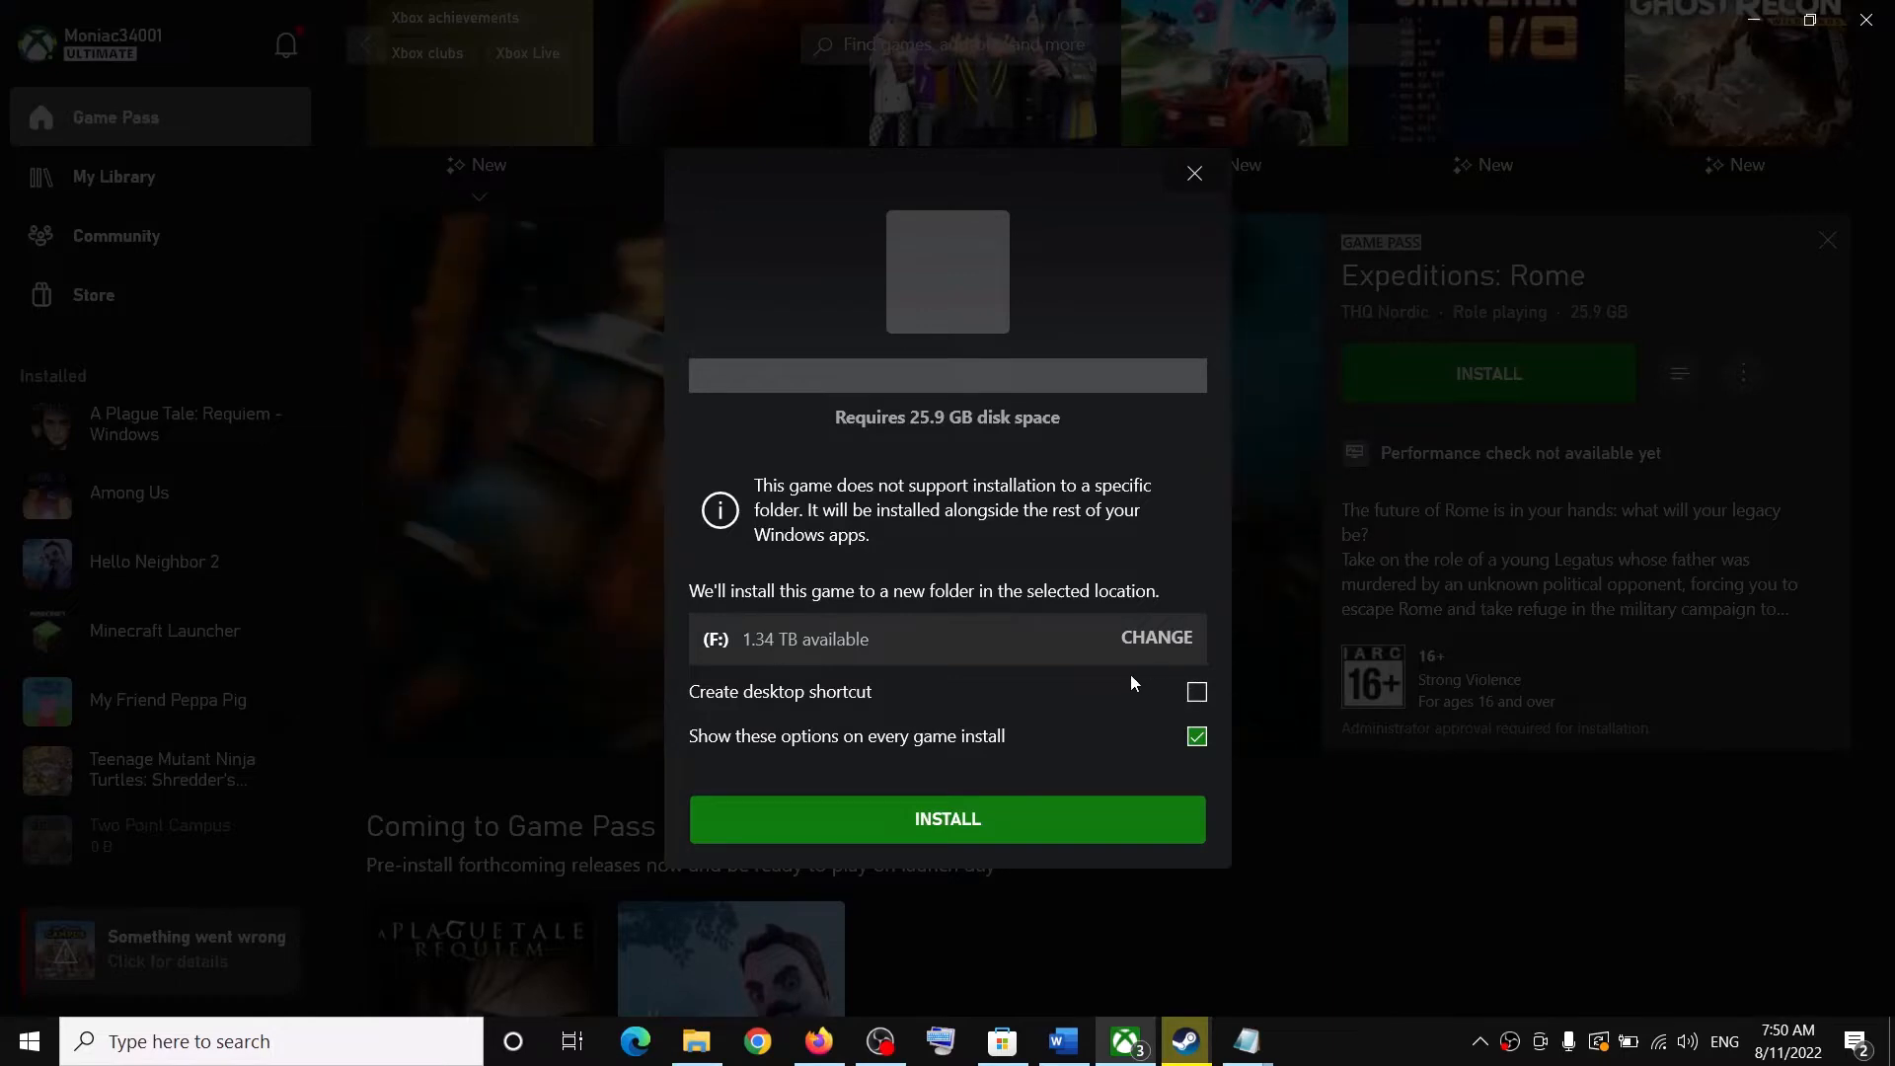
- Start installing Expeditions: Rome from the Game Pass install dialog
left_click(930, 824)
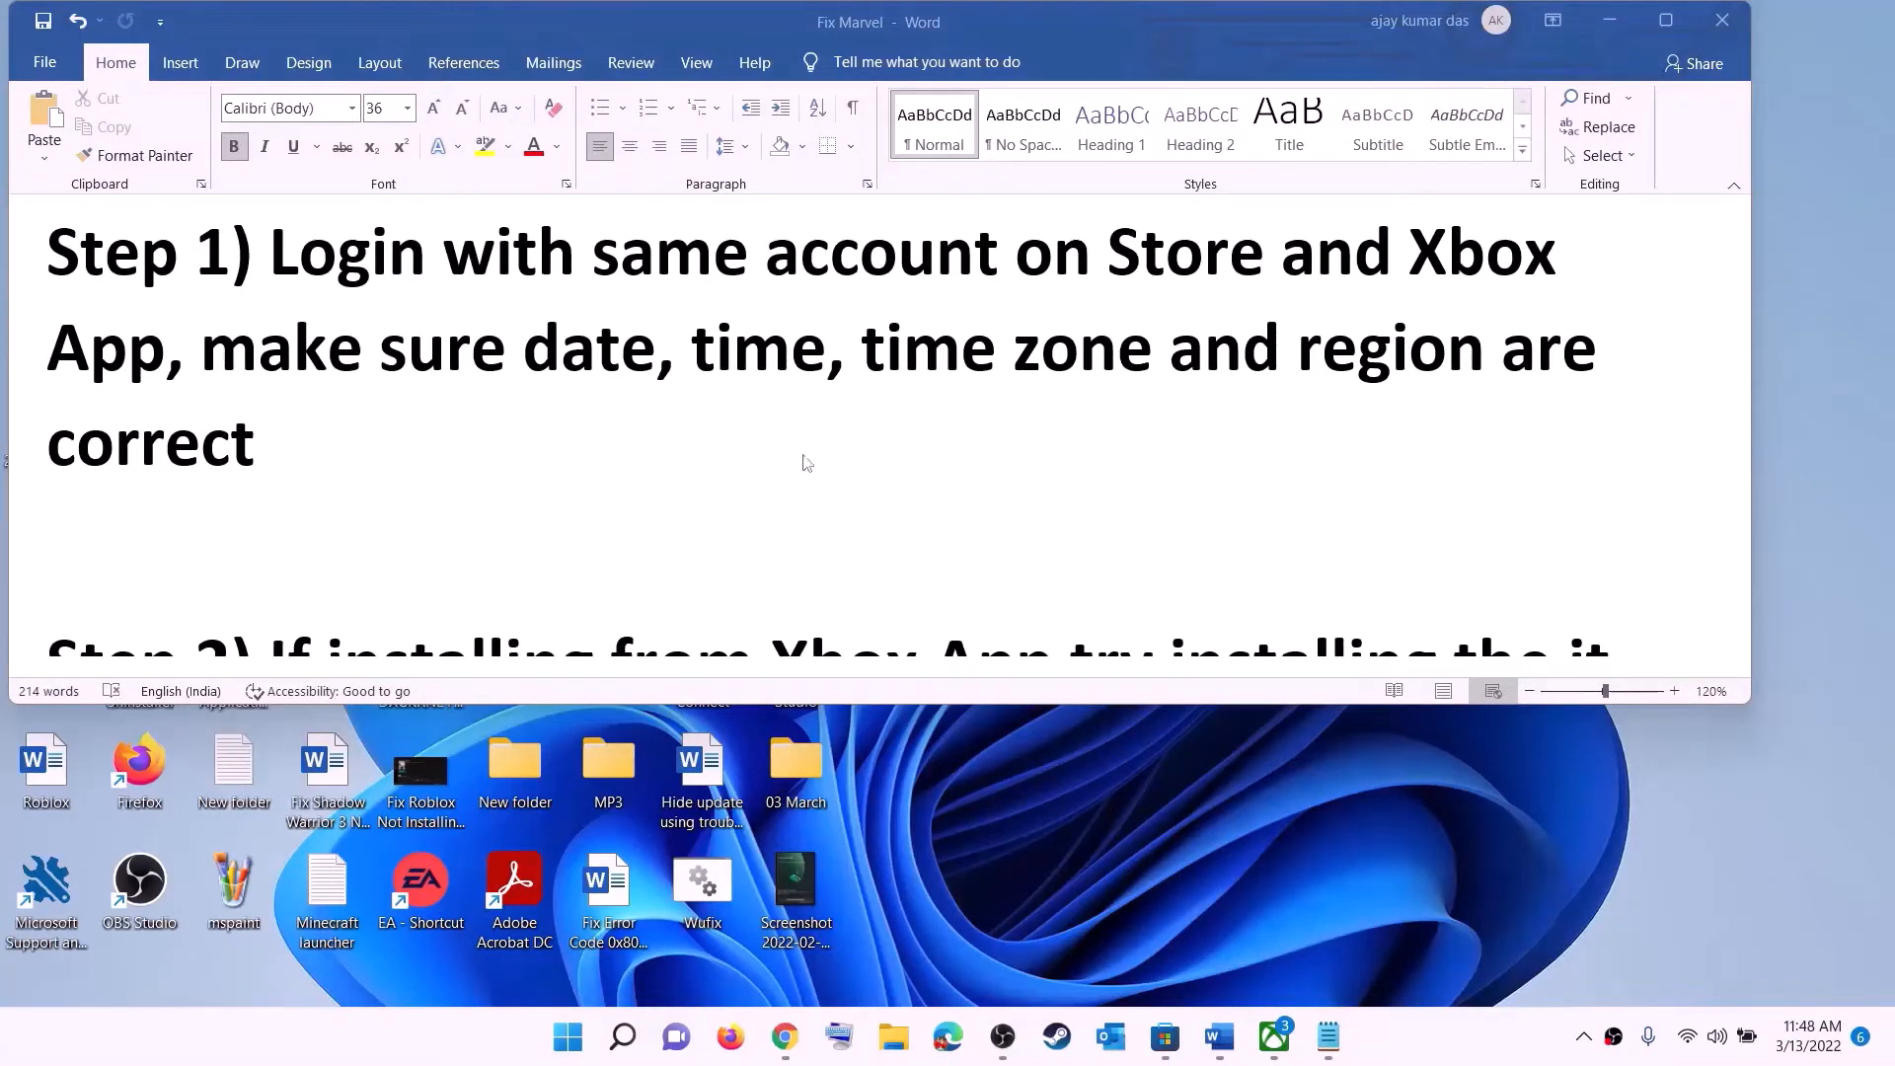
- Open Microsoft Store and sign out of the current account from the profile menu
left_click(1165, 1037)
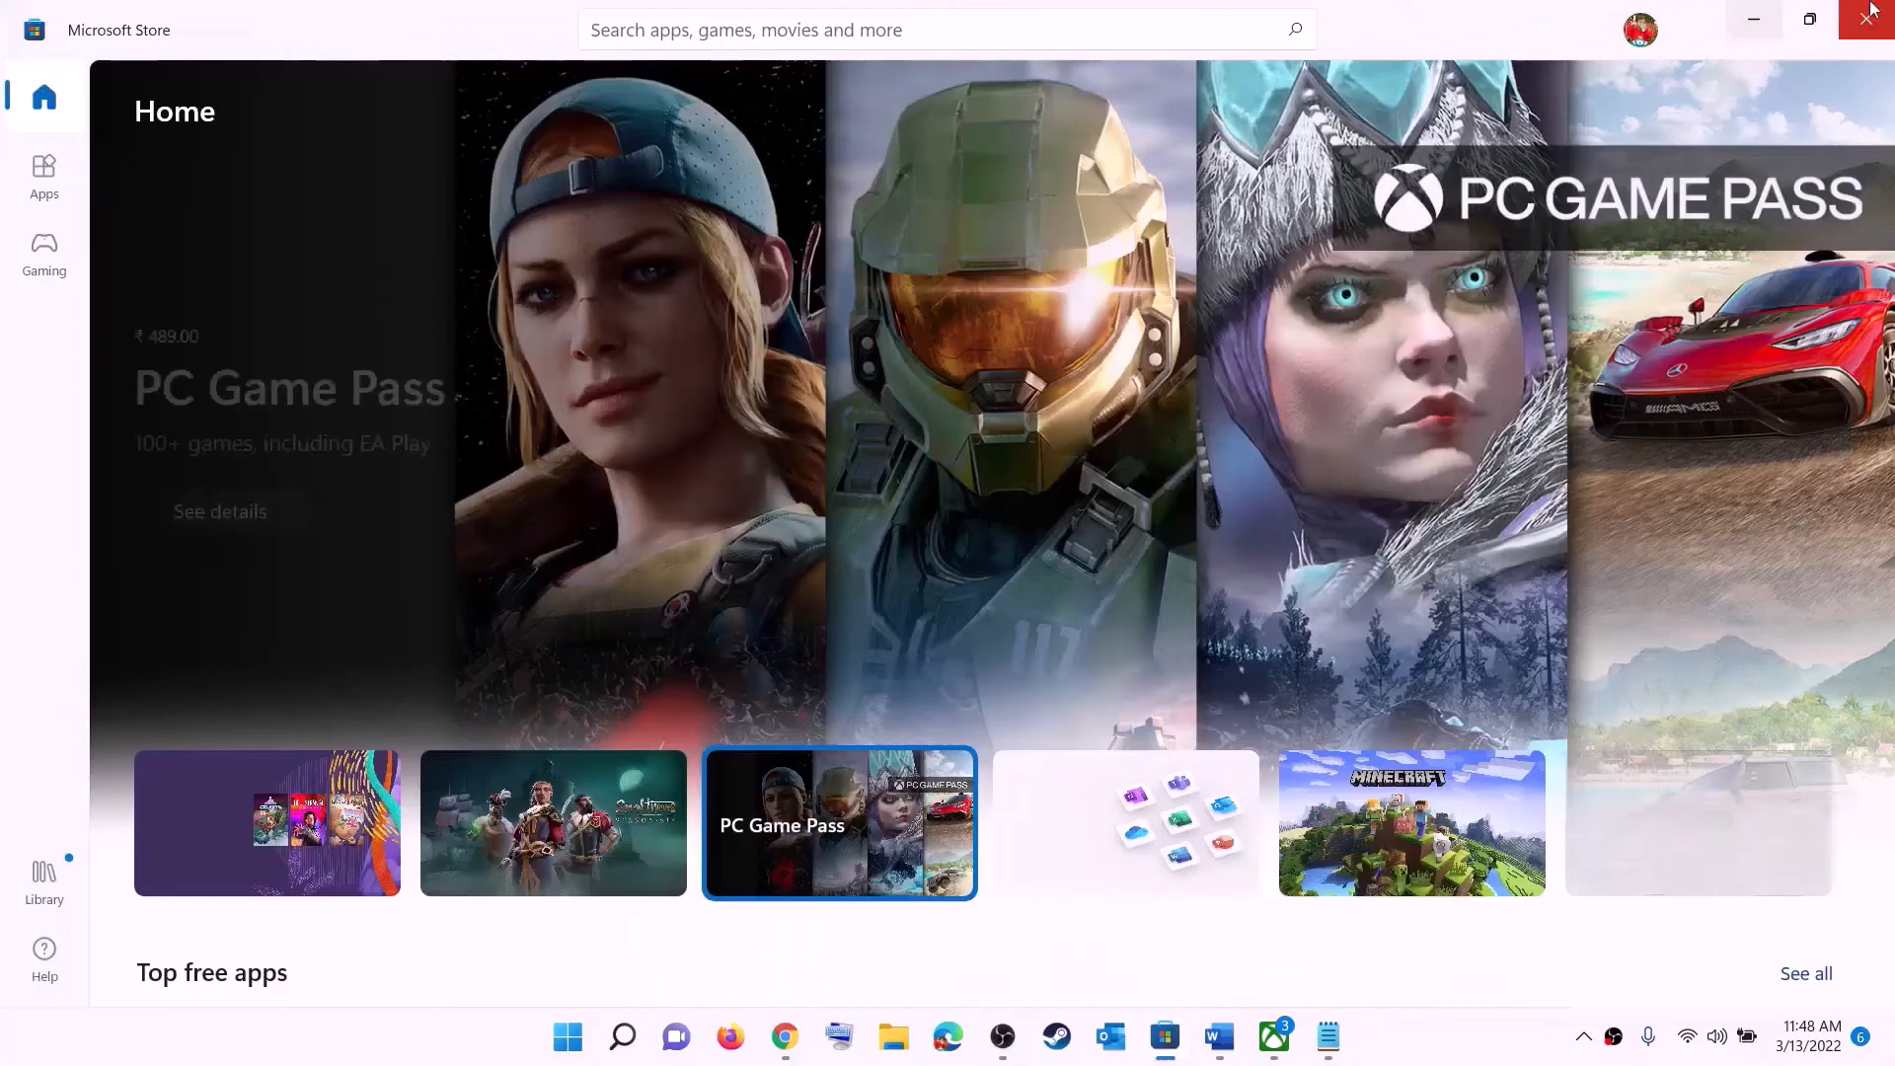
left_click(1641, 30)
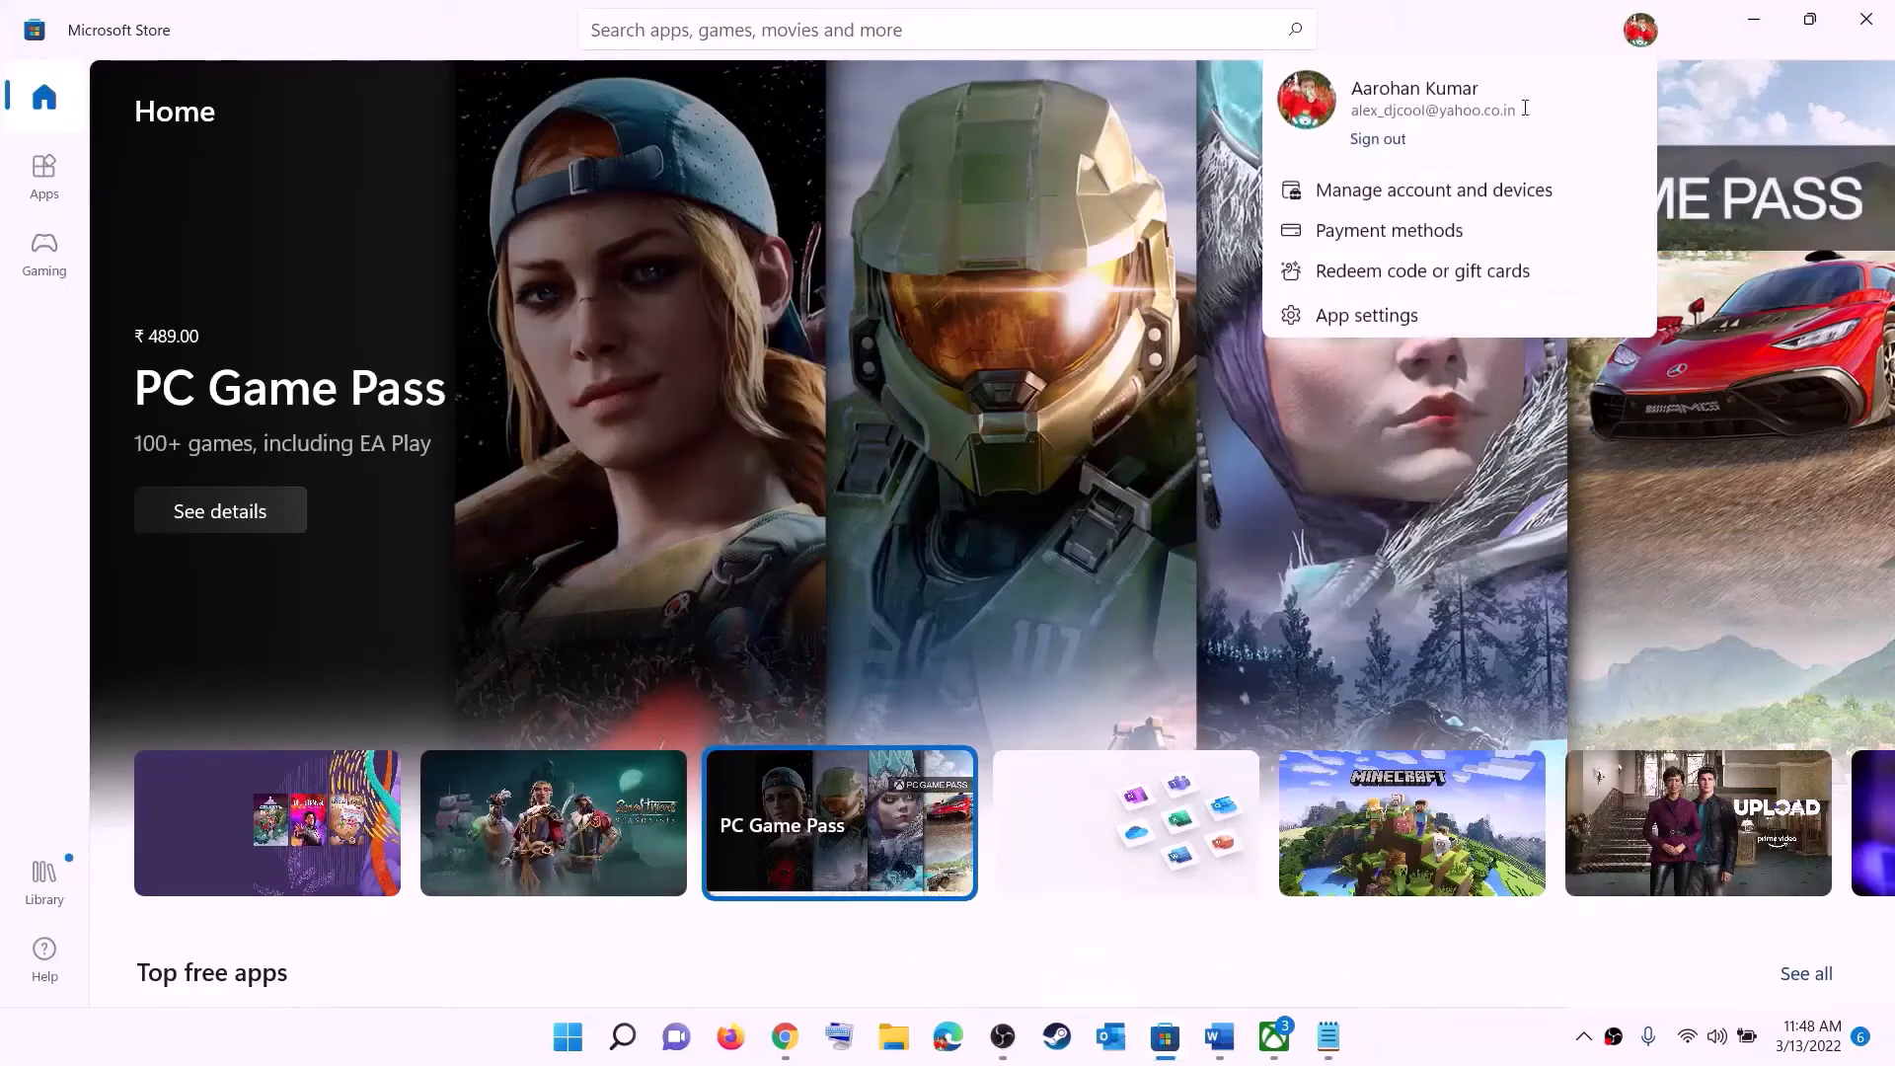
left_click(1379, 140)
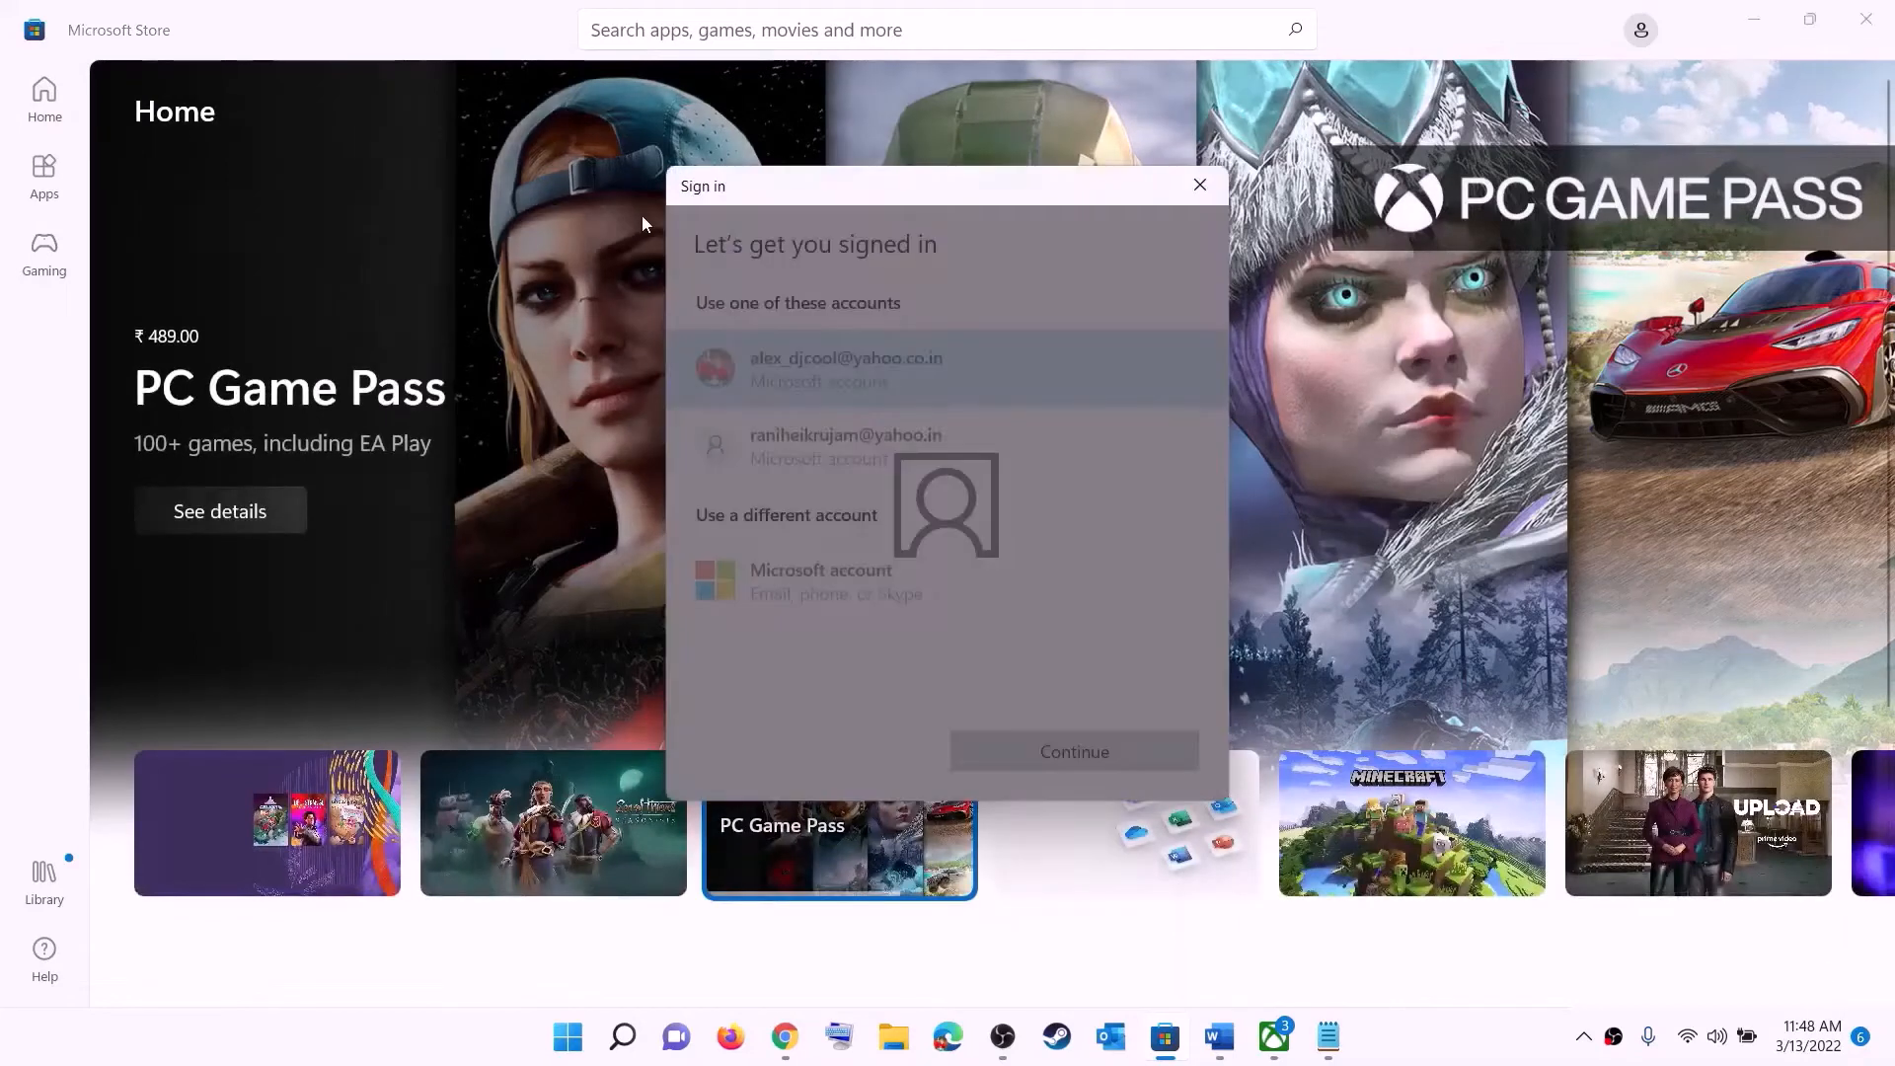
- Sign back into Microsoft Store with the same listed account, entering the Windows Security PIN
left_click(1028, 755)
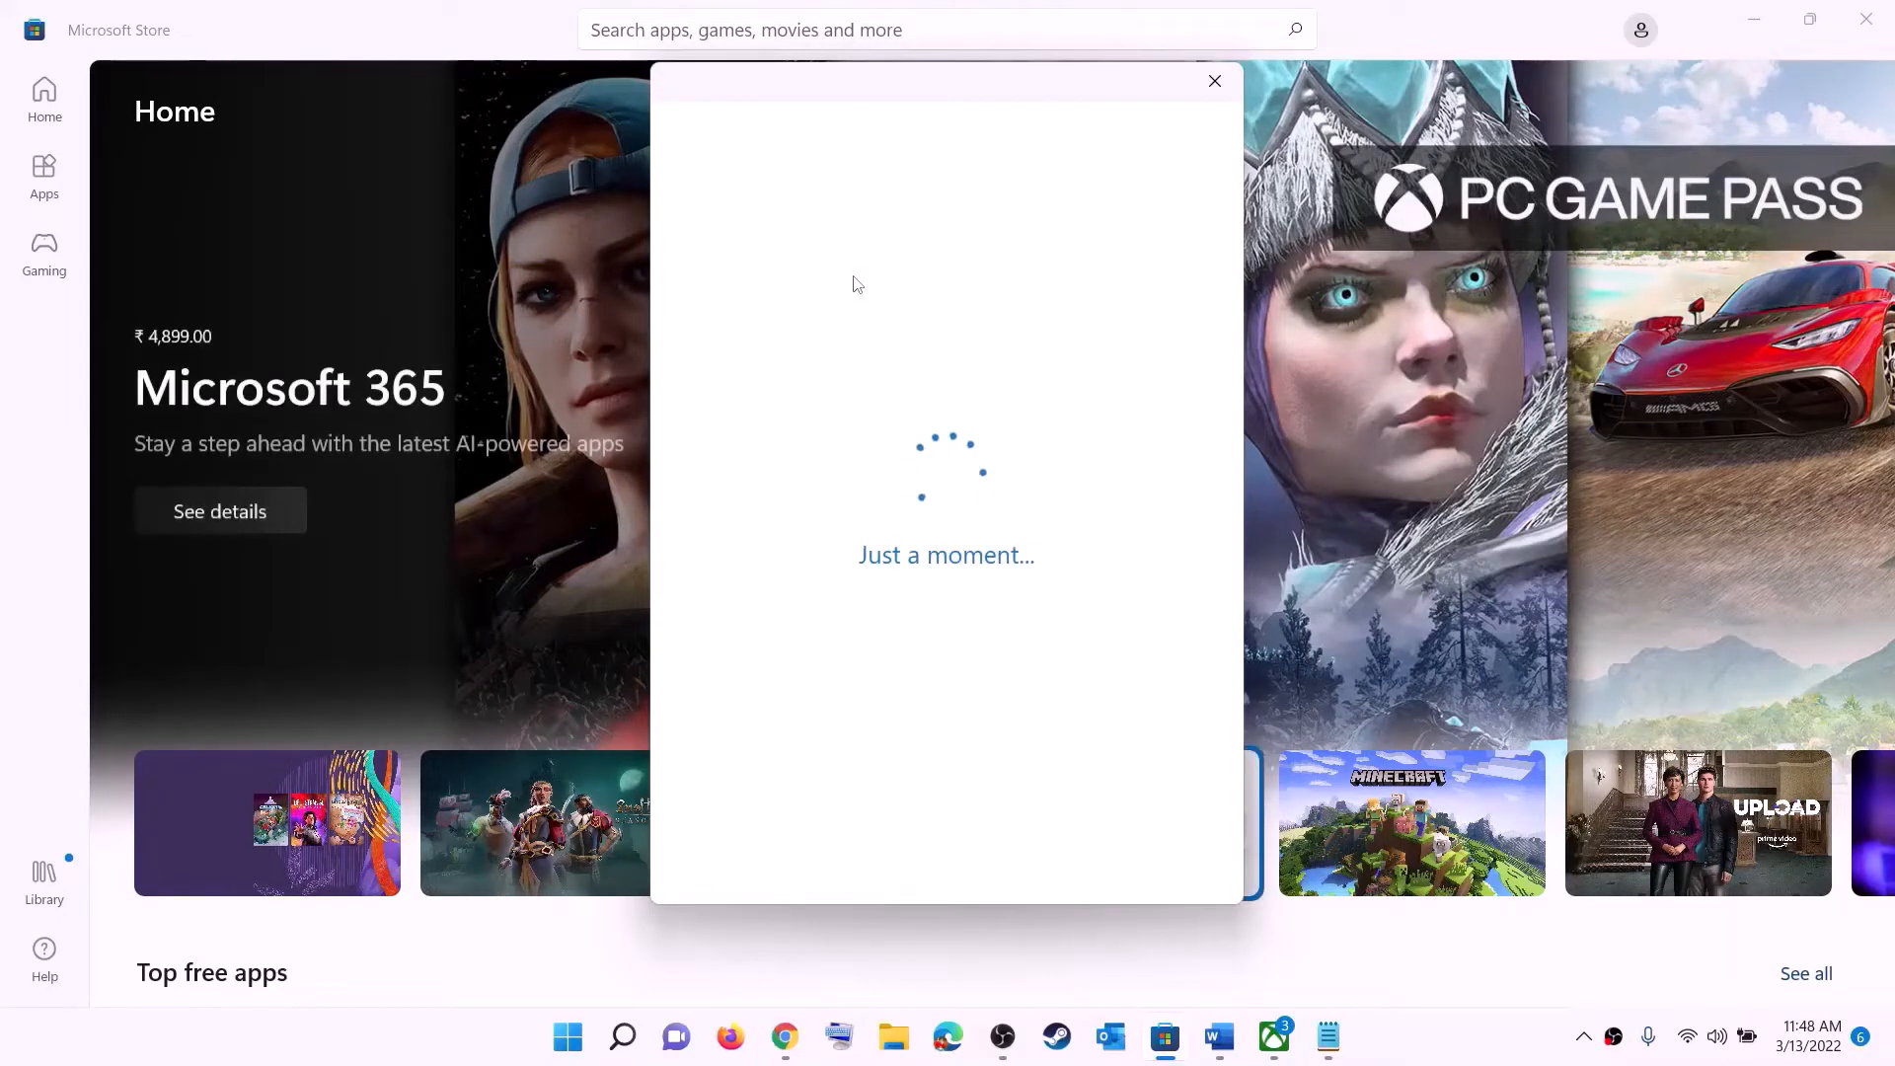
type("•")
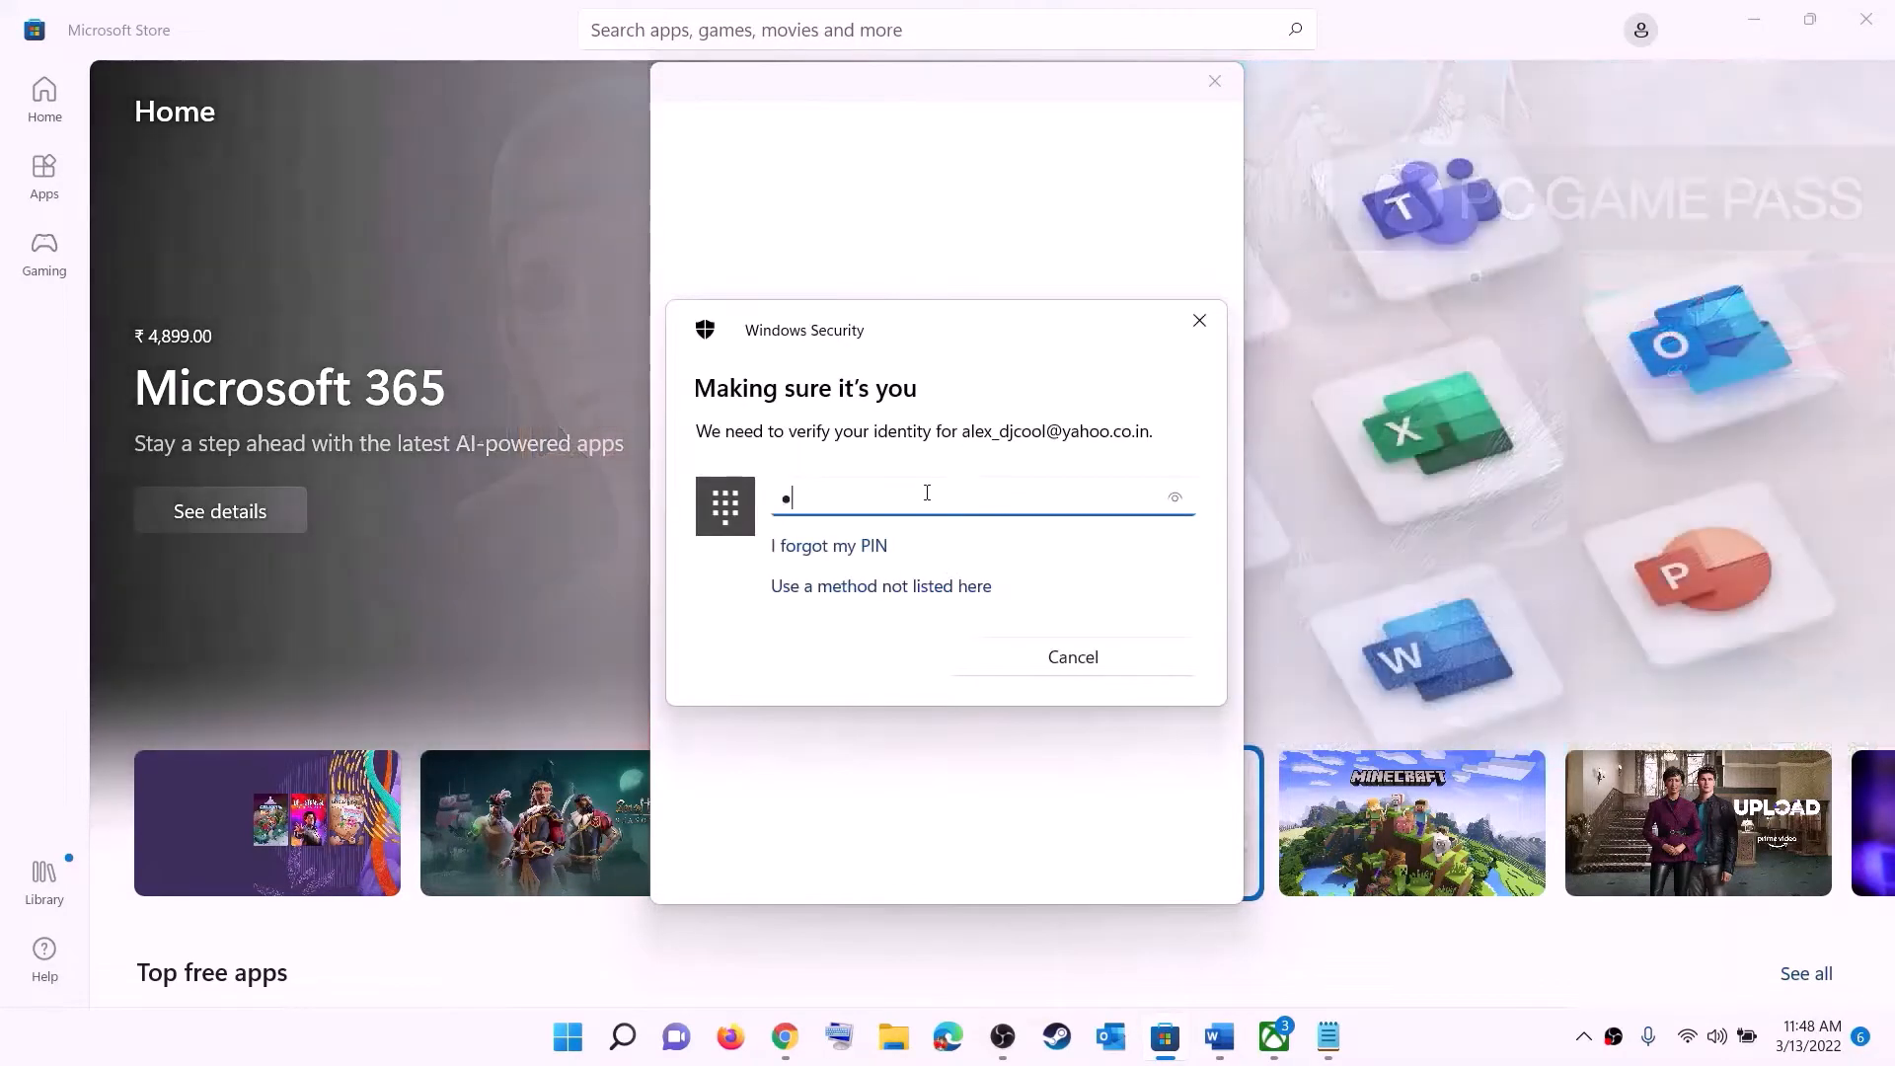
type("•••")
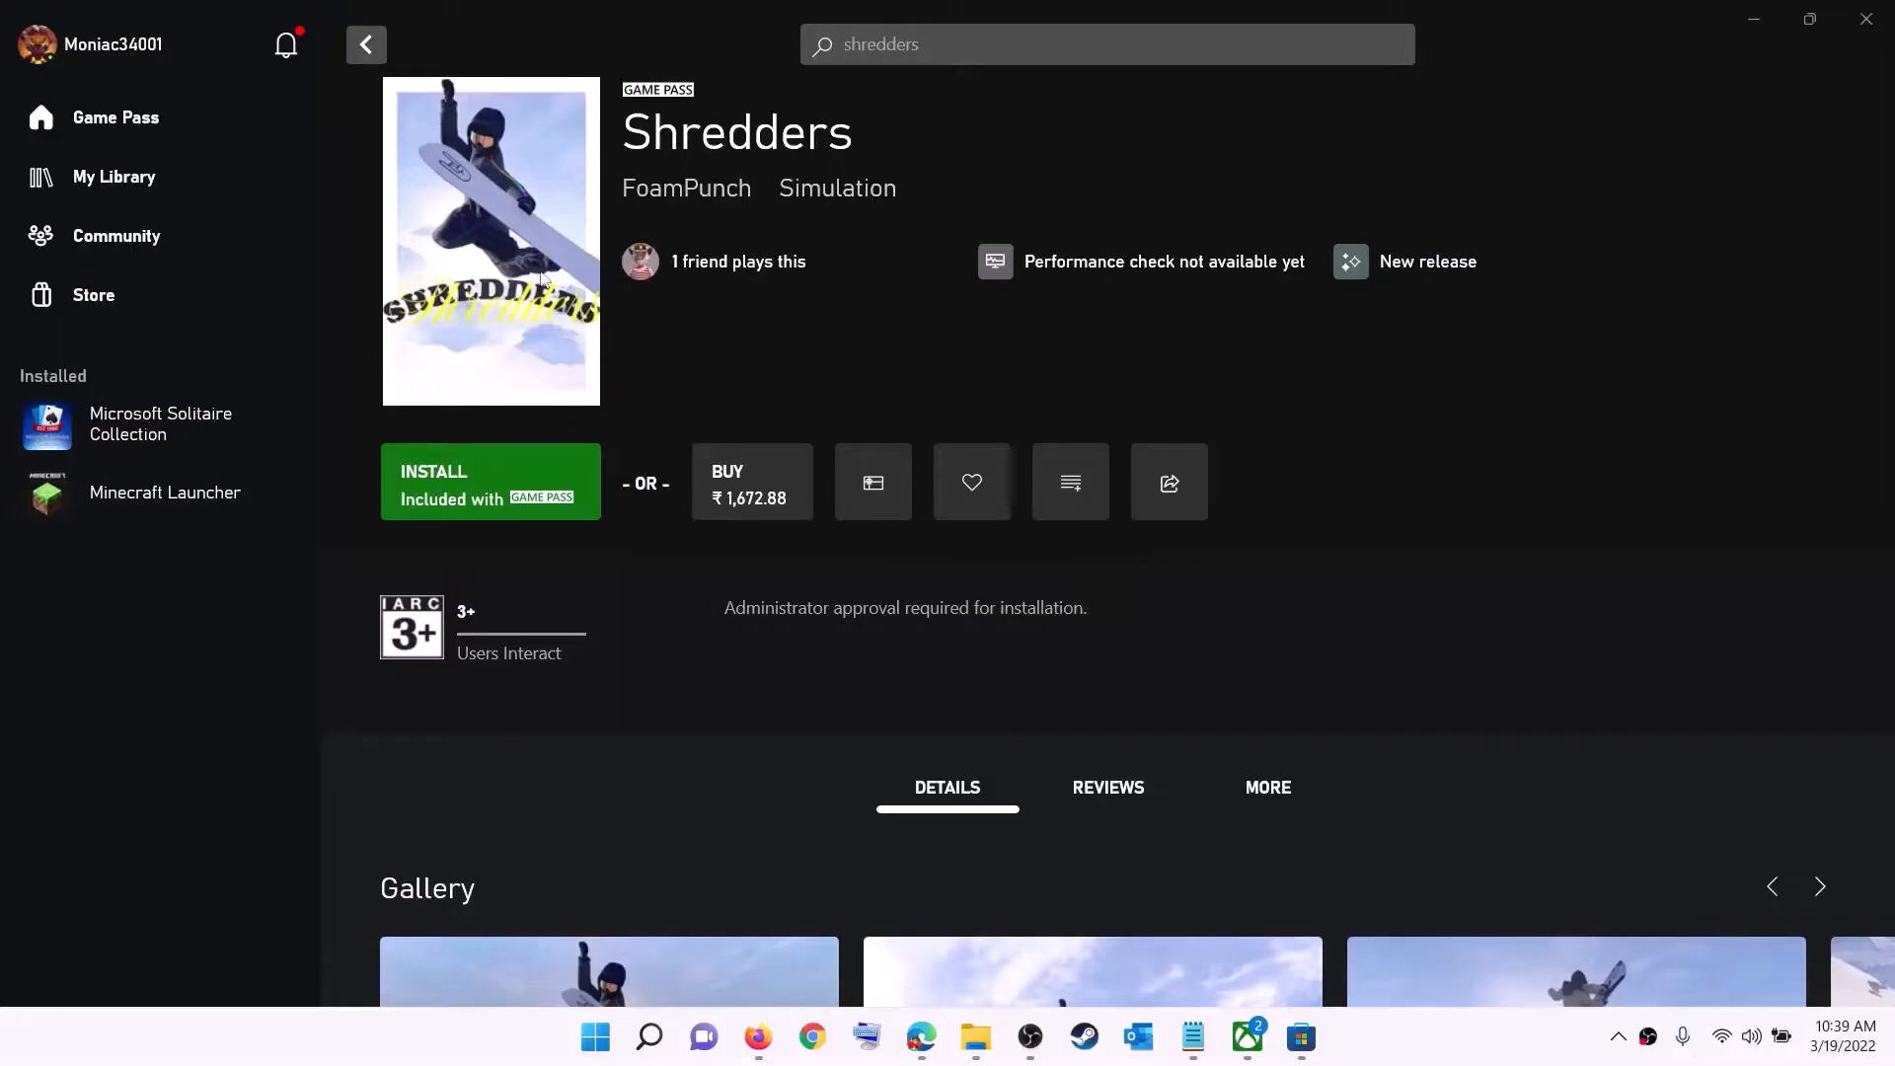
- Sign out of the Xbox app from the profile menu and start signing back in
left_click(115, 51)
left_click(104, 419)
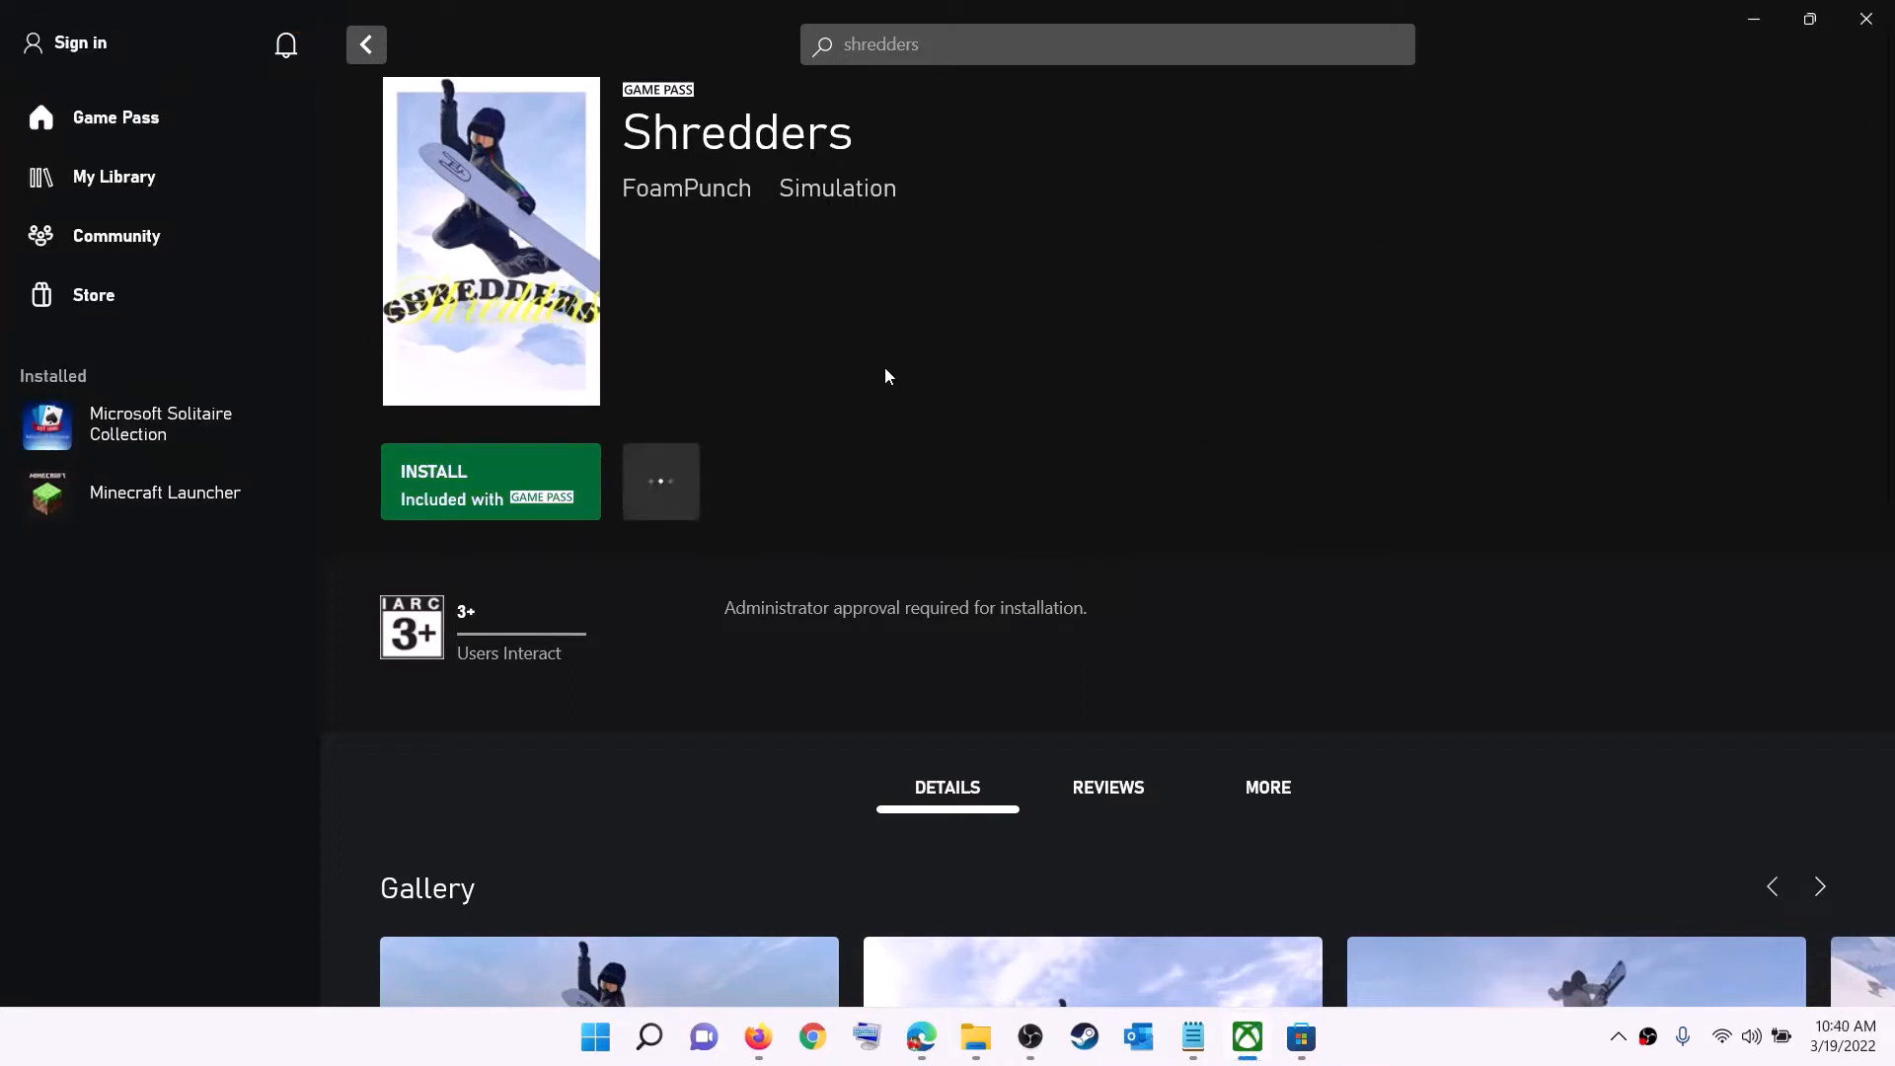
left_click(87, 44)
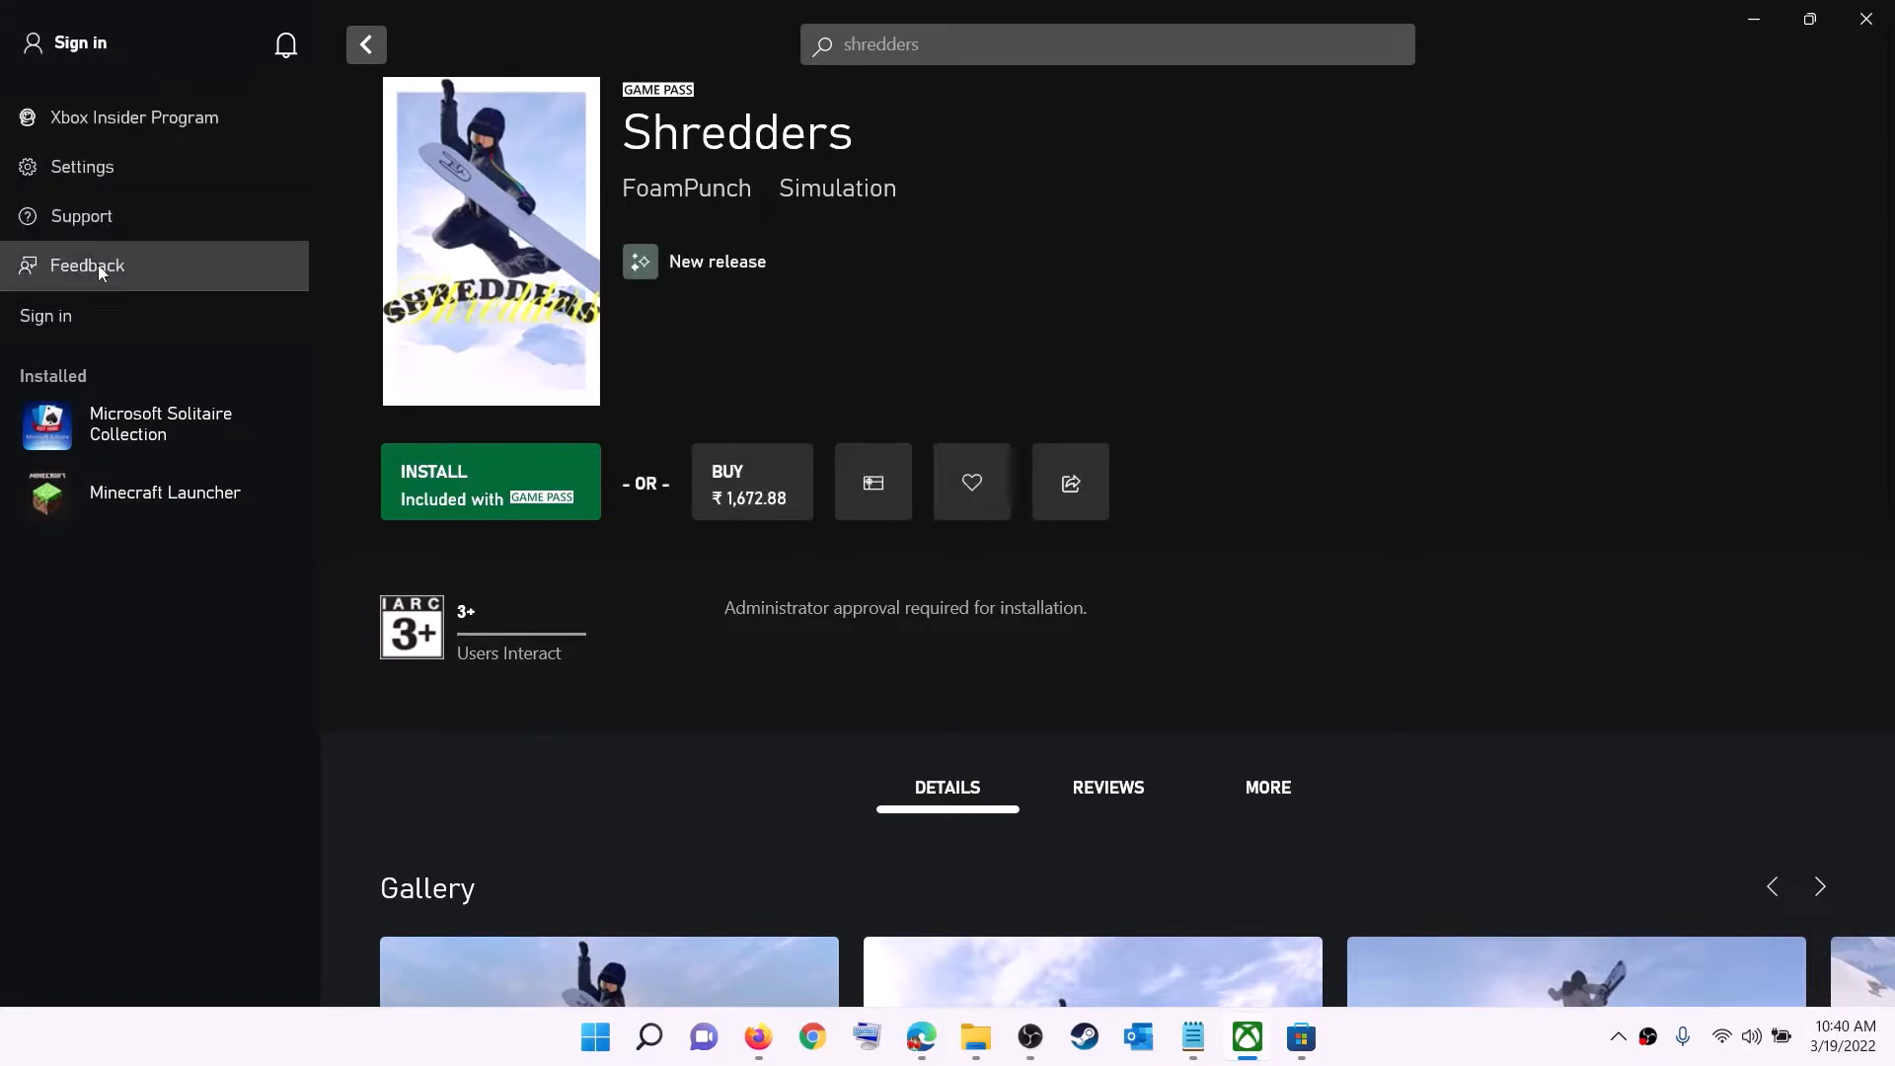
left_click(67, 317)
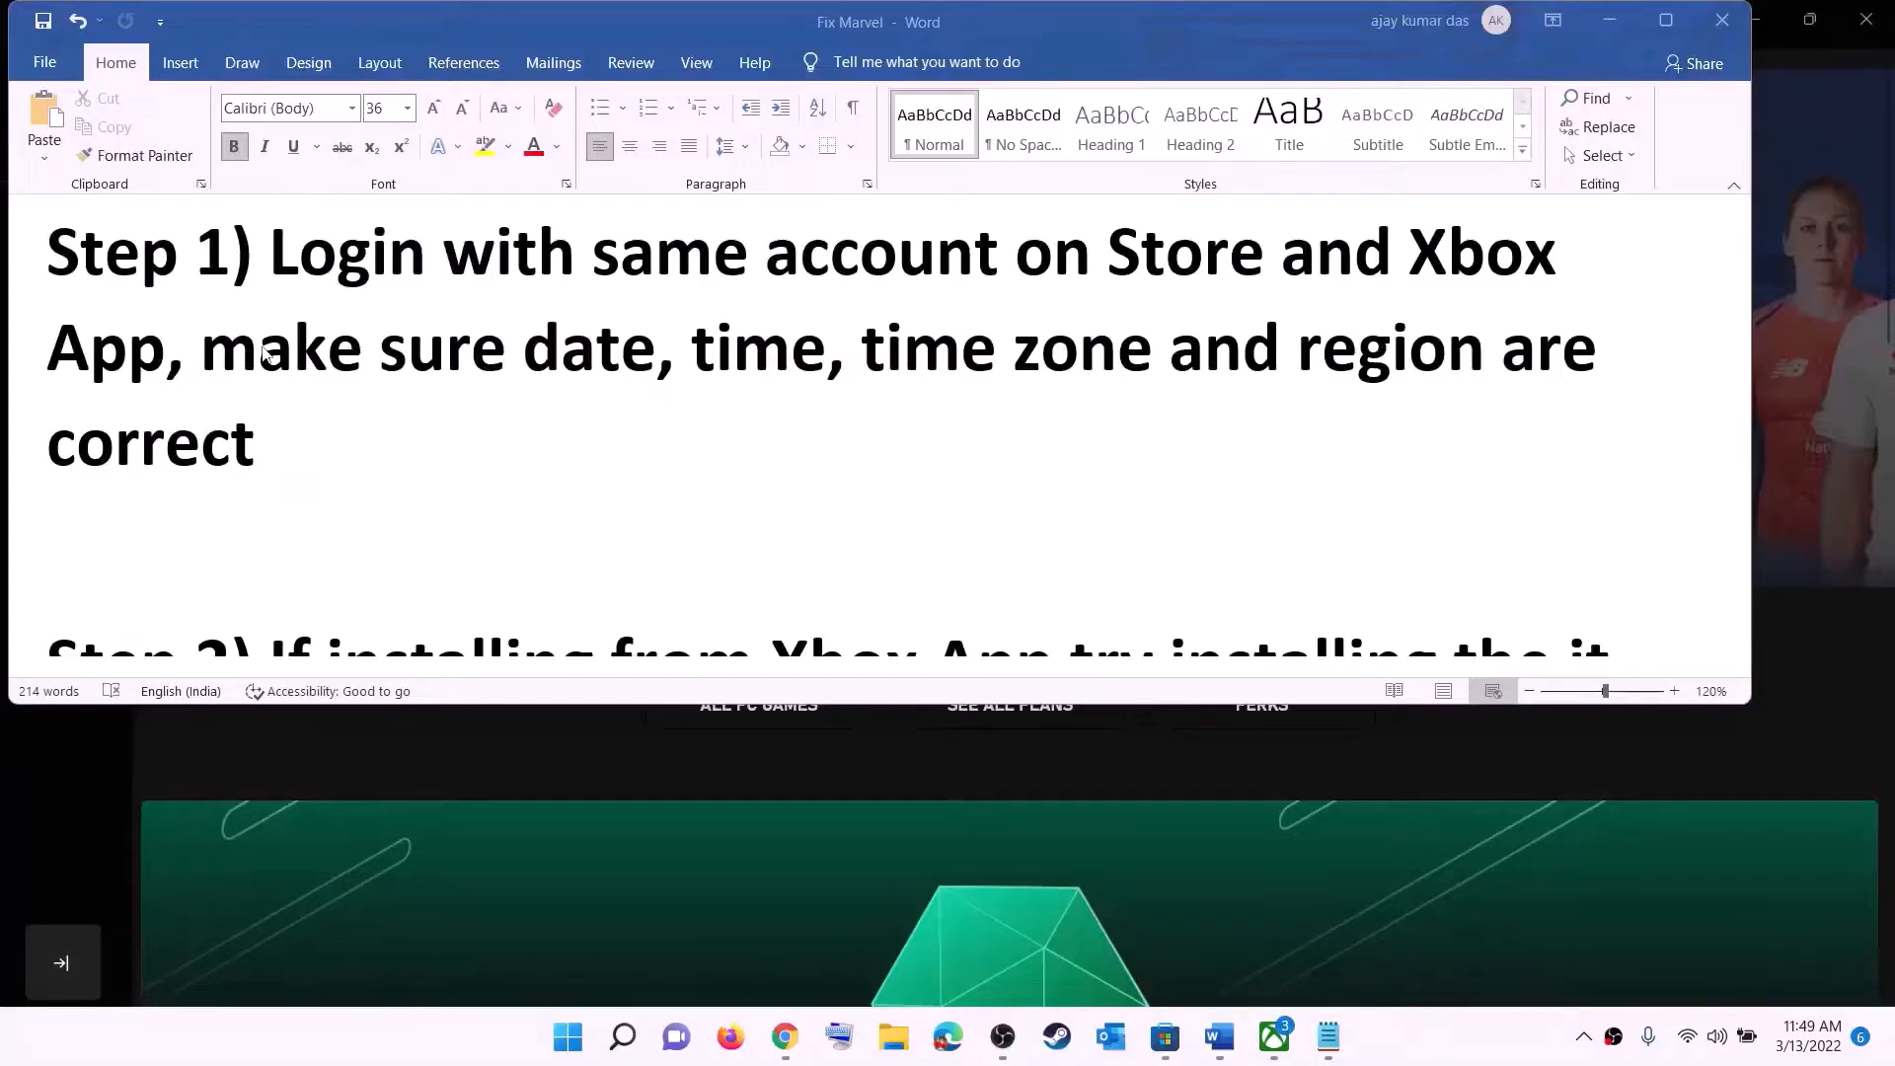
- Highlight the date, time, time zone and region sentence in the Word notes and minimize Word
left_click_drag(320, 350, 1441, 405)
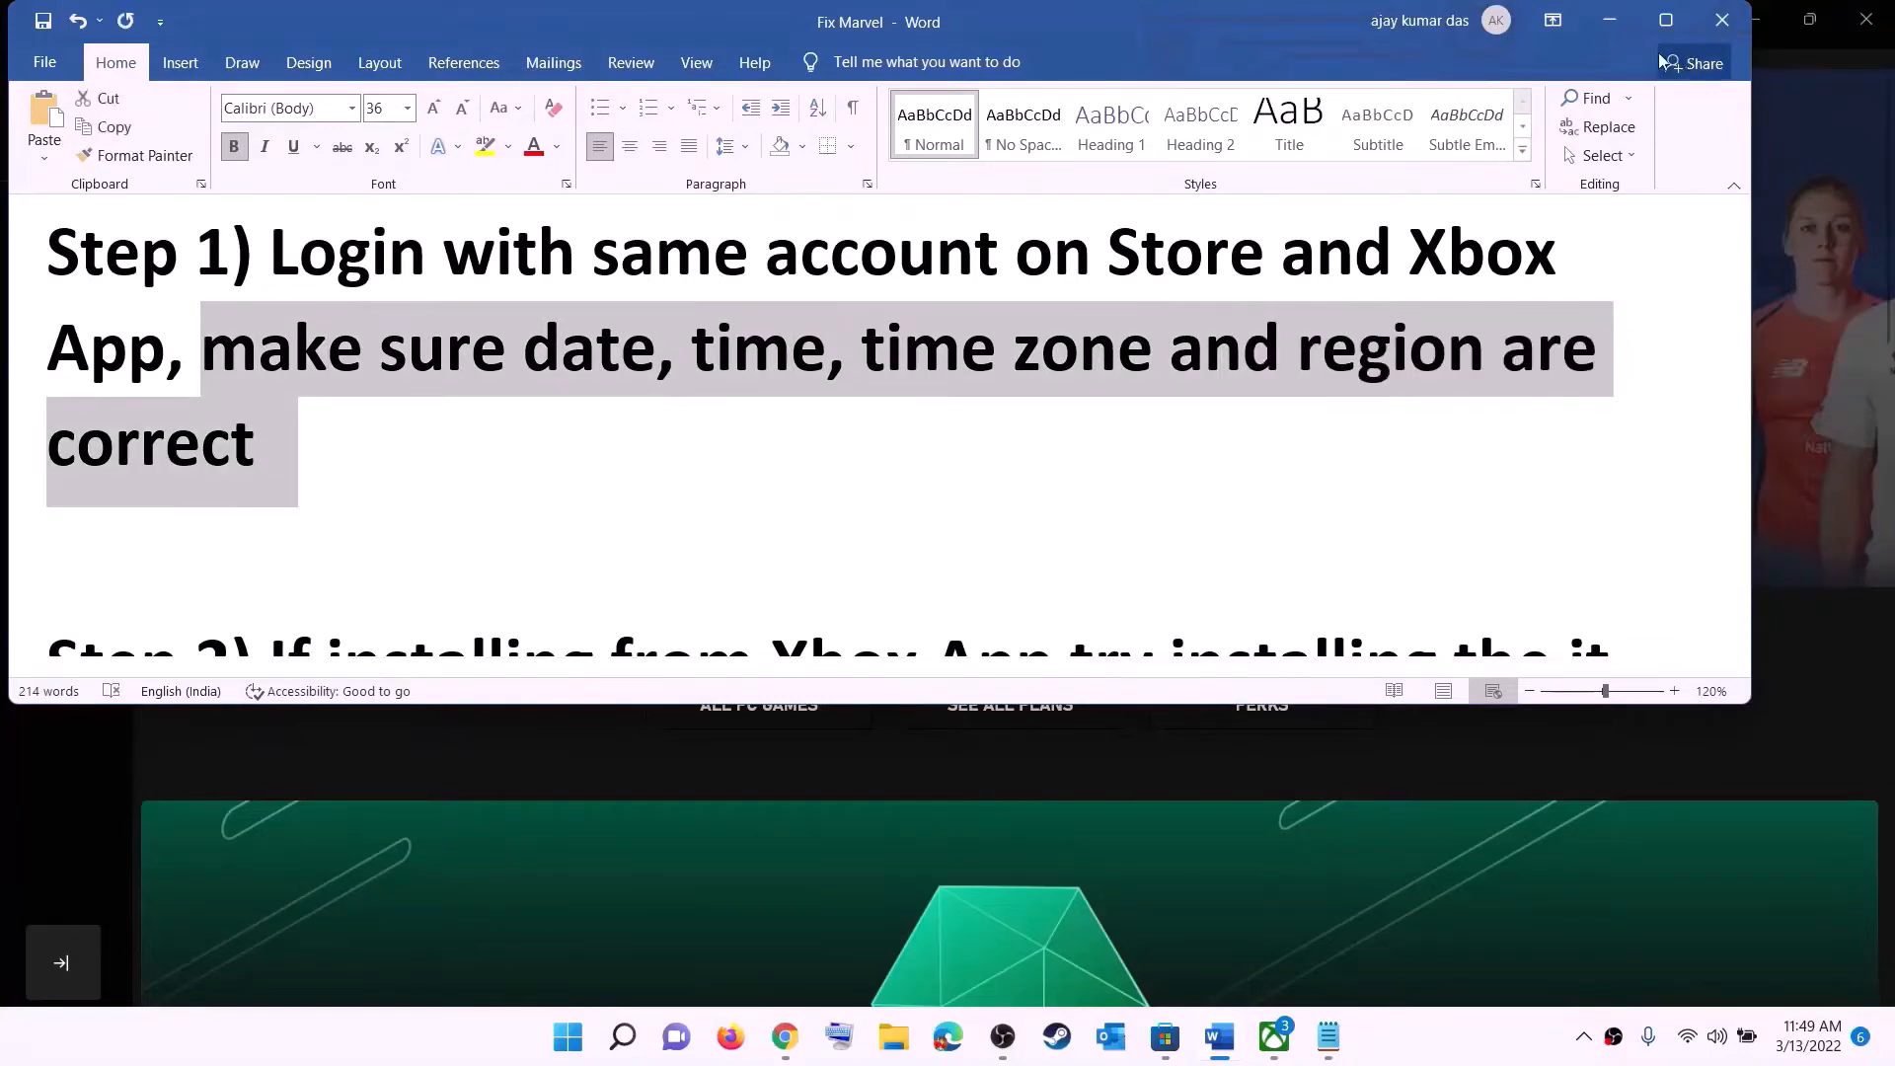
left_click(1611, 20)
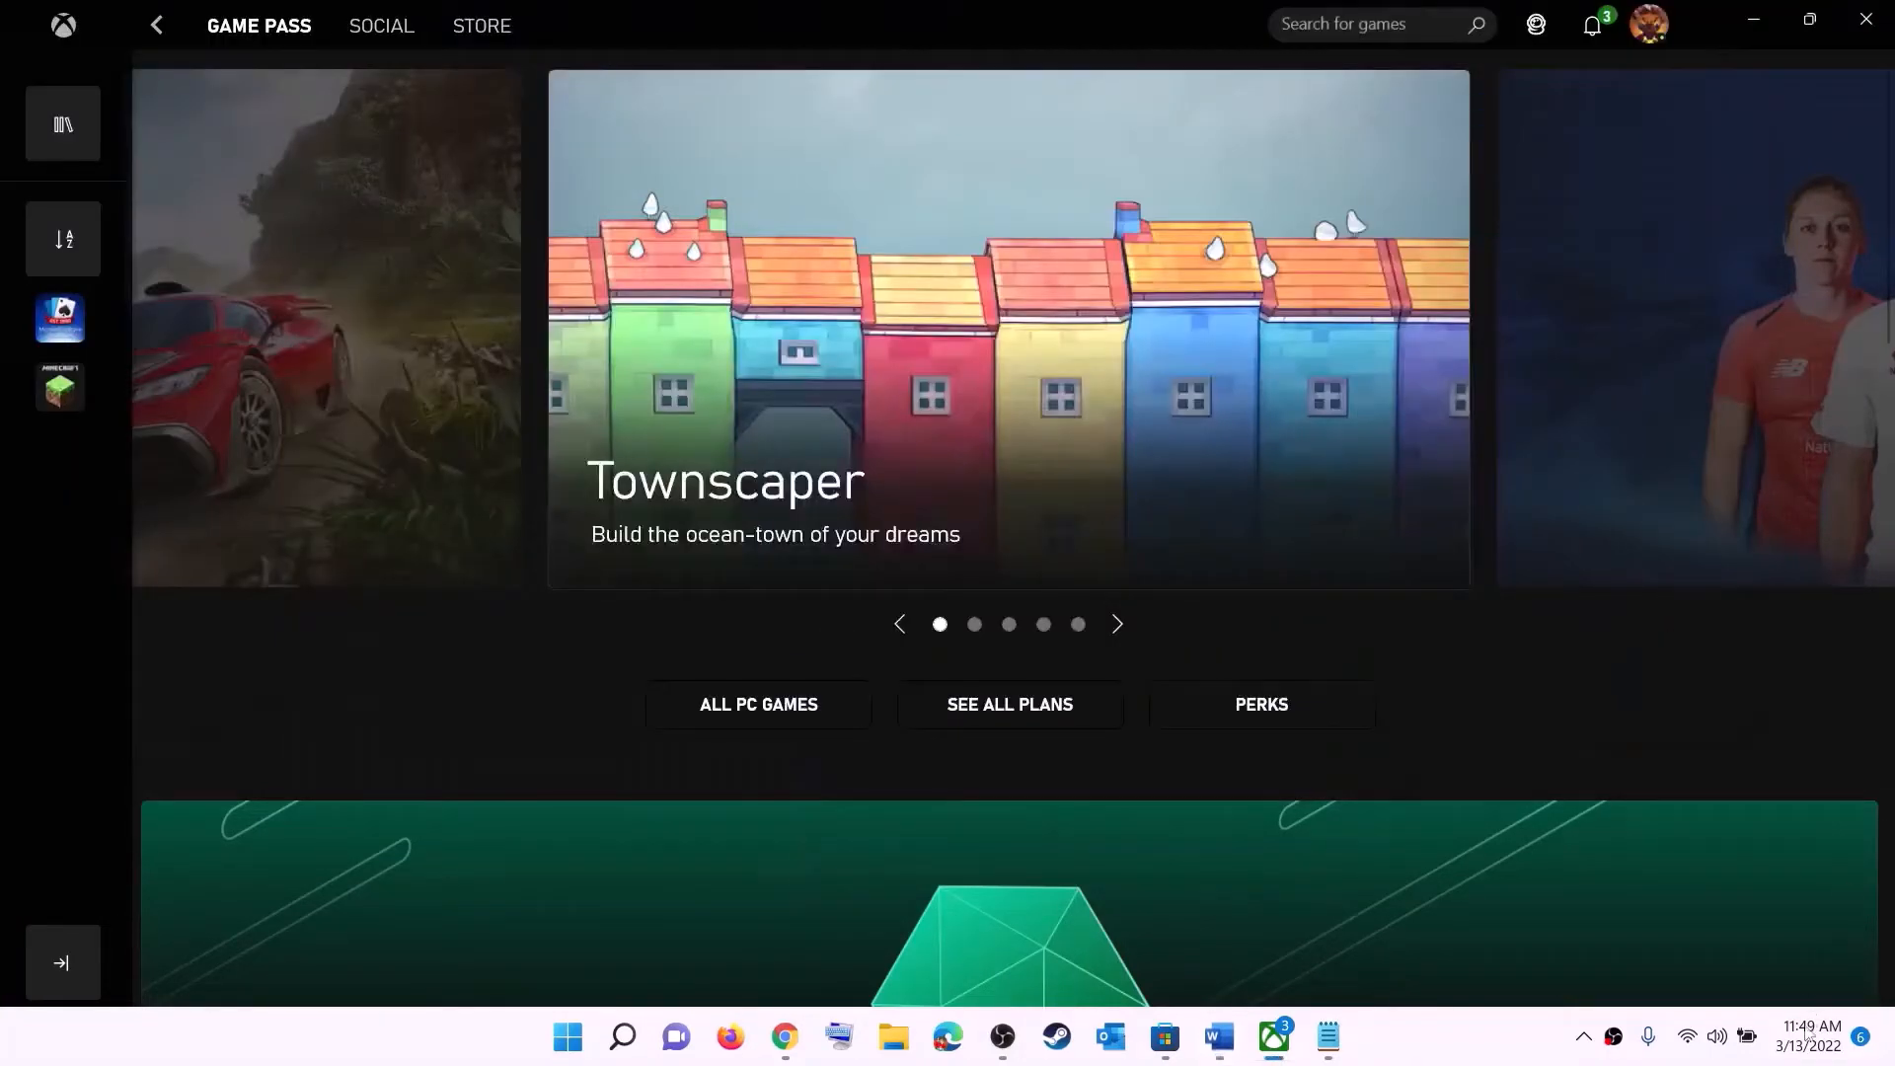
- Open the date and time settings from the taskbar clock and sync the clock now
right_click(1802, 1054)
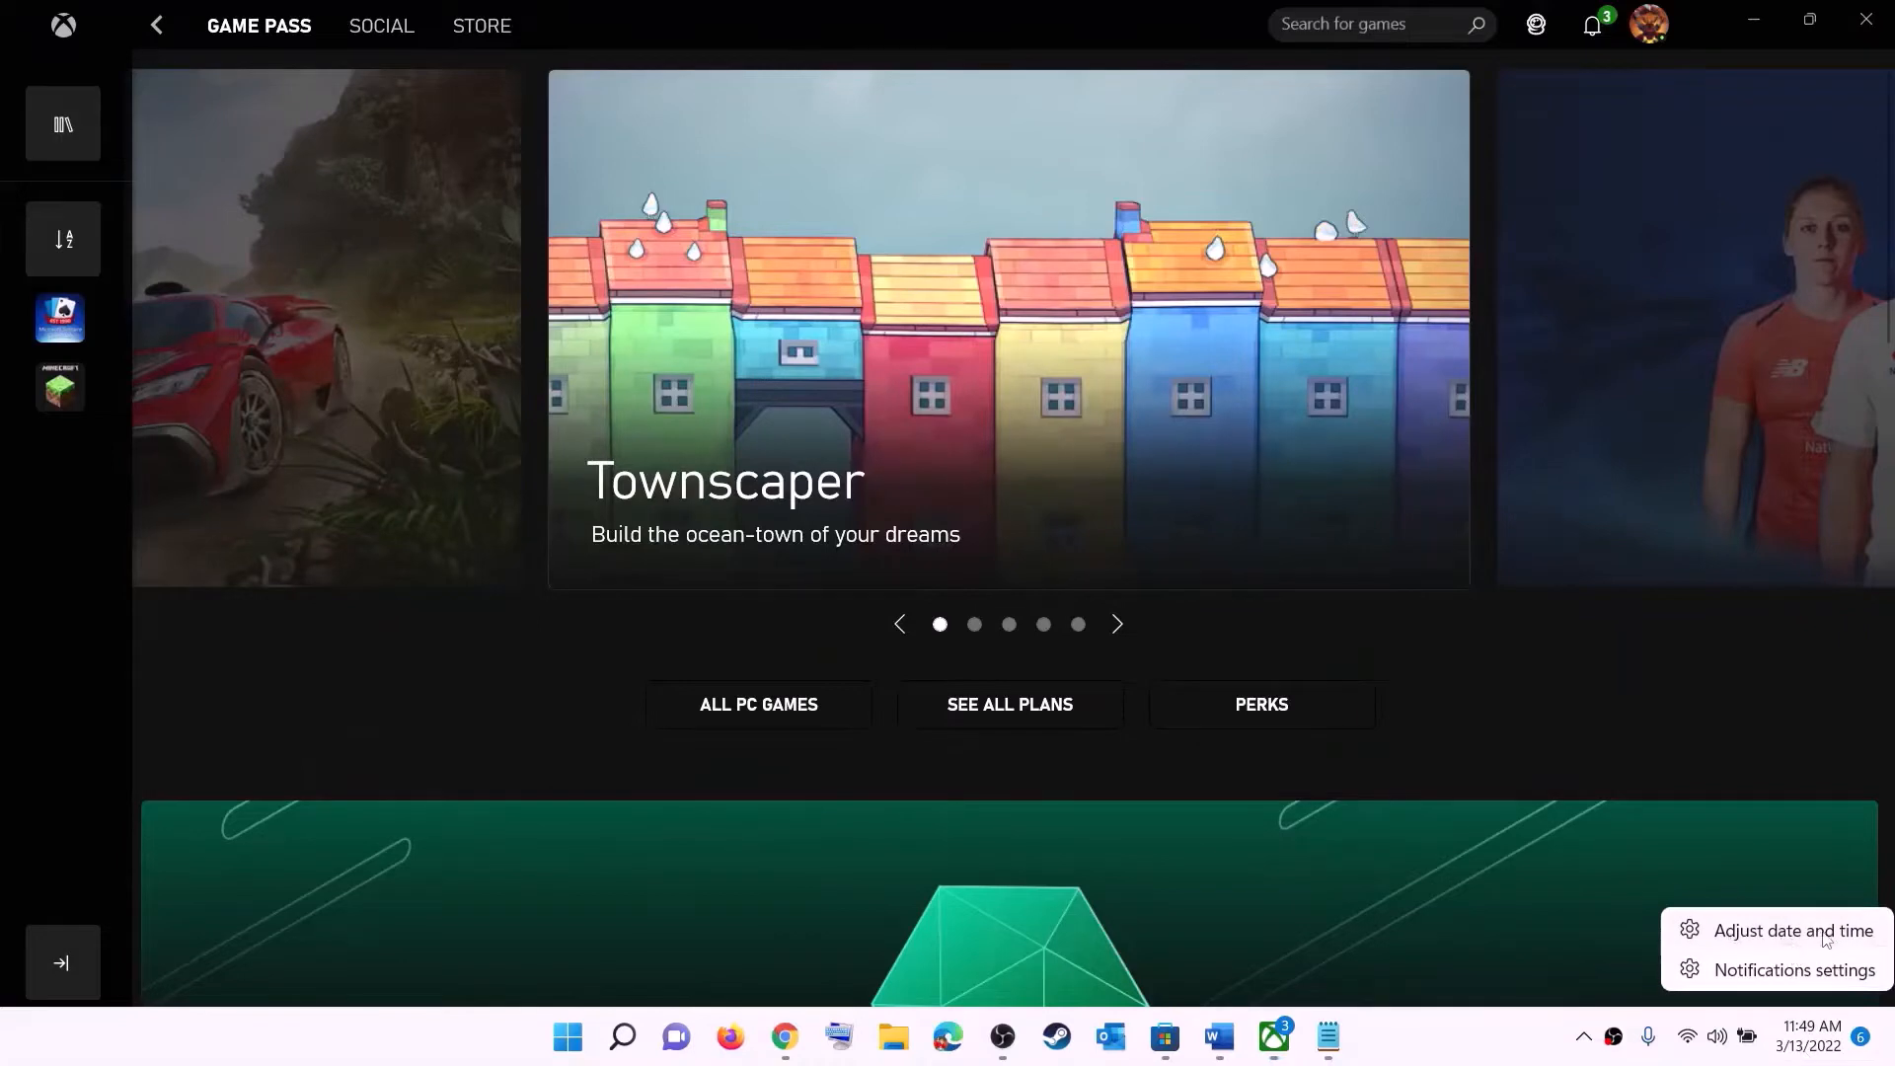
left_click(1827, 940)
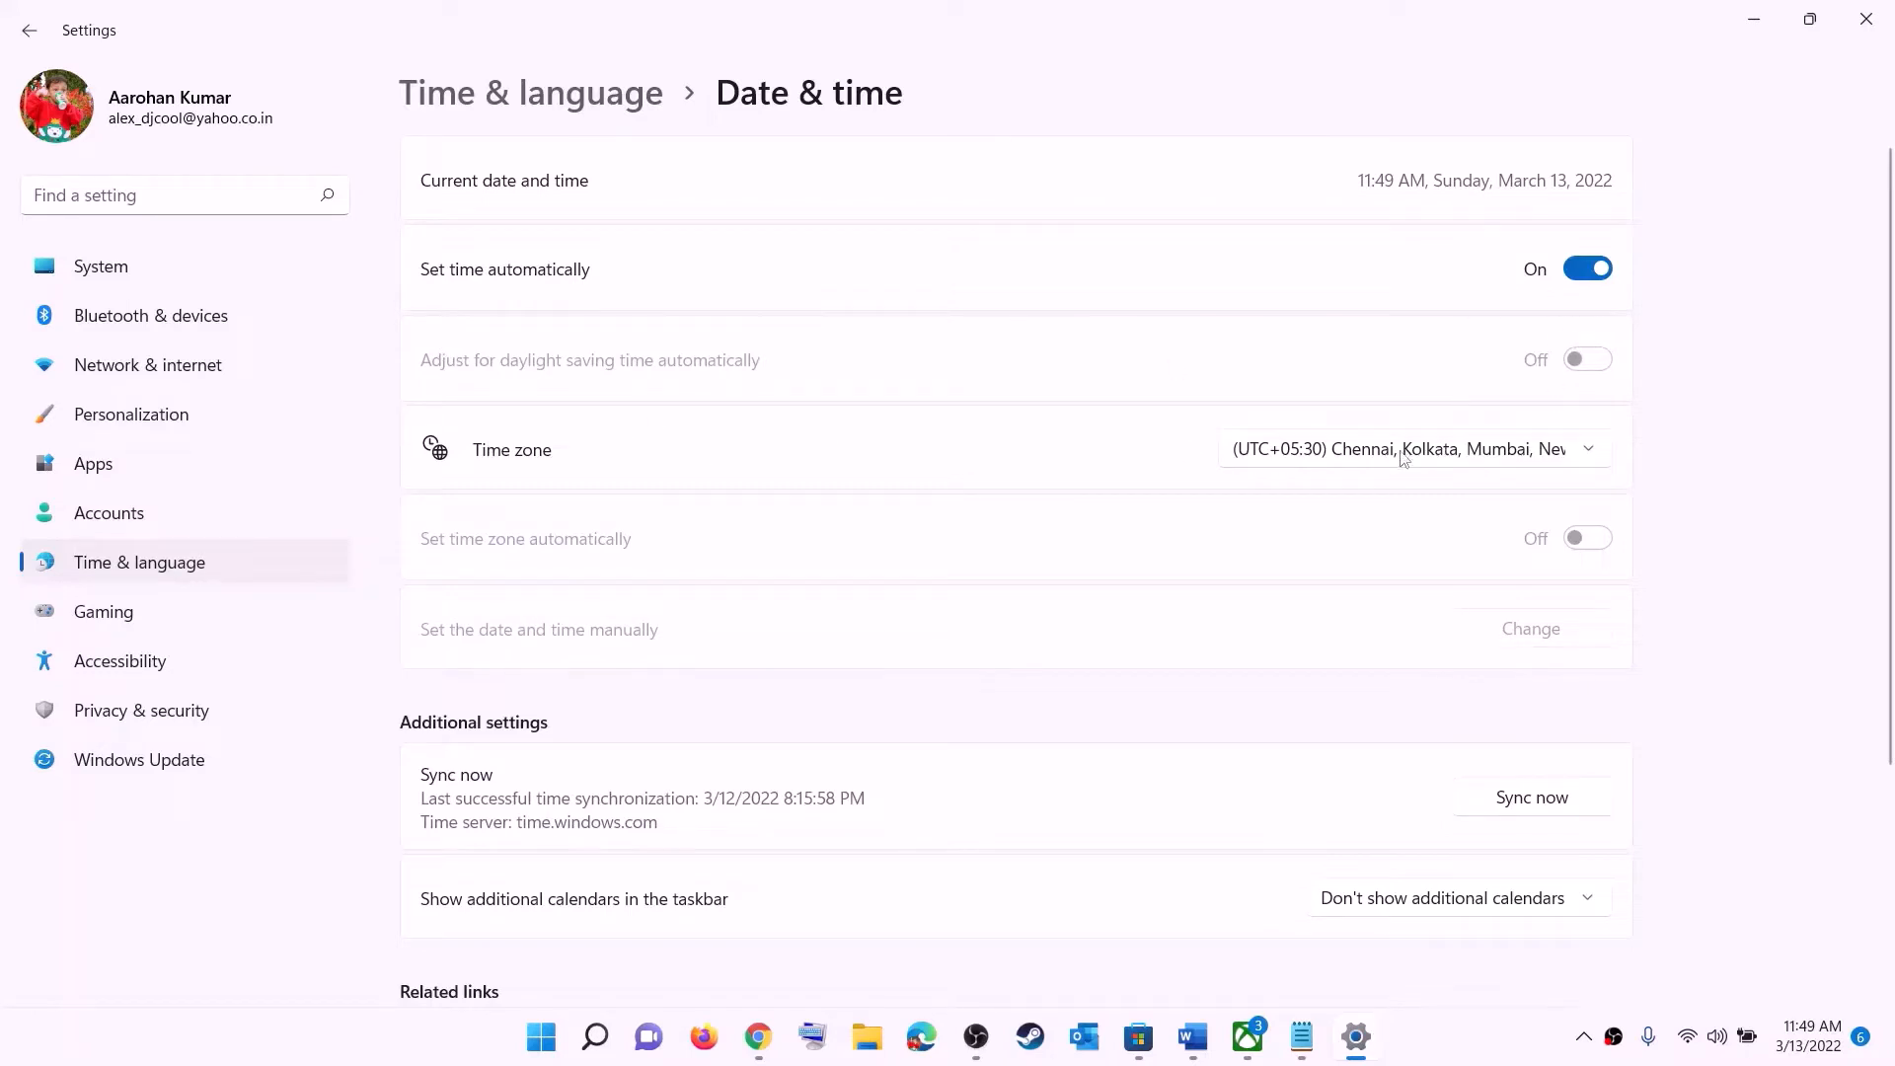
left_click(1402, 457)
left_click(1445, 456)
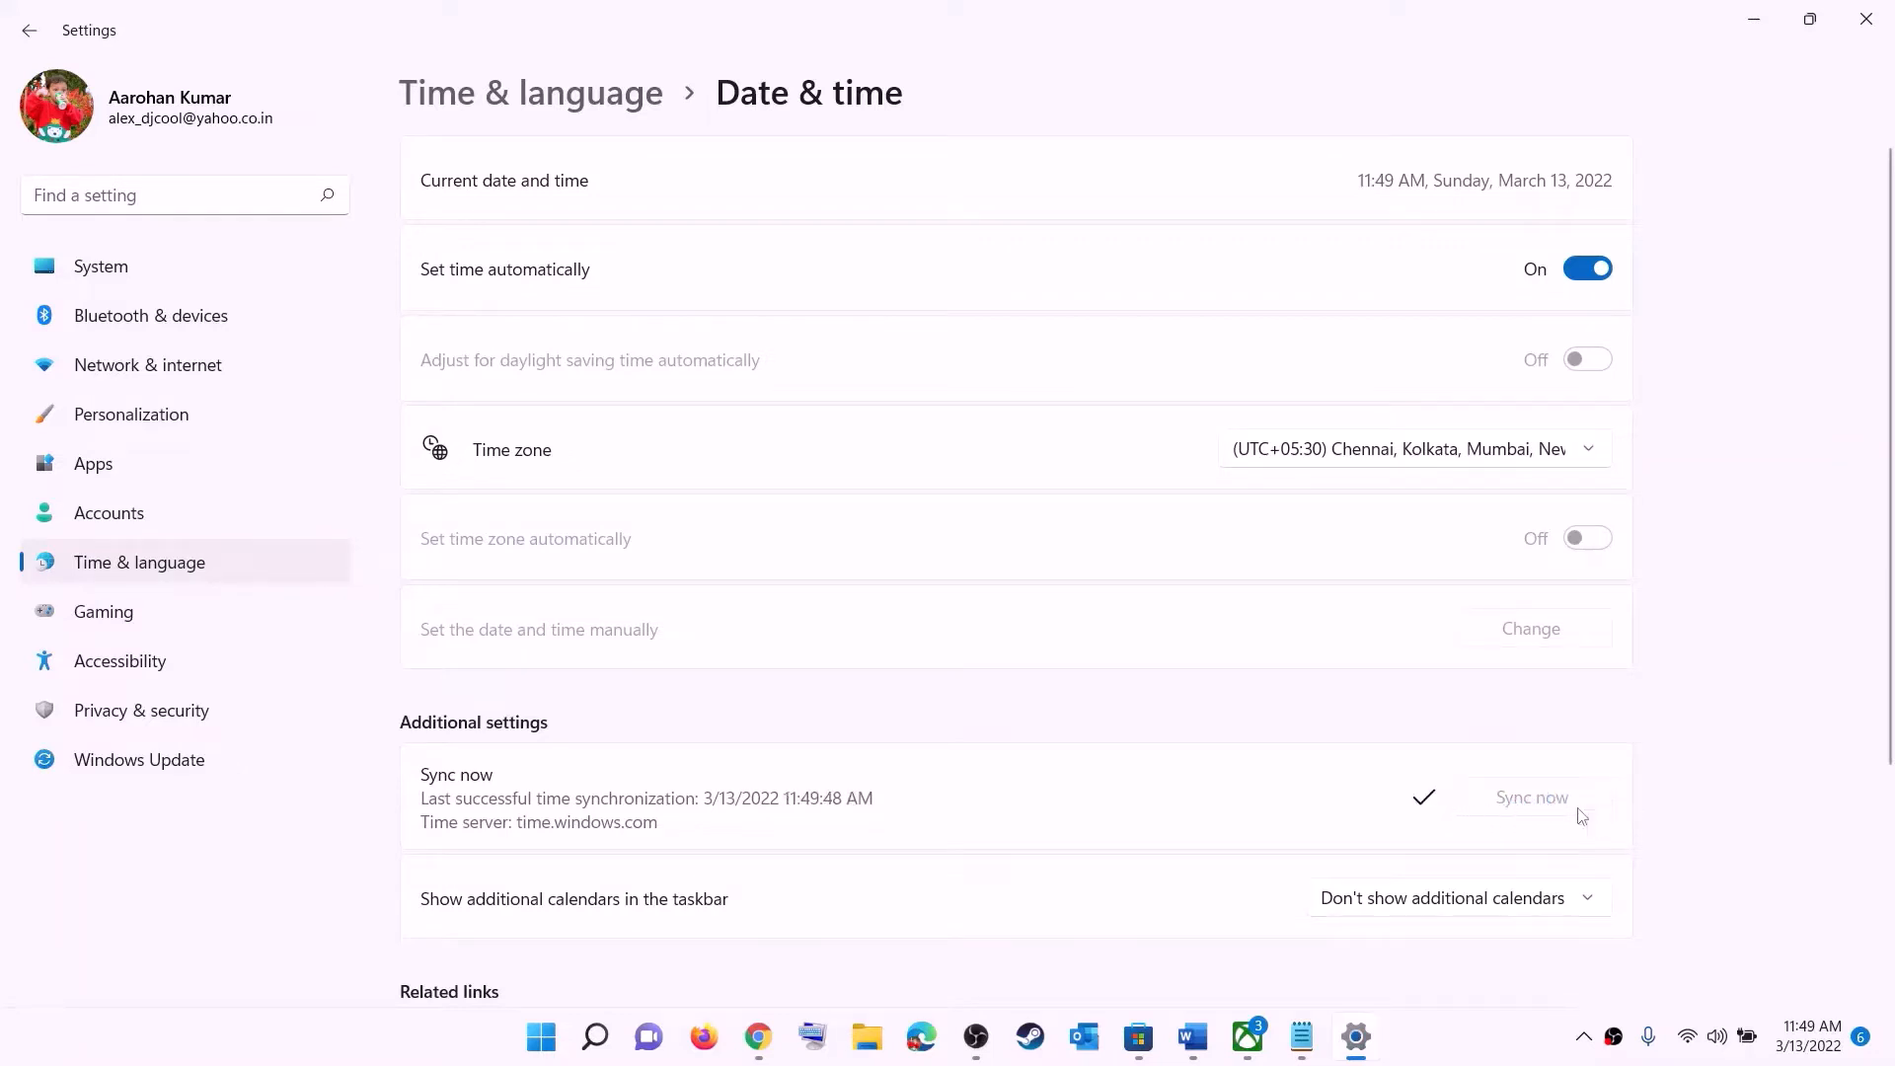
- Open Language & region settings to check the country or region, then close Settings
left_click(143, 565)
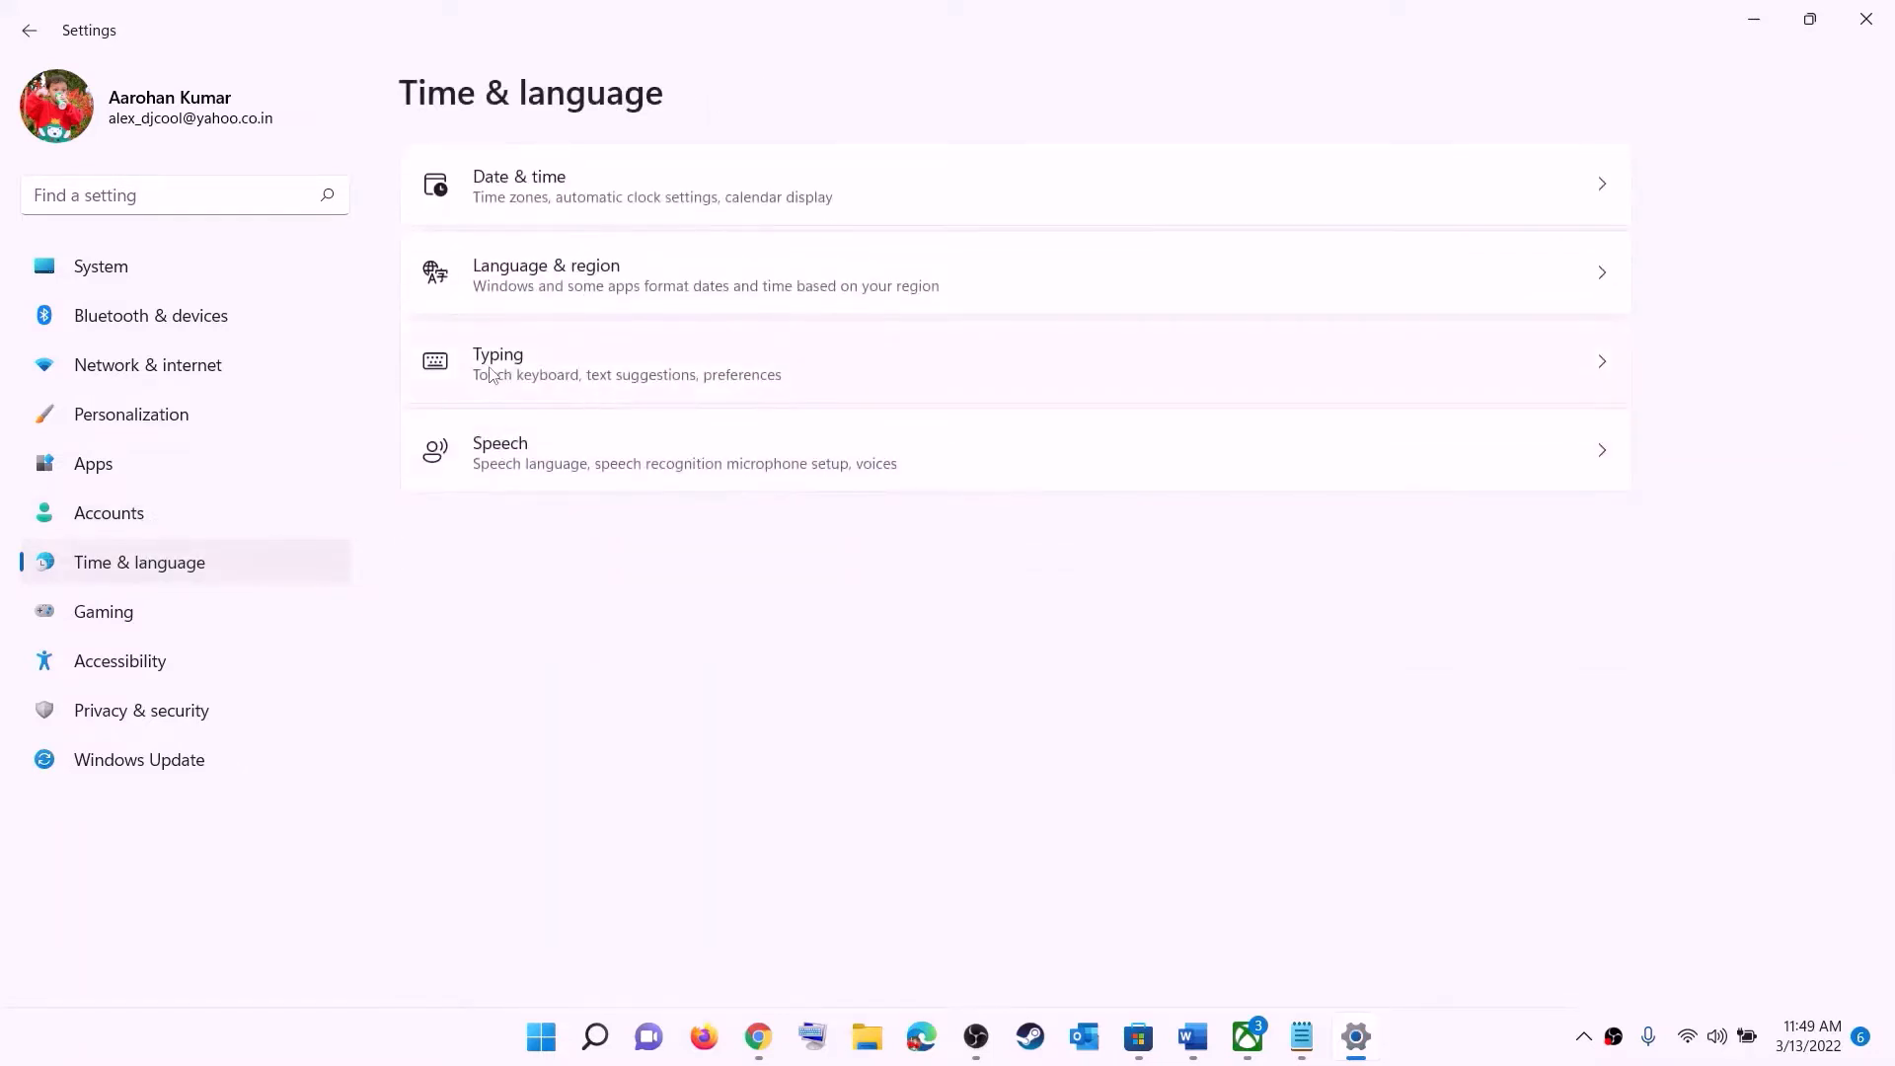
left_click(538, 296)
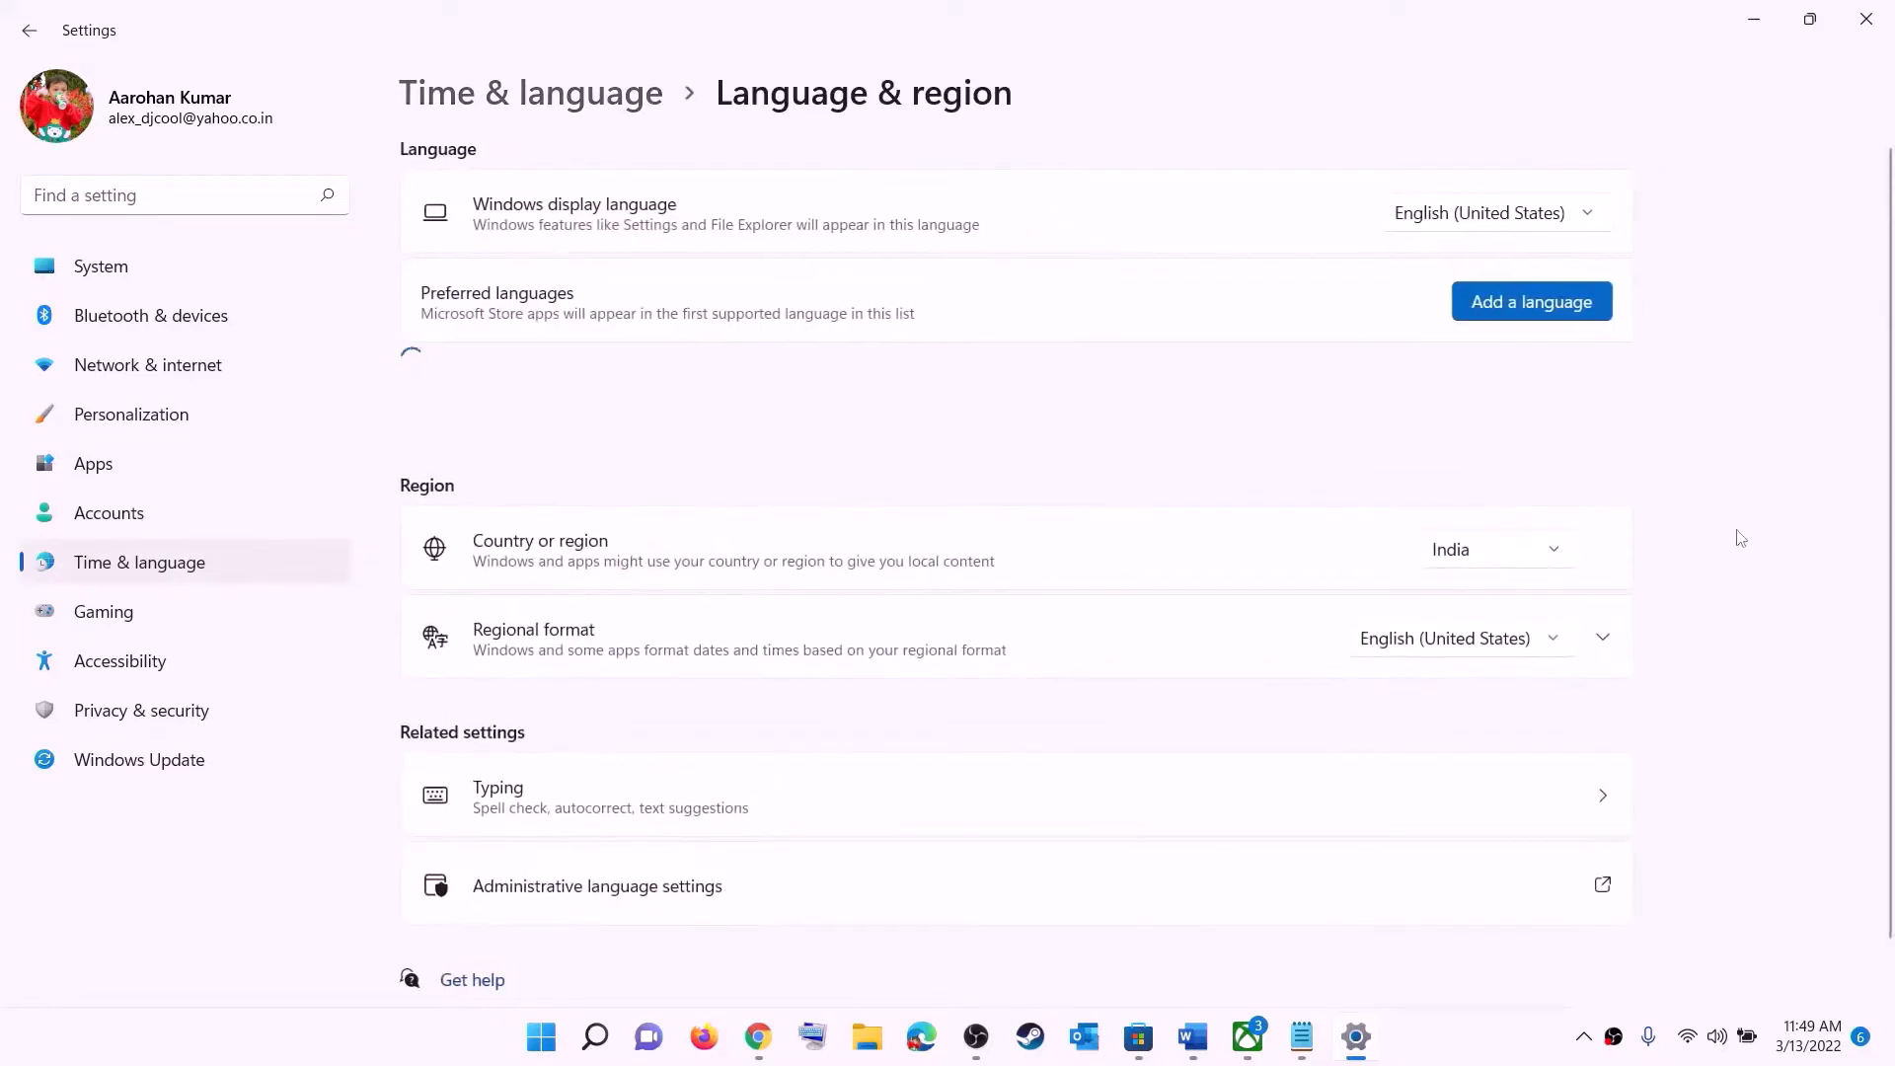
left_click(1531, 561)
left_click(1831, 368)
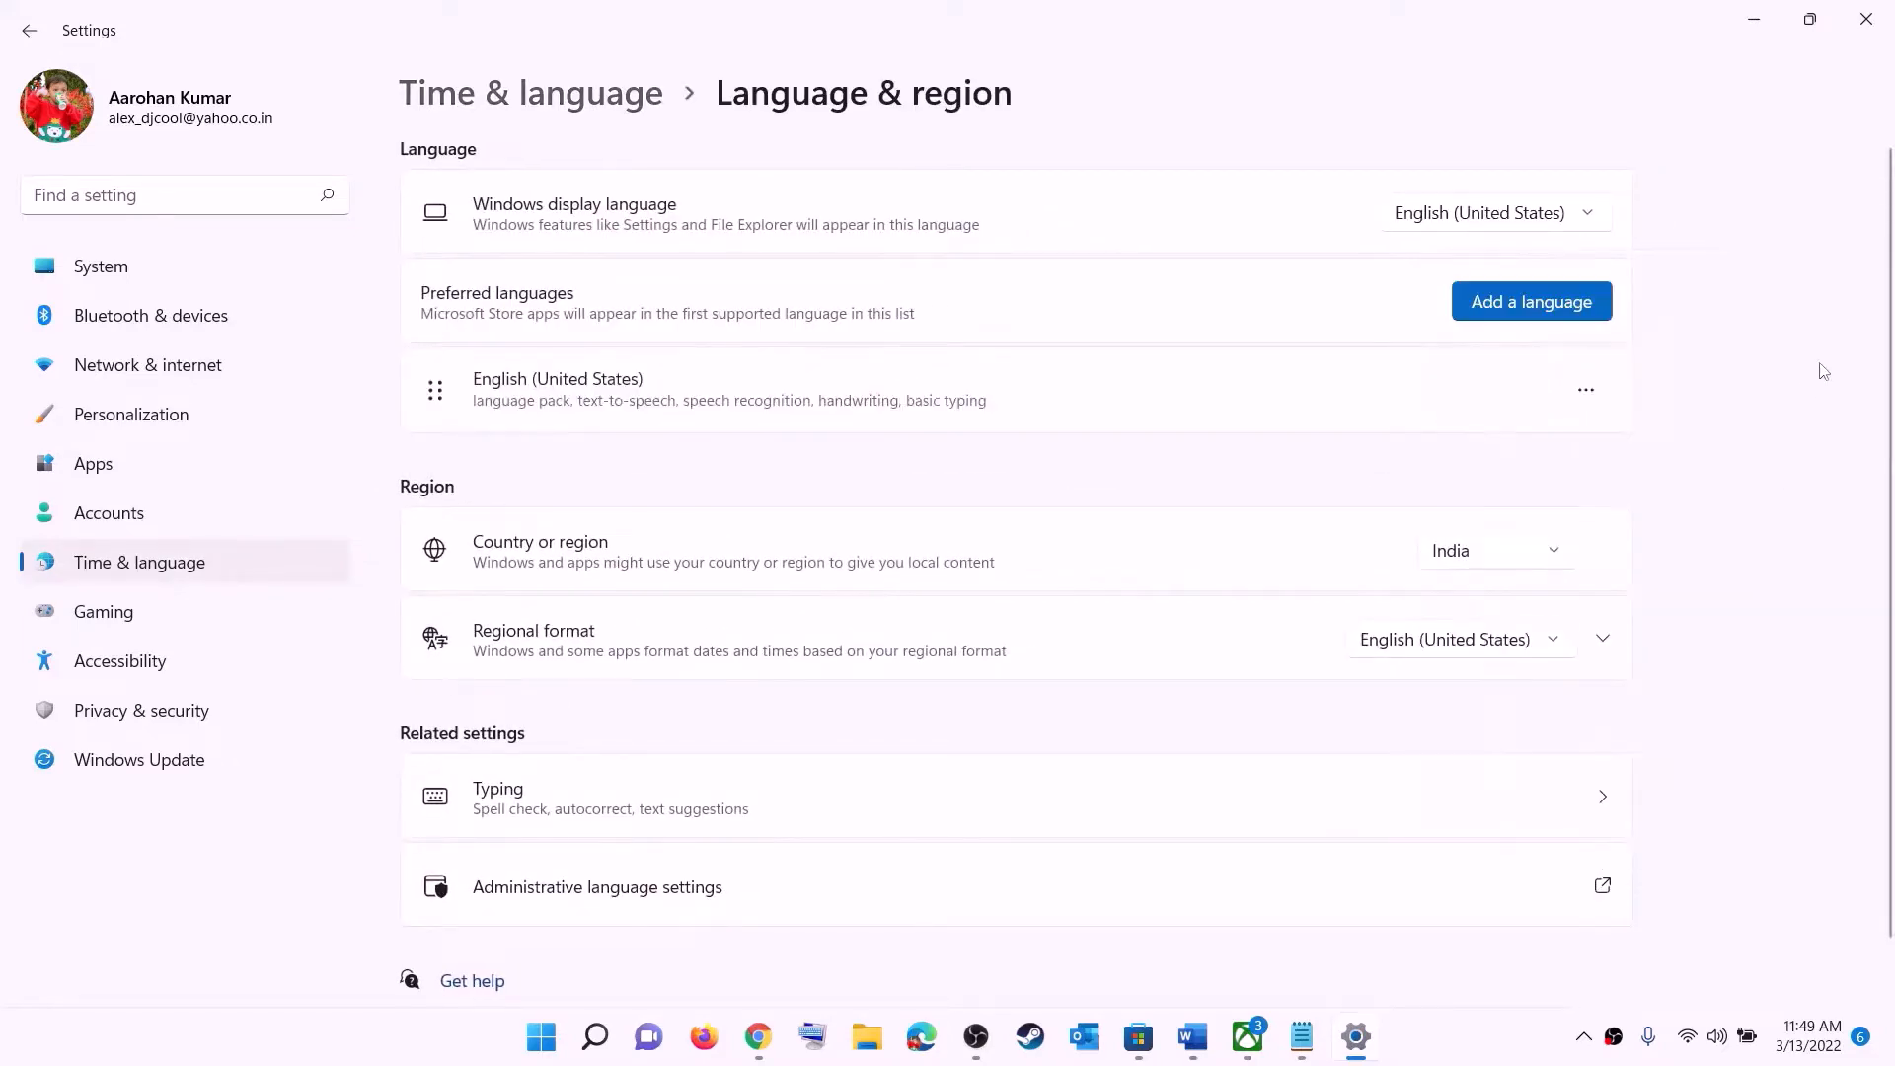
left_click(1866, 19)
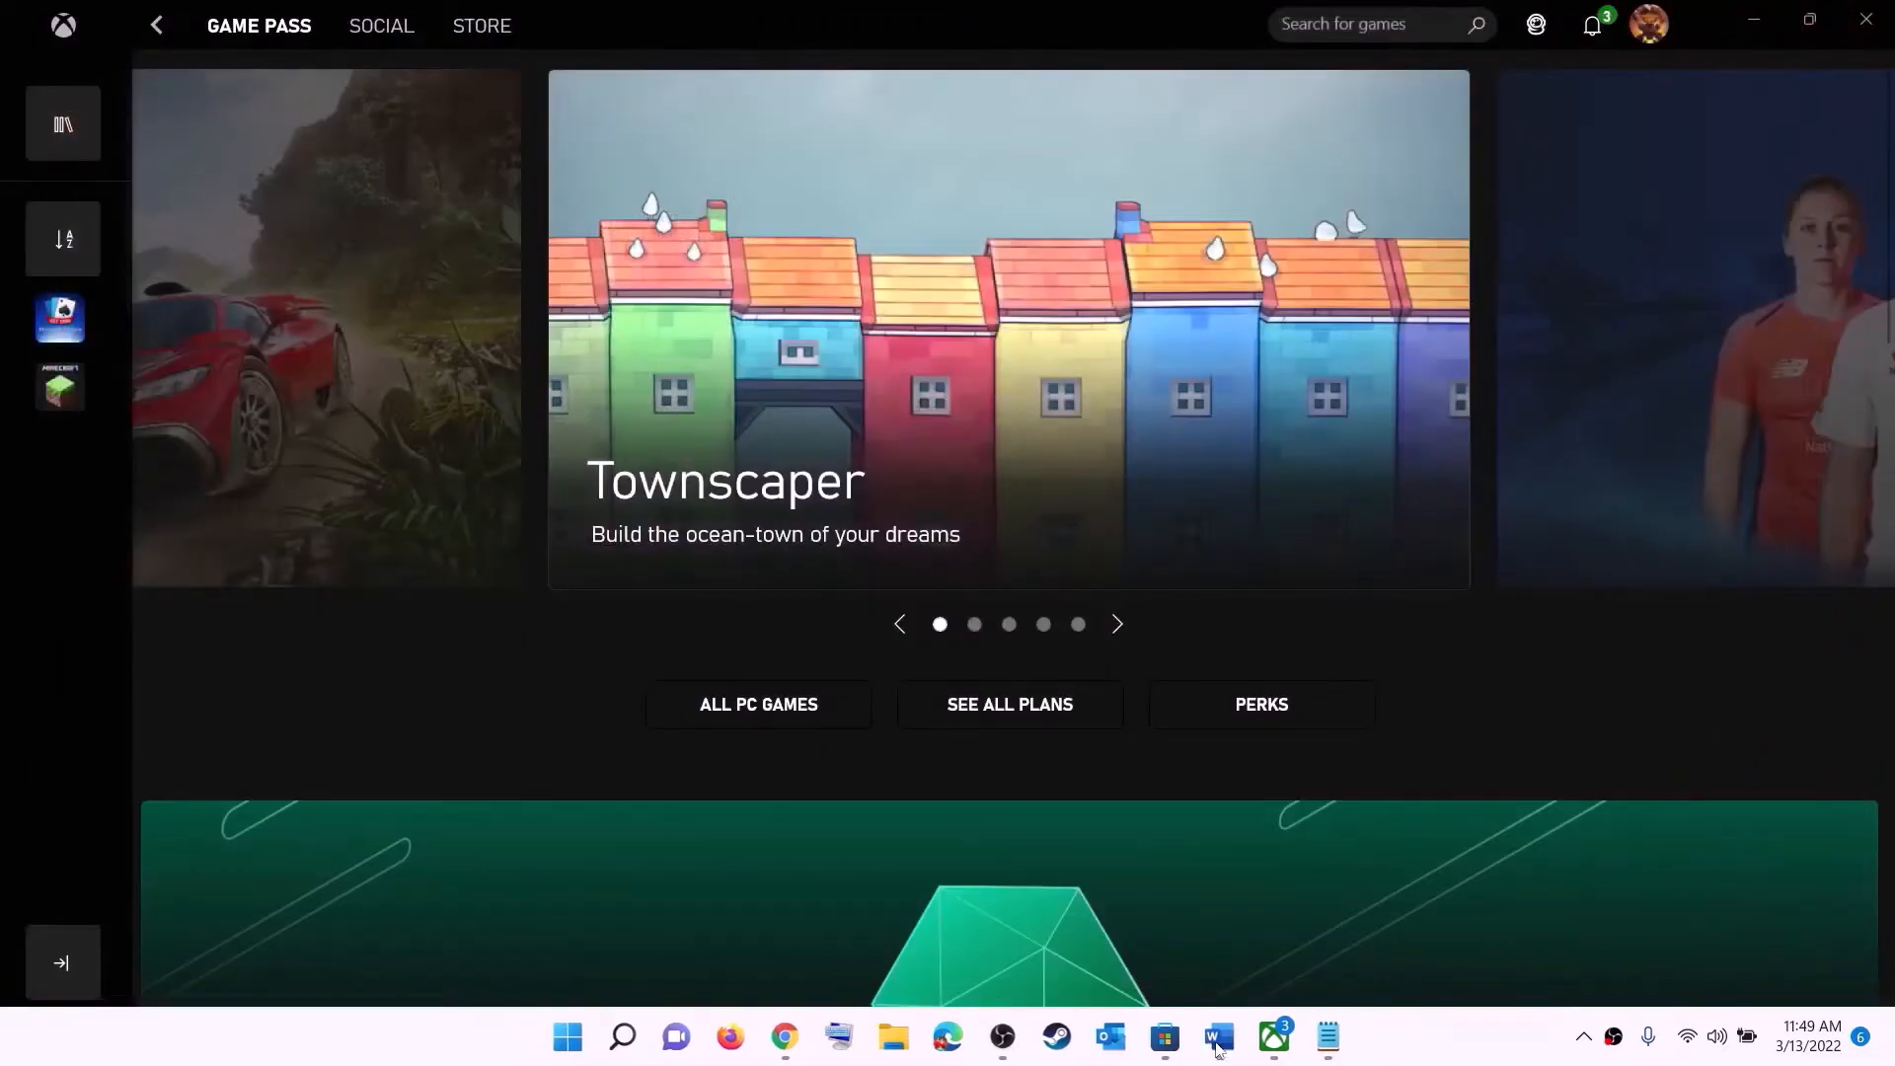
- Switch to Word, scroll to Step 2 and highlight the advice about installing from the Microsoft Store library
left_click(1219, 1041)
scroll(393, 434, "down", 2)
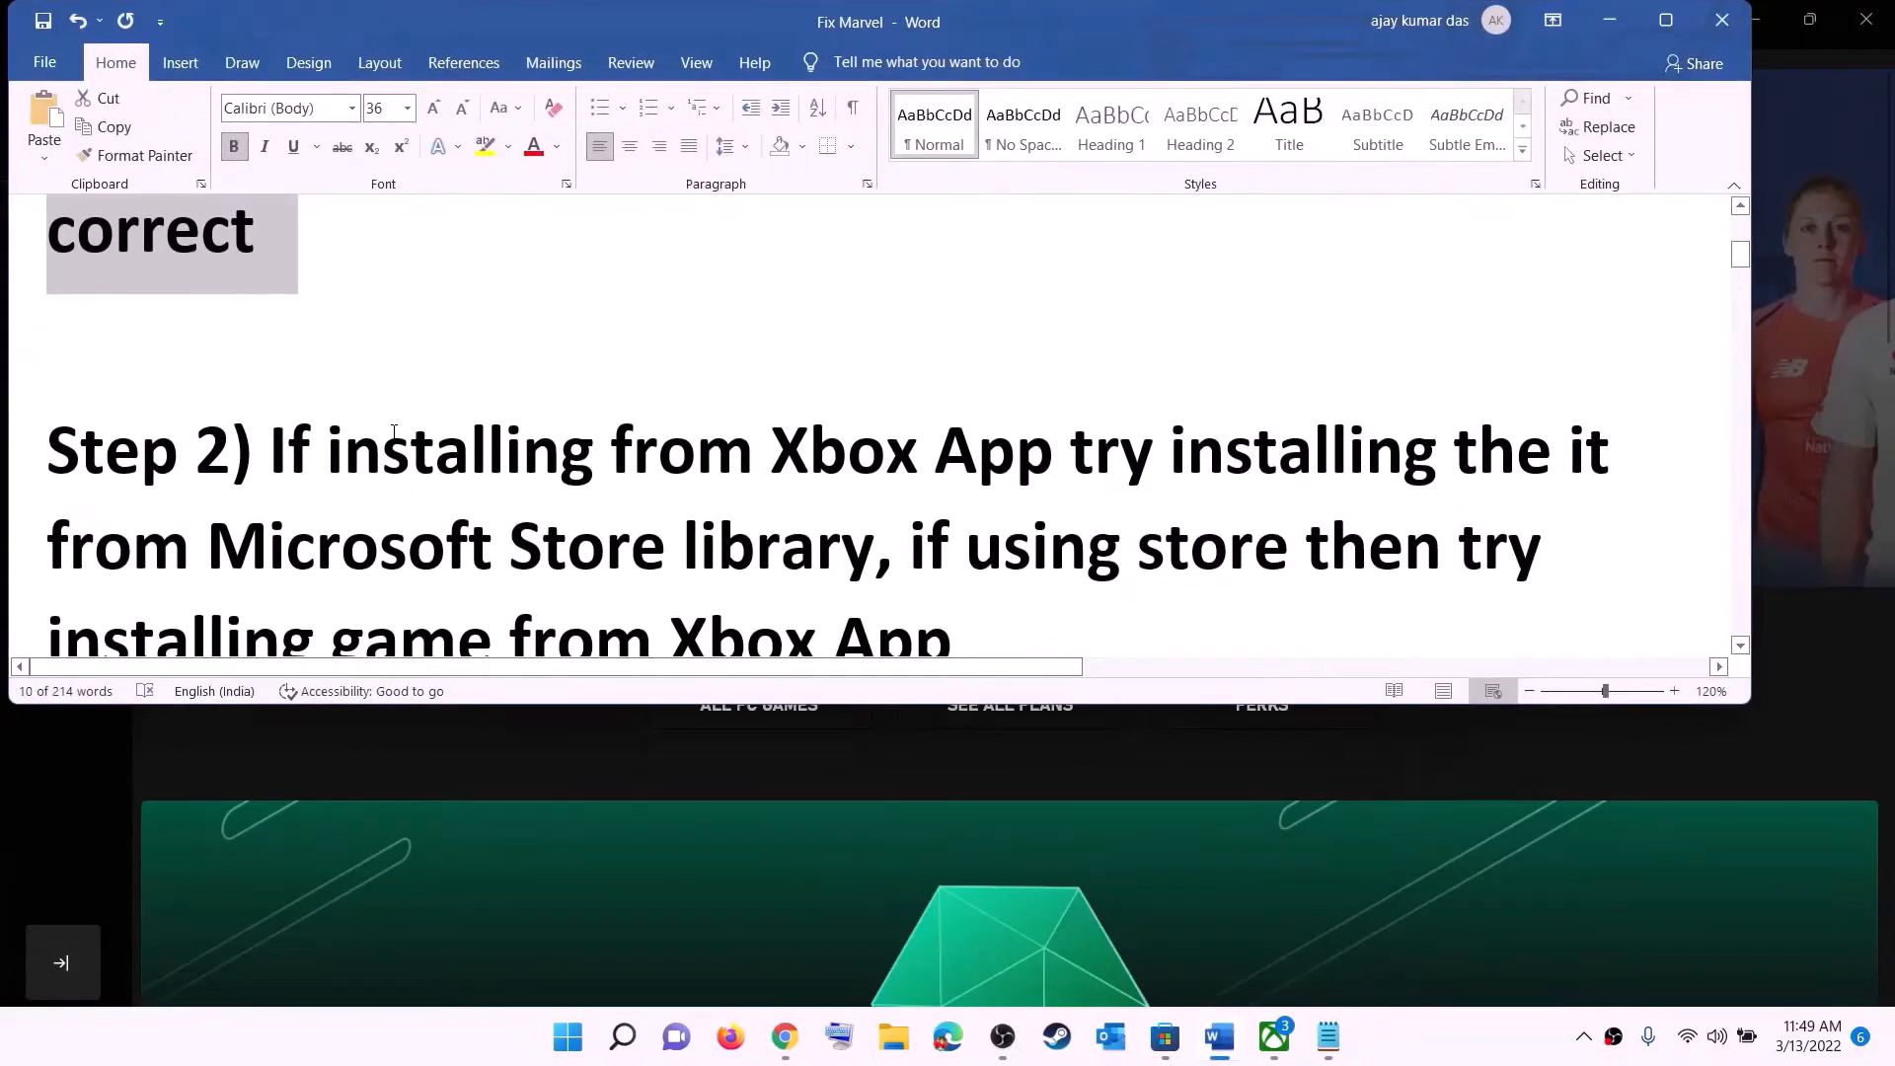
scroll(393, 434, "down", 1)
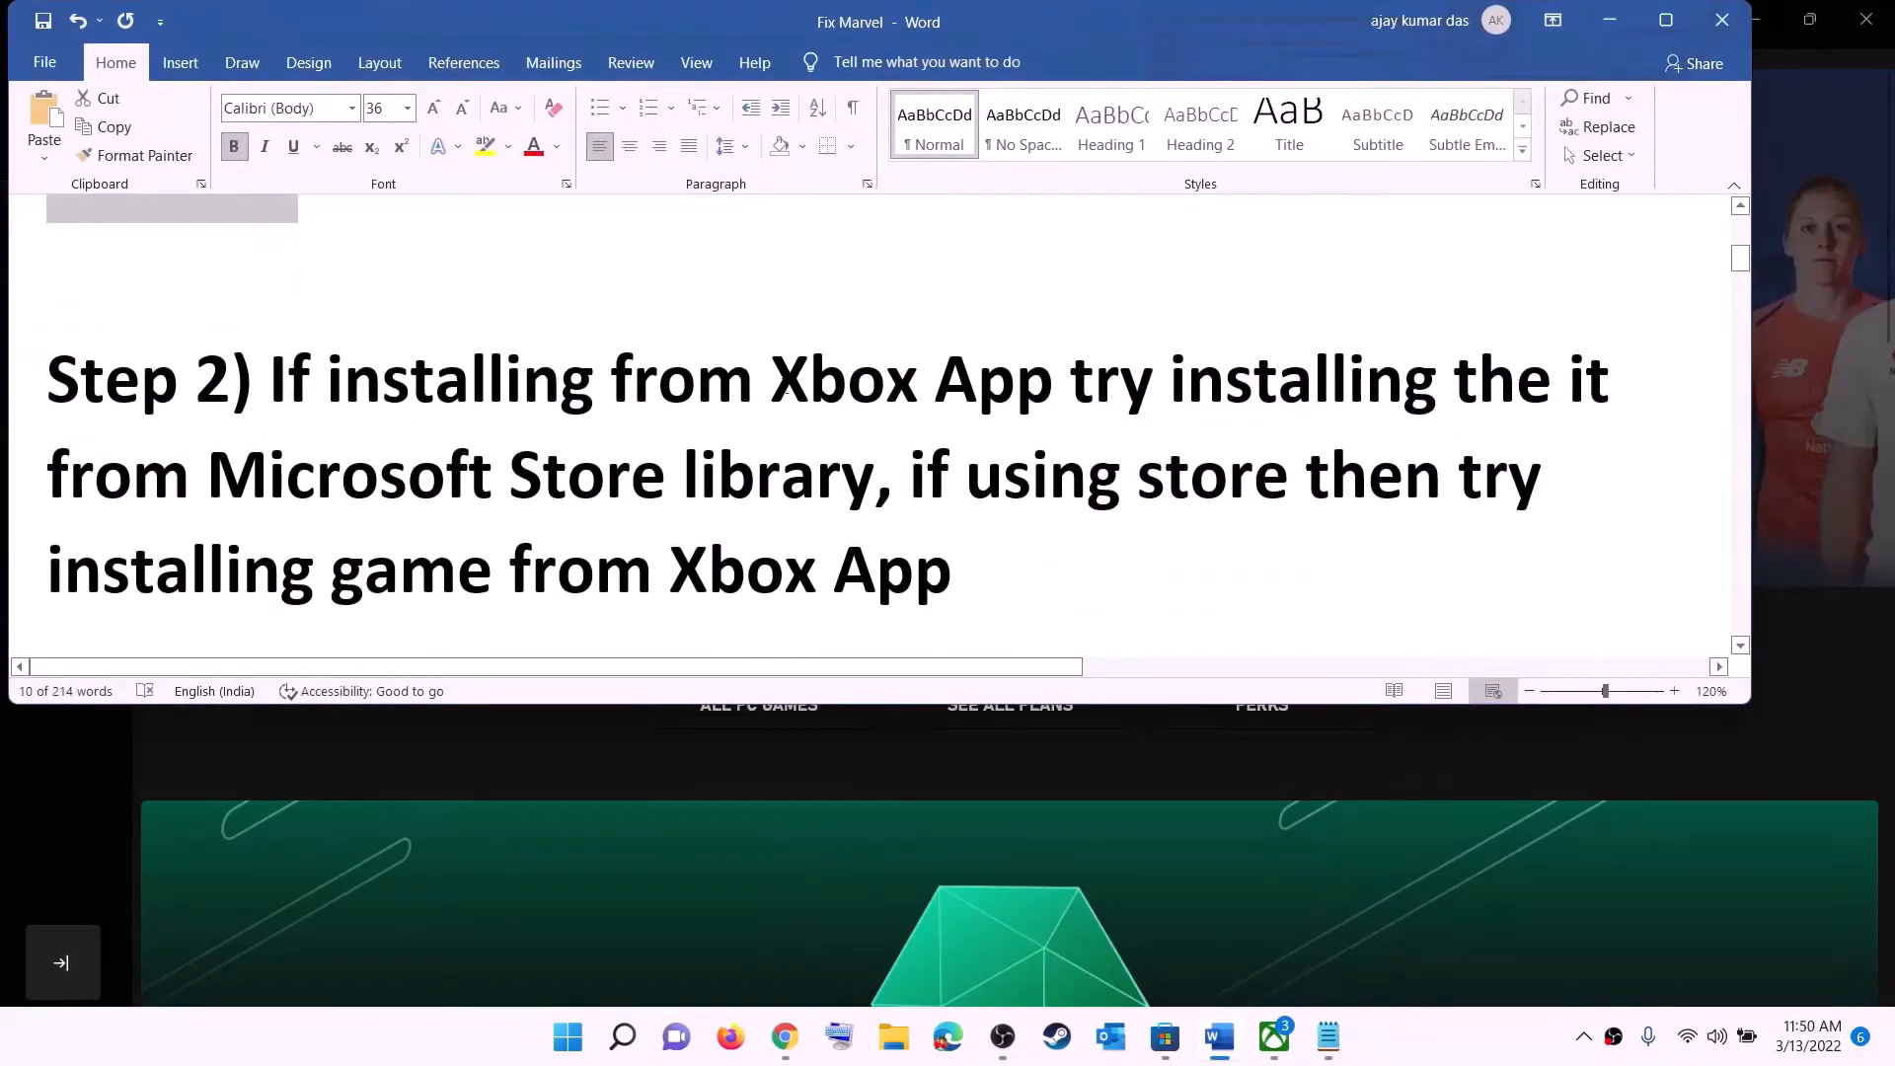
left_click_drag(776, 378, 873, 476)
- Open the Microsoft Store Library and scroll through the updates and downloads list
left_click(1163, 1039)
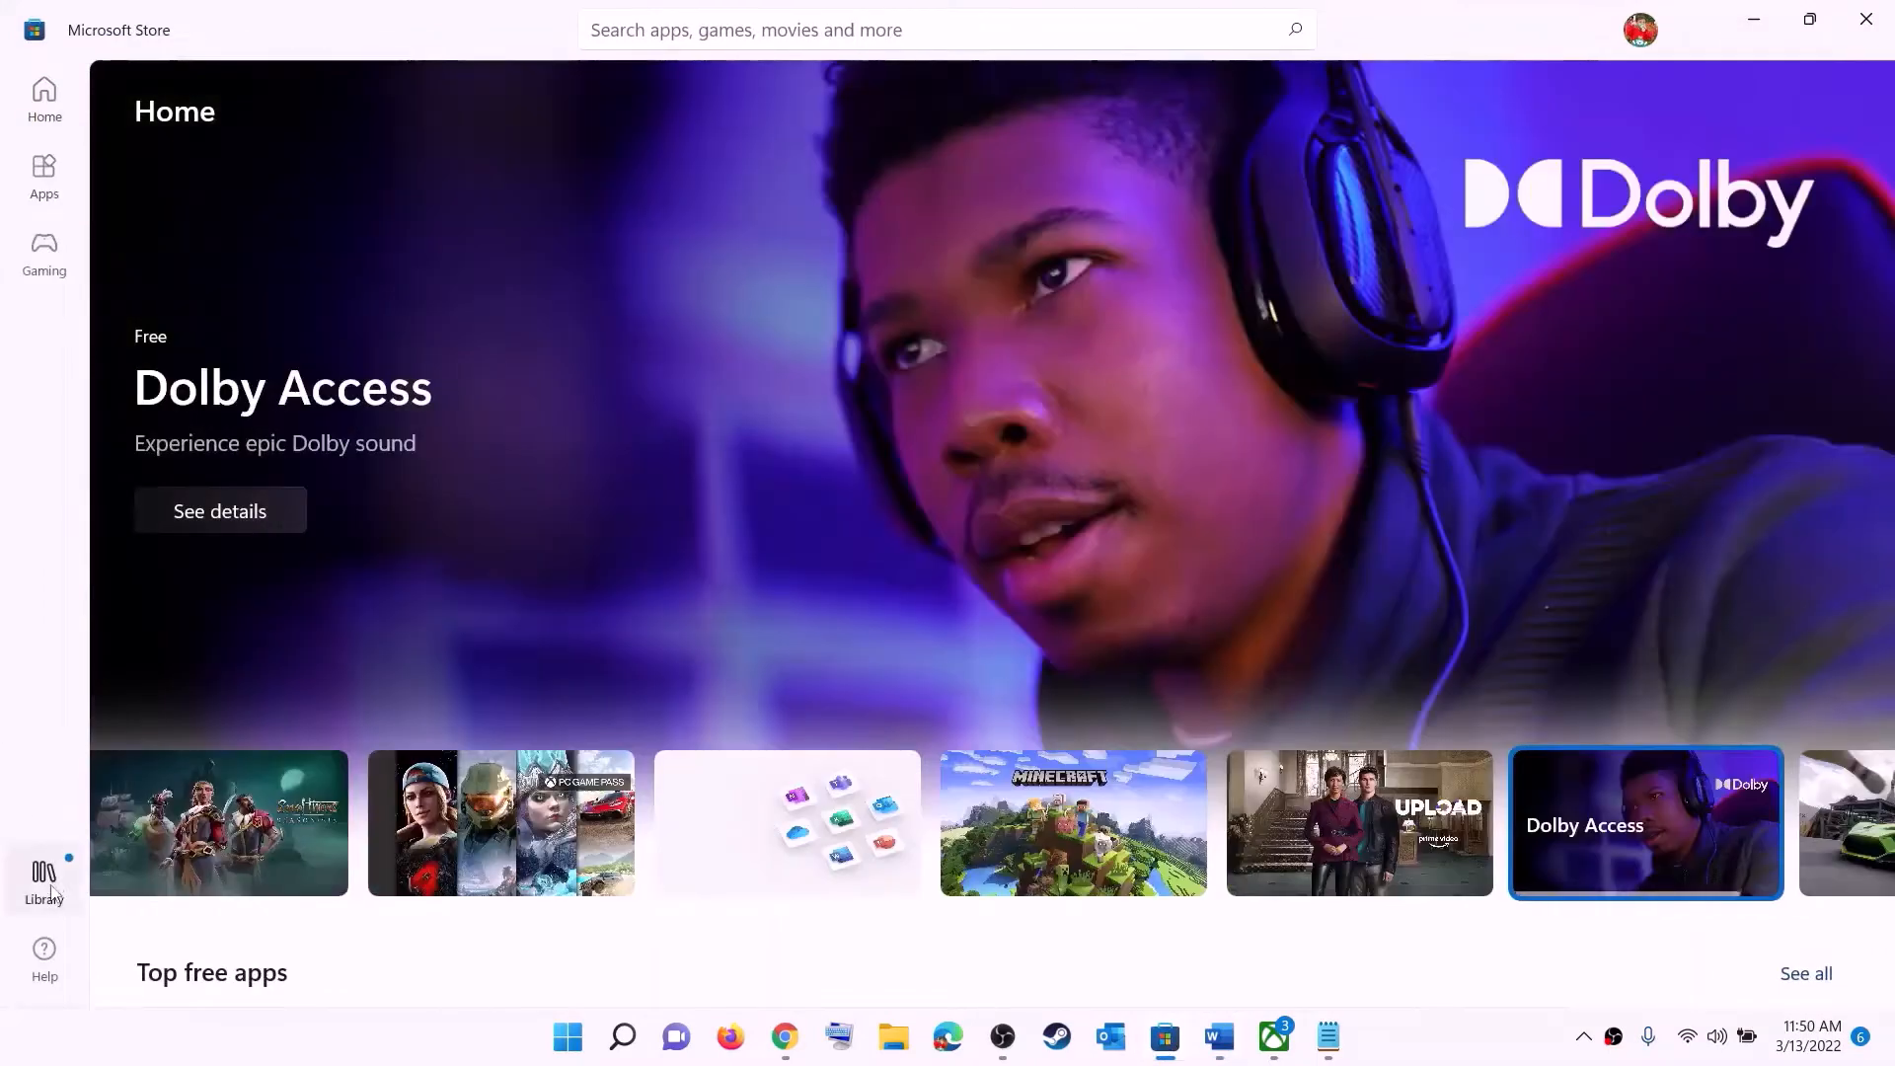
left_click(49, 888)
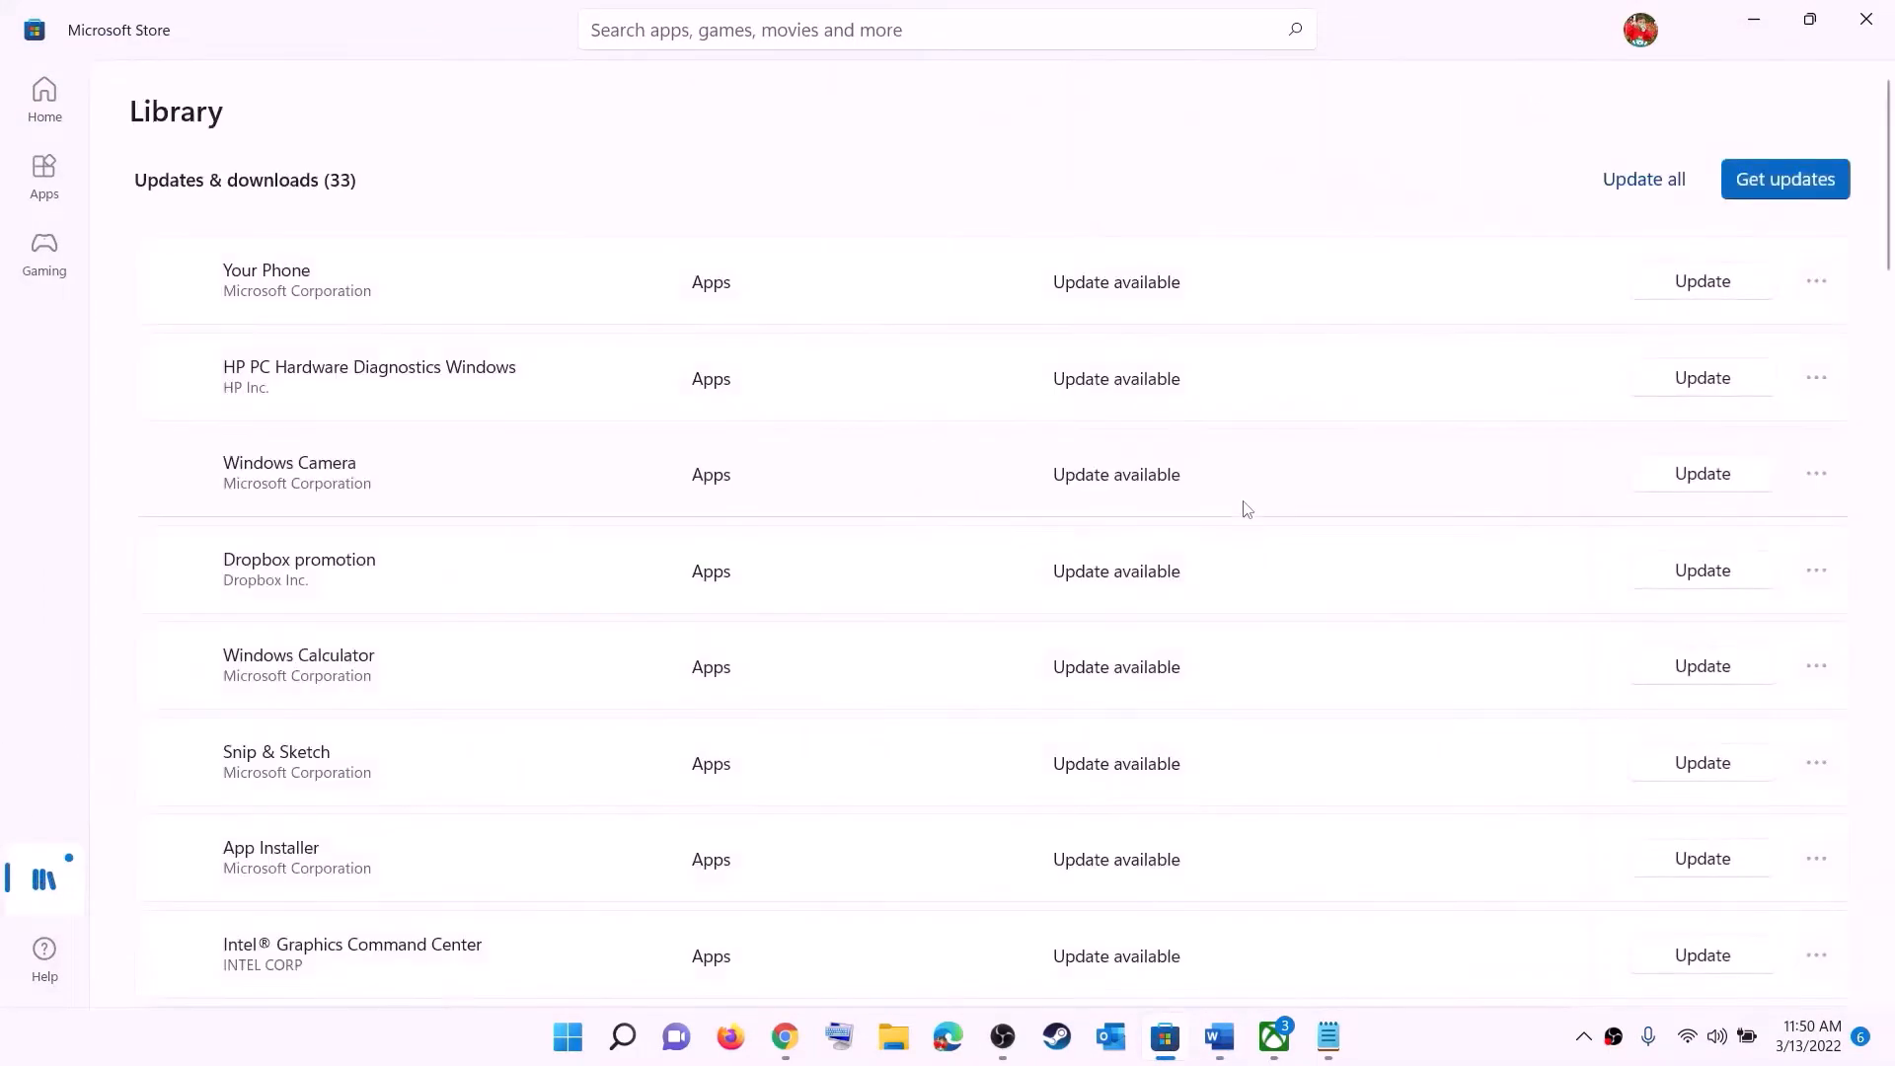
scroll(1283, 622, "down", 8)
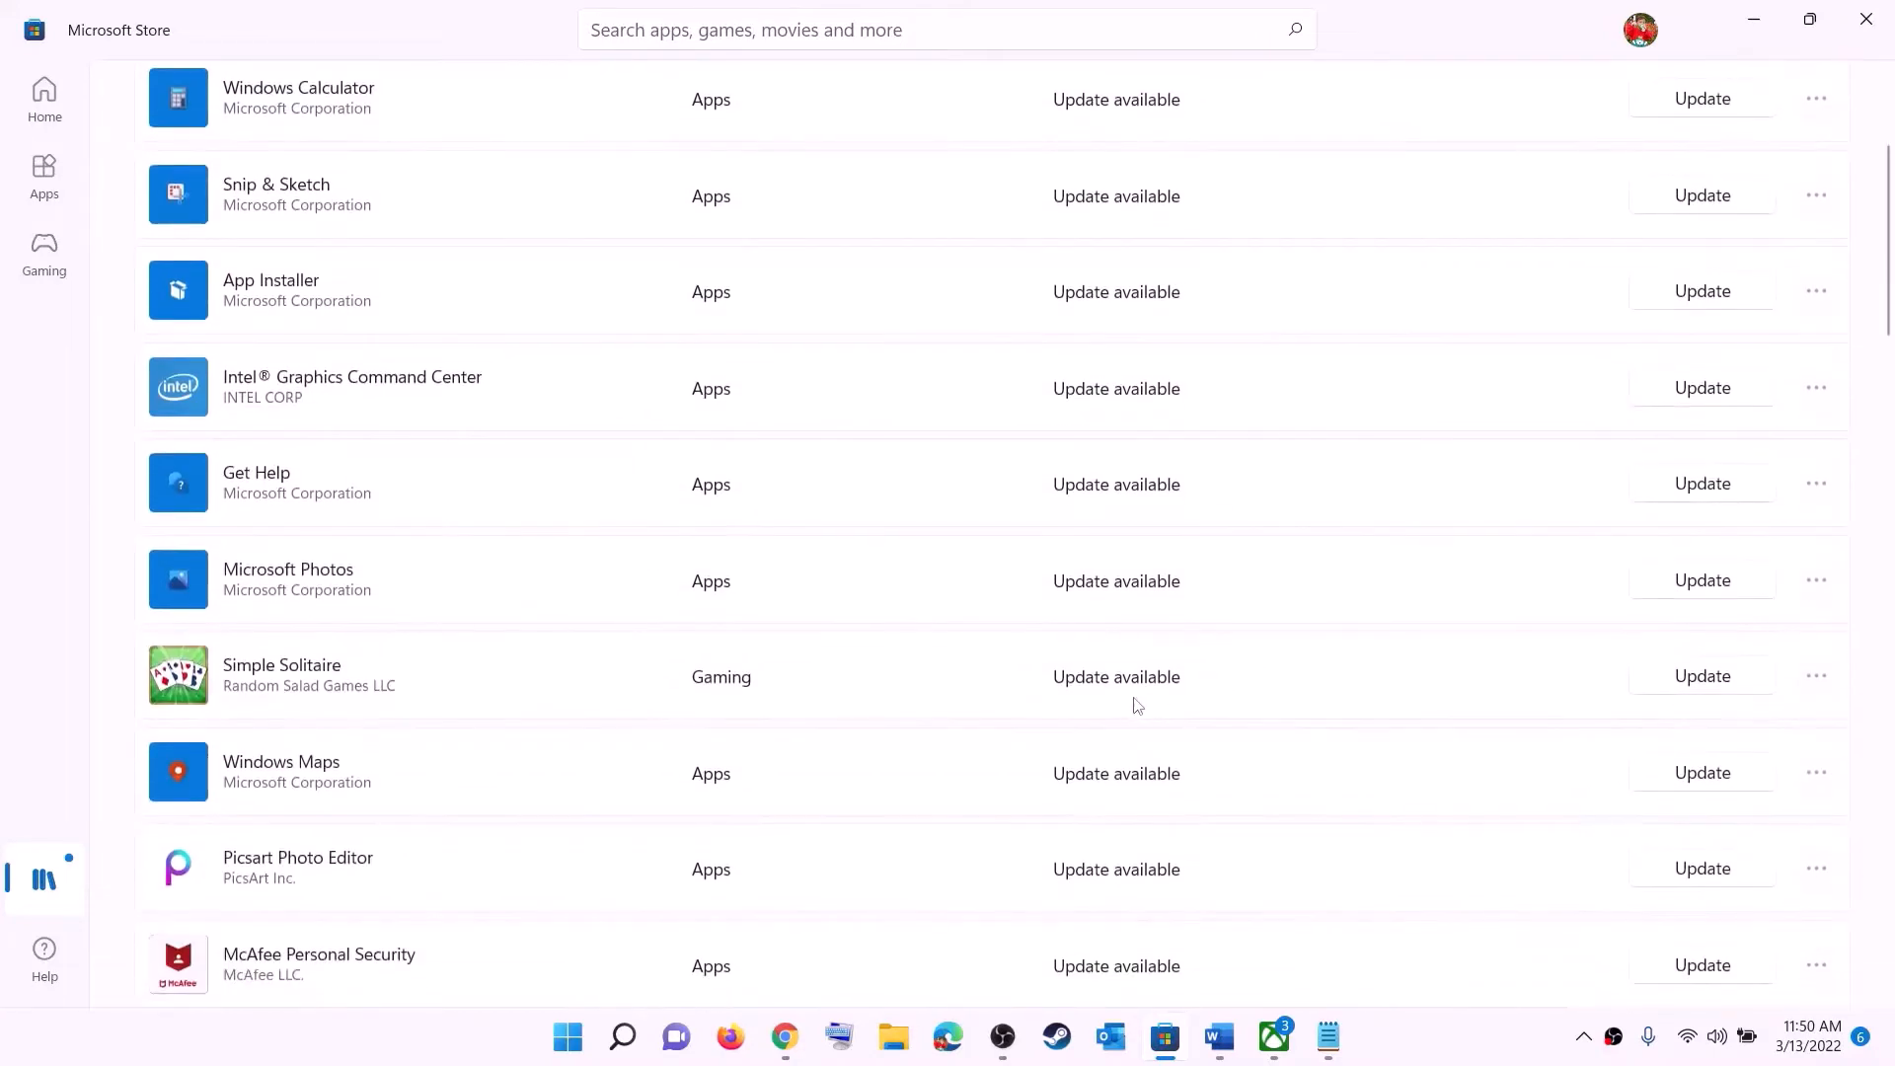
scroll(1140, 799, "up", 5)
scroll(1145, 731, "up", 3)
scroll(1151, 664, "down", 15)
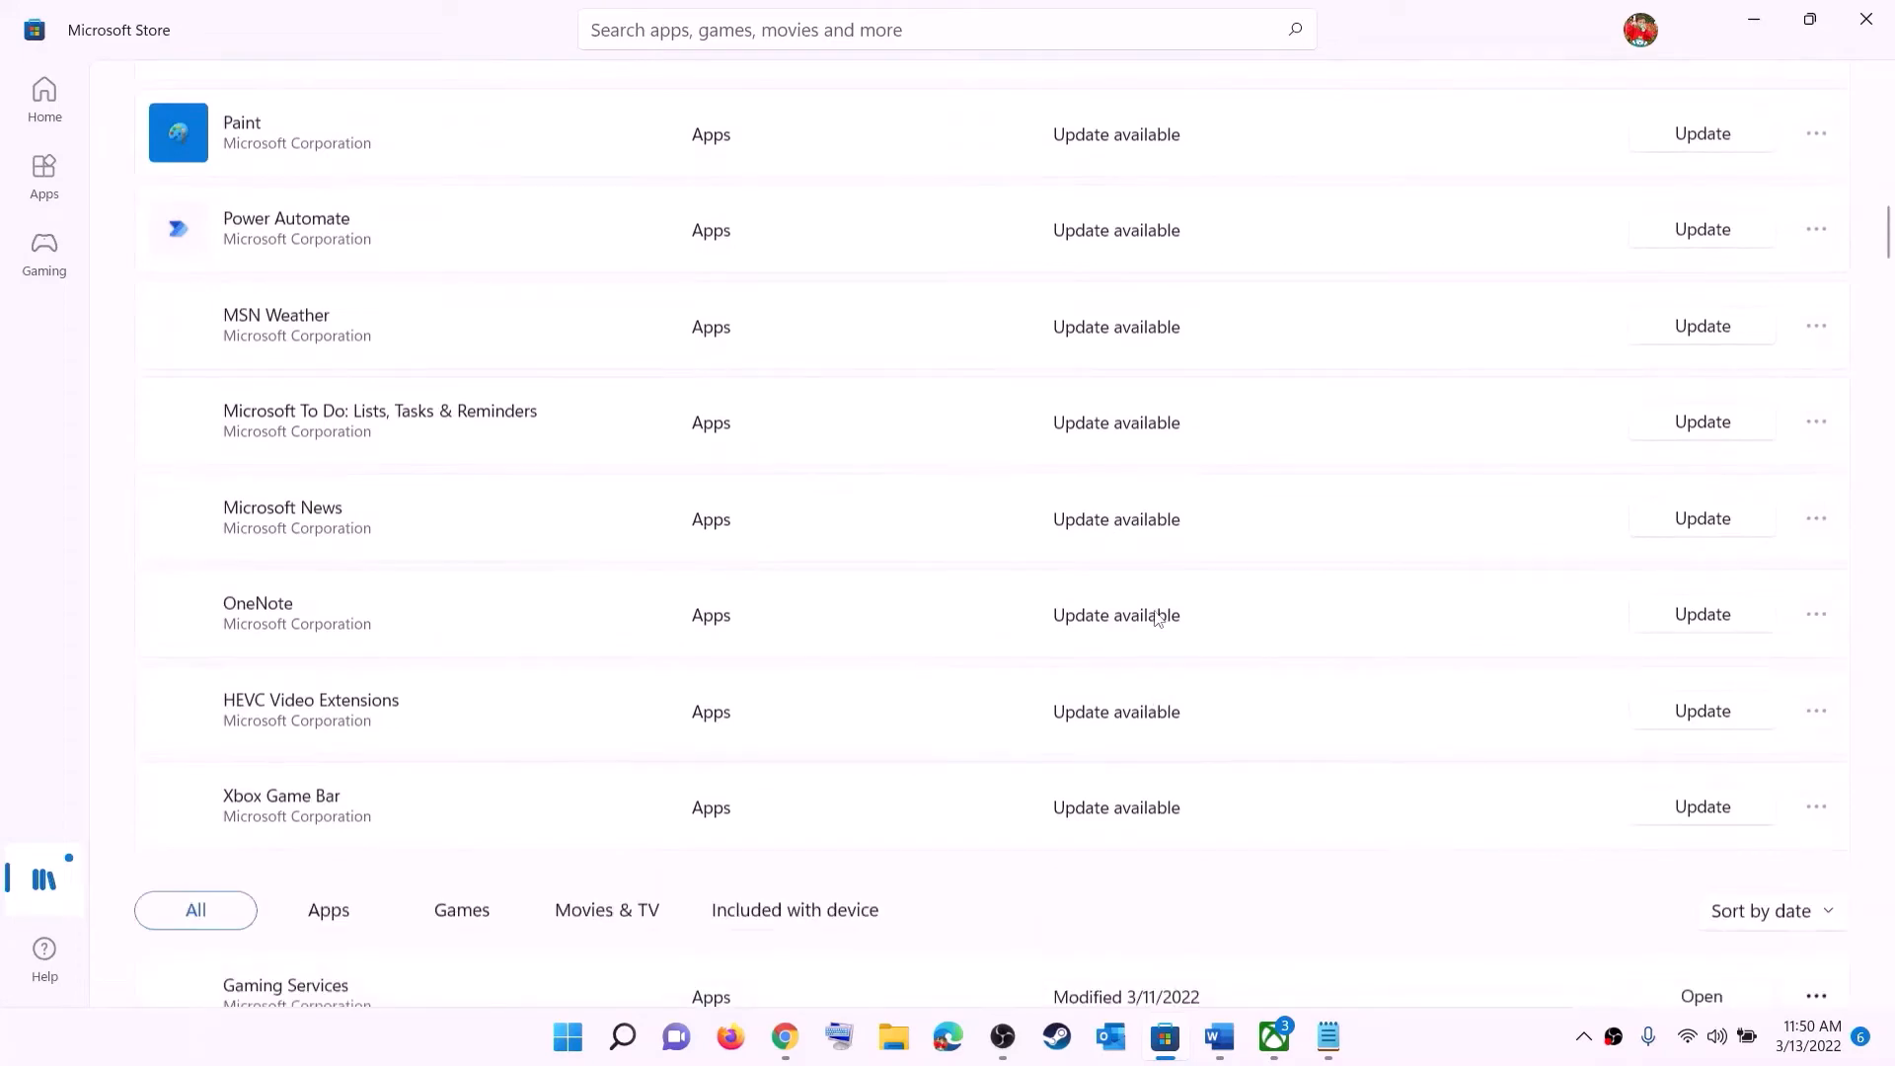
scroll(1156, 614, "up", 15)
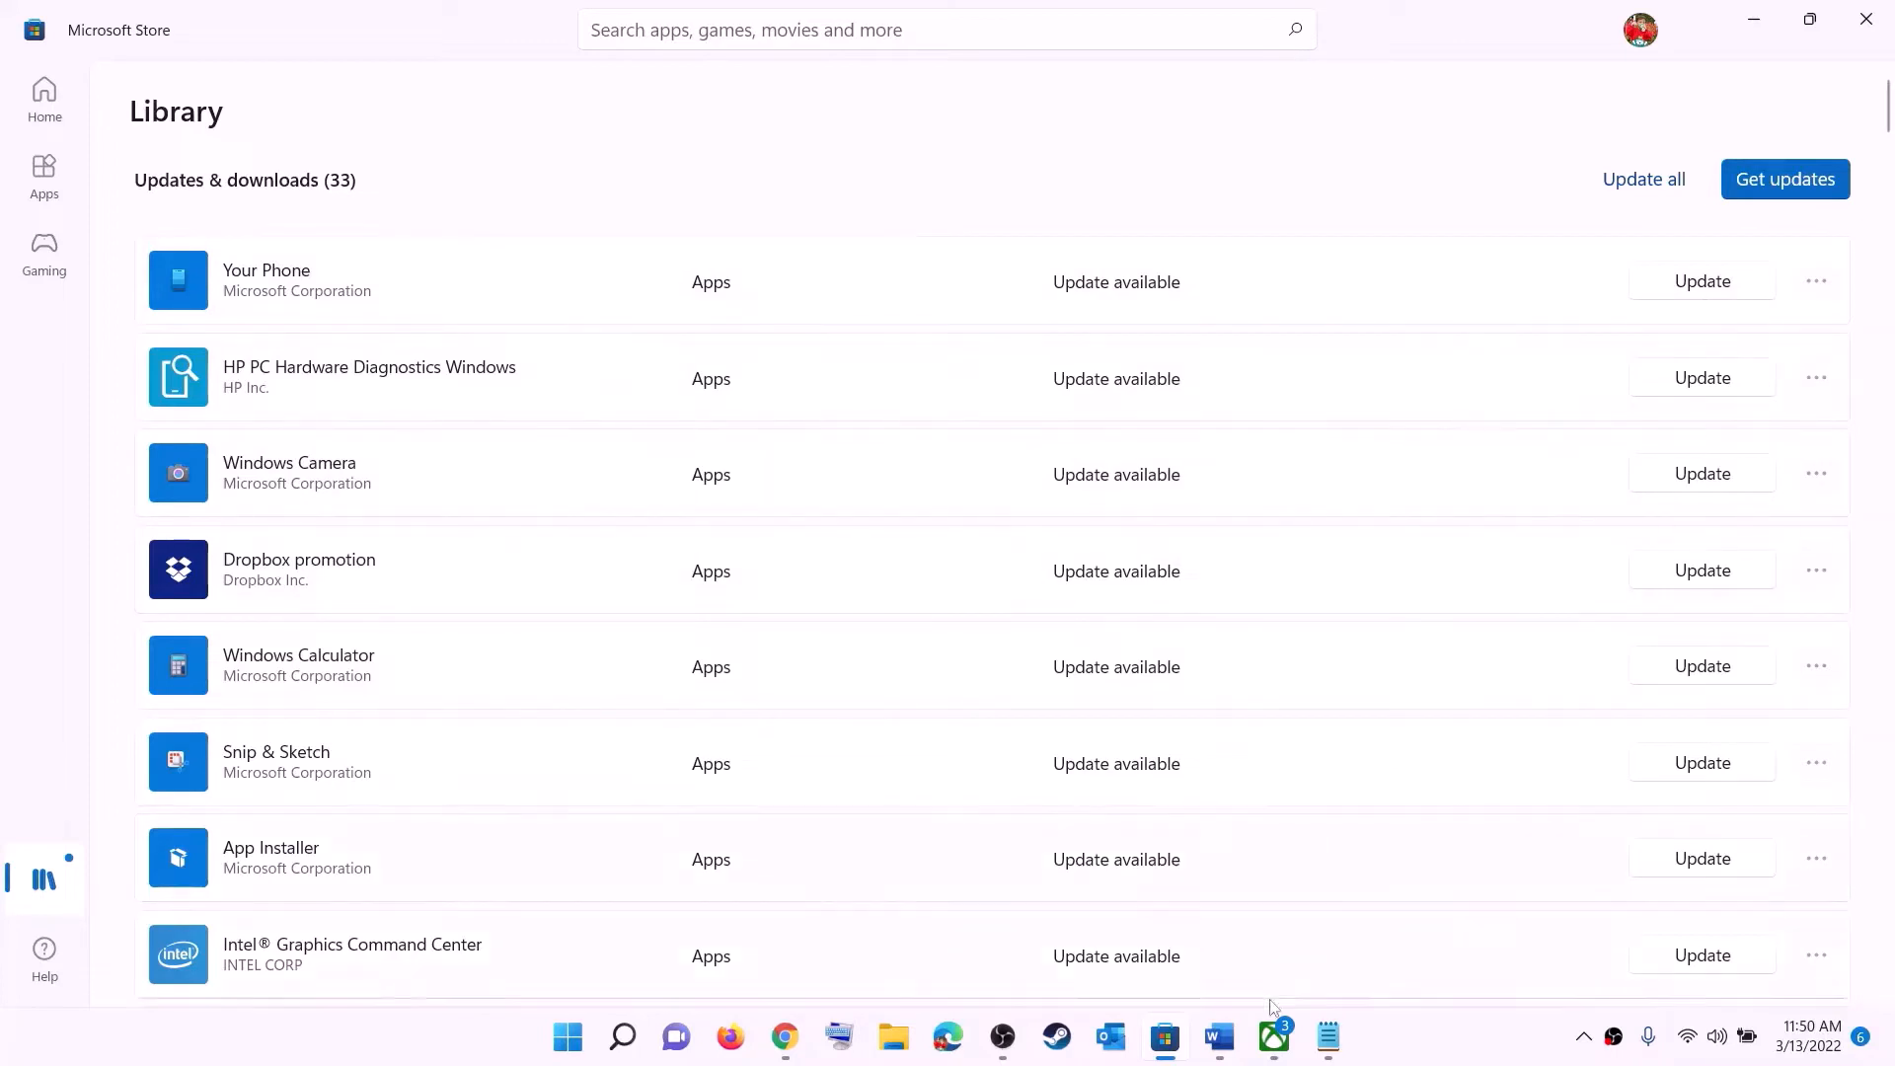
- In Word, highlight 'using store' and 'installing game from Xbox App' in Step 2
left_click(1220, 1037)
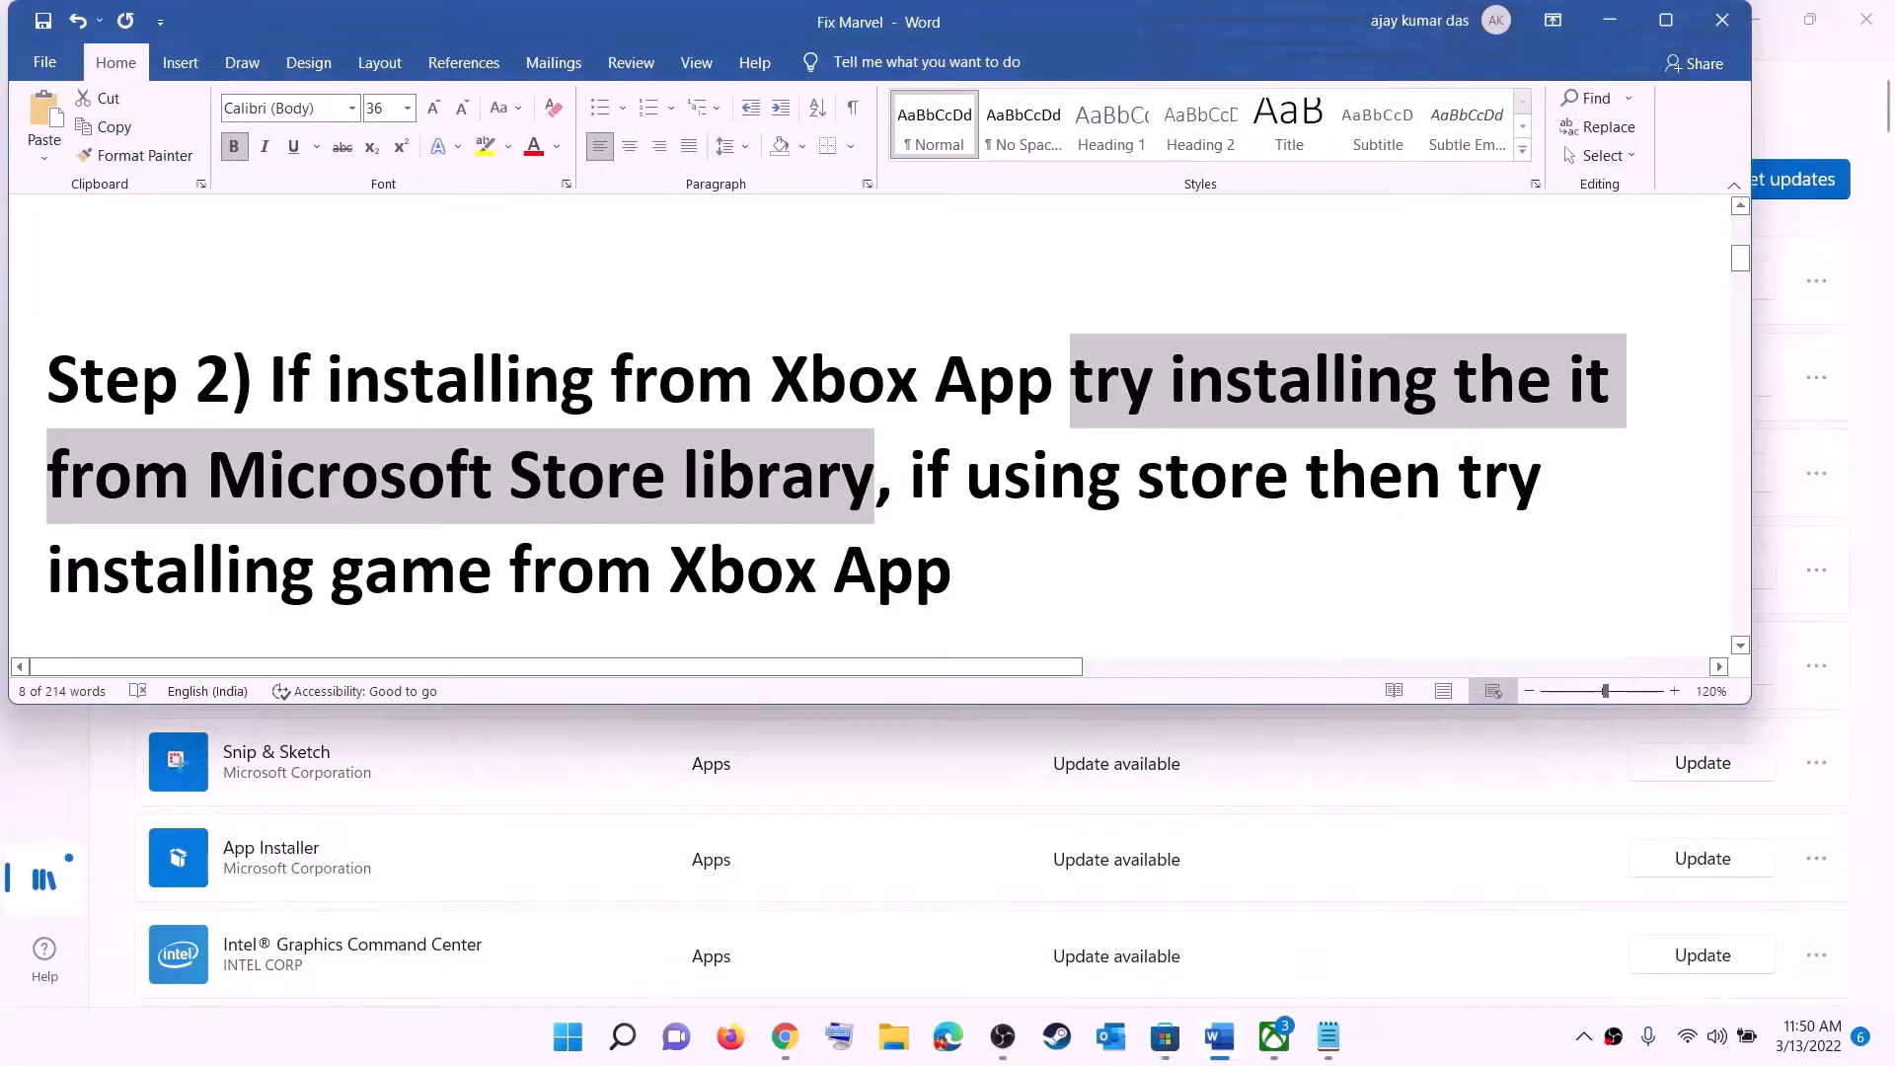
left_click(965, 465)
left_click_drag(966, 474, 1305, 476)
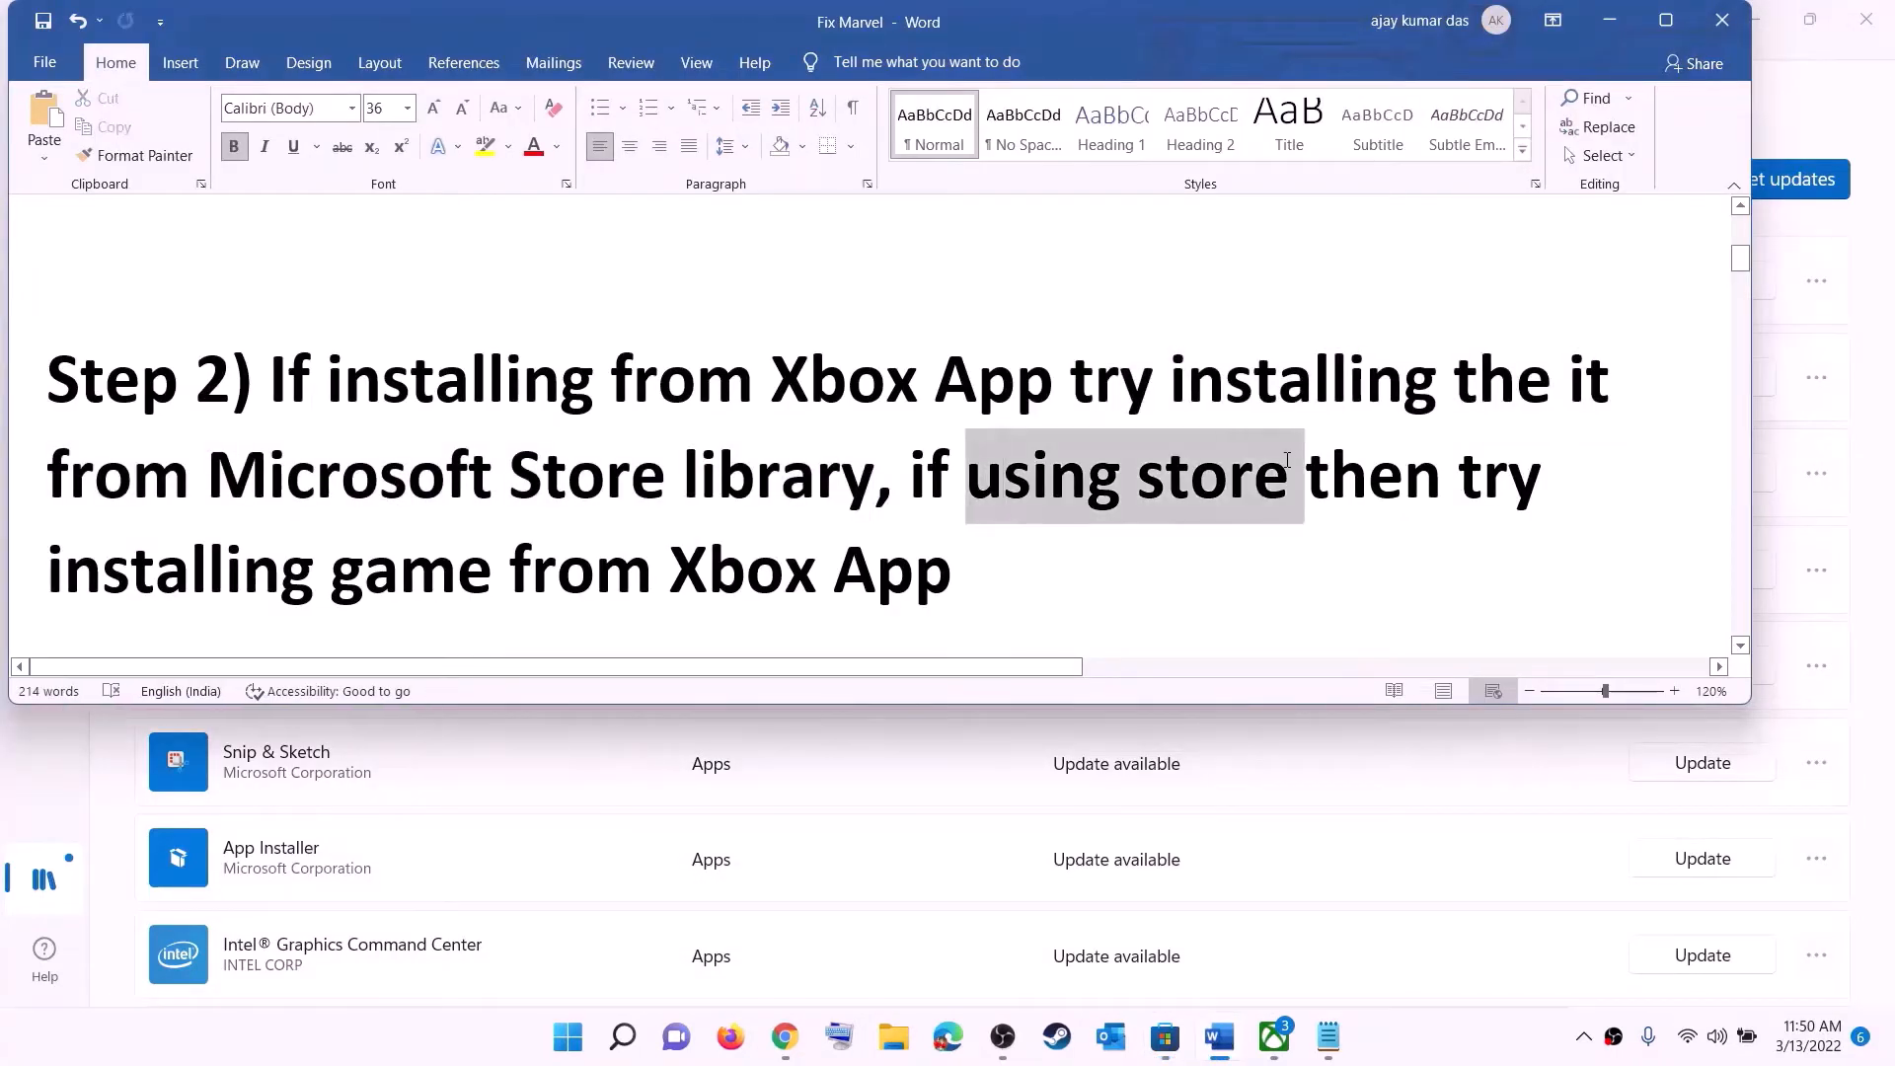
left_click_drag(298, 547, 987, 562)
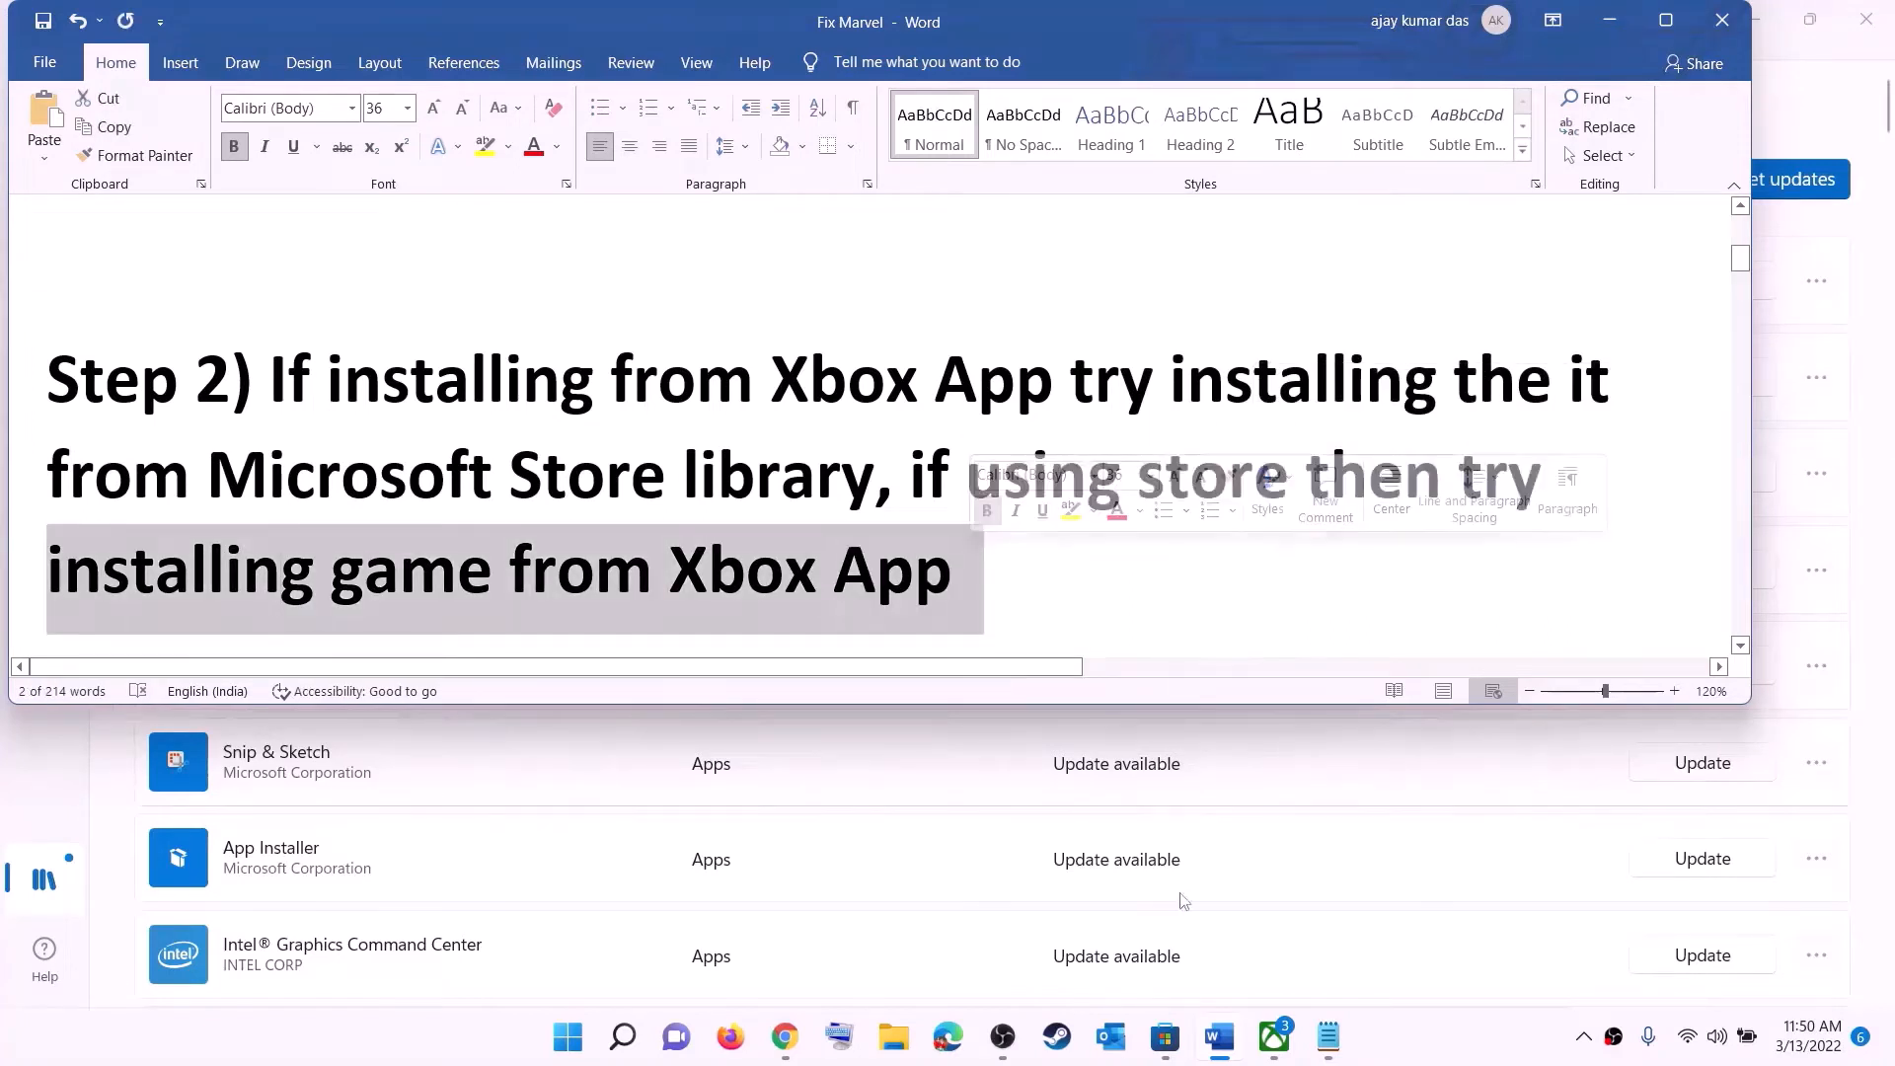
- Open the Xbox app, select its game search box, and minimize the app
left_click(1274, 1037)
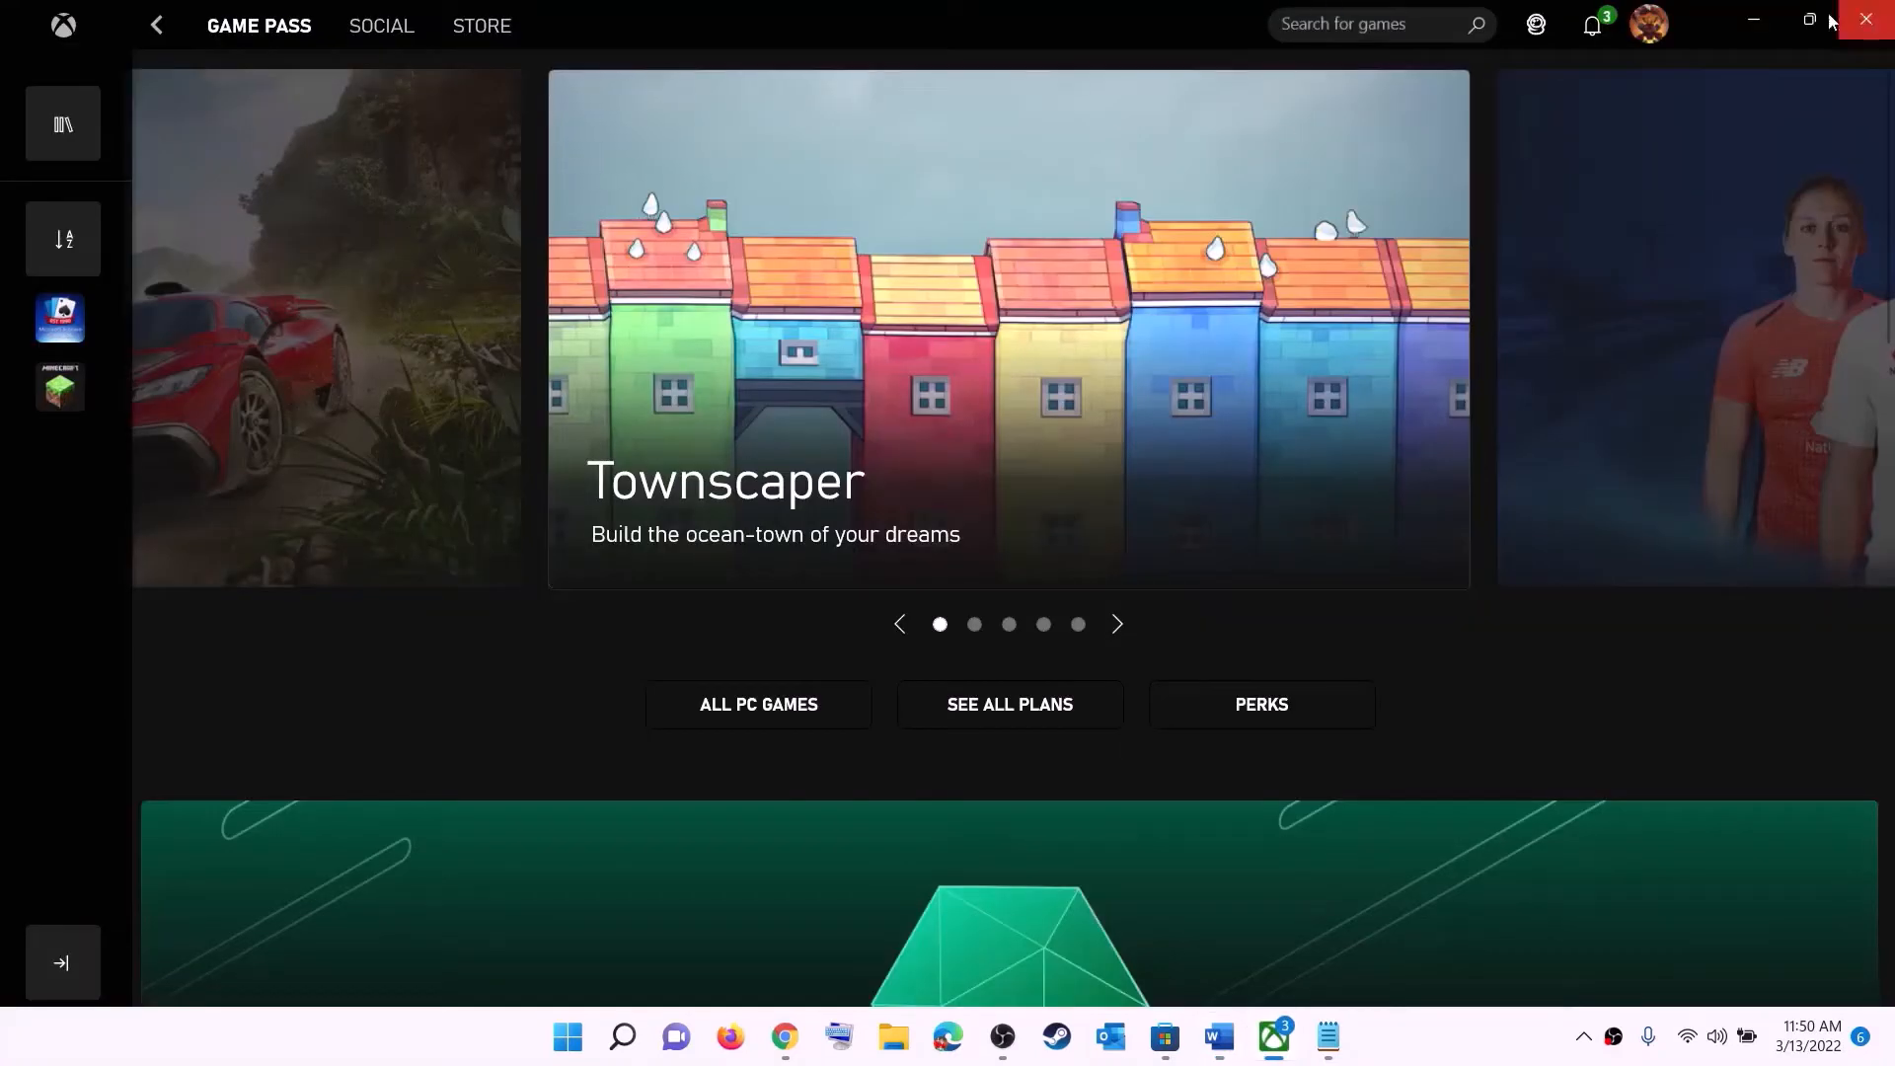
left_click(1329, 21)
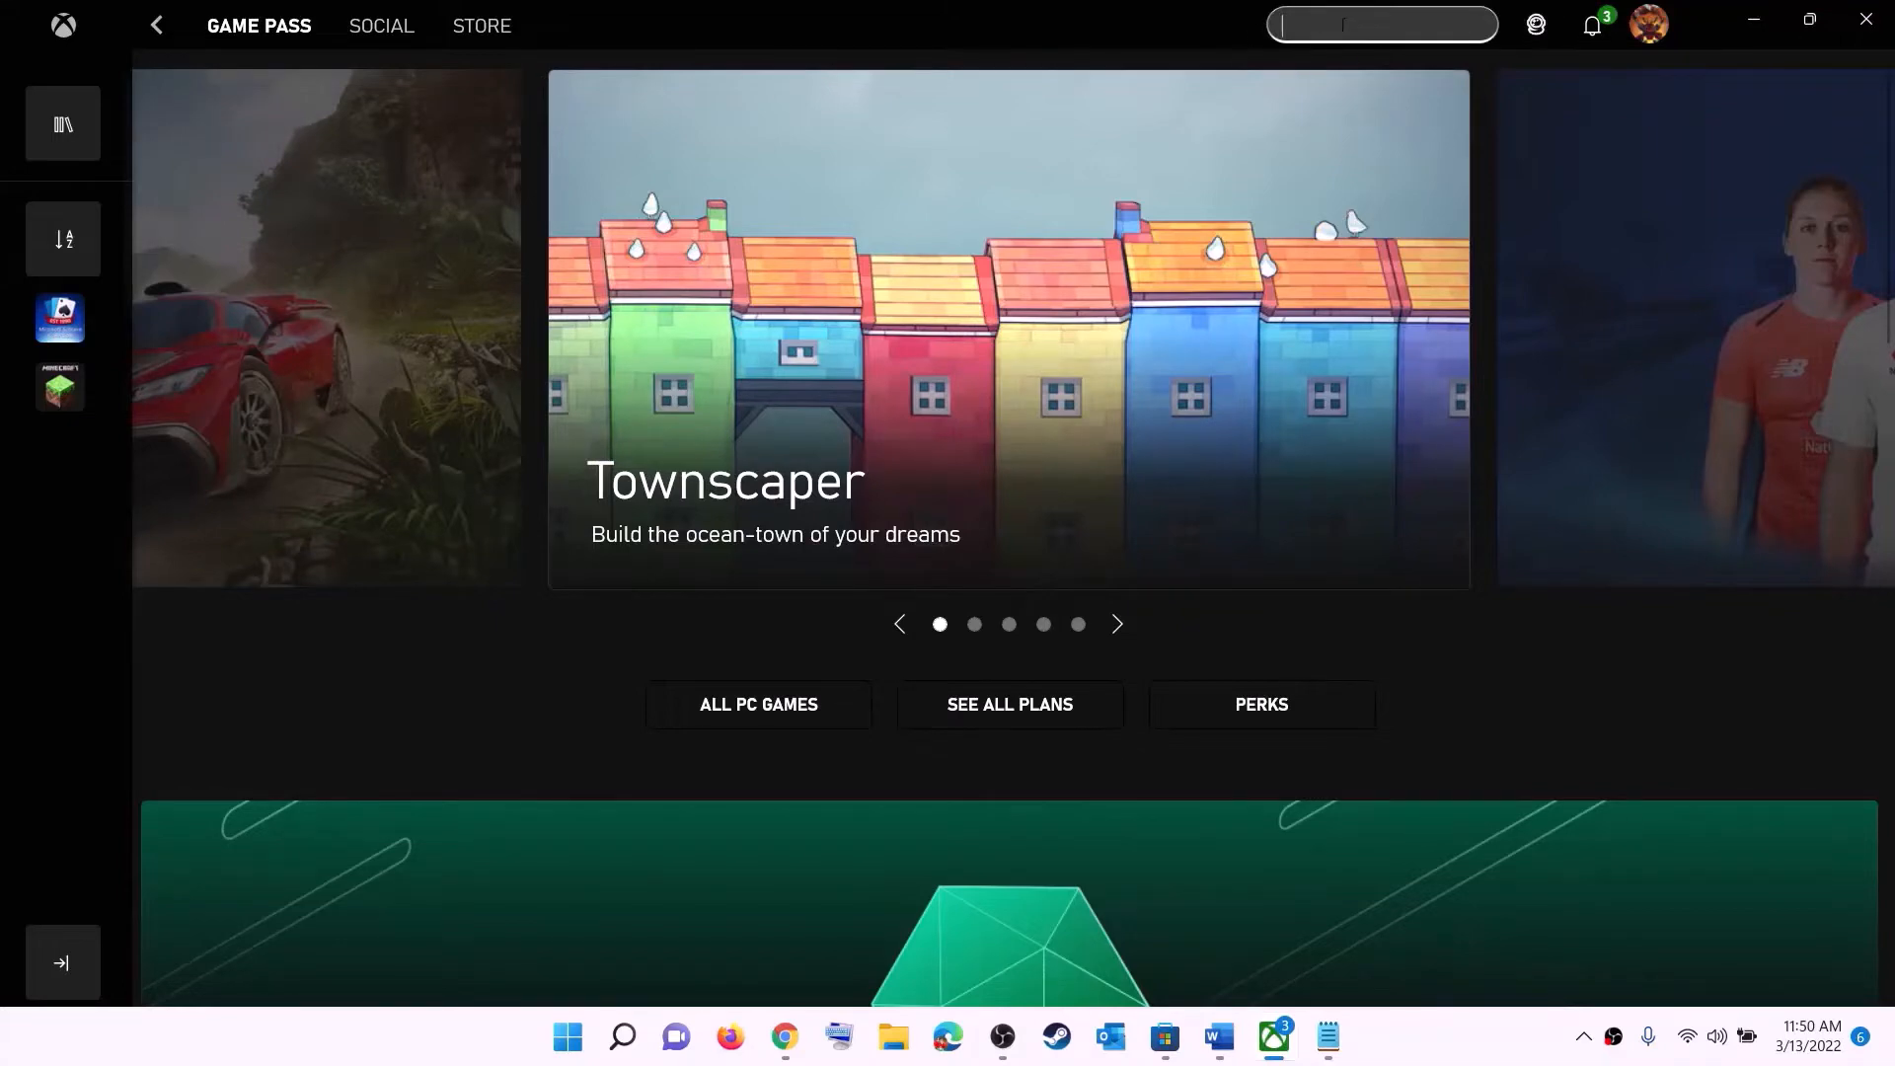
left_click(1755, 20)
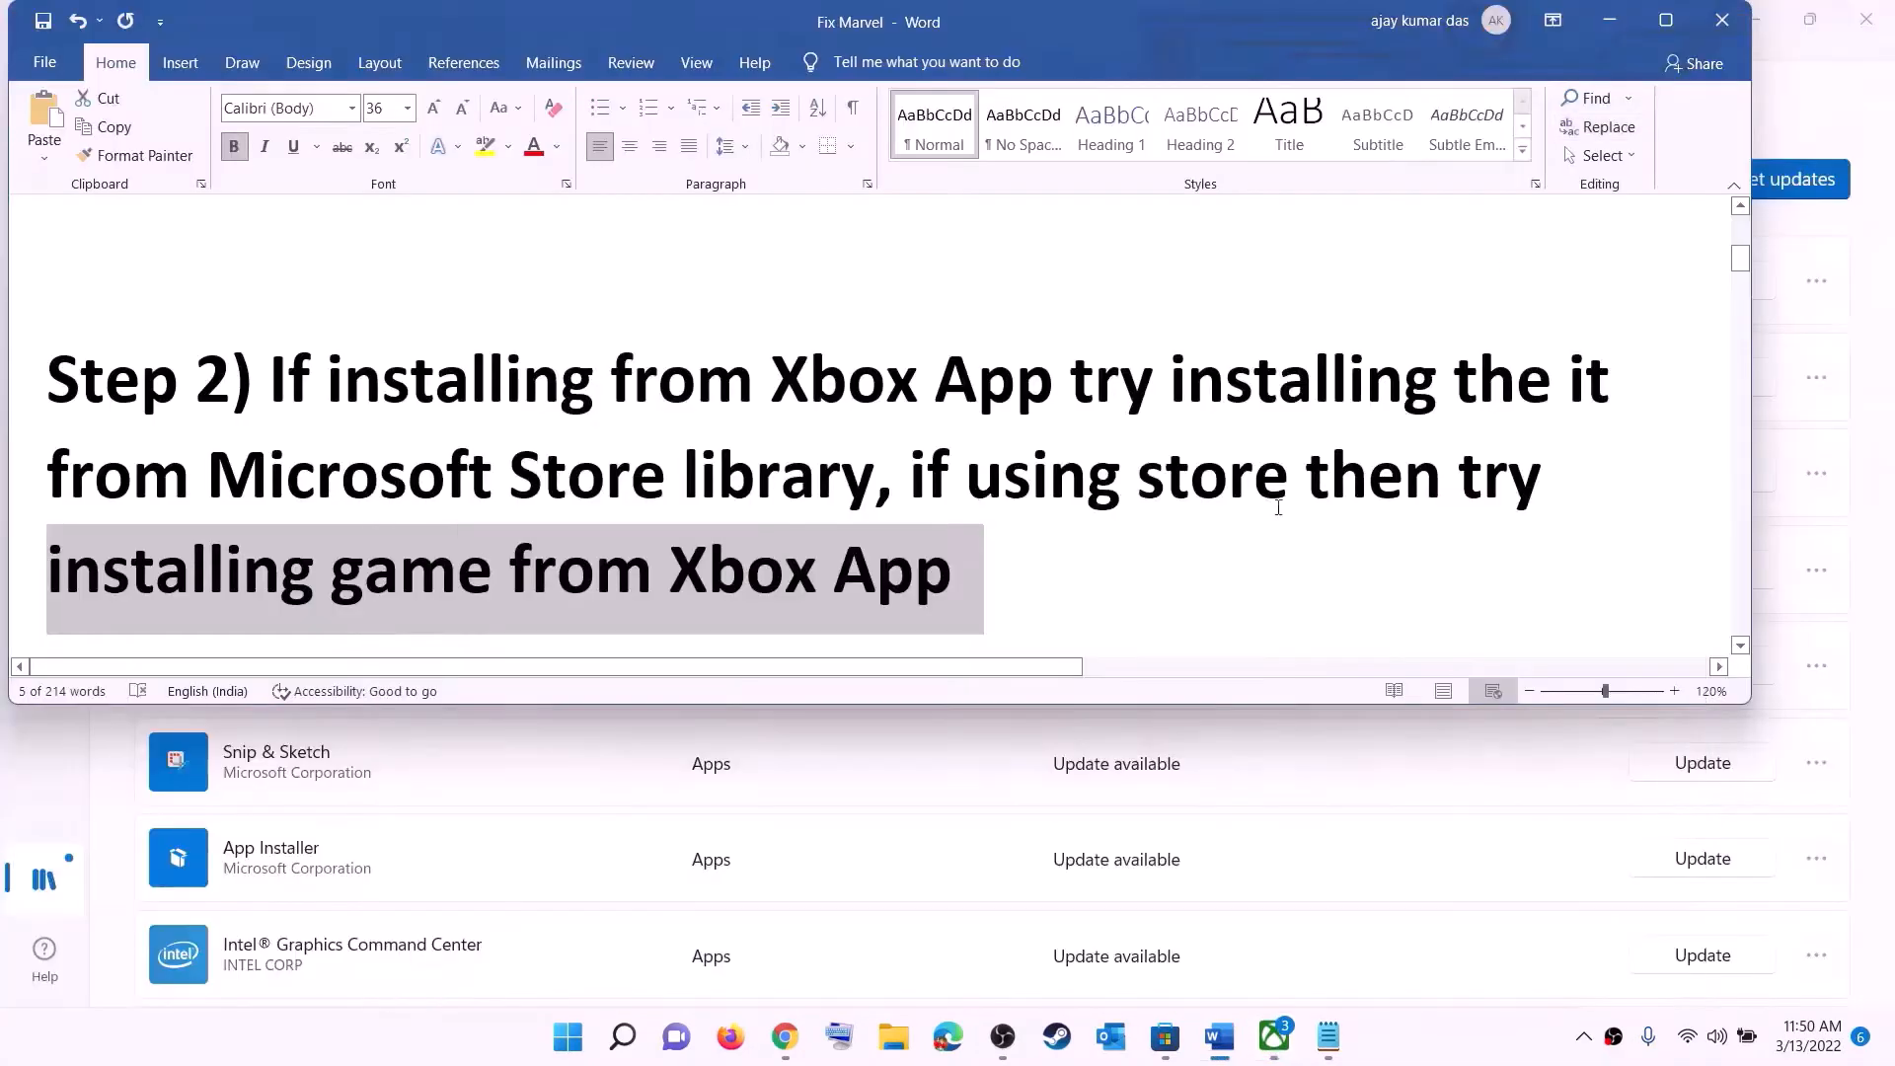
- Scroll the Word notes to Step 3 and select the full Get-AppxPackage PowerShell command
left_click(1003, 476)
scroll(585, 516, "down", 5)
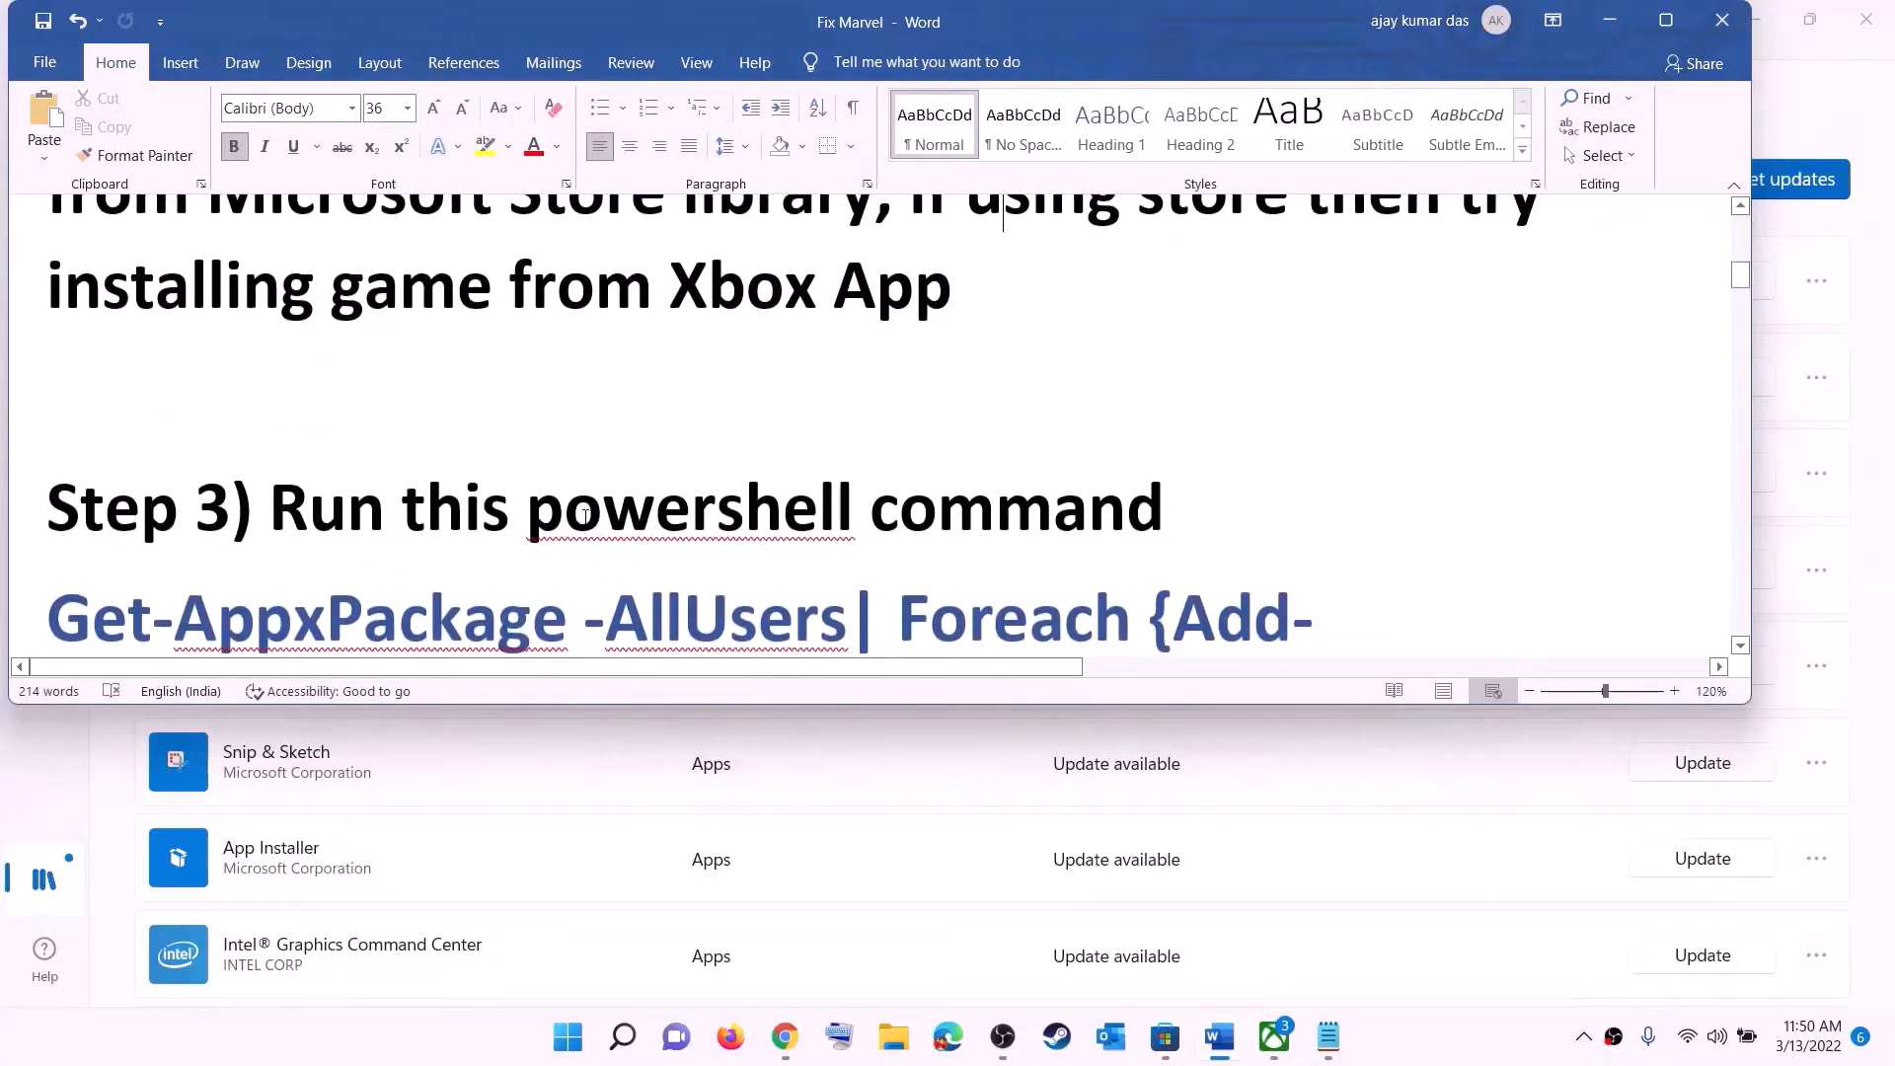
scroll(600, 468, "down", 1)
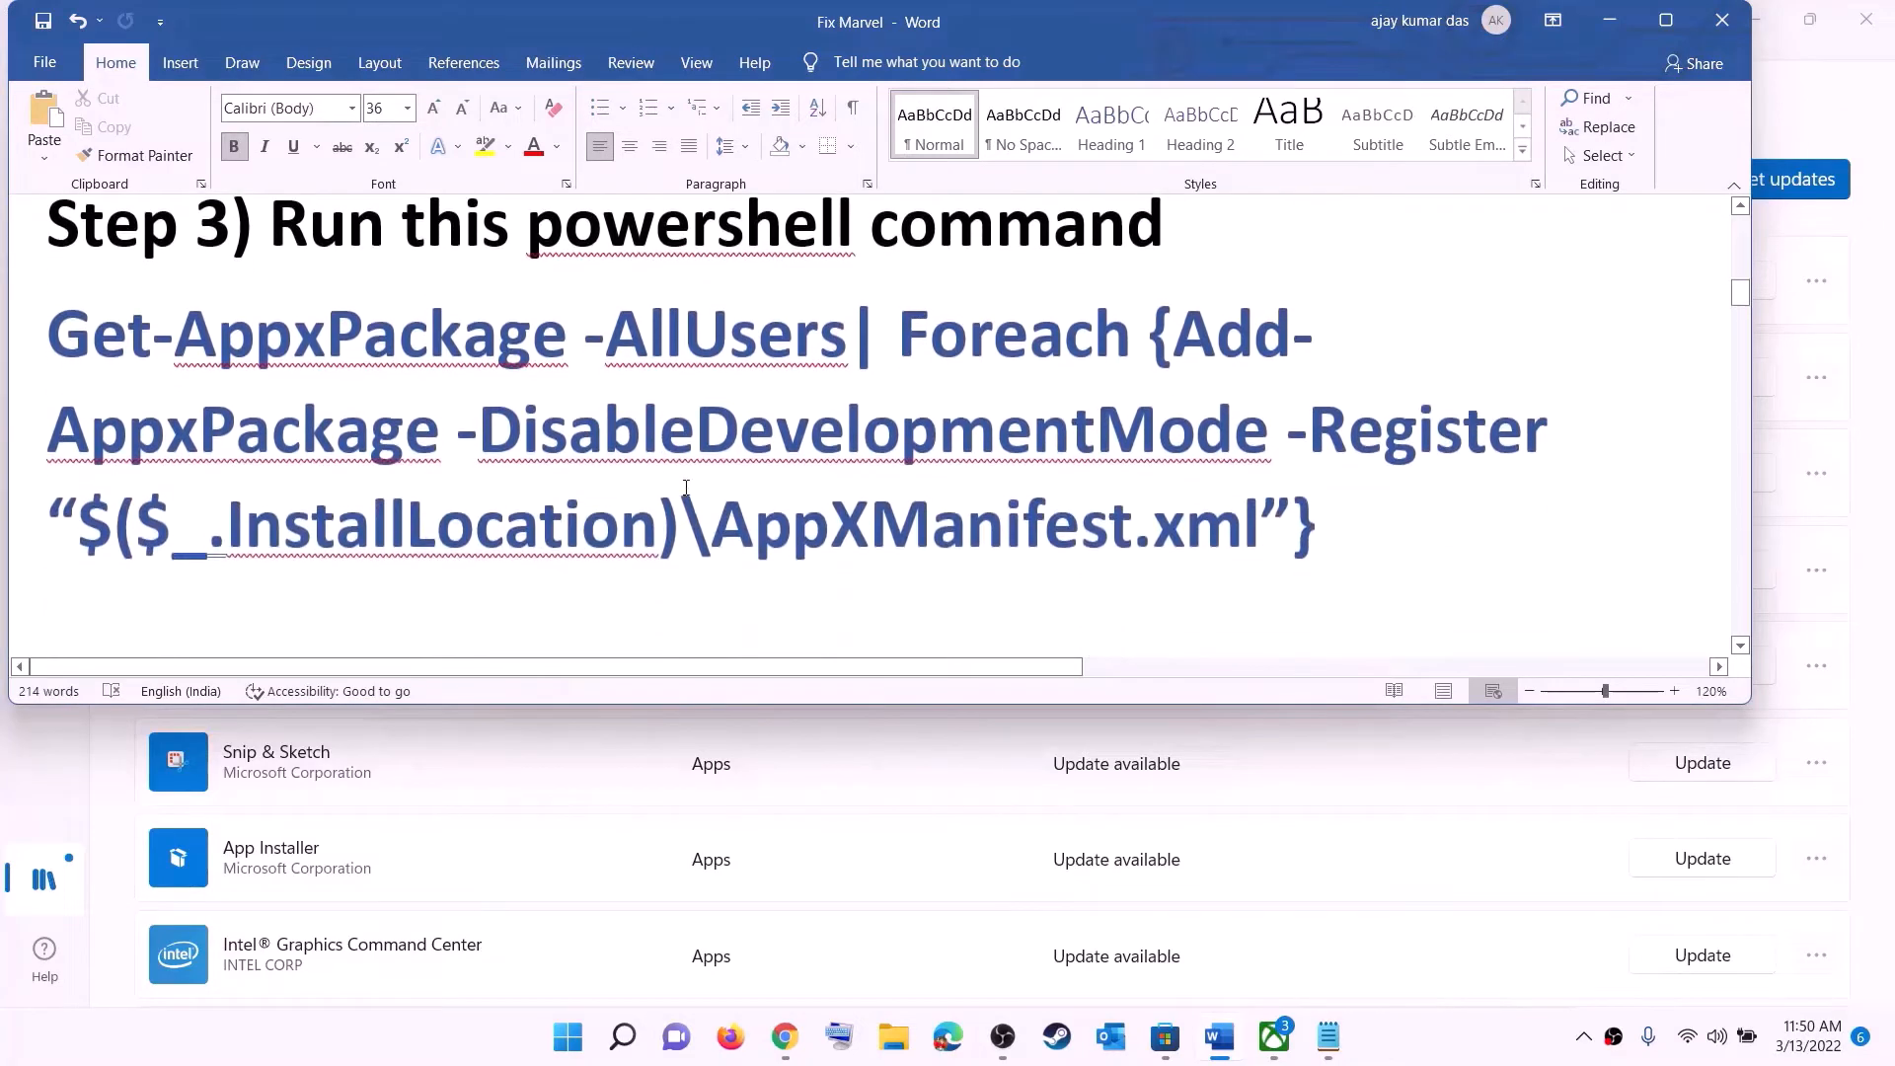
left_click_drag(1324, 528, 47, 336)
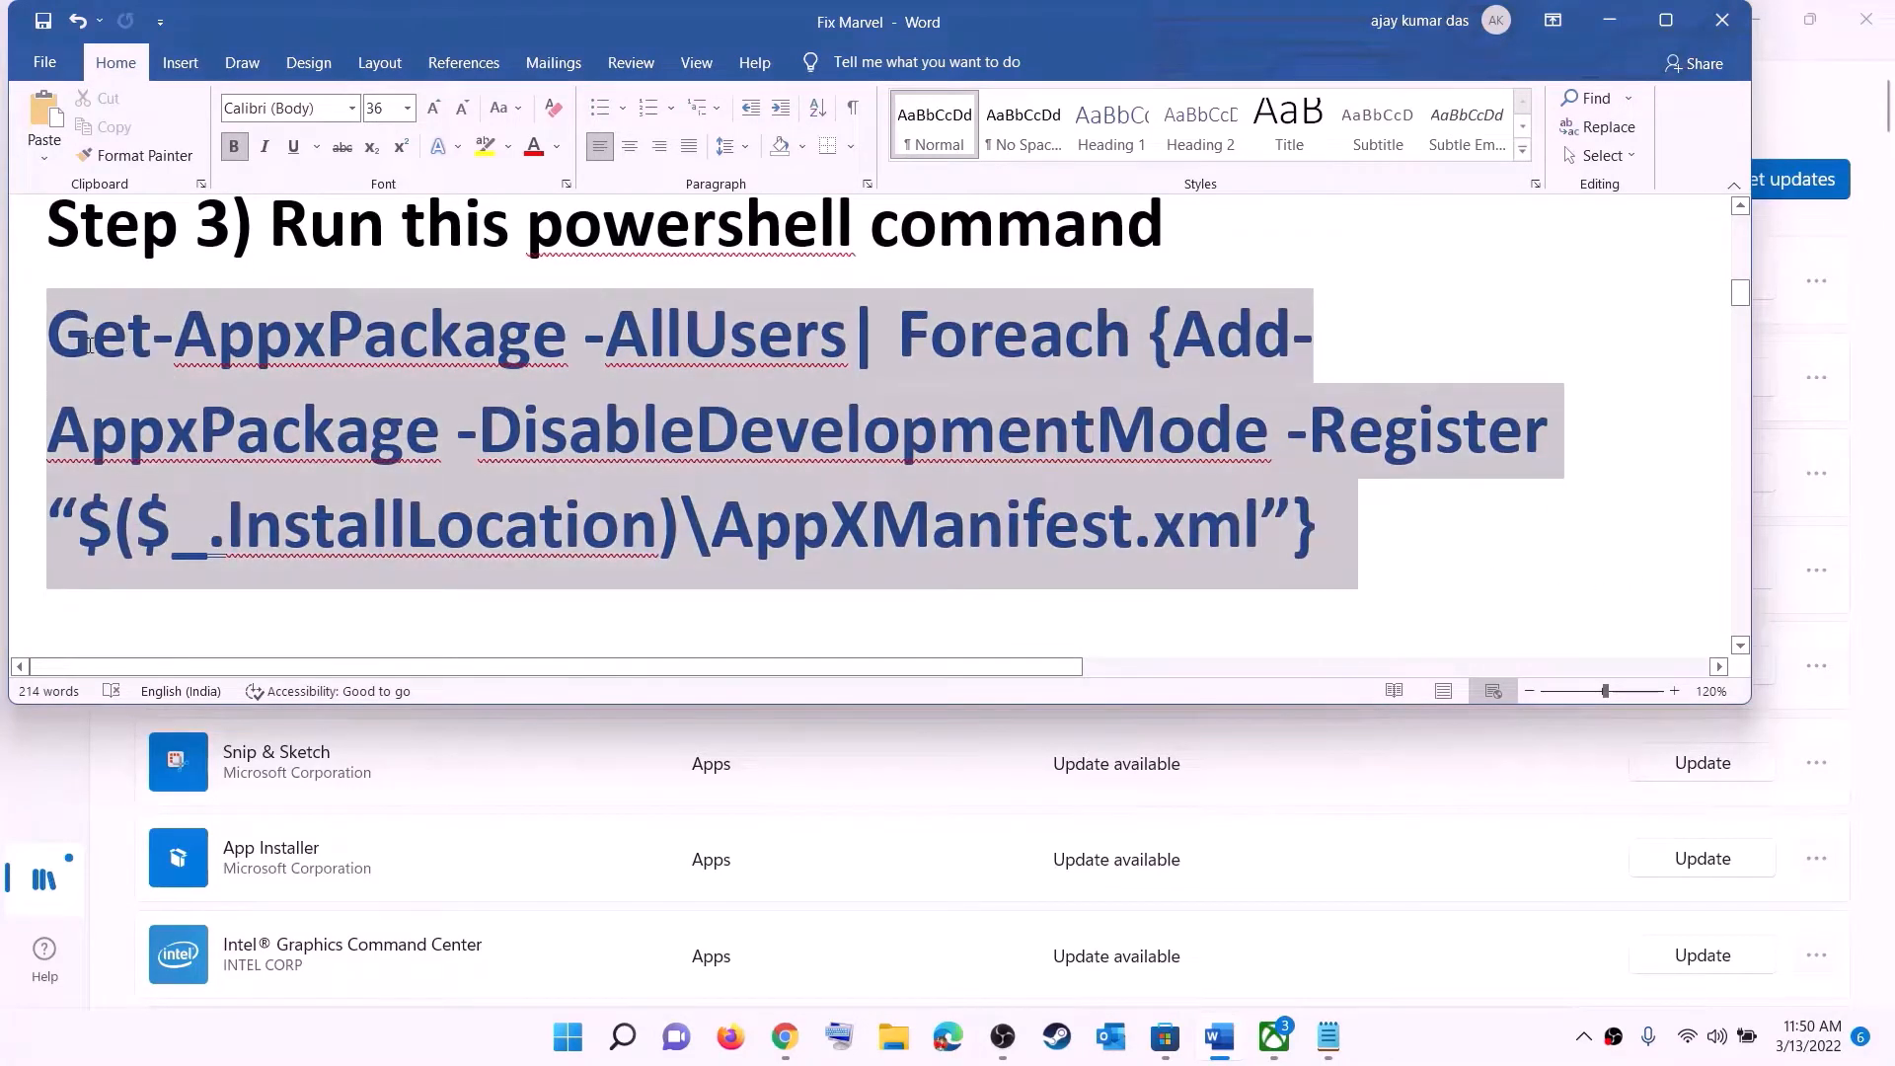
- Copy the Get-AppxPackage command from the notes and launch Windows PowerShell as administrator, approving the permission prompt
right_click(264, 388)
left_click(334, 435)
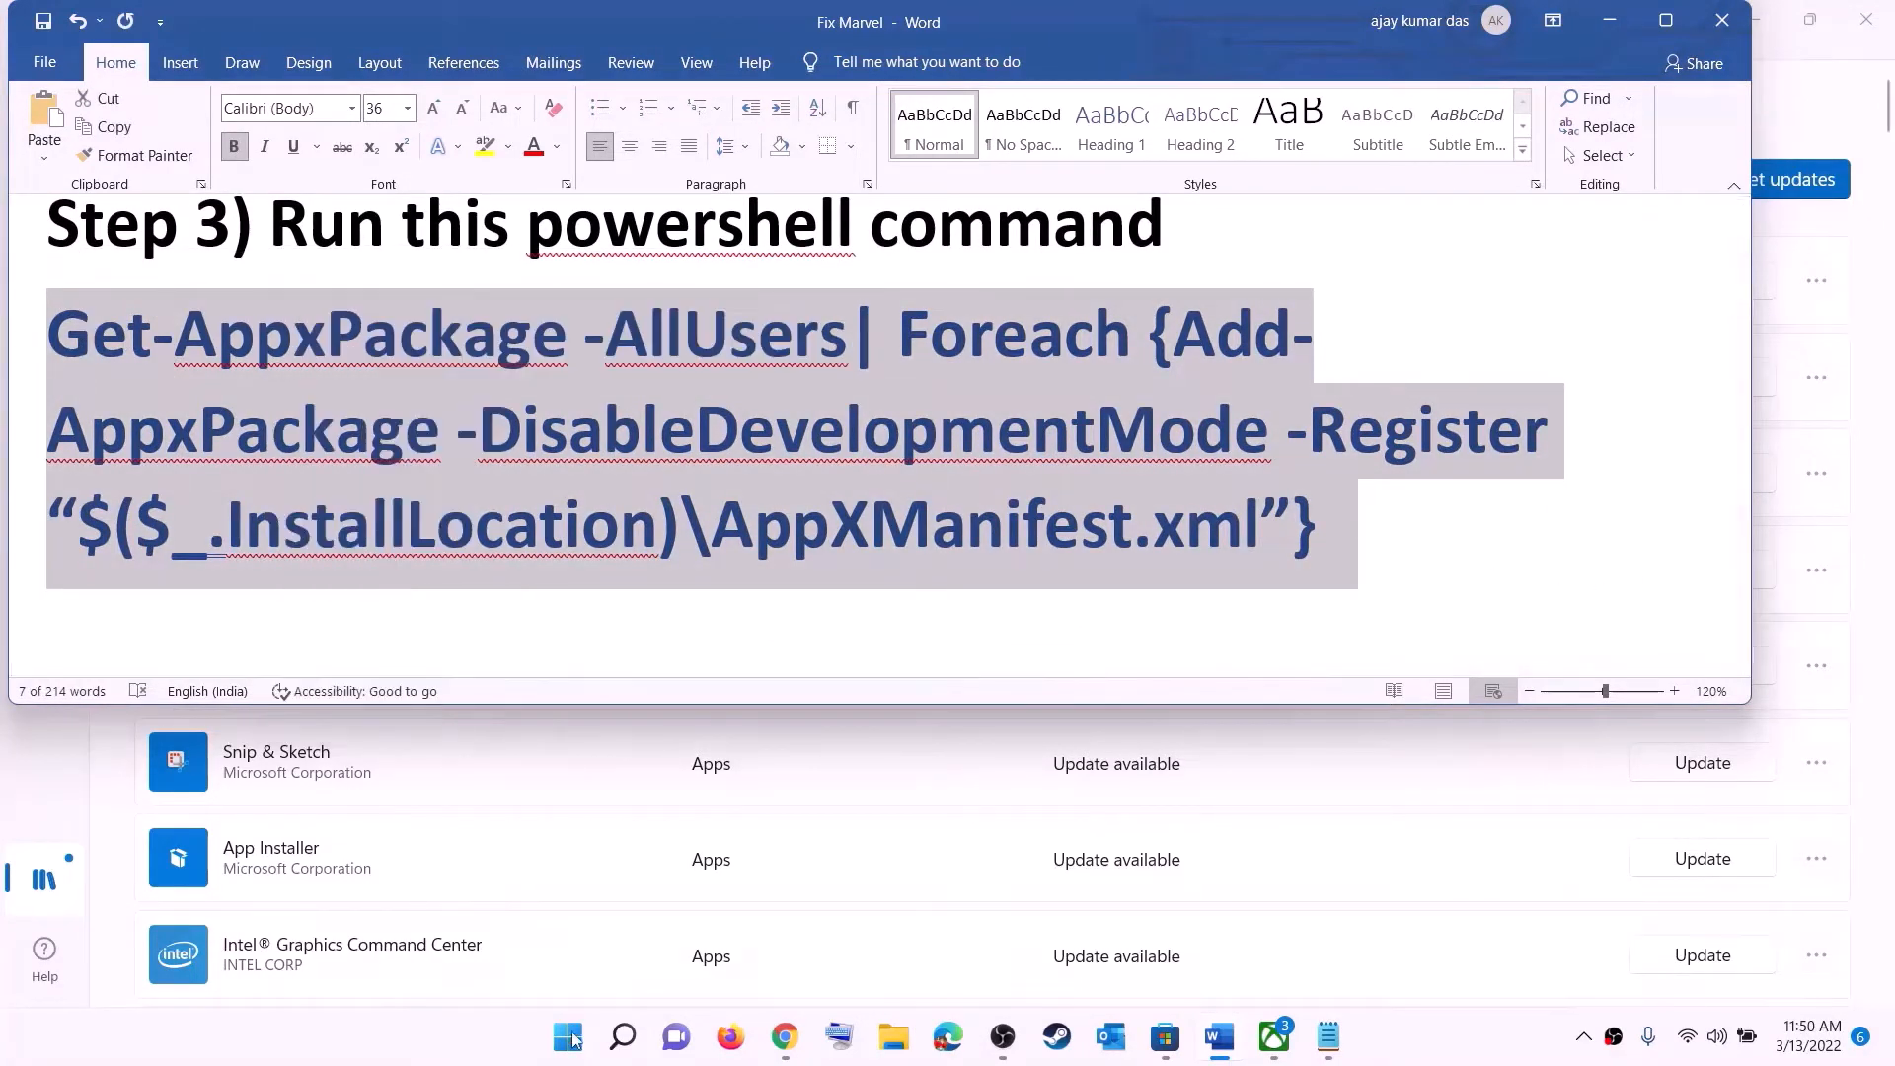
left_click(570, 1040)
type("powers")
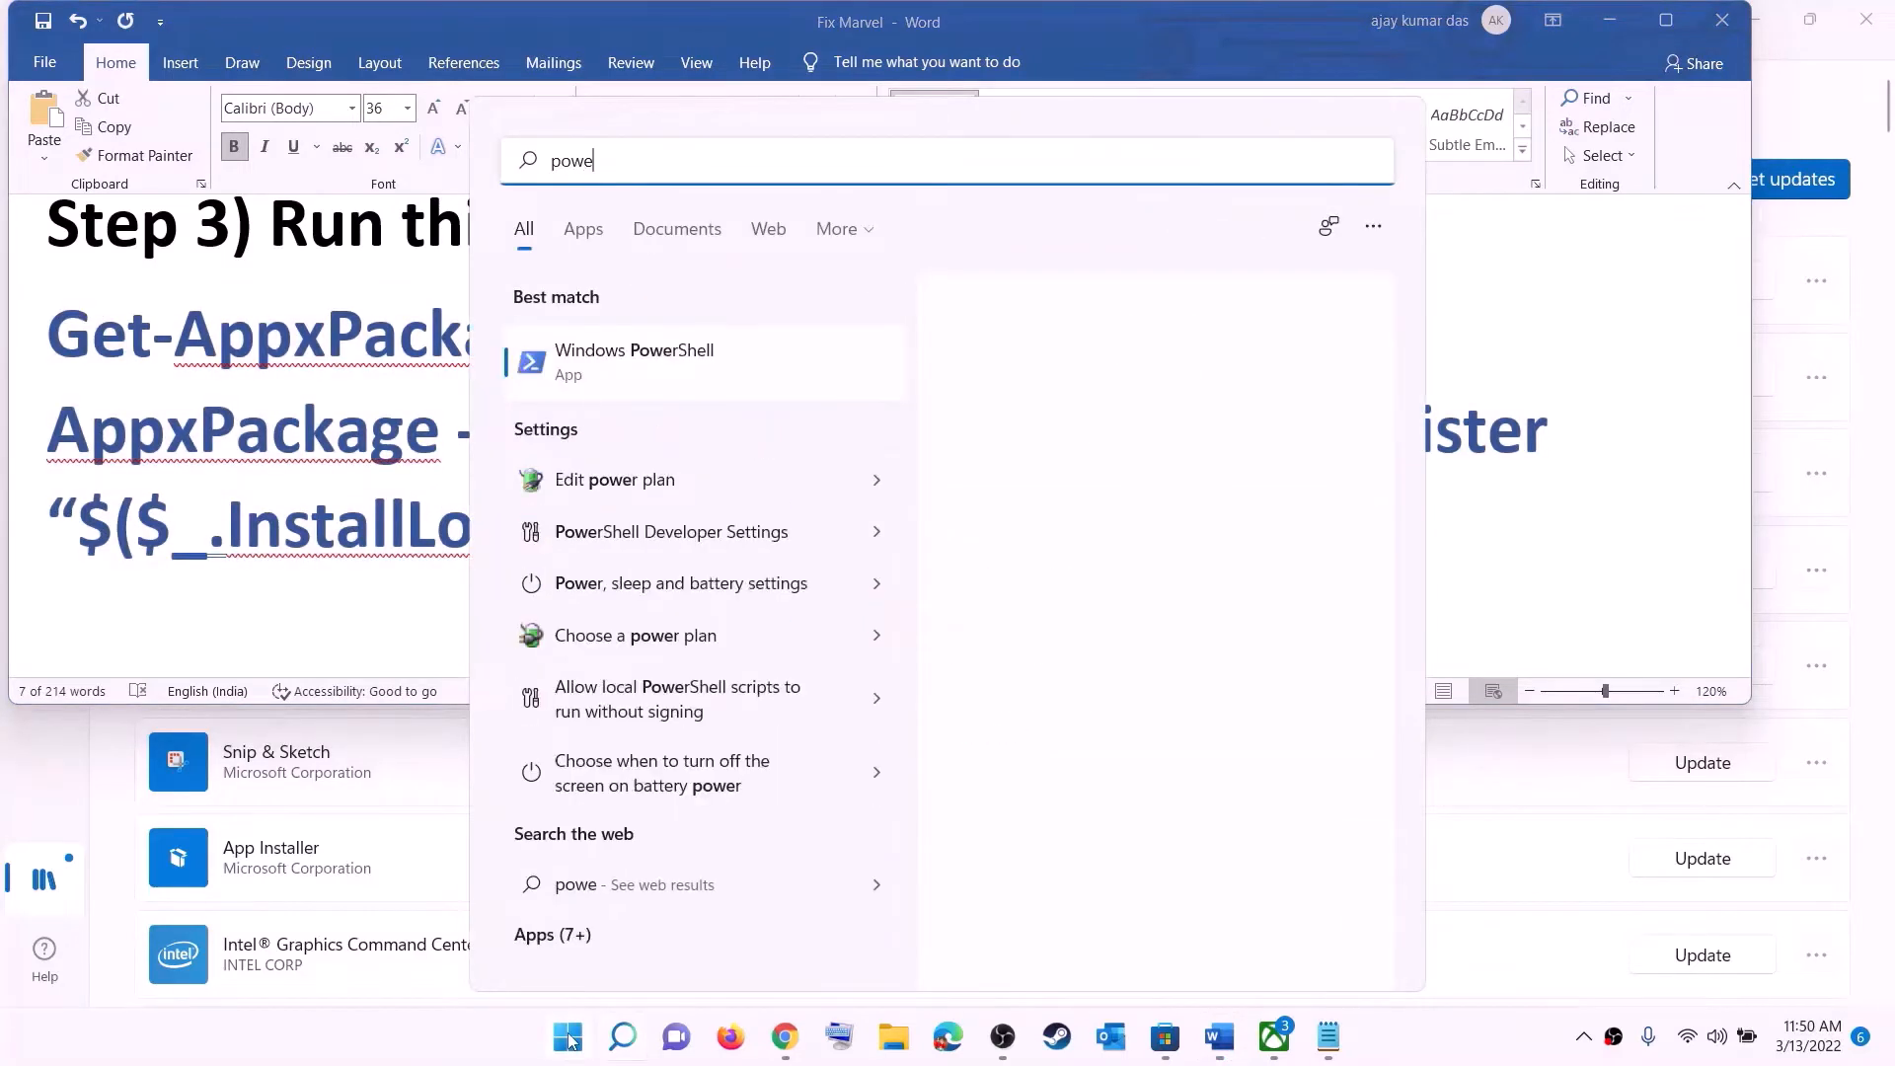
right_click(664, 369)
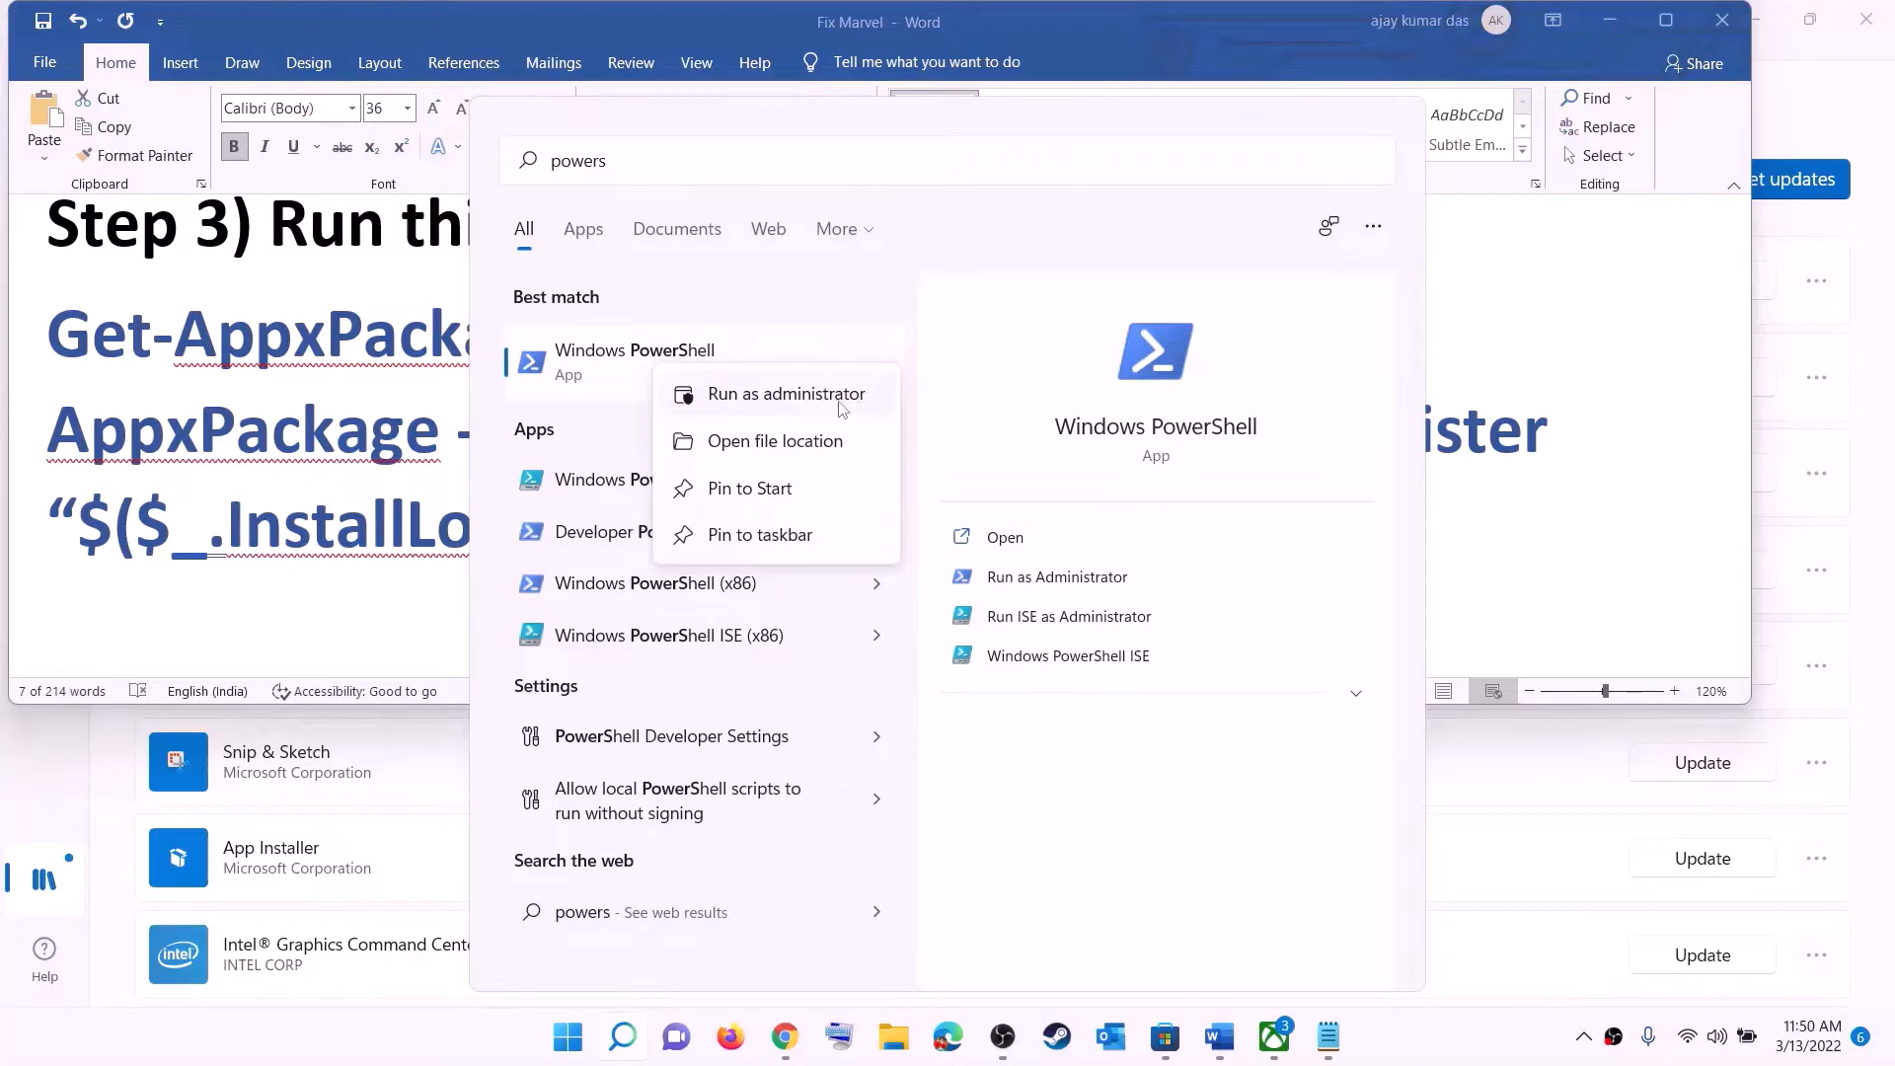
left_click(840, 403)
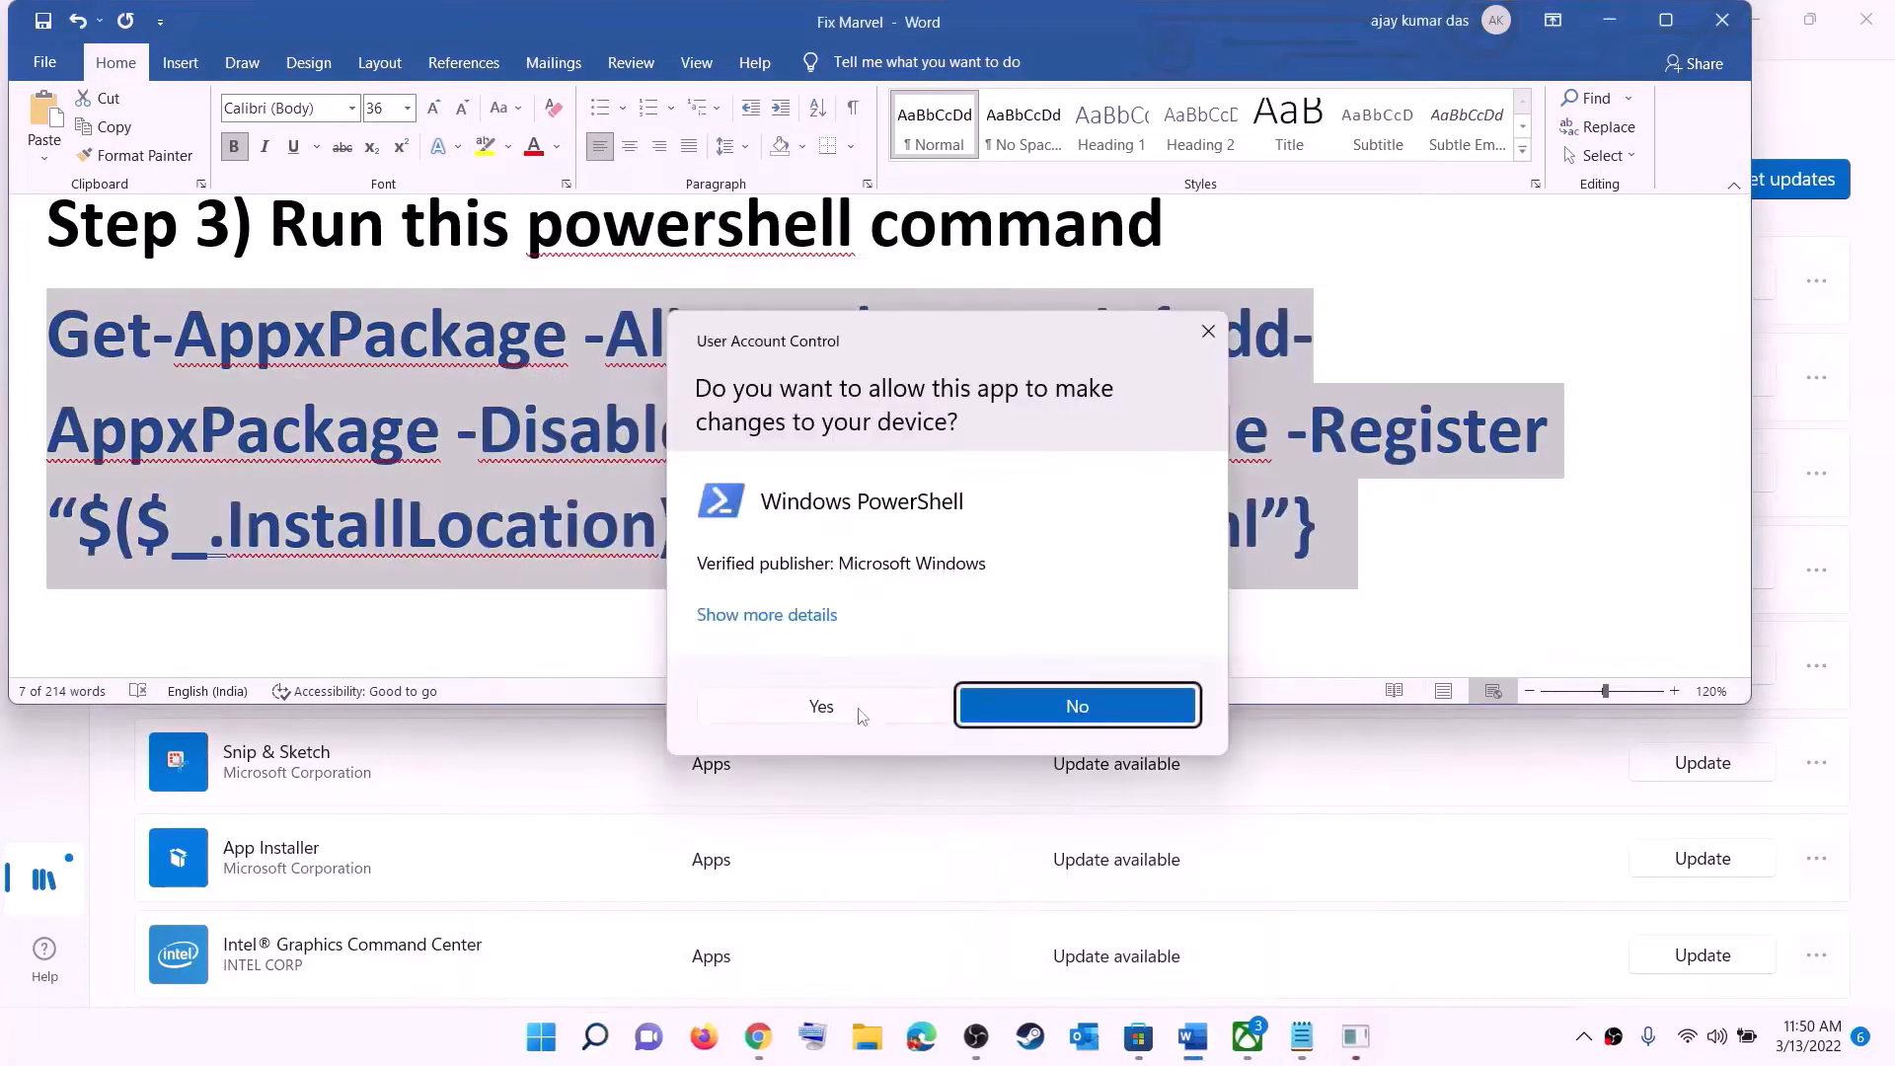
left_click(857, 709)
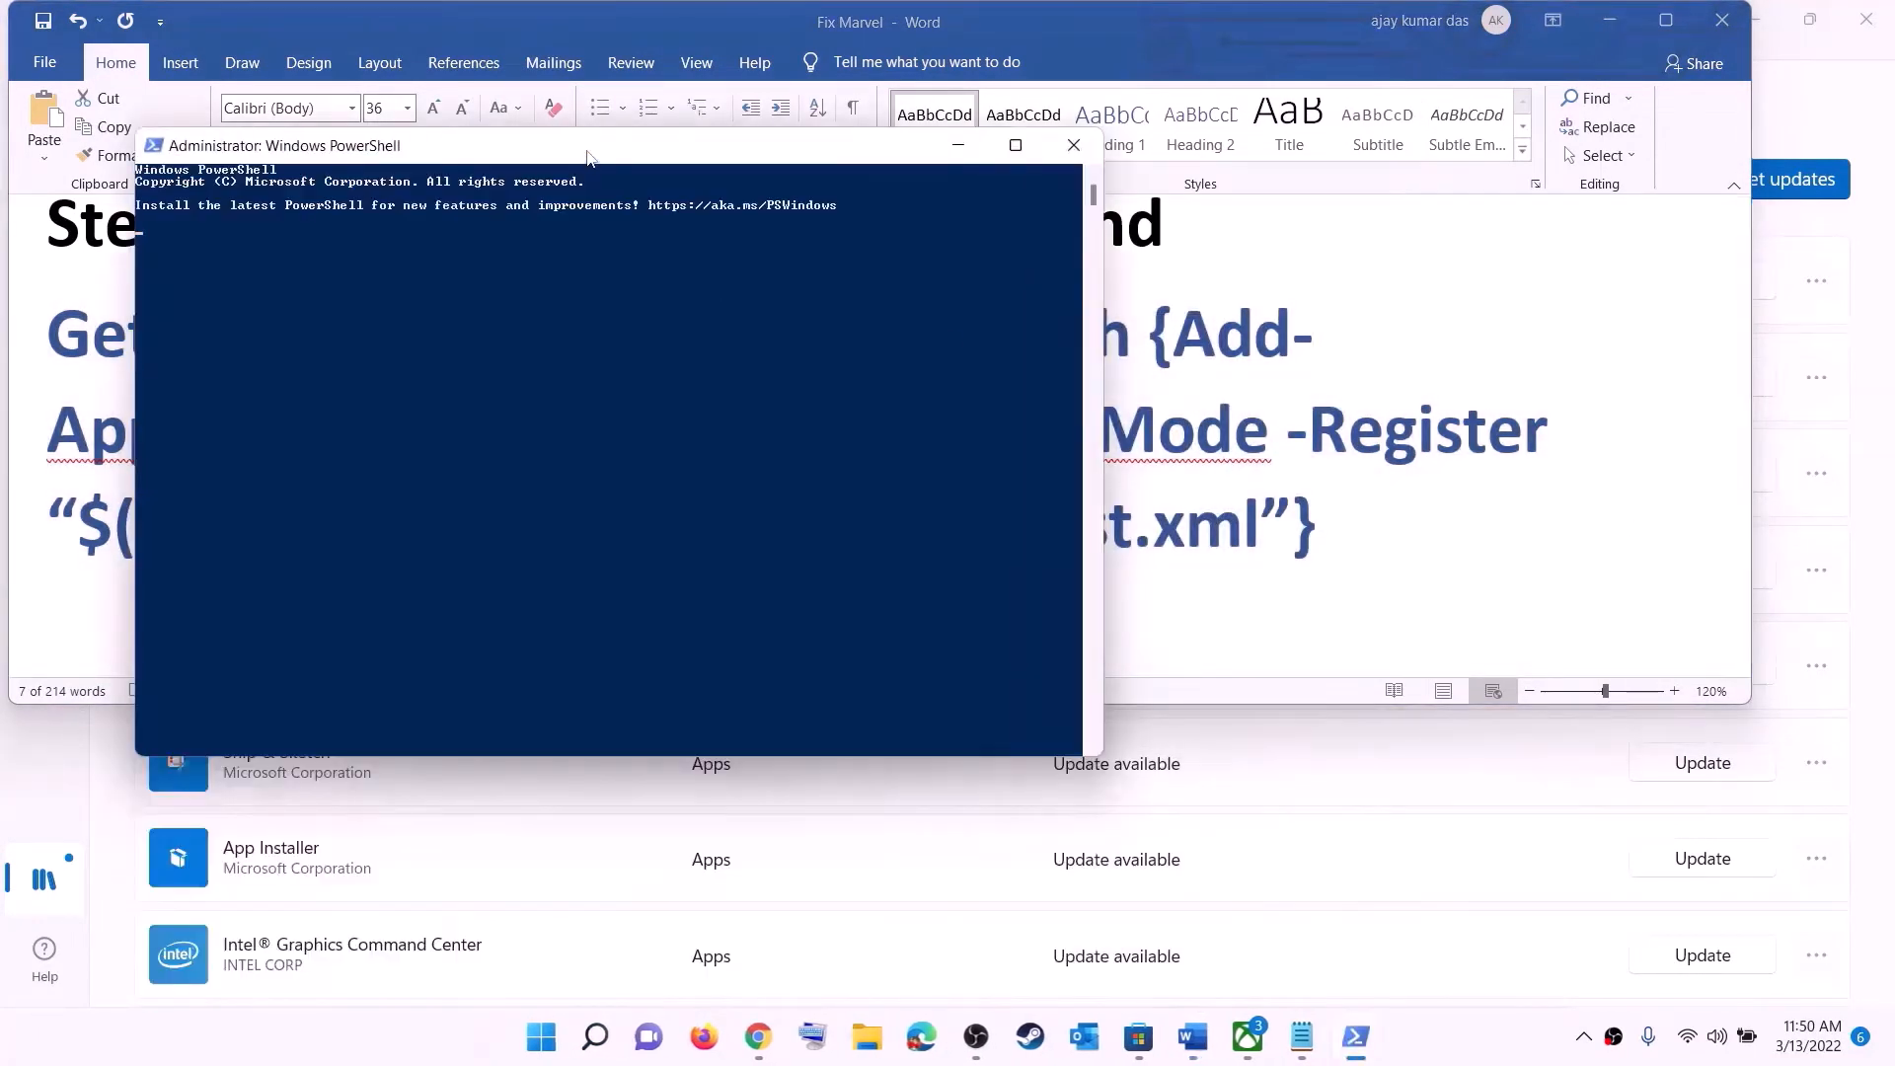
- Paste and run the command in the administrator PowerShell window, then close the window
left_click_drag(588, 158, 842, 181)
right_click(789, 386)
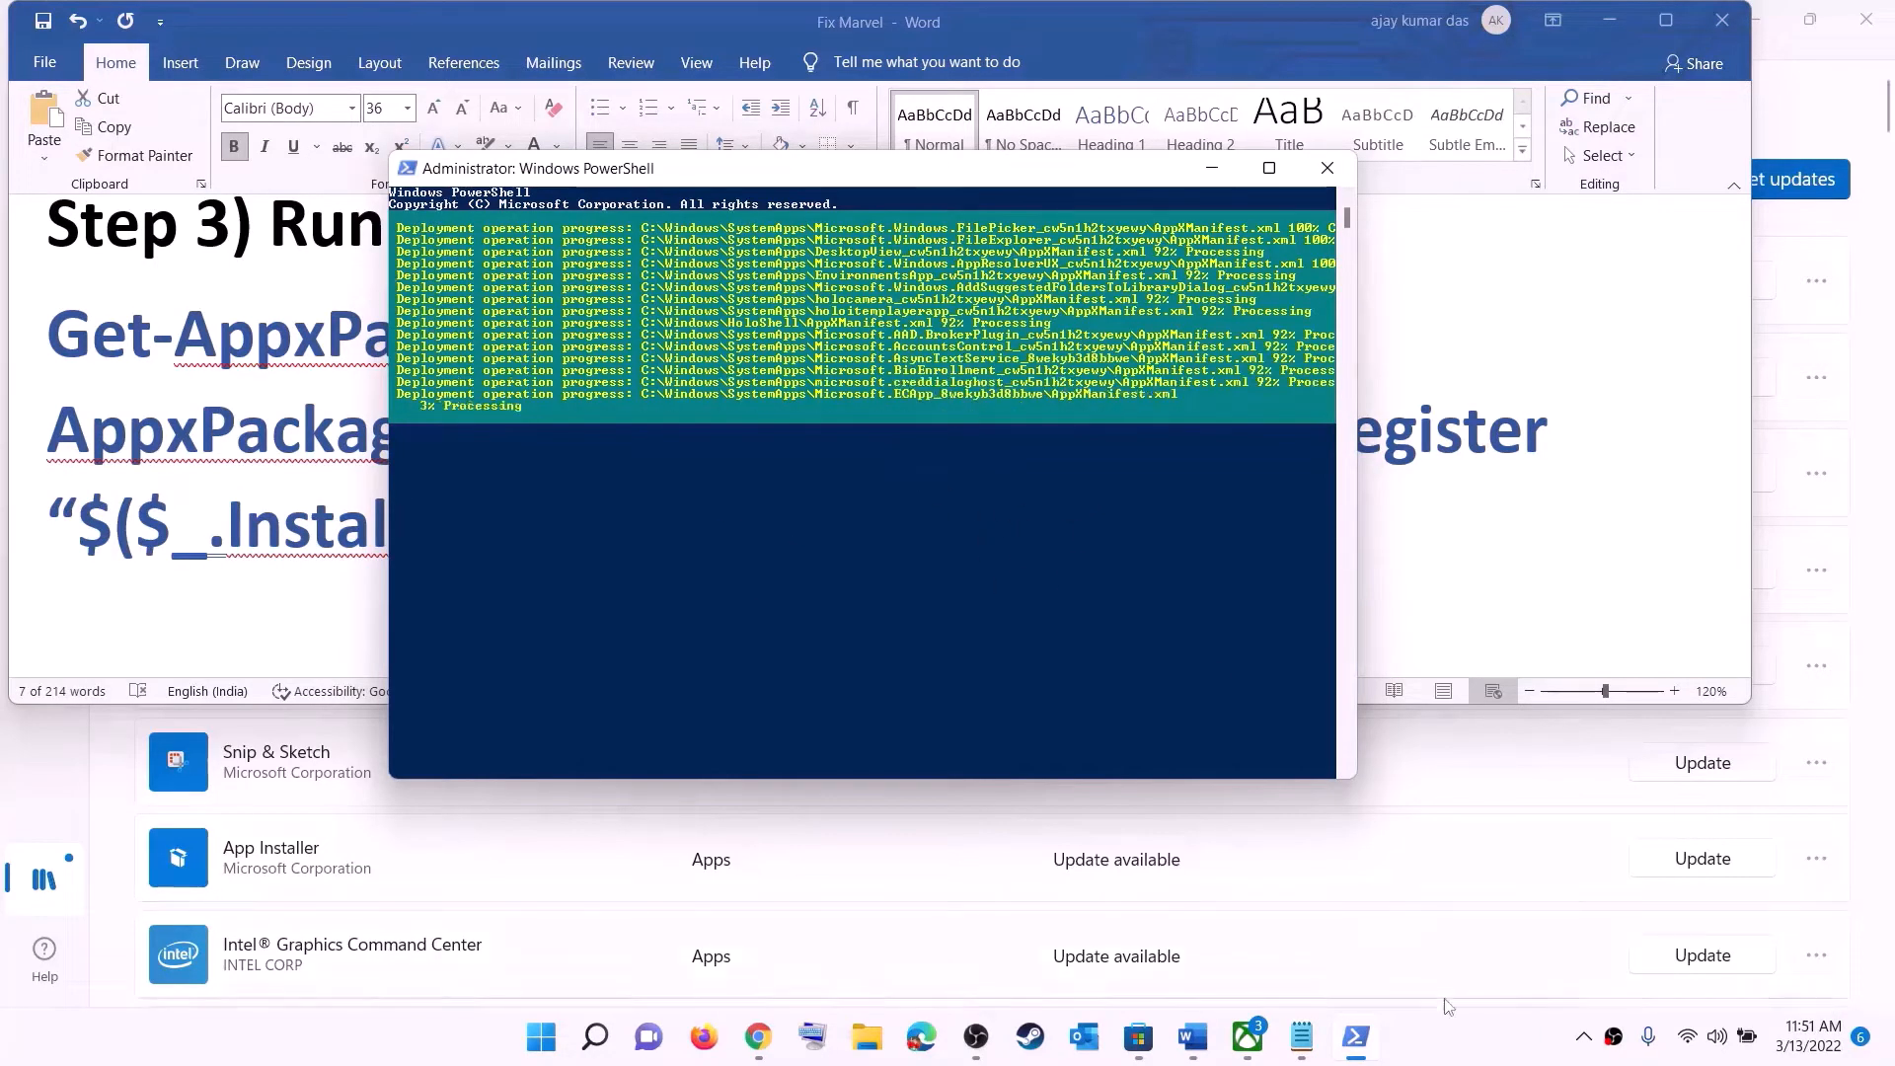
left_click(1431, 1040)
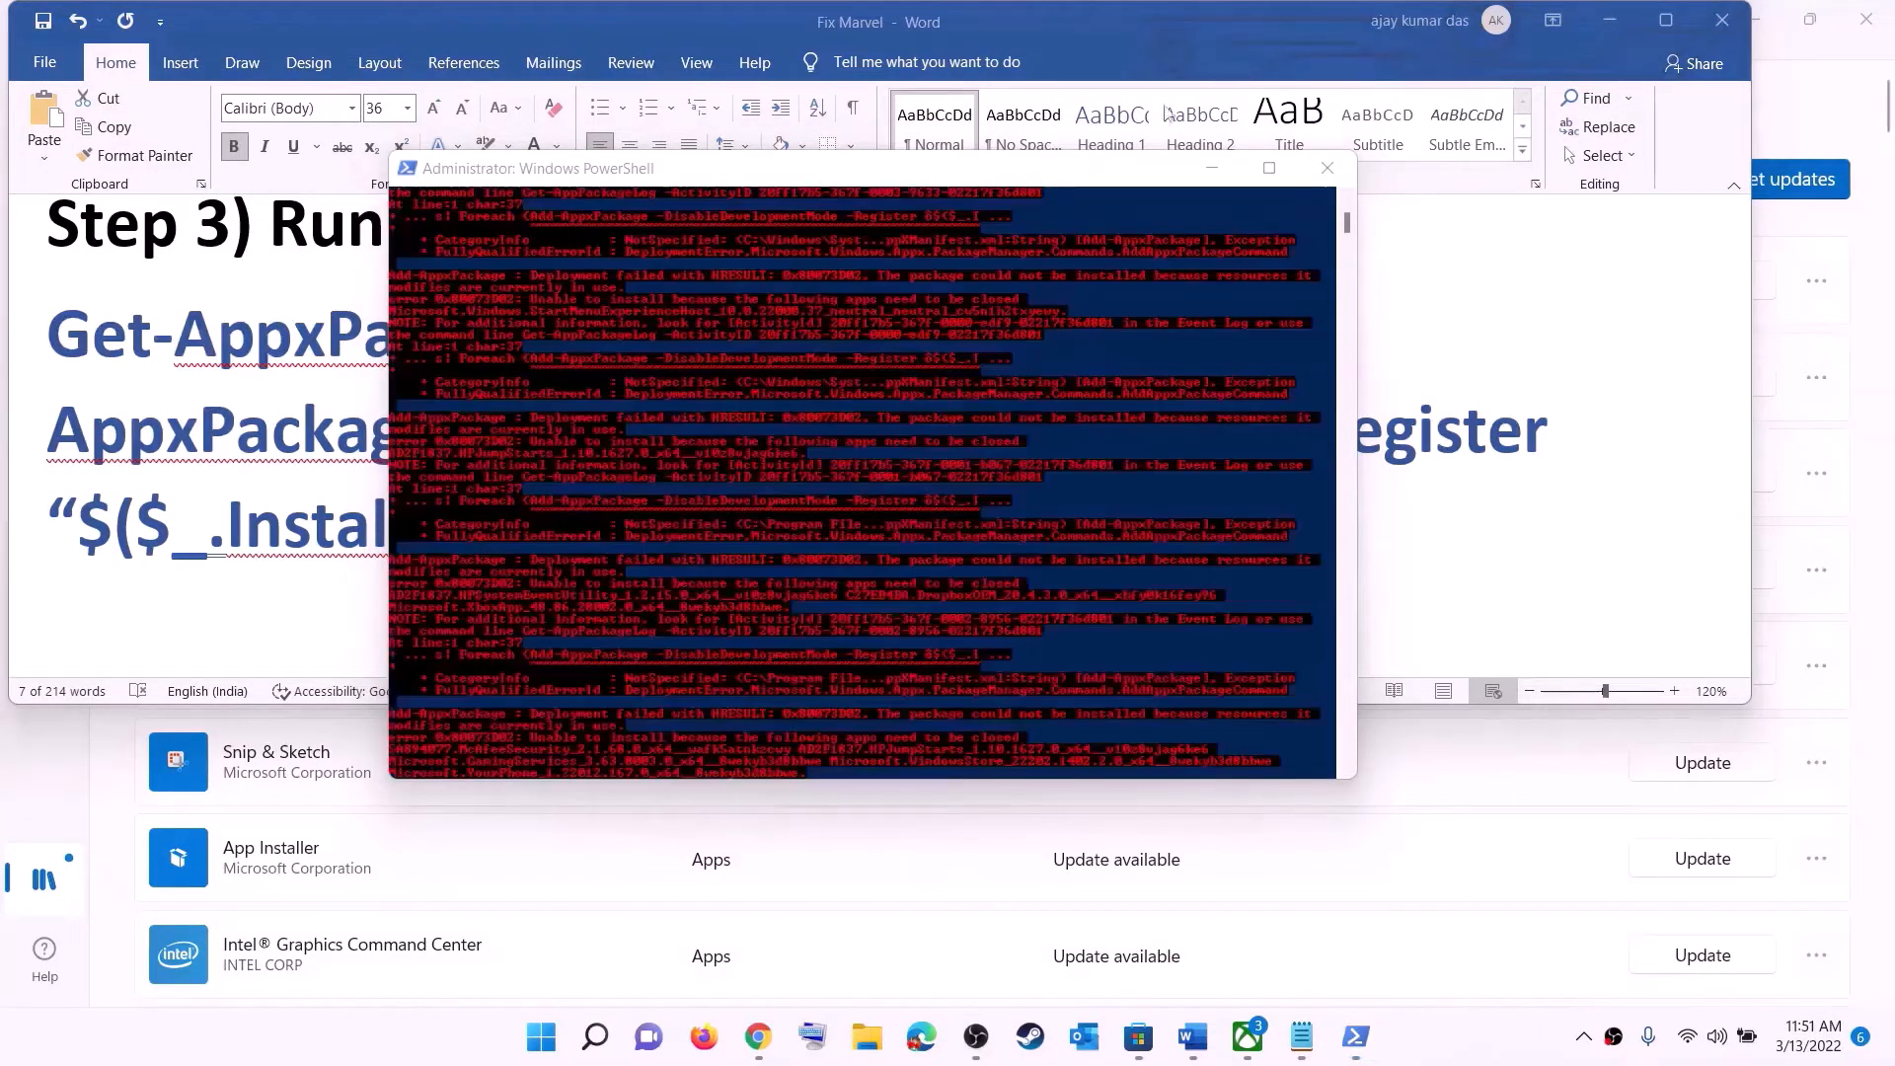
left_click(1327, 169)
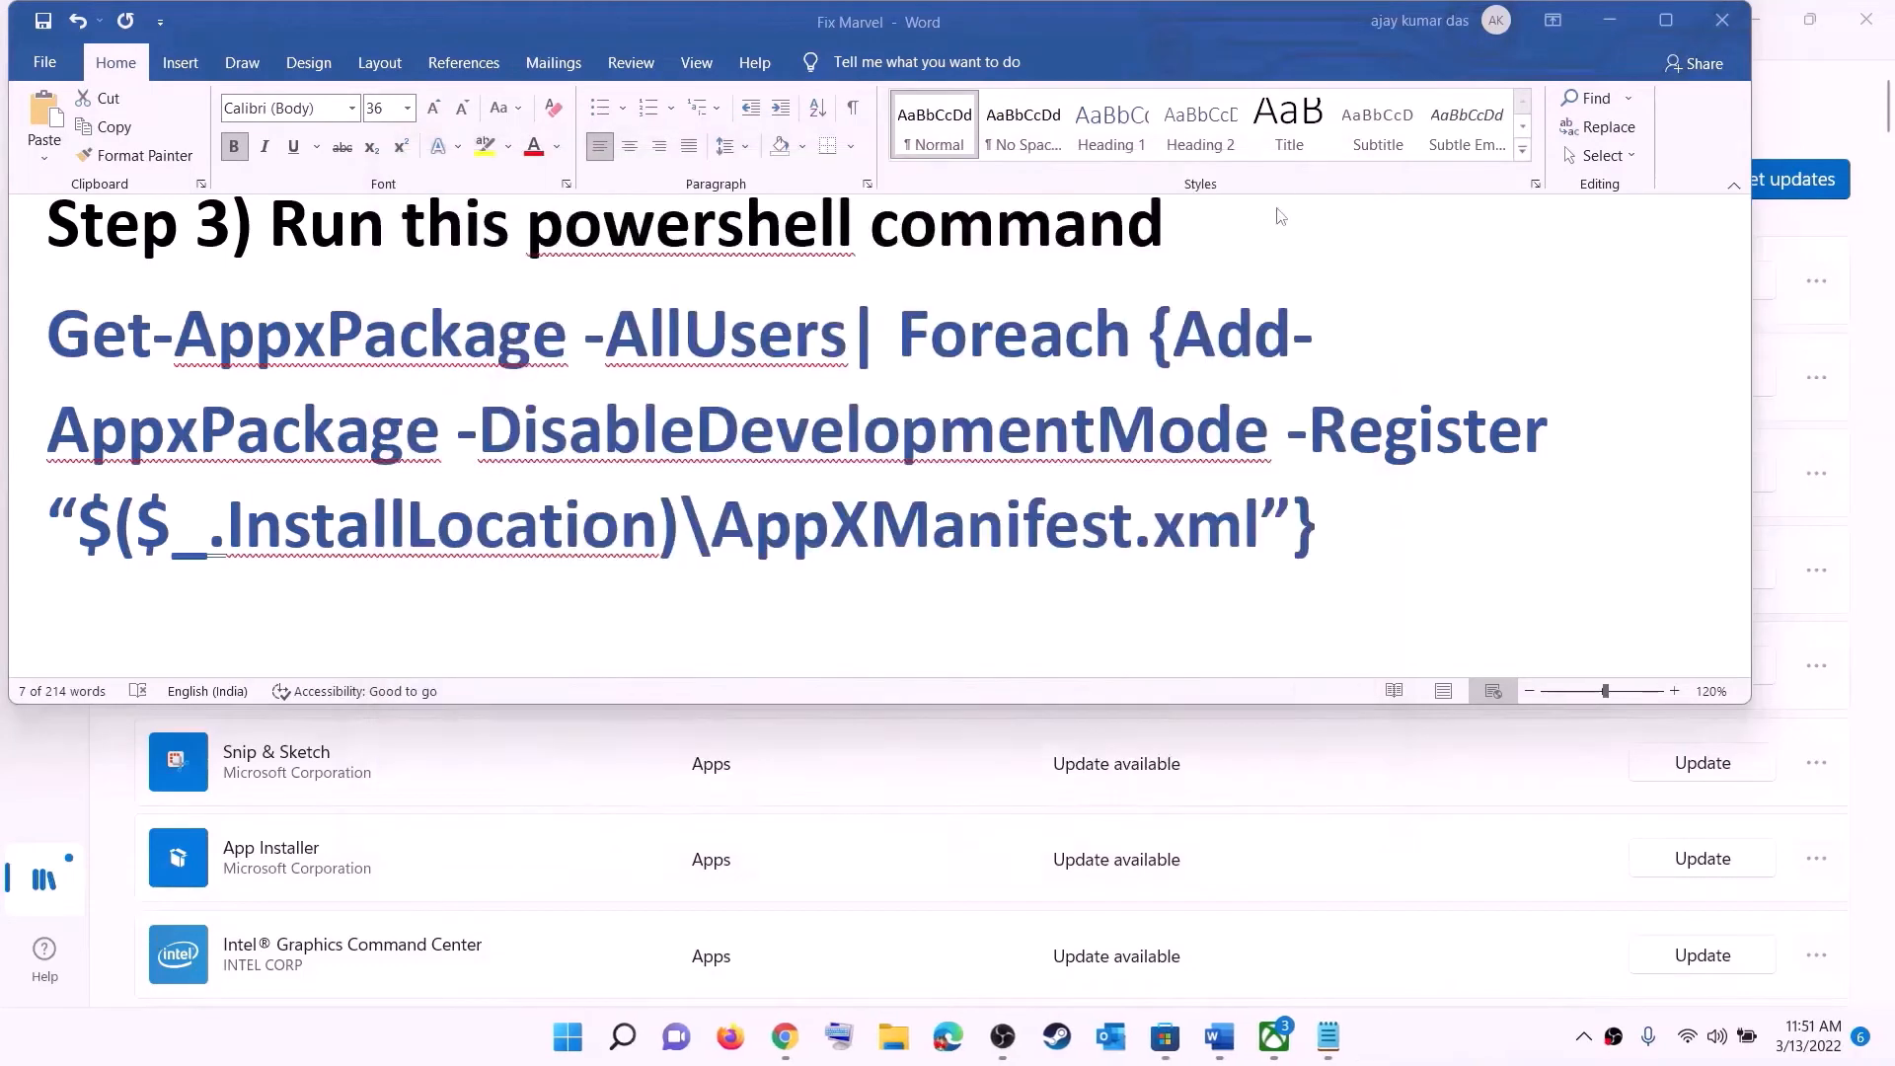
- In the notes, set the Step 4 cache folder path to font size 14
triple_click(783, 483)
scroll(653, 358, "down", 5)
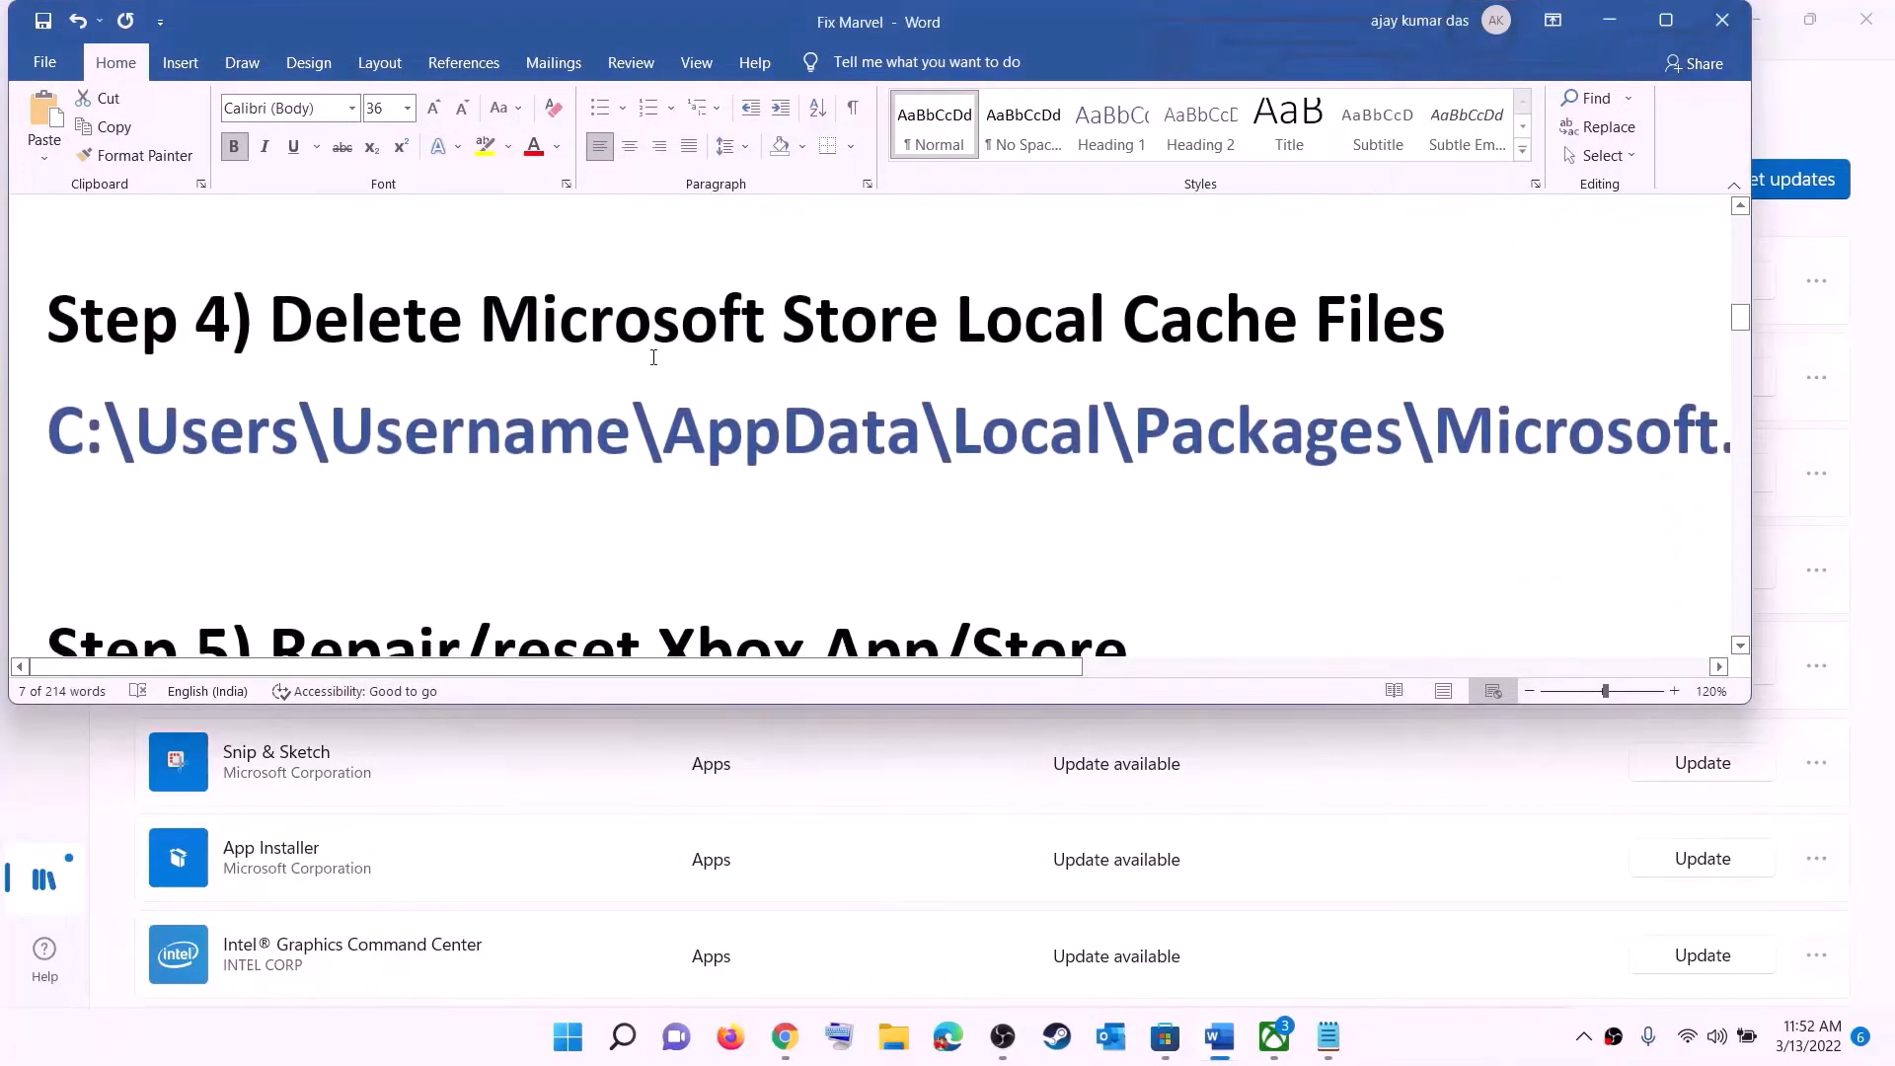
scroll(654, 358, "up", 1)
triple_click(938, 519)
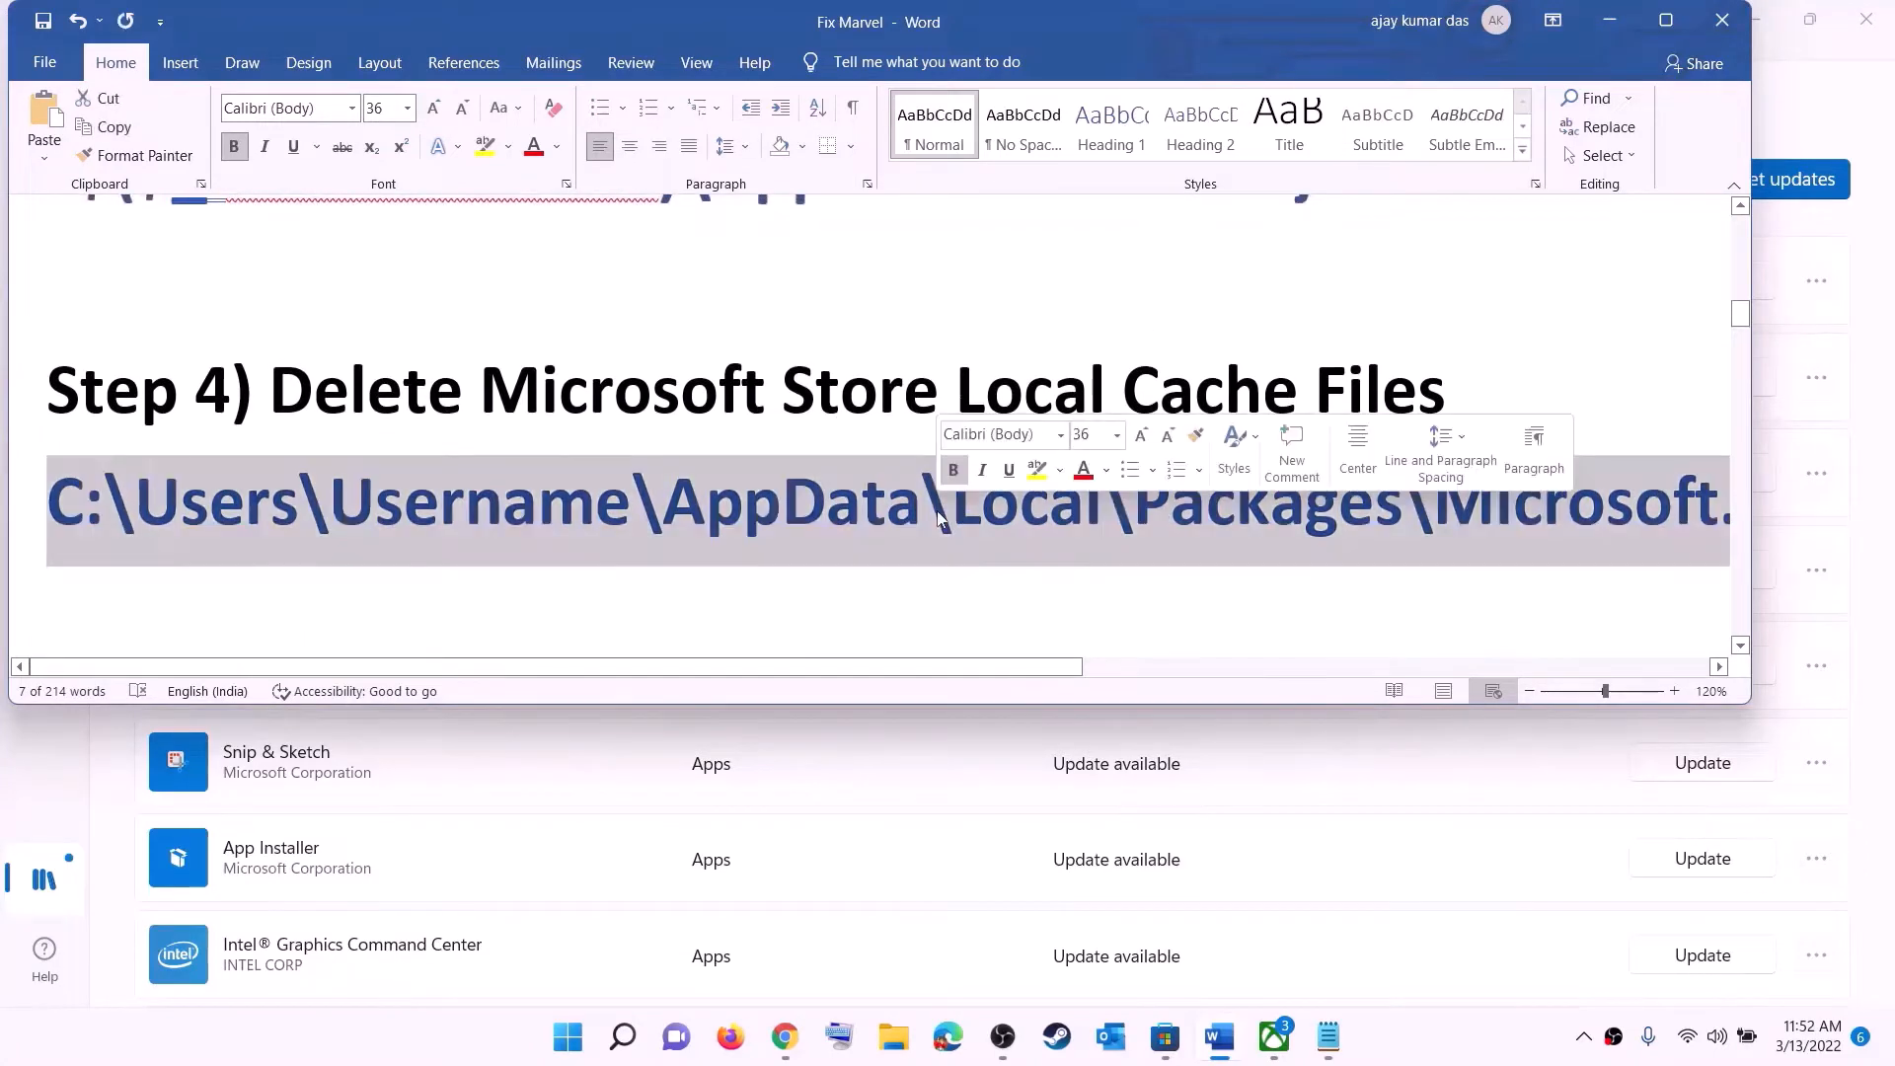
left_click(407, 108)
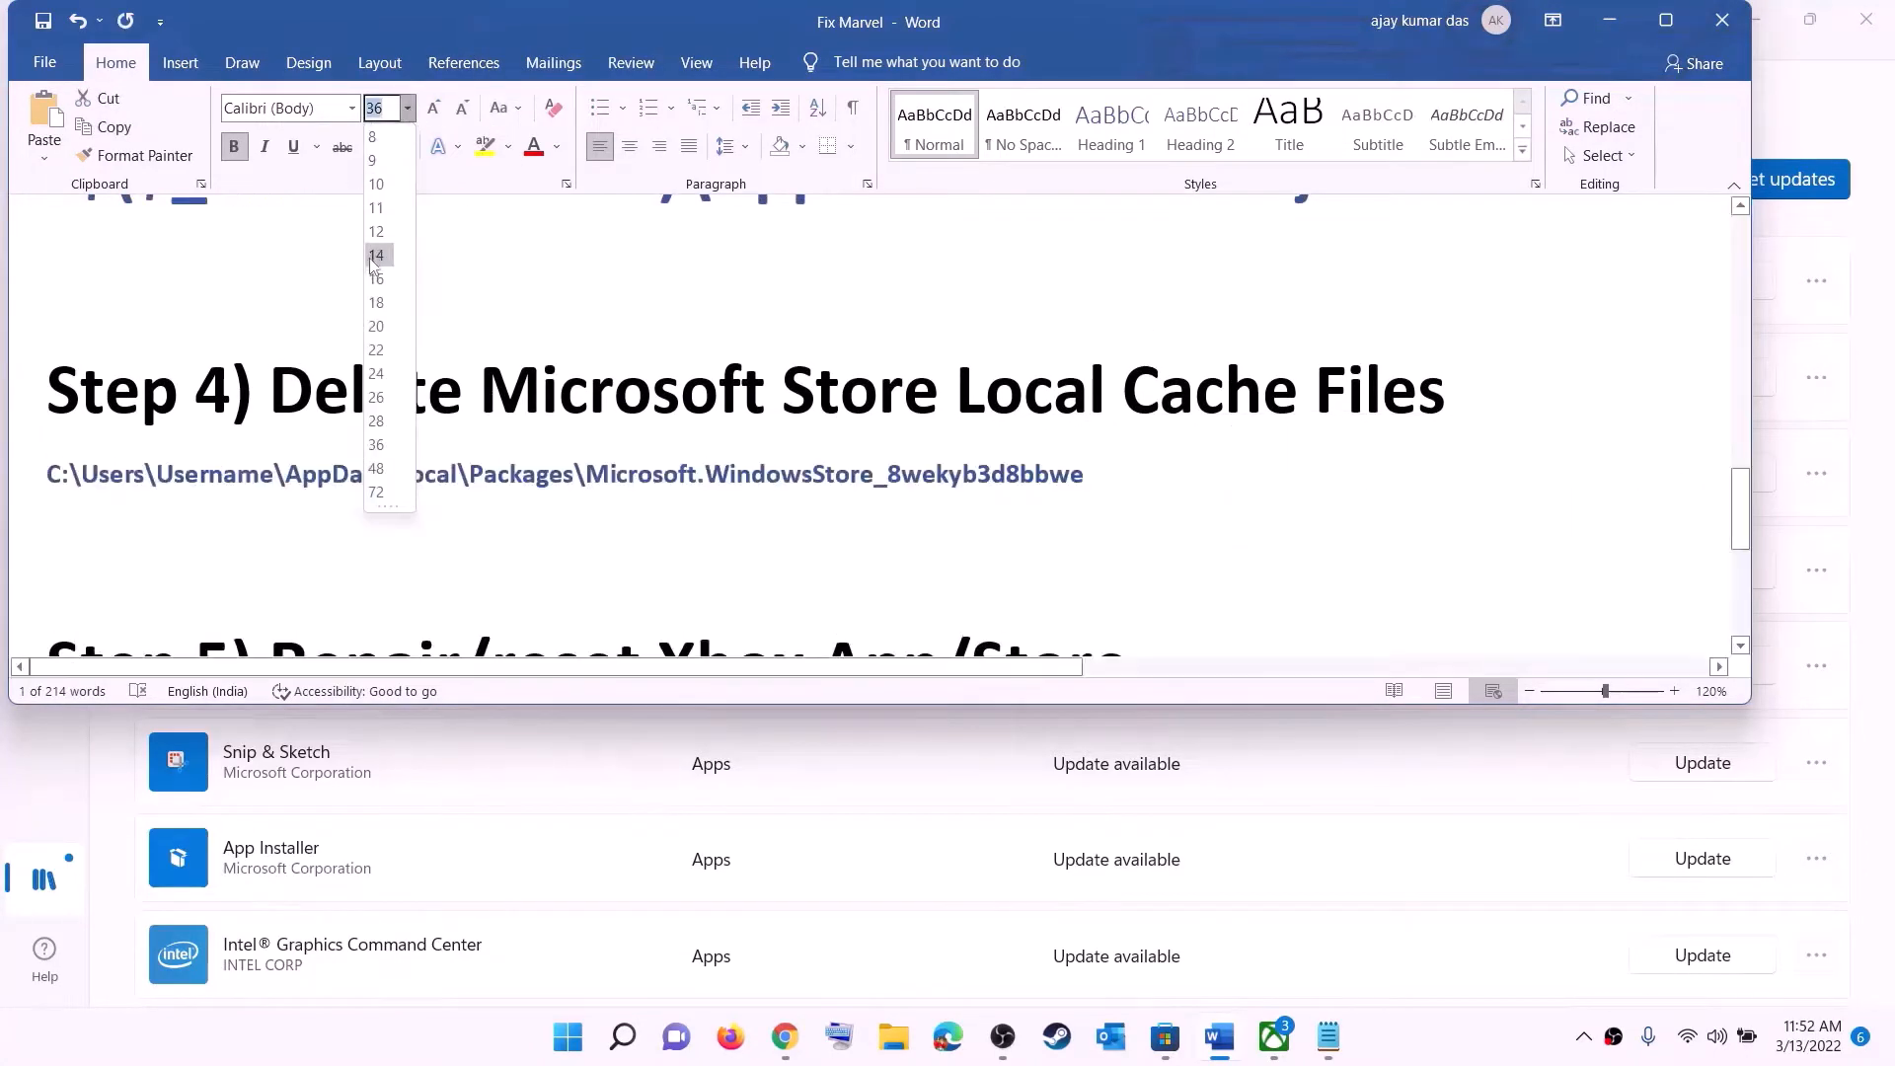
left_click(378, 269)
left_click(938, 506)
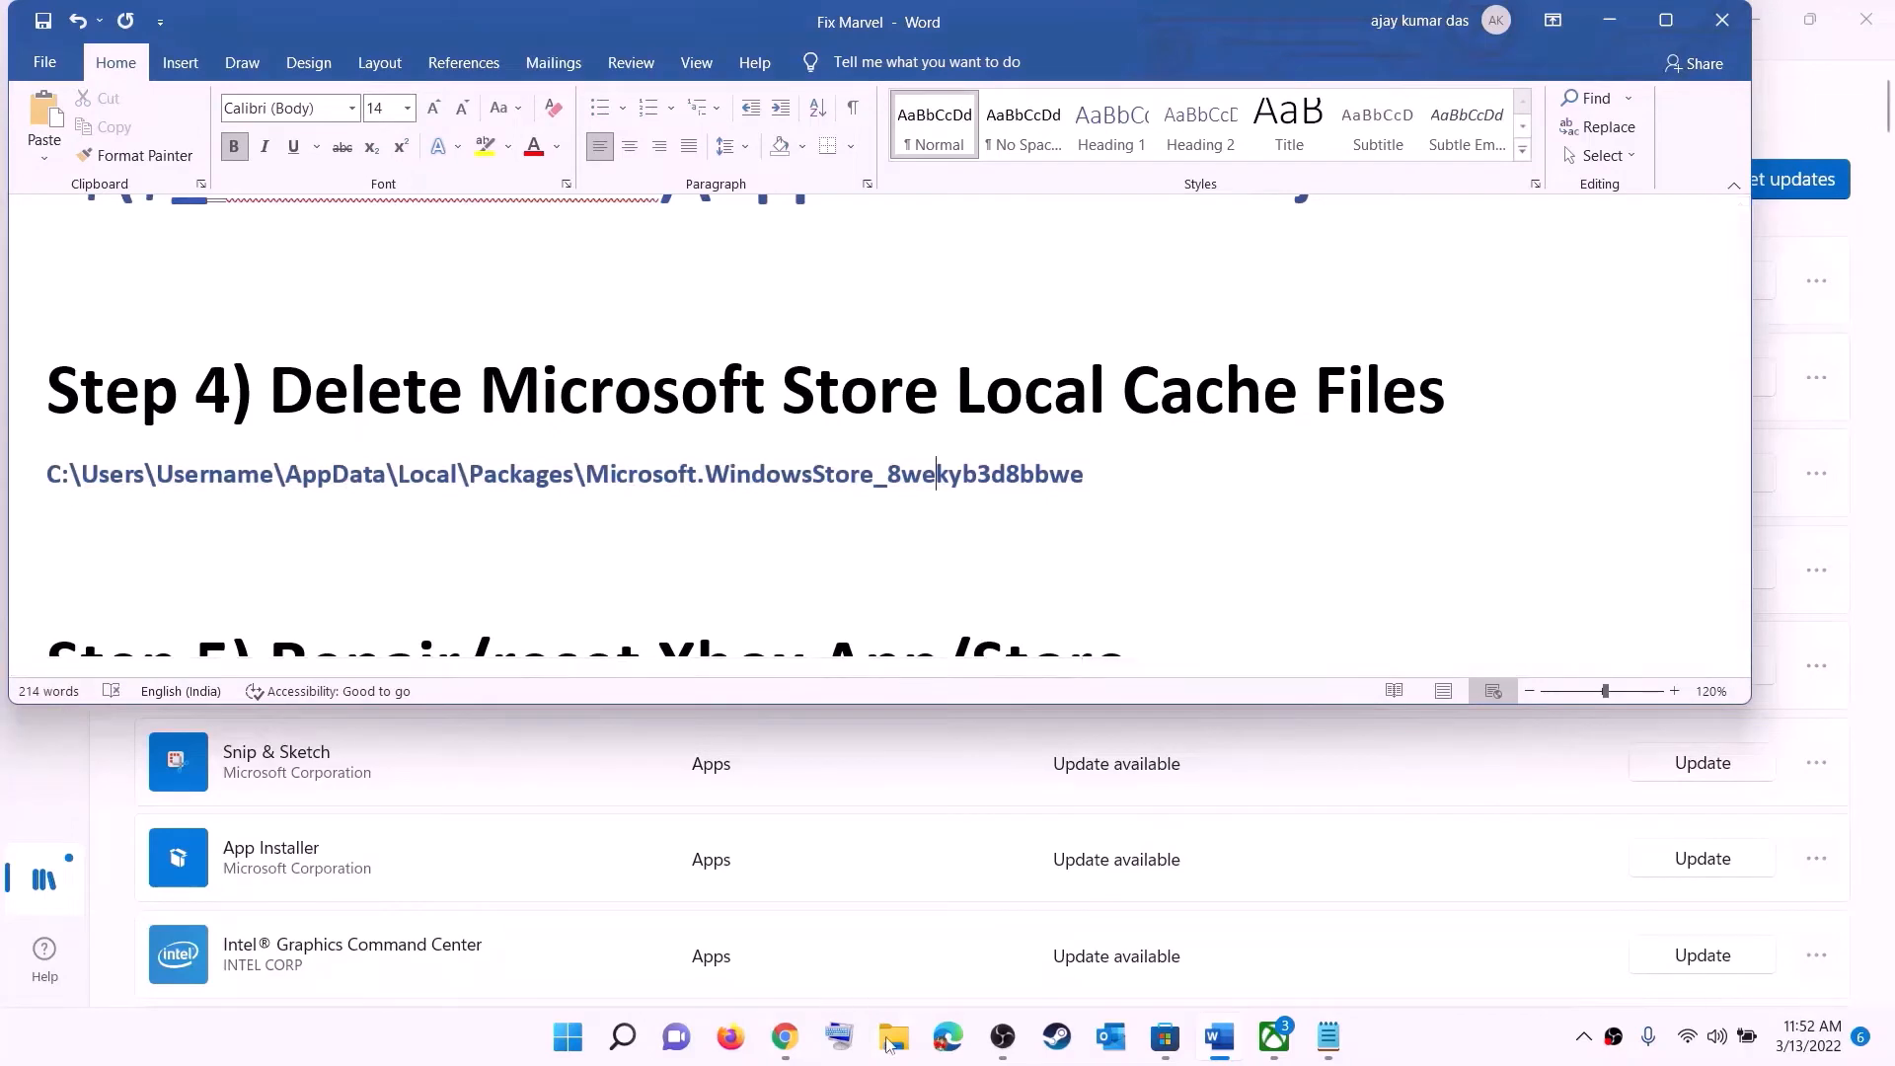
- Open File Explorer and navigate through This PC, the C: drive and Users into the user's profile folder
key("super+e")
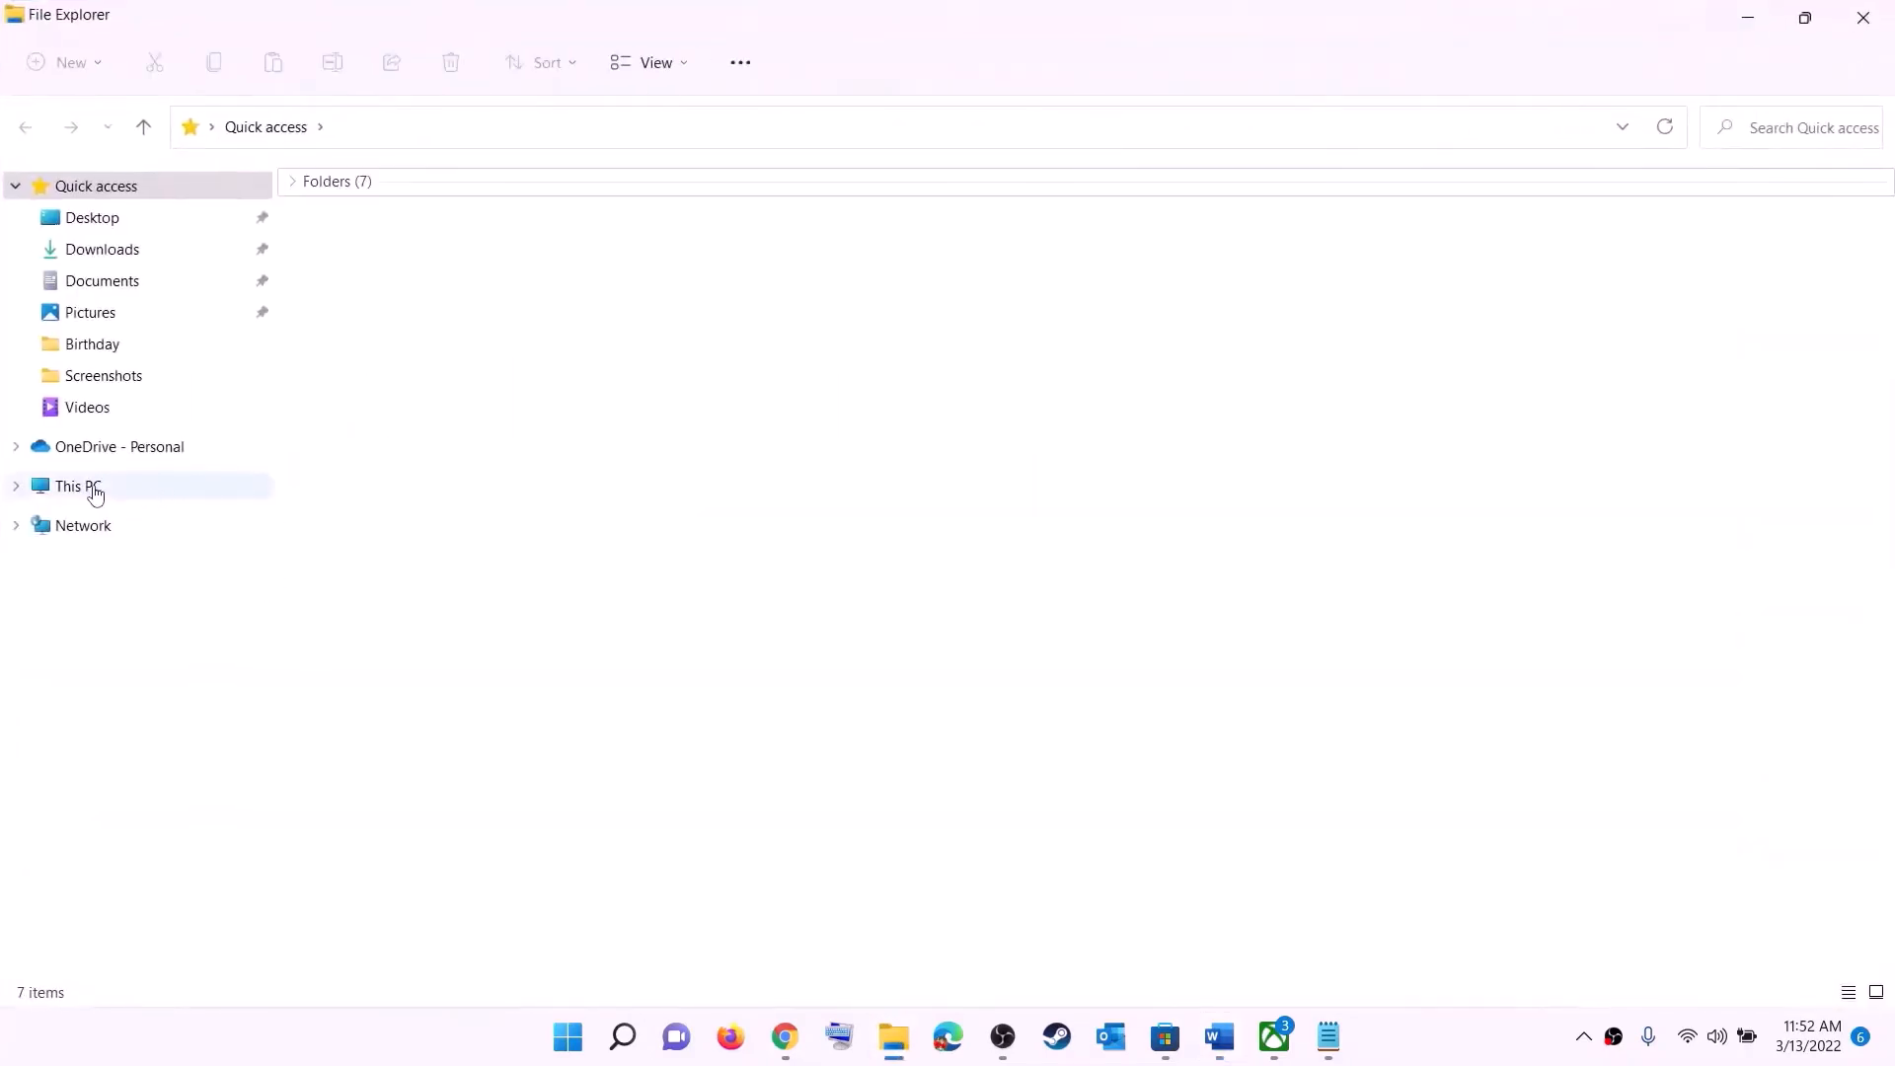
left_click(96, 494)
double_click(439, 414)
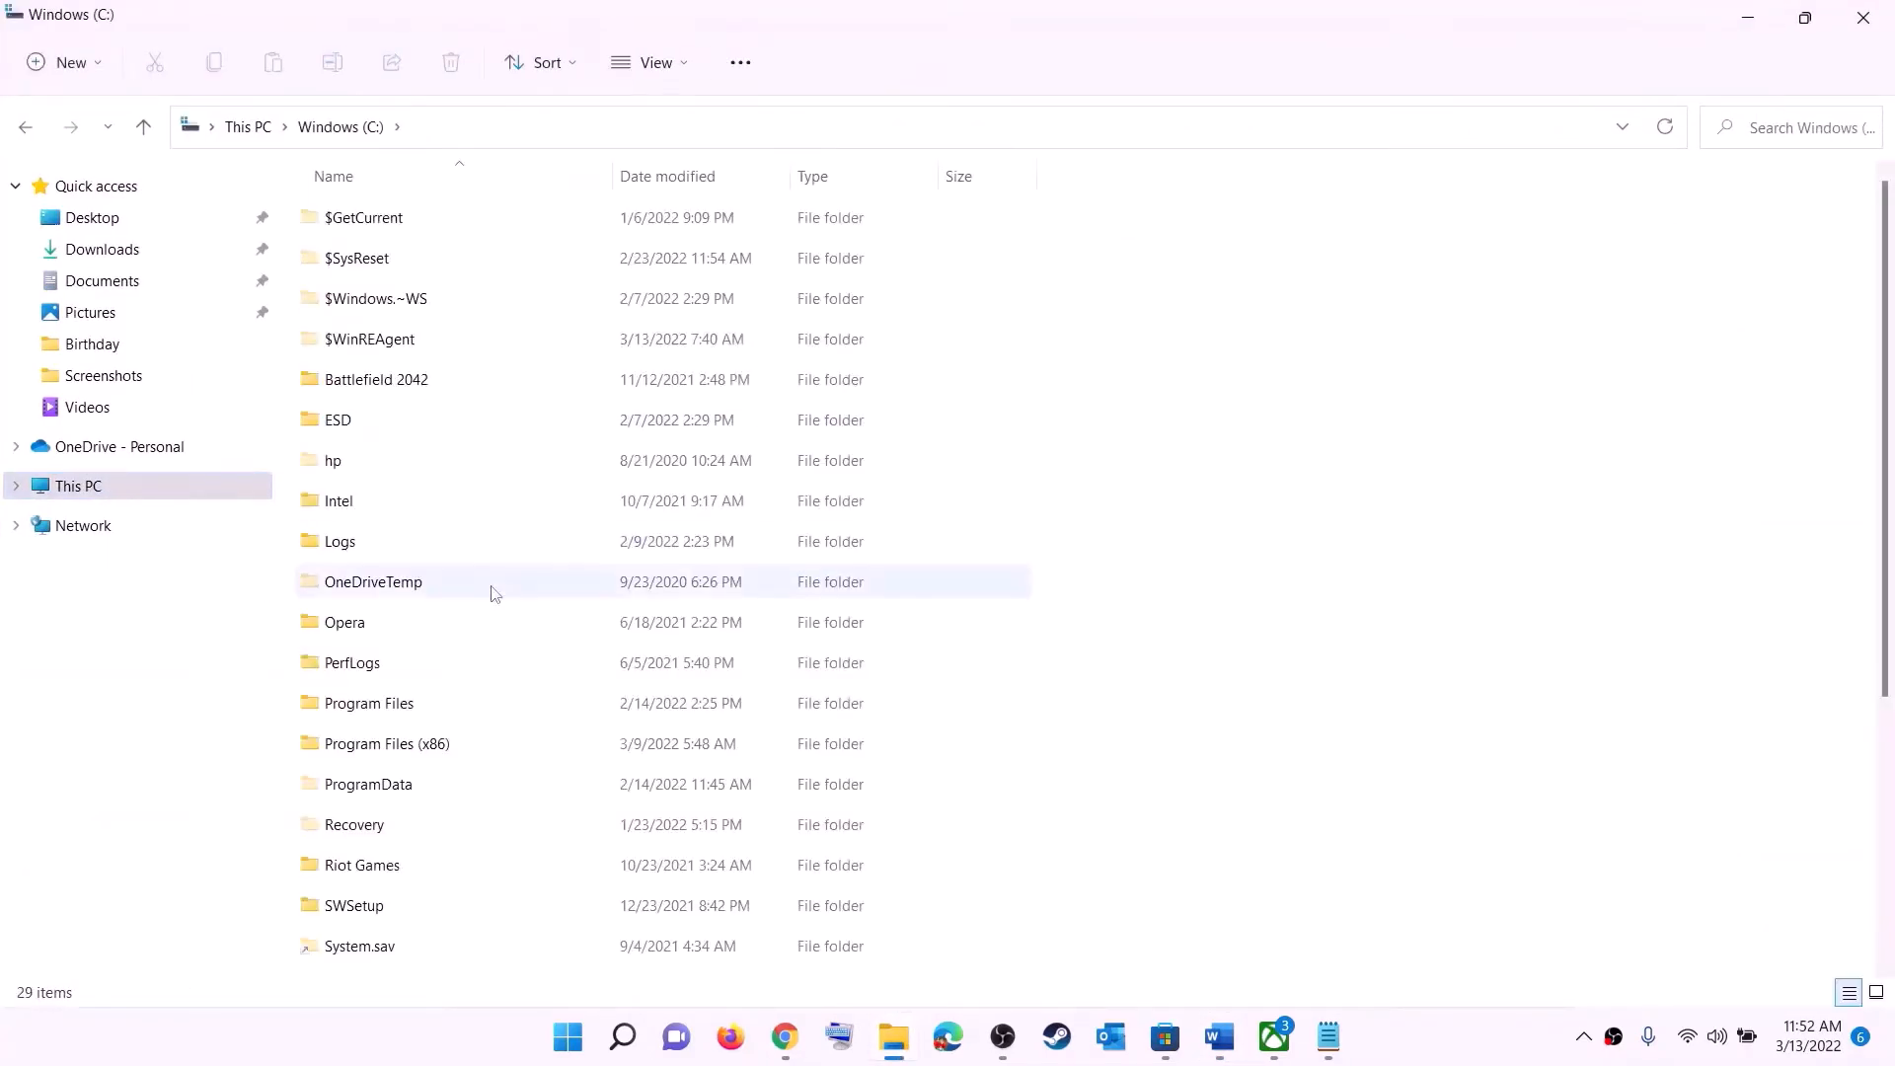
scroll(491, 597, "down", 3)
left_click(447, 689)
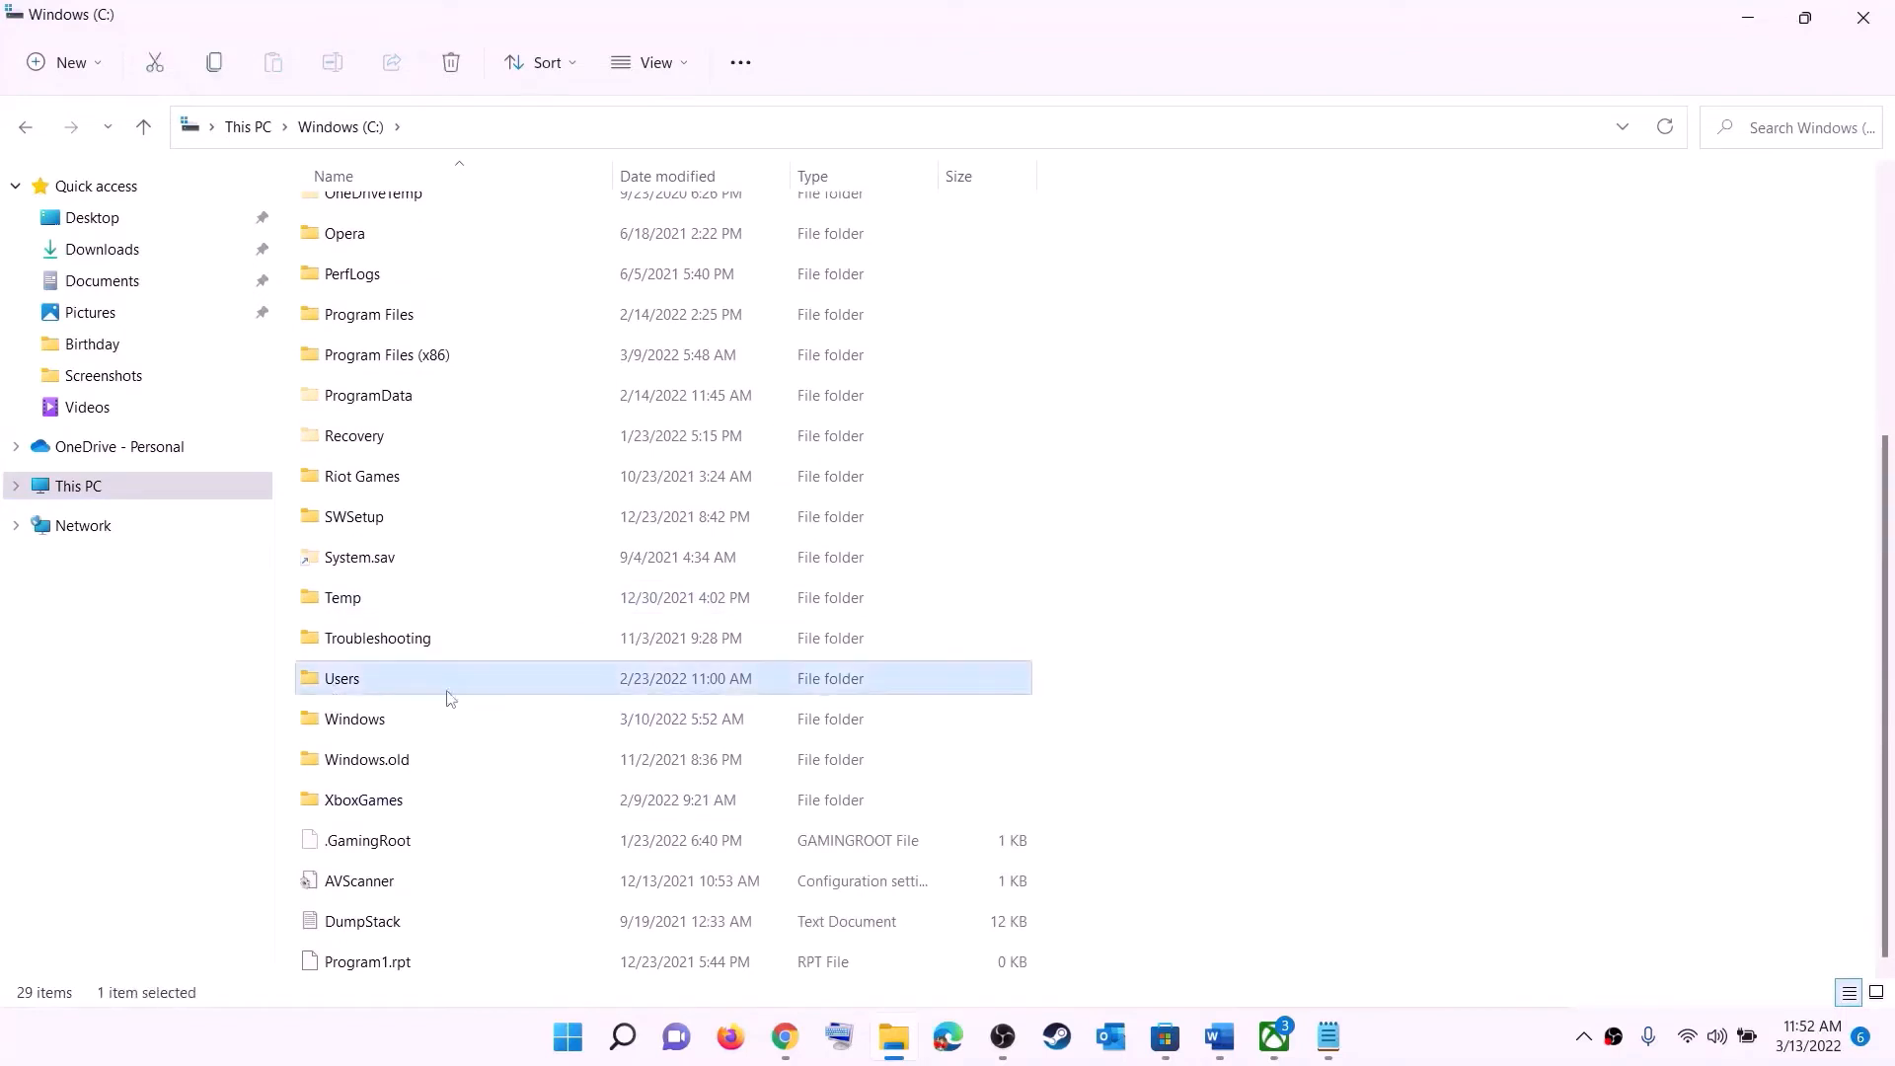
double_click(408, 685)
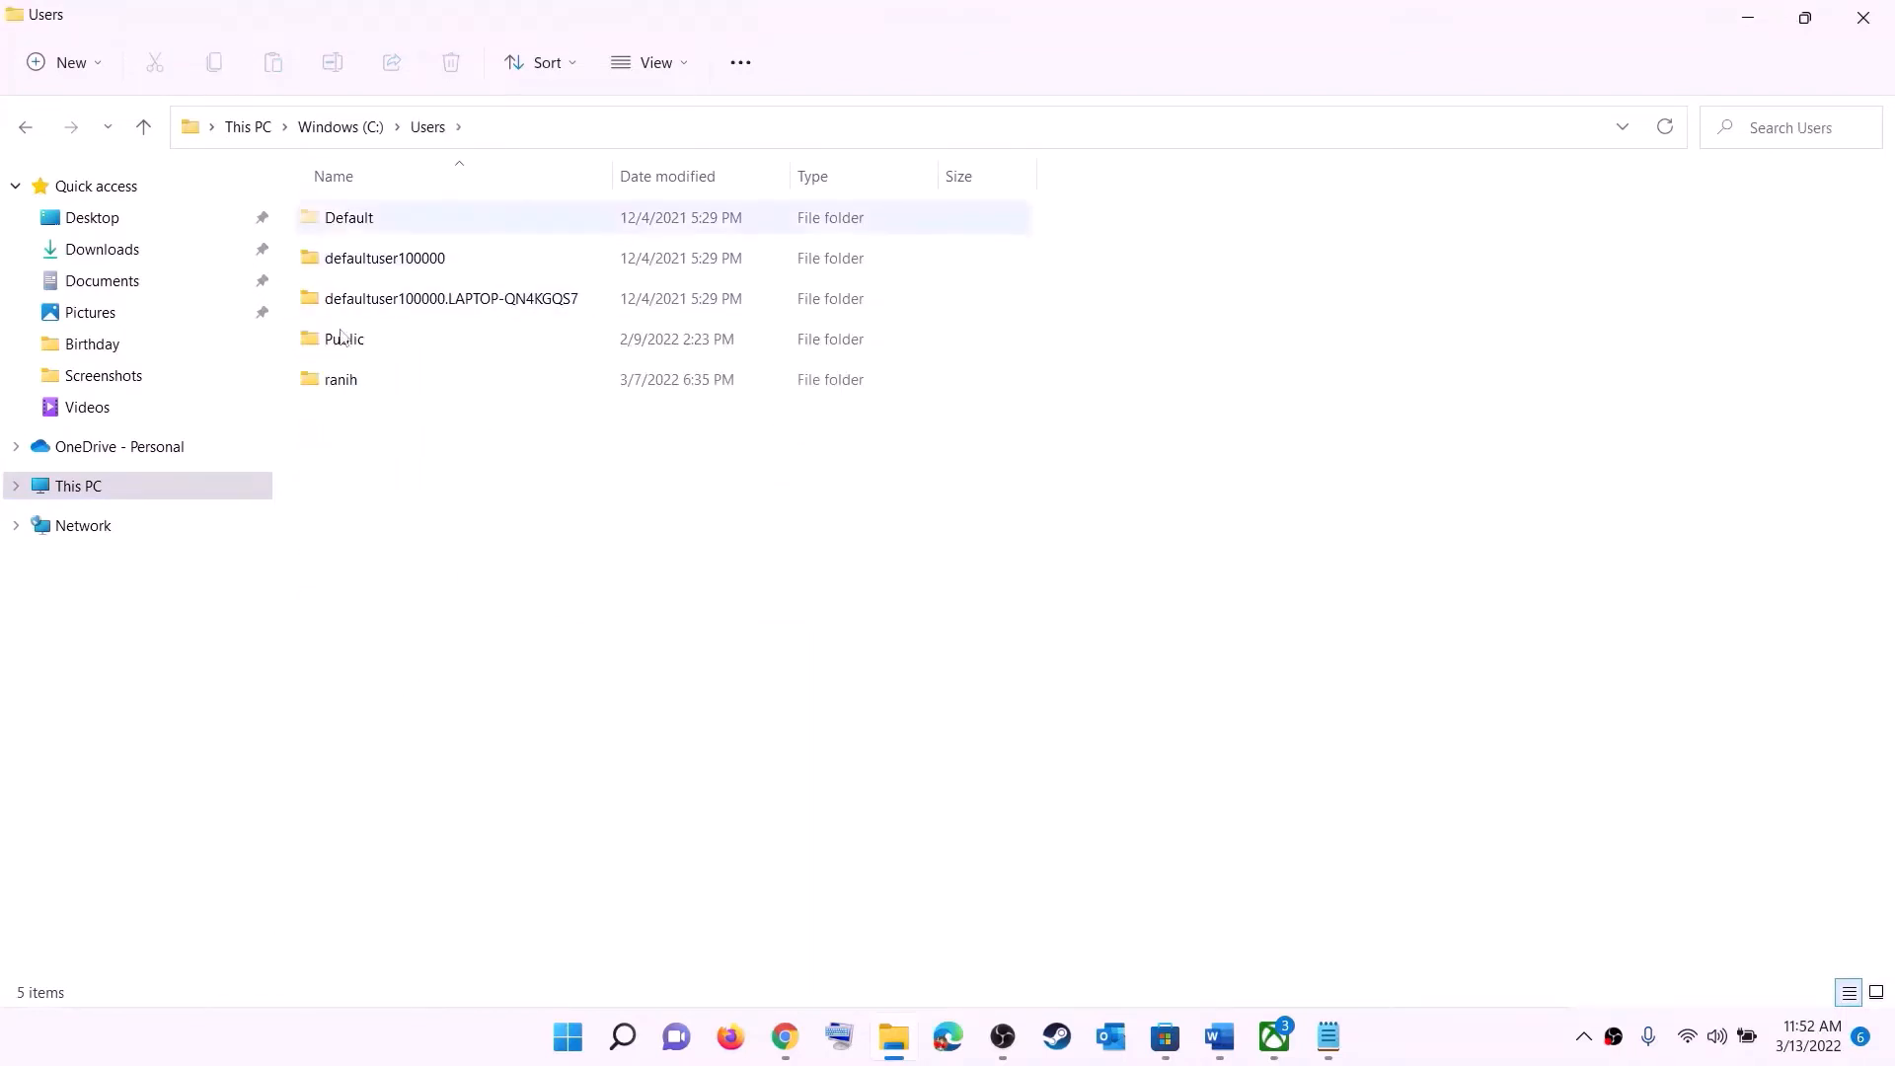
double_click(357, 392)
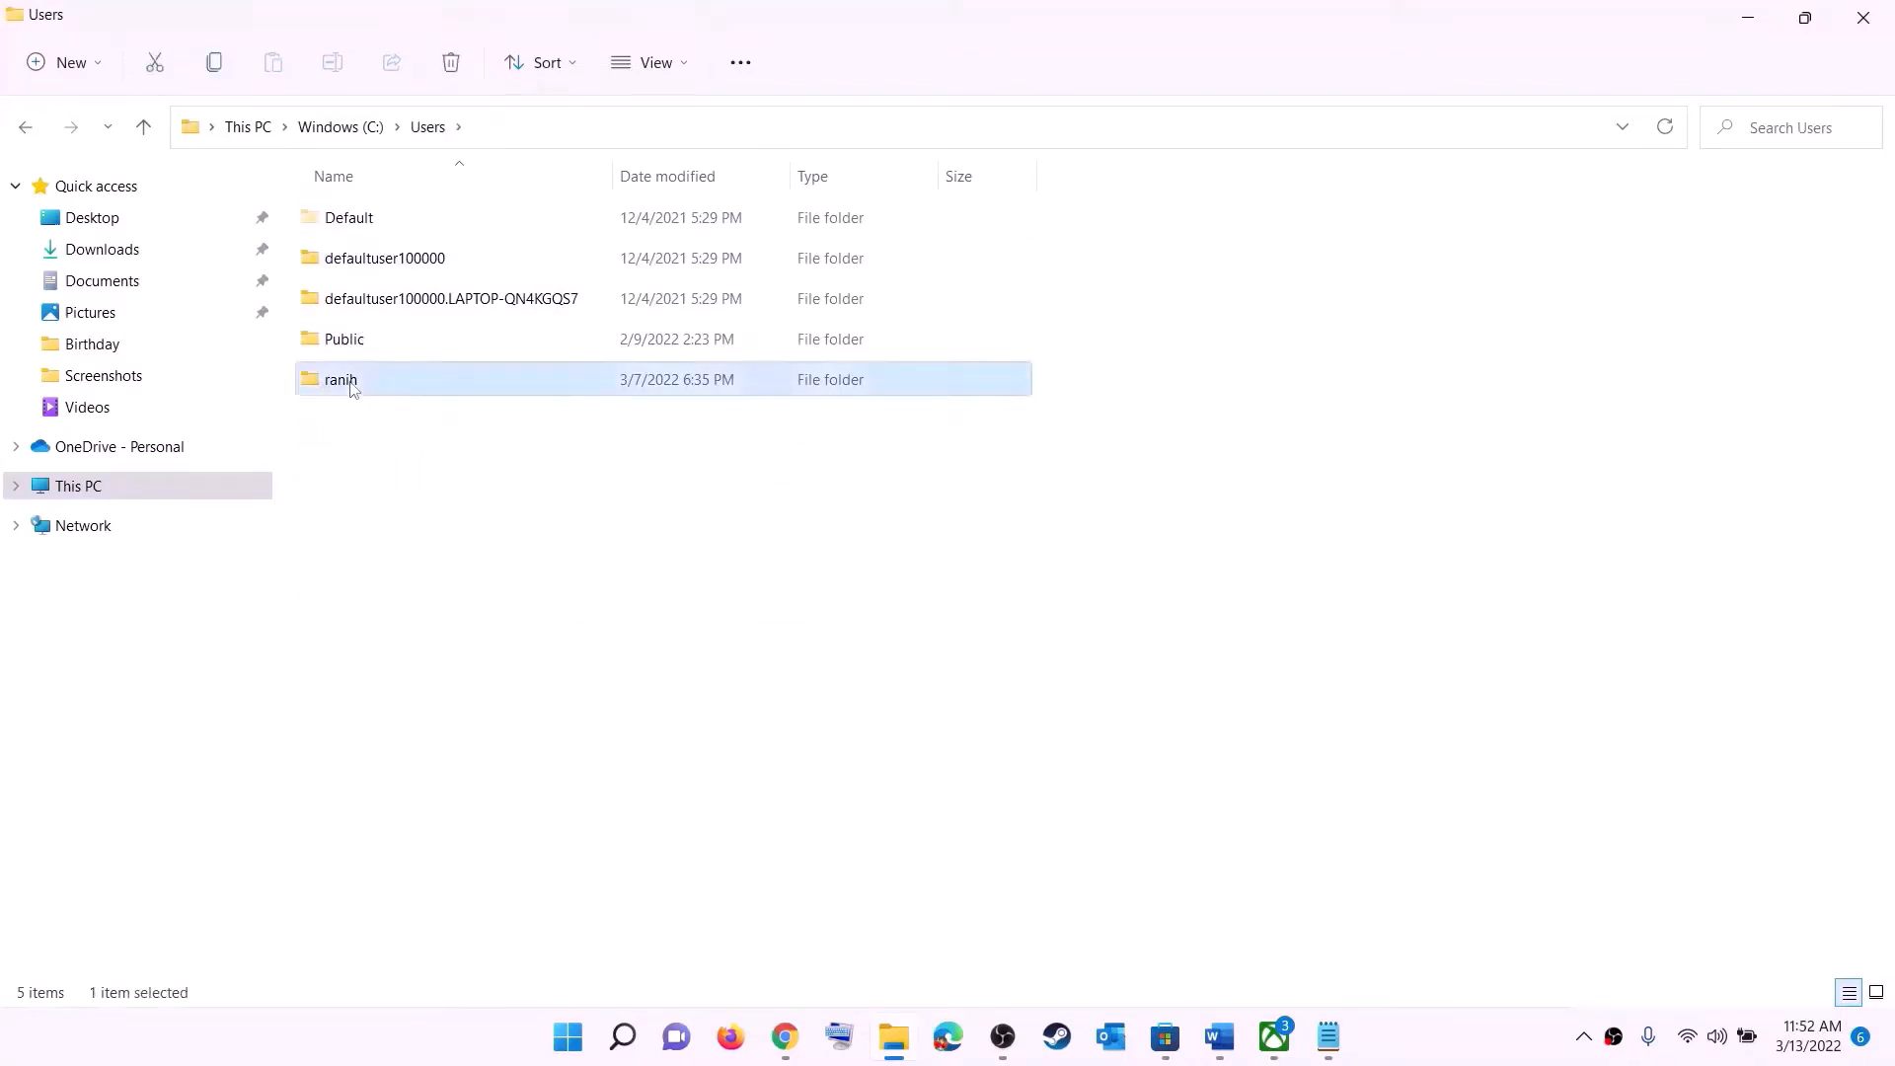
left_click(334, 464)
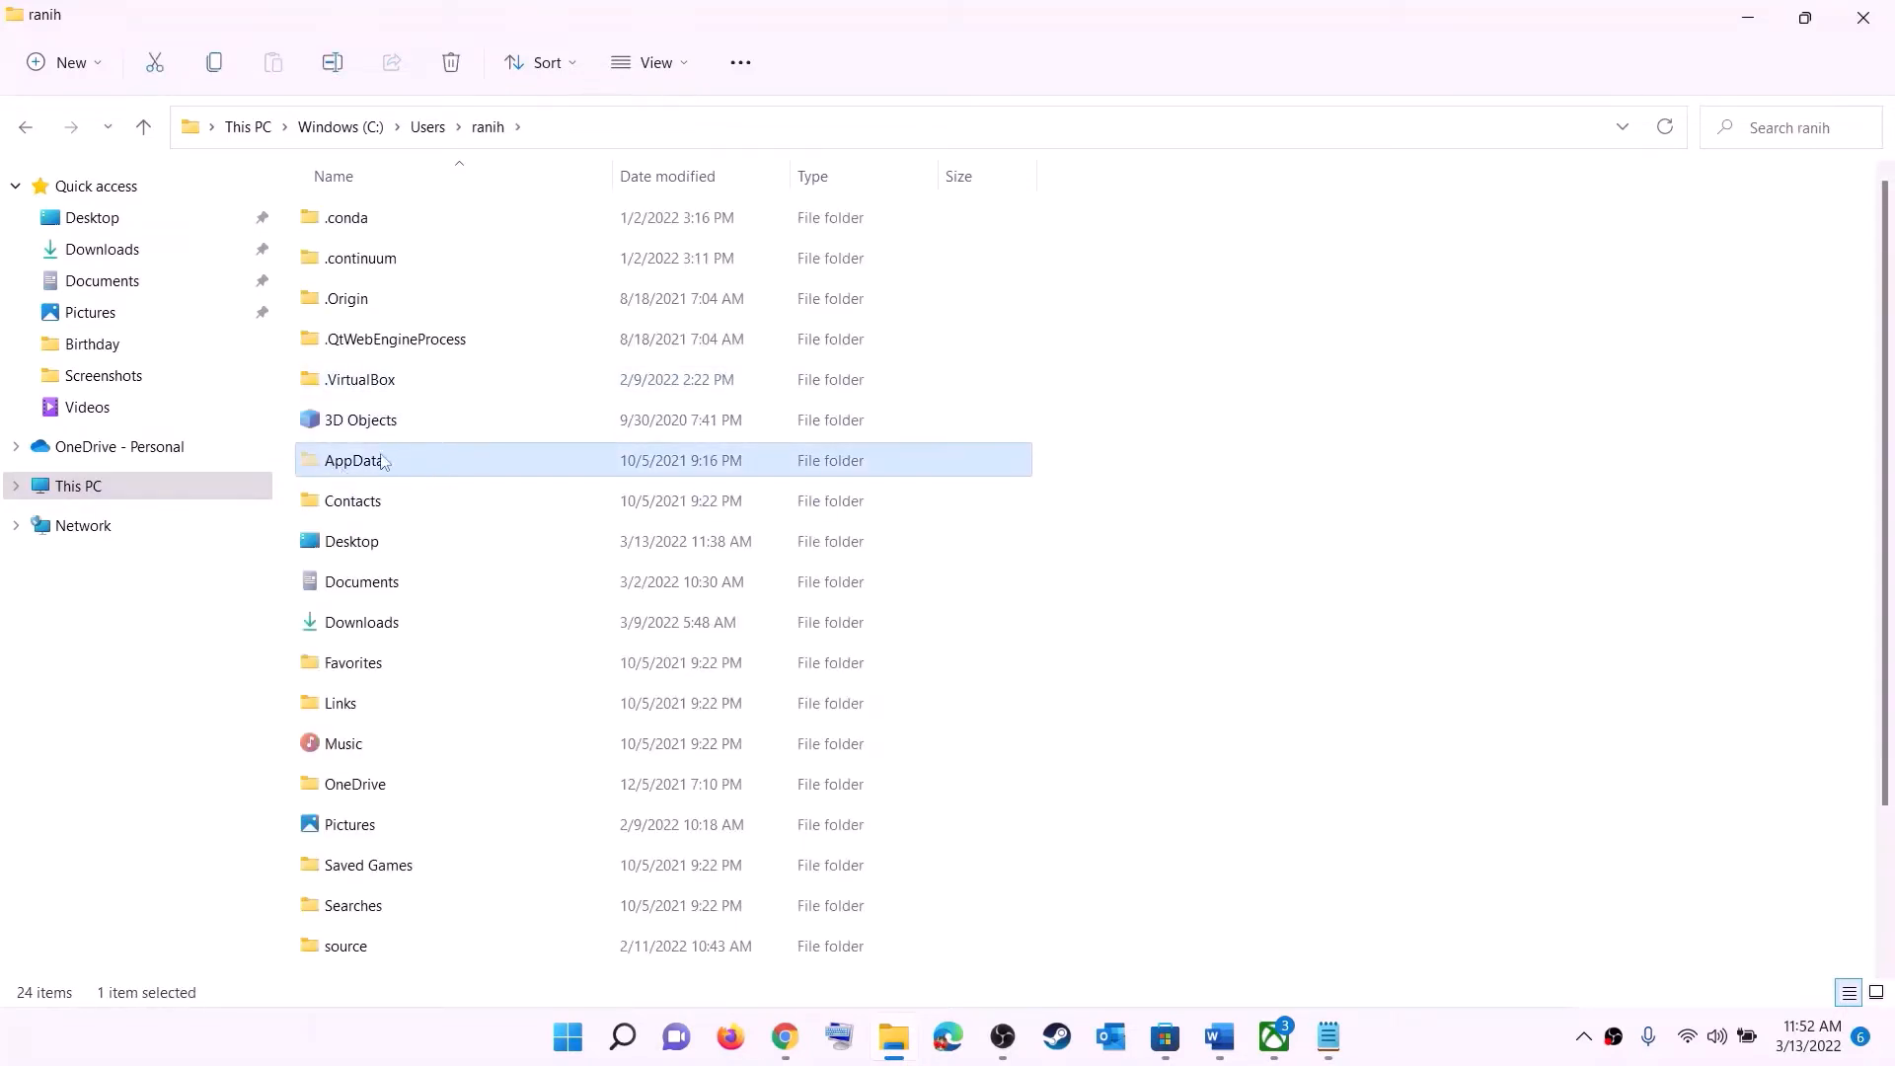
- Check the folder view's Show options to confirm hidden items are displayed
left_click(688, 65)
mouse_move(679, 483)
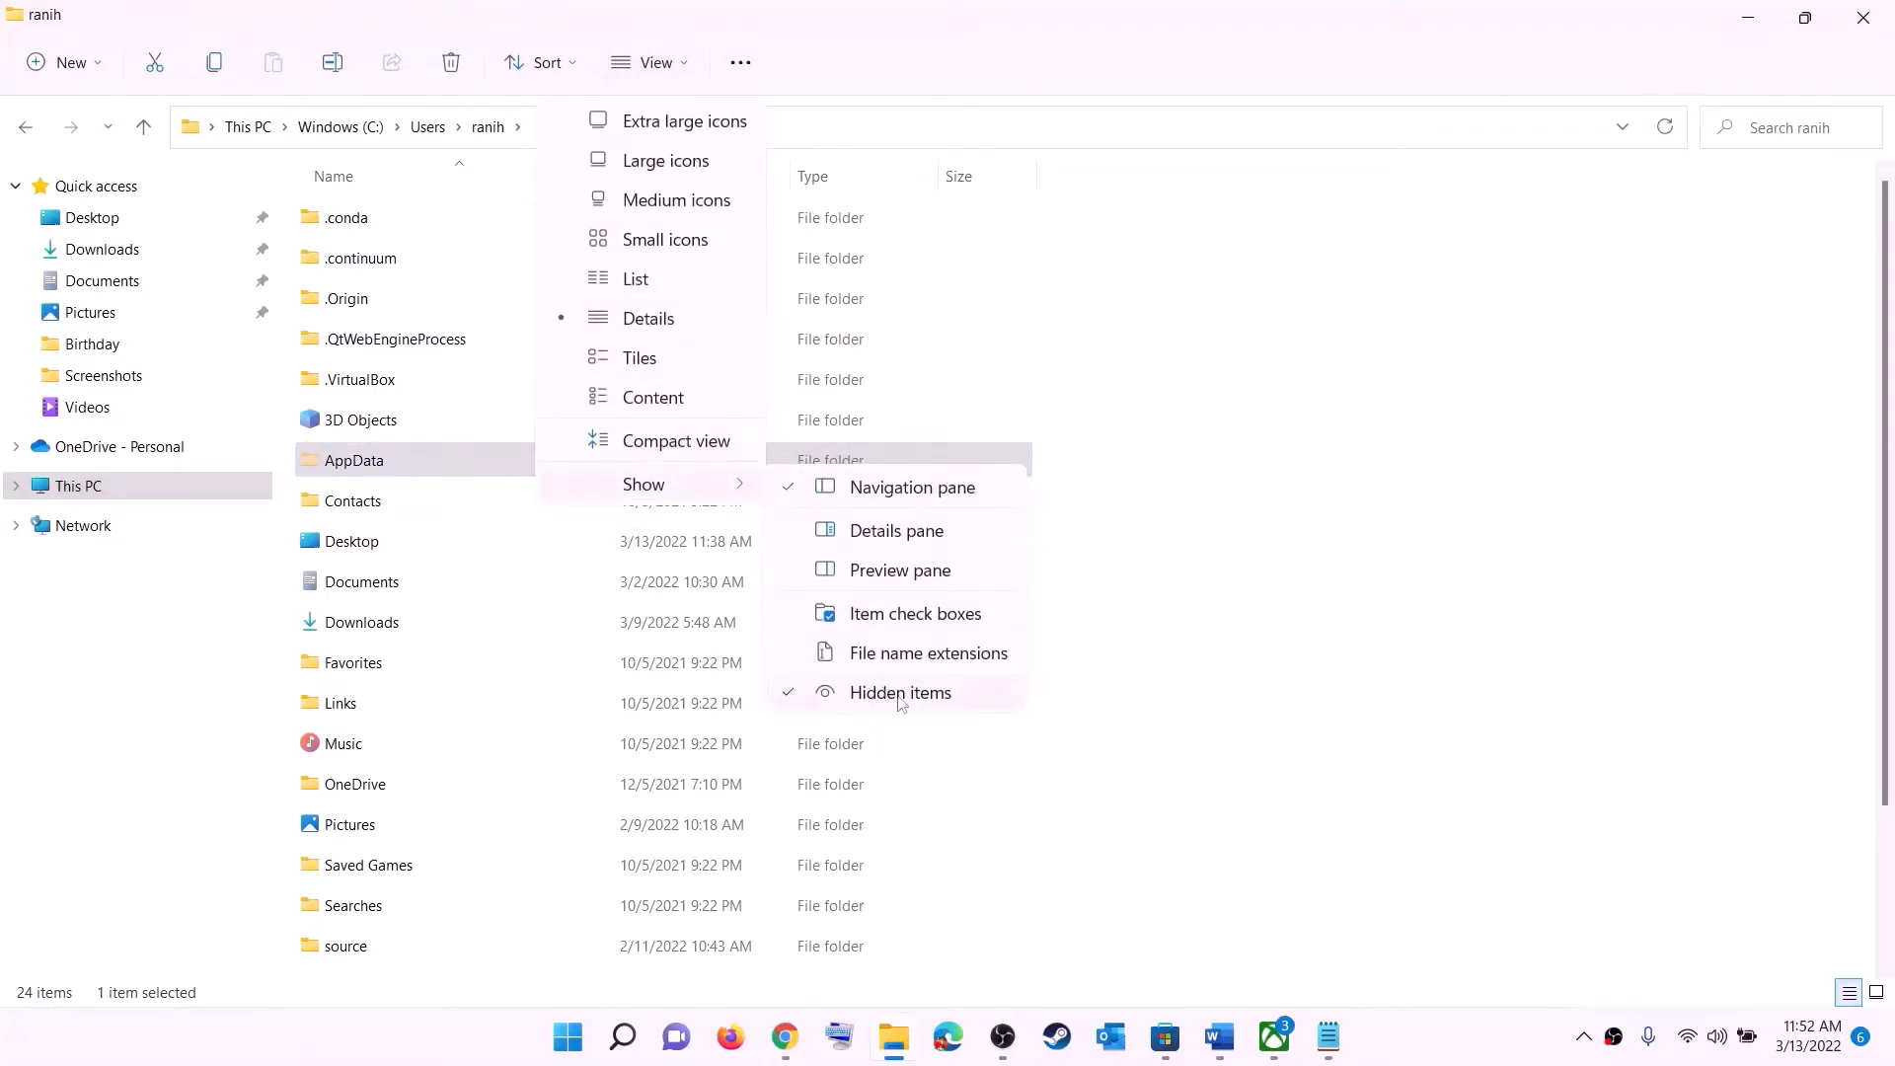
left_click(382, 466)
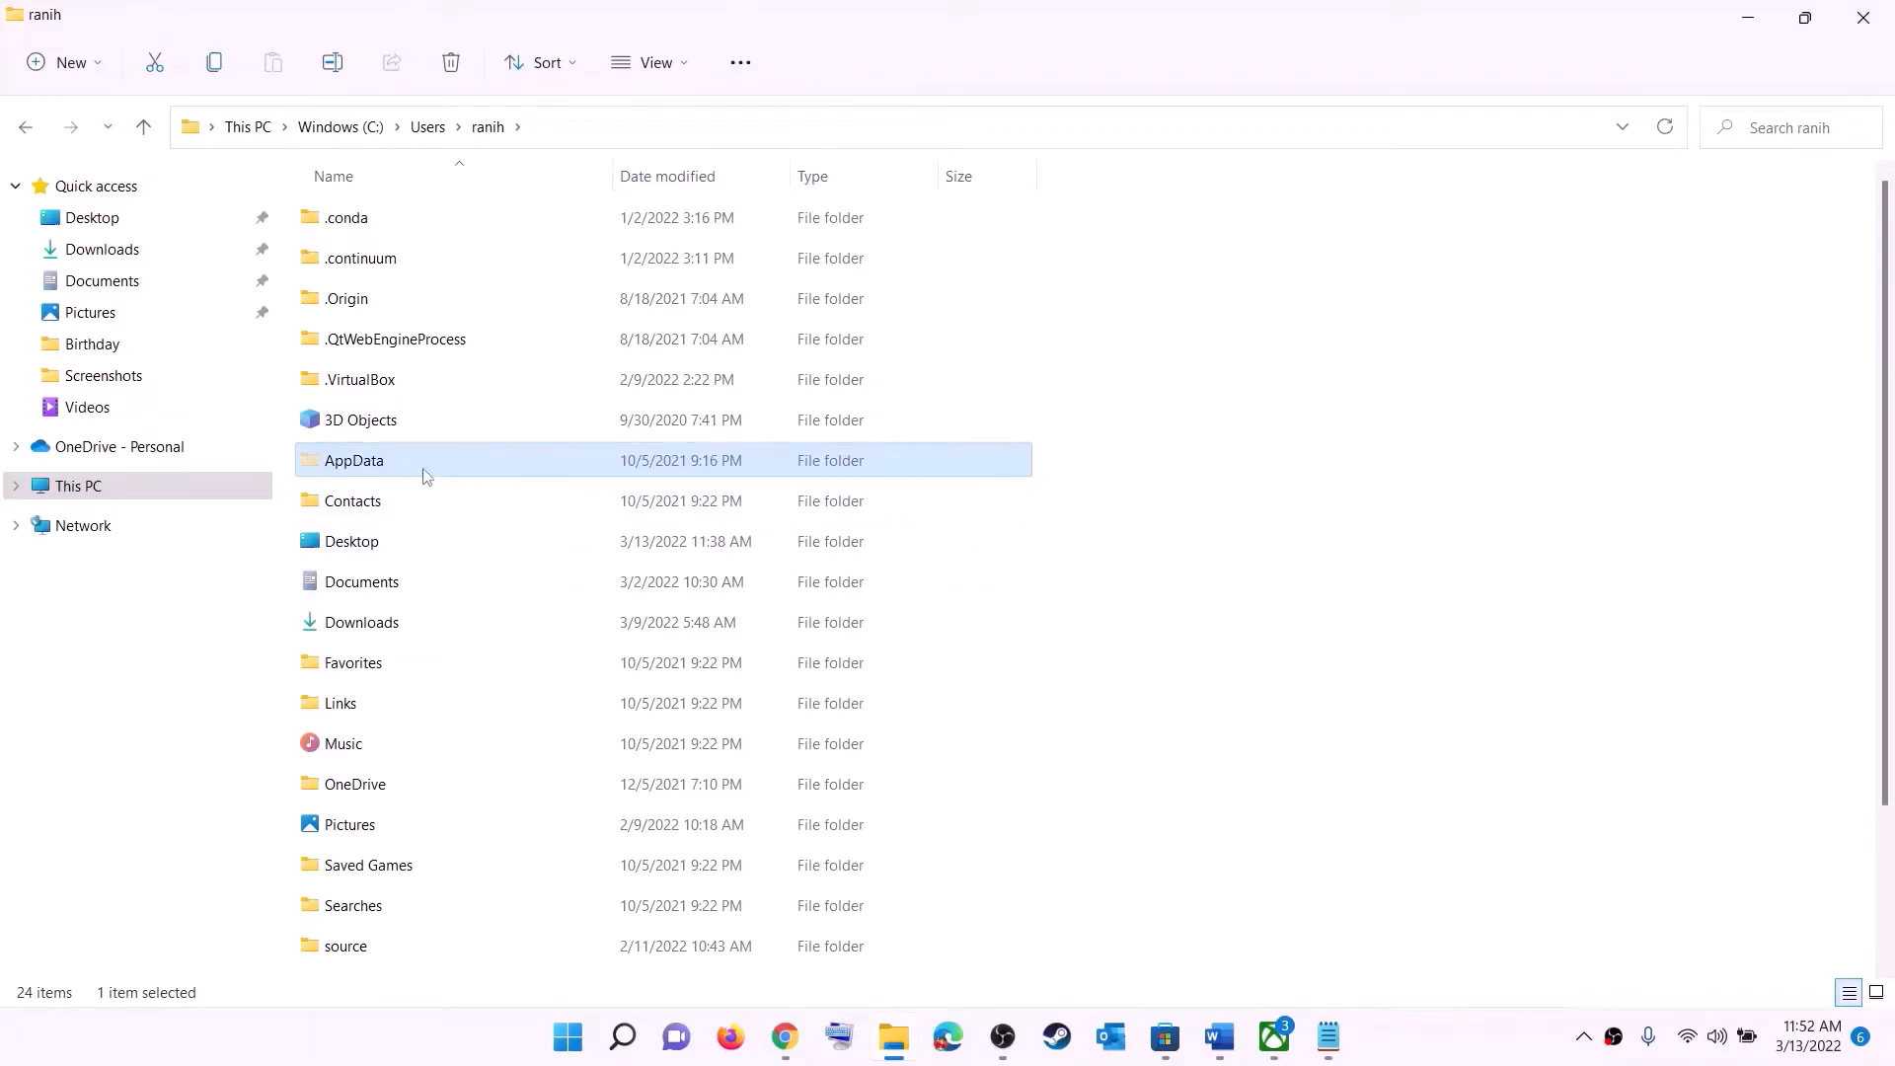
- Open the AppData folder, then Local, then the Packages folder
key("F2")
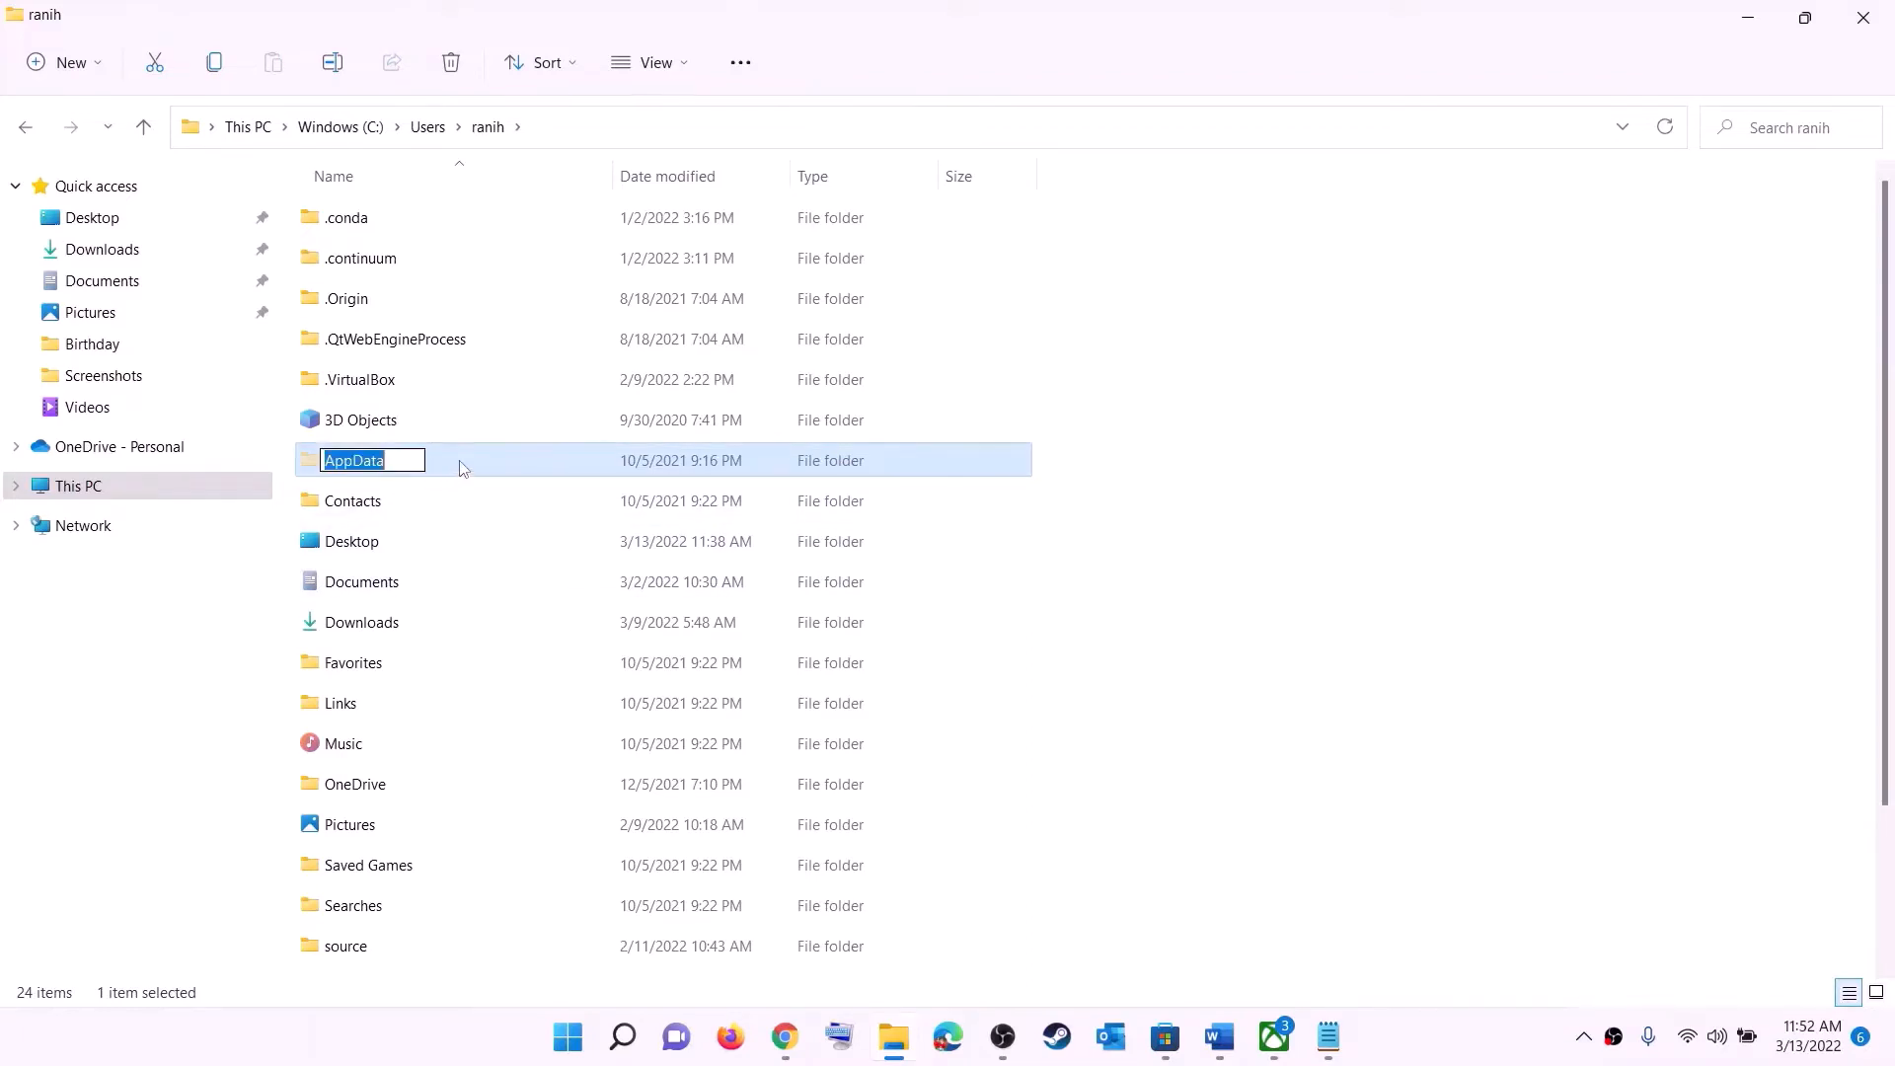
key("Escape")
double_click(426, 465)
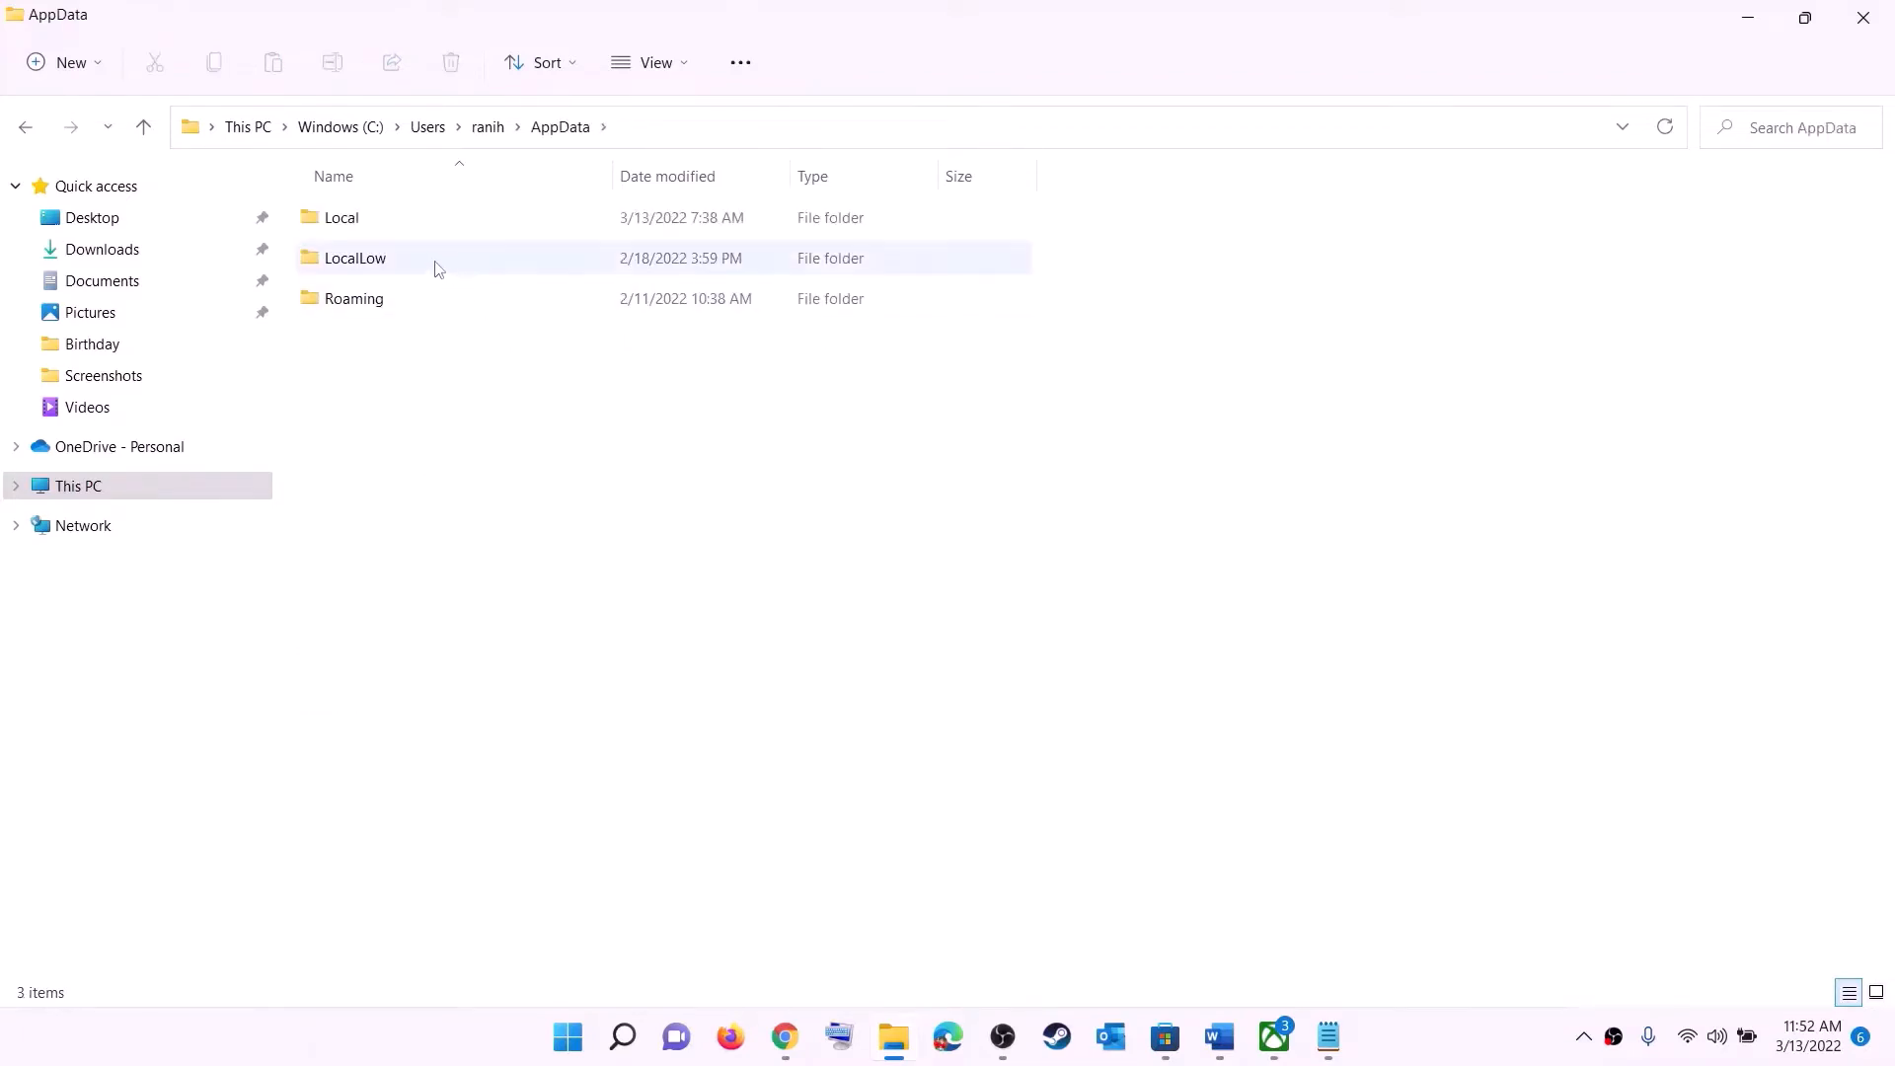
left_click(365, 219)
double_click(381, 218)
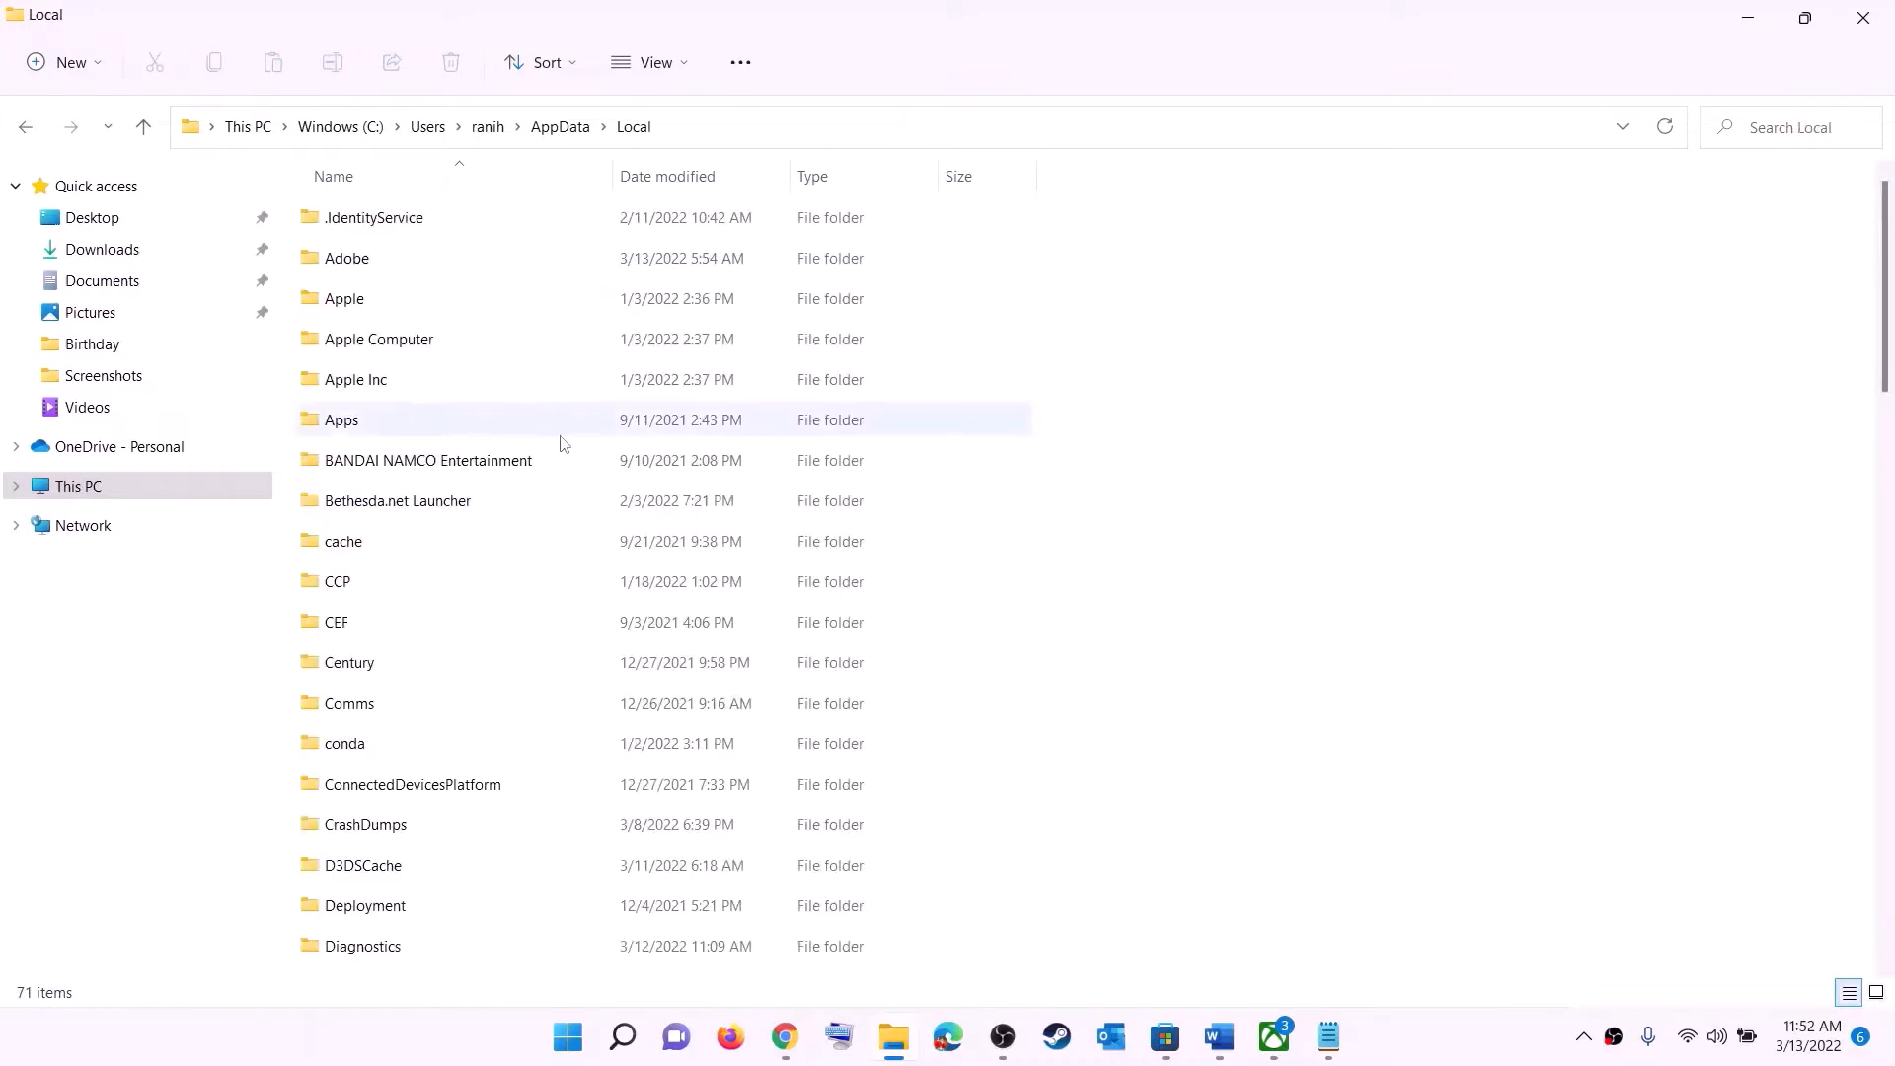
left_click(437, 478)
key("p")
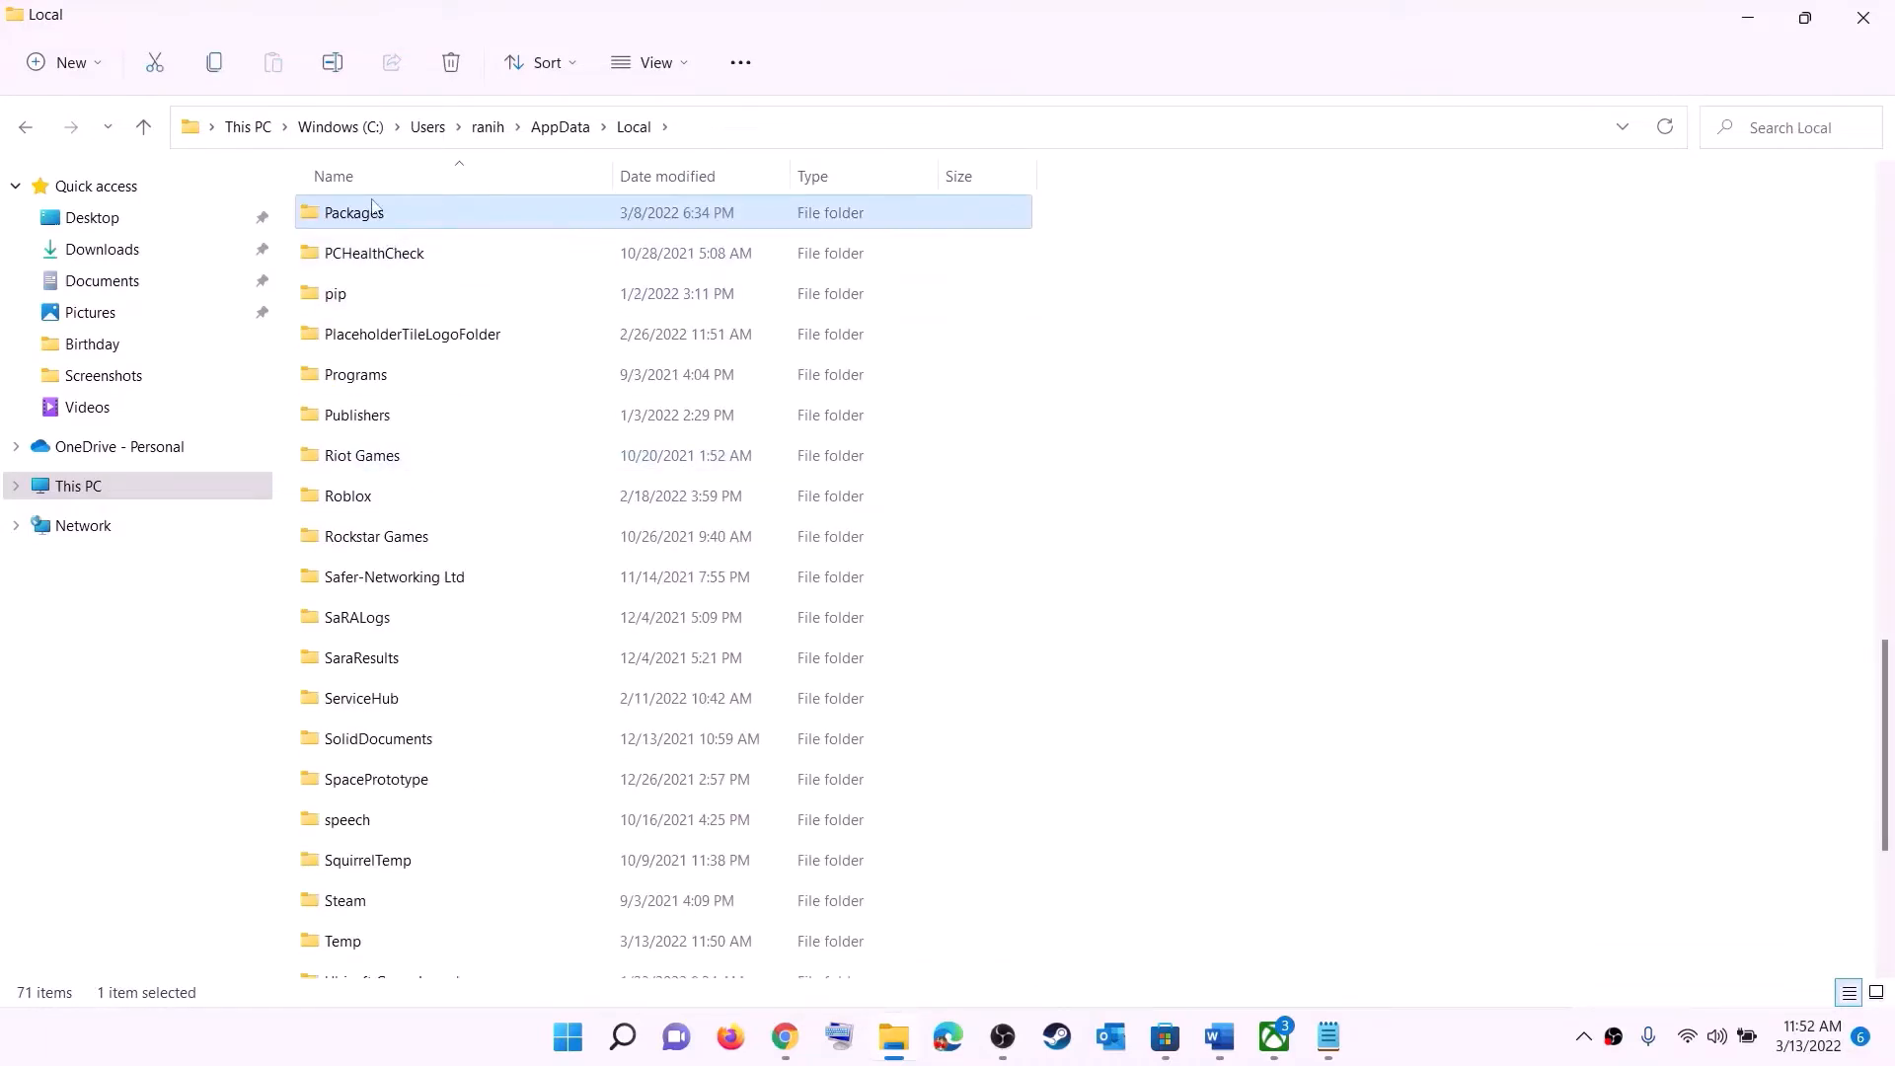
left_click(441, 207)
key("Escape")
double_click(441, 210)
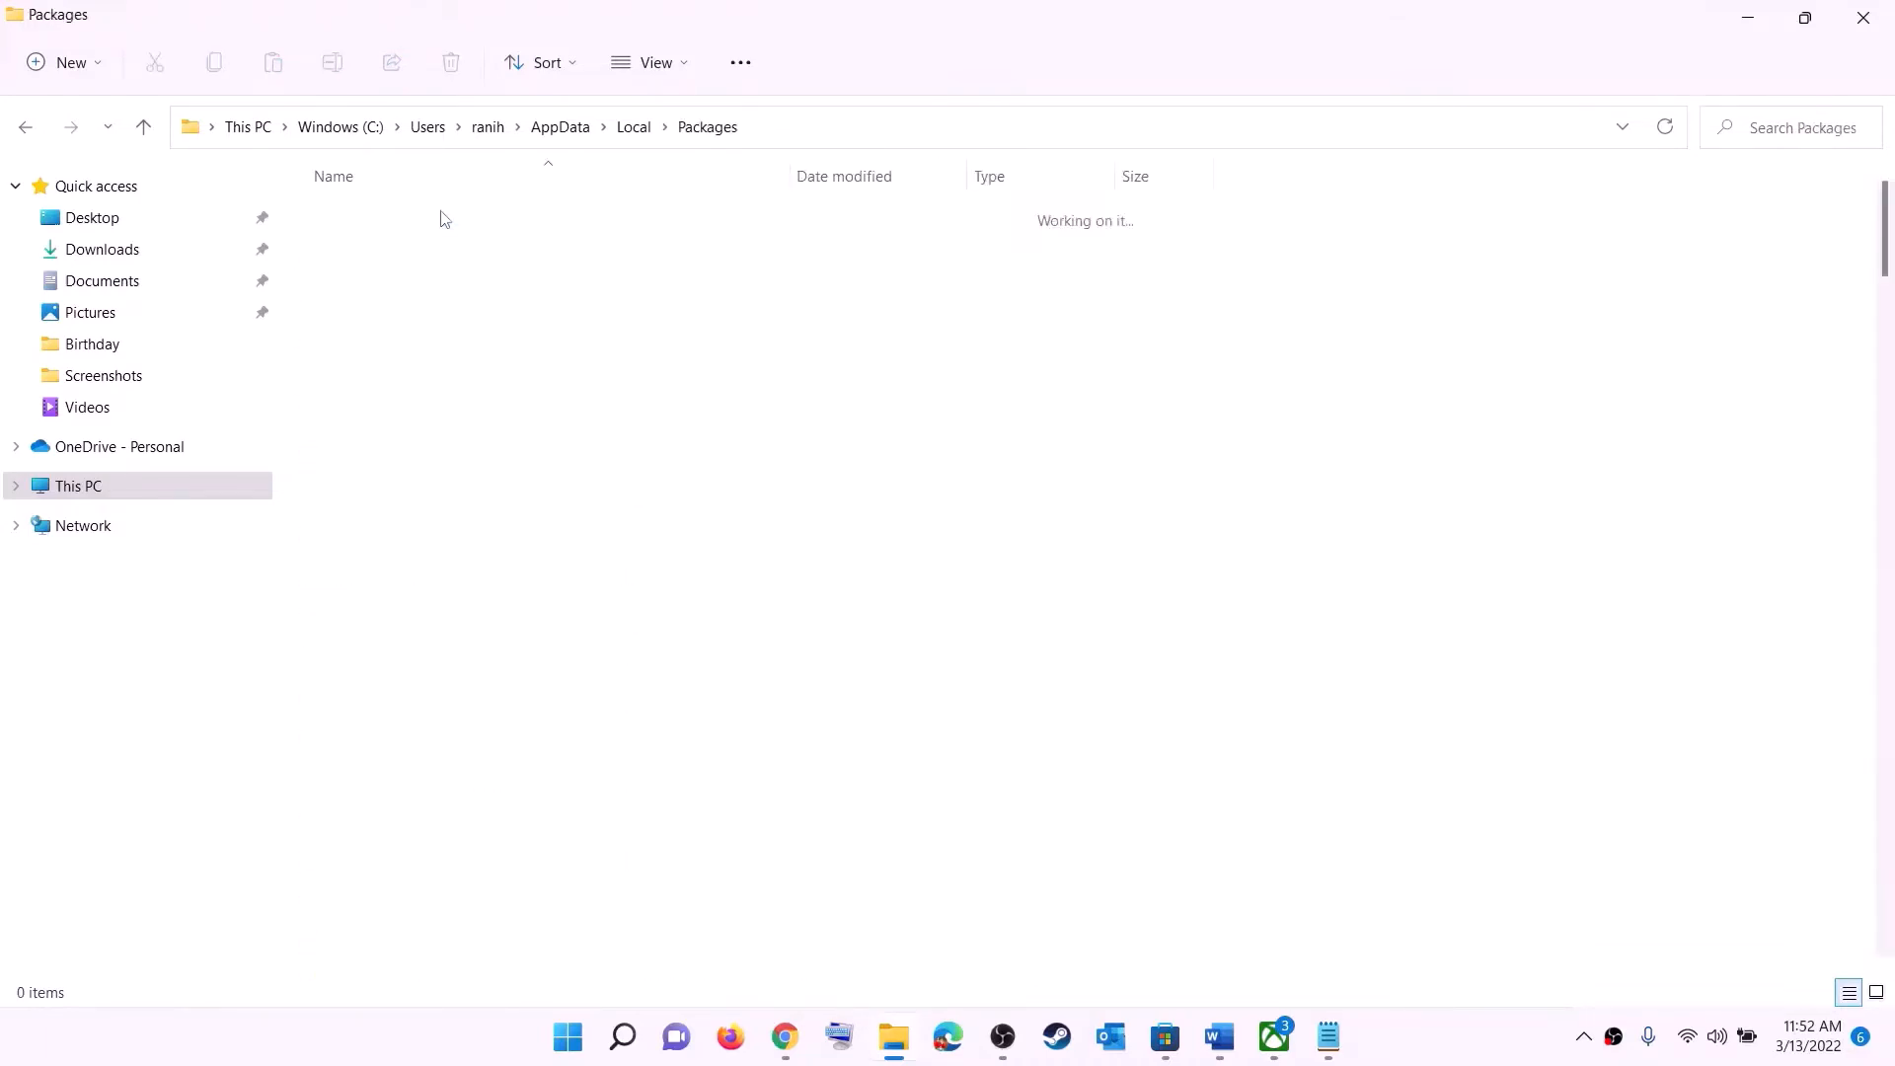
- Scroll the package list and open the Microsoft.WindowsStore_8wekyb3d8bbwe folder
scroll(444, 219, "down", 15)
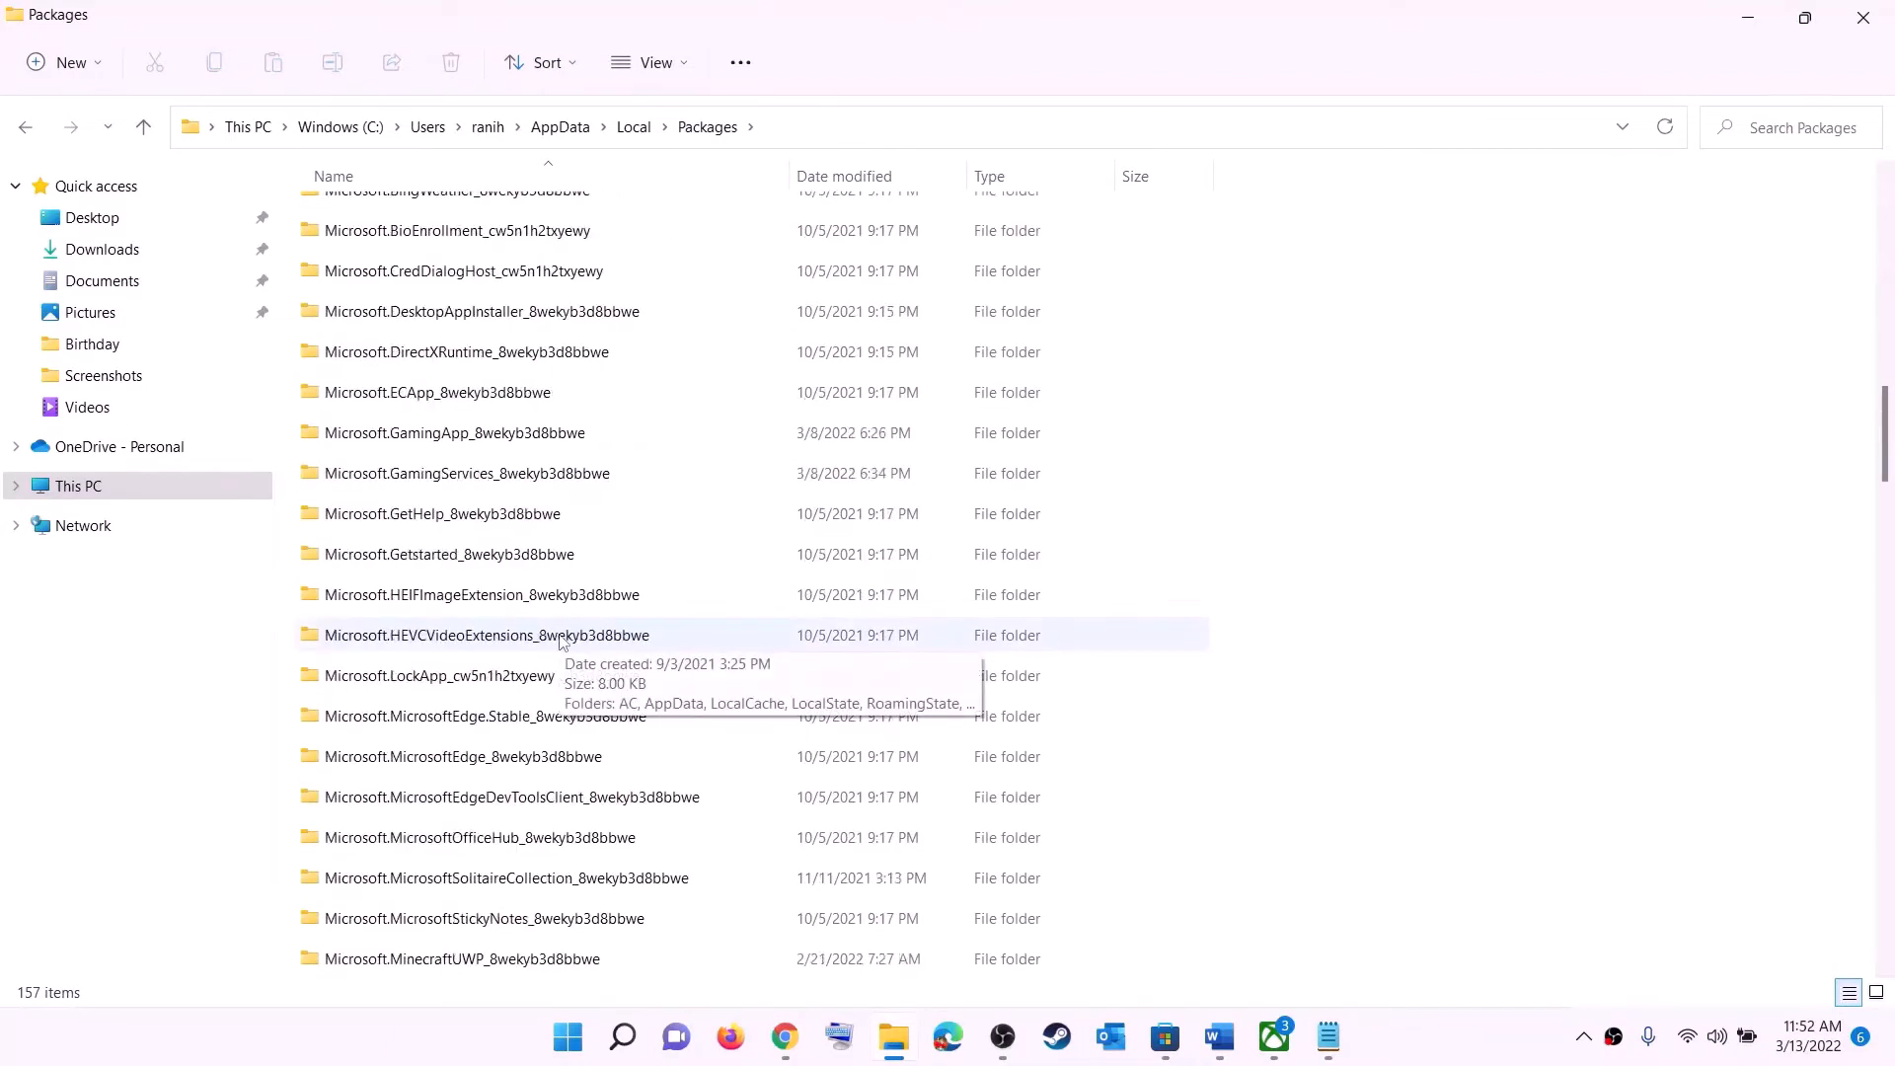
scroll(560, 641, "down", 15)
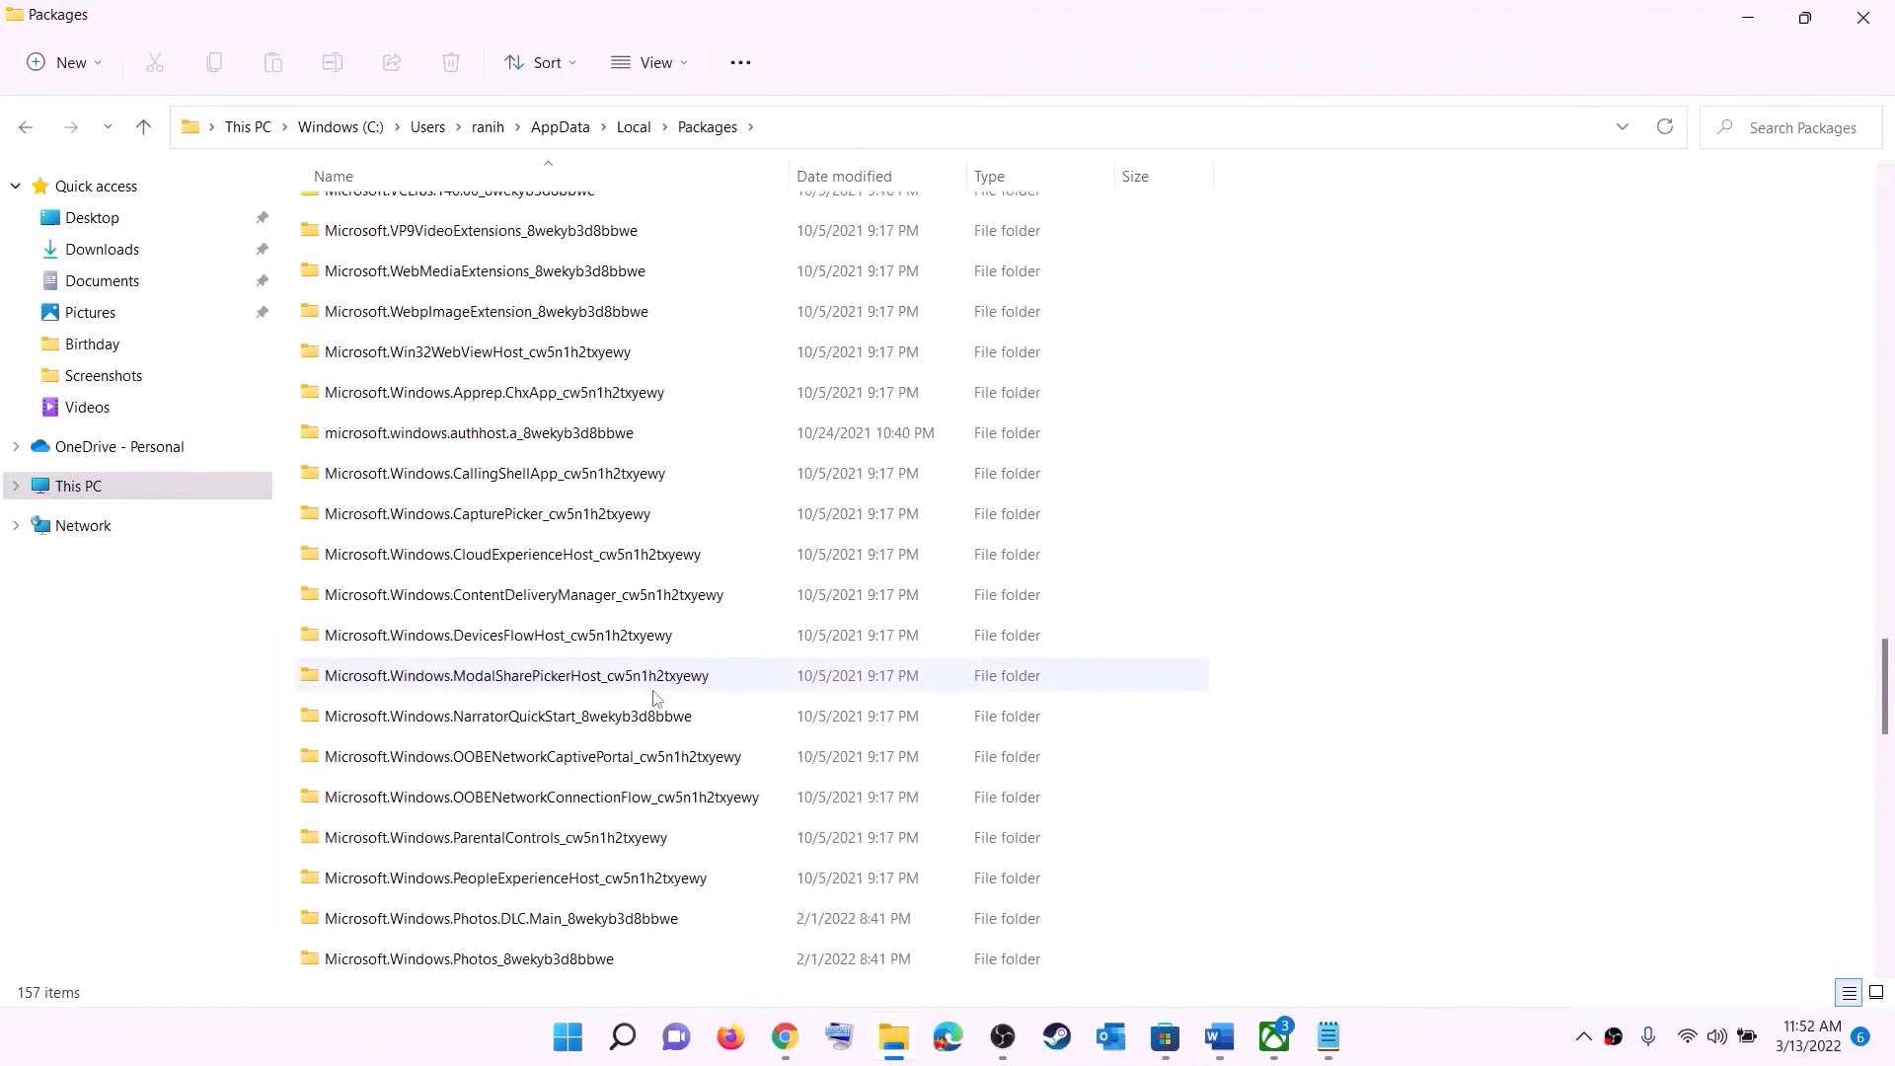
scroll(656, 697, "down", 6)
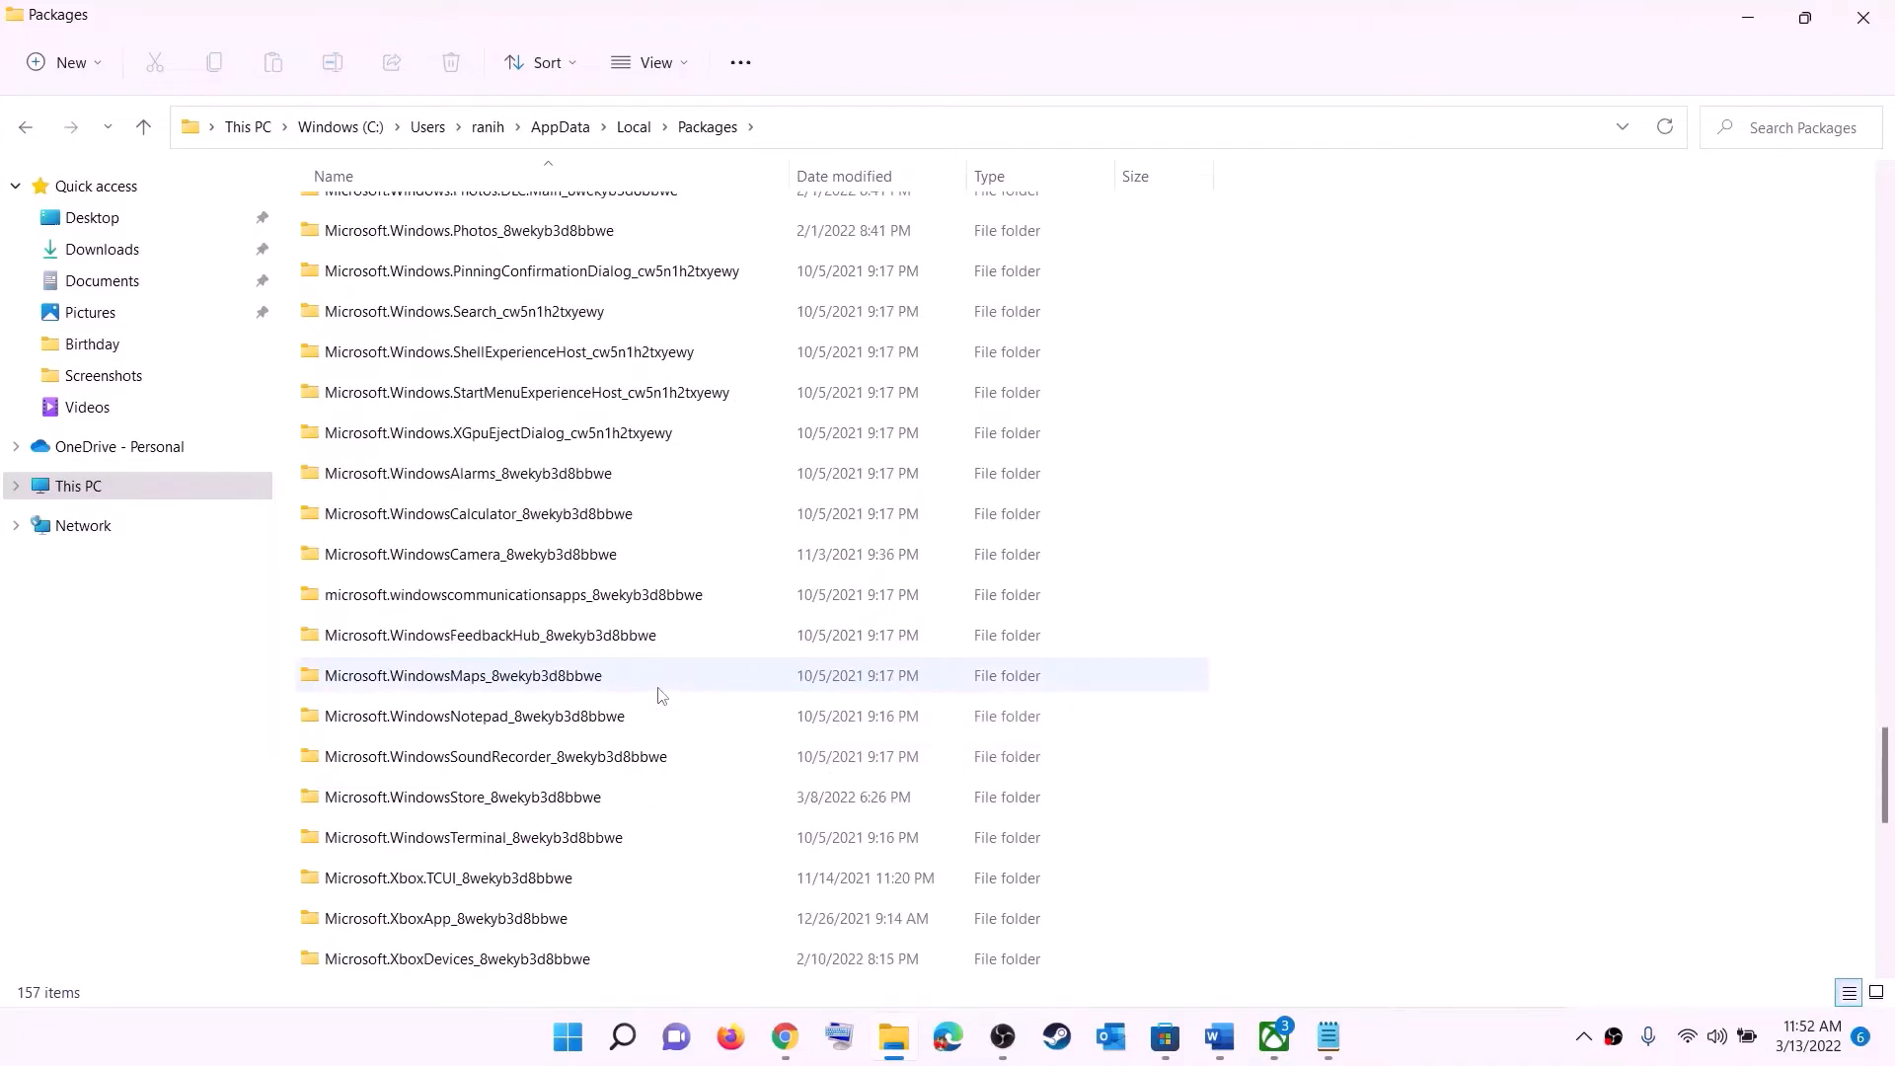
left_click(423, 802)
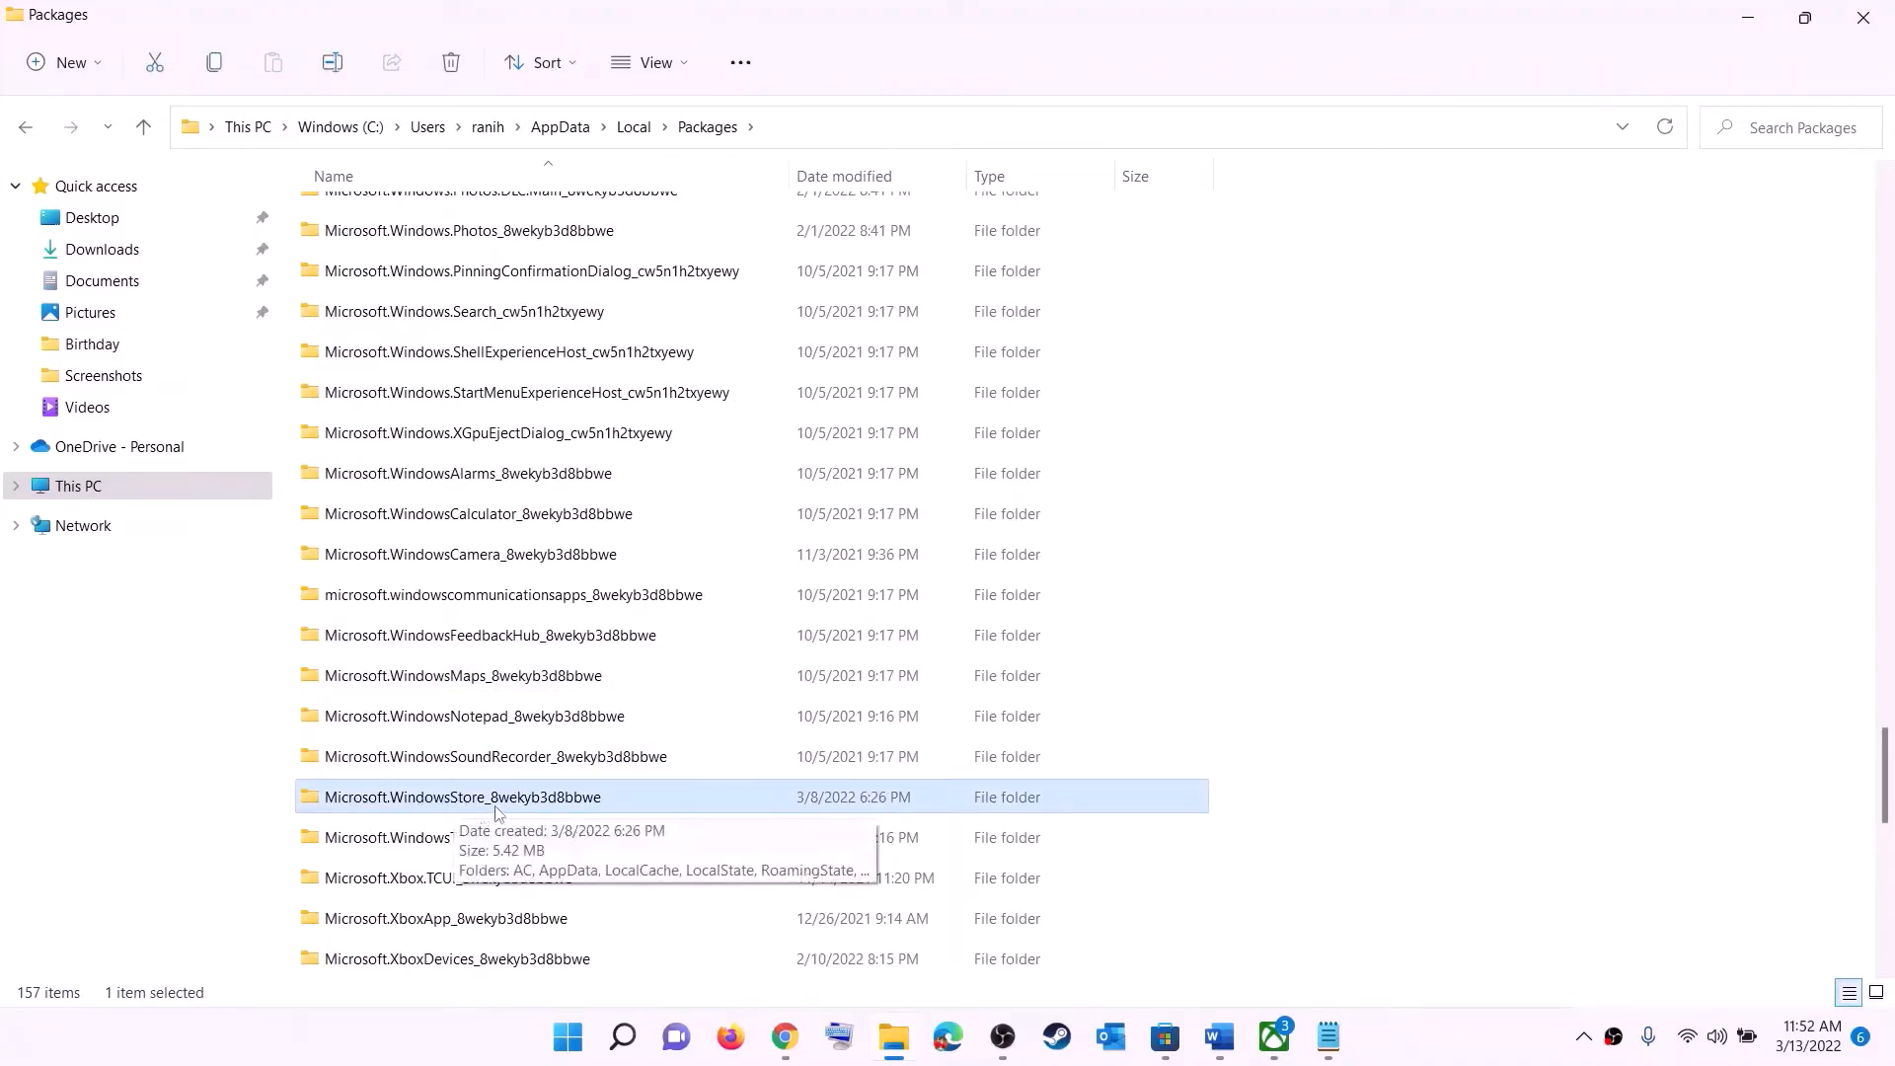
left_click(384, 802)
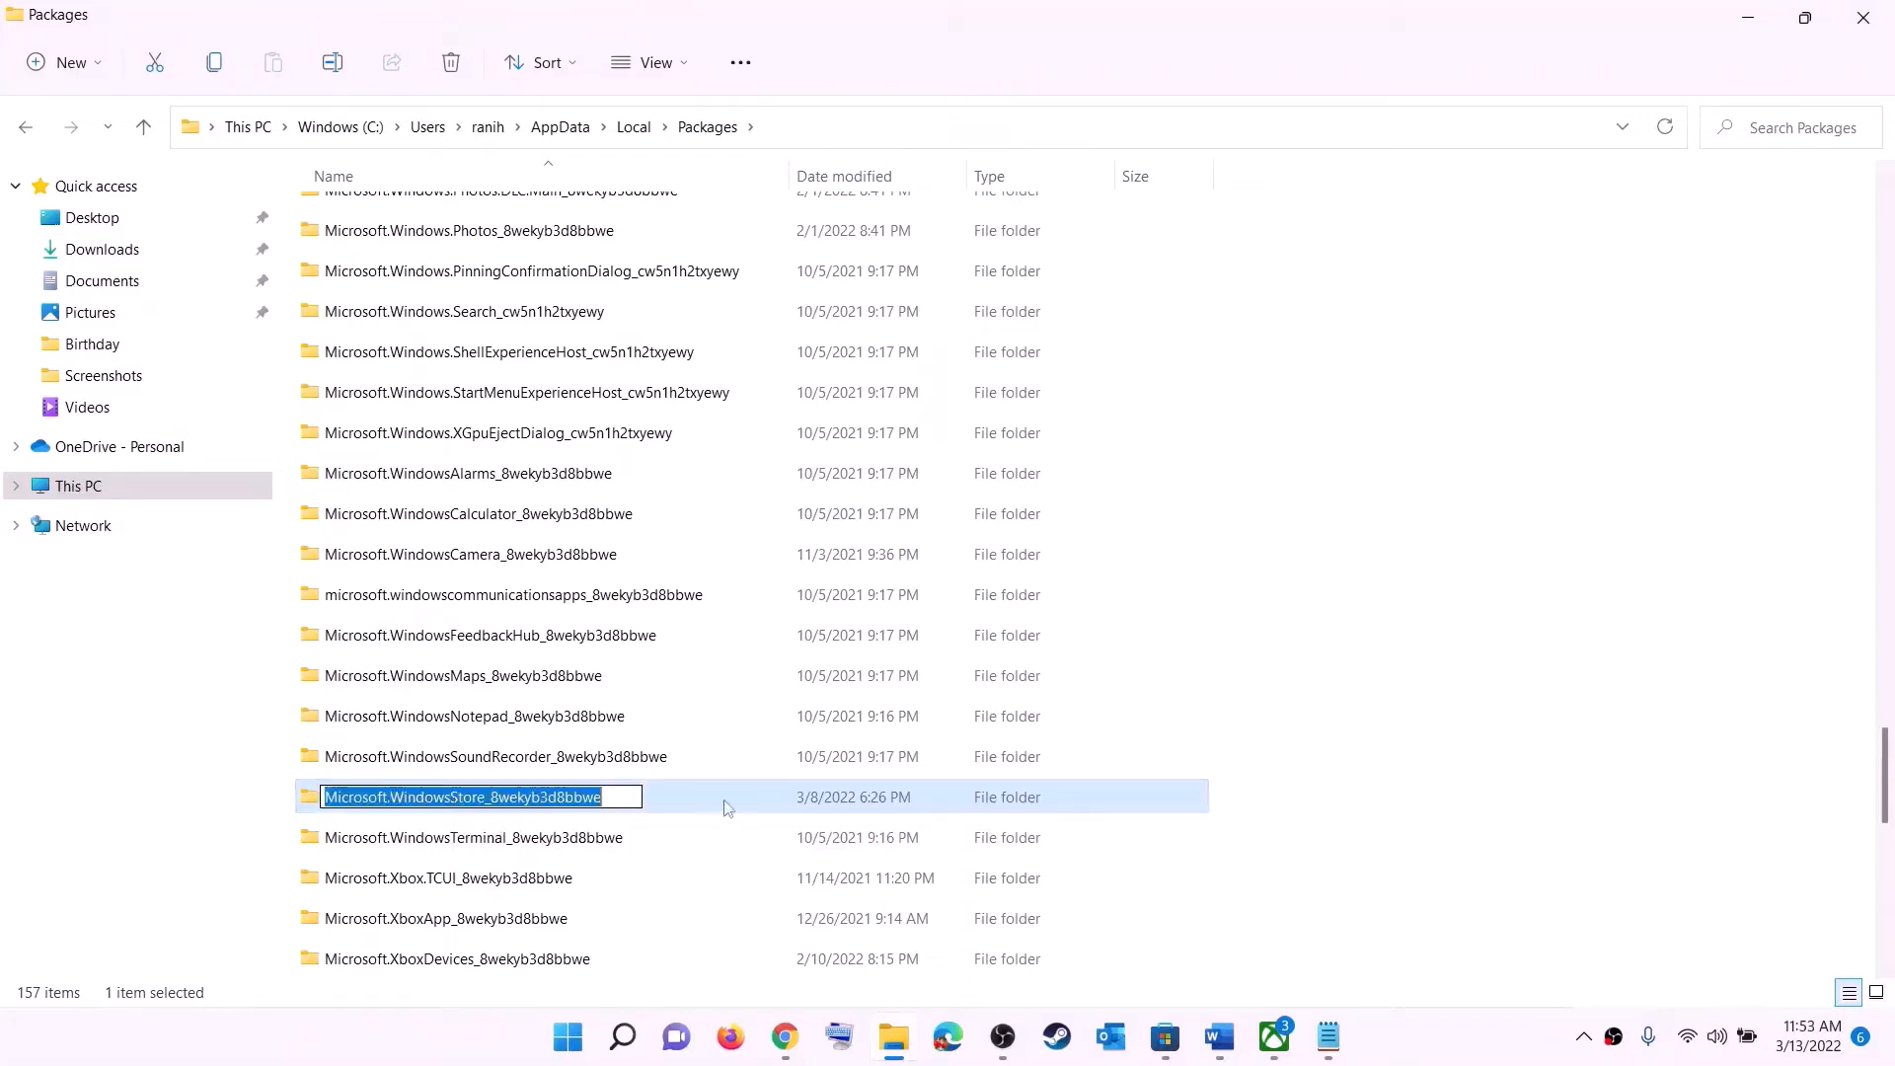
left_click(665, 802)
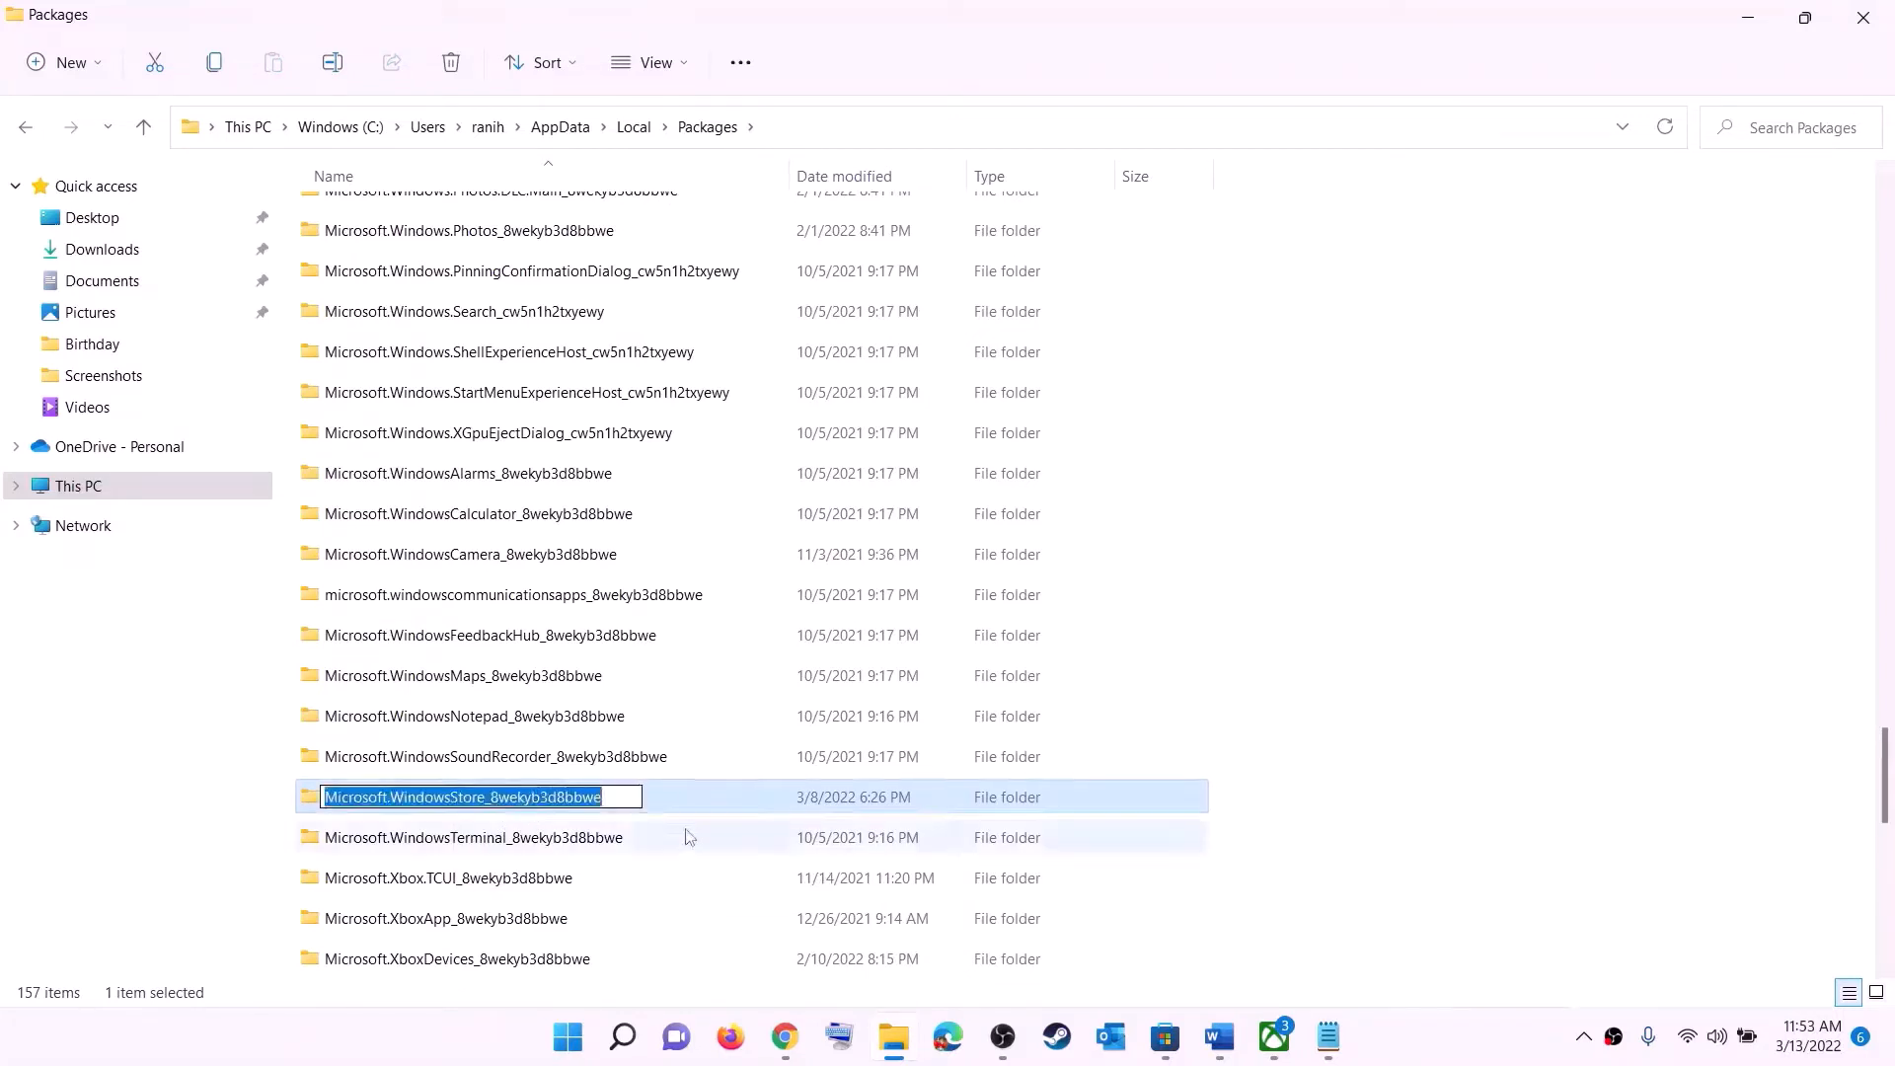
double_click(669, 804)
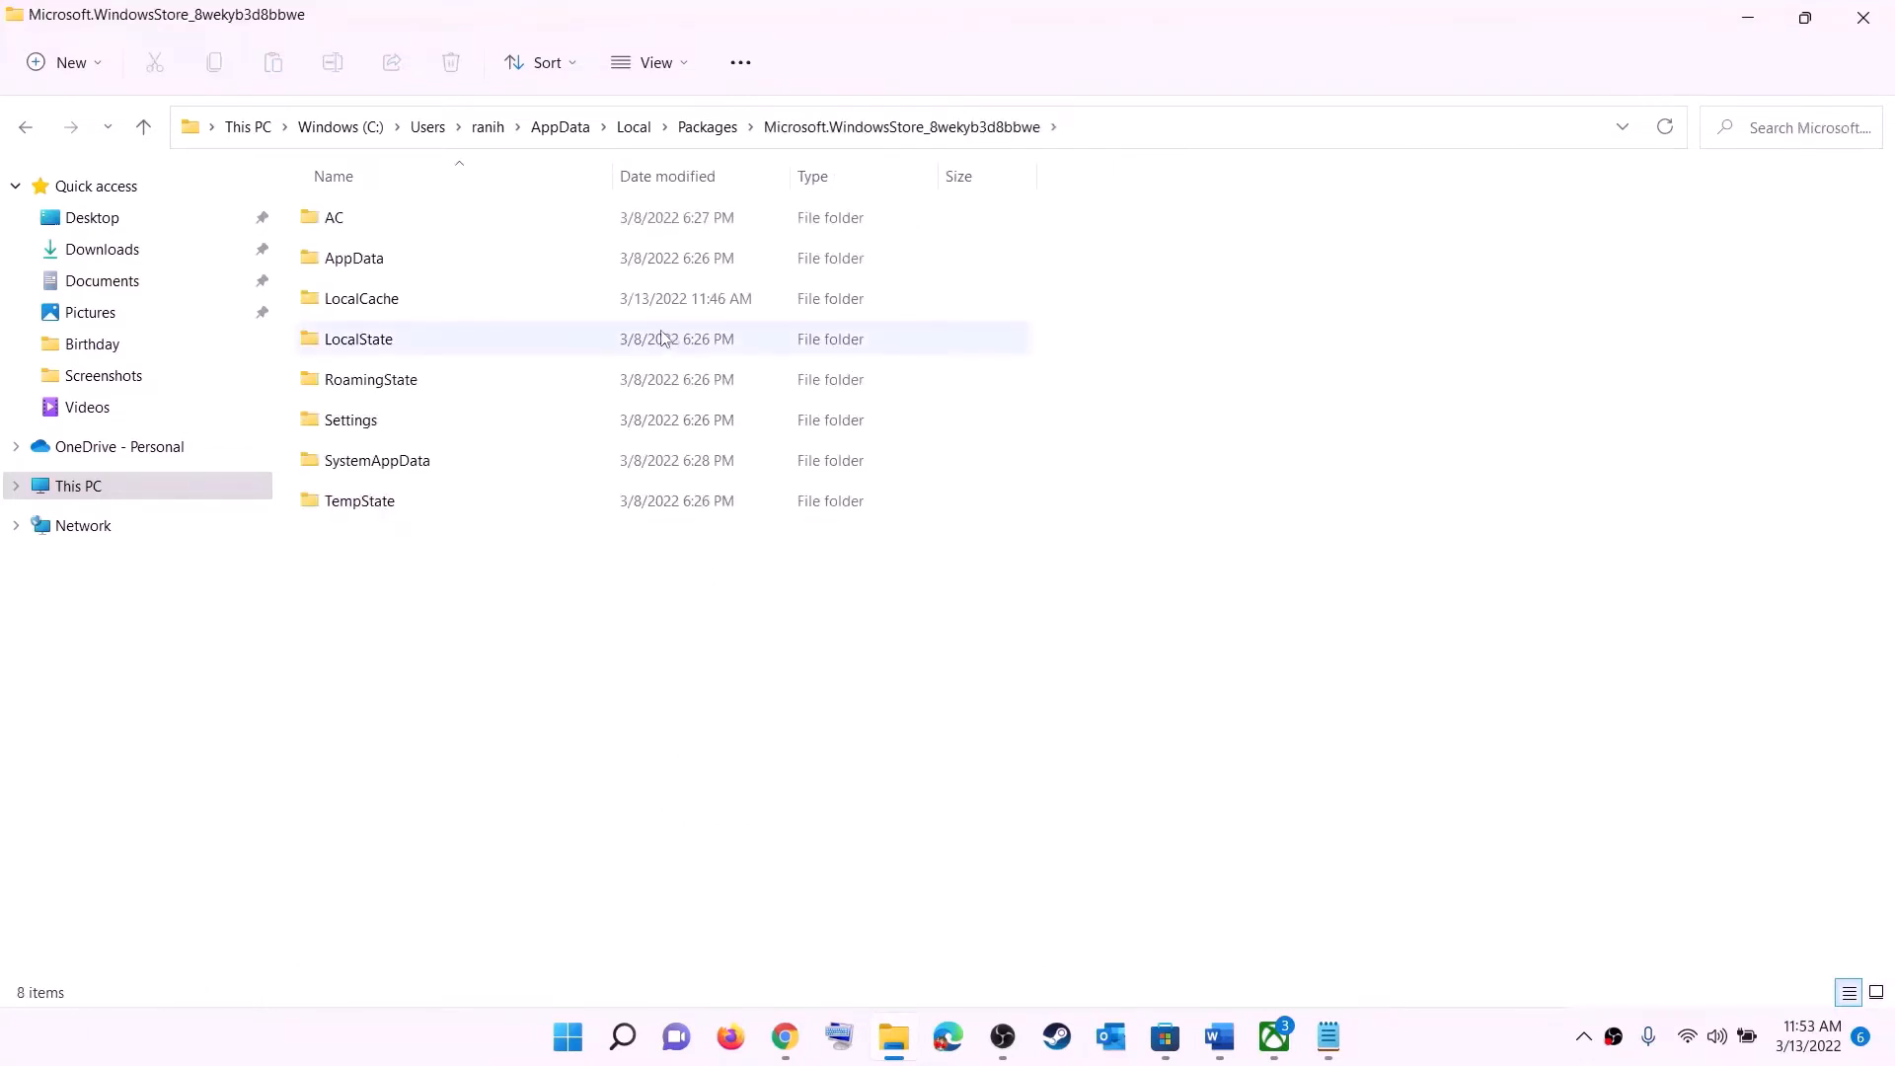
- Delete the LocalCache folder inside the Microsoft Store package folder
left_click(362, 302)
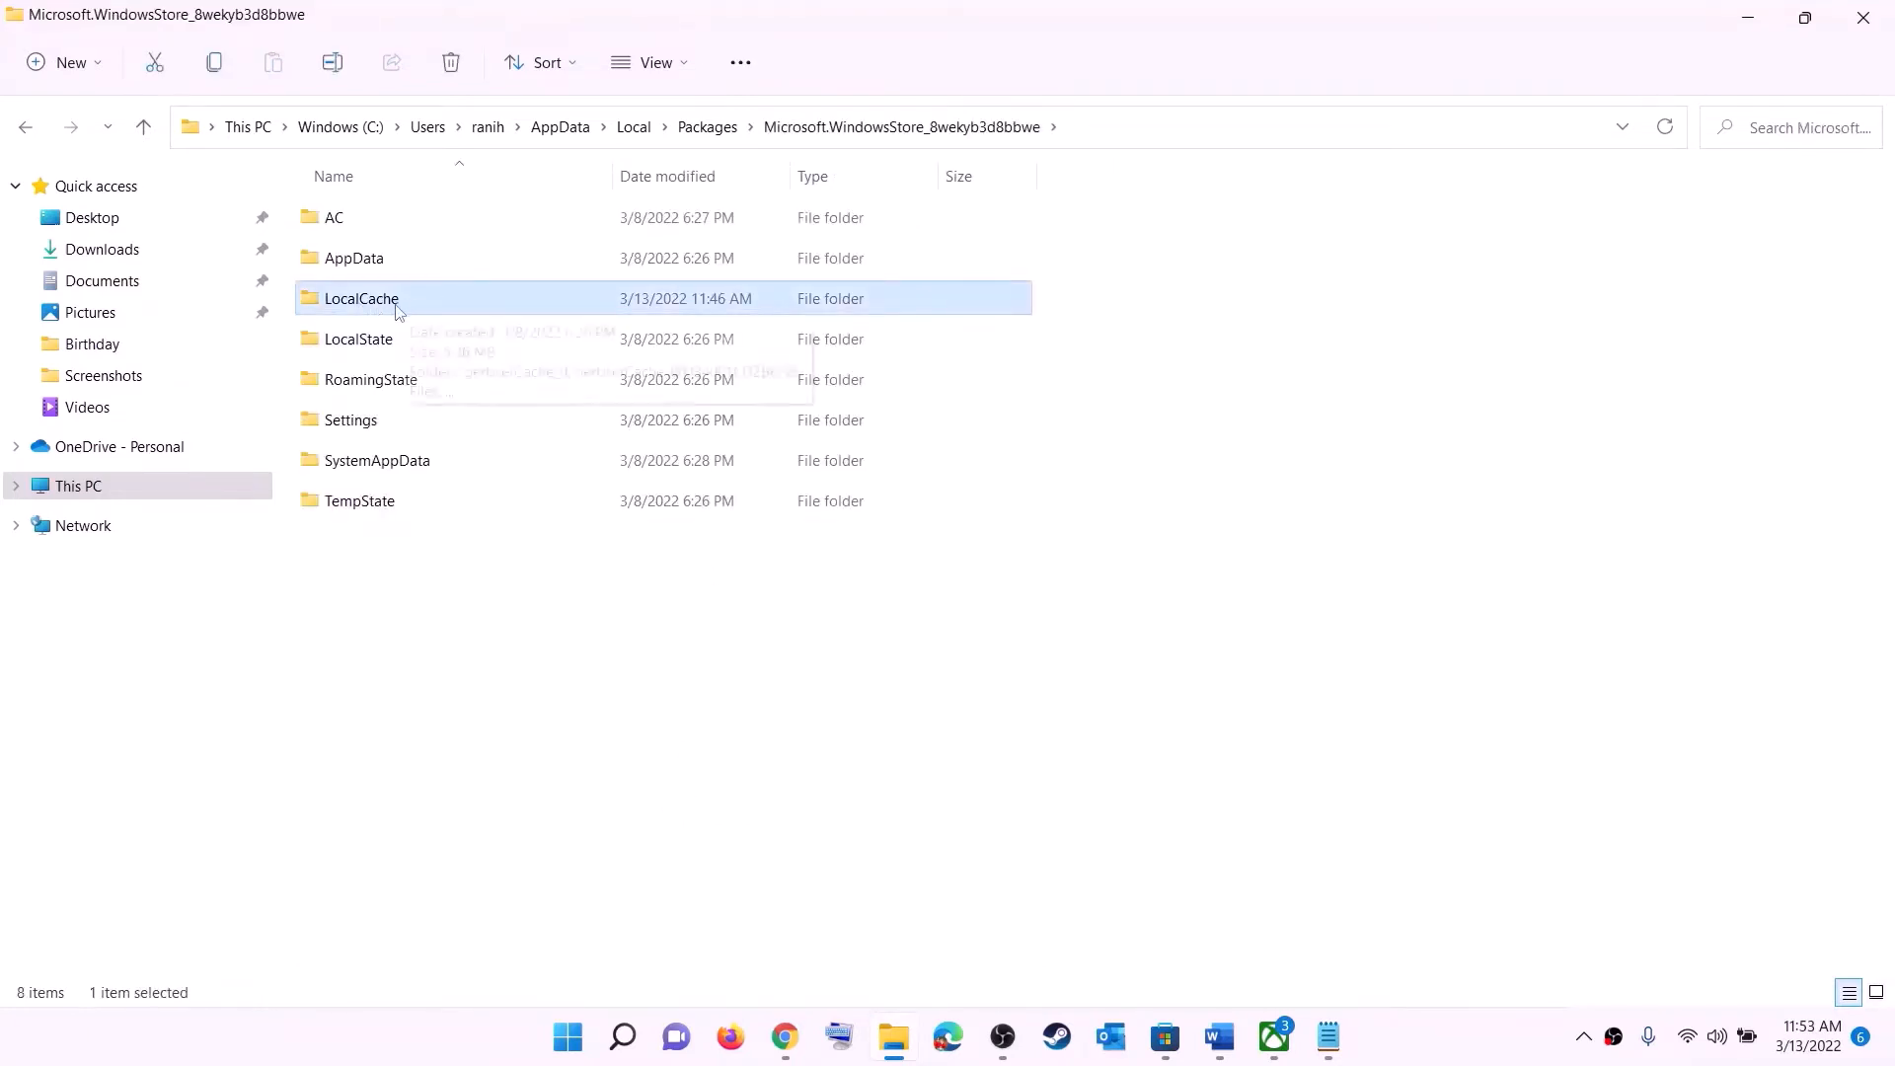
right_click(385, 310)
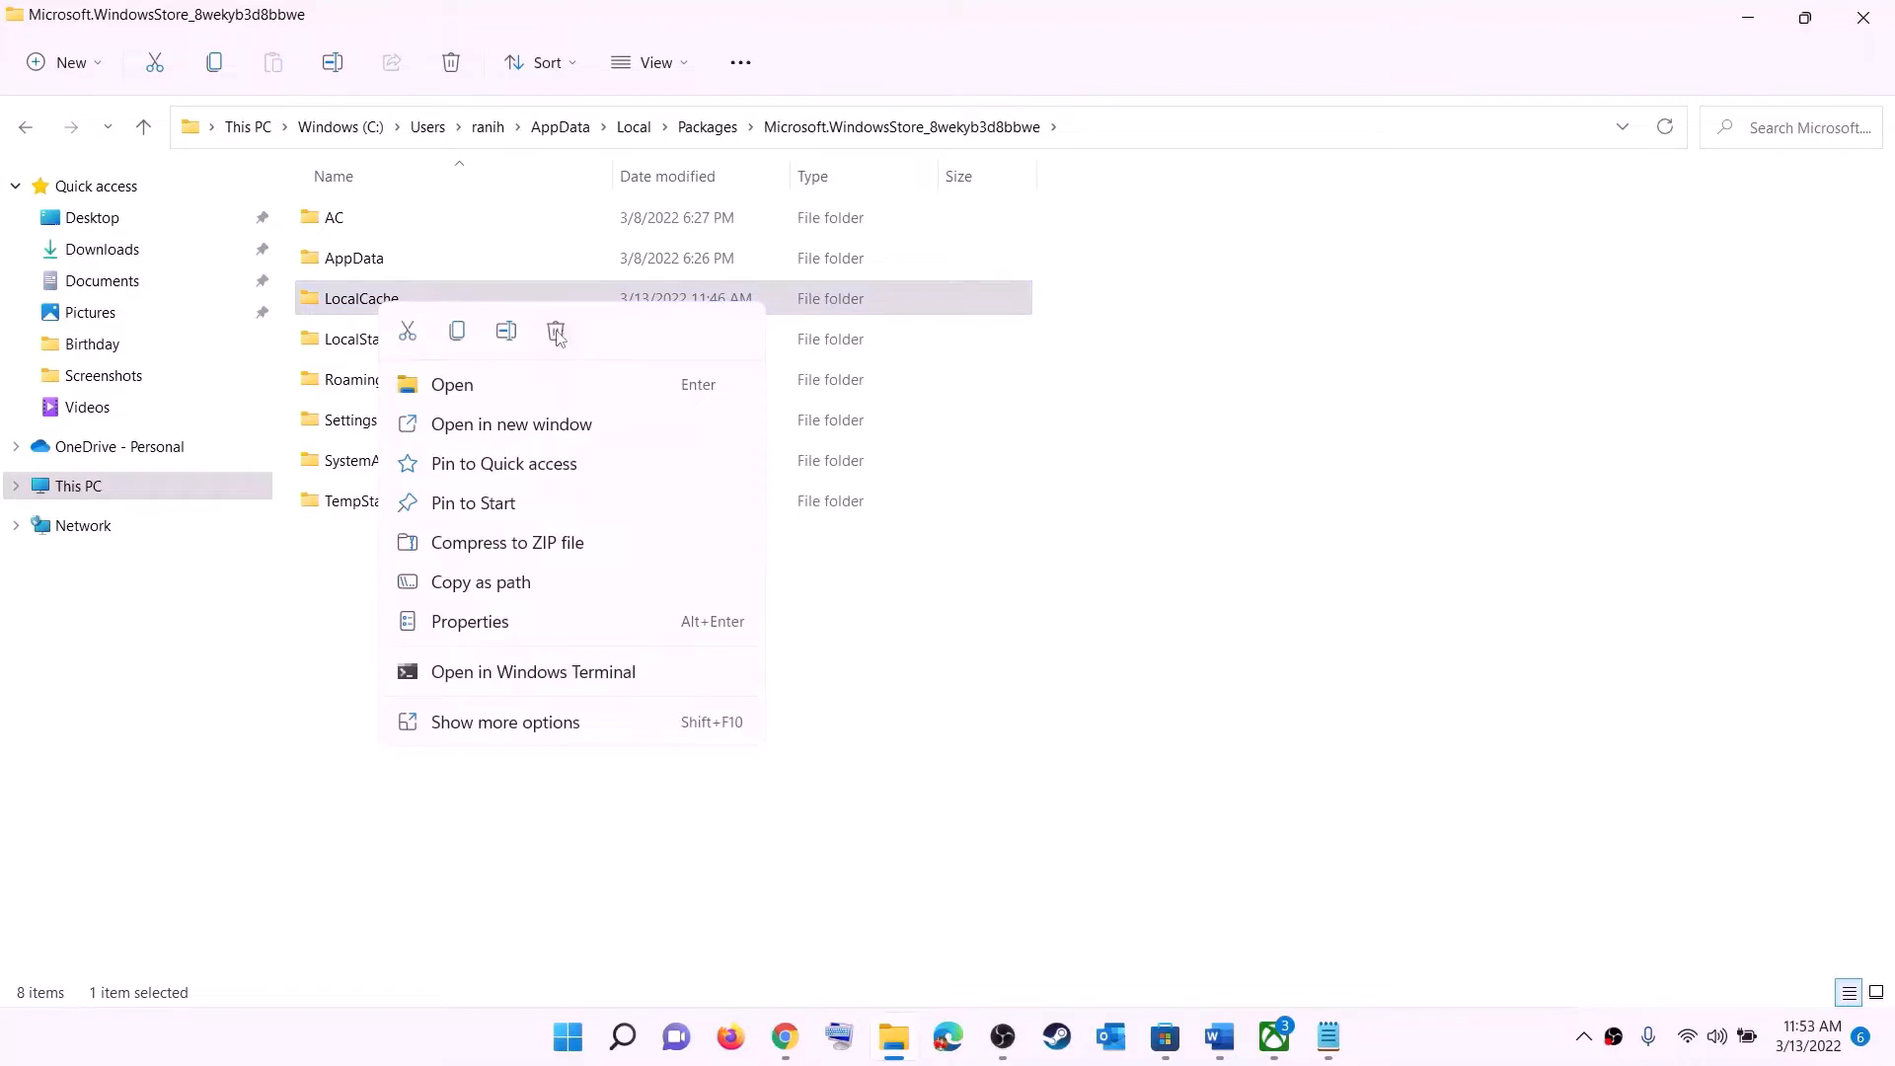
left_click(557, 333)
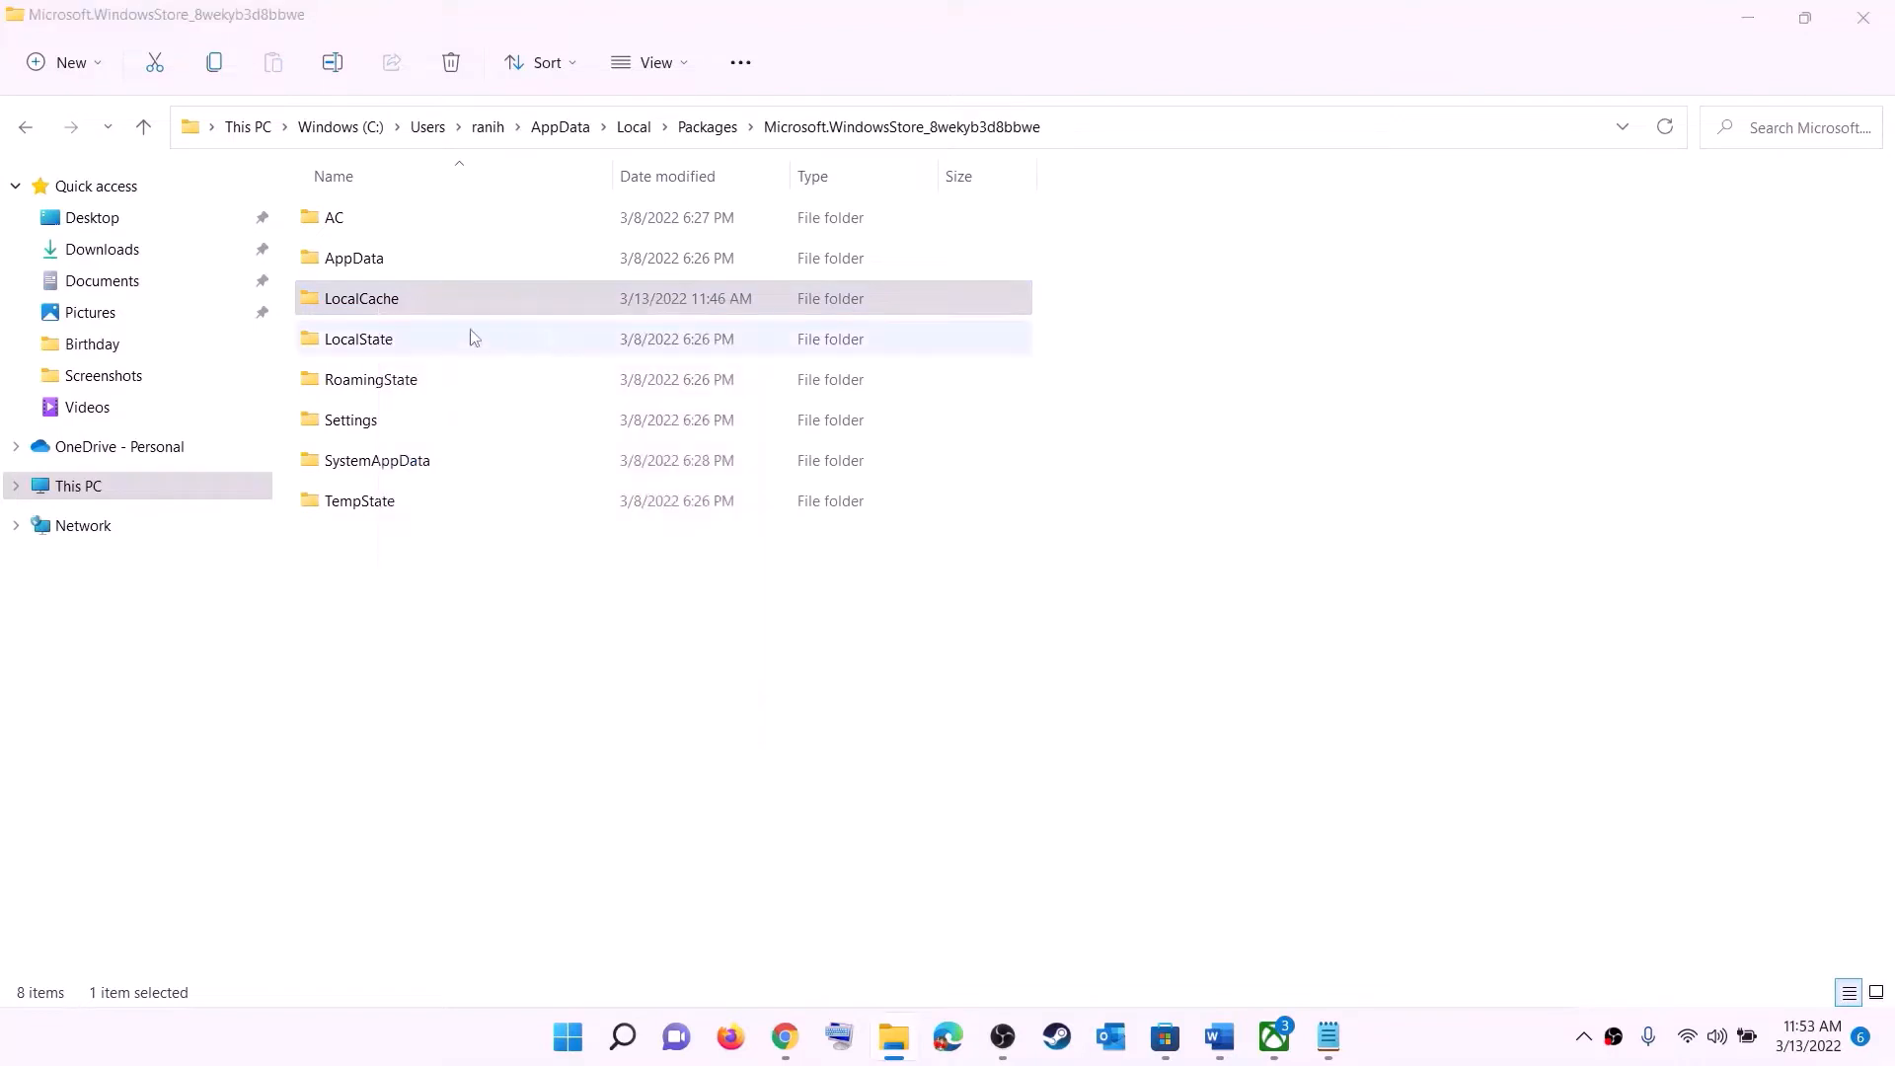
left_click(570, 1037)
left_click(1252, 954)
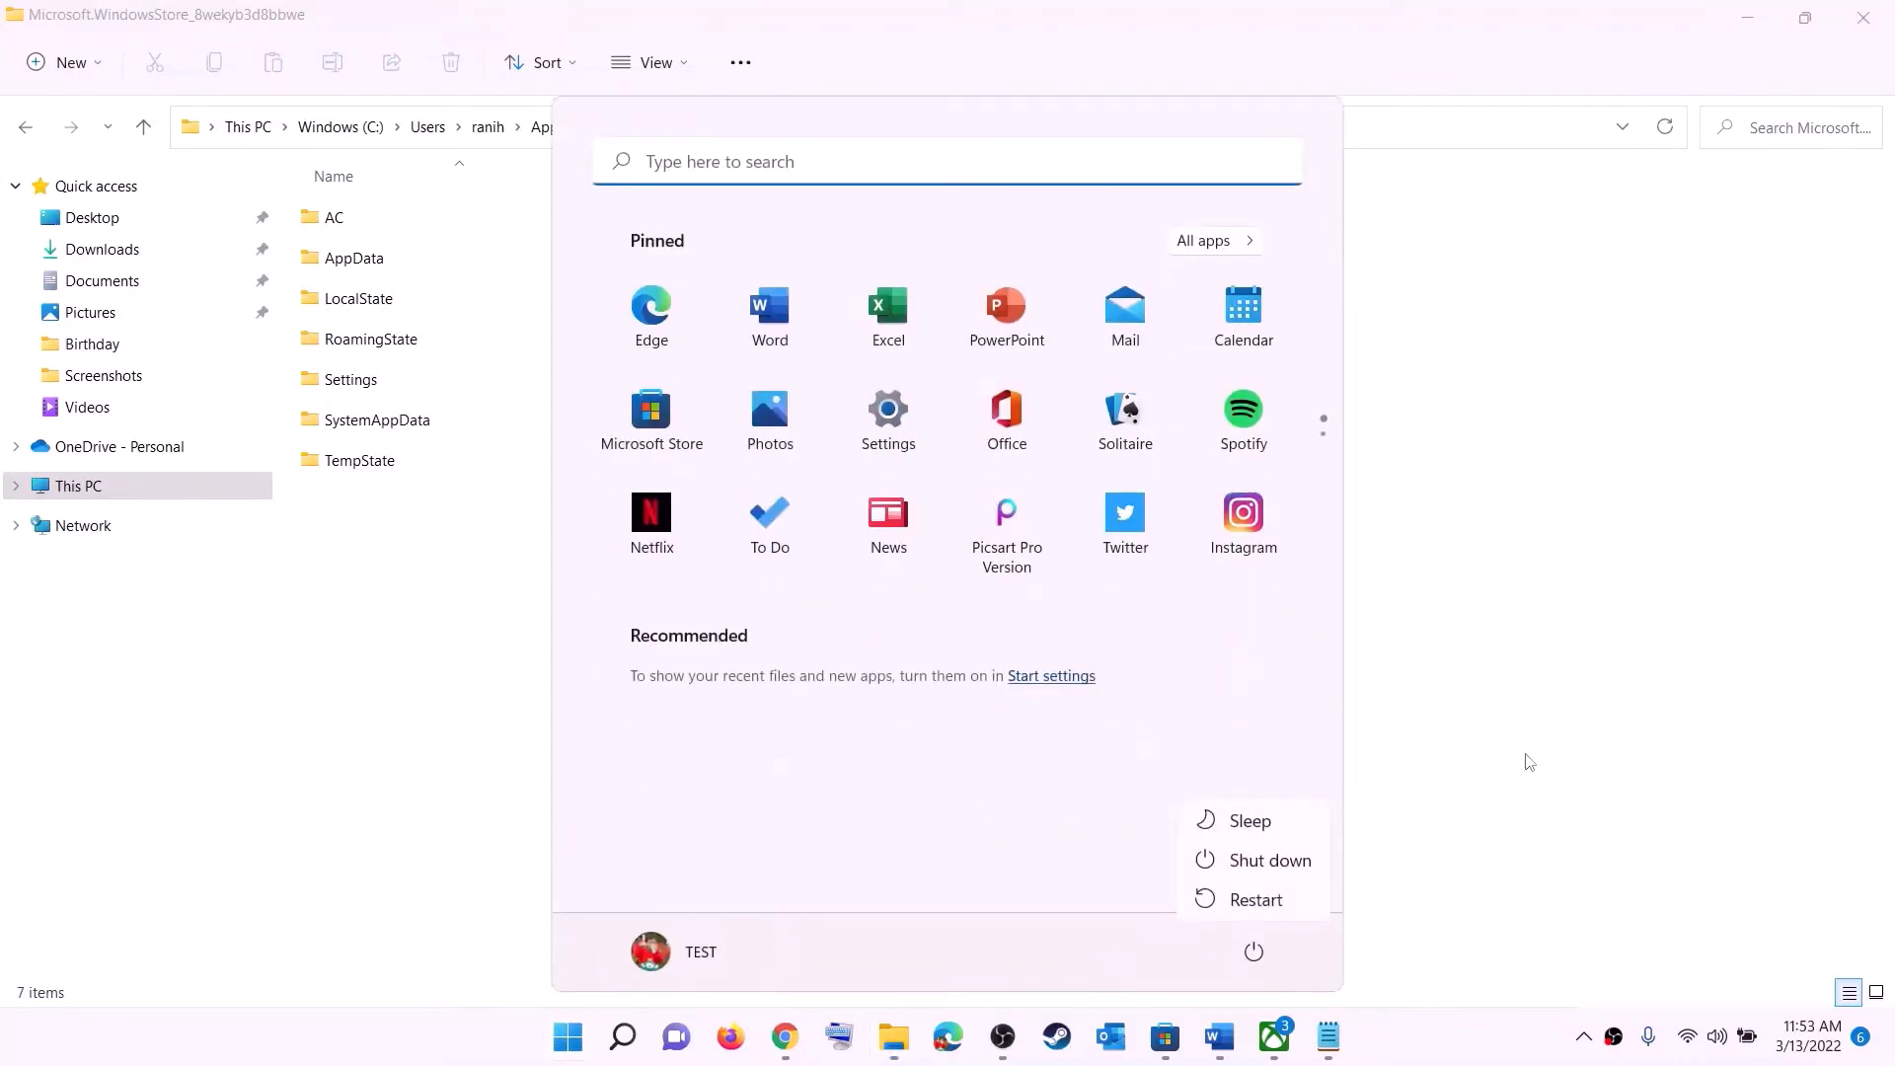
key("Escape")
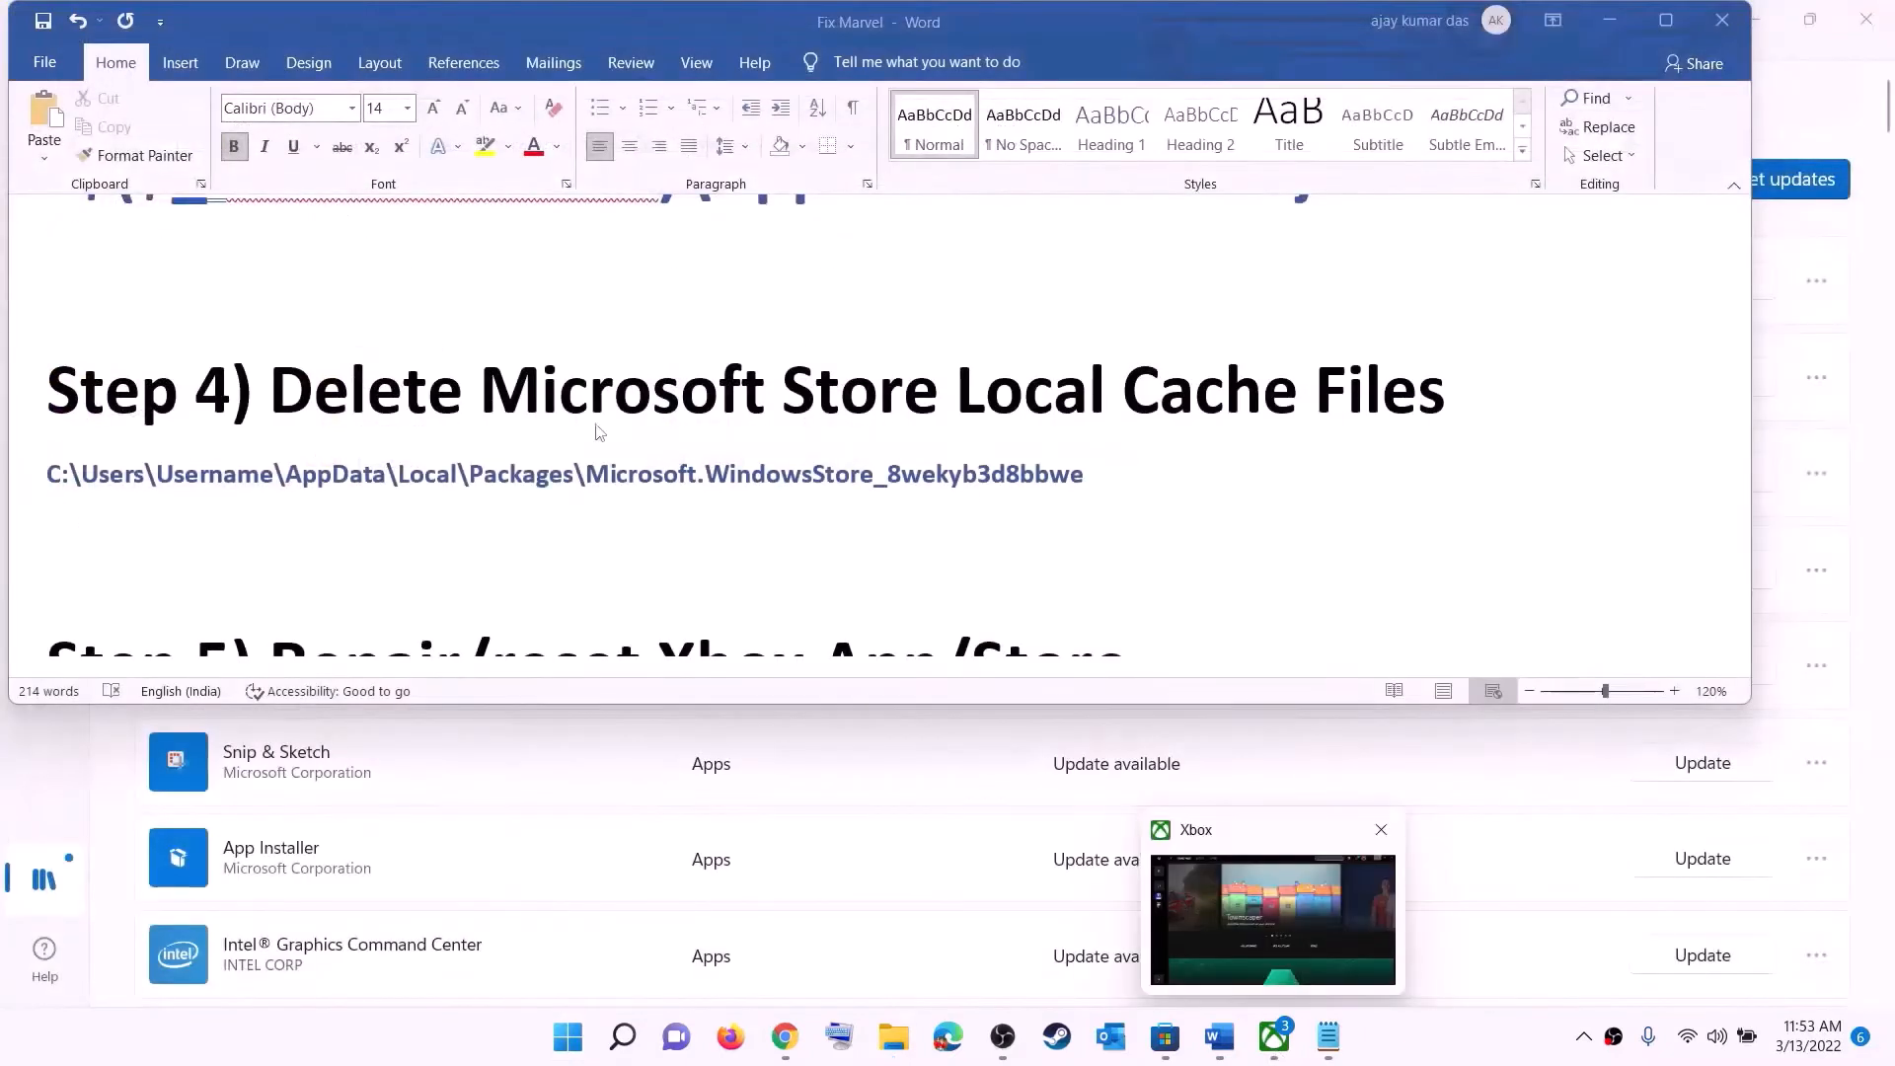
- Review Step 5, Repair/reset Xbox App/Store, in the troubleshooting document
scroll(722, 491, "down", 3)
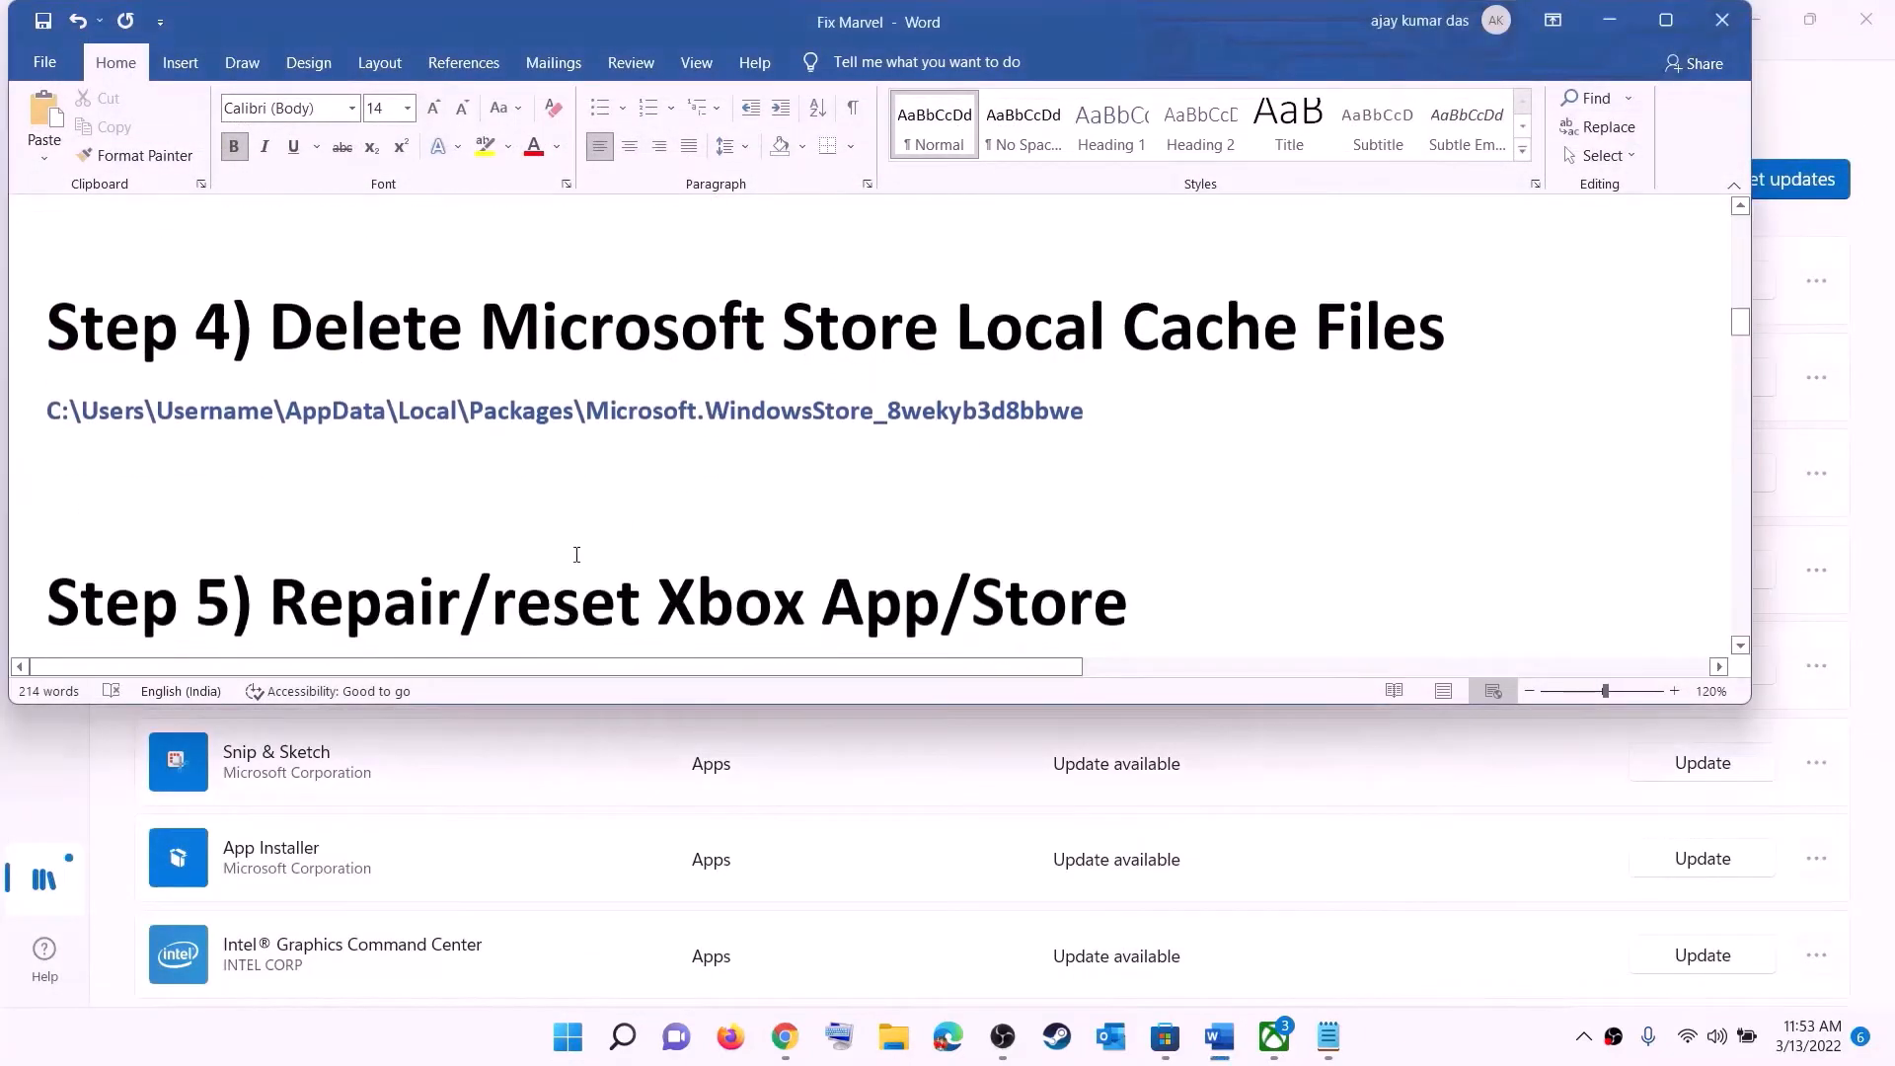
scroll(594, 508, "up", 2)
left_click_drag(630, 511, 1170, 523)
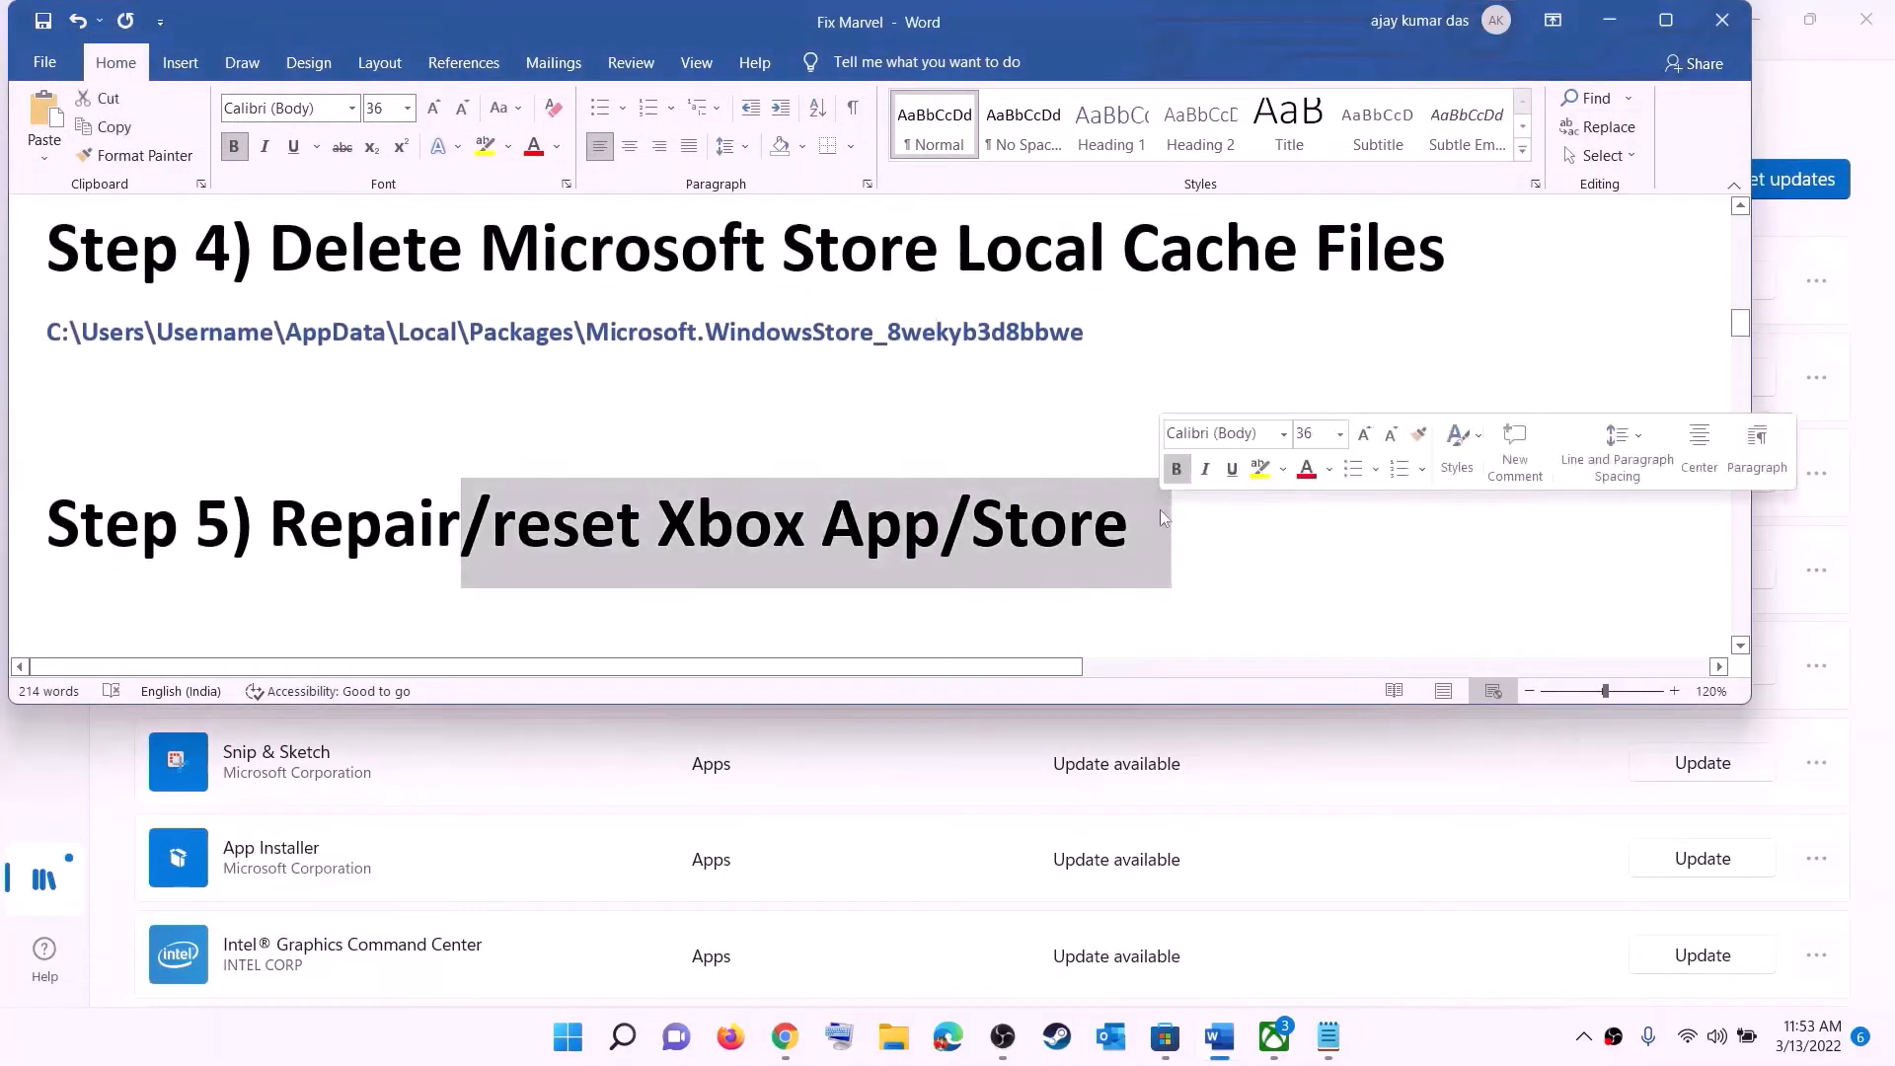
- Open the Xbox app's settings from Start search, then repair it and reset it, confirming the reset
left_click(566, 1039)
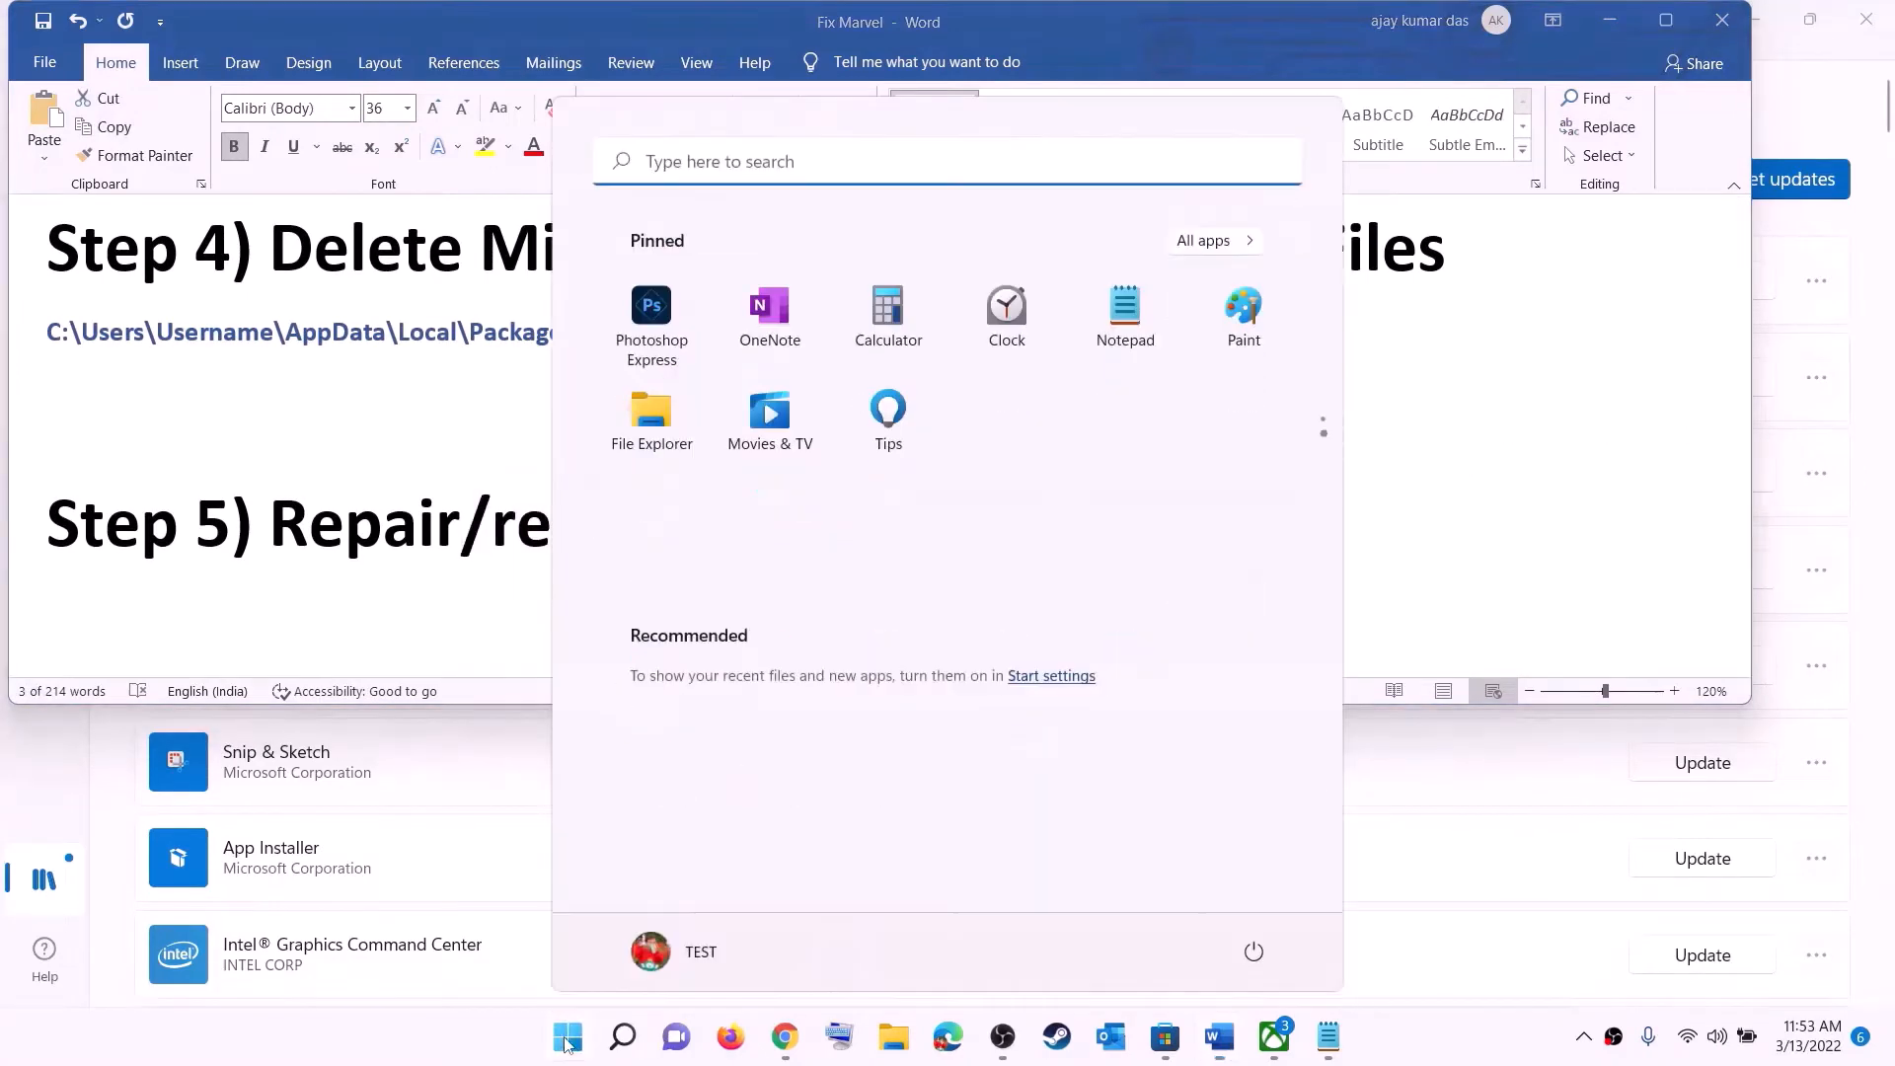
type("xbox")
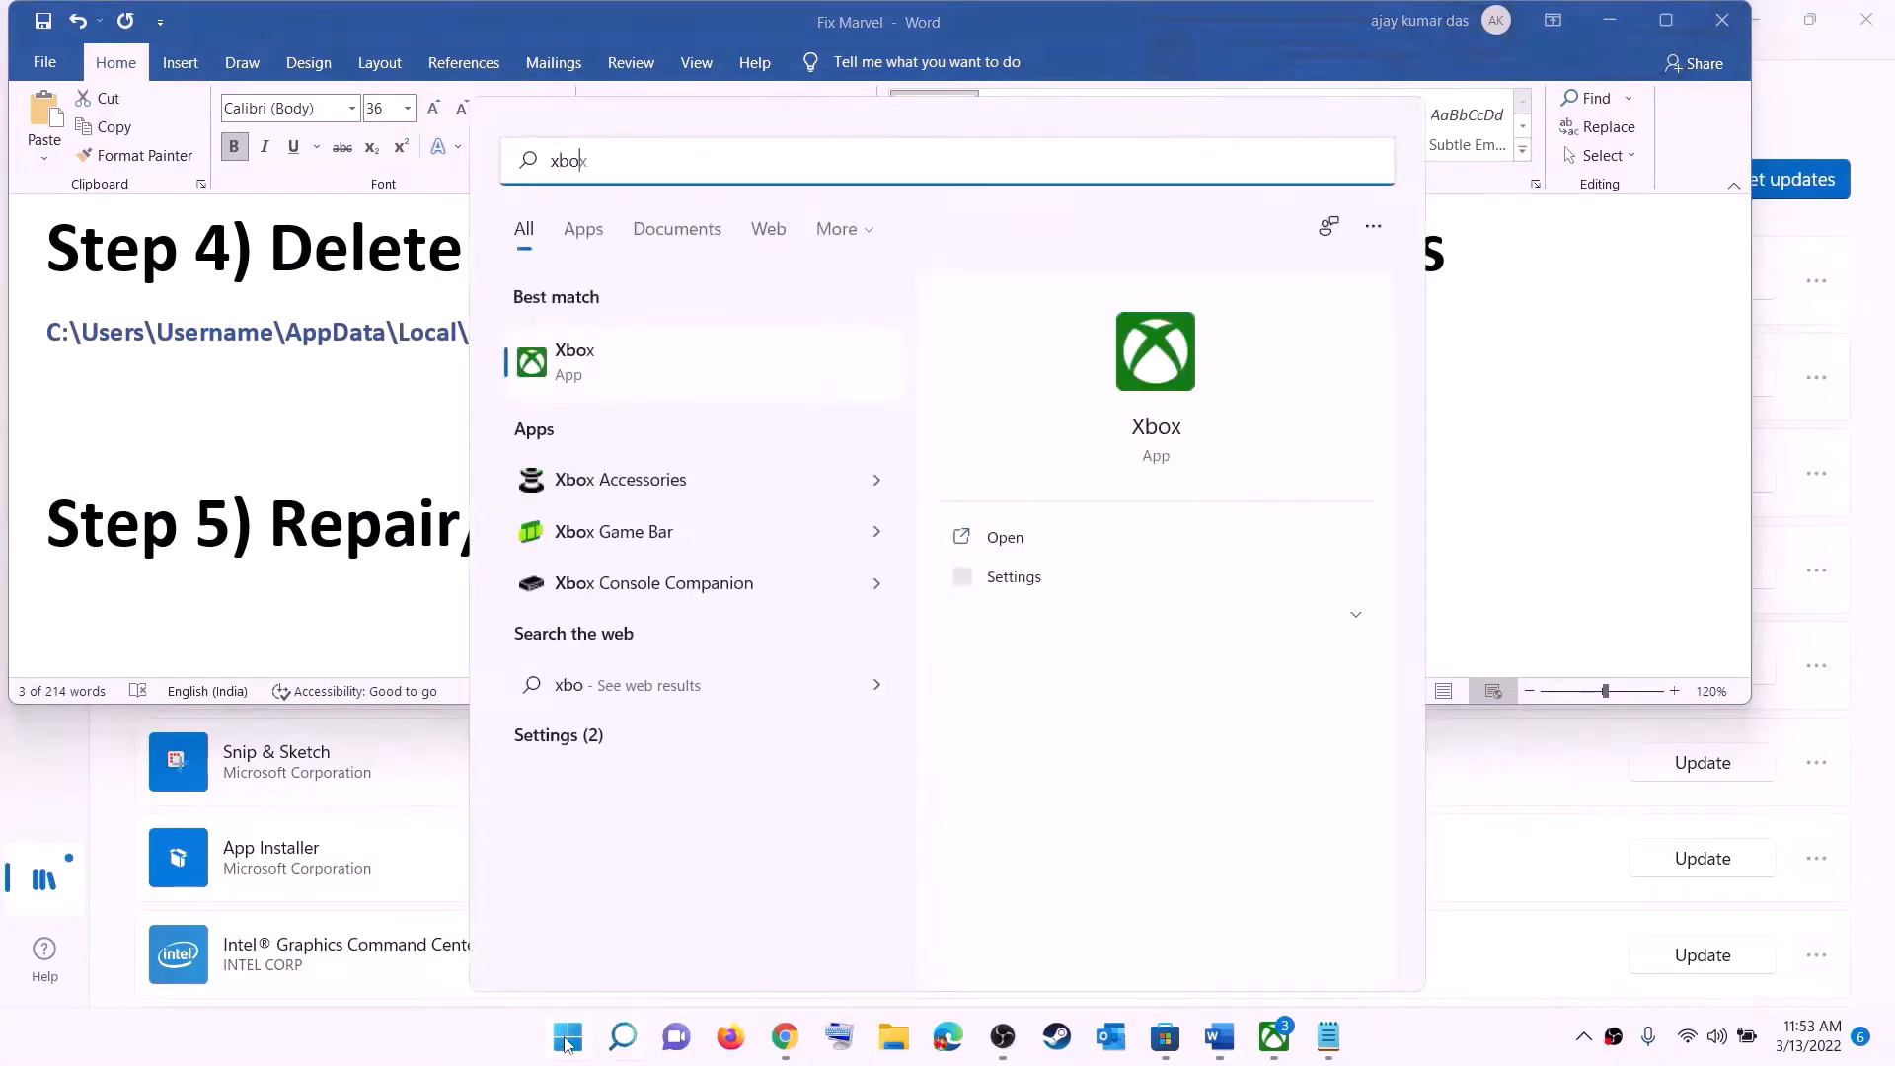
right_click(593, 370)
left_click(711, 489)
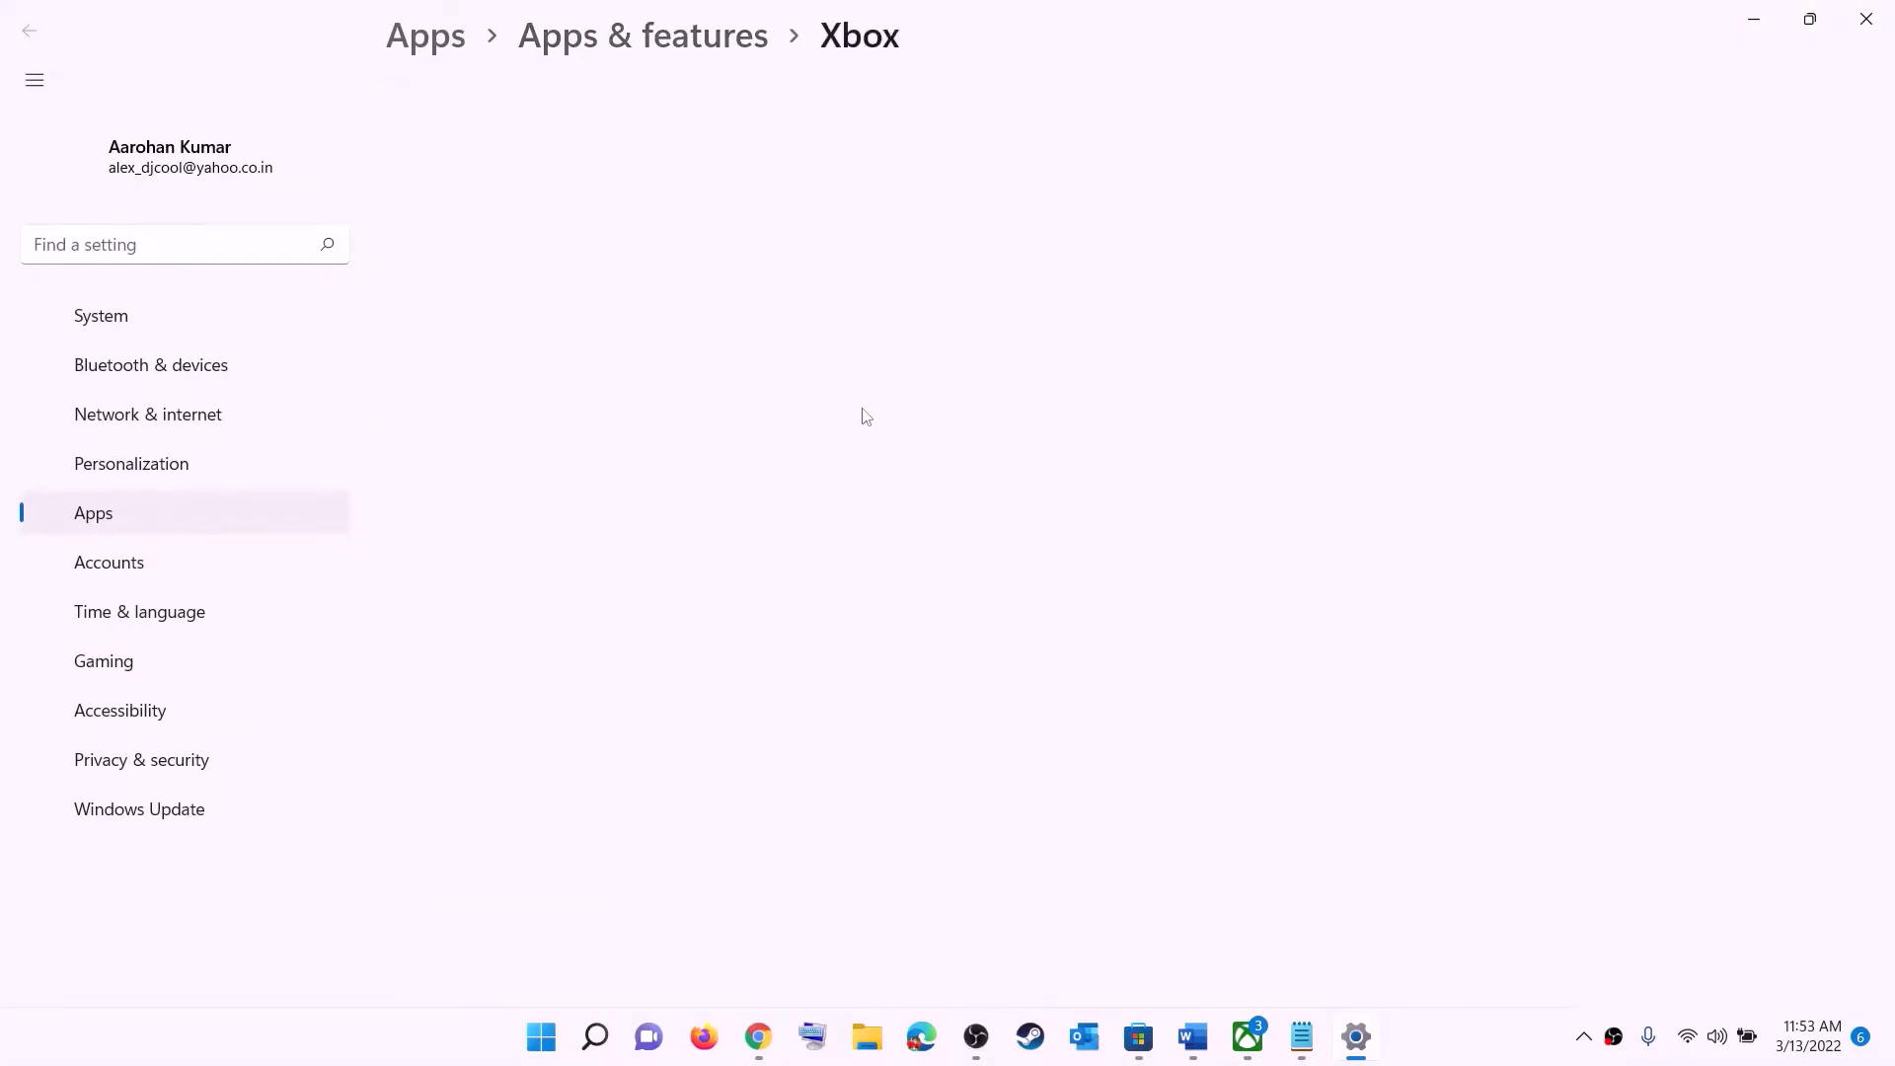
scroll(807, 527, "down", 10)
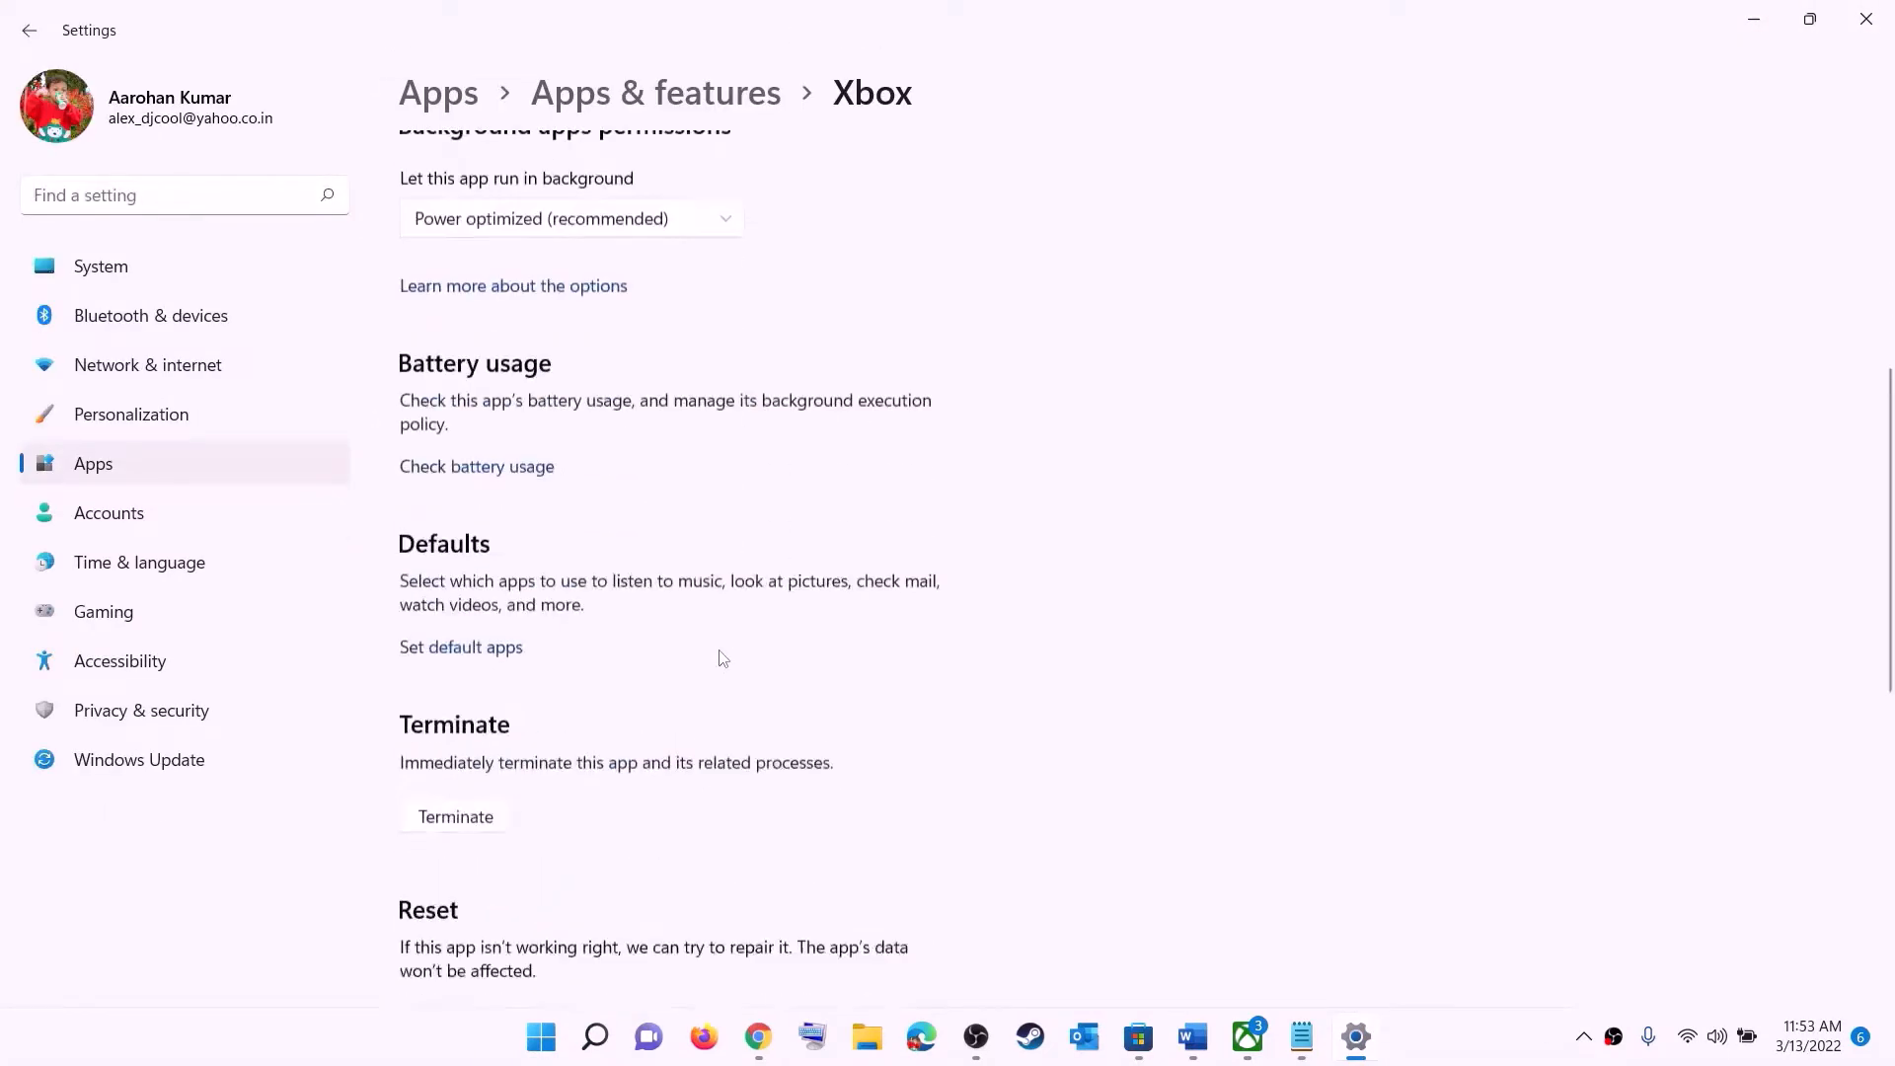
left_click(456, 424)
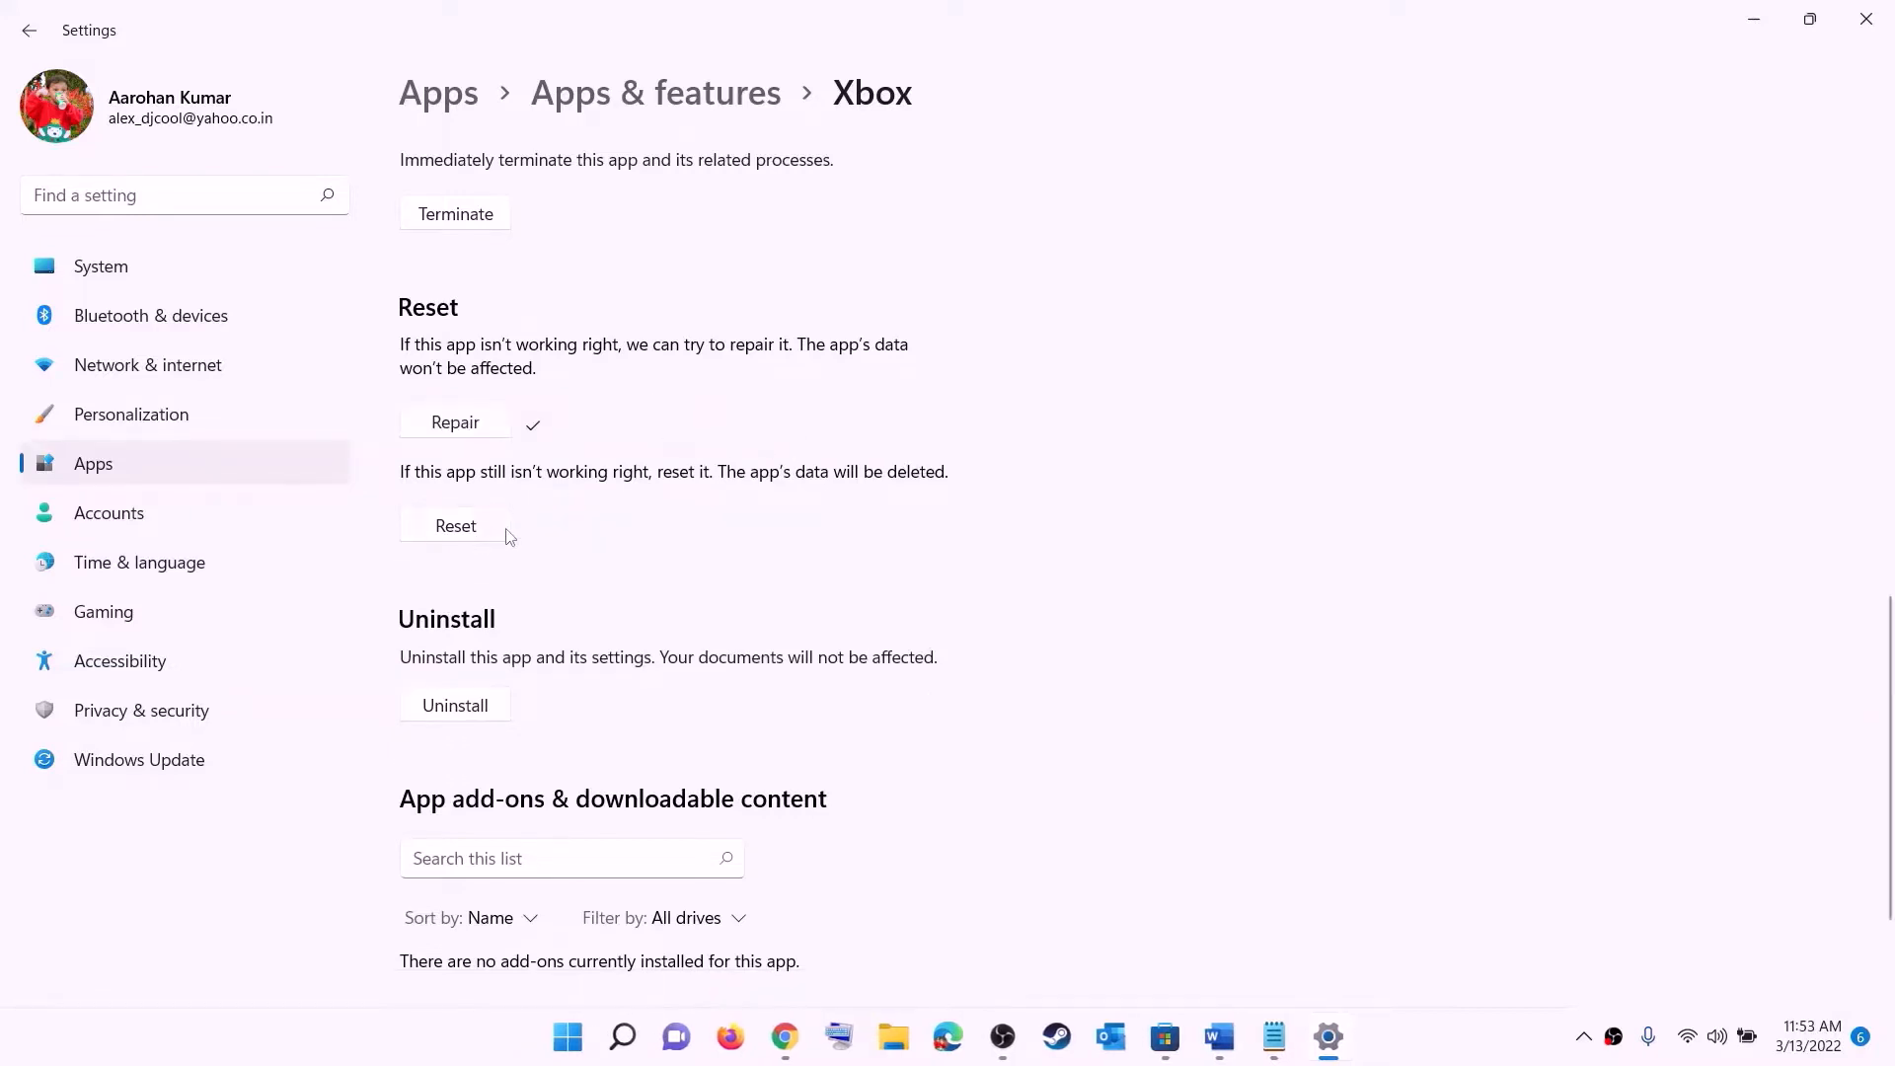
left_click(454, 534)
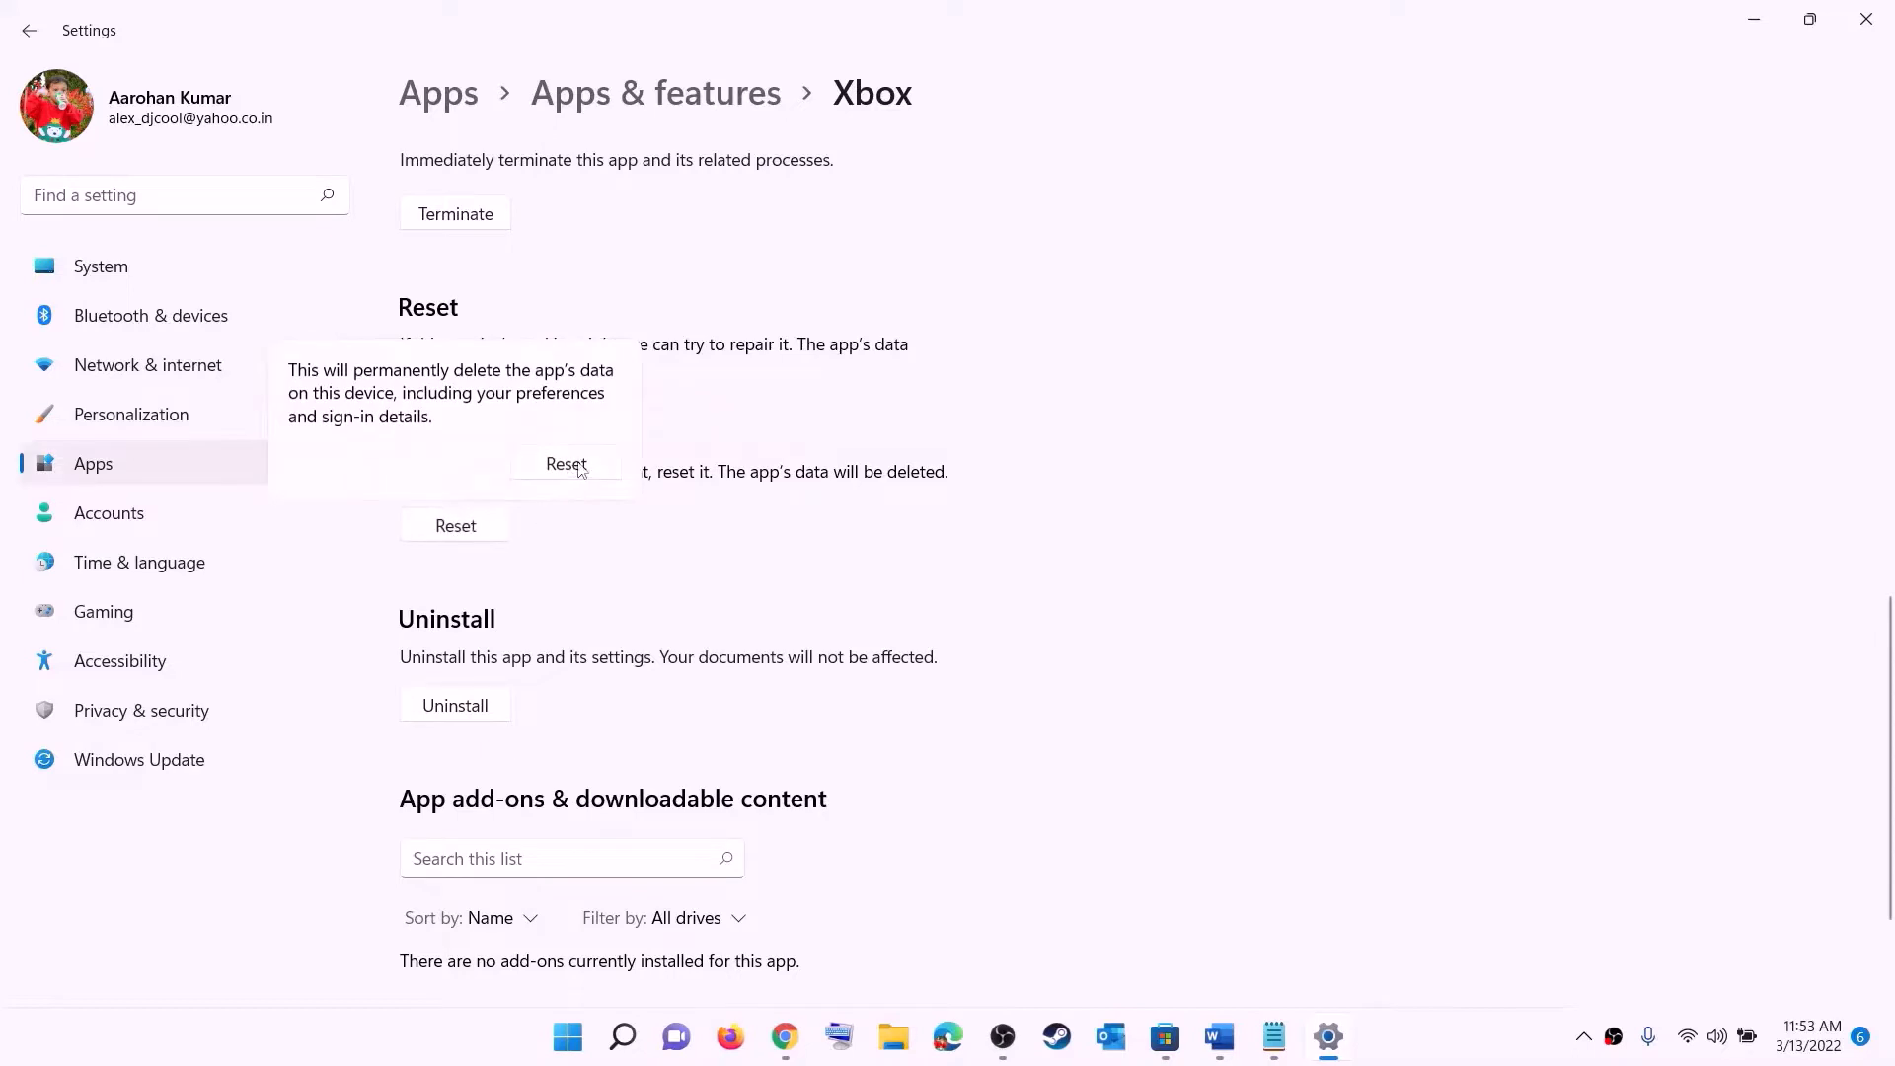
left_click(567, 464)
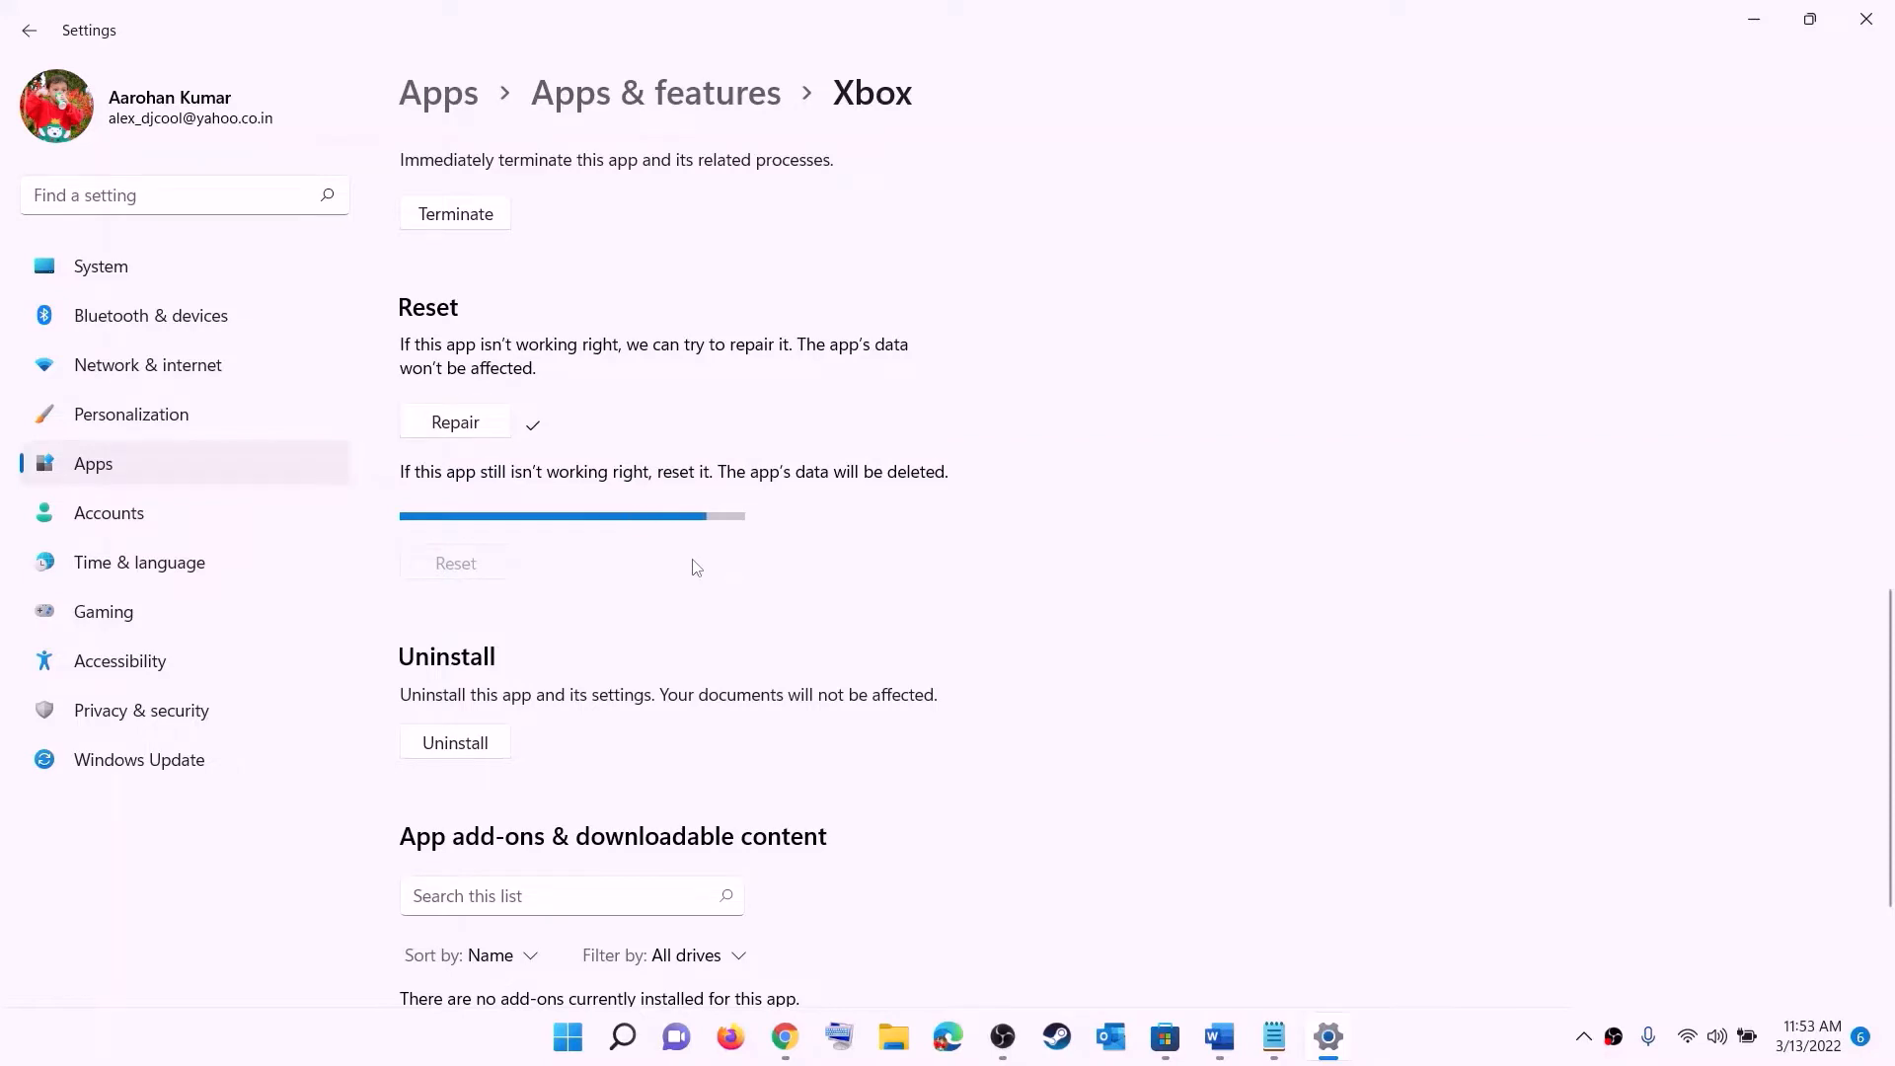
- Open the Microsoft Store app's settings from Start search, then repair it and reset it, confirming the reset
left_click(567, 1044)
type("s")
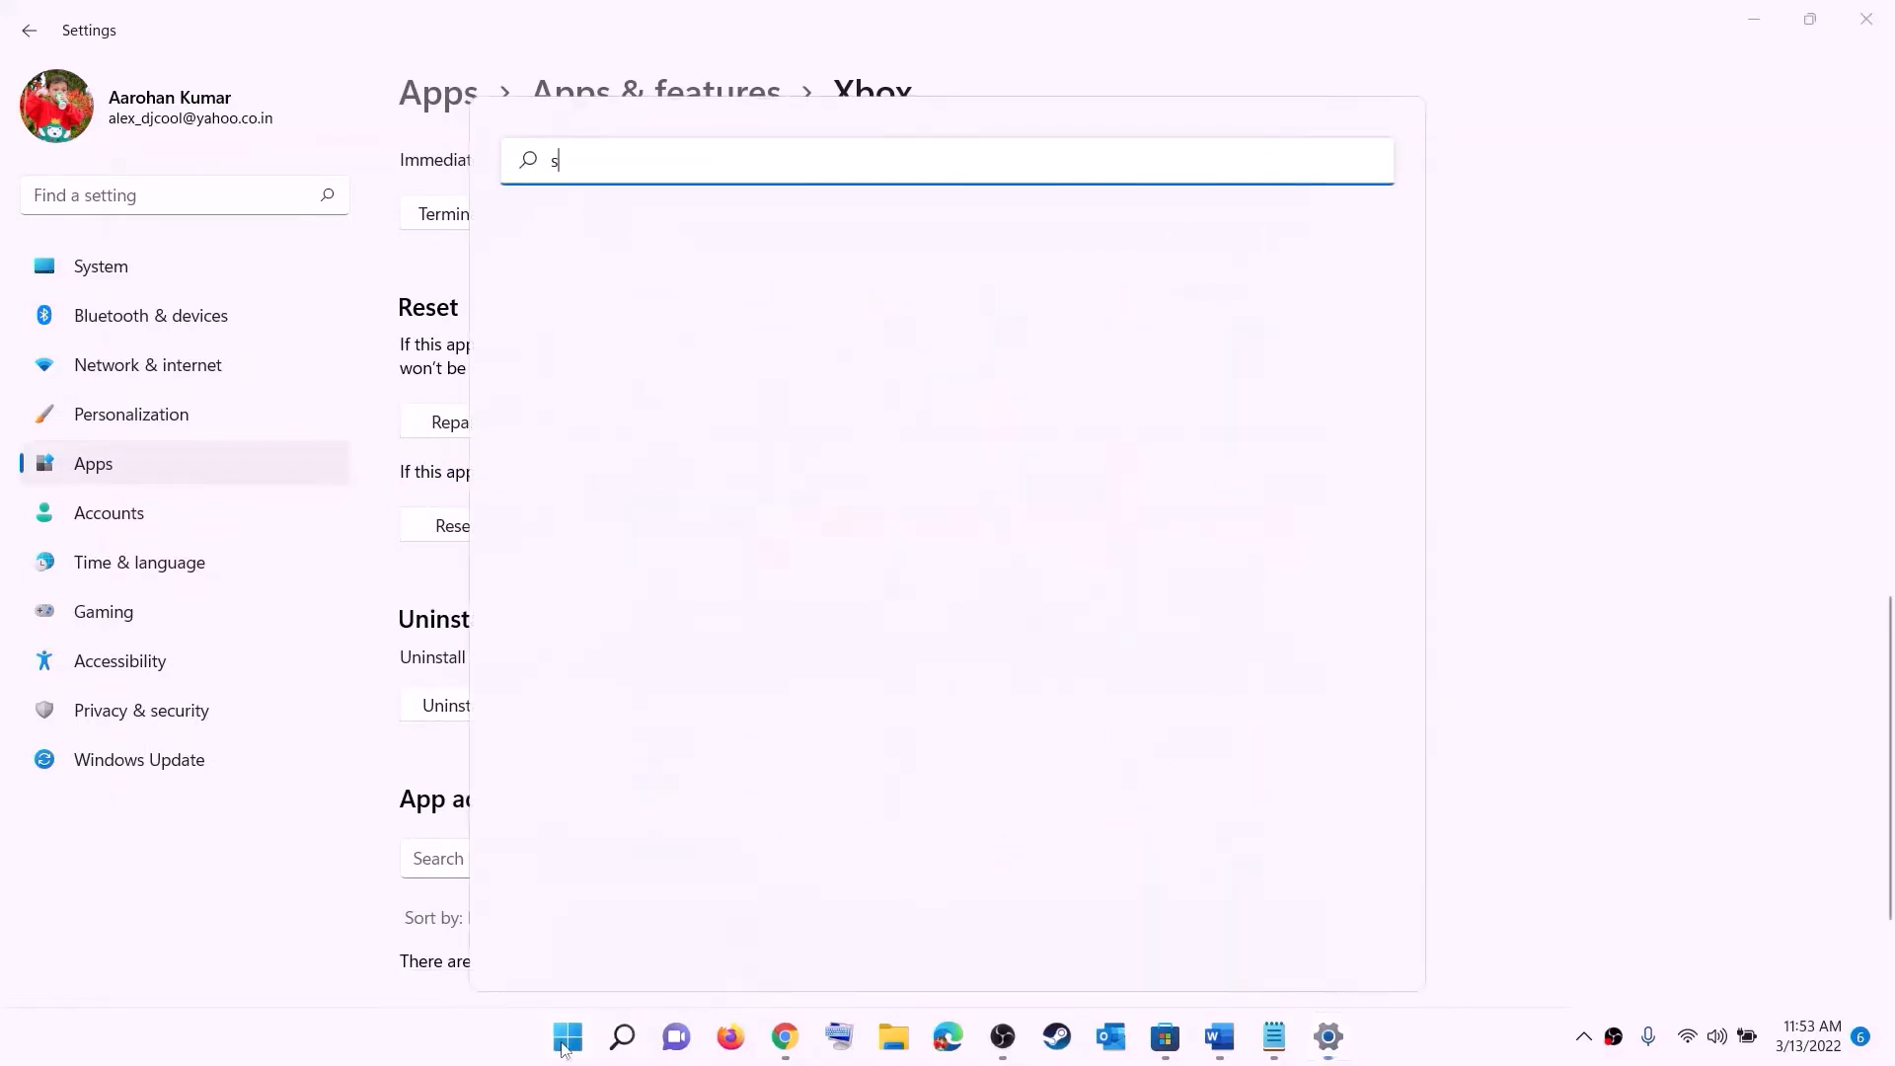
type("tore")
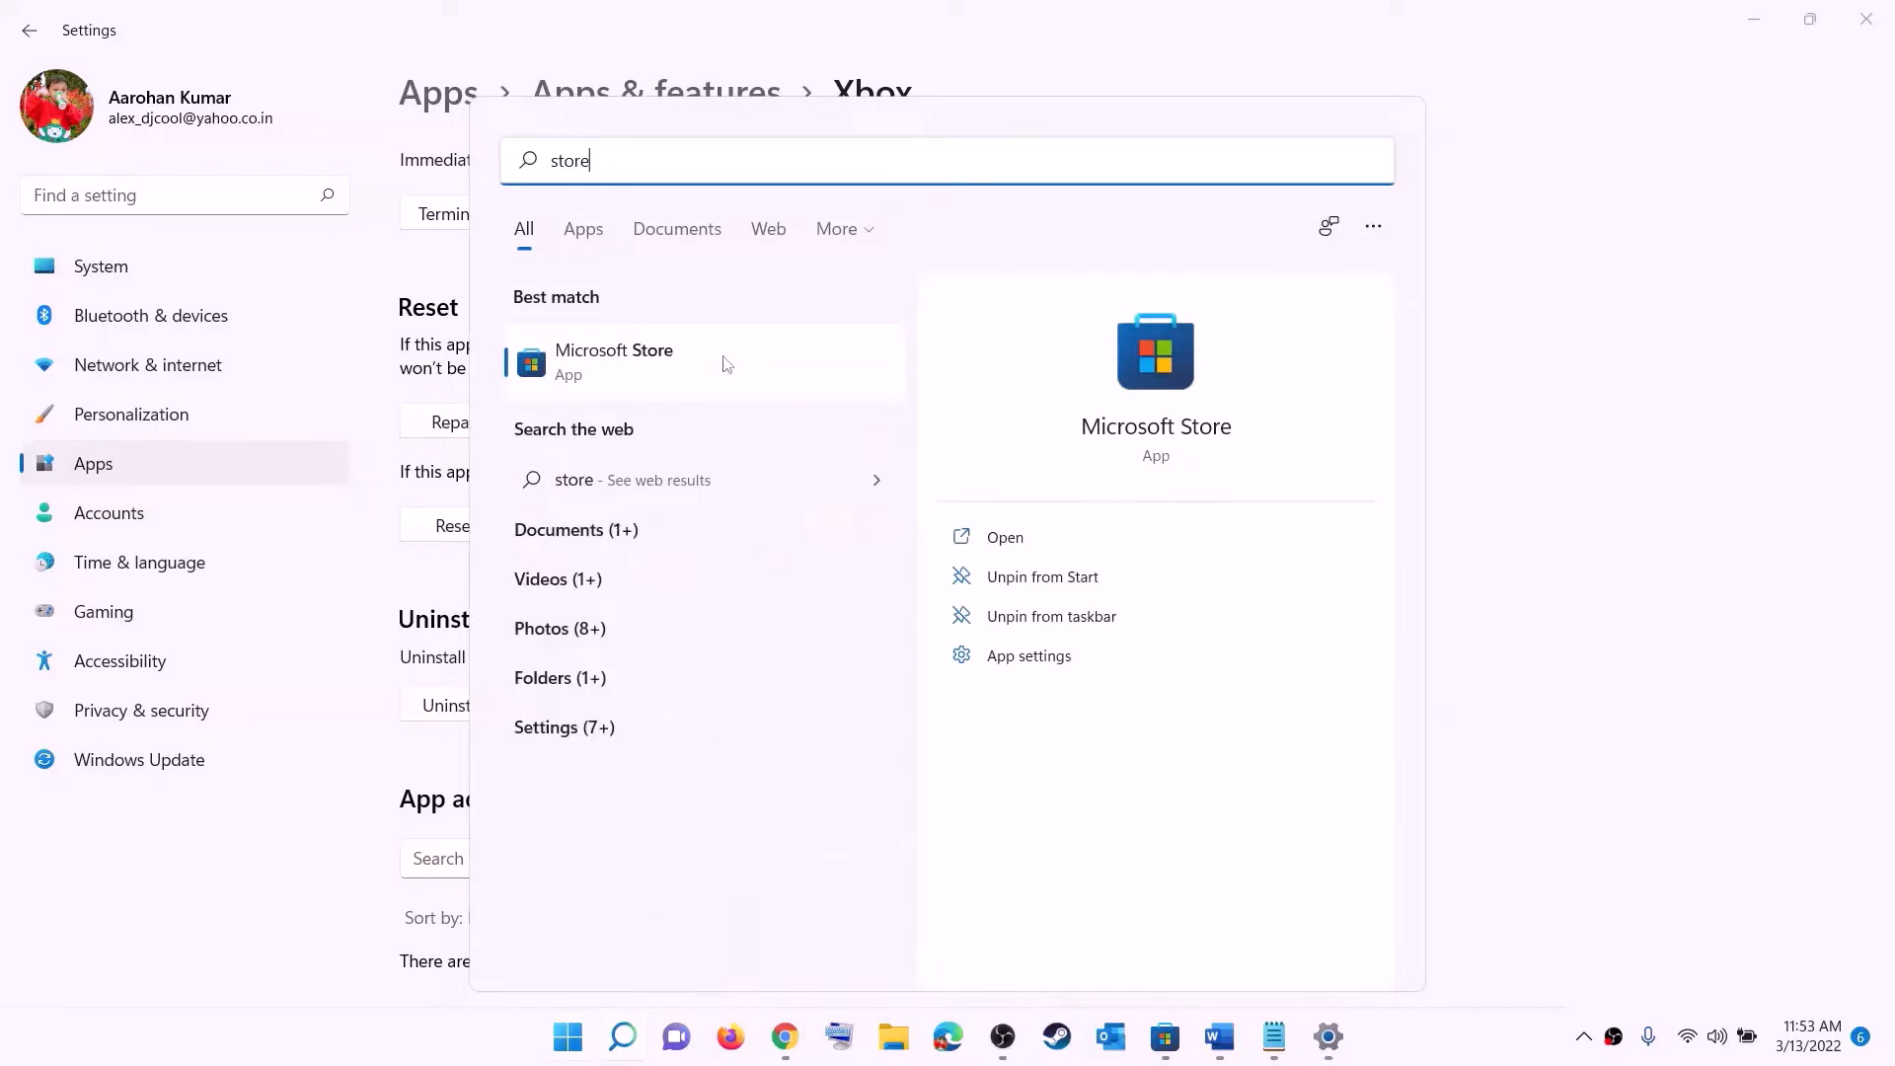
right_click(614, 379)
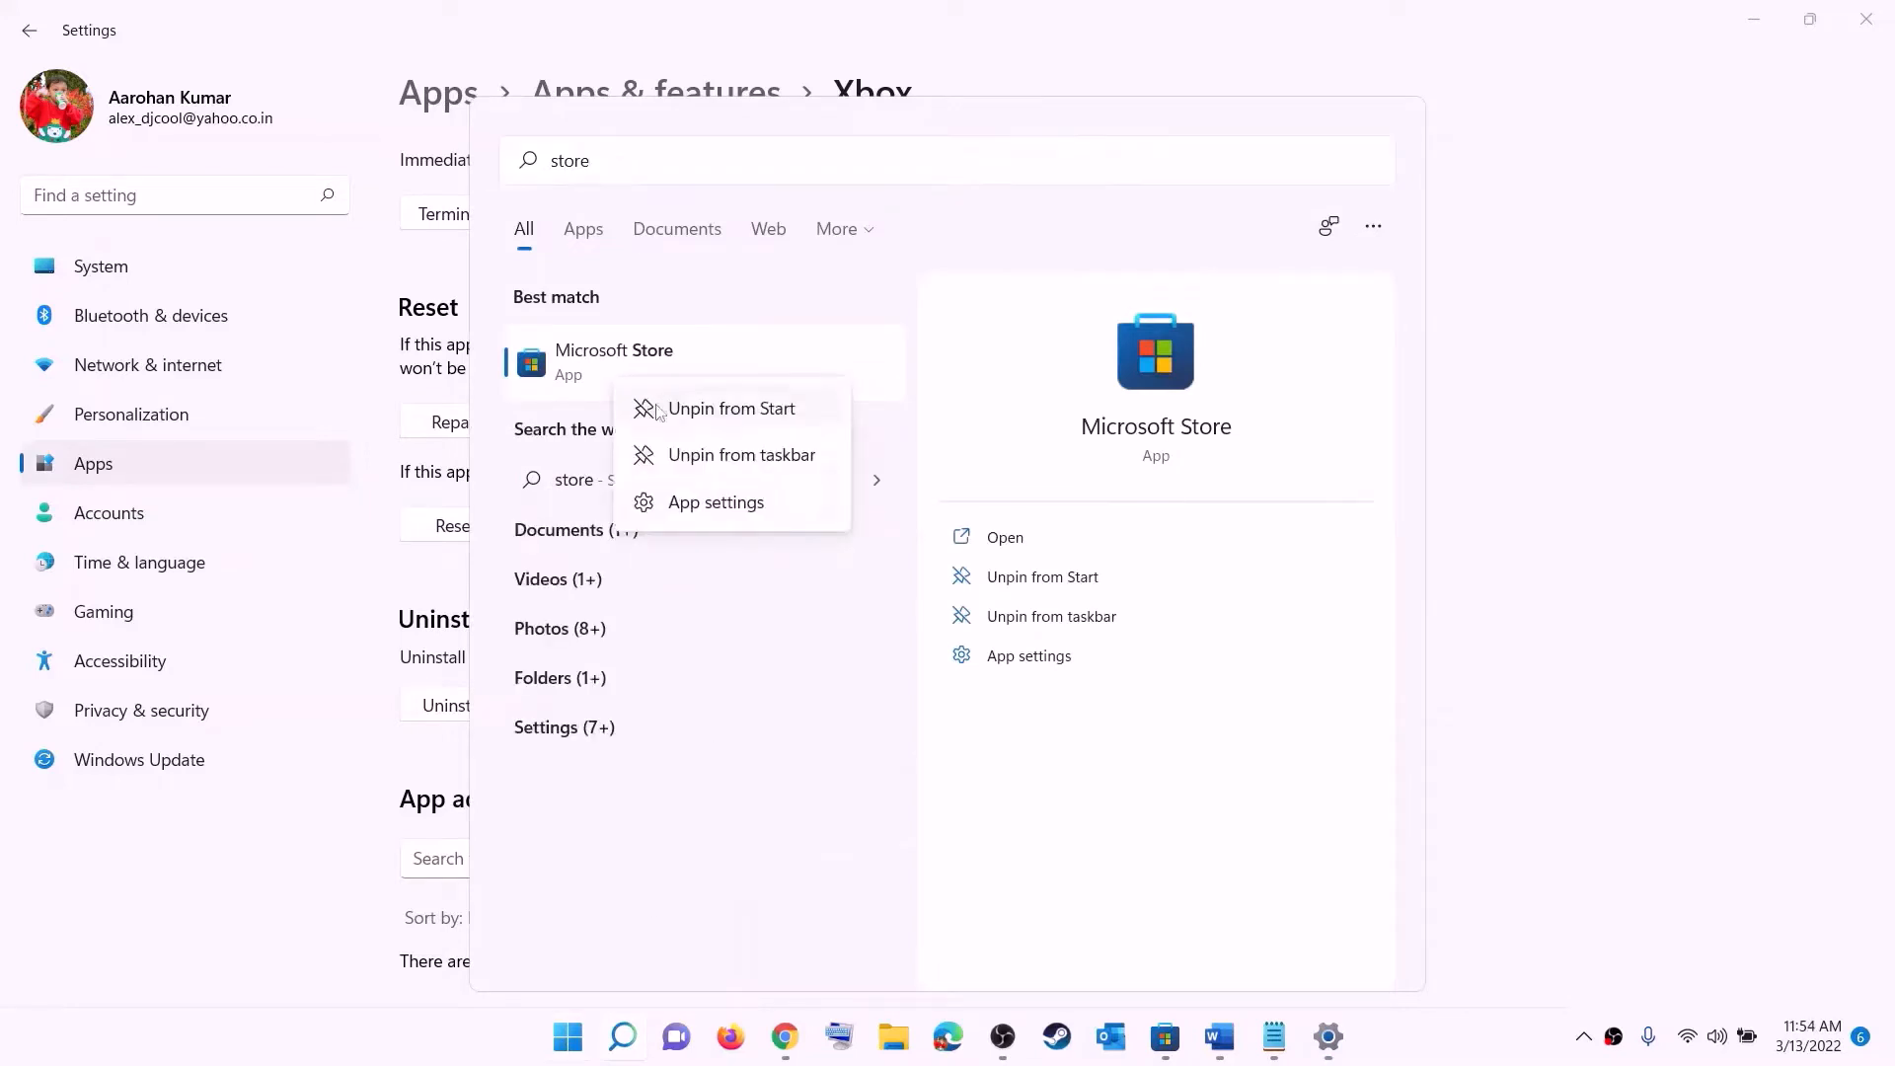
left_click(735, 509)
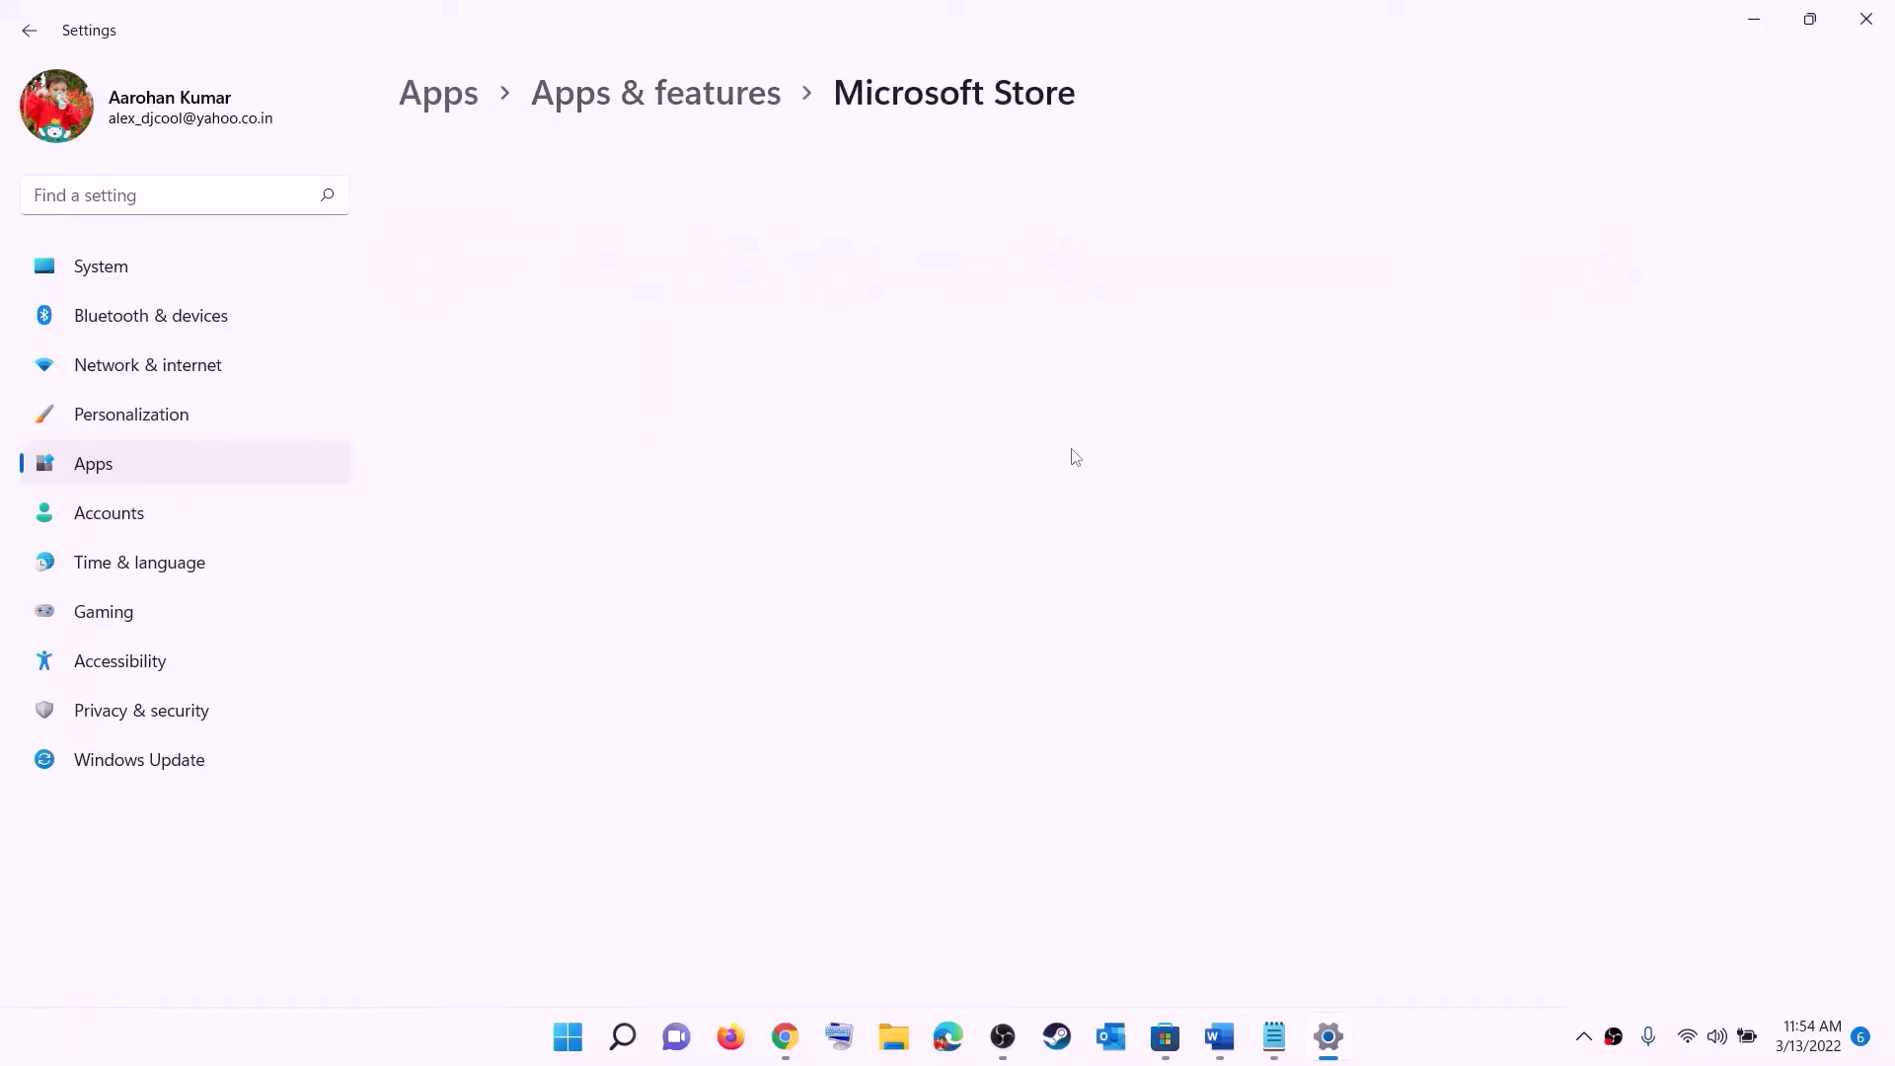
scroll(906, 564, "down", 10)
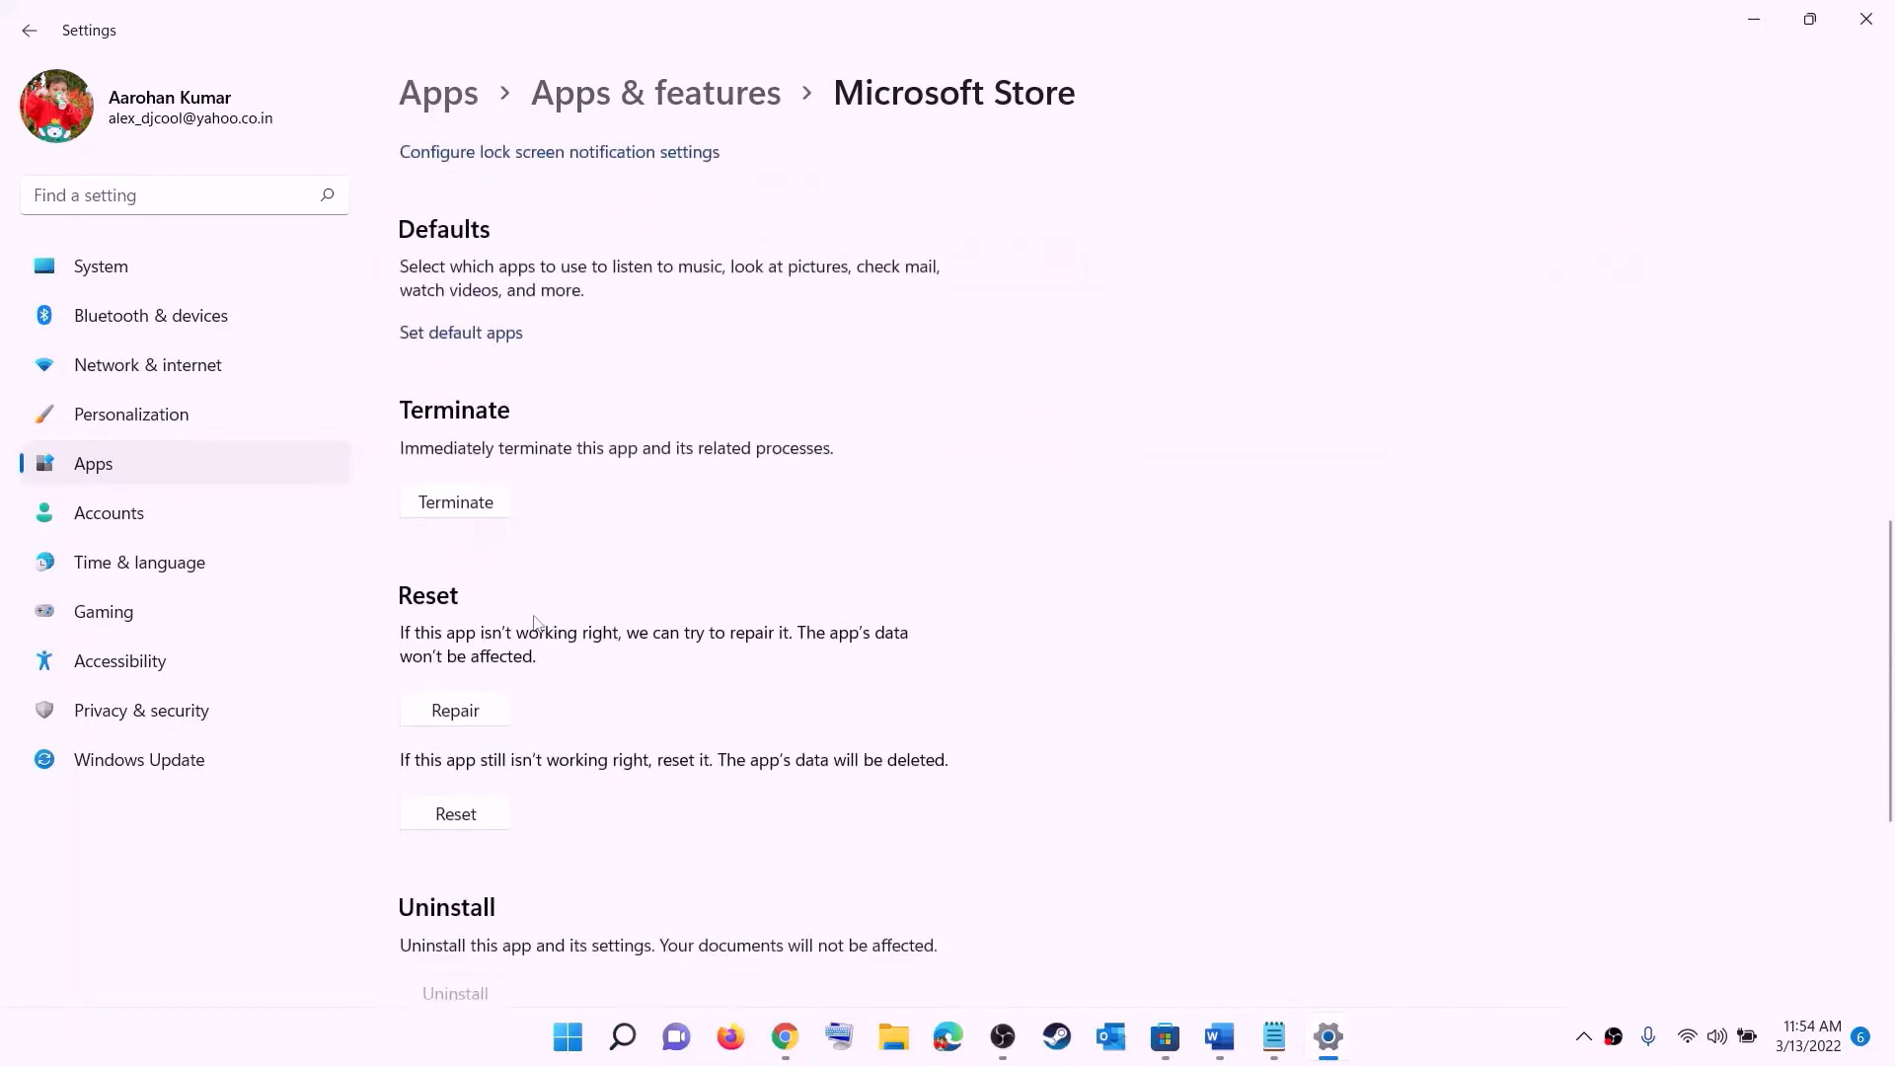
left_click(468, 720)
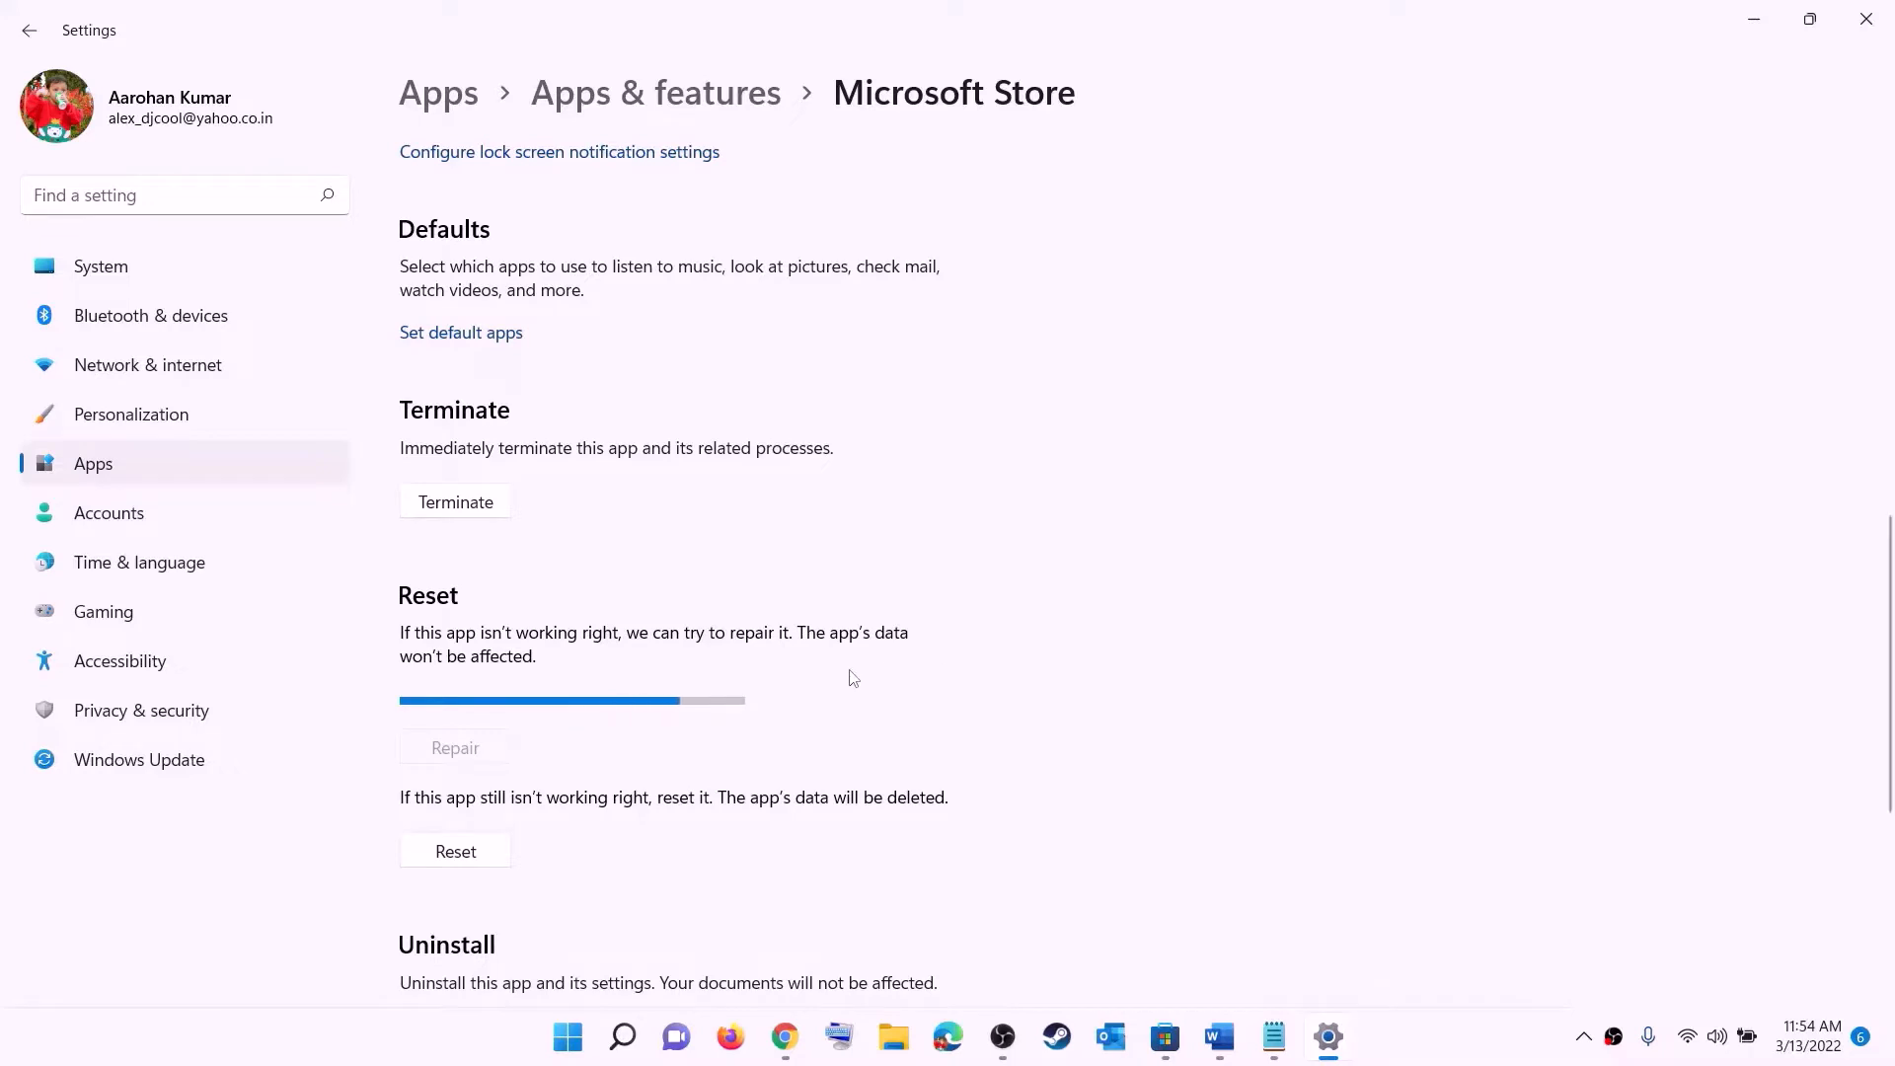
left_click(470, 857)
left_click(558, 788)
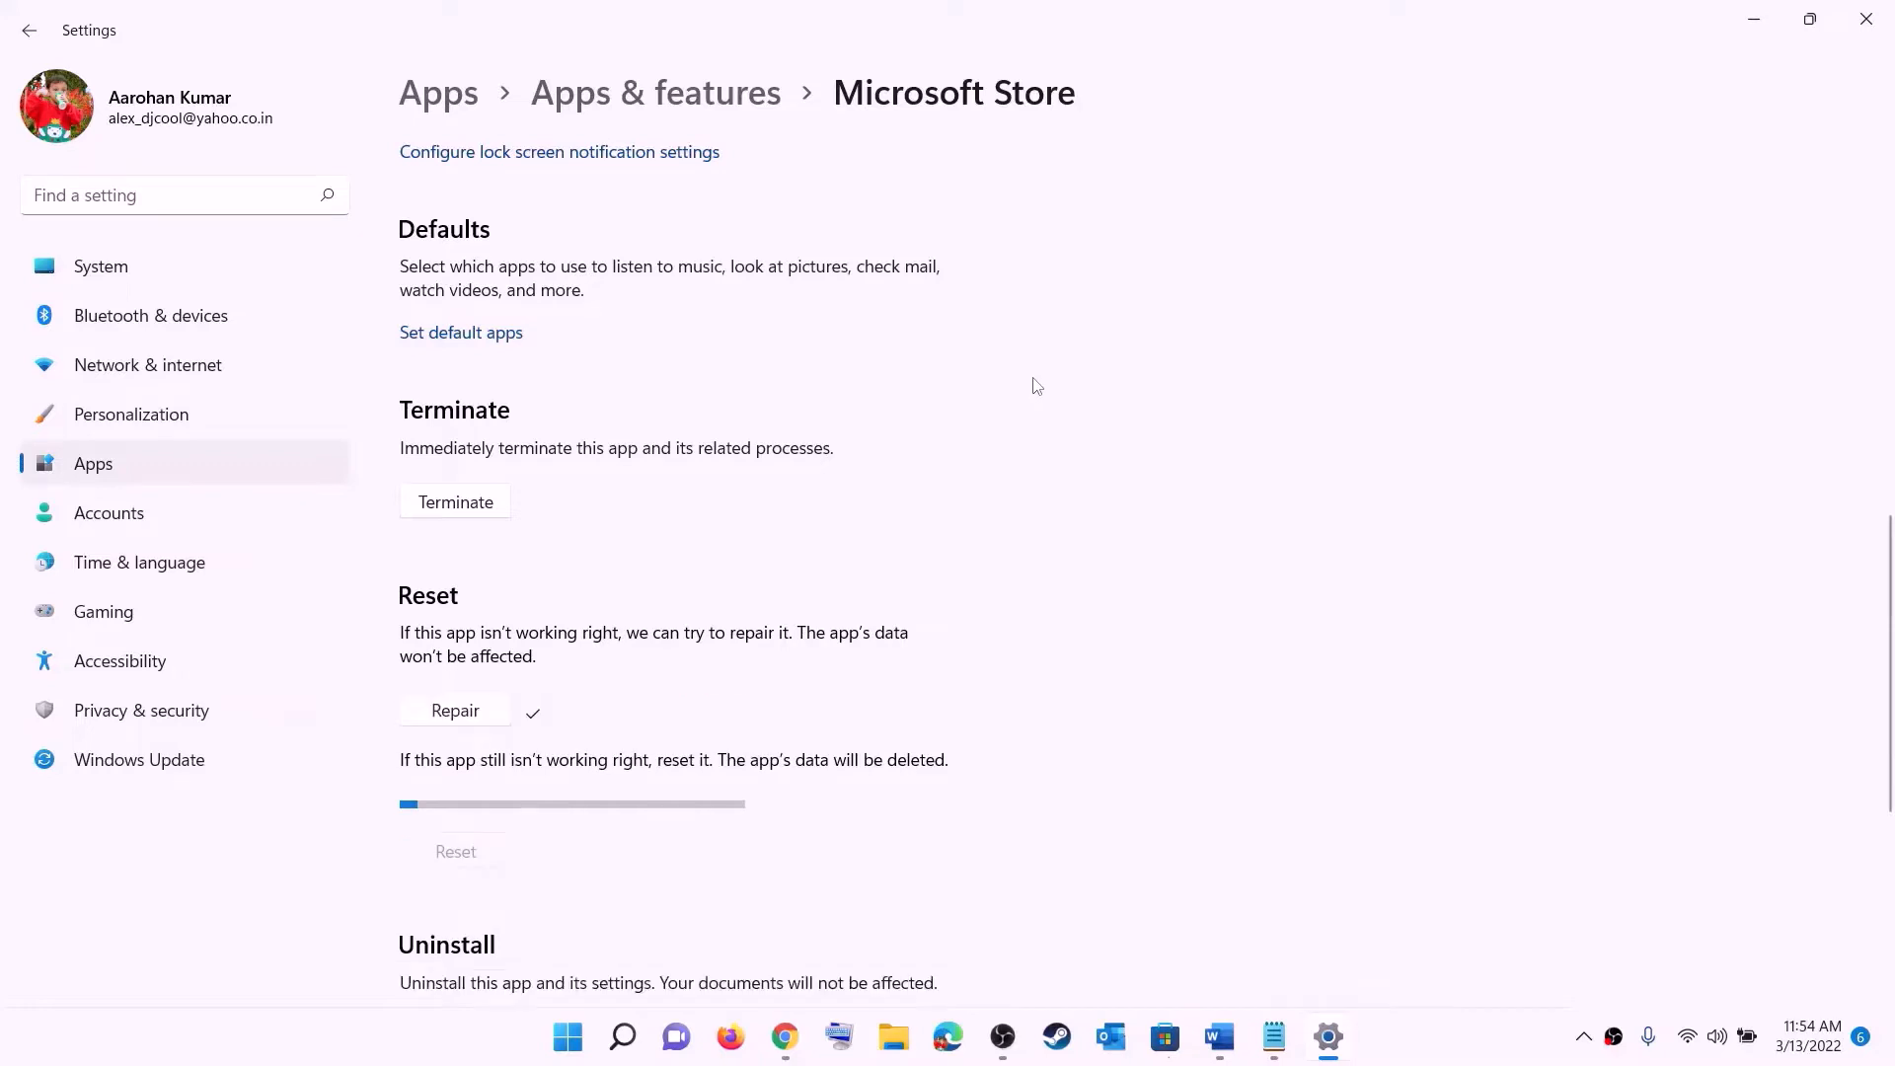
- Review Step 6, Update Xbox App/Store from store library, in the troubleshooting document
left_click(1220, 1036)
scroll(287, 523, "down", 3)
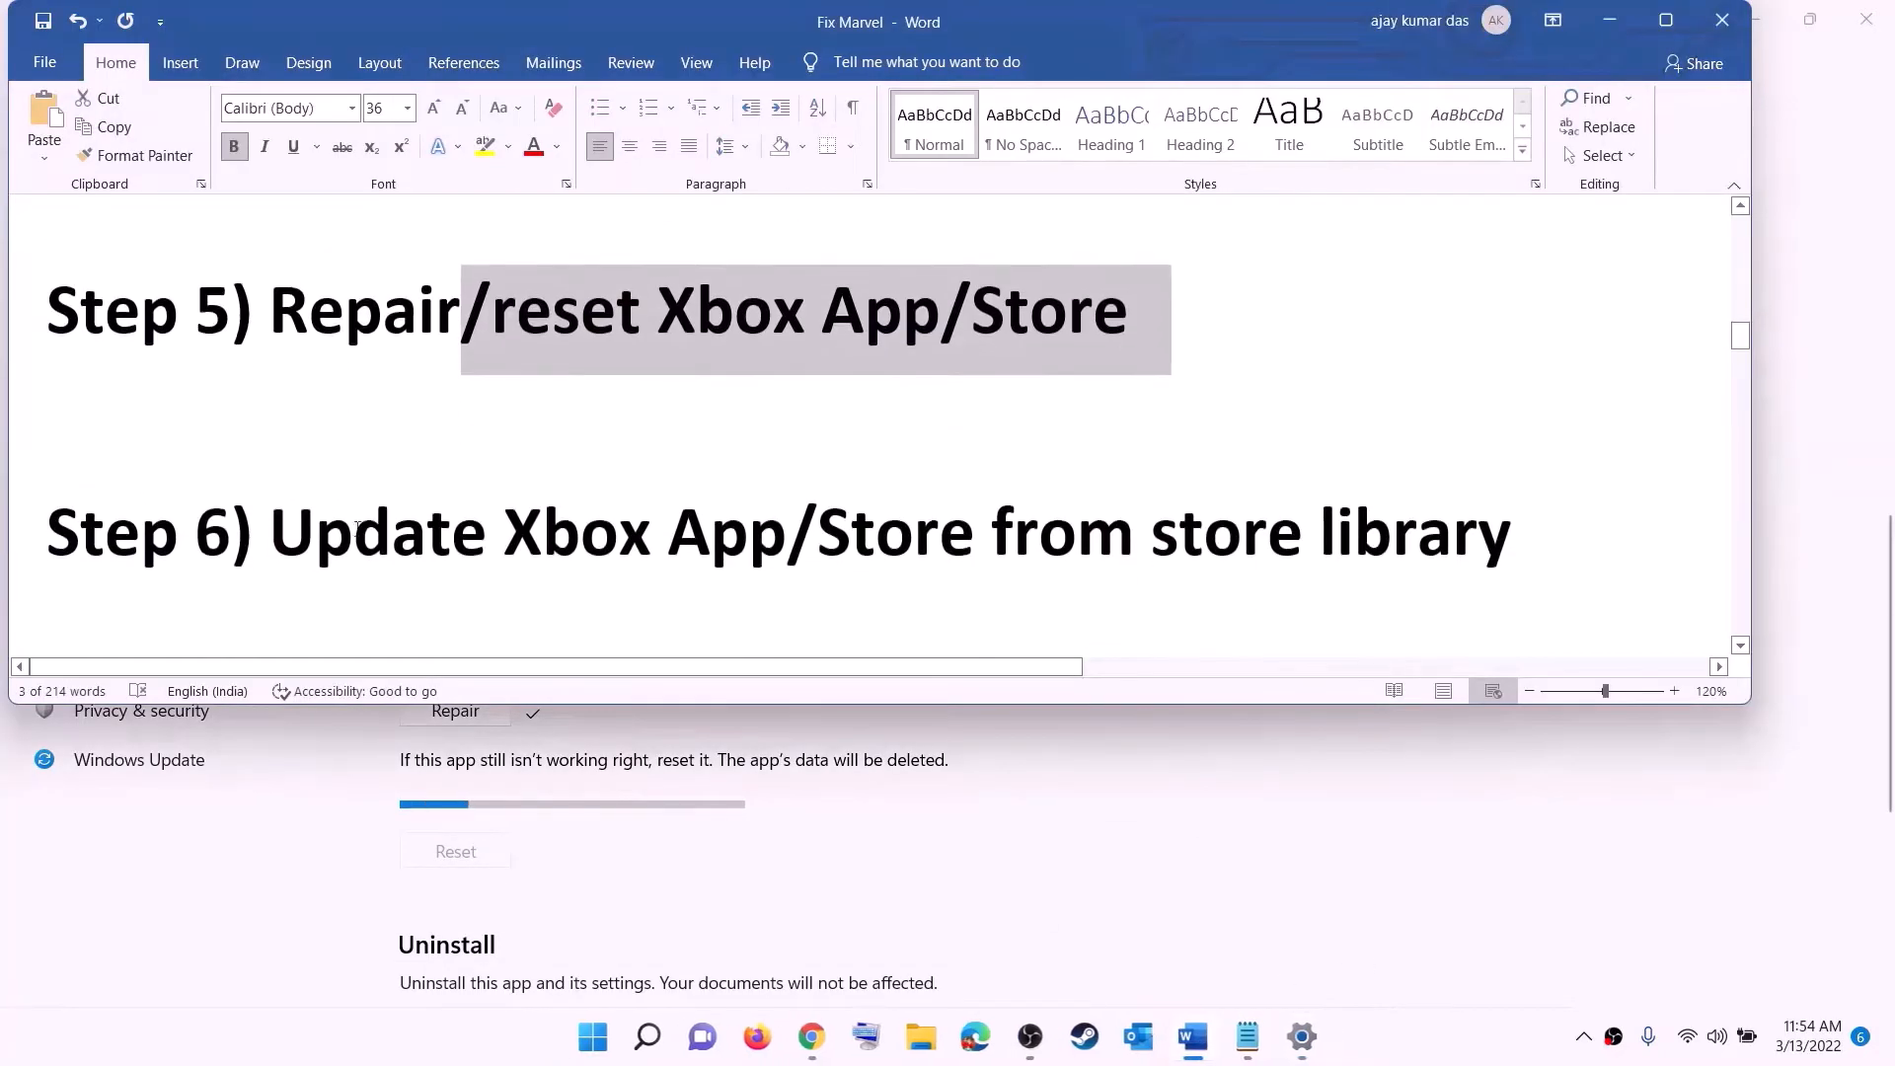
left_click_drag(325, 518, 1514, 518)
left_click(992, 520)
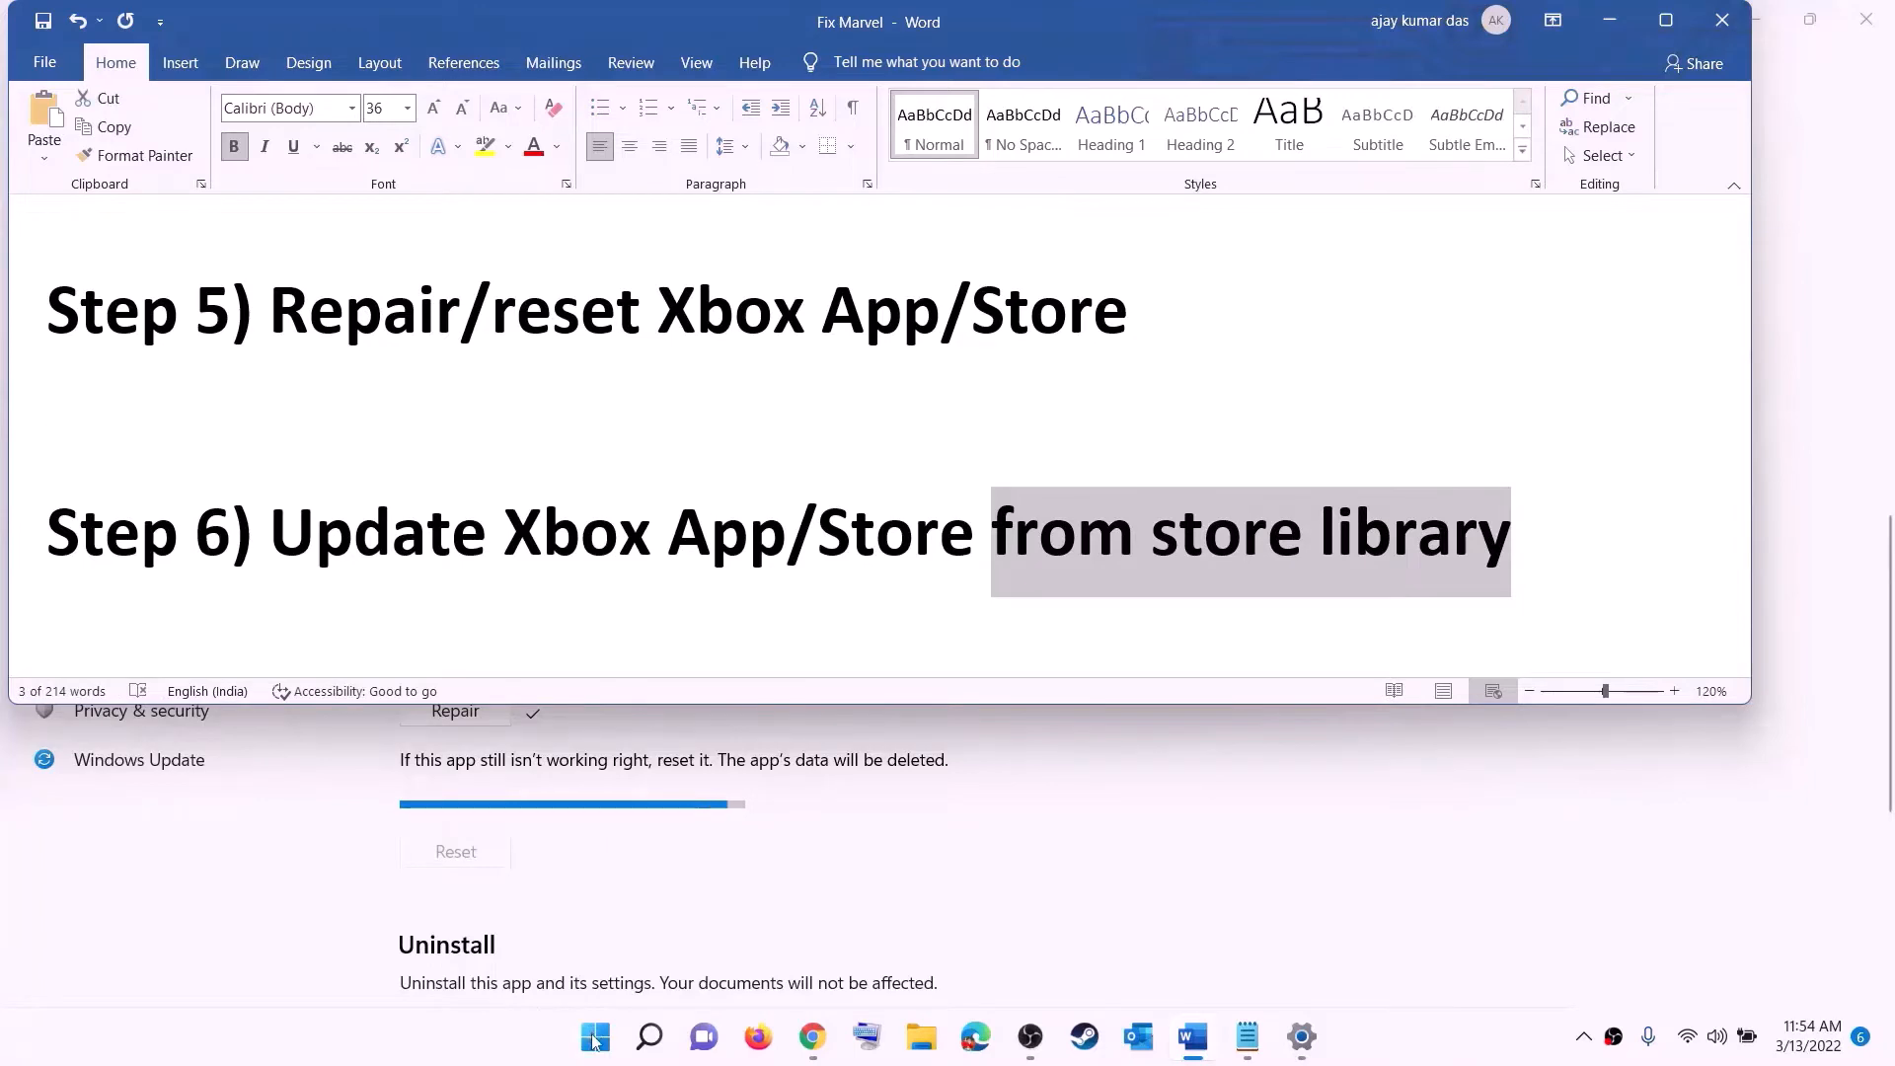
- Launch Microsoft Store, open its Library and get updates, then close the Store window
left_click(595, 1036)
type("store")
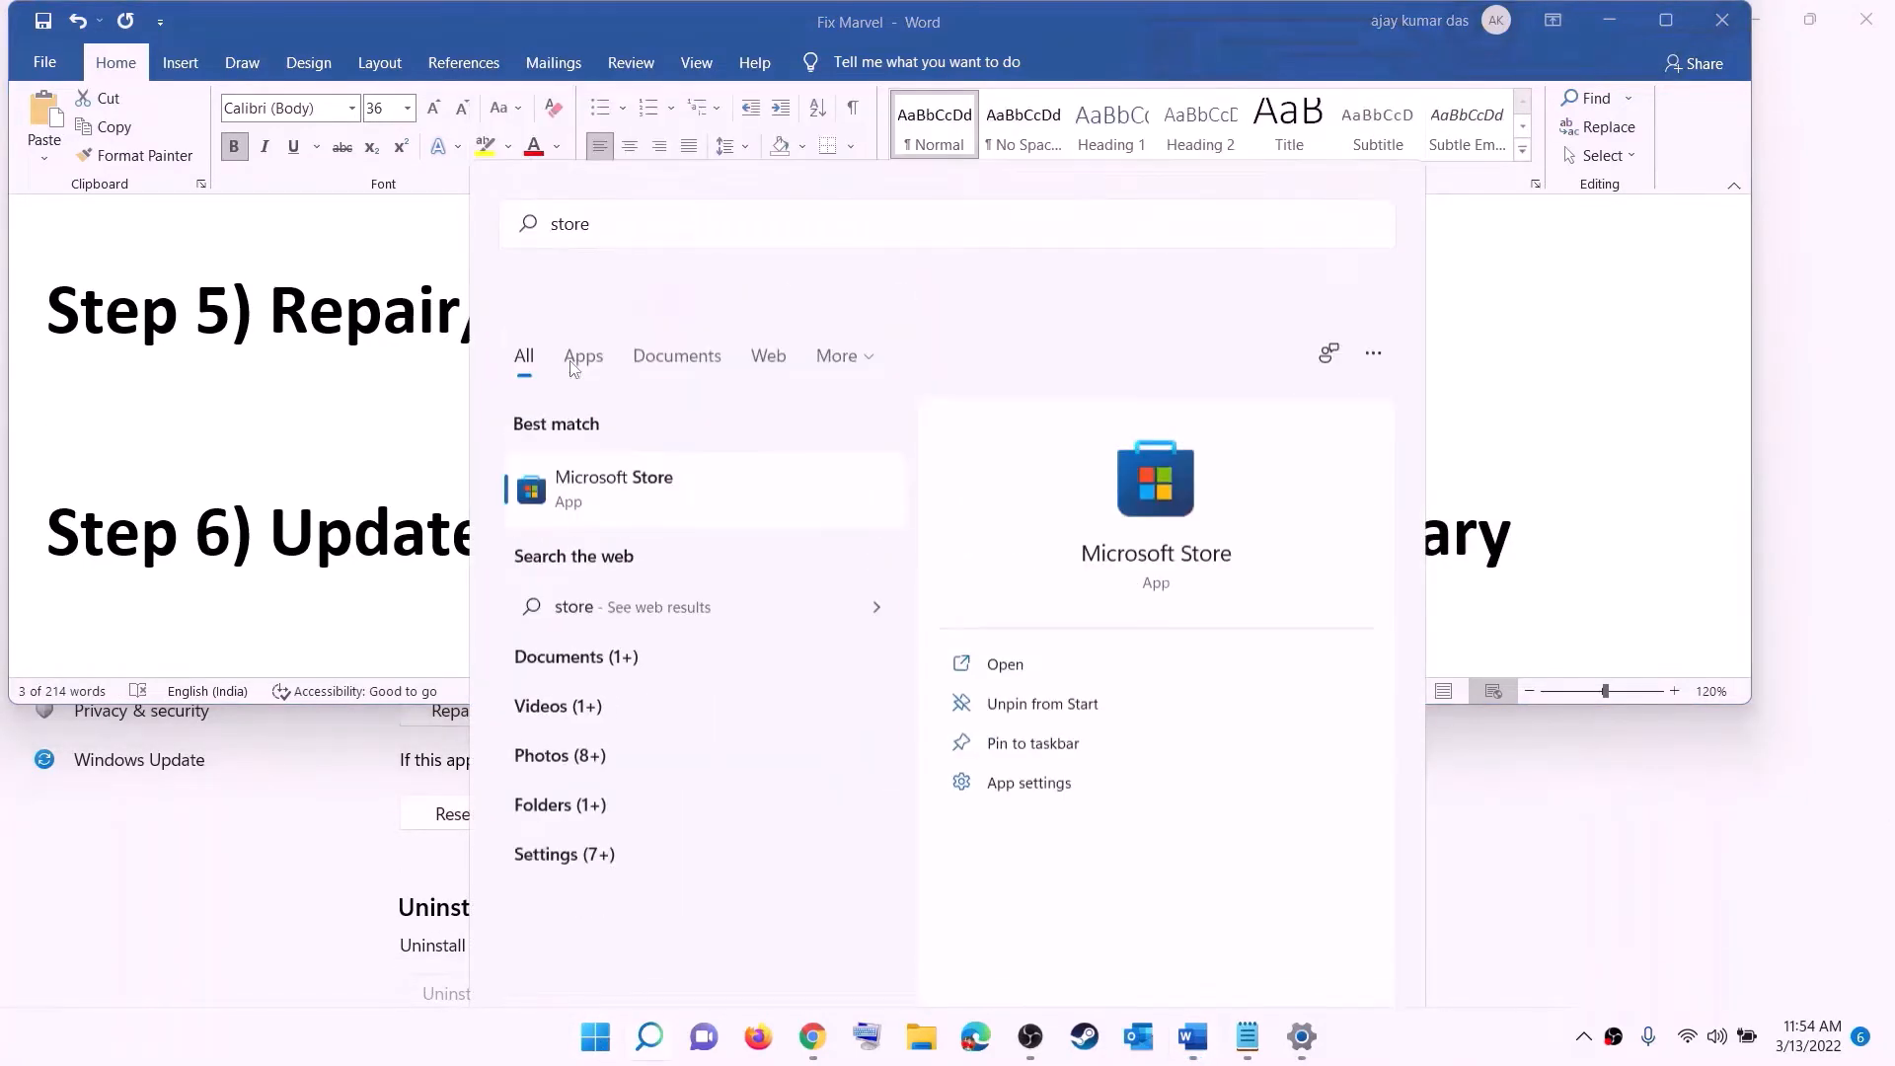
key("Return")
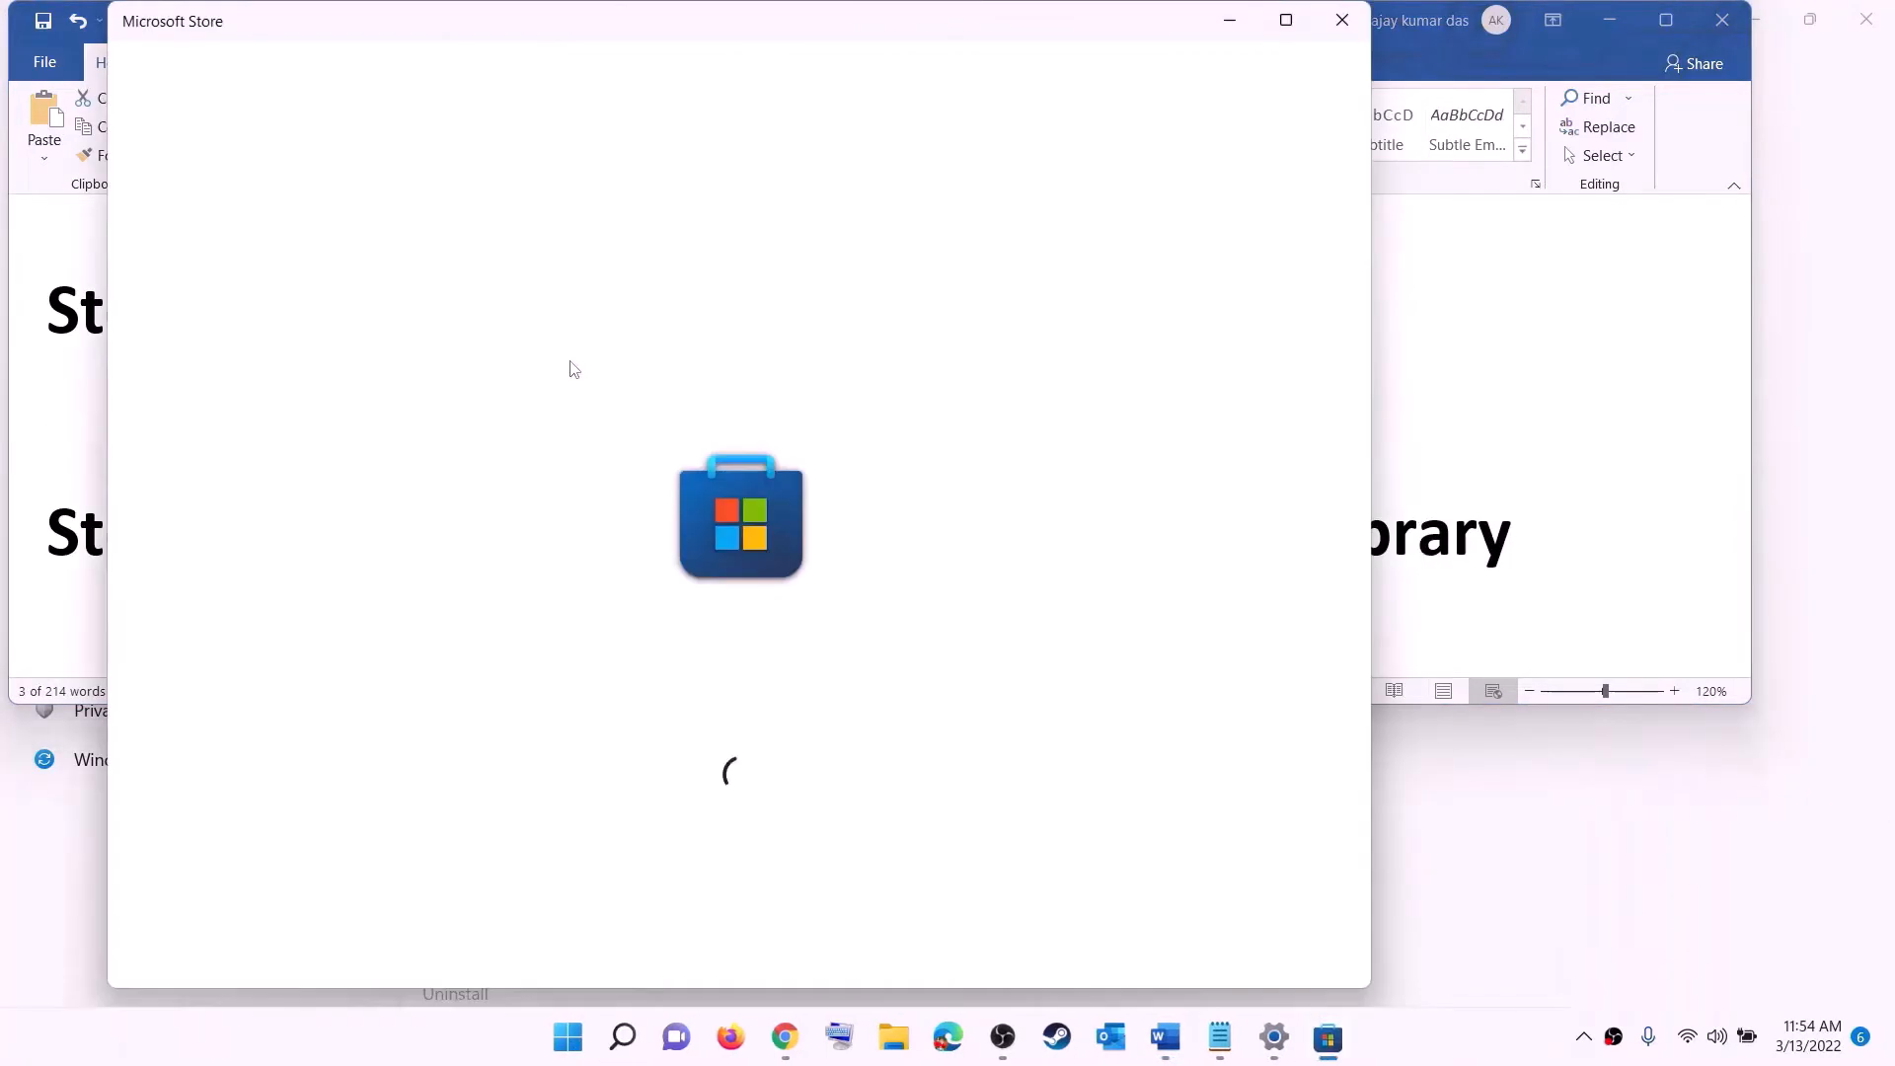
left_click(1286, 19)
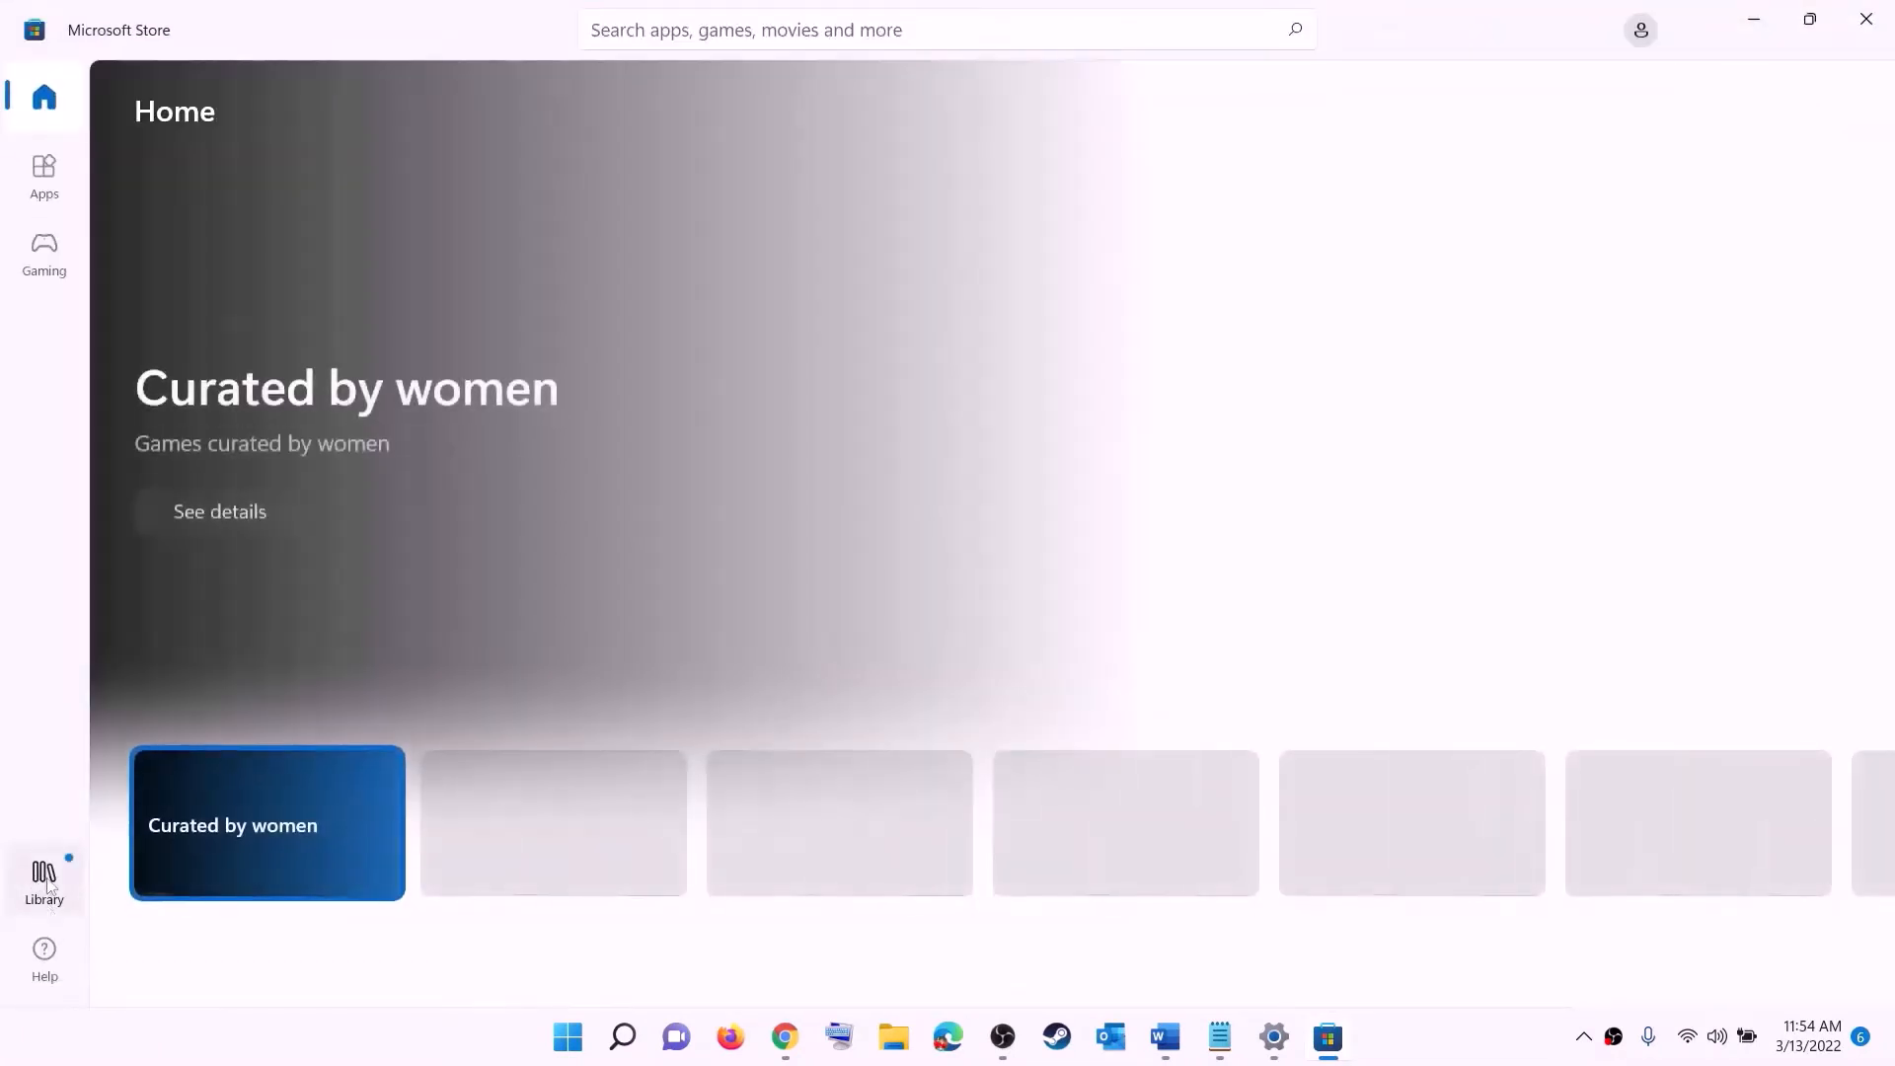
left_click(44, 891)
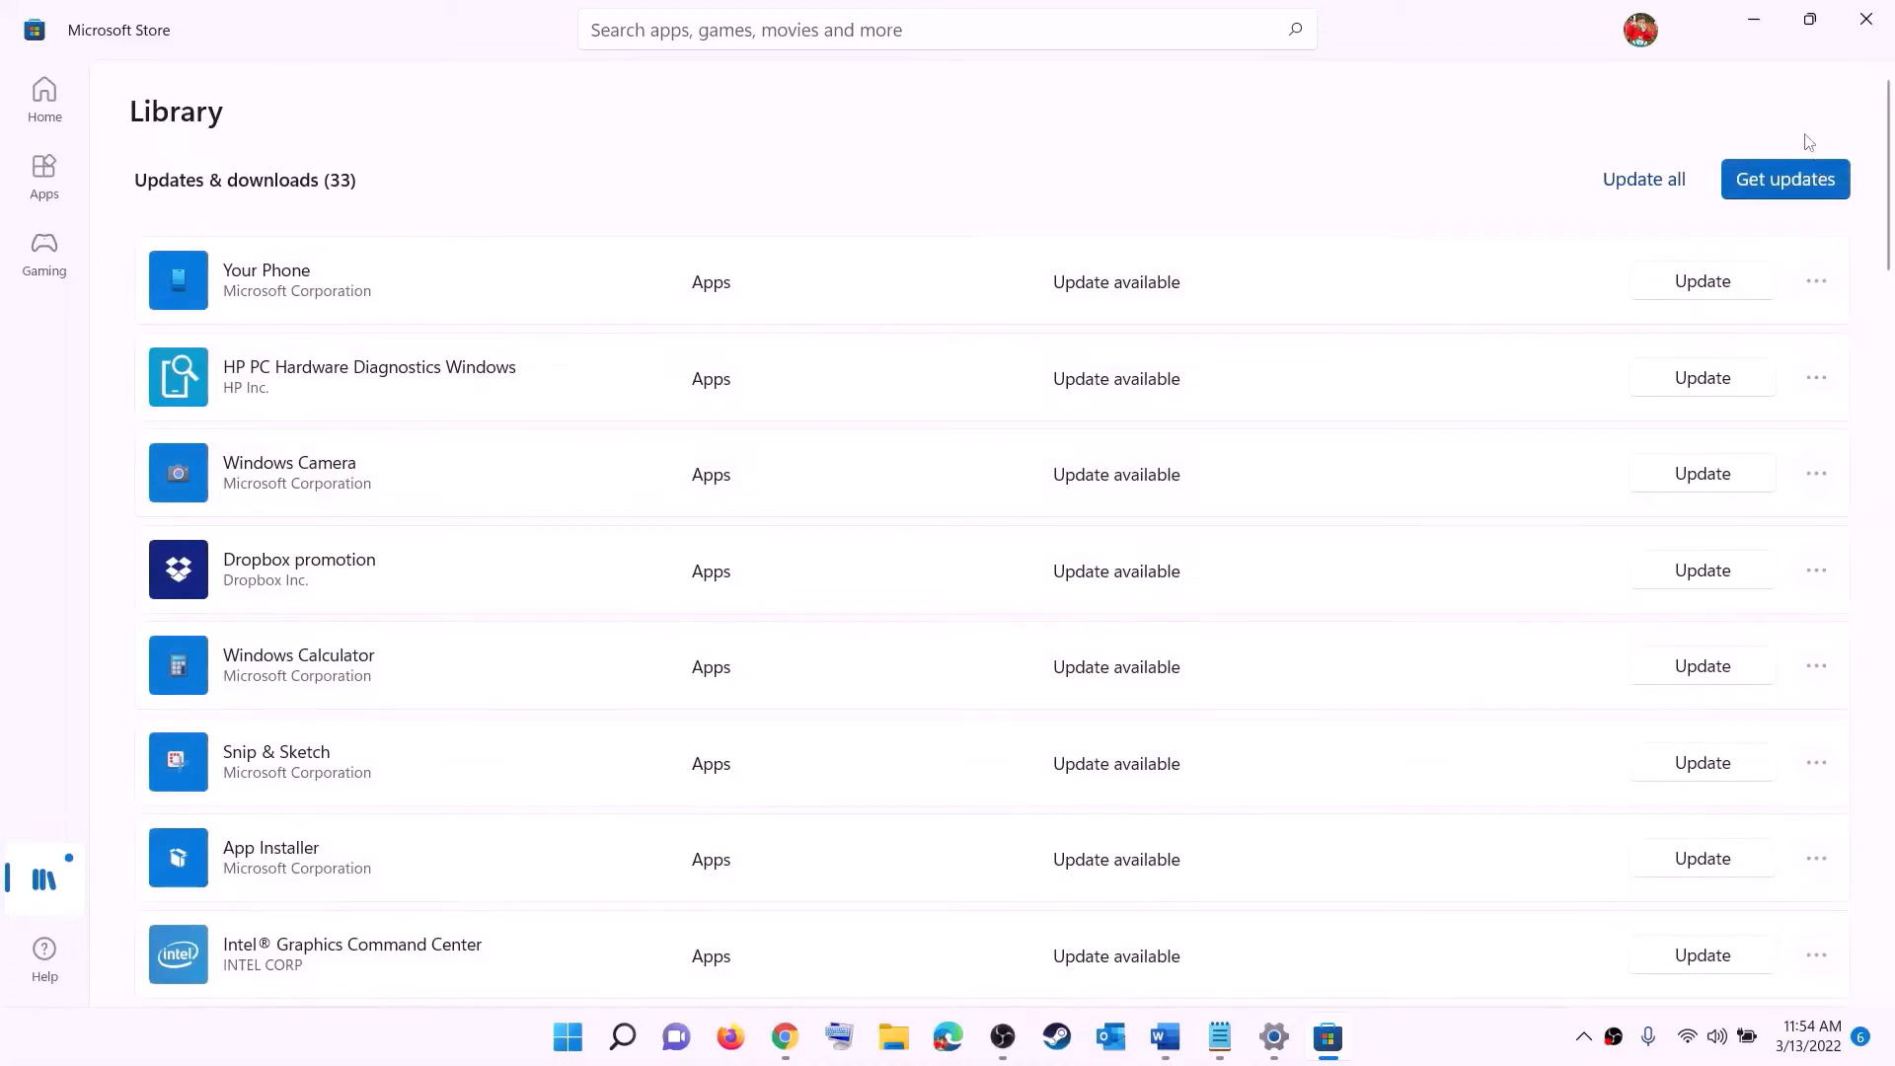
left_click(1787, 183)
left_click(1755, 20)
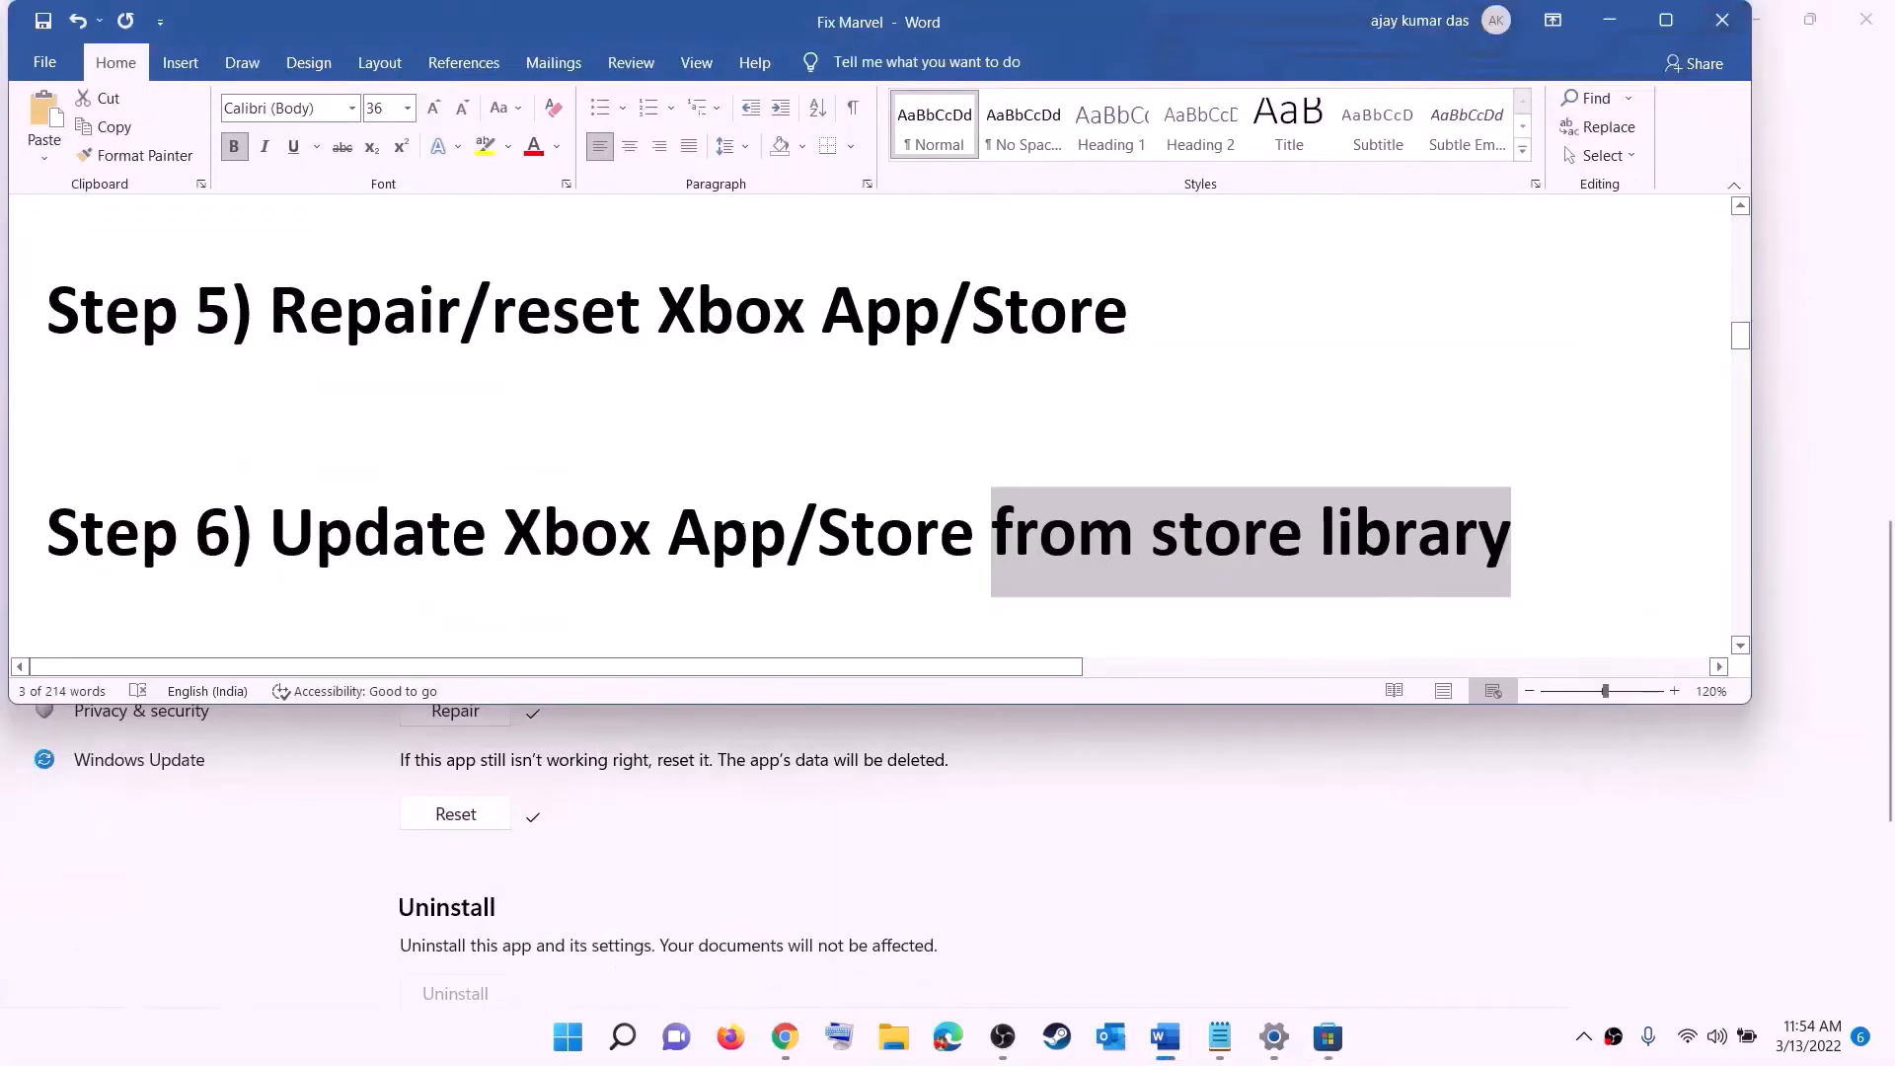
- Open the Xbox Identity Provider link from Step 7 of the document in the browser
scroll(377, 569, "down", 2)
left_click_drag(467, 472, 1268, 469)
scroll(365, 531, "down", 3)
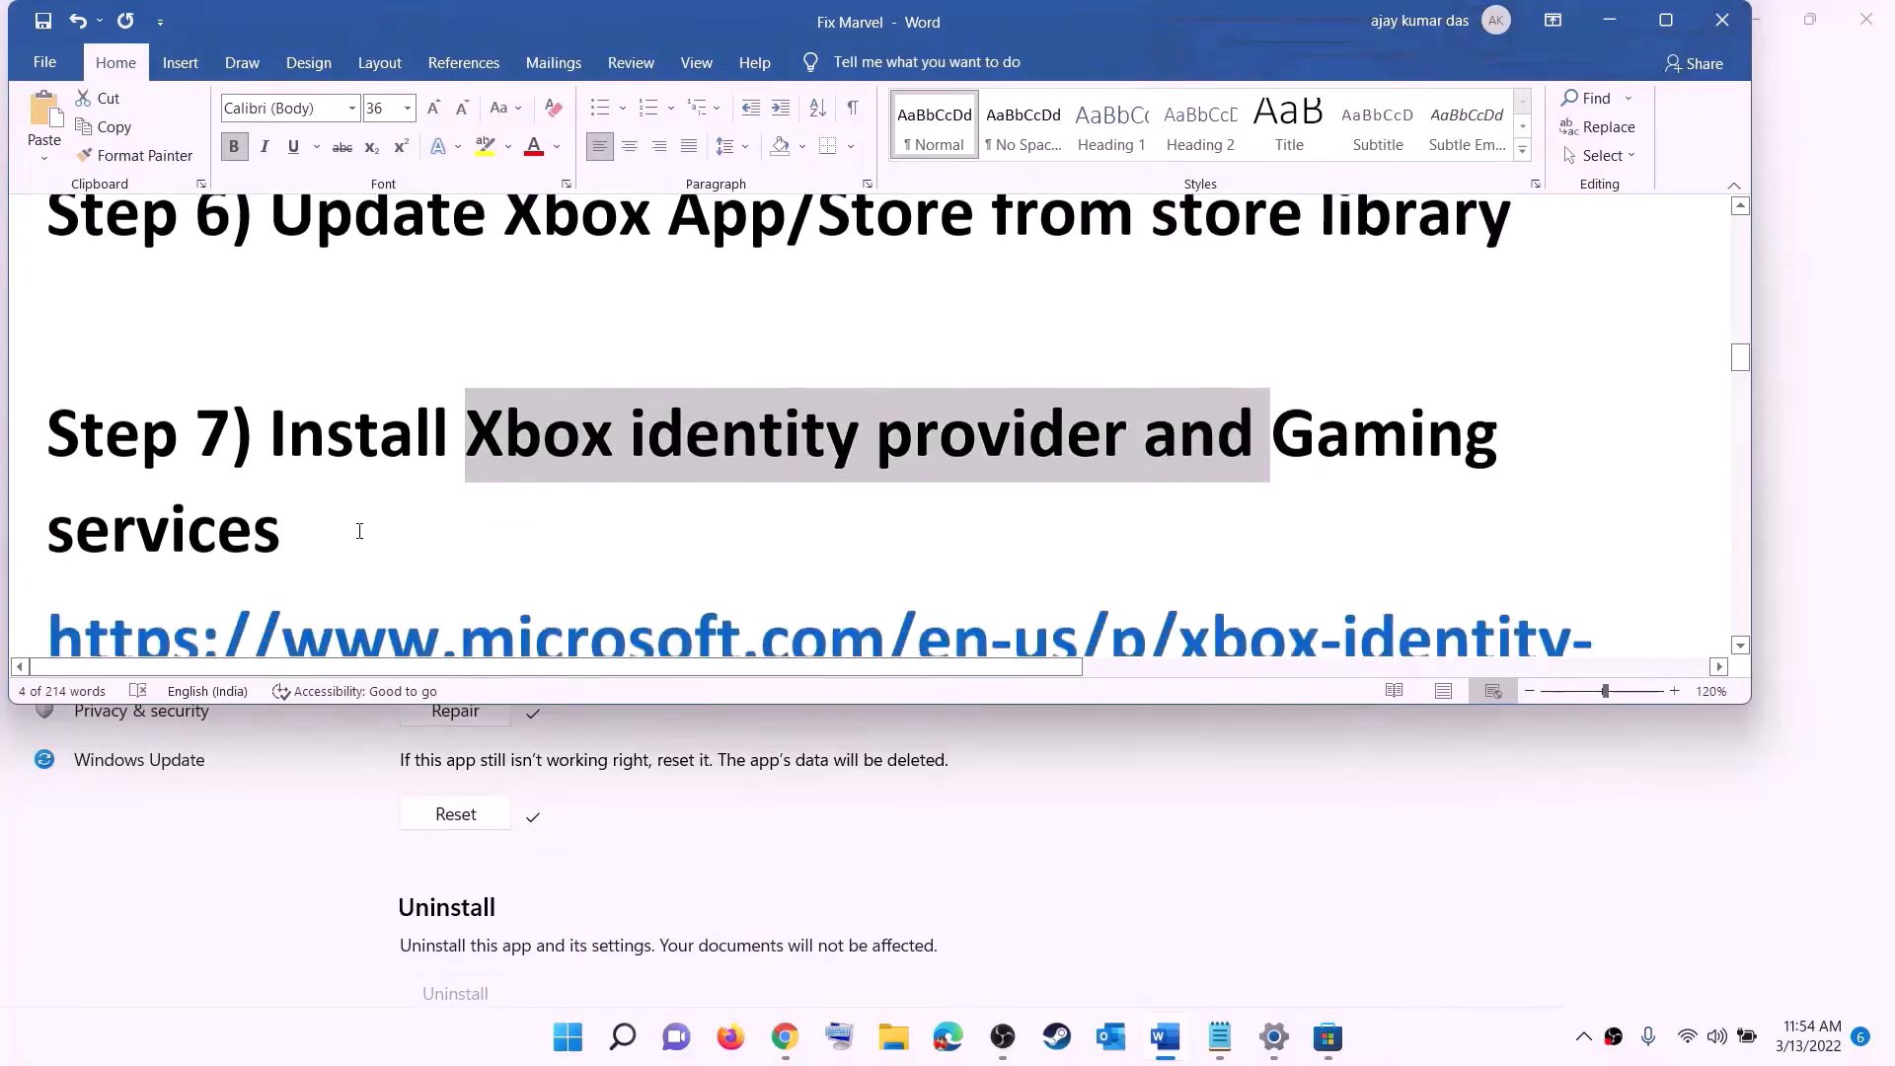
scroll(383, 528, "down", 2)
double_click(37, 308)
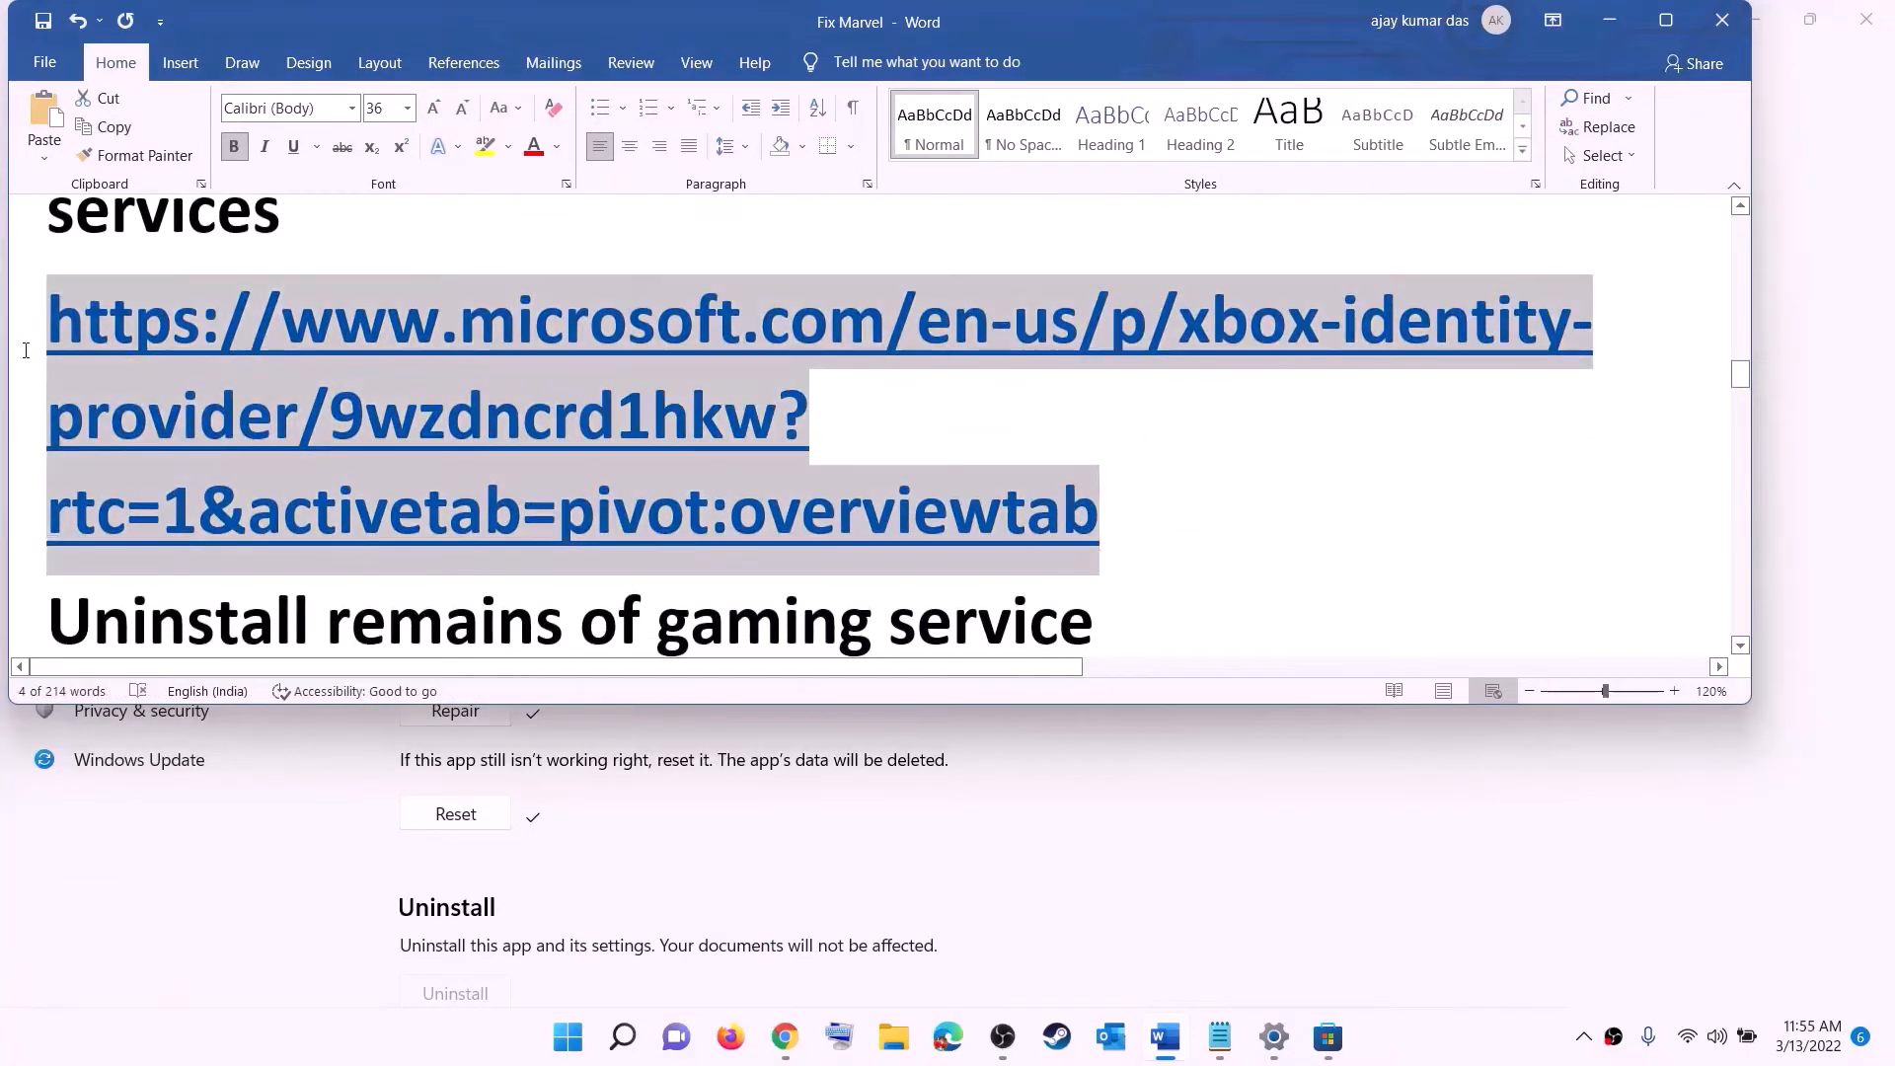
right_click(321, 400)
left_click(395, 574)
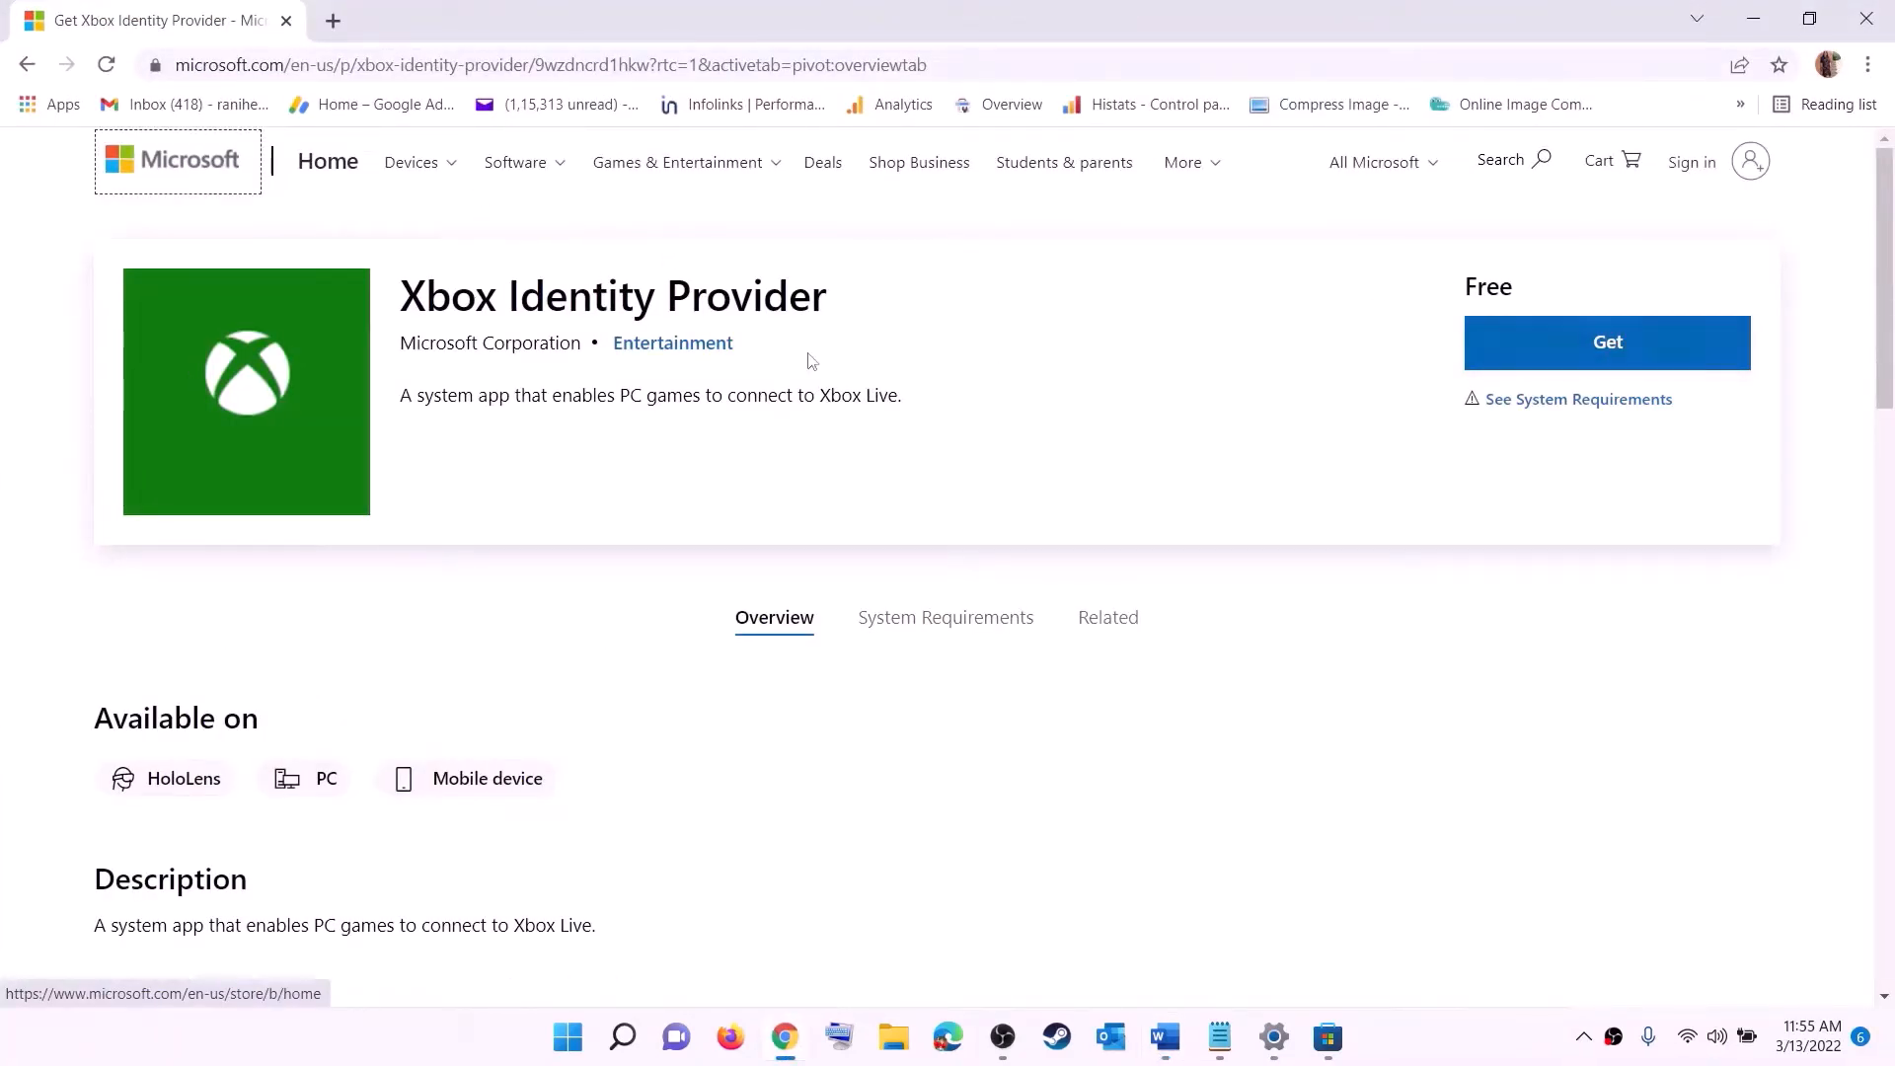
- Get Xbox Identity Provider, opening its page in Microsoft Store, then switch back to the browser
left_click(1605, 344)
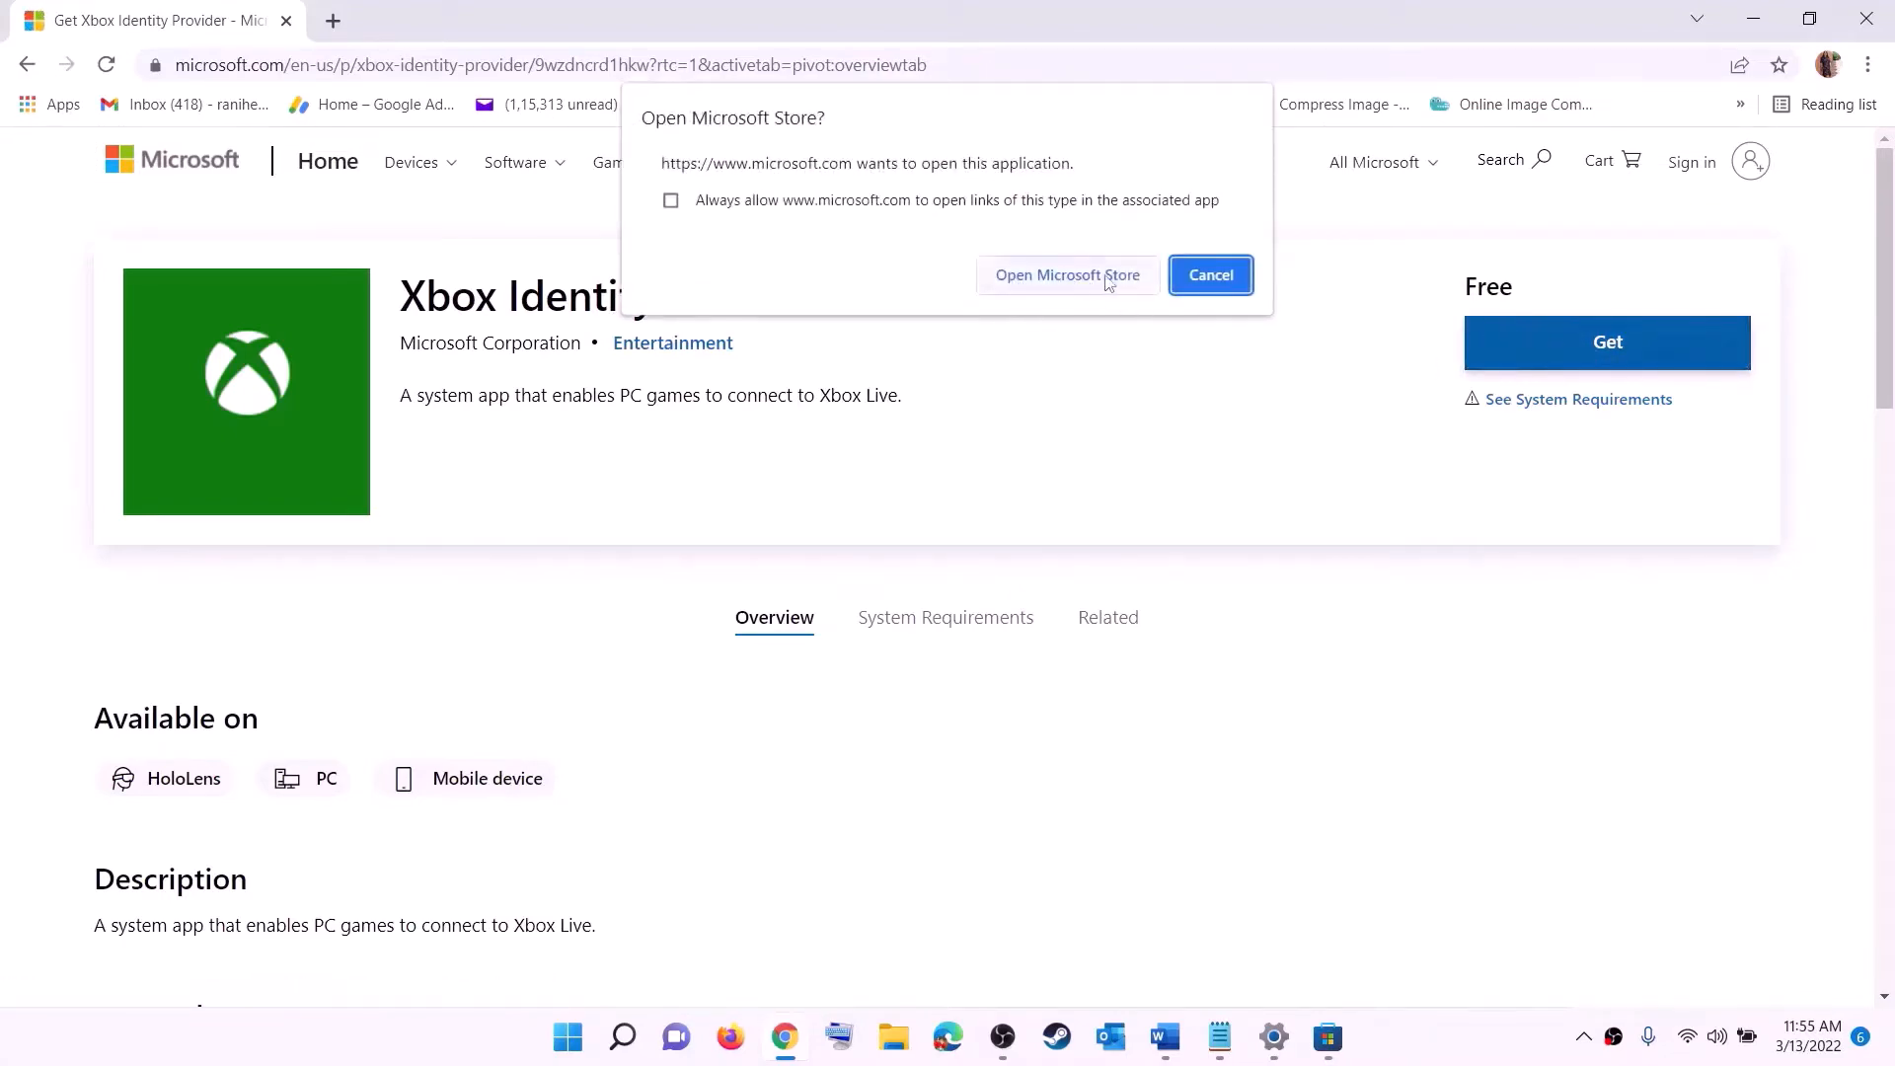
left_click(1058, 283)
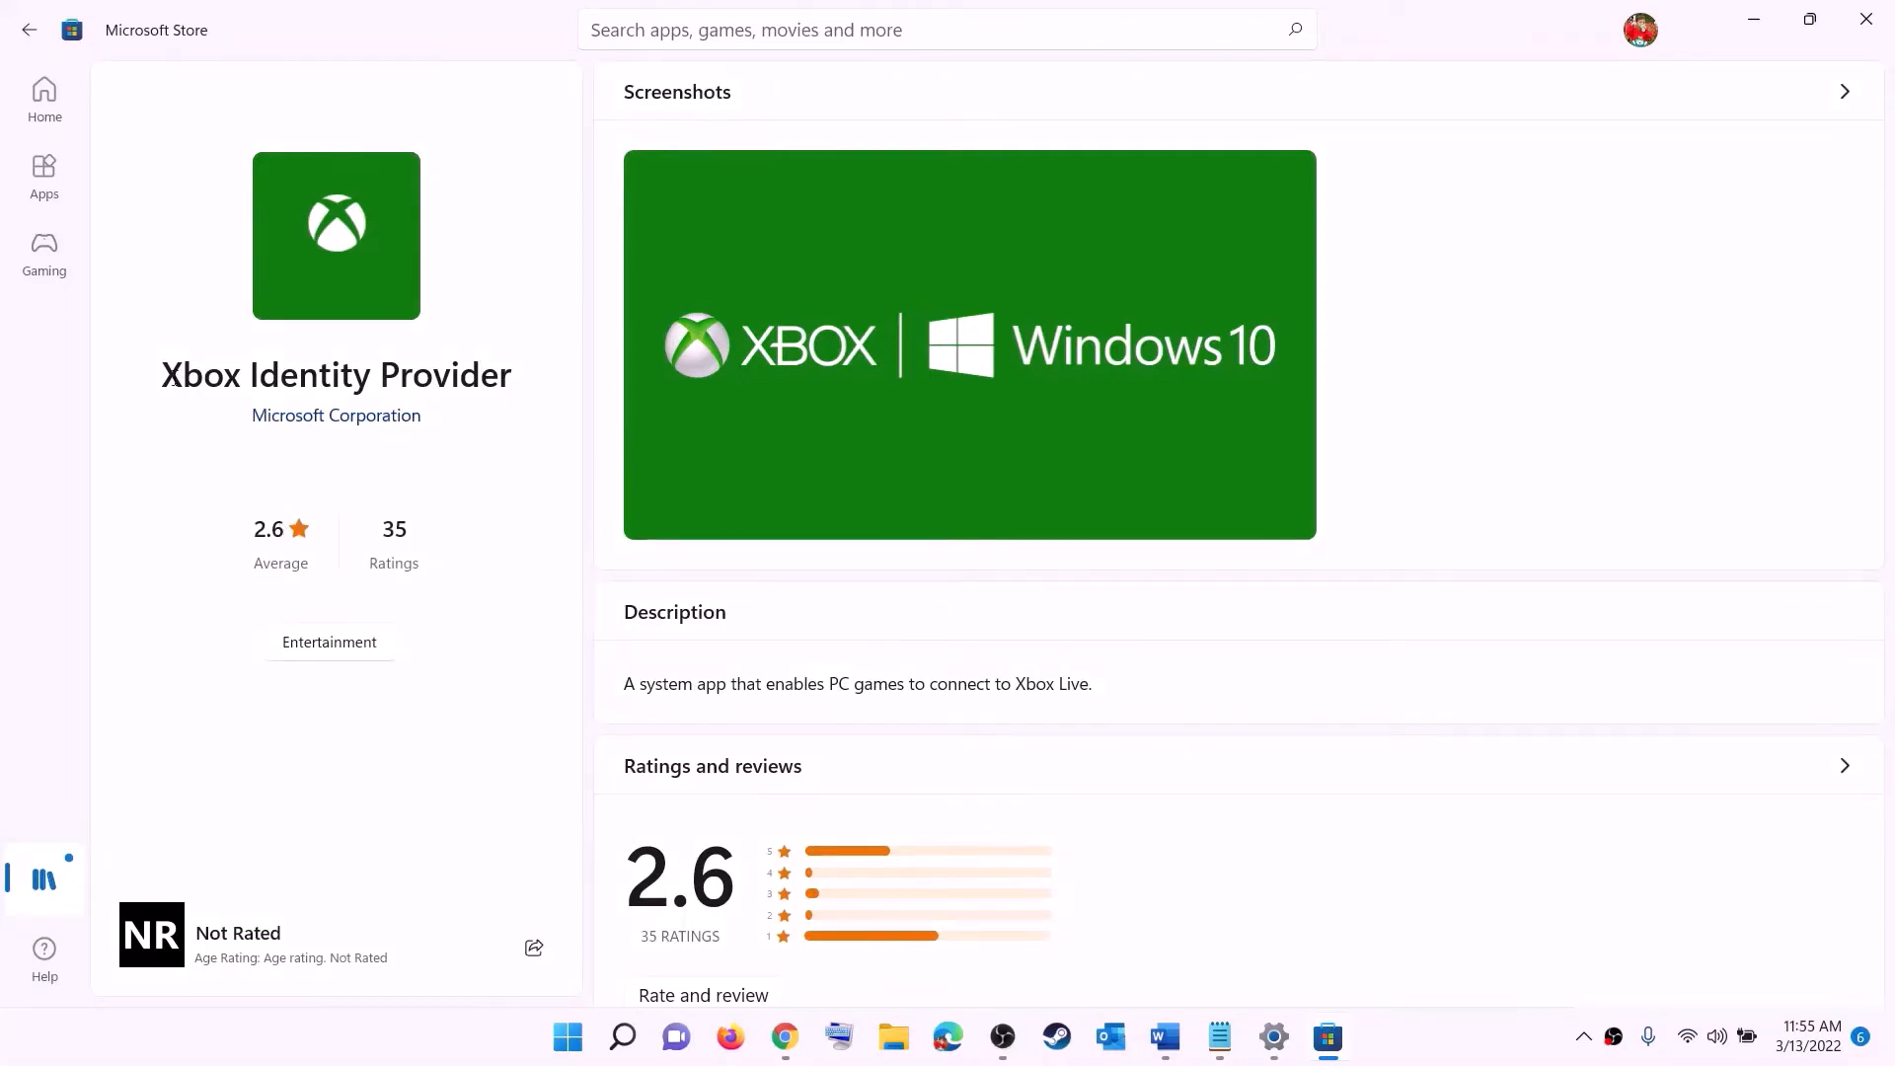
left_click_drag(170, 376, 512, 365)
left_click(318, 494)
key("alt+Tab")
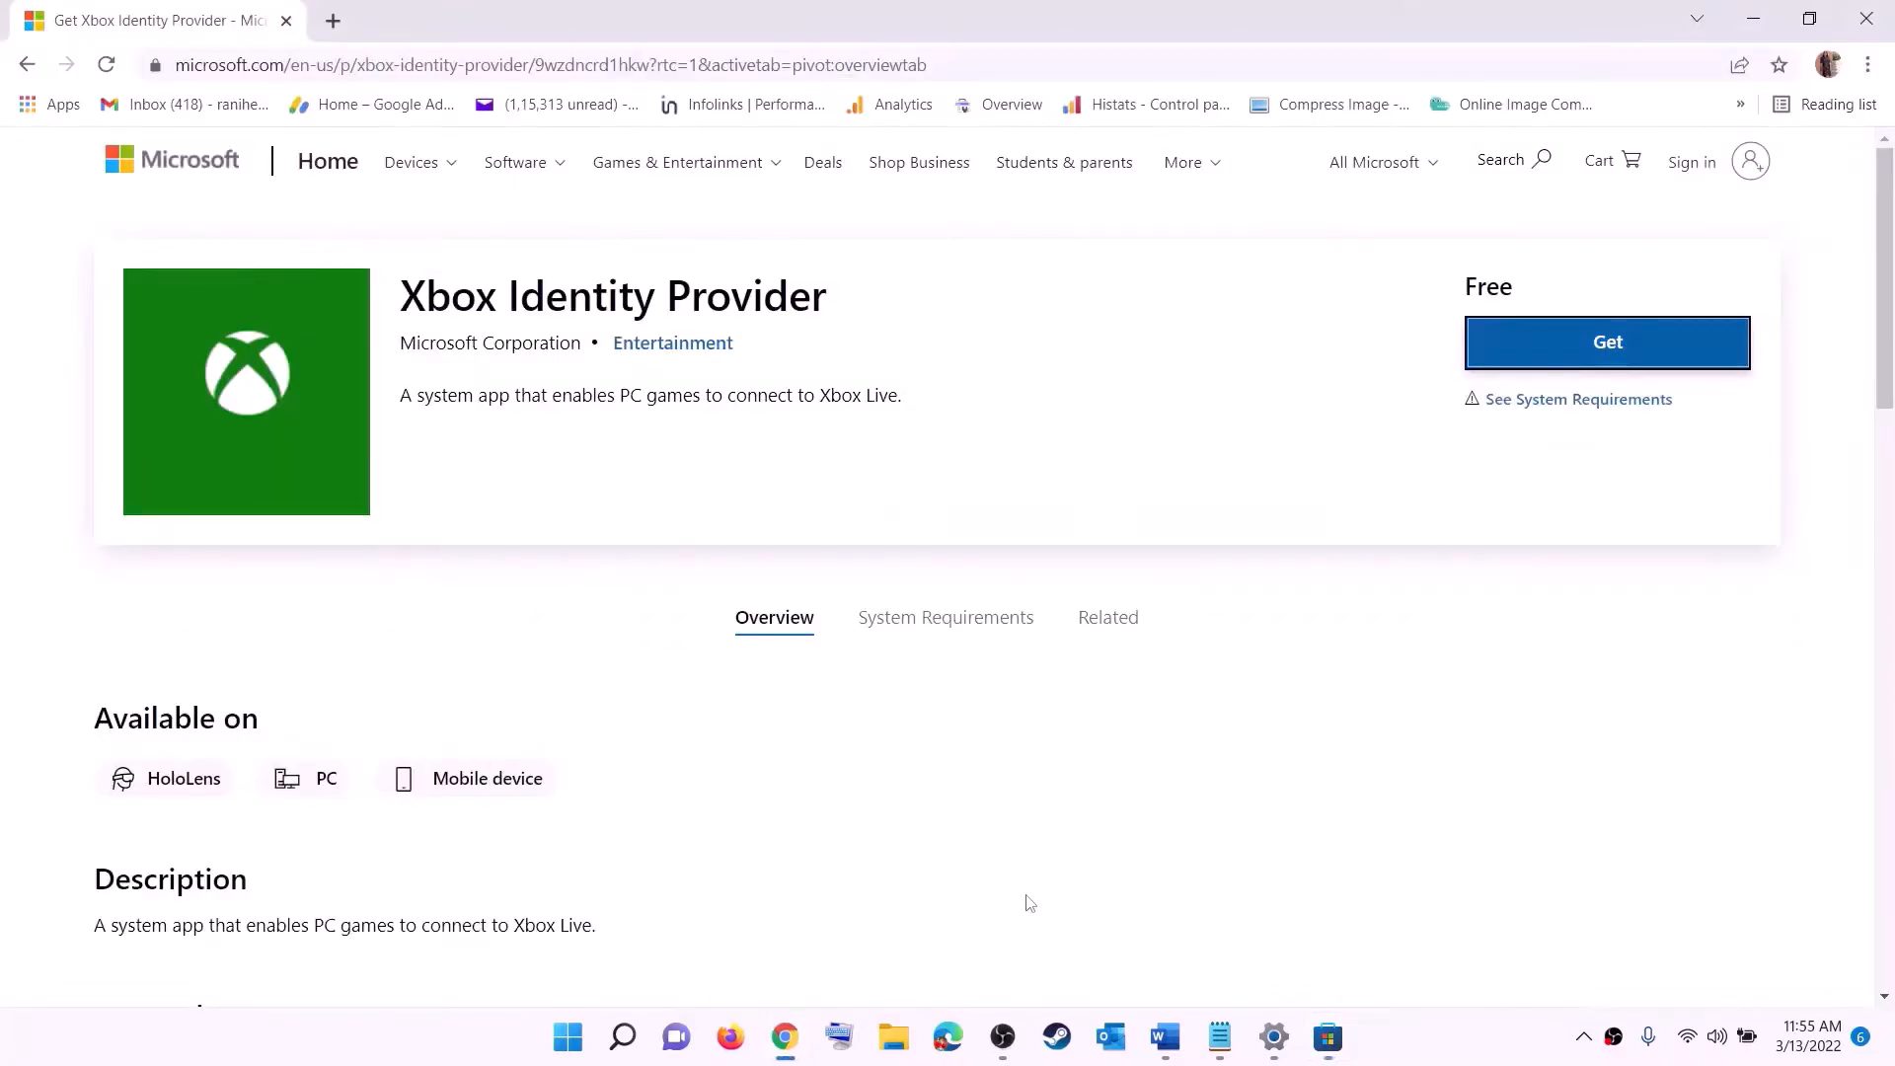
- Copy the command get-appxpackage Microsoft.GamingServices | remove-AppxPackage -allusers from the document
left_click(1166, 1037)
scroll(750, 473, "down", 5)
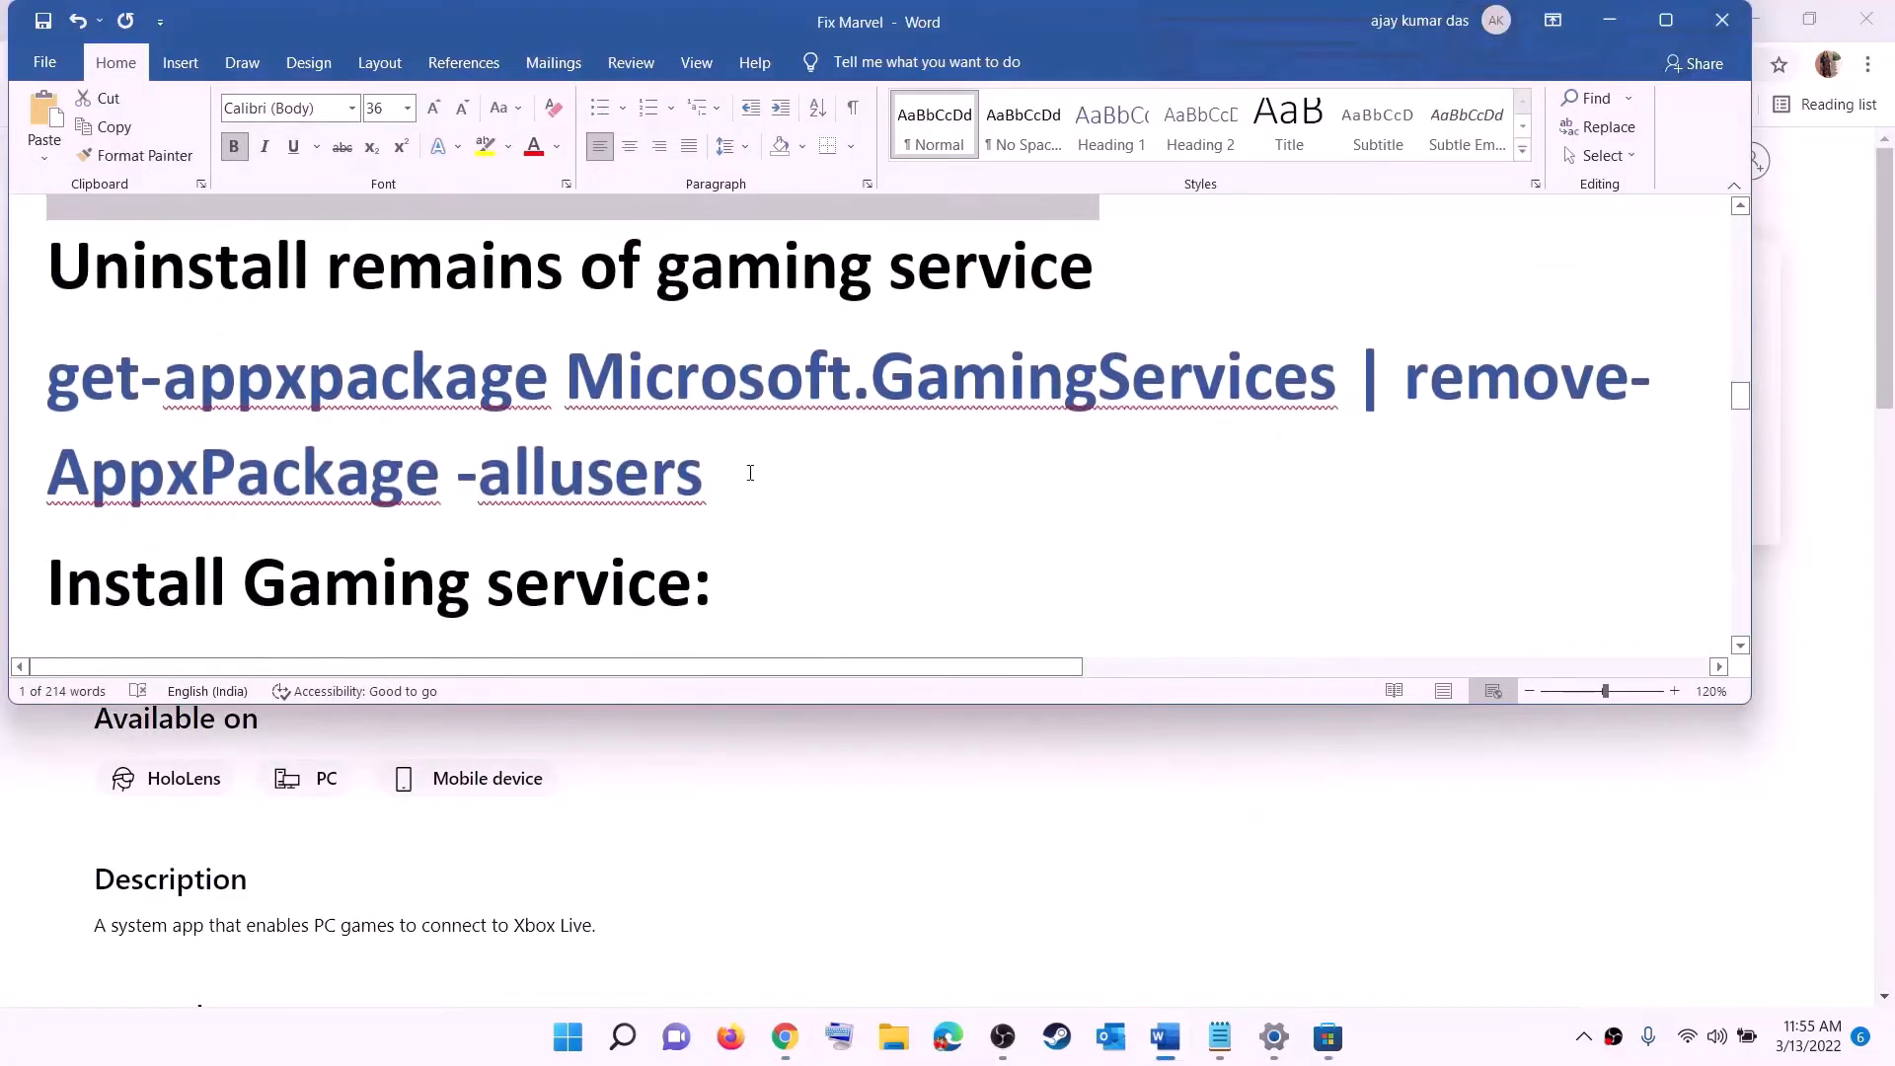
left_click_drag(704, 474, 47, 378)
right_click(205, 415)
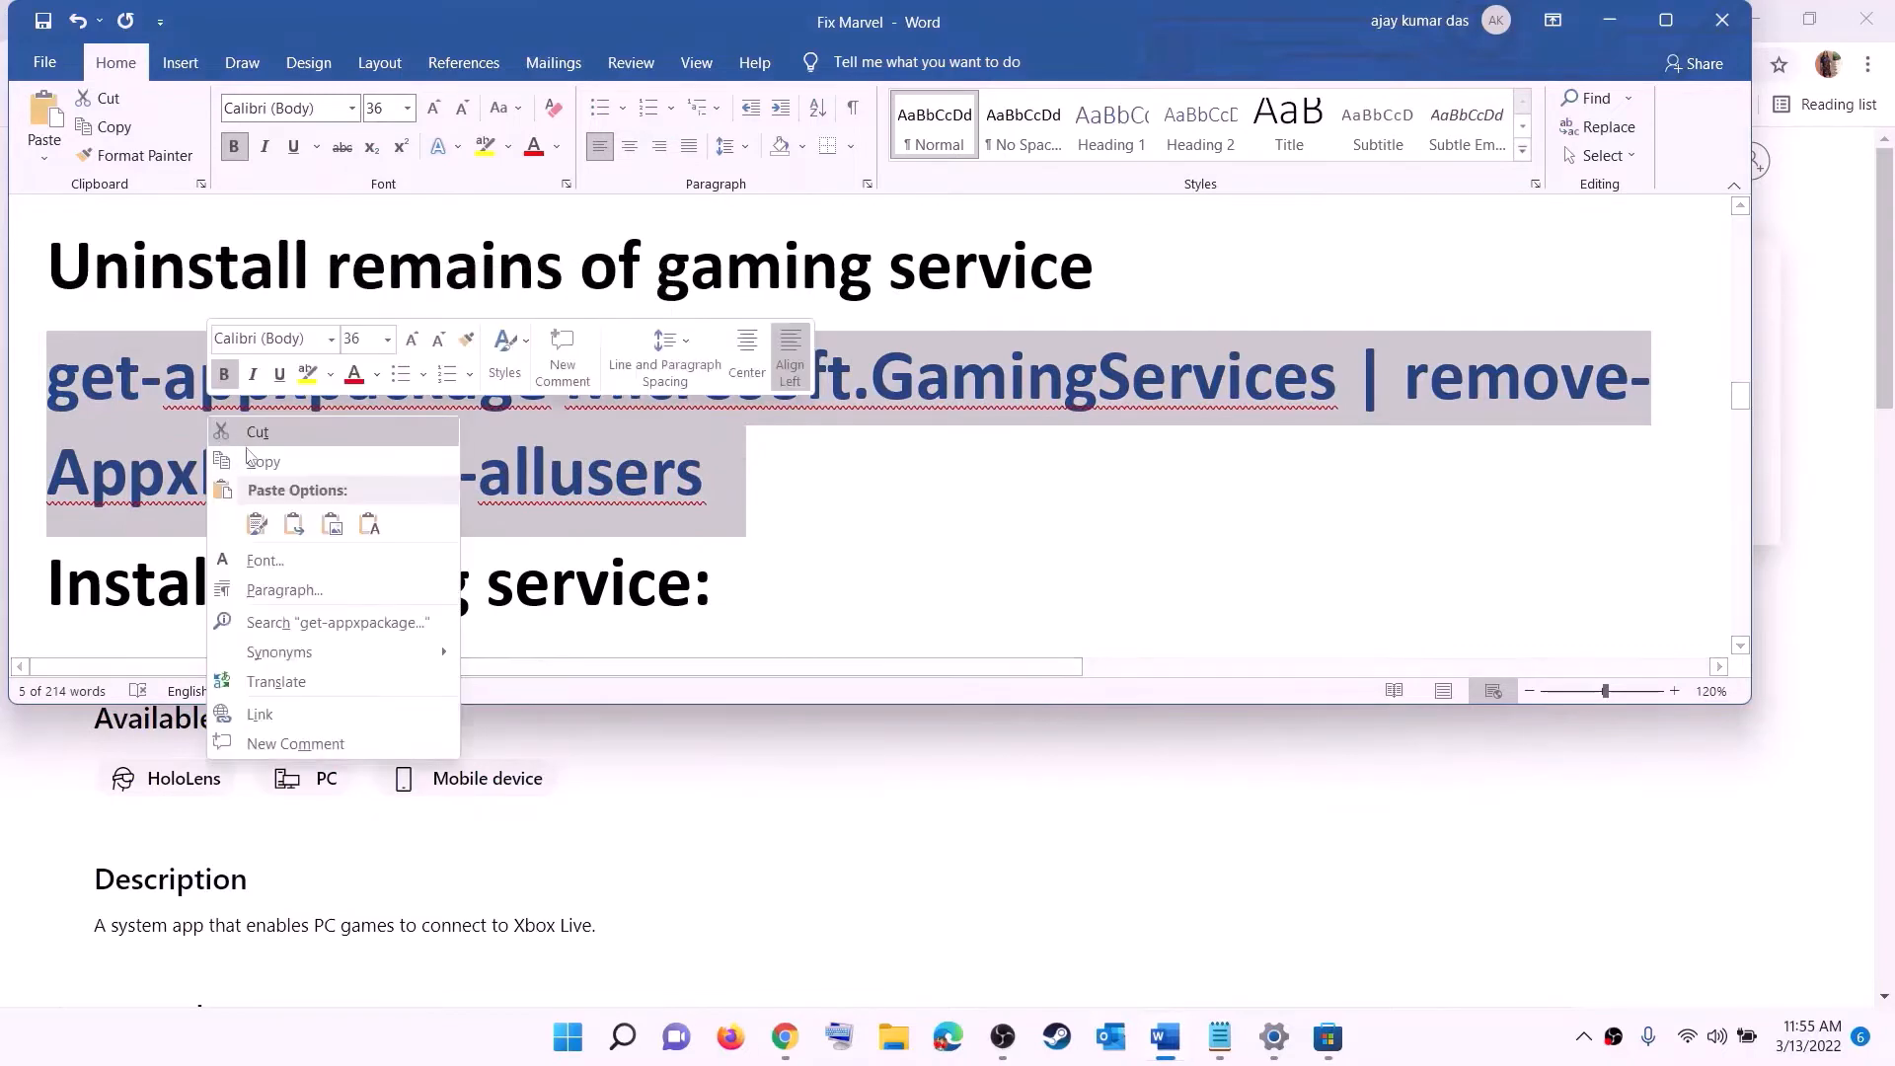
left_click(282, 470)
- Search for PowerShell and run Windows PowerShell as administrator
left_click(571, 1041)
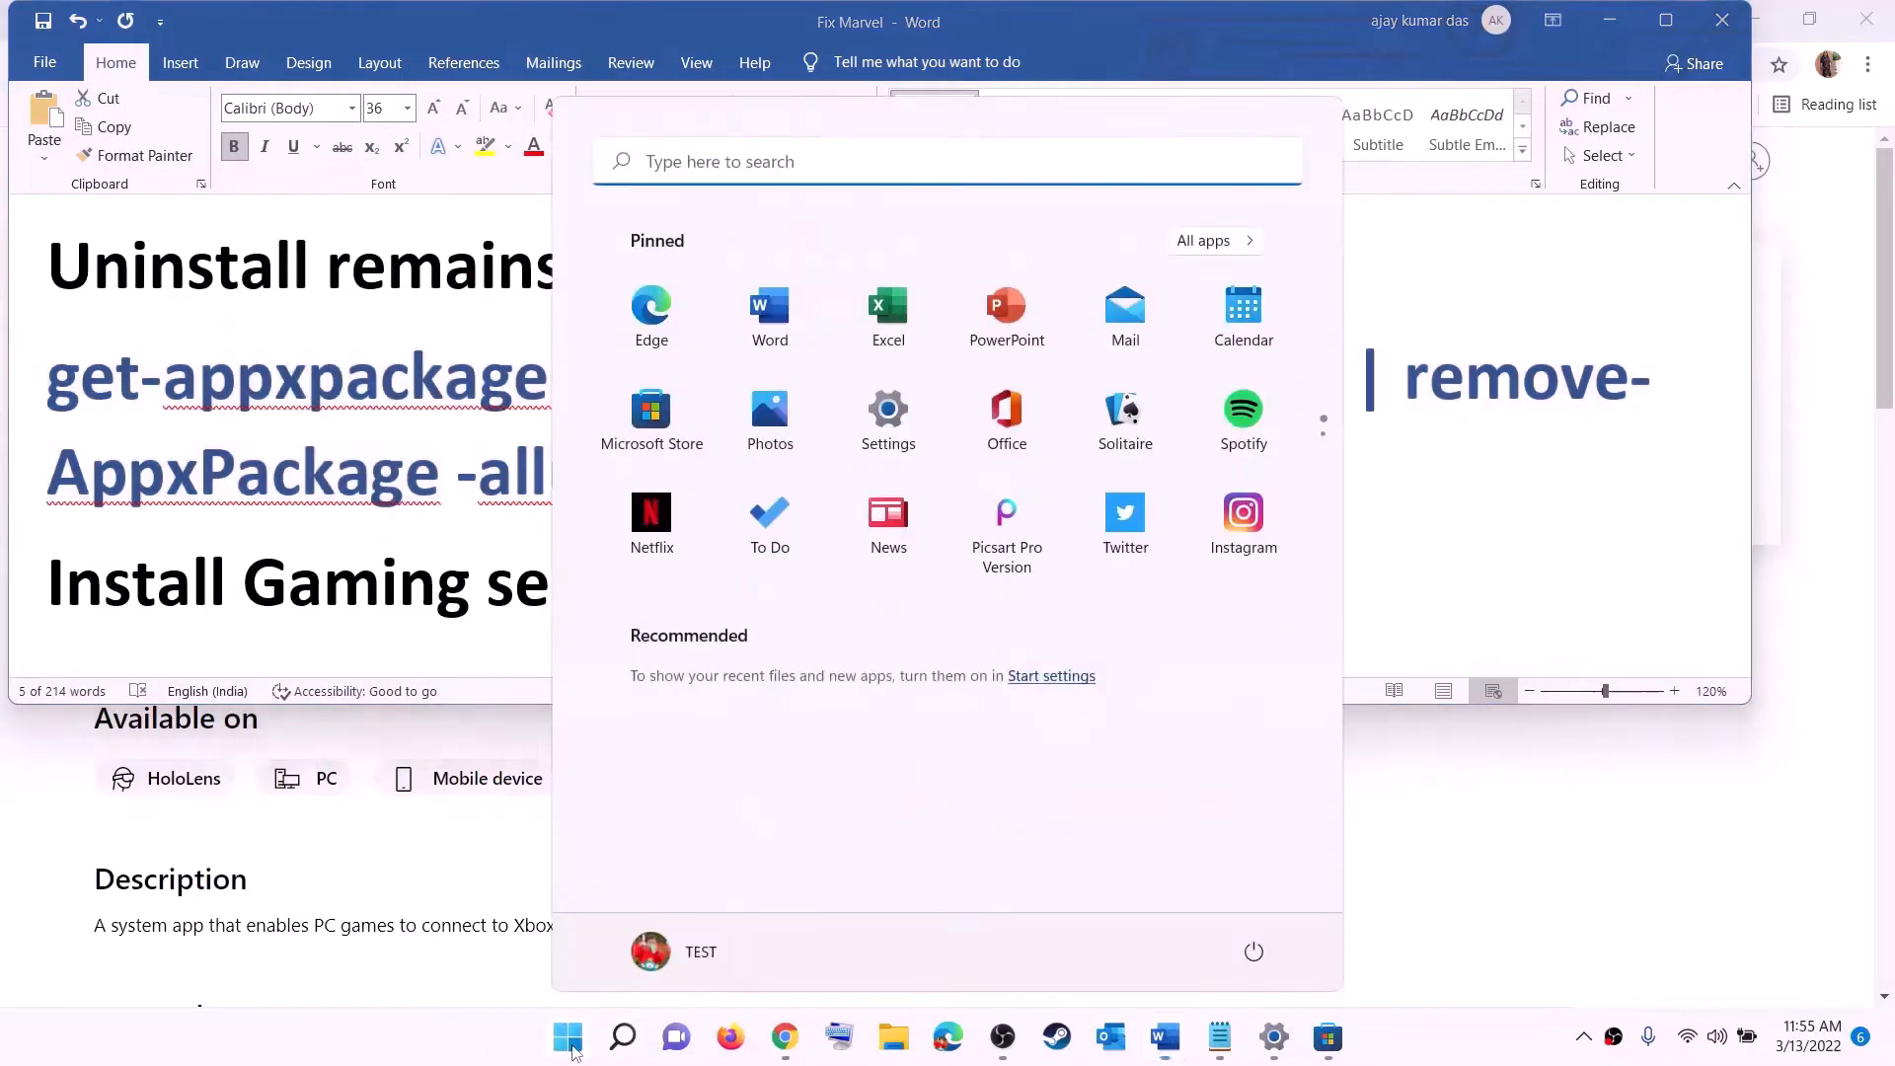
type("powers")
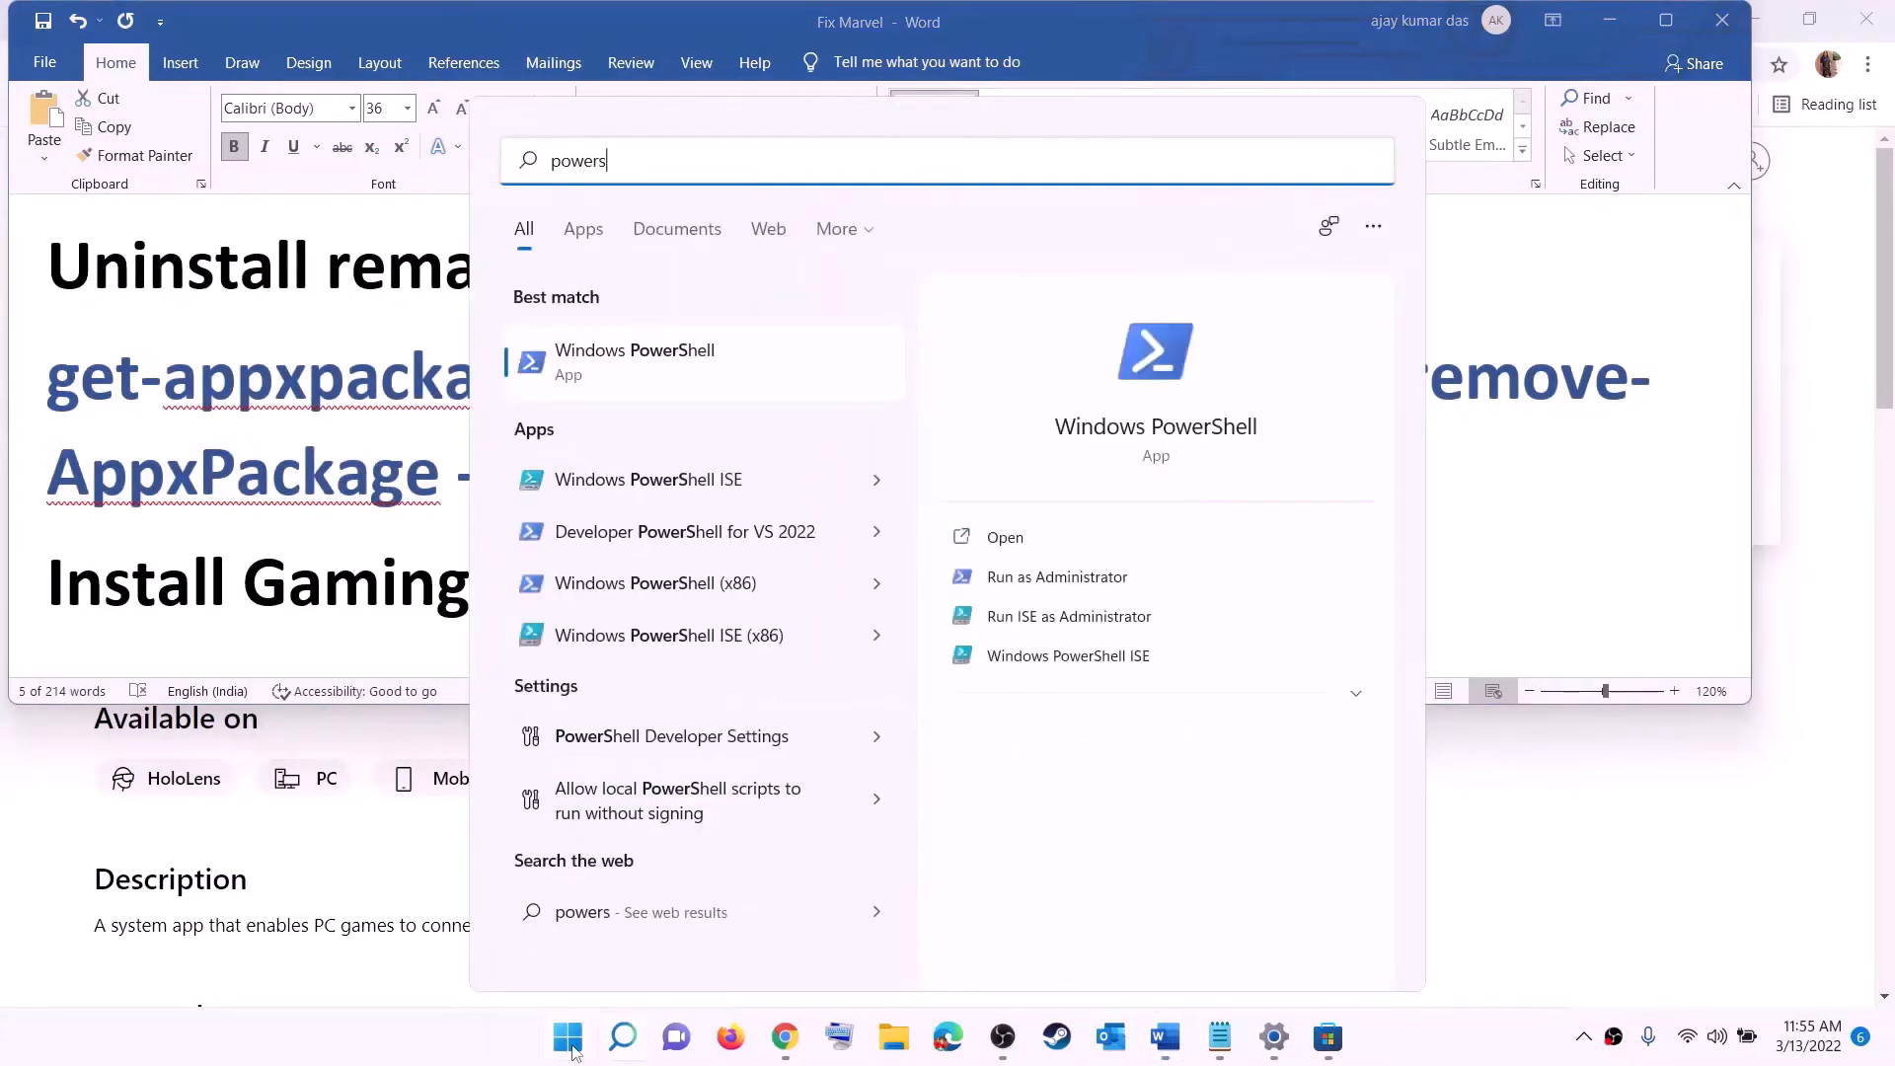
type("hell")
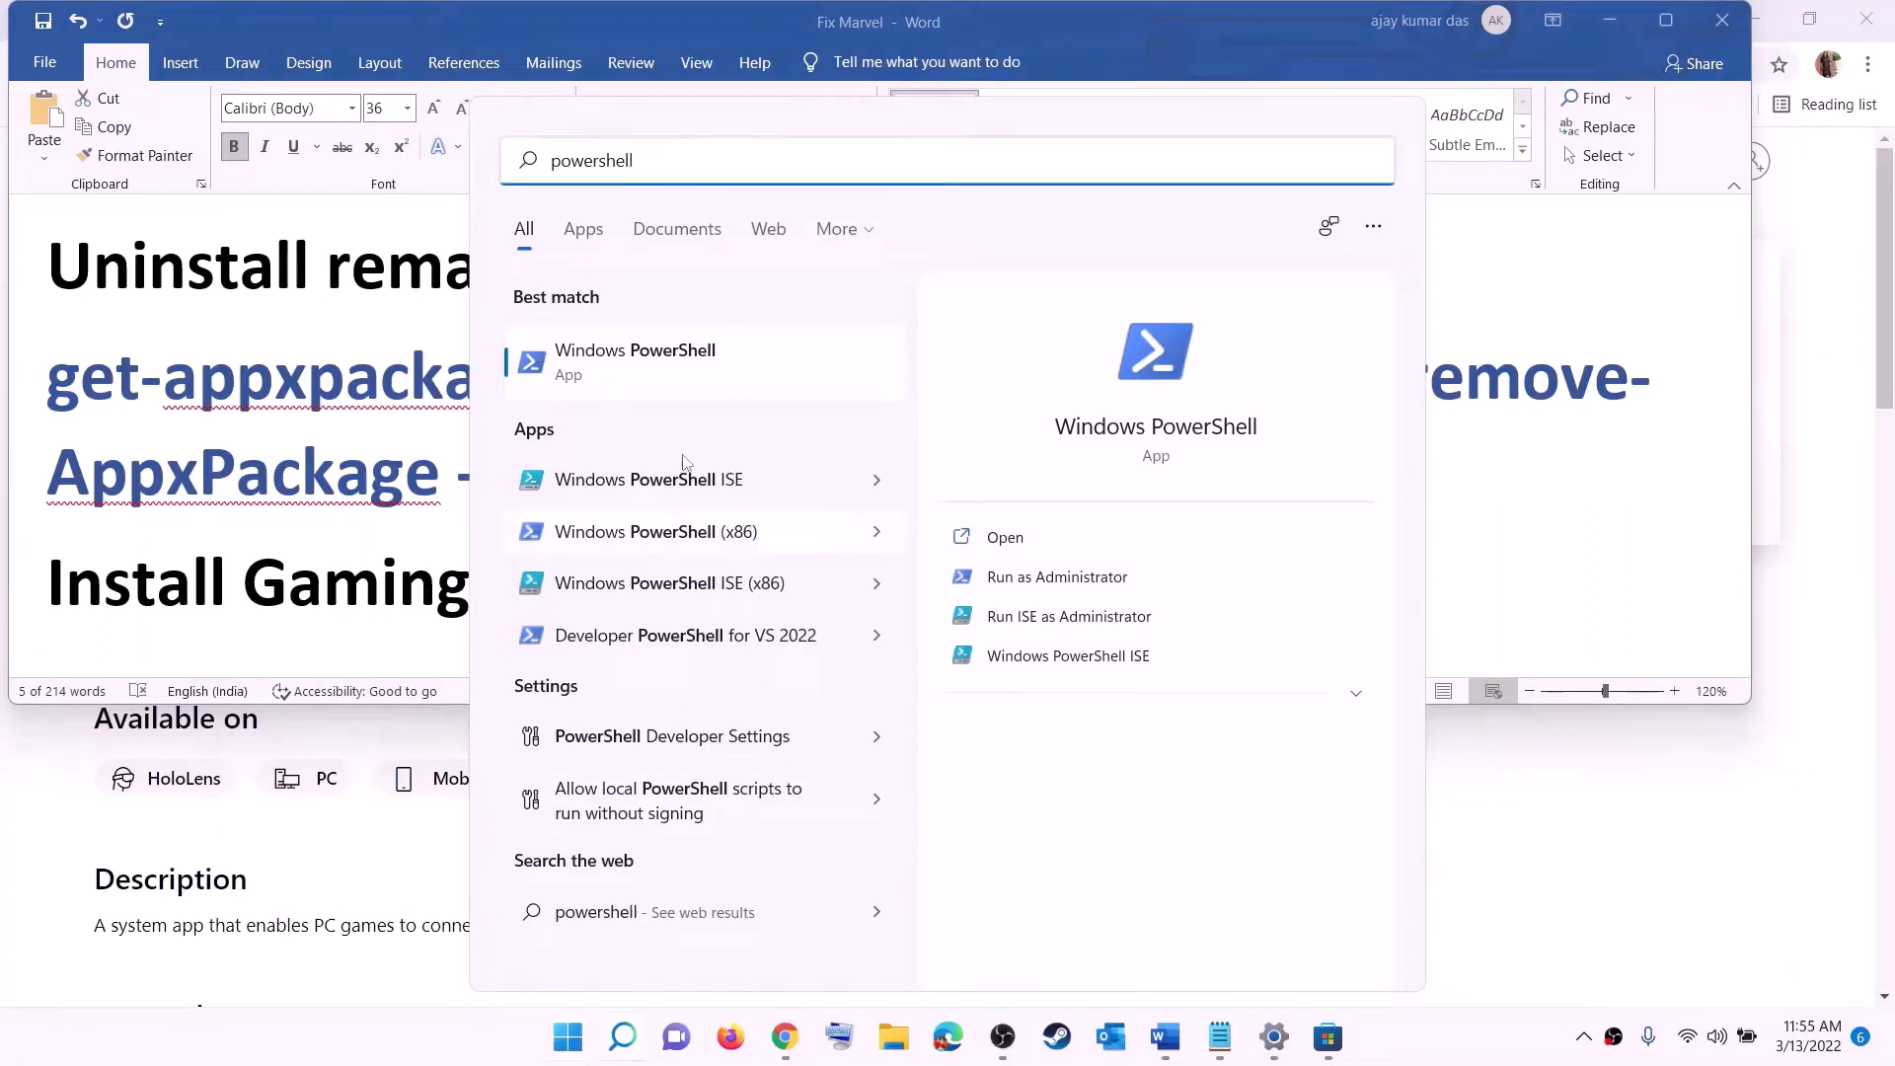
right_click(650, 377)
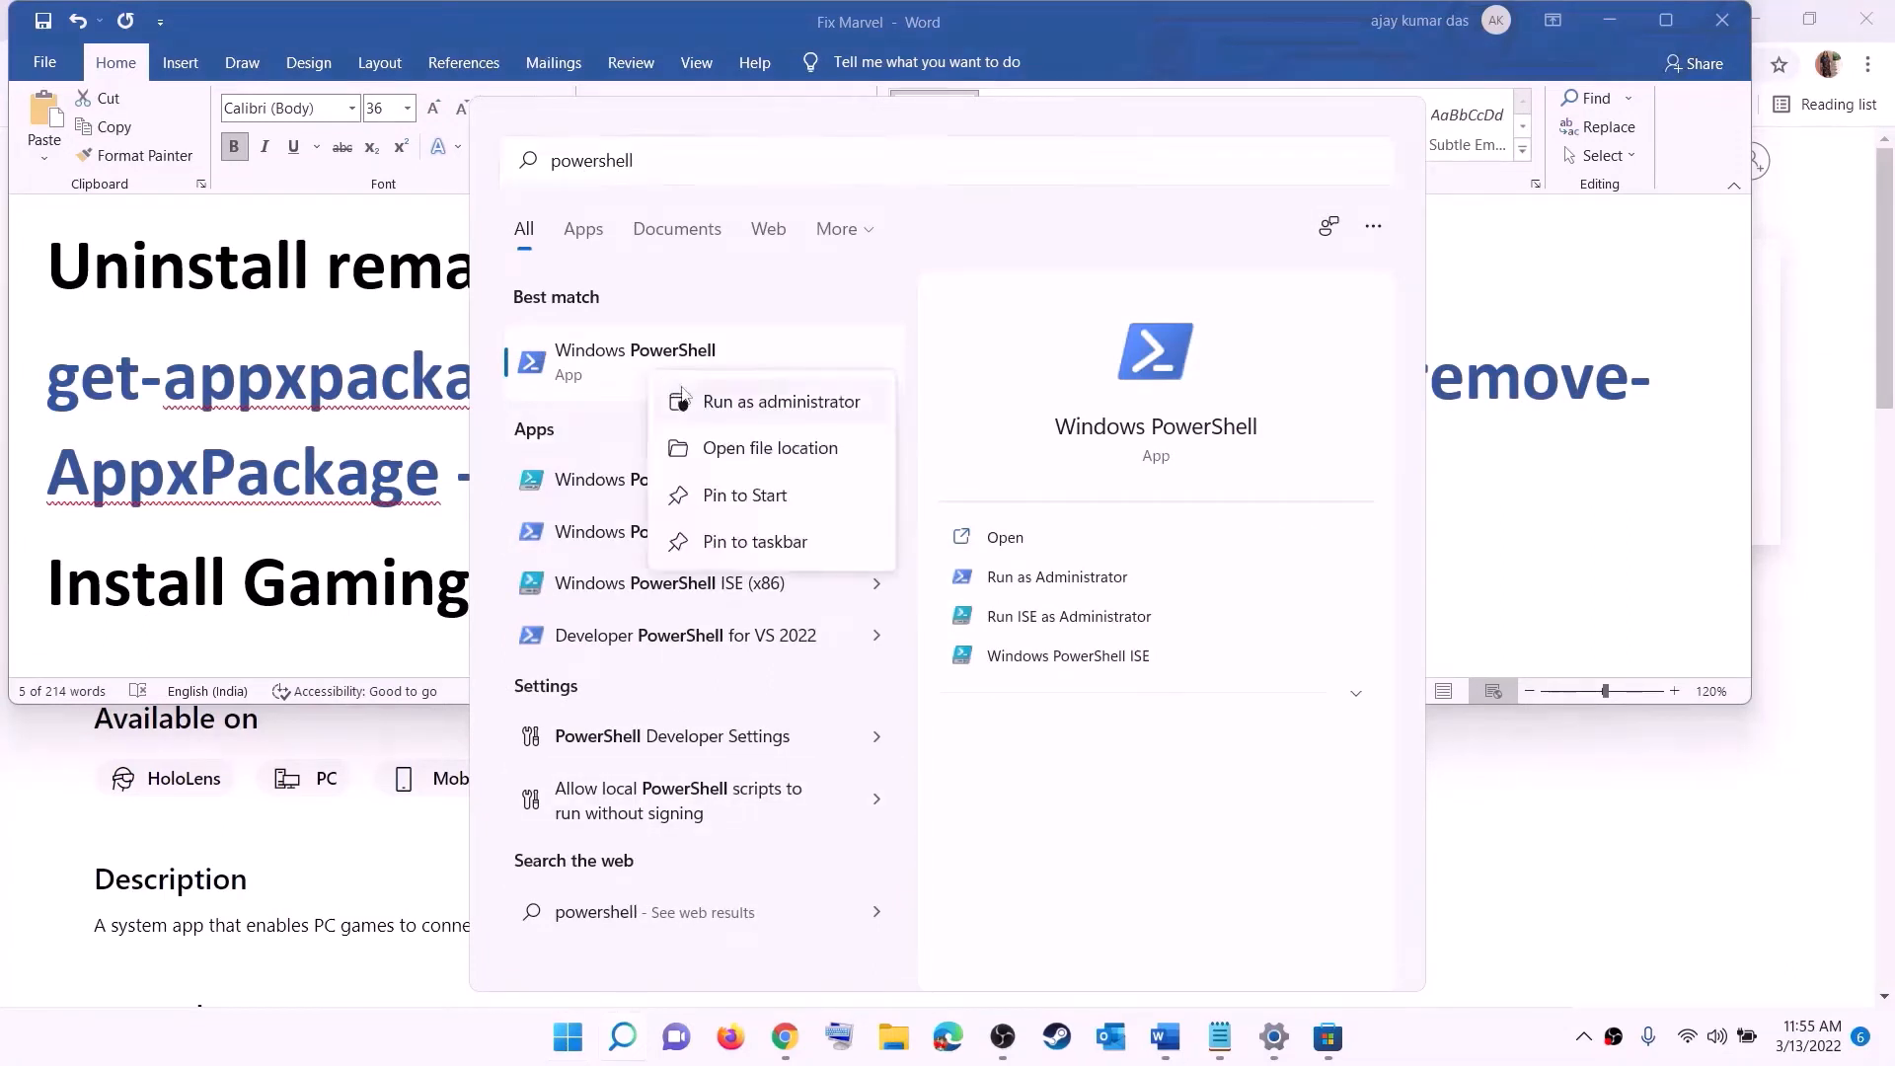
left_click(791, 406)
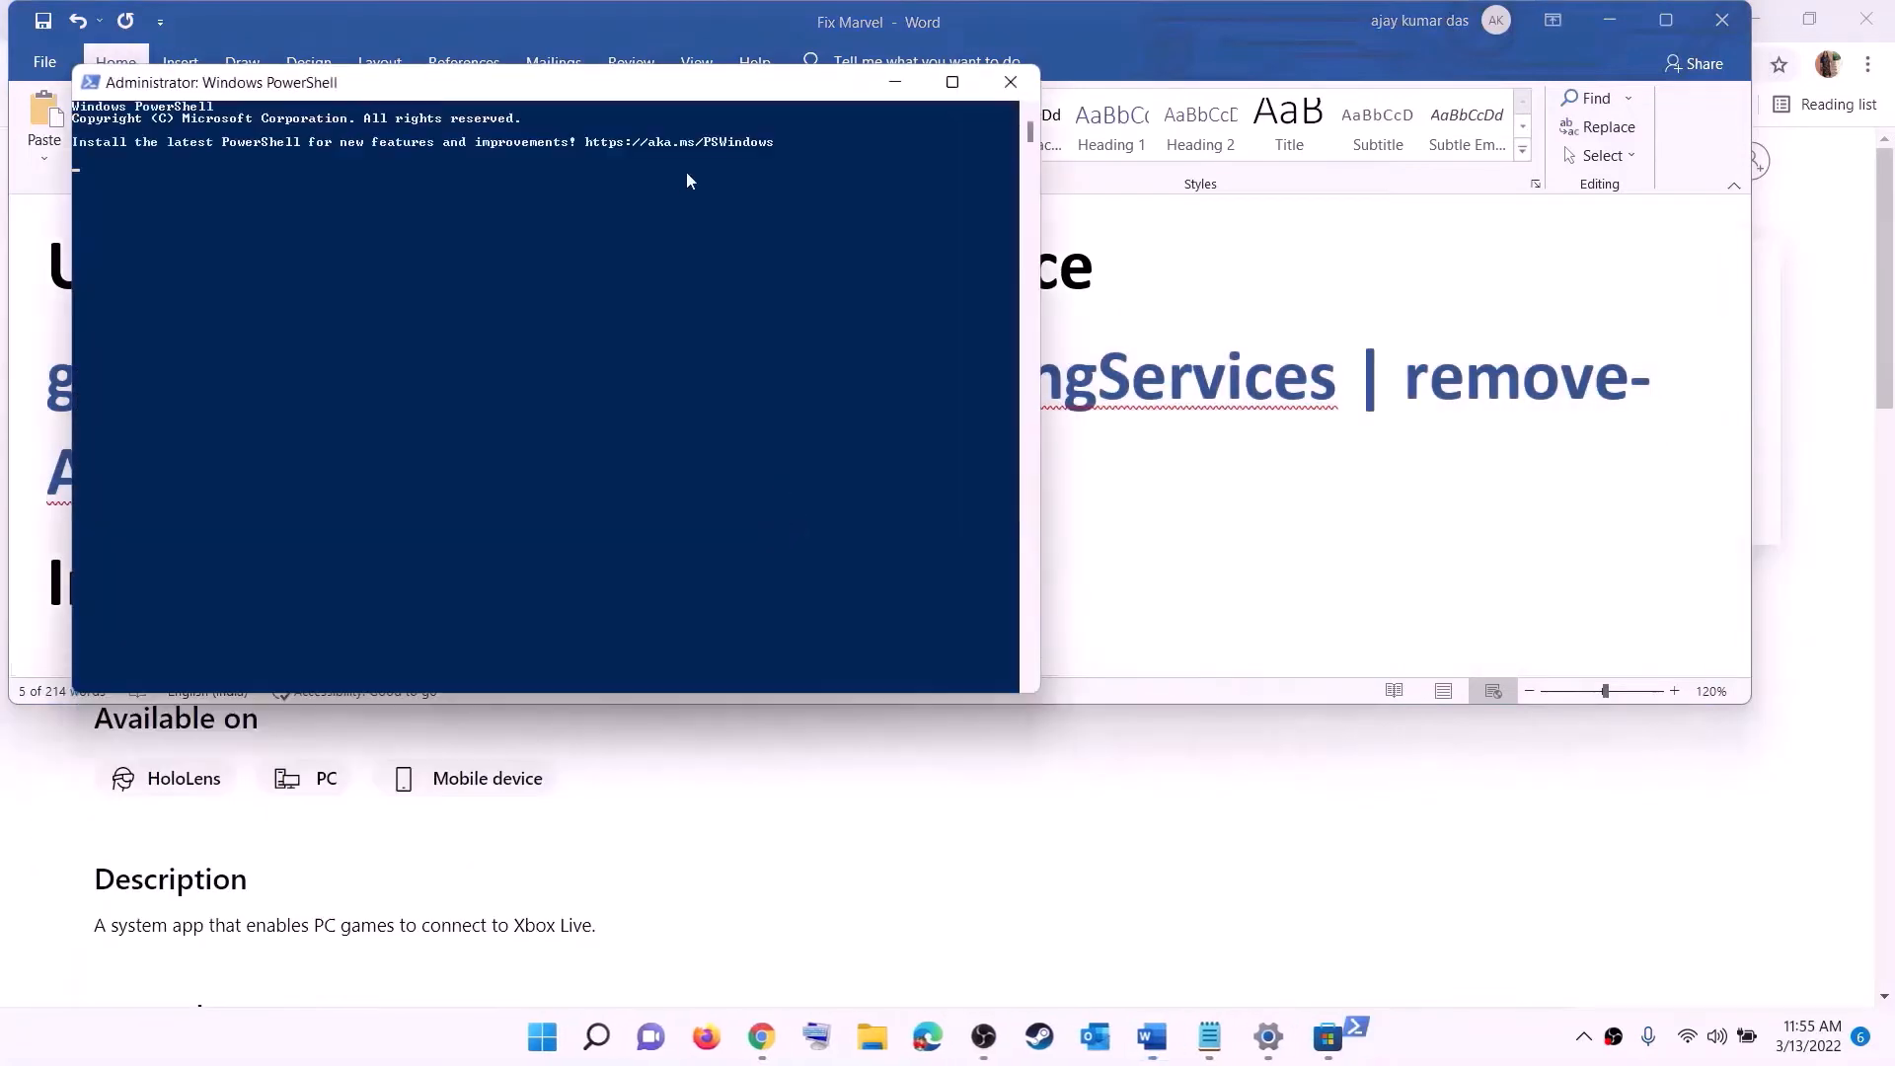
- Paste and run the command removing Microsoft.GamingServices for all users in PowerShell
left_click_drag(683, 102, 885, 215)
key("ctrl+v")
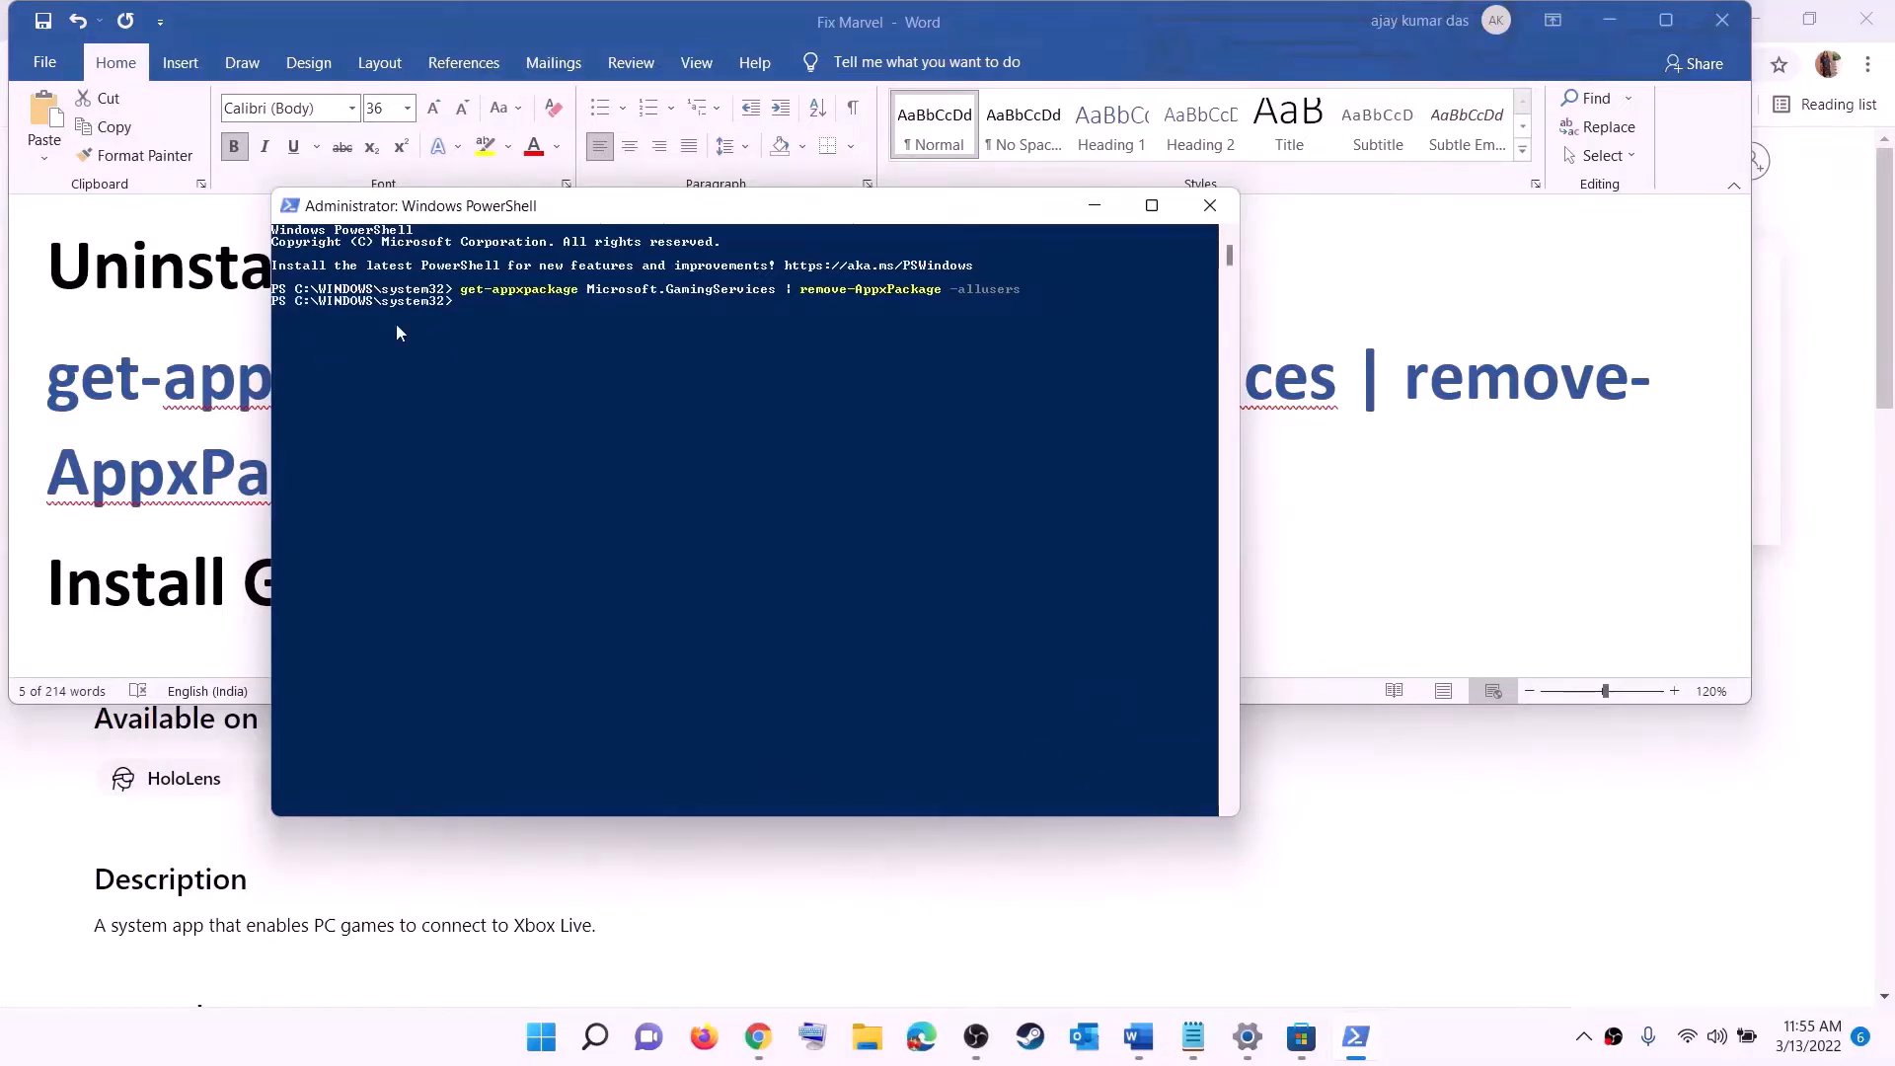
- Copy the command start ms-windows-store://pdp/?productid=9MWPM2CQNLHN from the document's Install Gaming service section
left_click(240, 463)
scroll(547, 481, "down", 2)
scroll(546, 481, "down", 1)
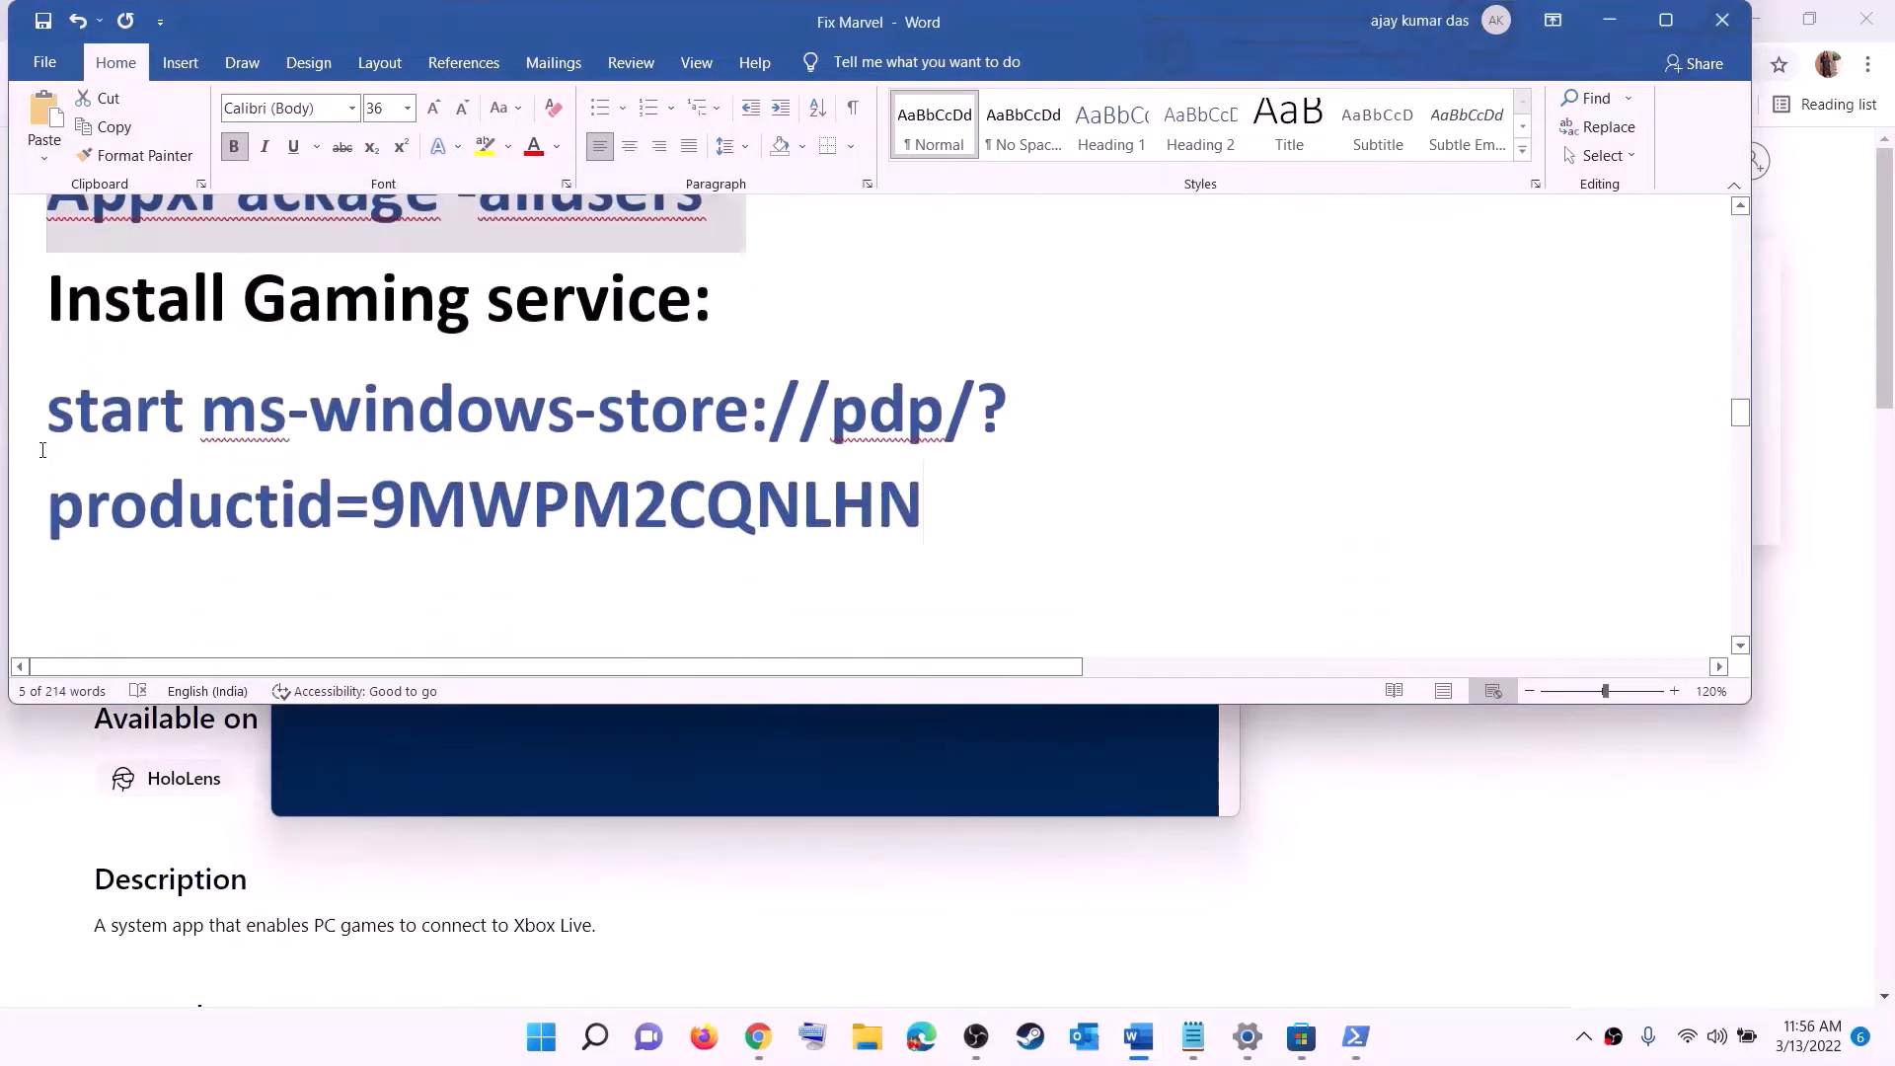
triple_click(206, 446)
right_click(206, 446)
left_click(261, 493)
key("alt+Tab")
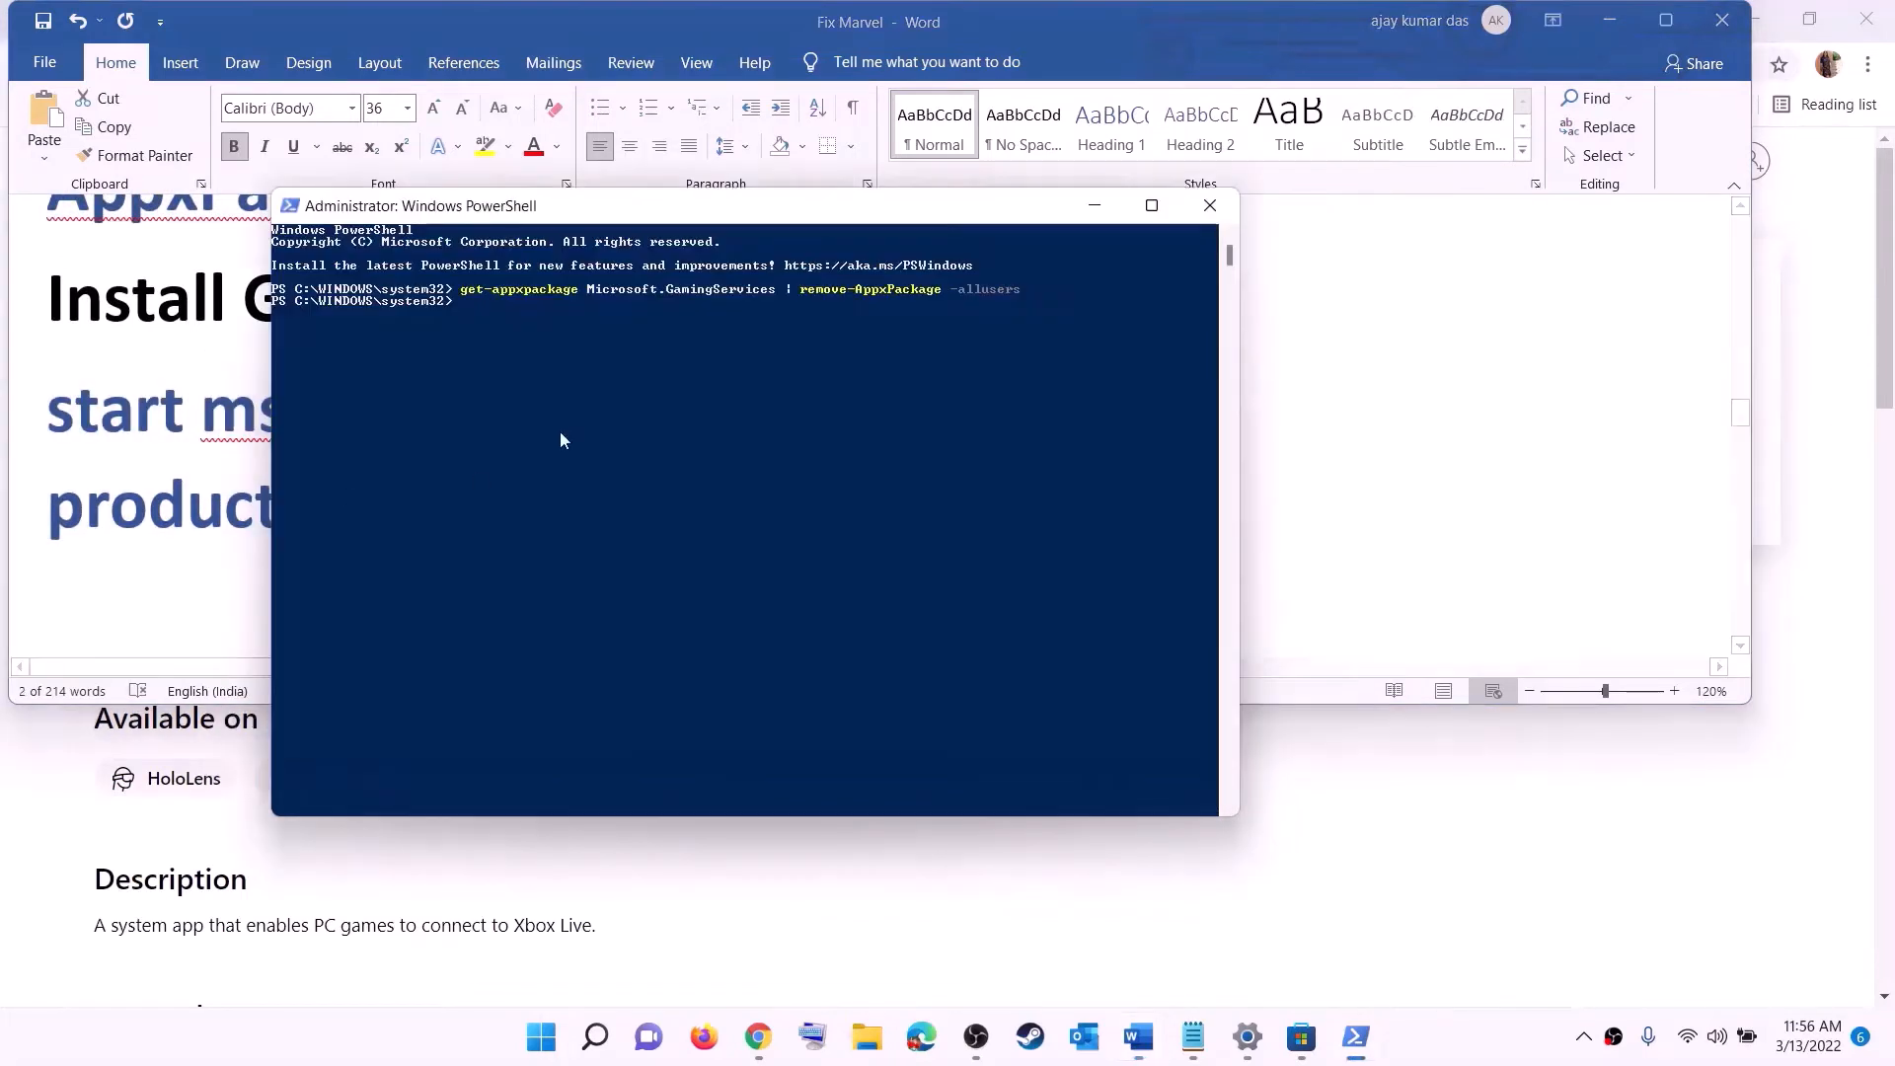
- Paste and run the start command in PowerShell to install Gaming Services, allowing the permission prompt
right_click(564, 424)
key("Return")
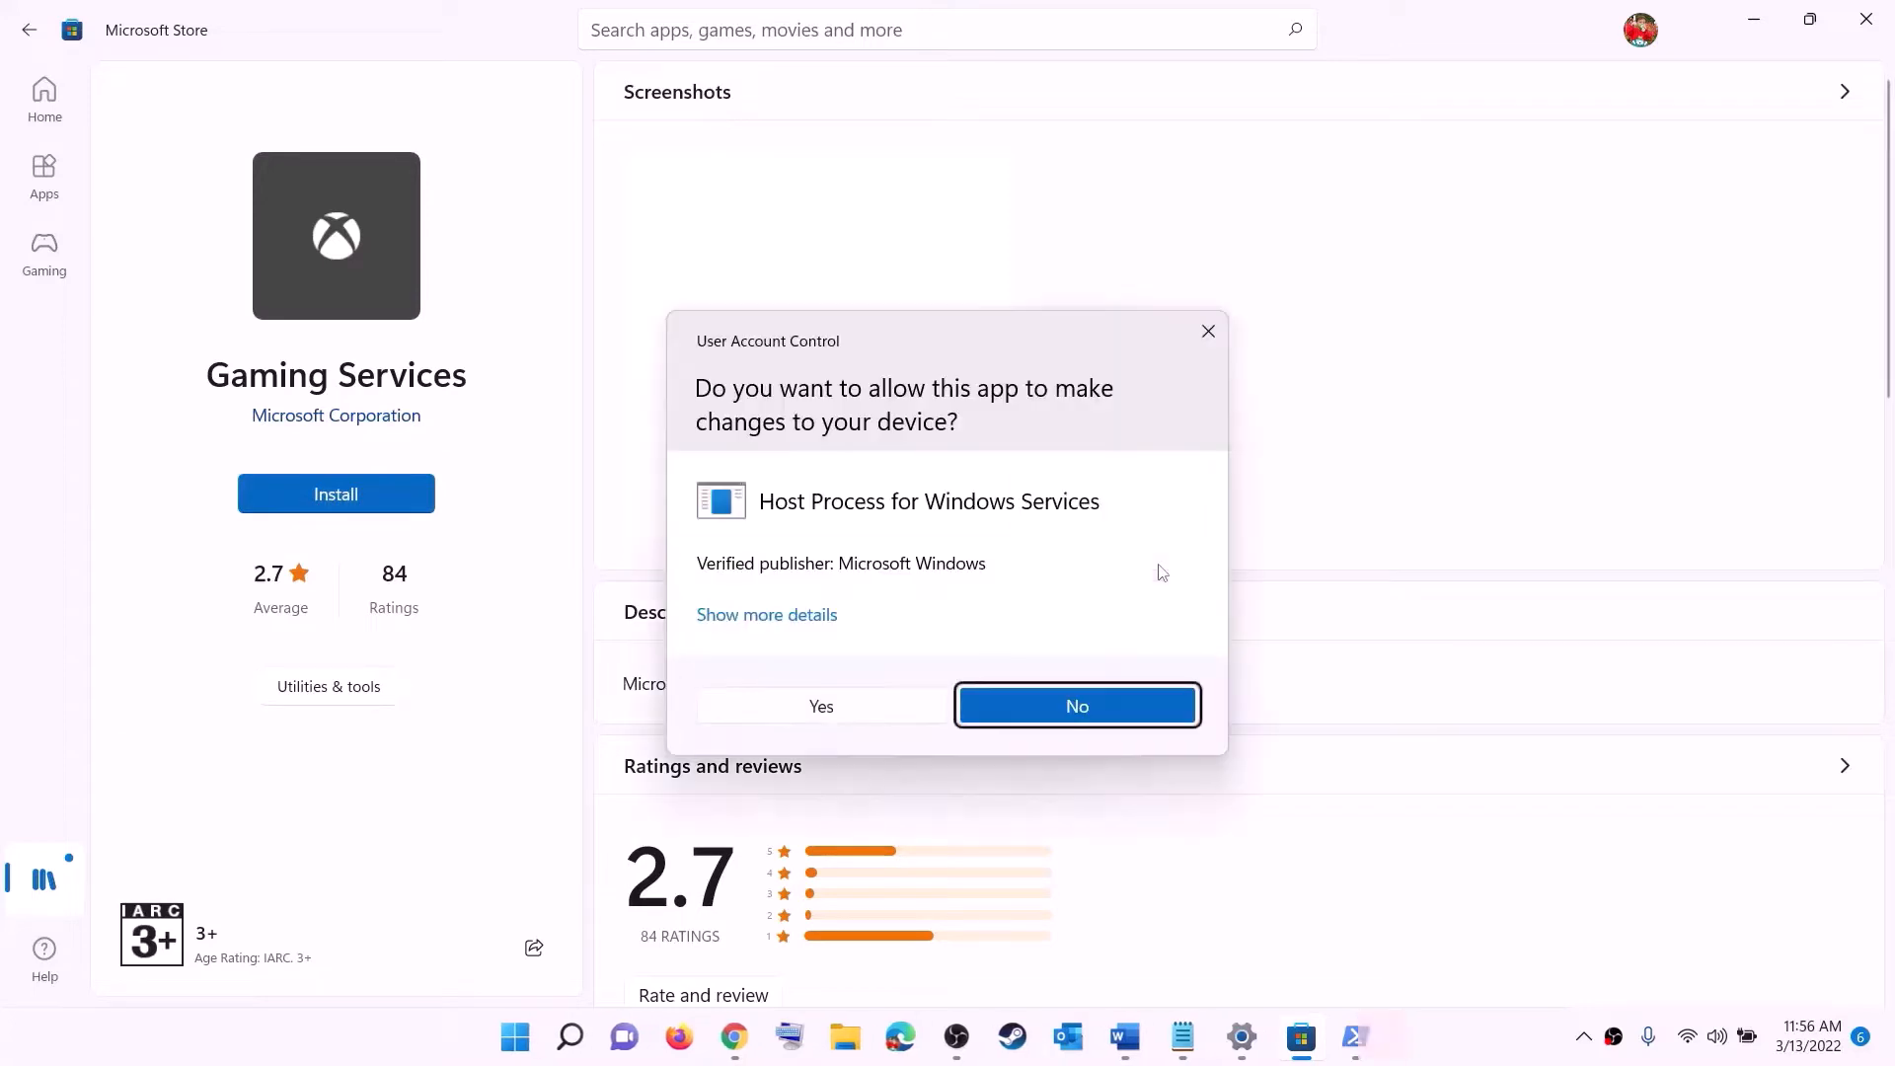
left_click(839, 709)
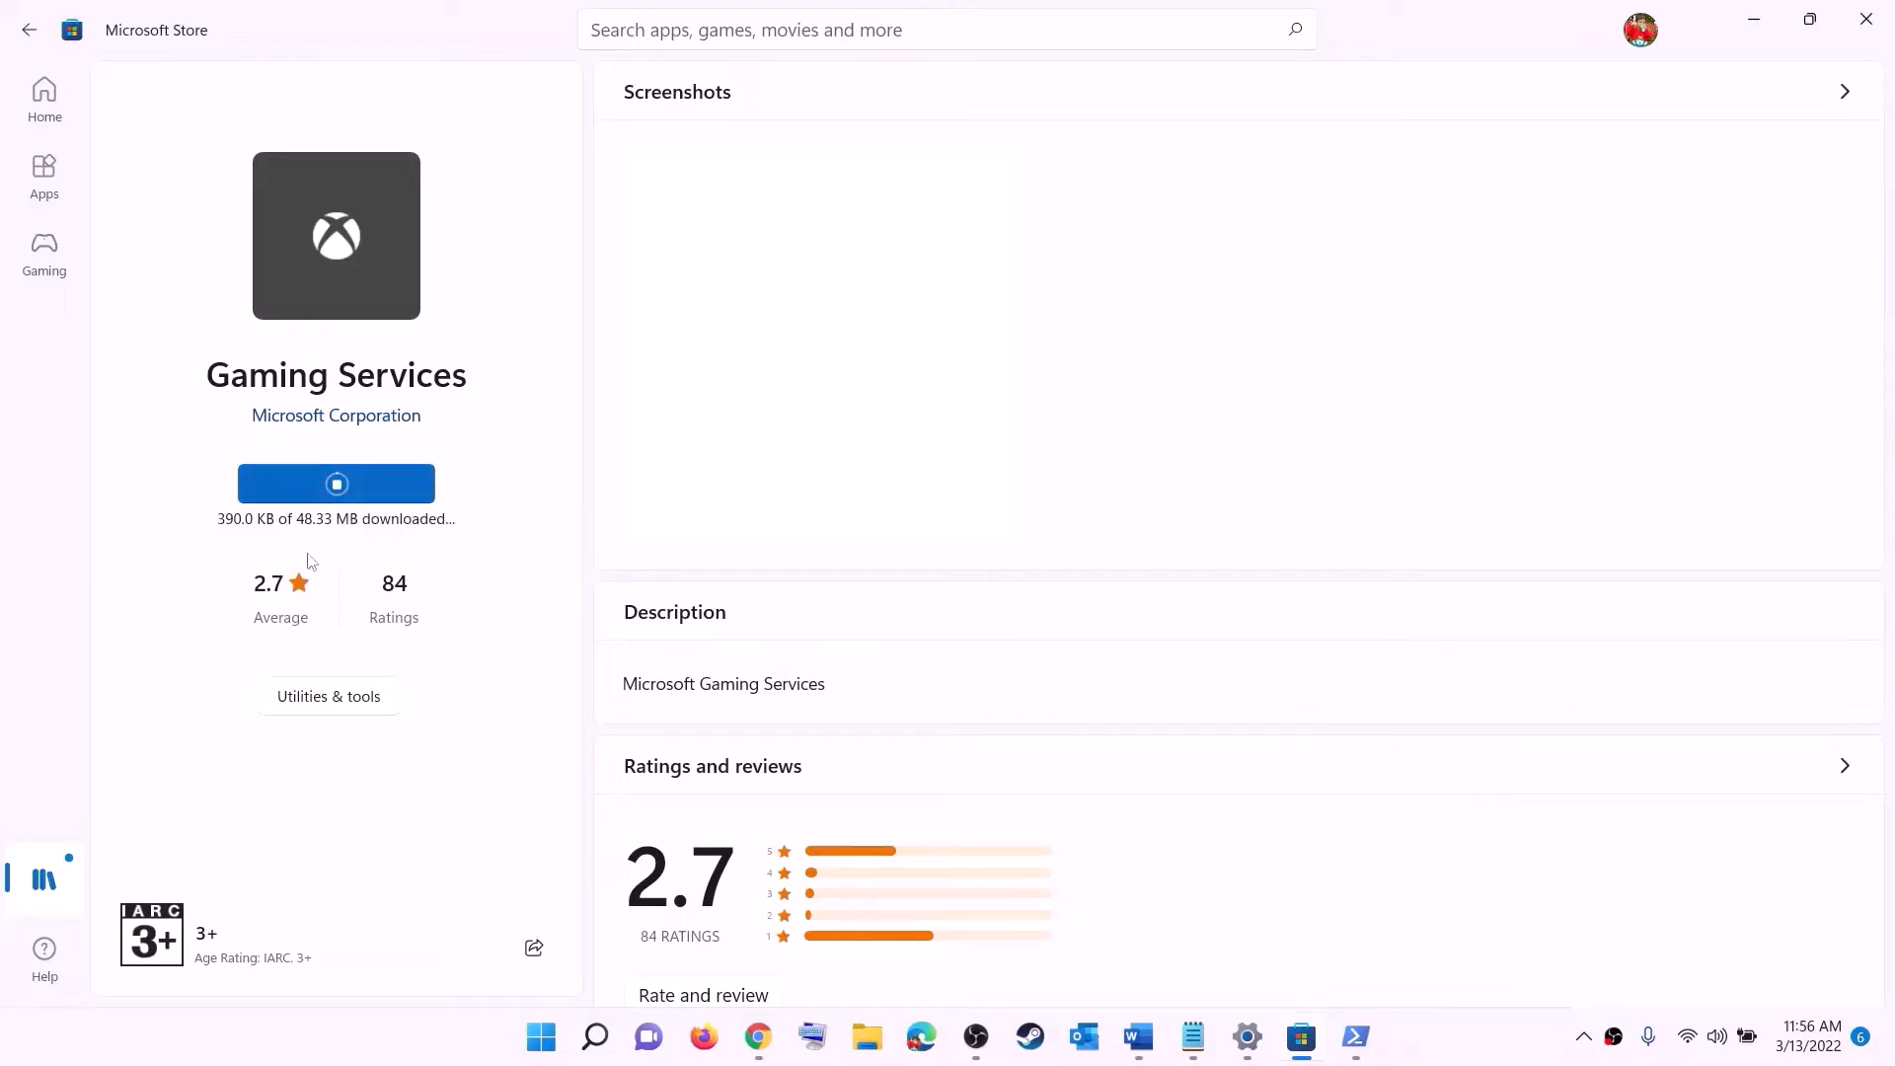
- Review the document's list of services, then open the Services app from the Start search
left_click(1139, 1036)
triple_click(681, 499)
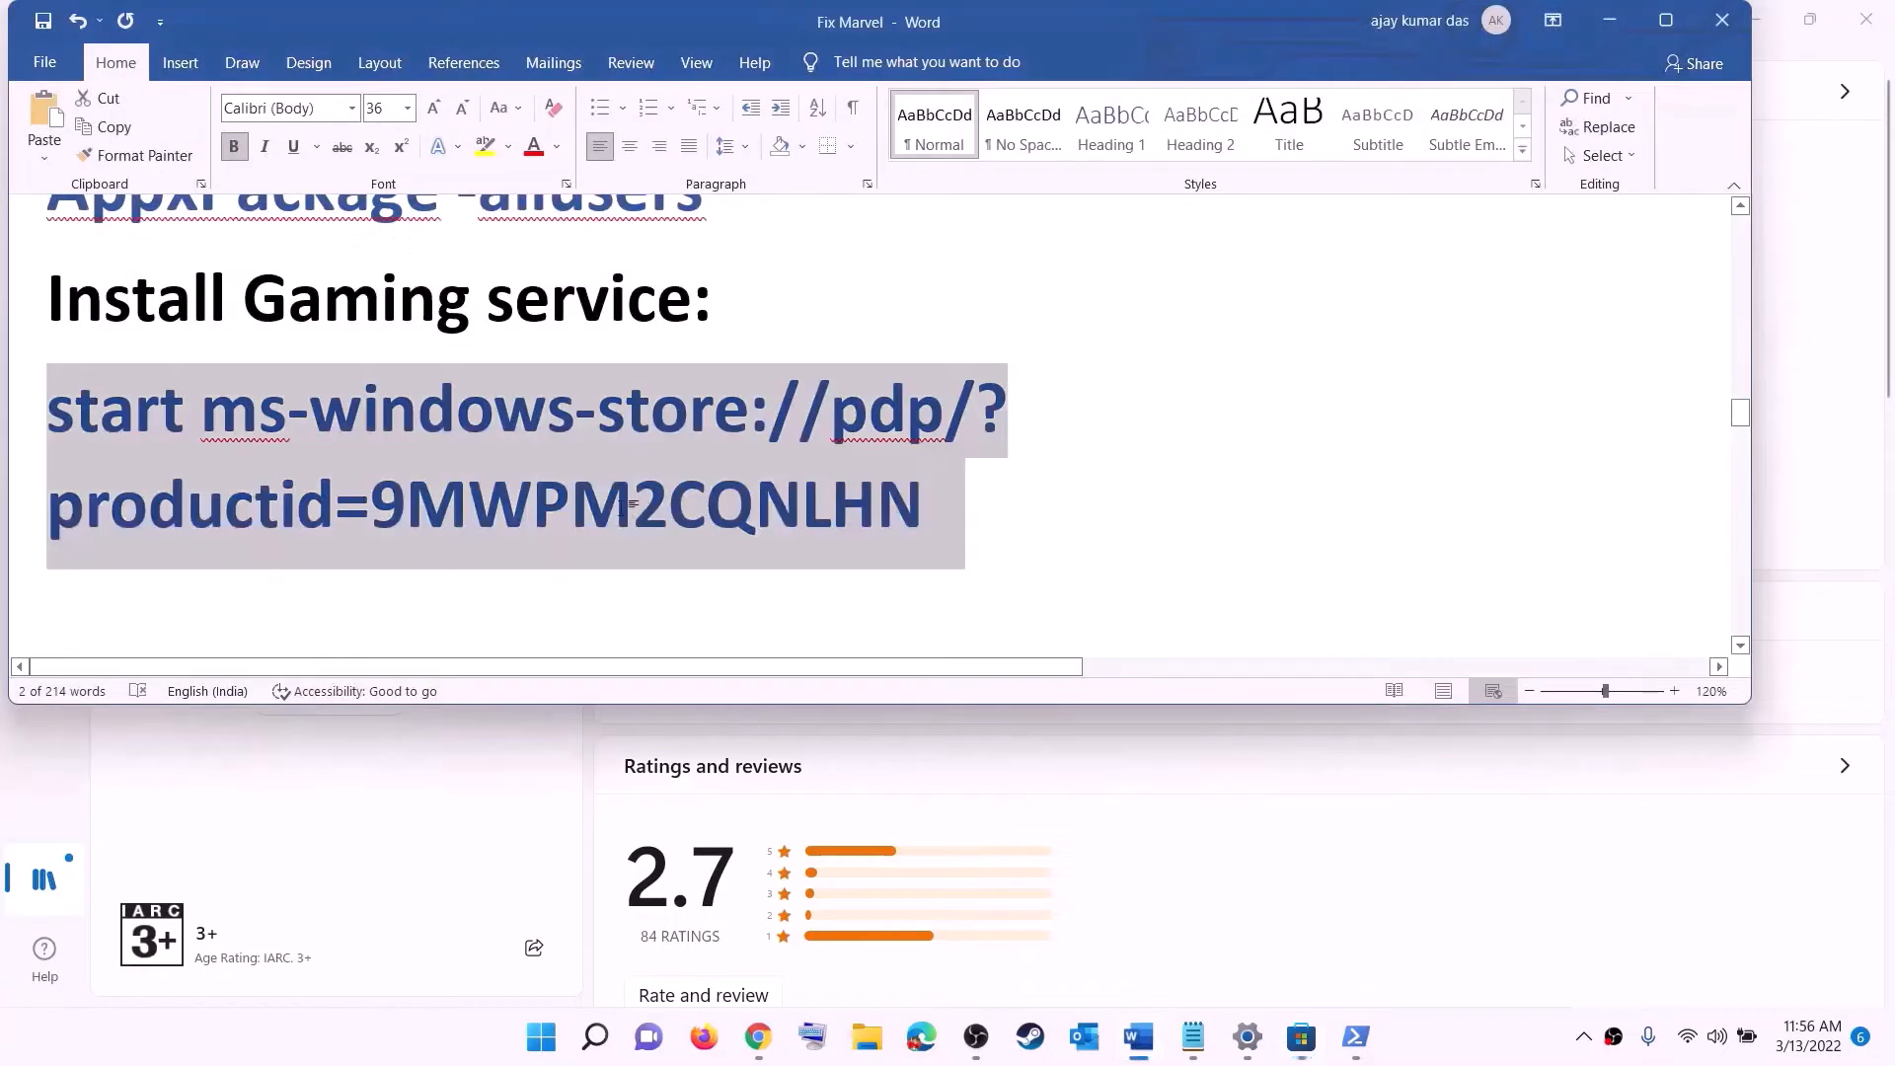
scroll(629, 510, "down", 3)
scroll(629, 510, "down", 3)
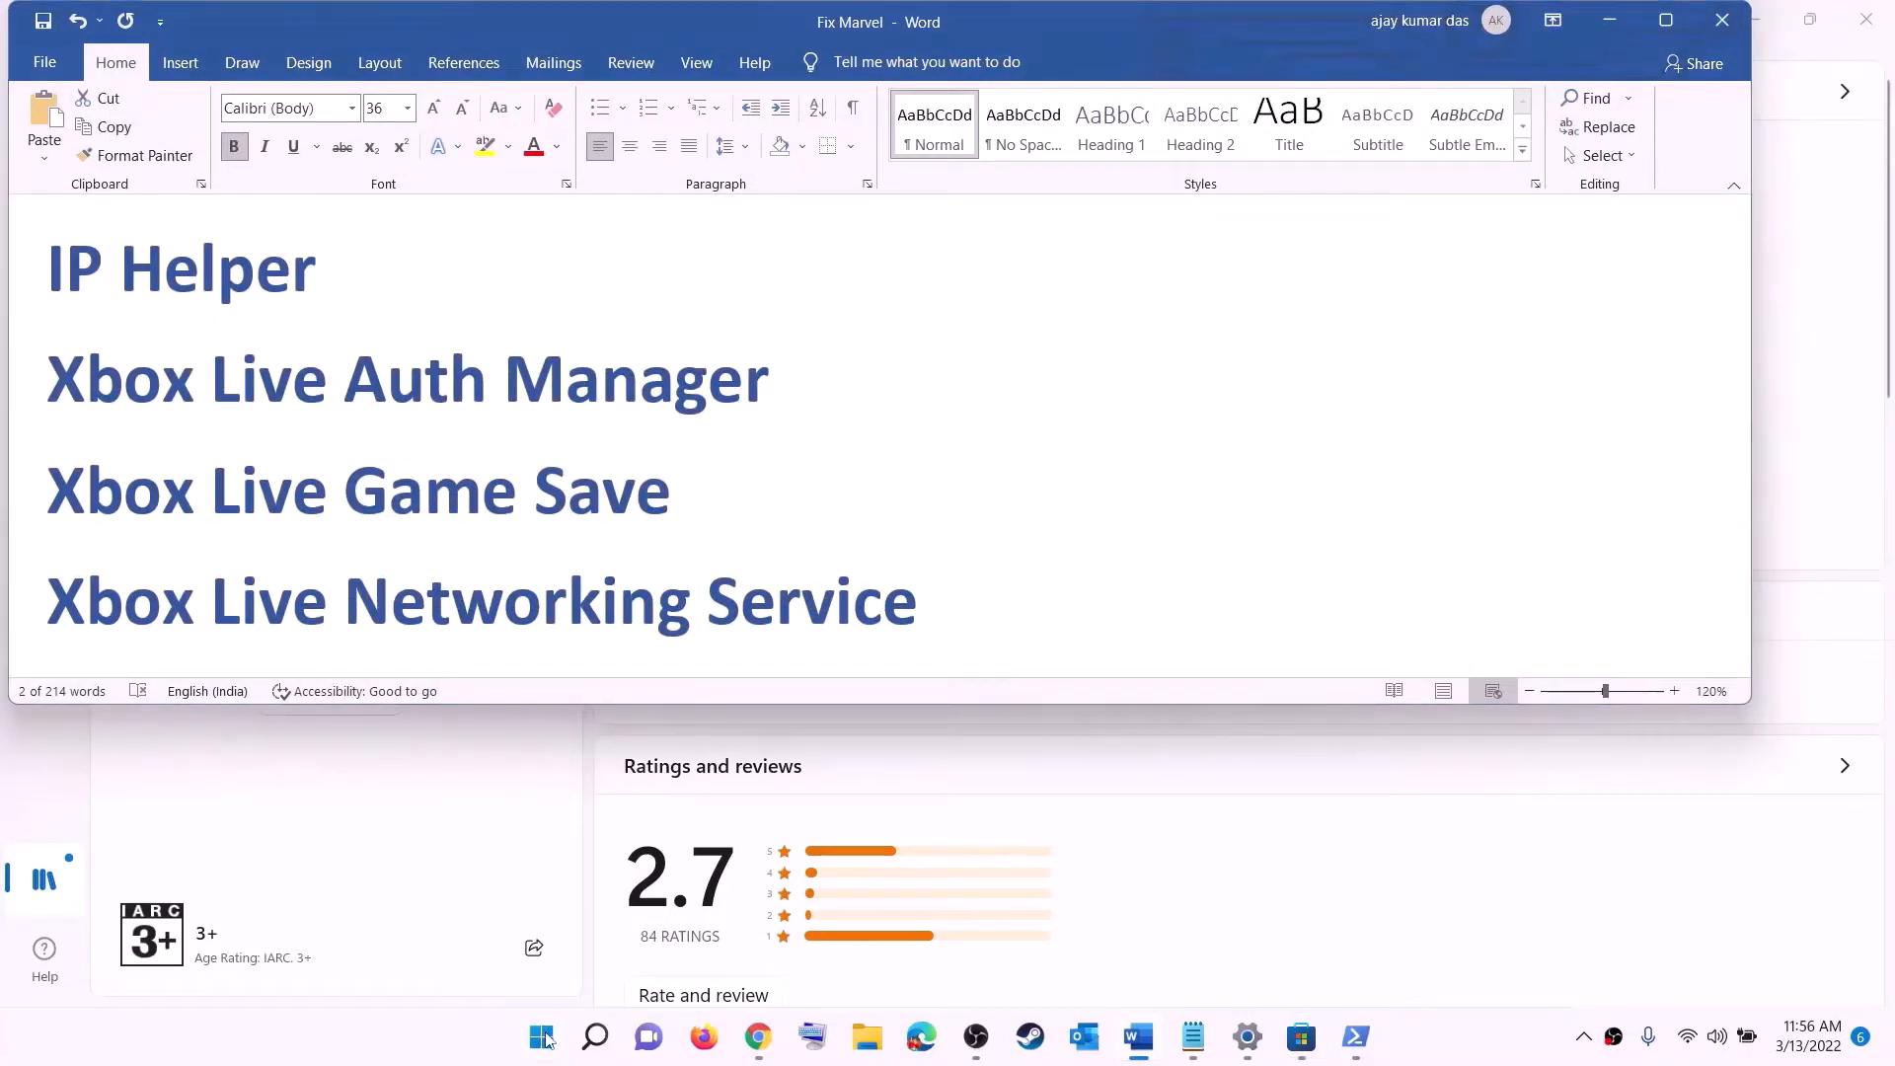
left_click(545, 1039)
type("serv")
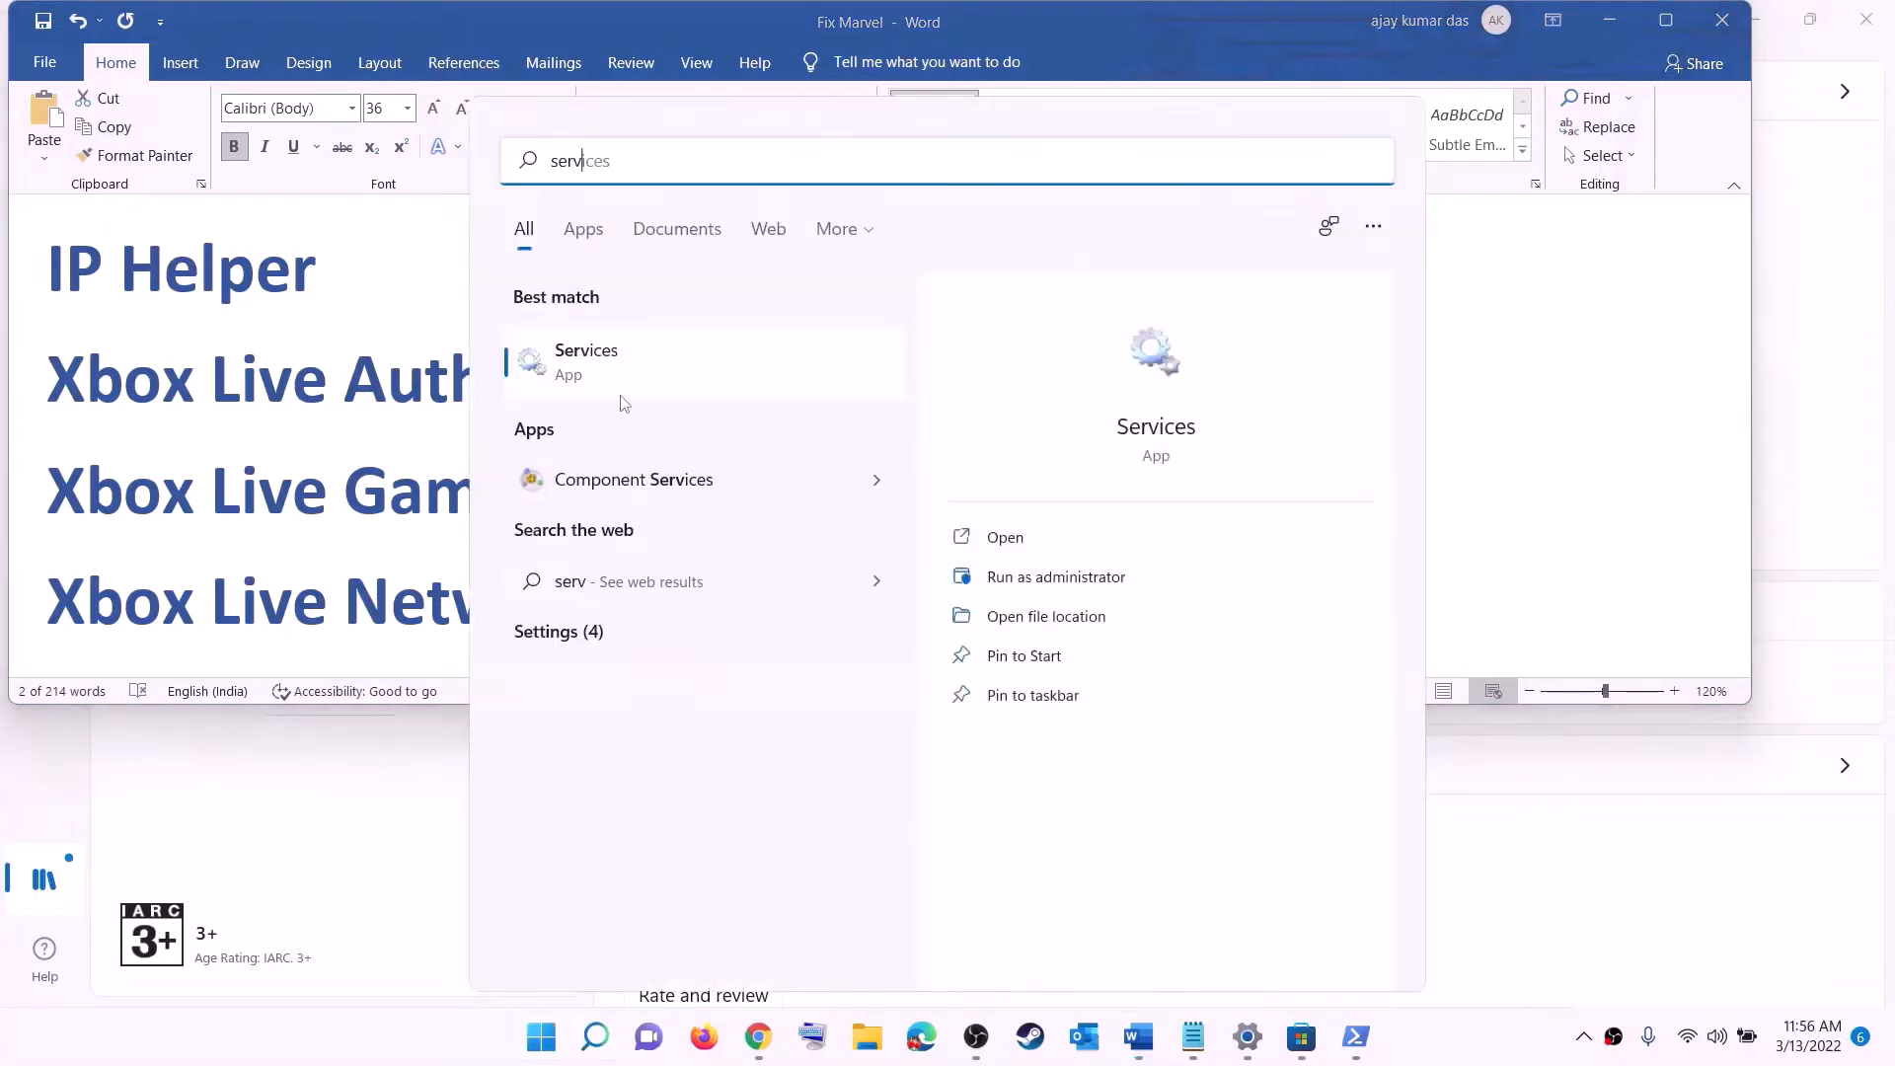
type("ic")
left_click(529, 369)
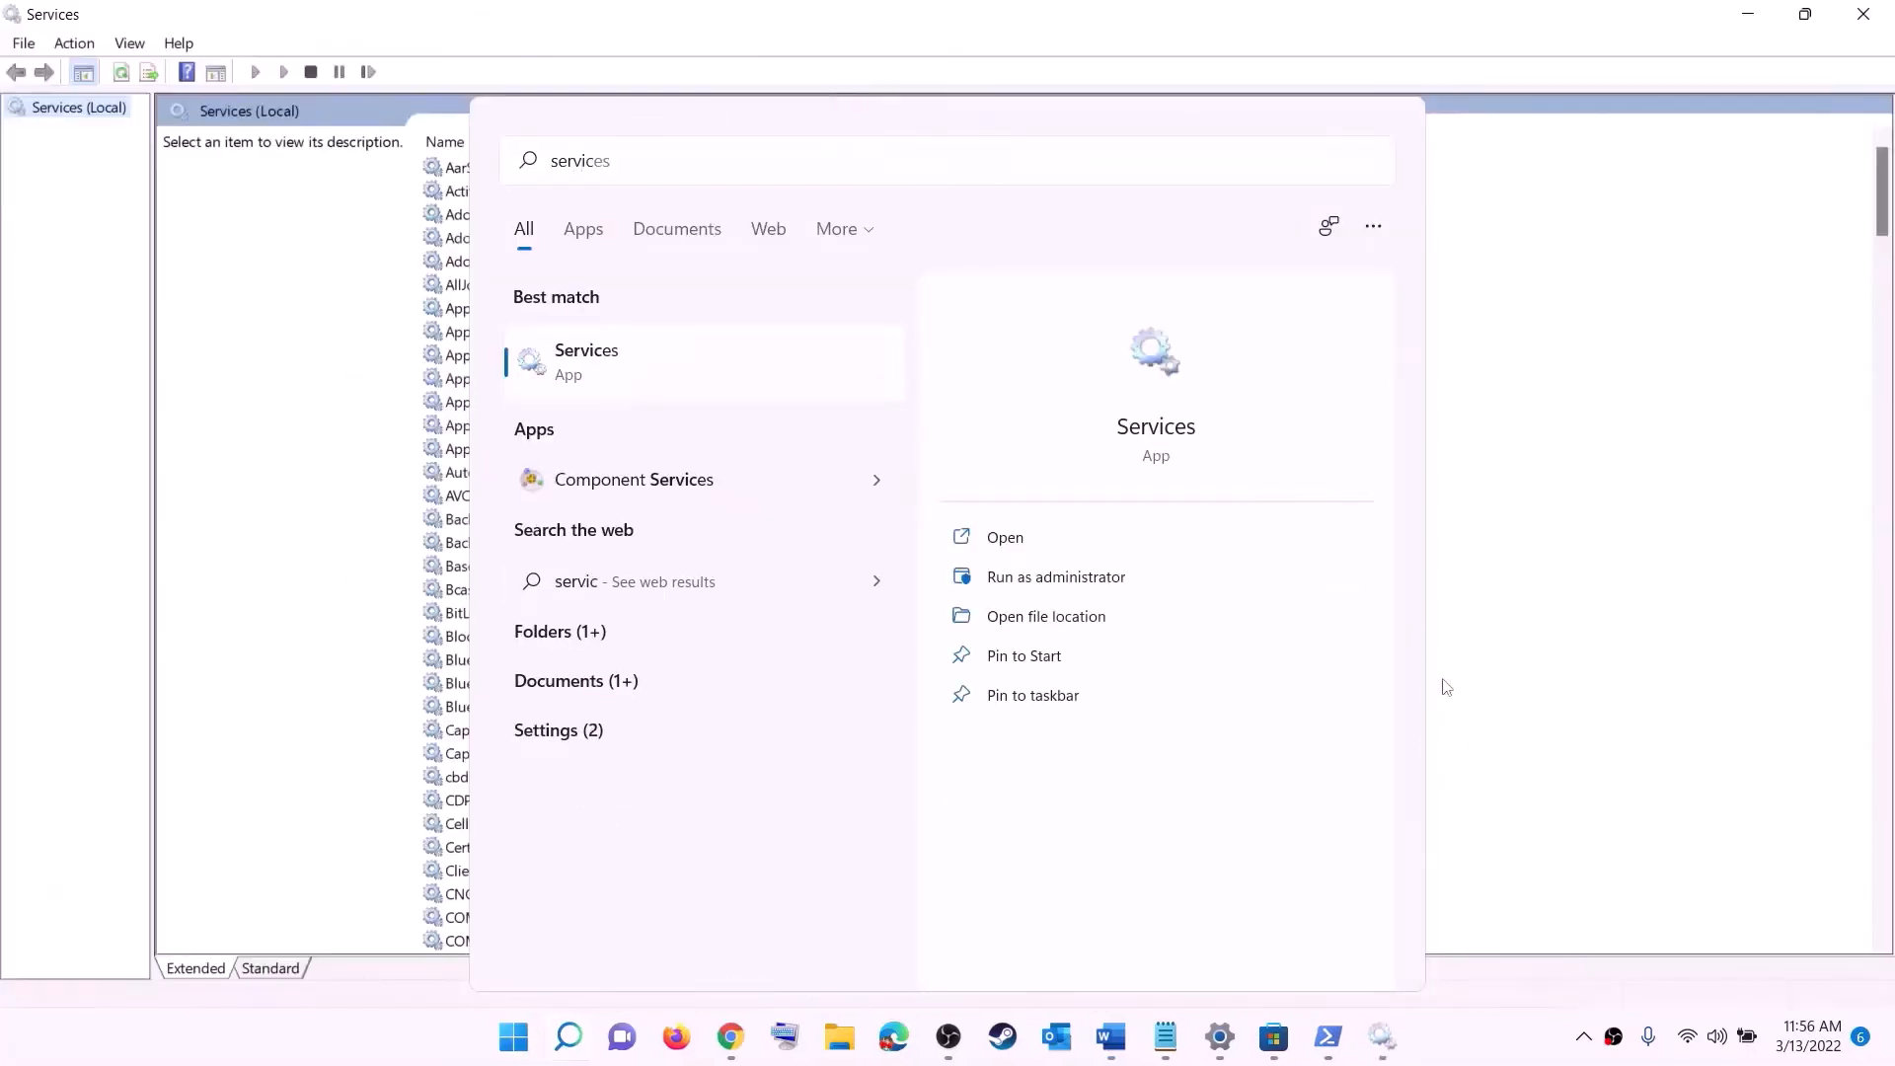
- Set the IP Helper service's startup type to Automatic and apply it
left_click(546, 590)
key("i")
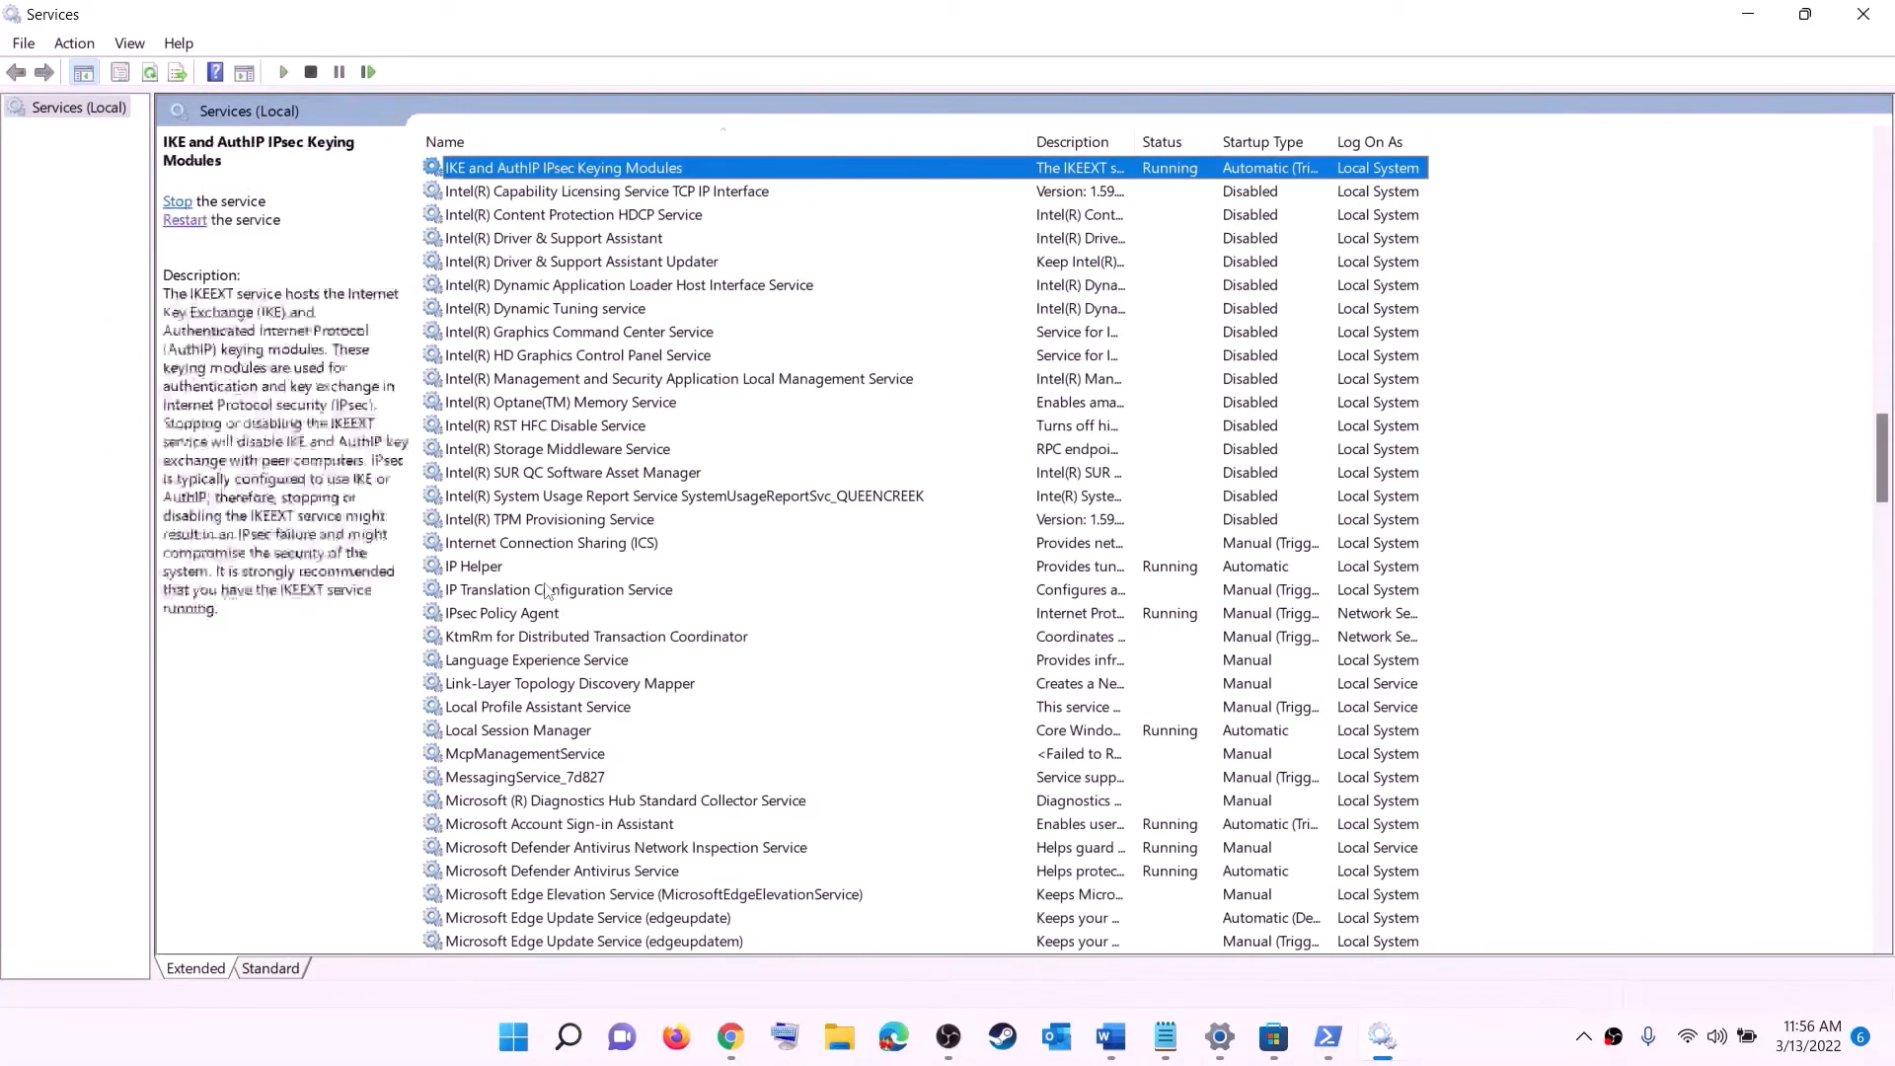
left_click(564, 570)
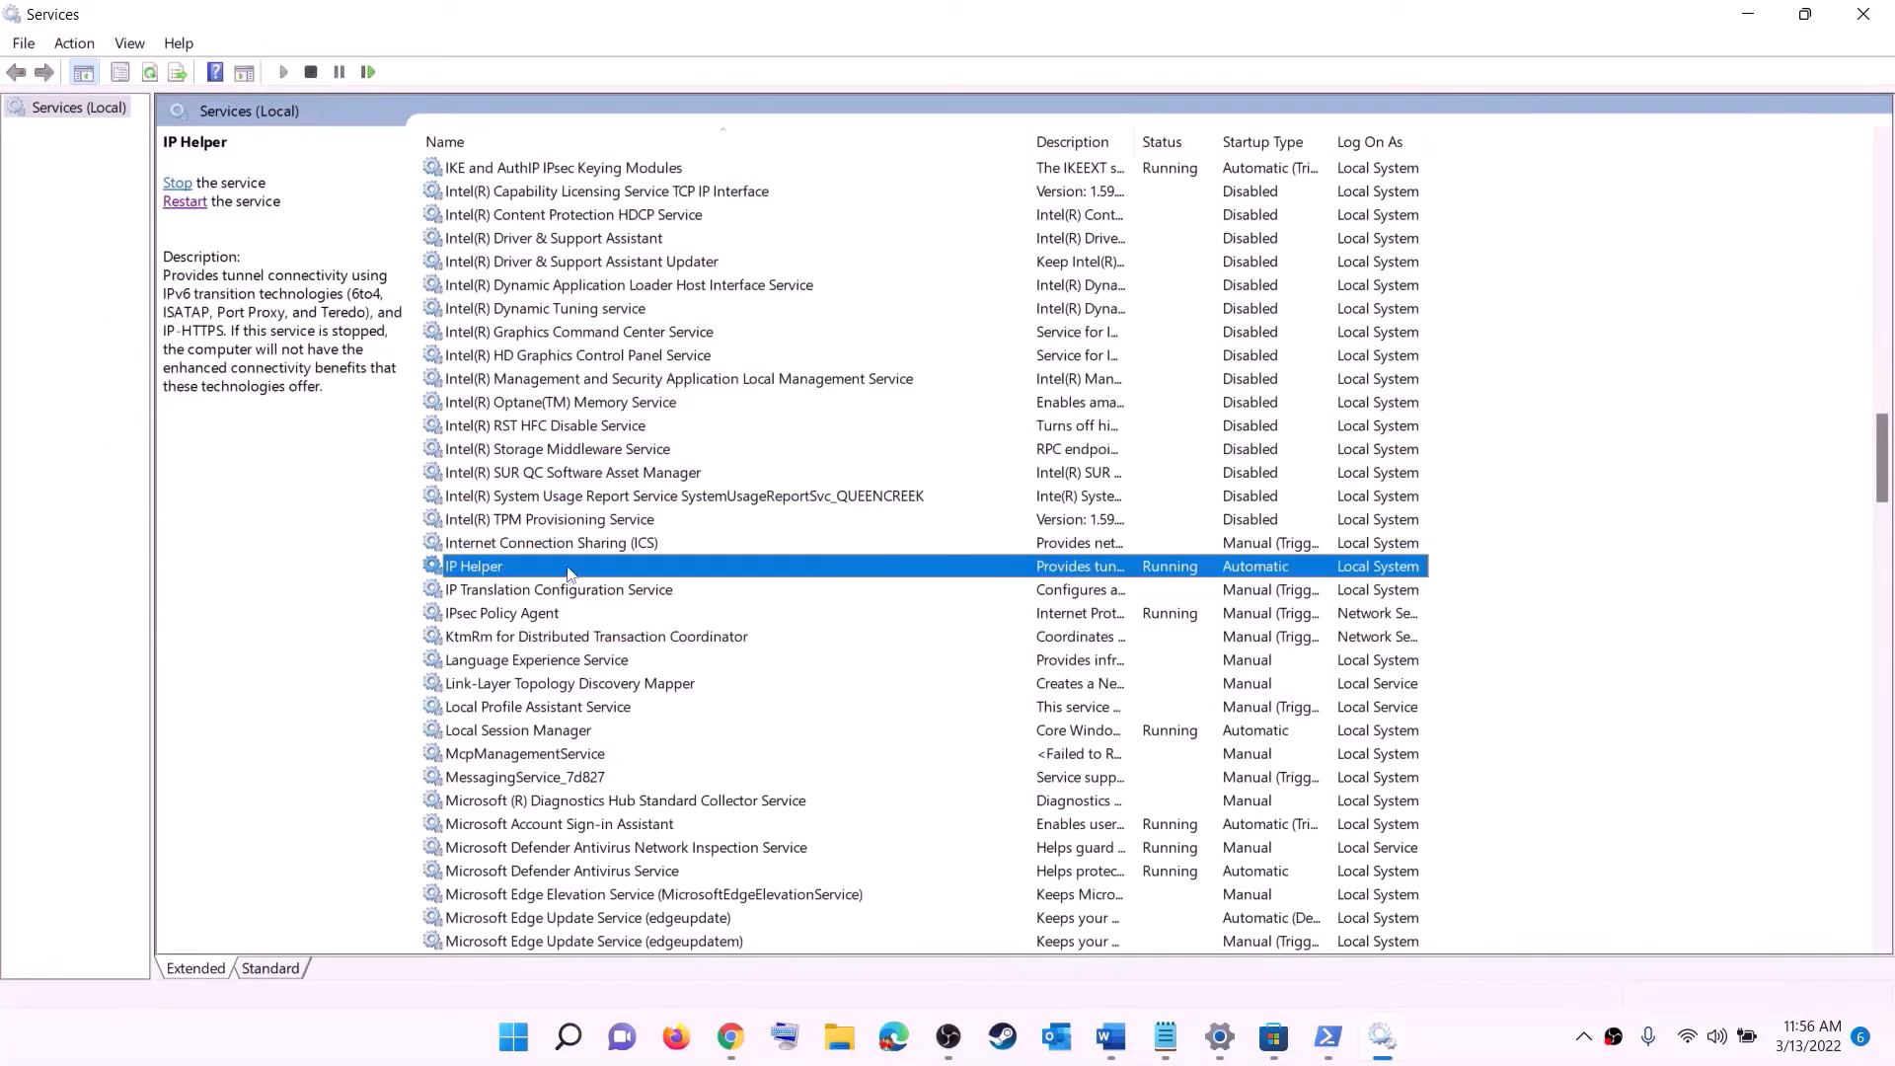
double_click(567, 573)
left_click(869, 486)
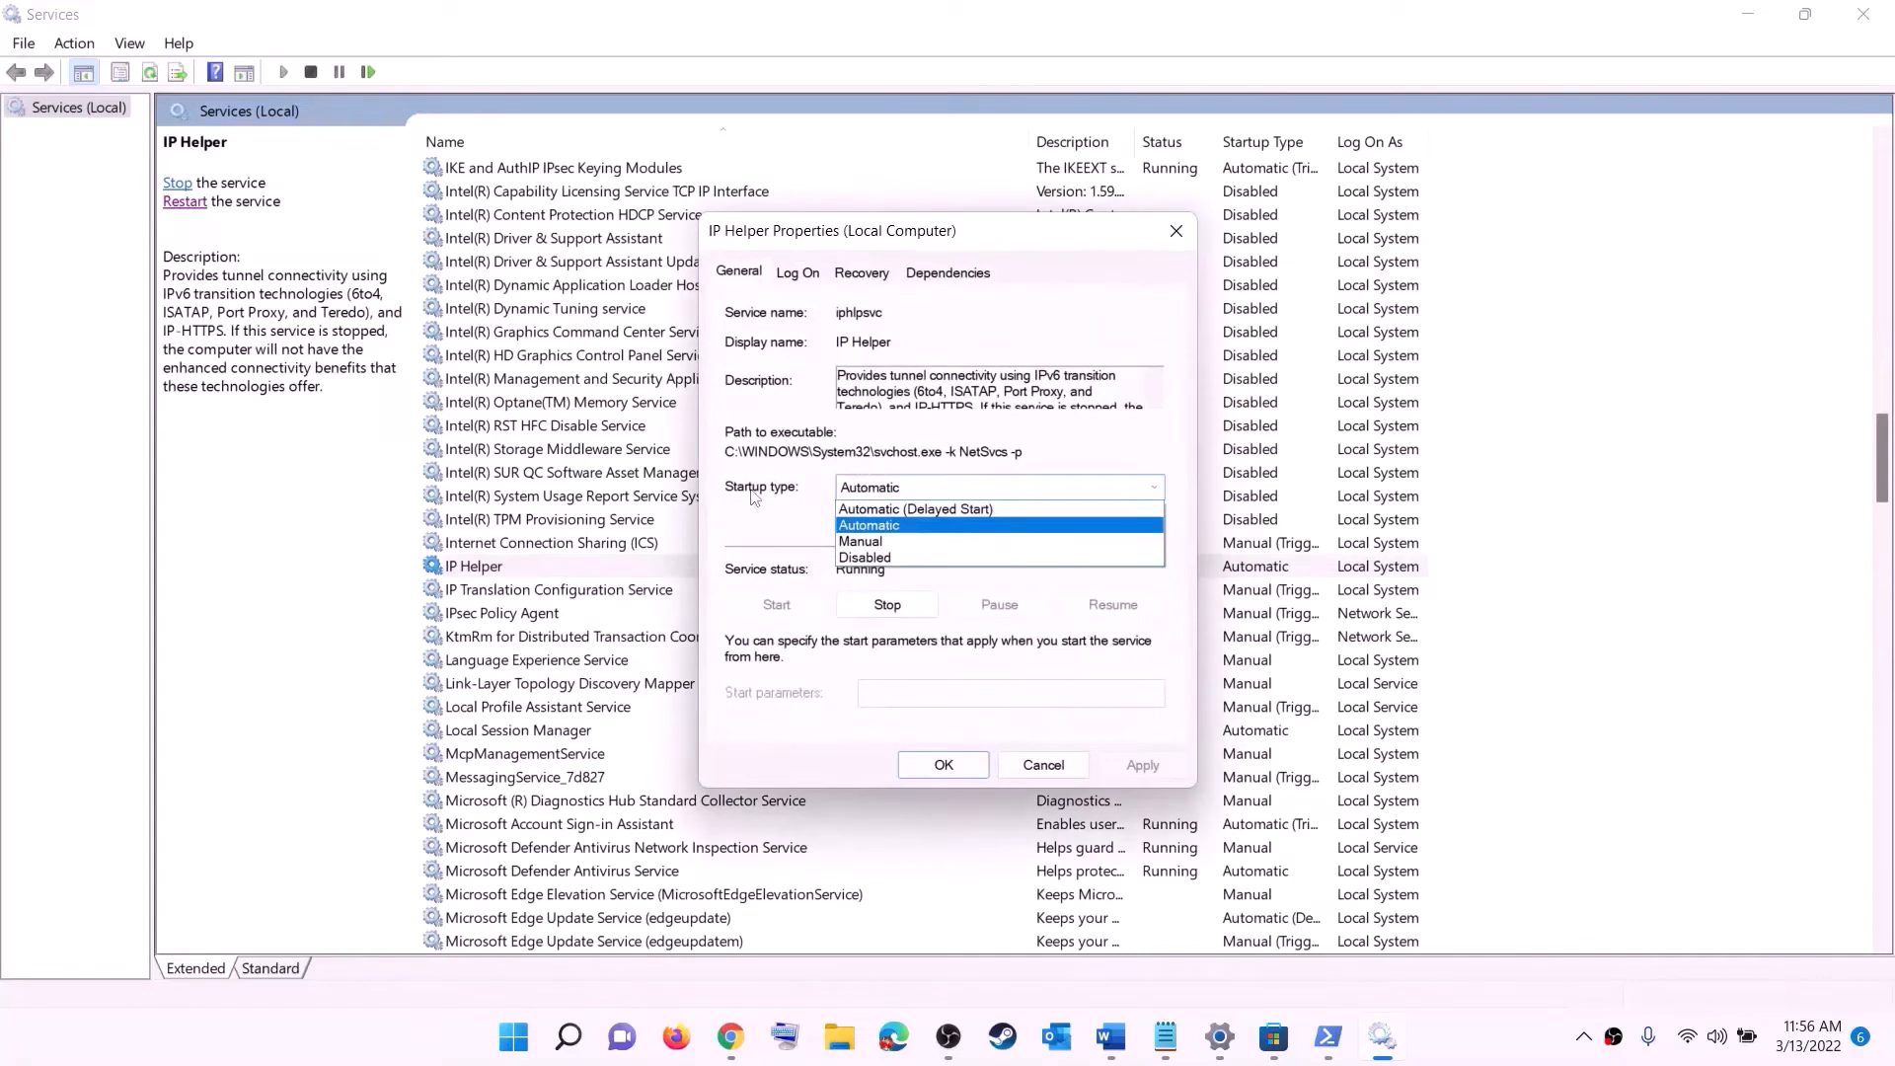
left_click(877, 525)
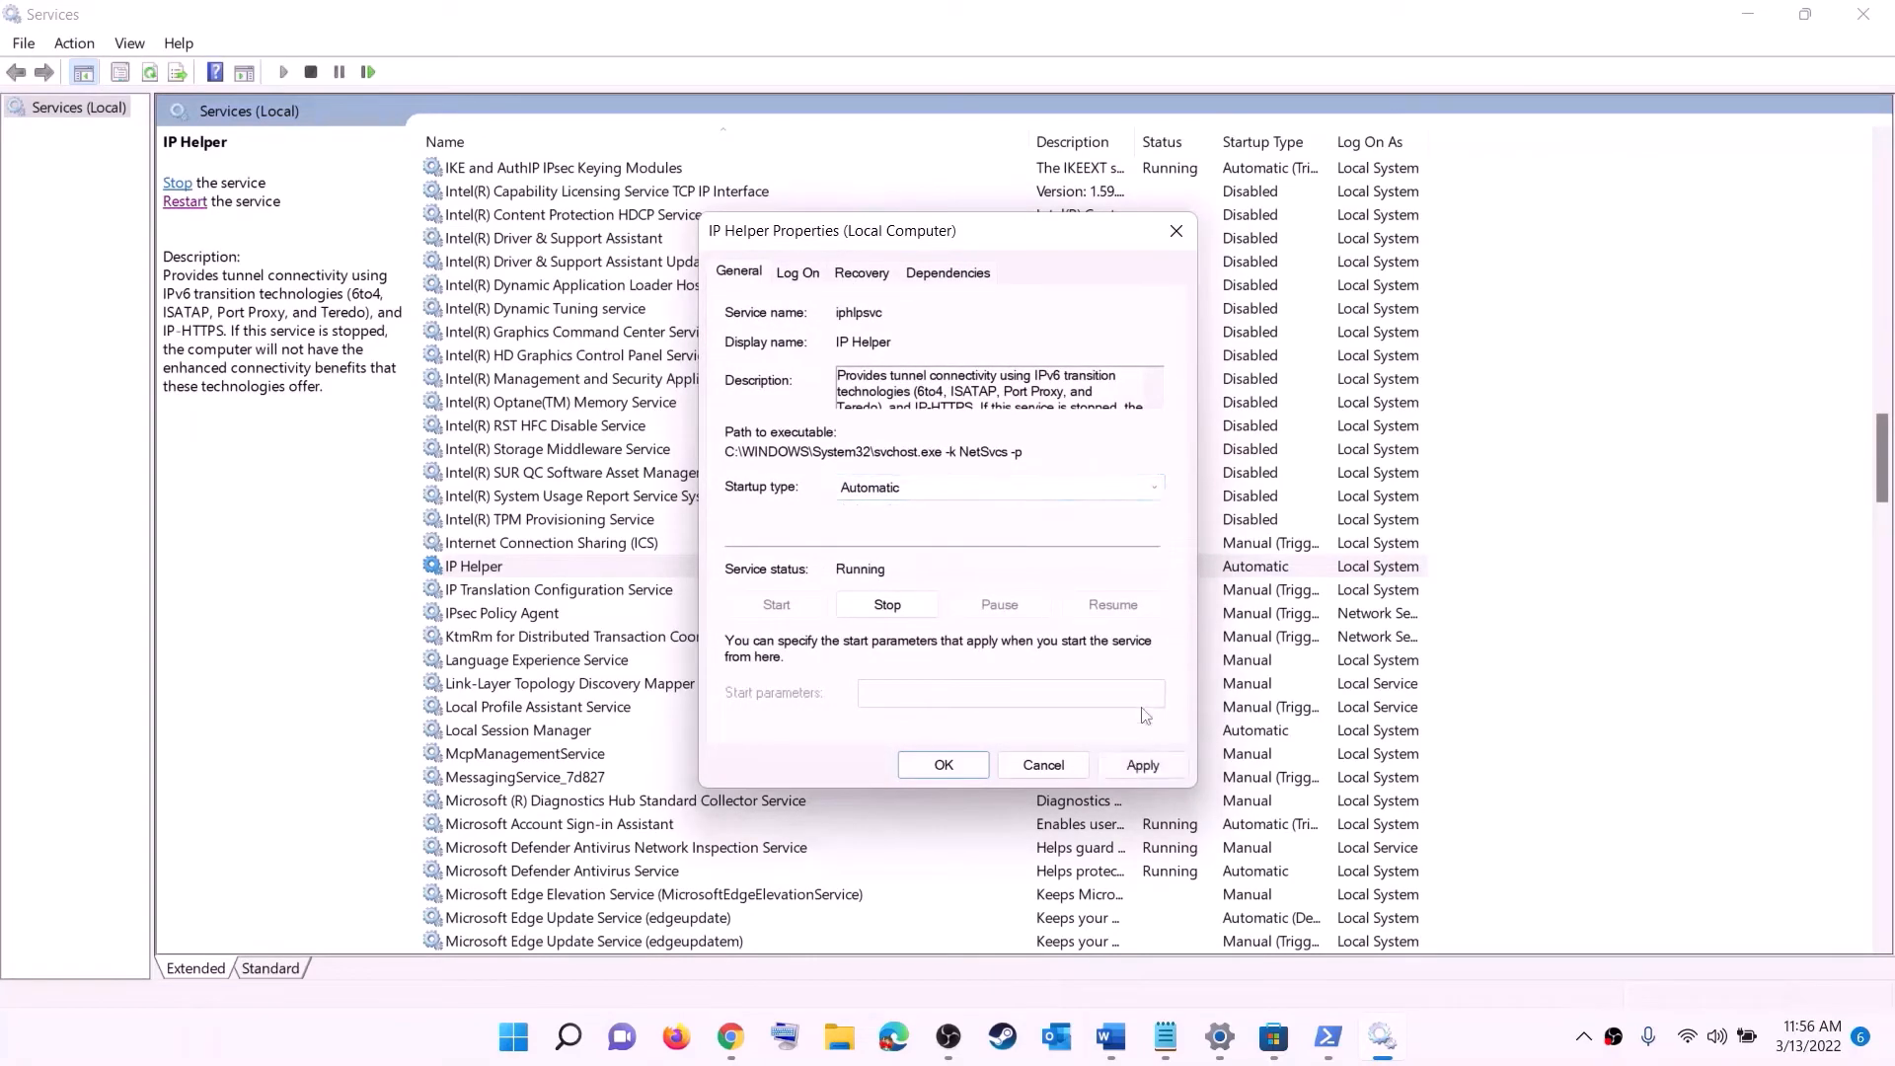
left_click(1123, 773)
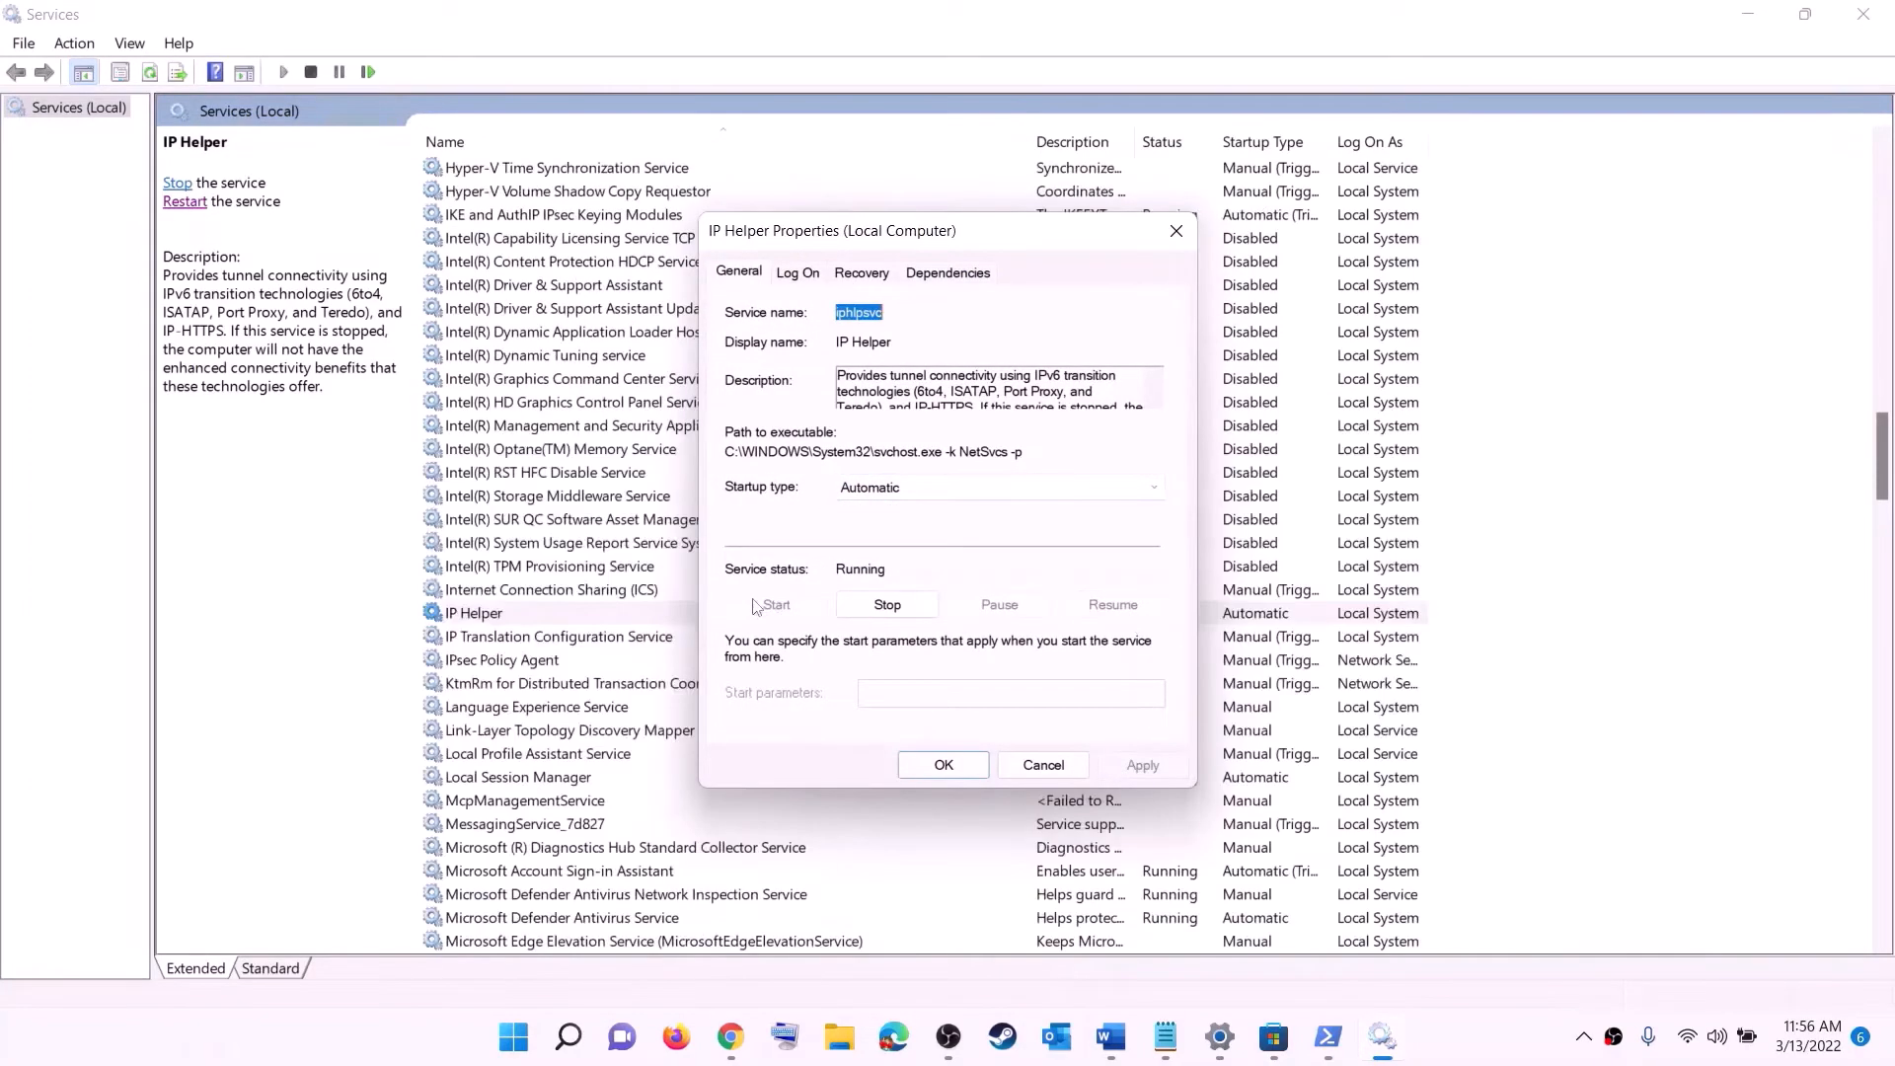
left_click(974, 768)
- Set the Xbox Accessory Management Service startup type to Automatic and apply it
left_click(585, 709)
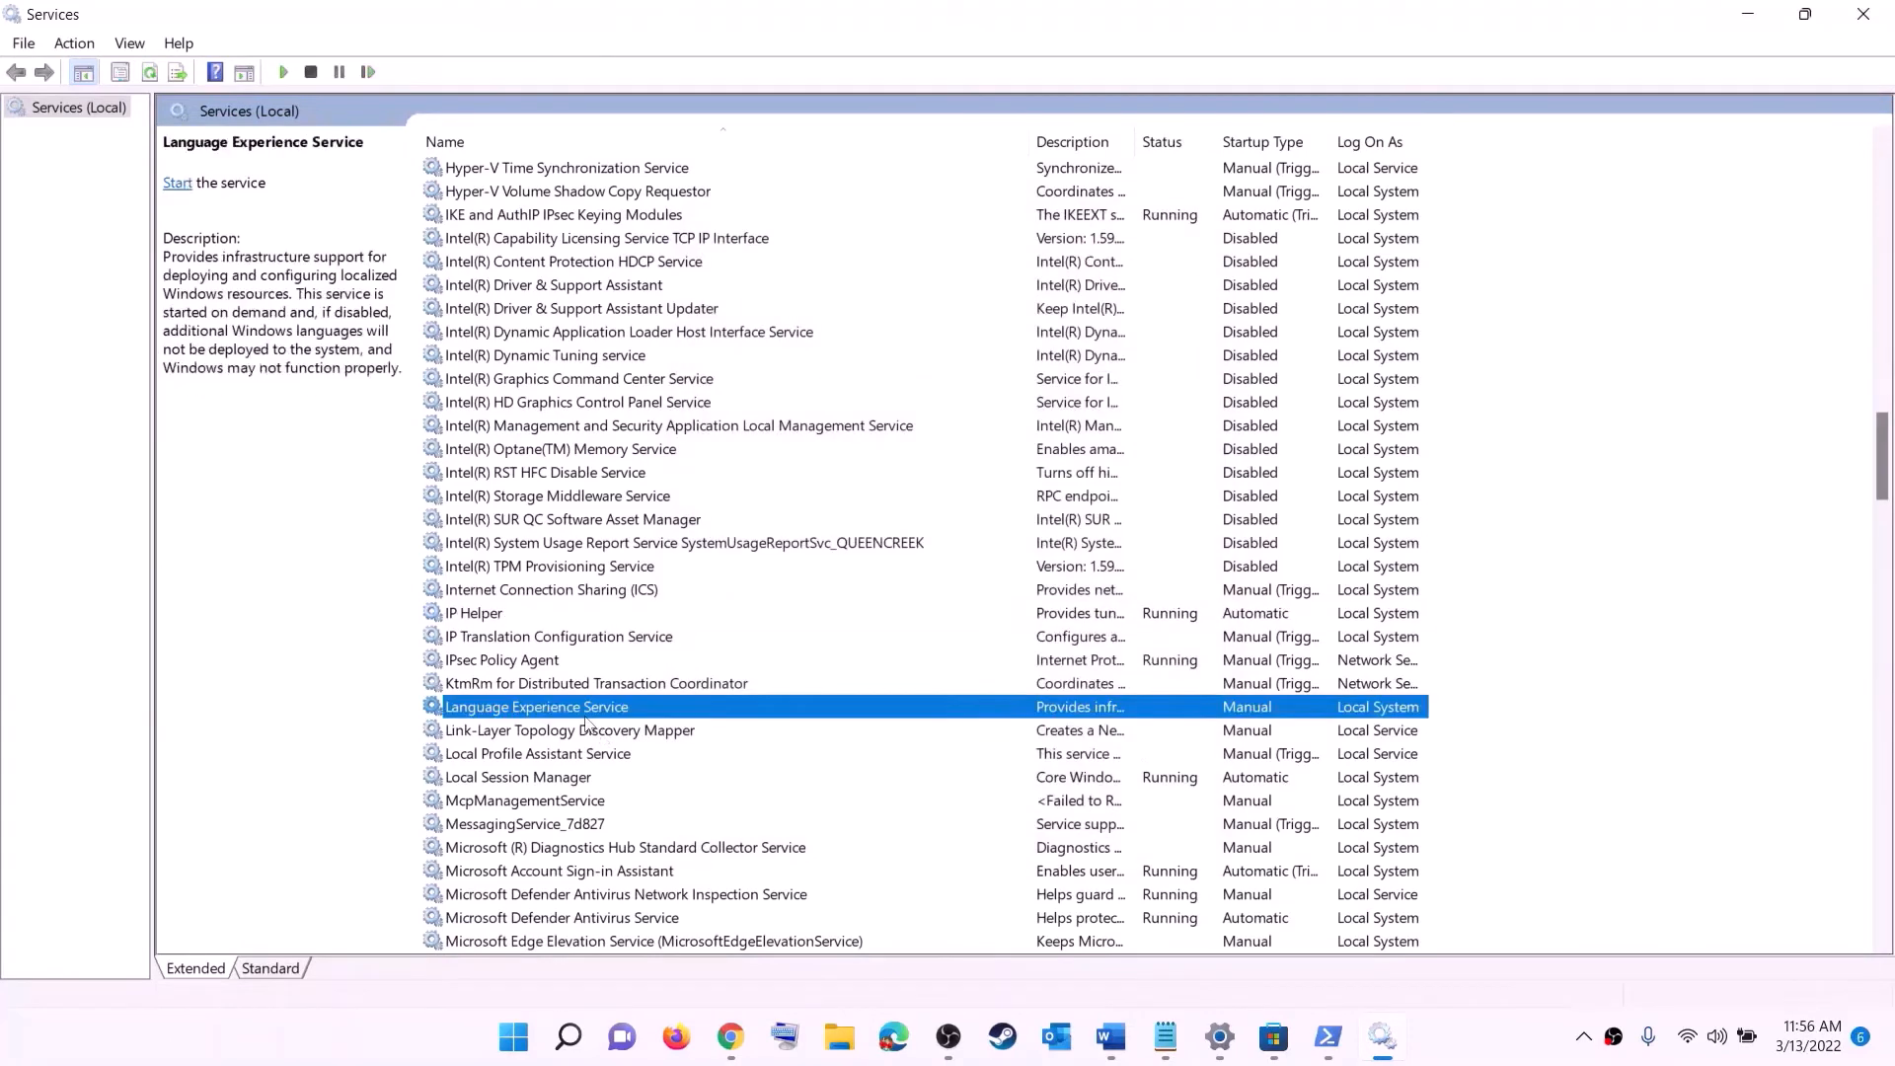
key("x")
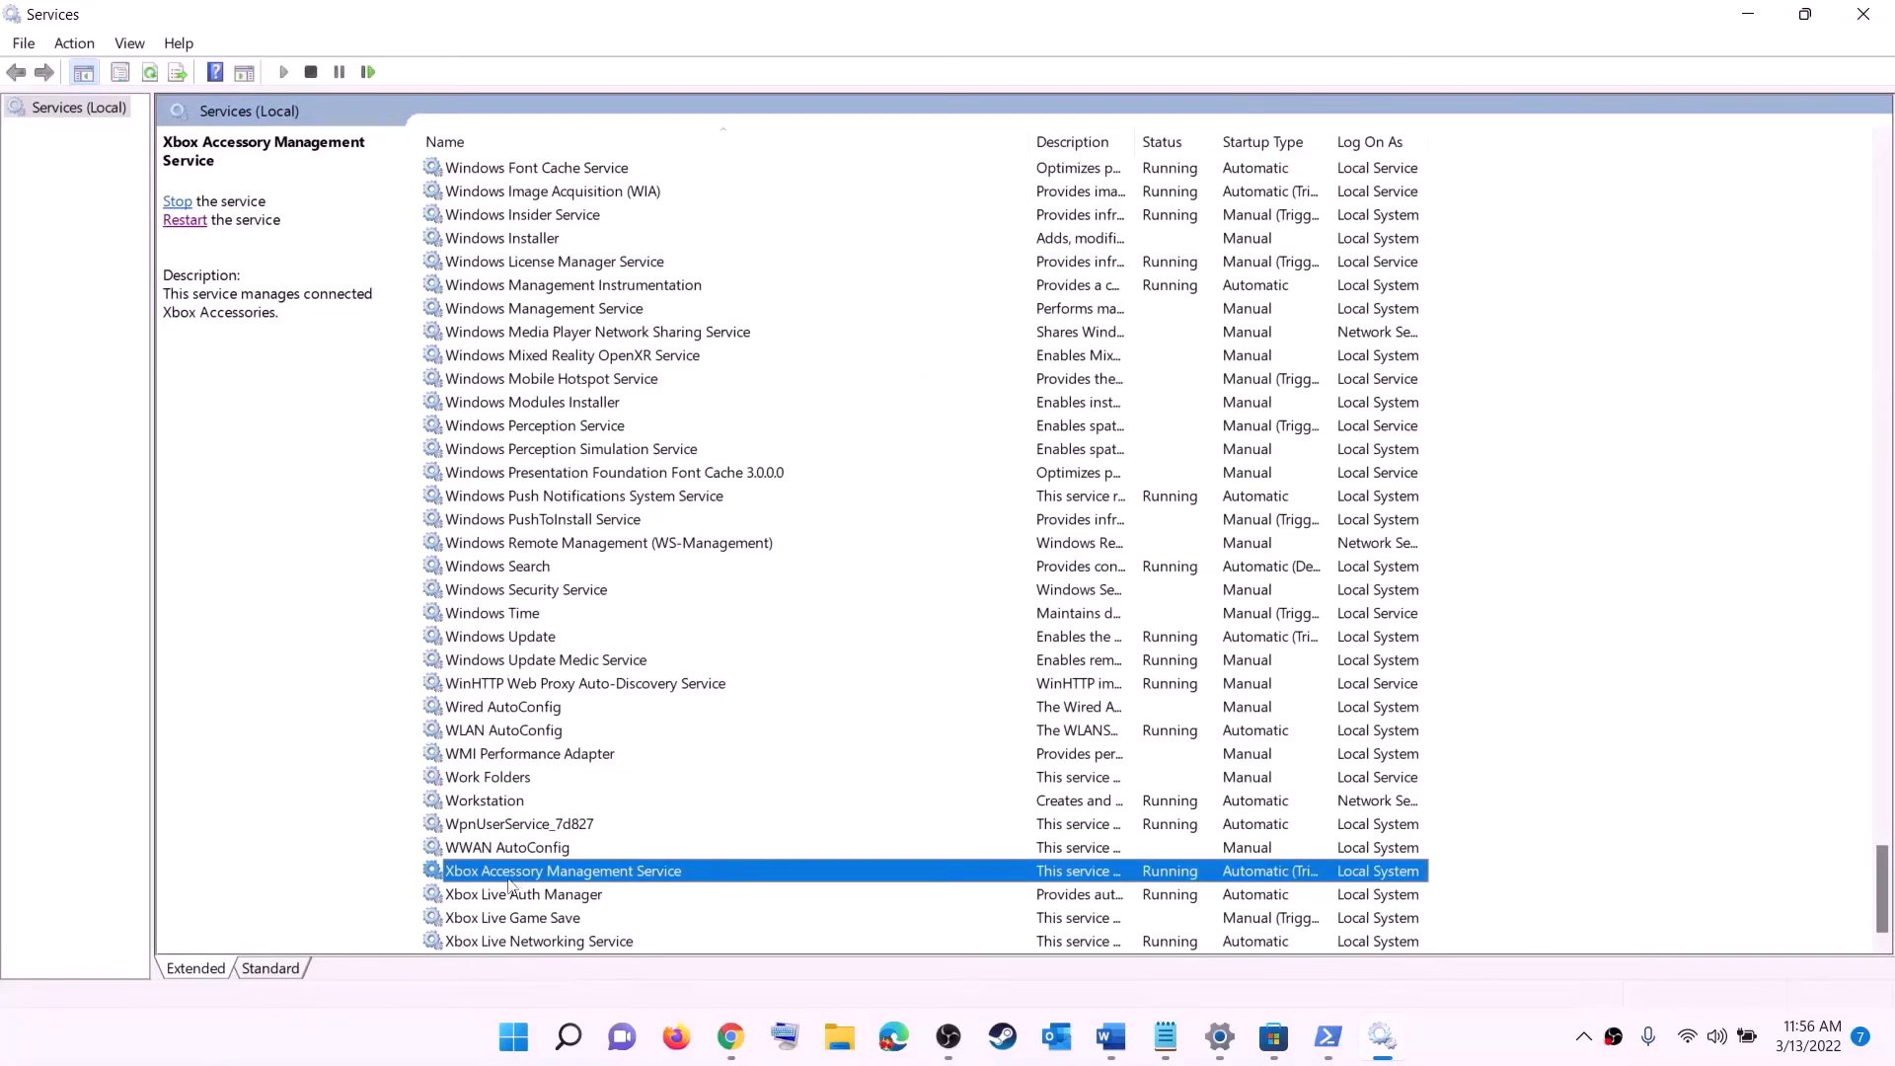
double_click(523, 878)
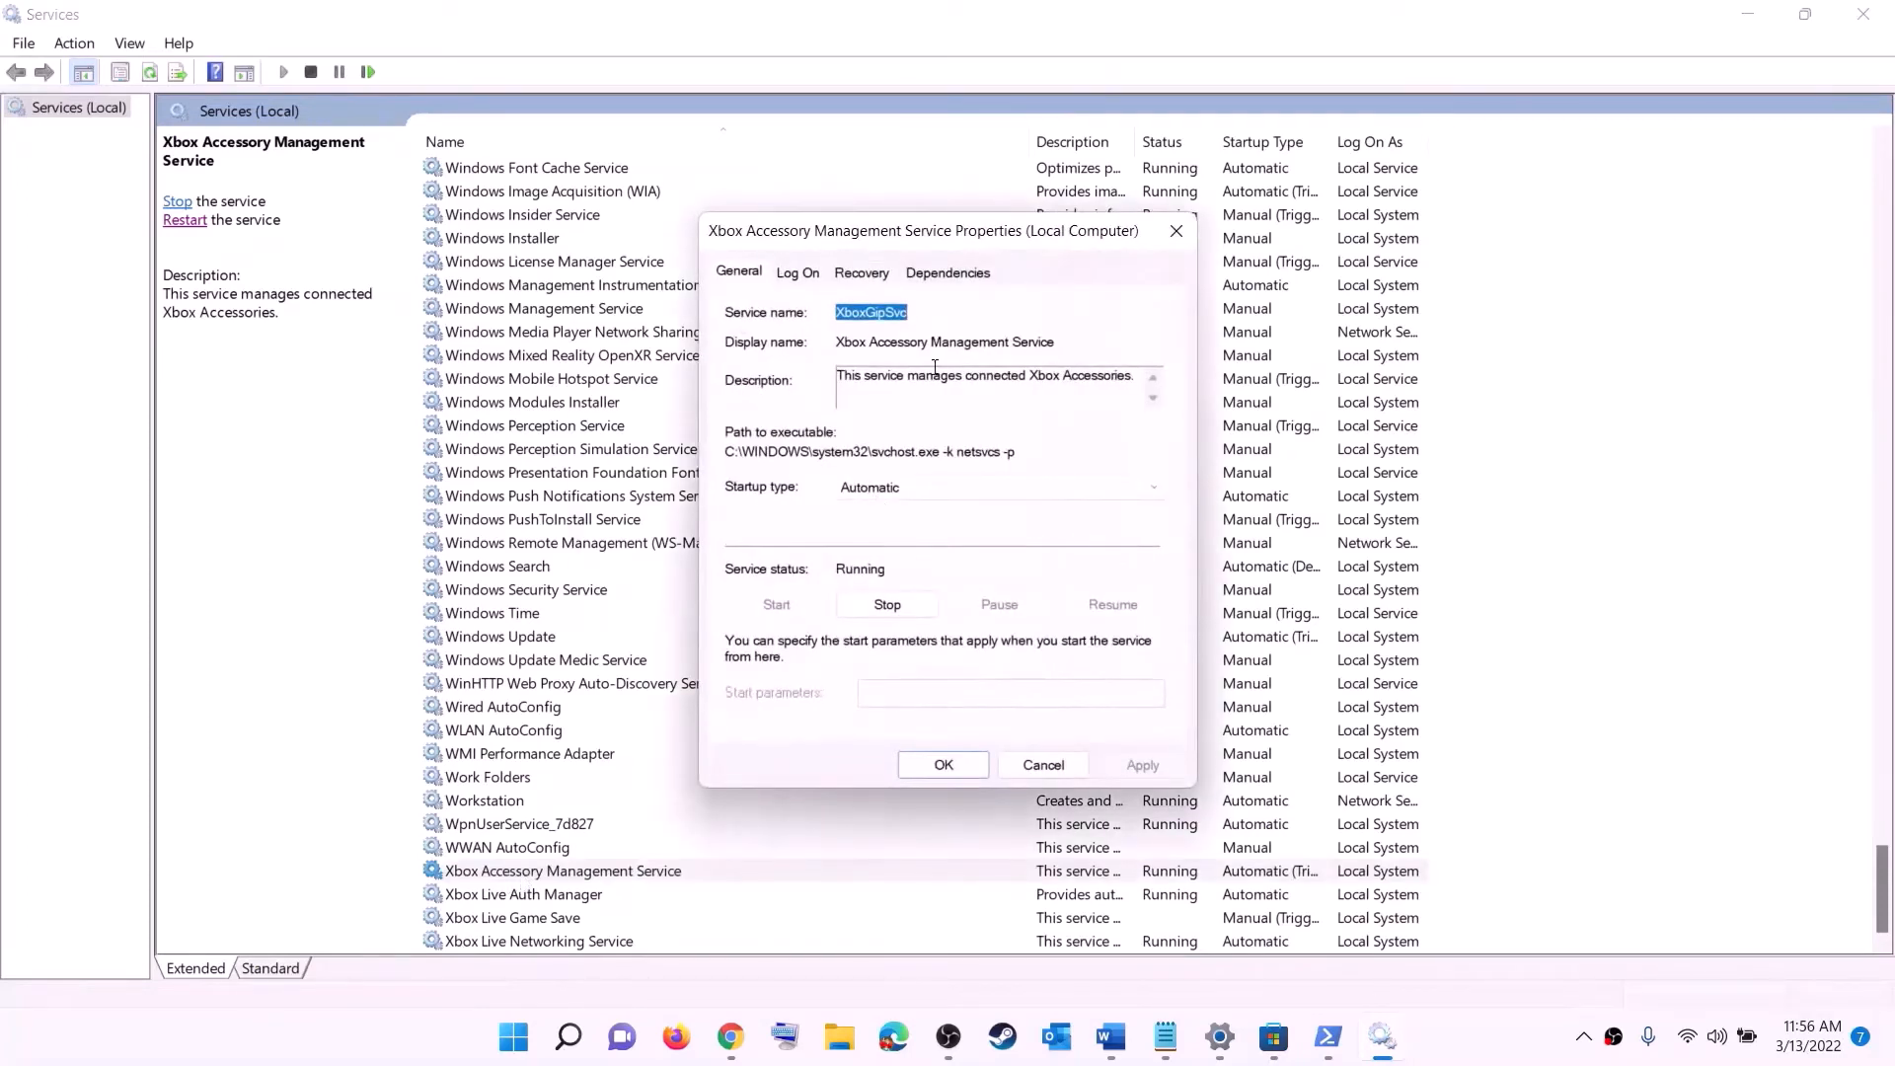
left_click(912, 494)
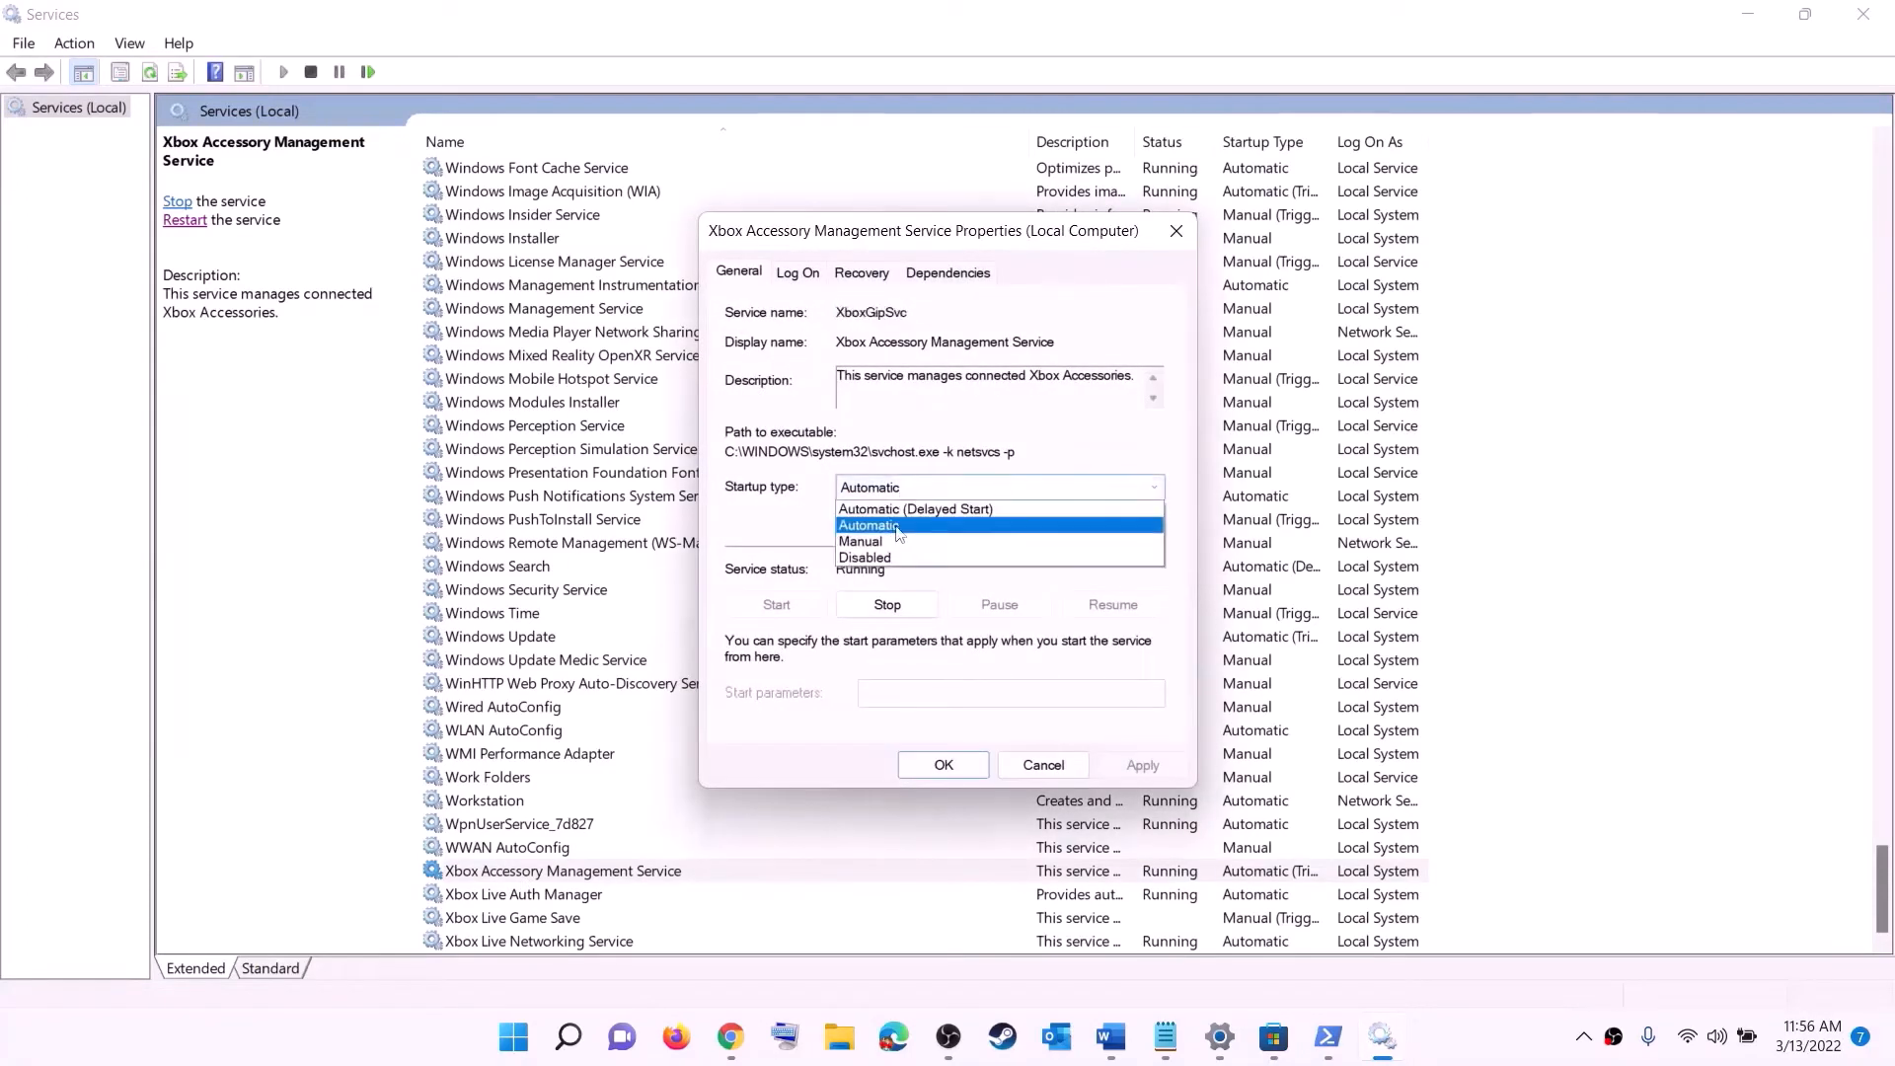
left_click(899, 509)
left_click(1140, 767)
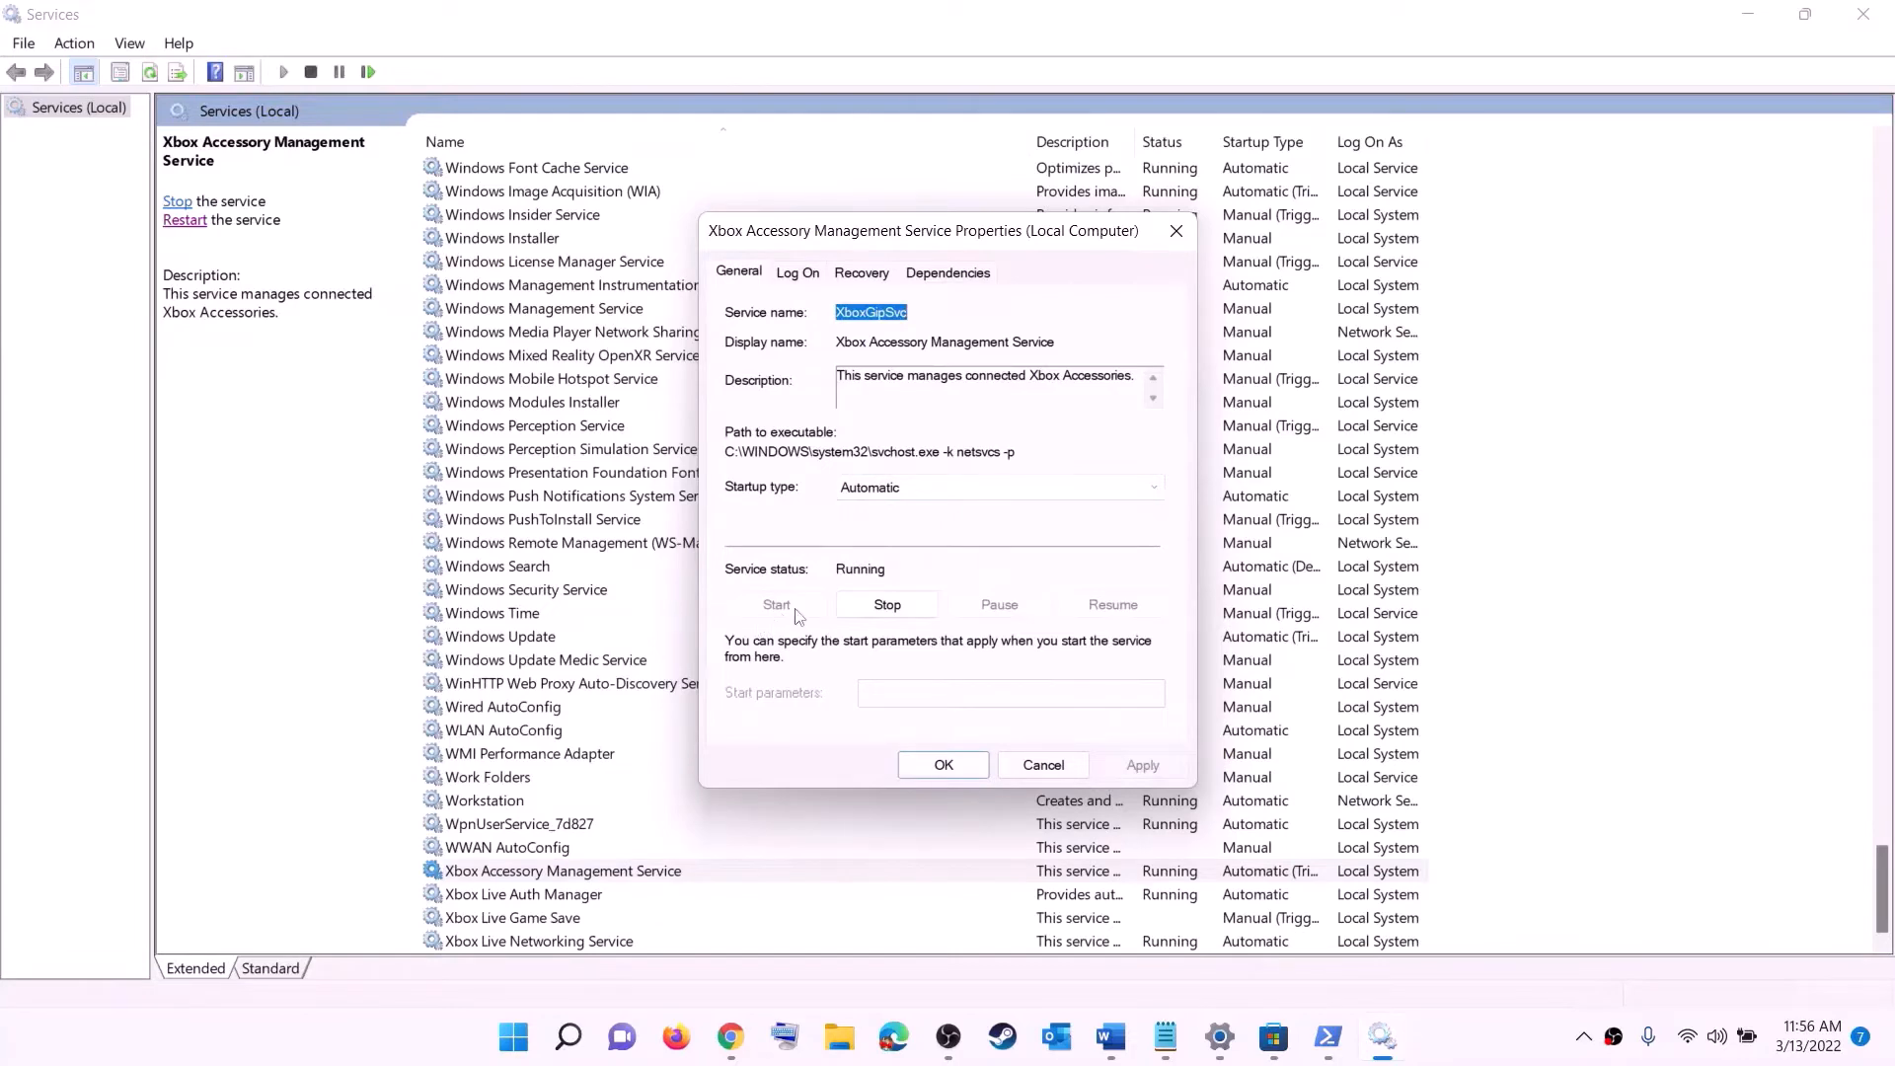
left_click(944, 766)
- Set the Xbox Live Auth Manager startup type to Automatic and apply it
double_click(505, 896)
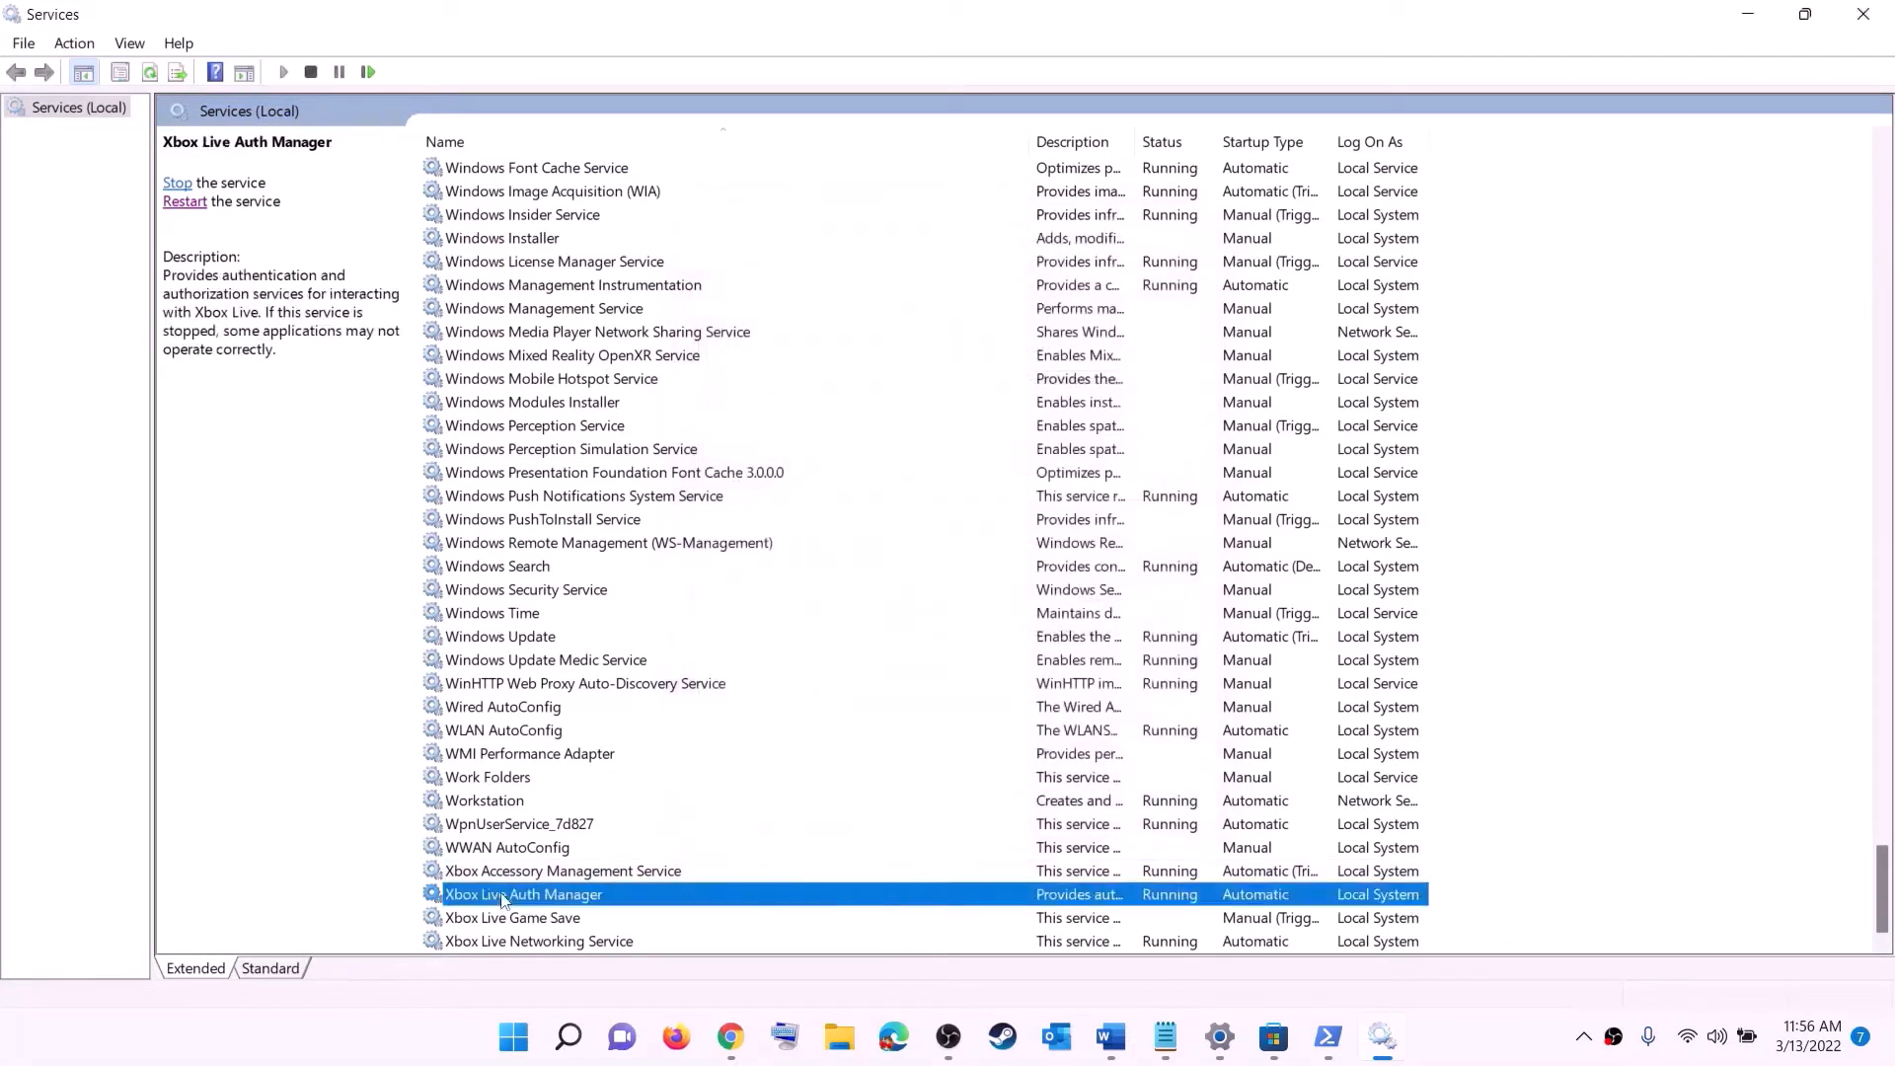
left_click(936, 523)
left_click(947, 558)
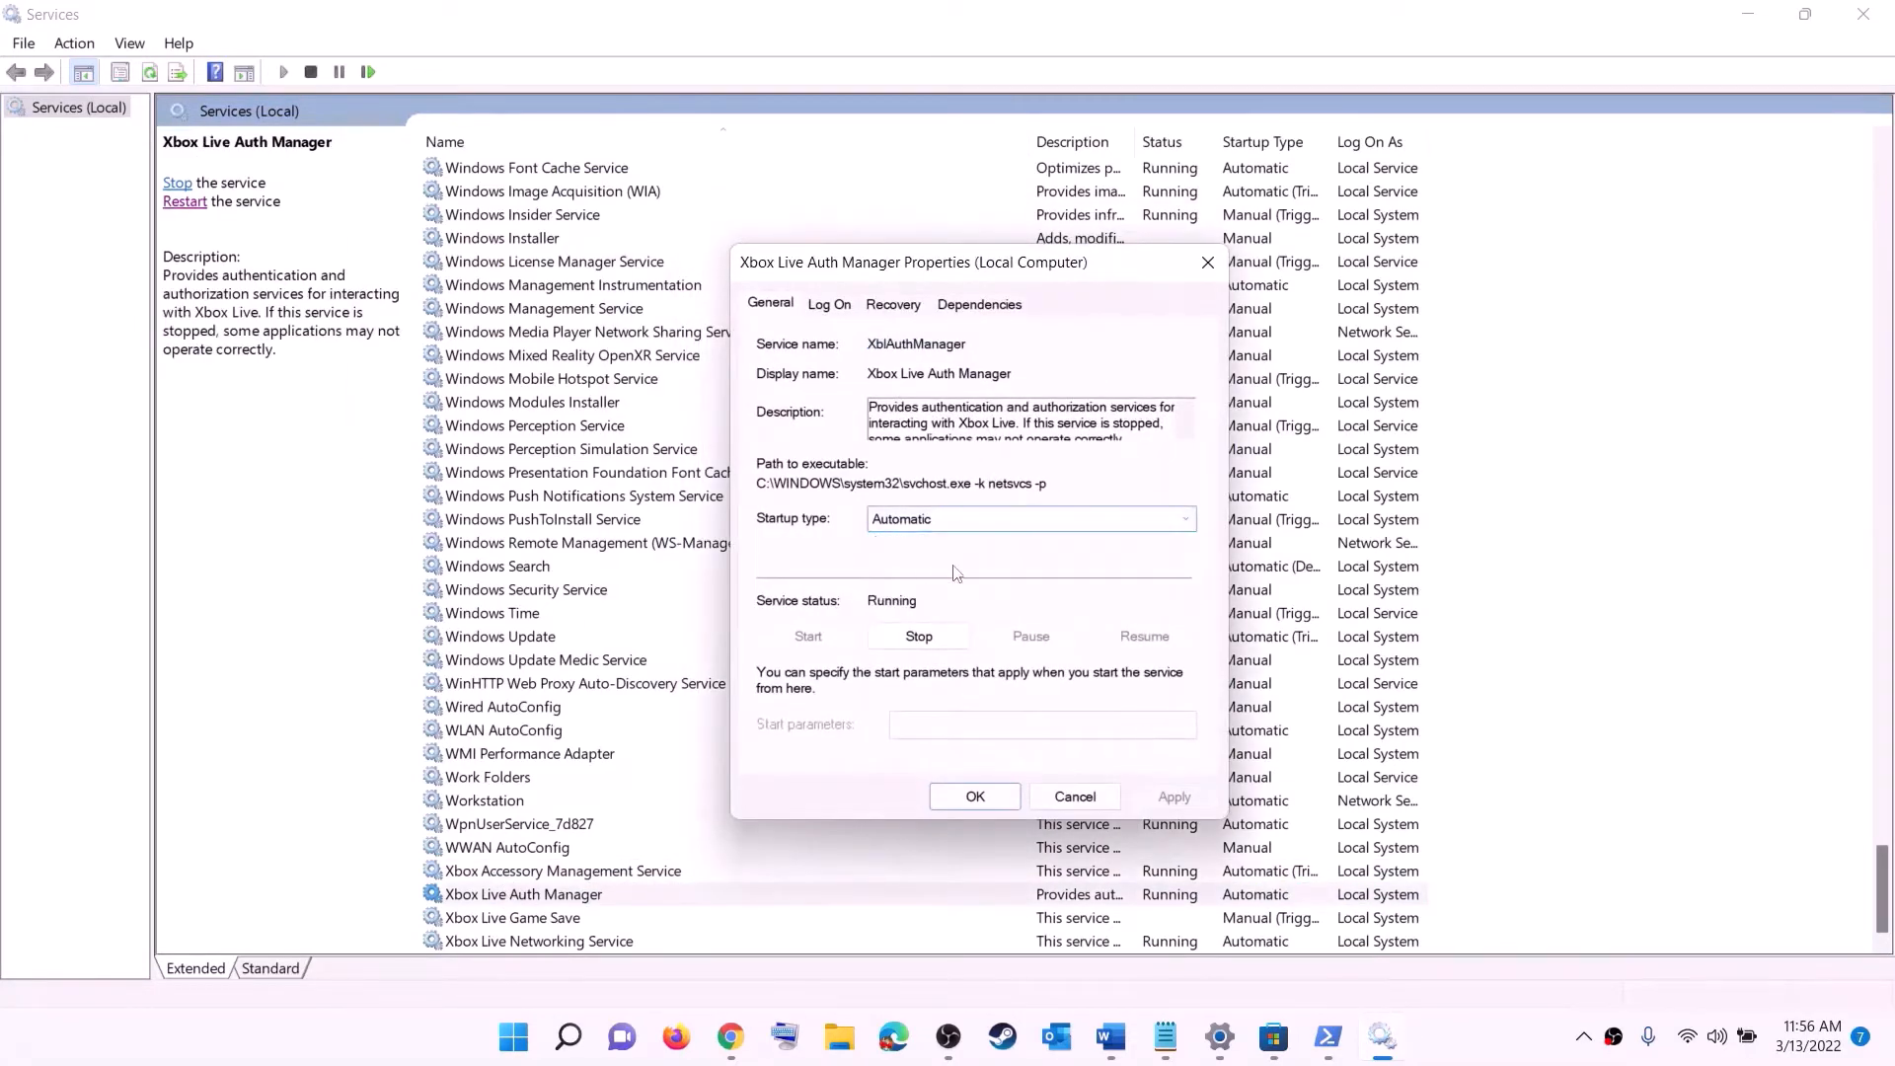
left_click(1174, 796)
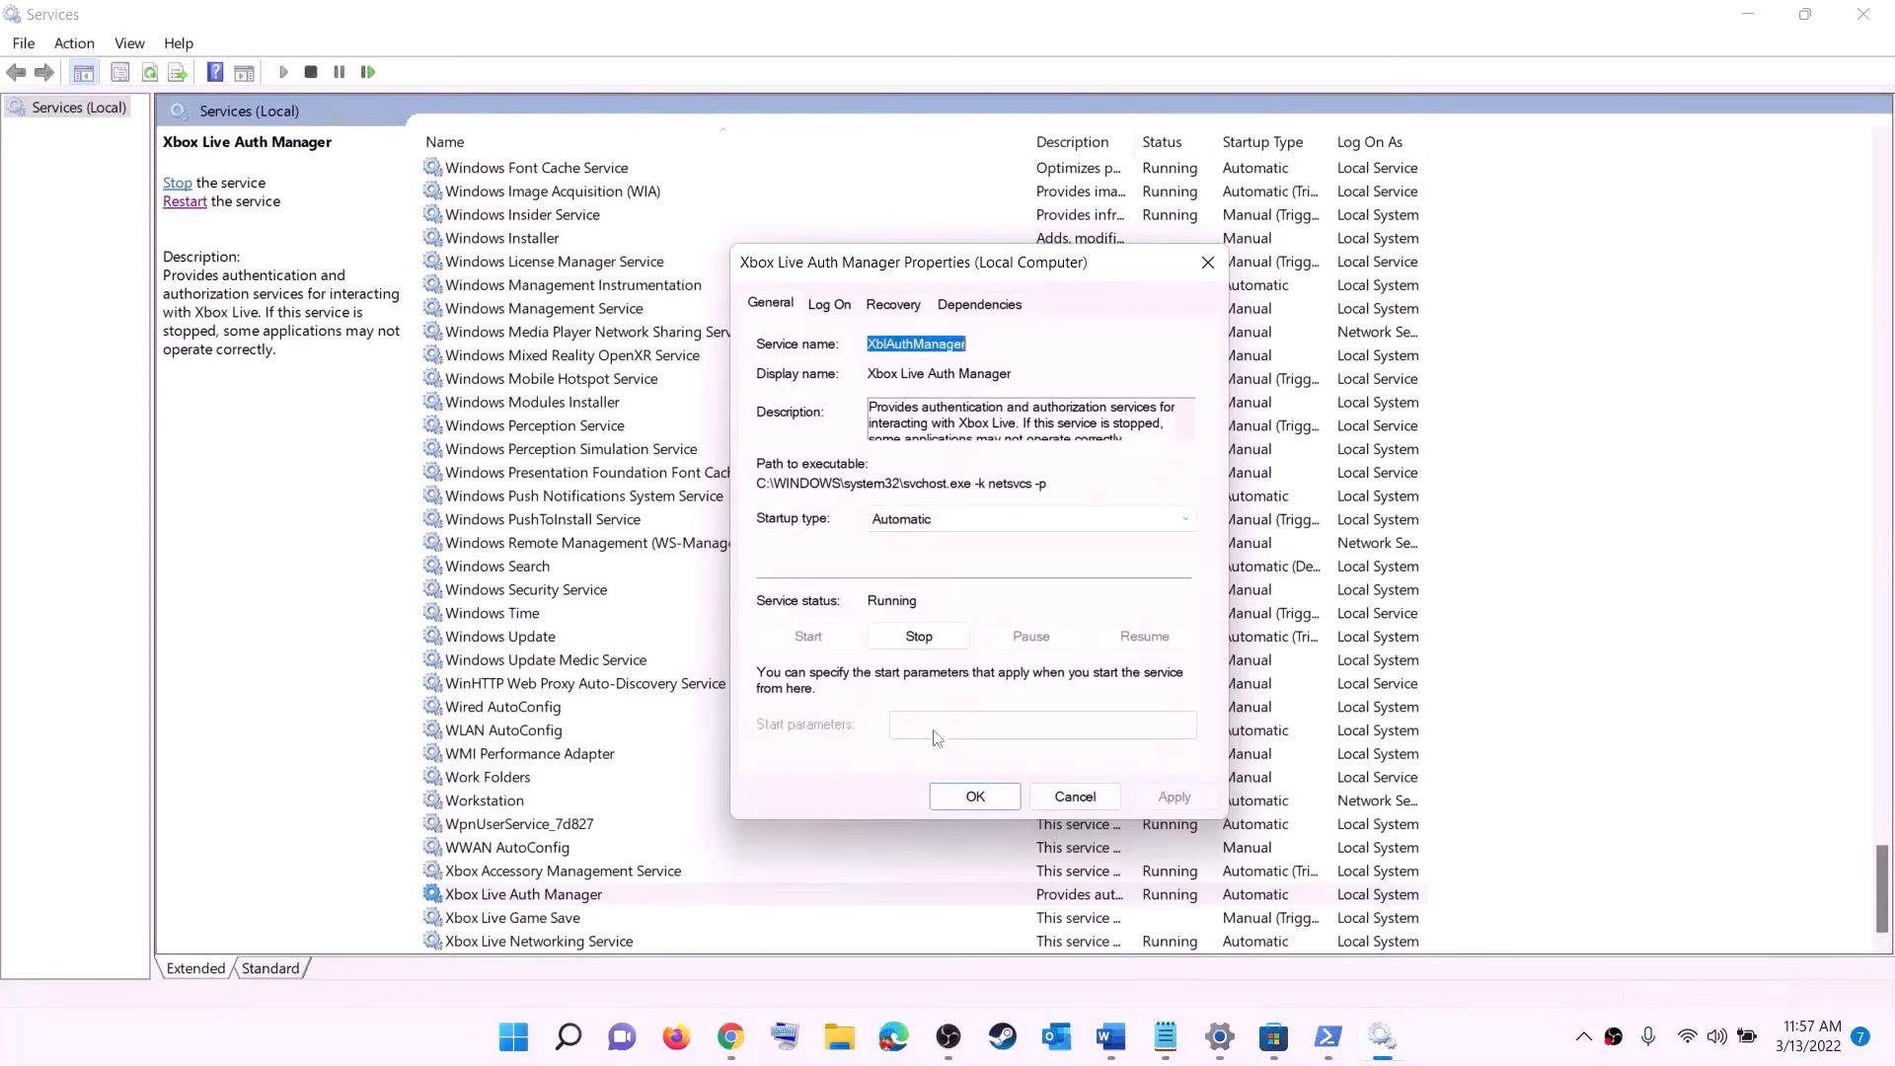
left_click(978, 796)
- Set the Xbox Live Game Save startup type to Automatic, apply it, and start the service
double_click(528, 918)
left_click(944, 497)
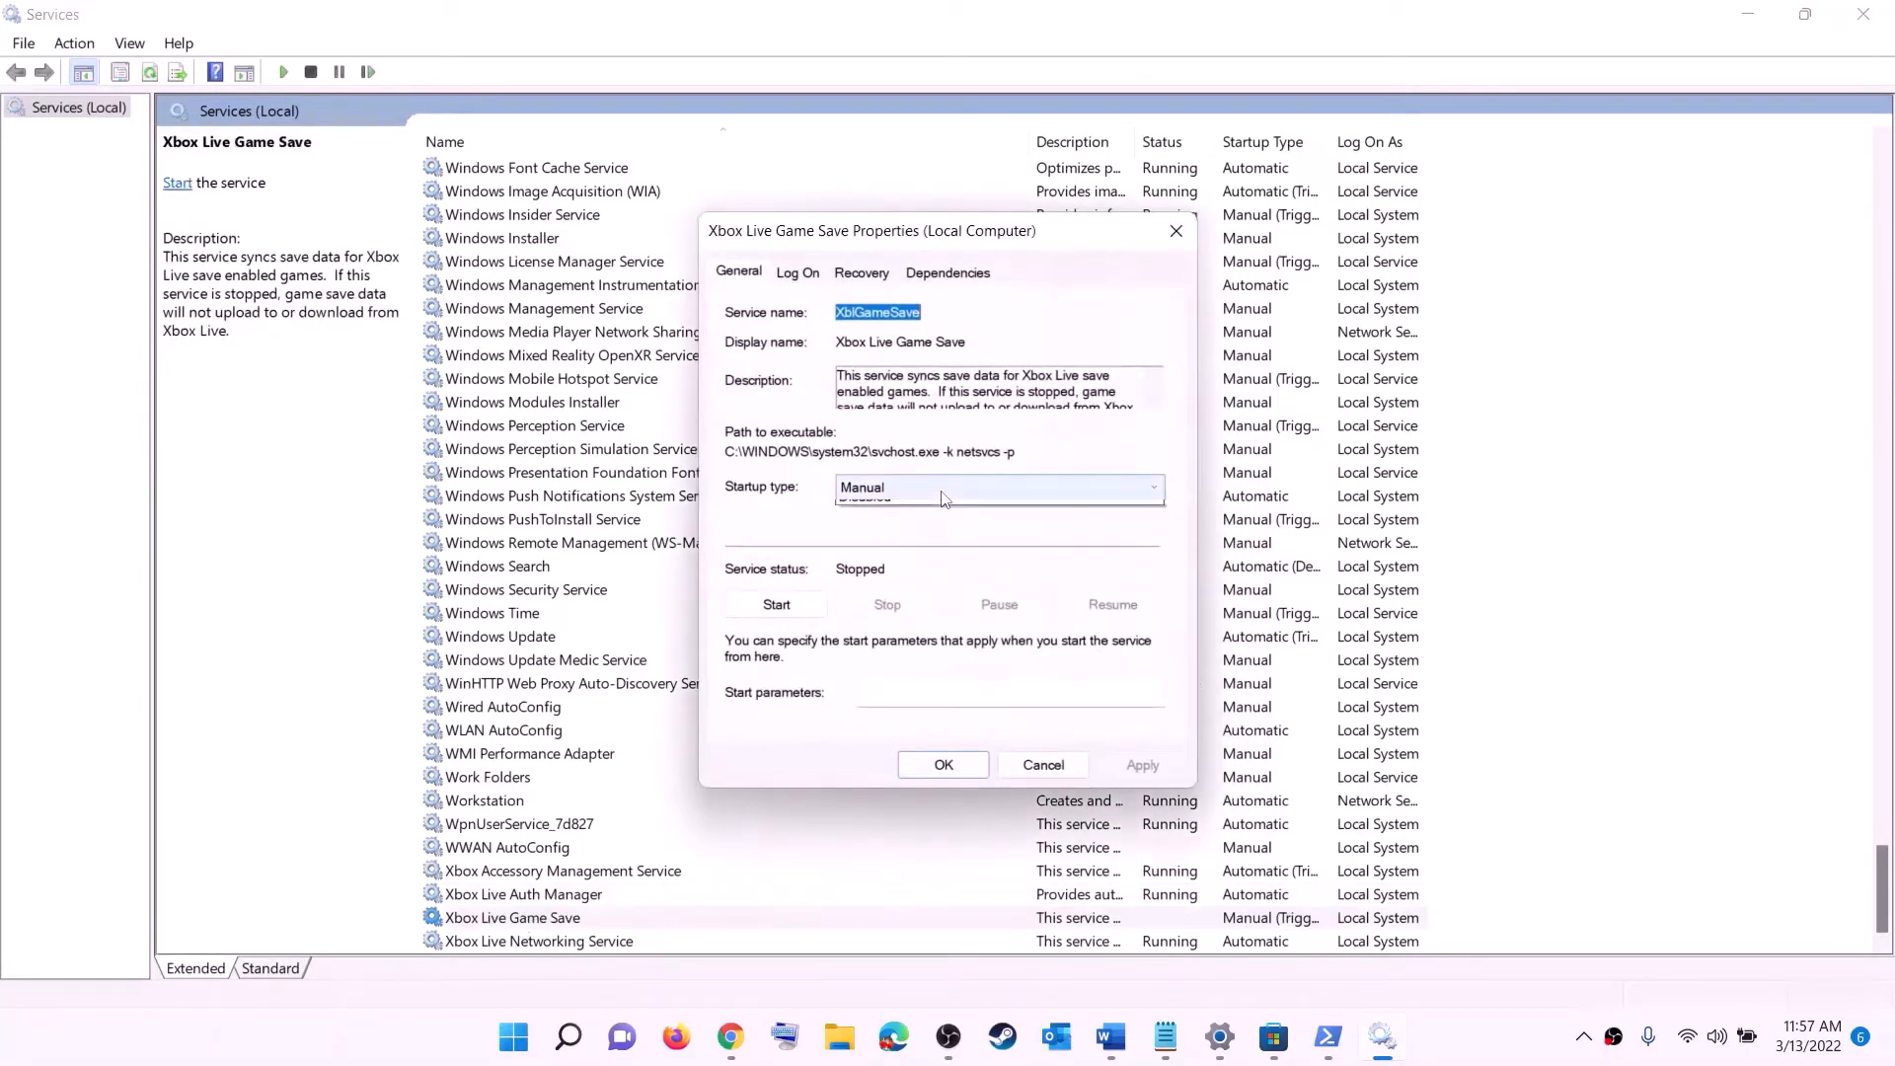
left_click(878, 521)
left_click(1143, 766)
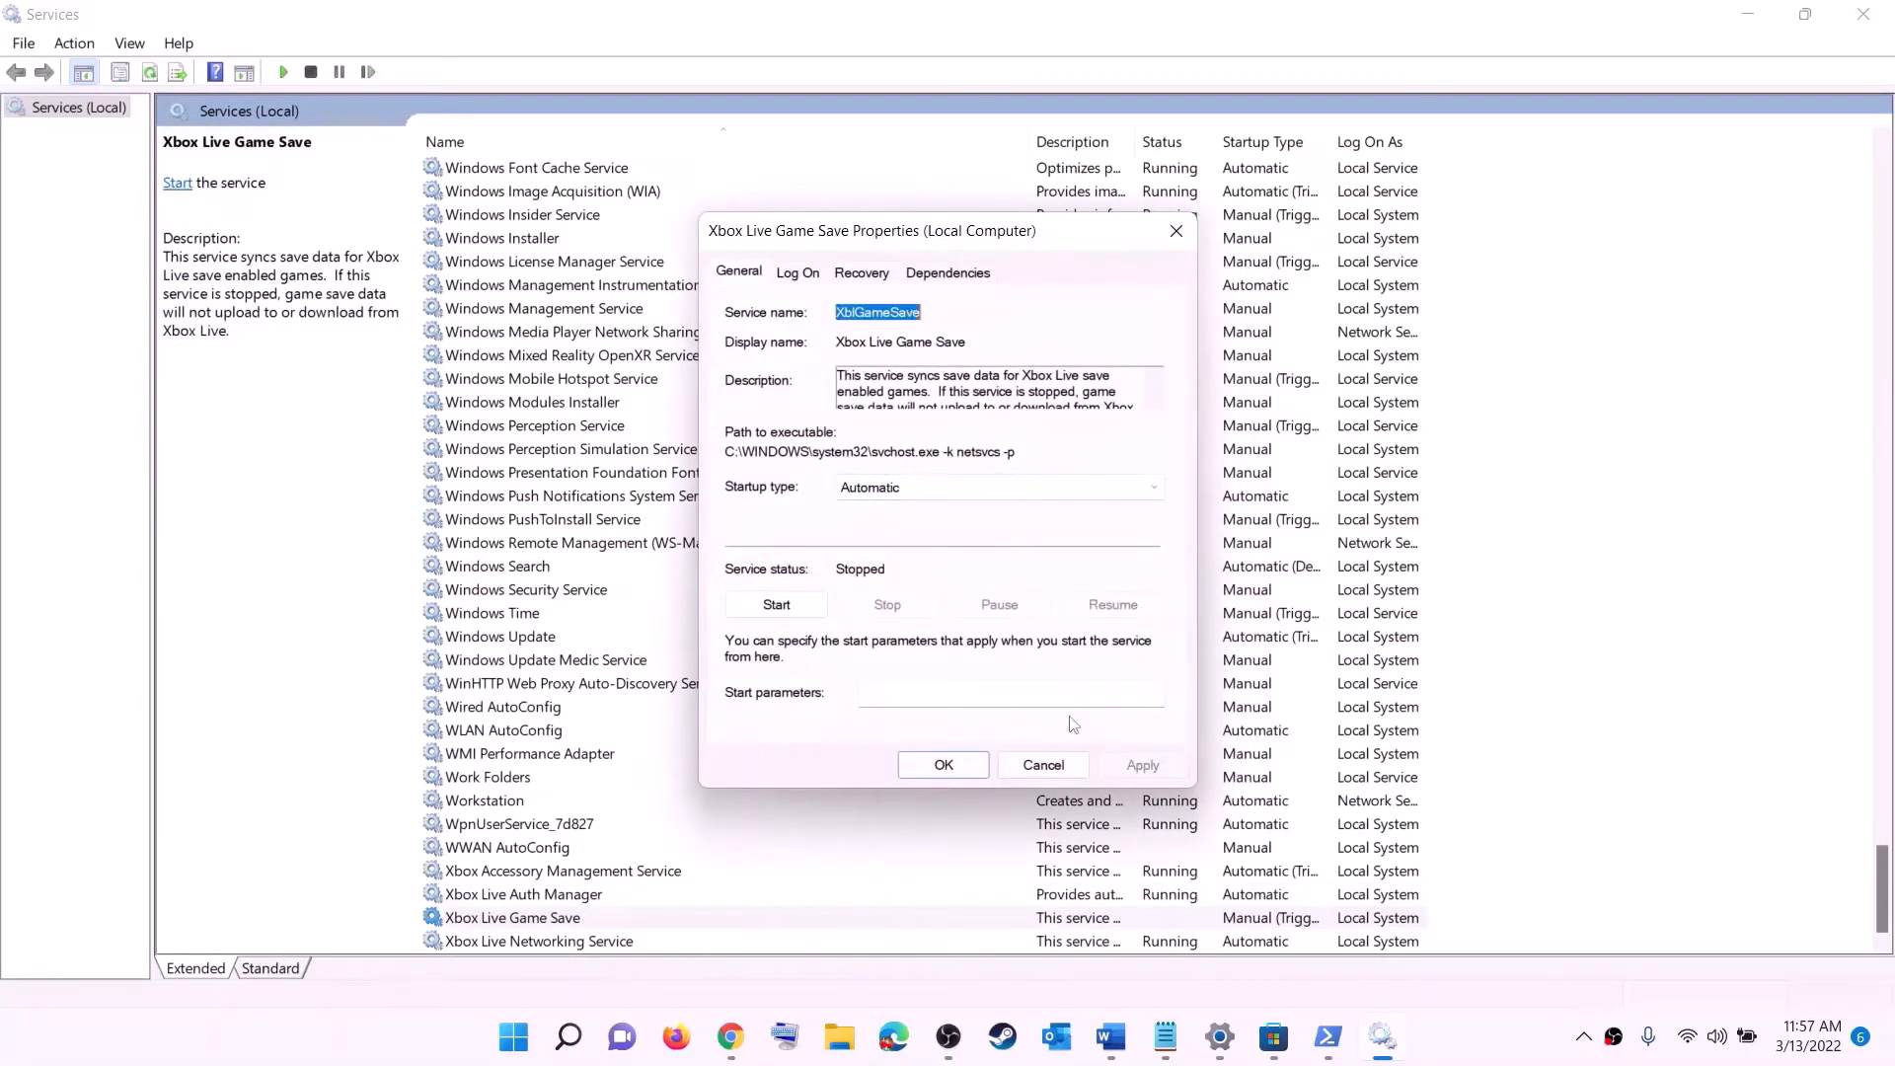
left_click(779, 604)
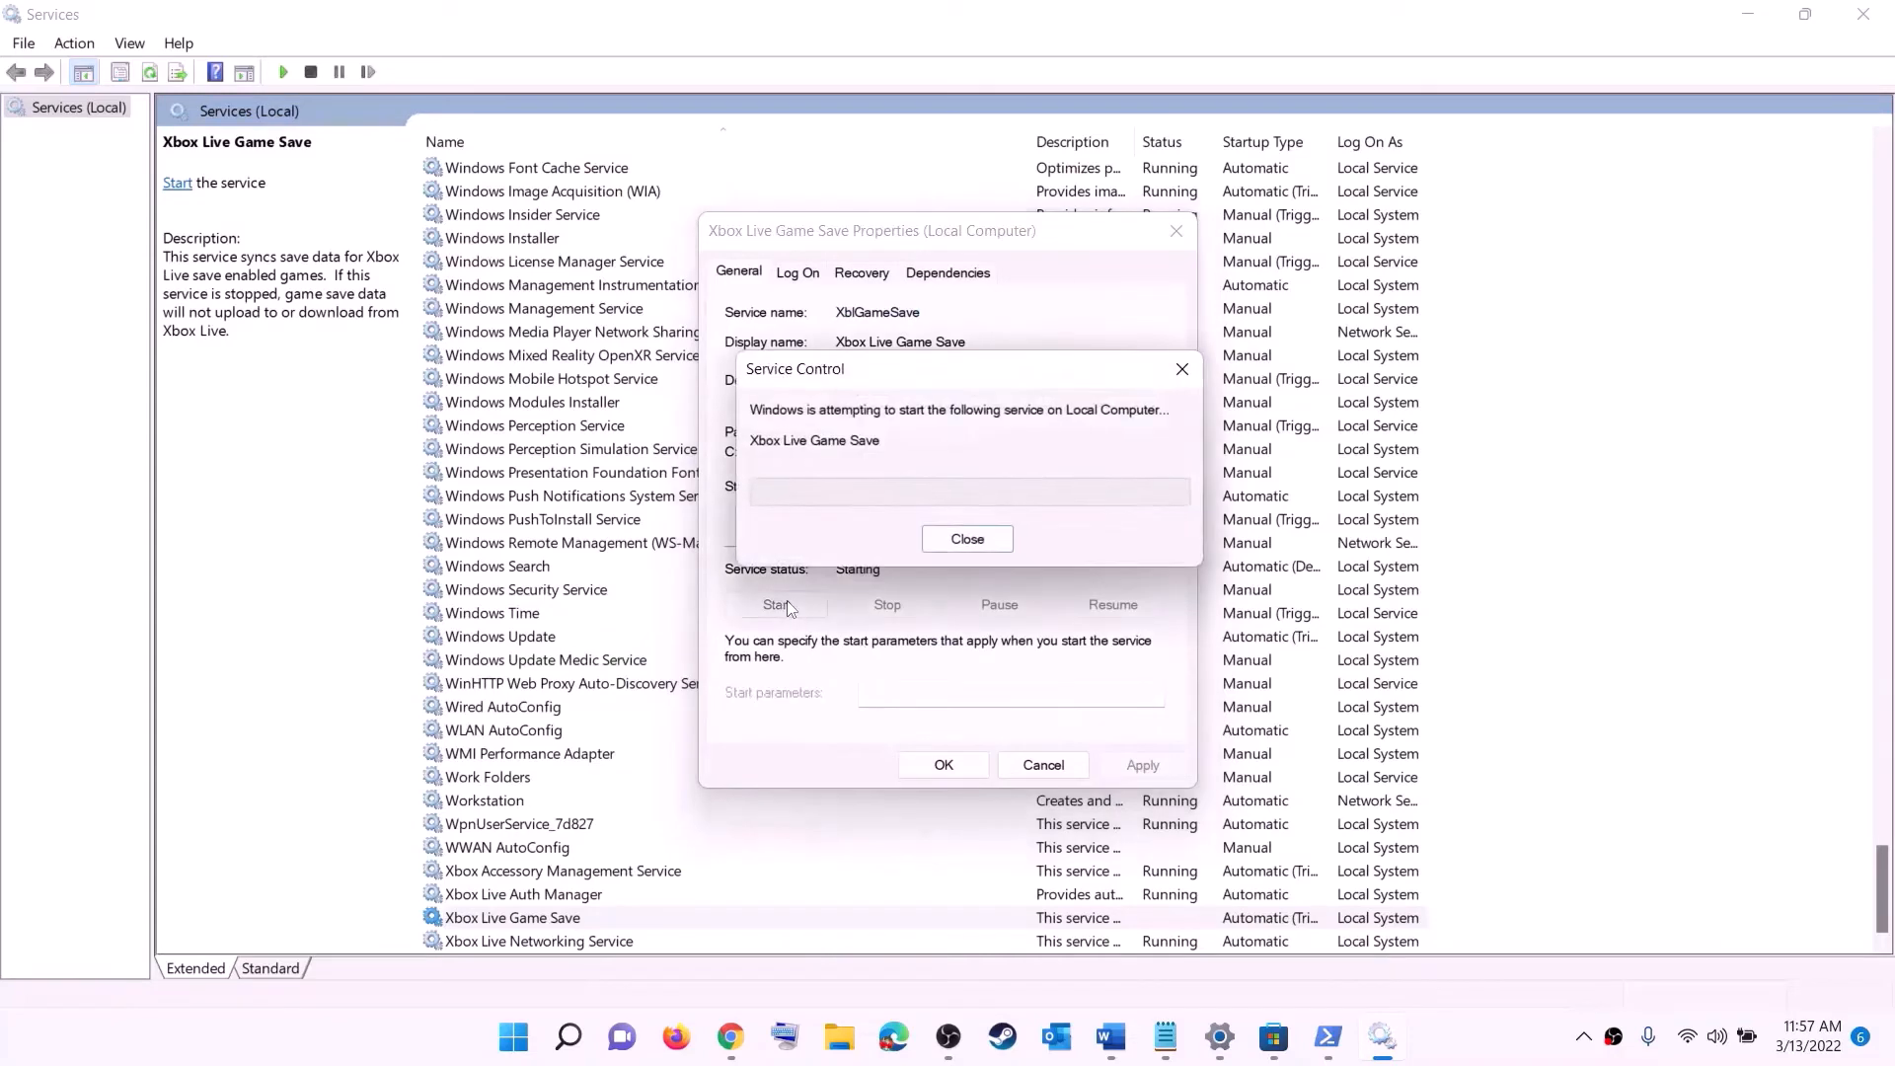
left_click(972, 773)
- Set the Xbox Live Networking Service startup type to Automatic and apply it
double_click(548, 941)
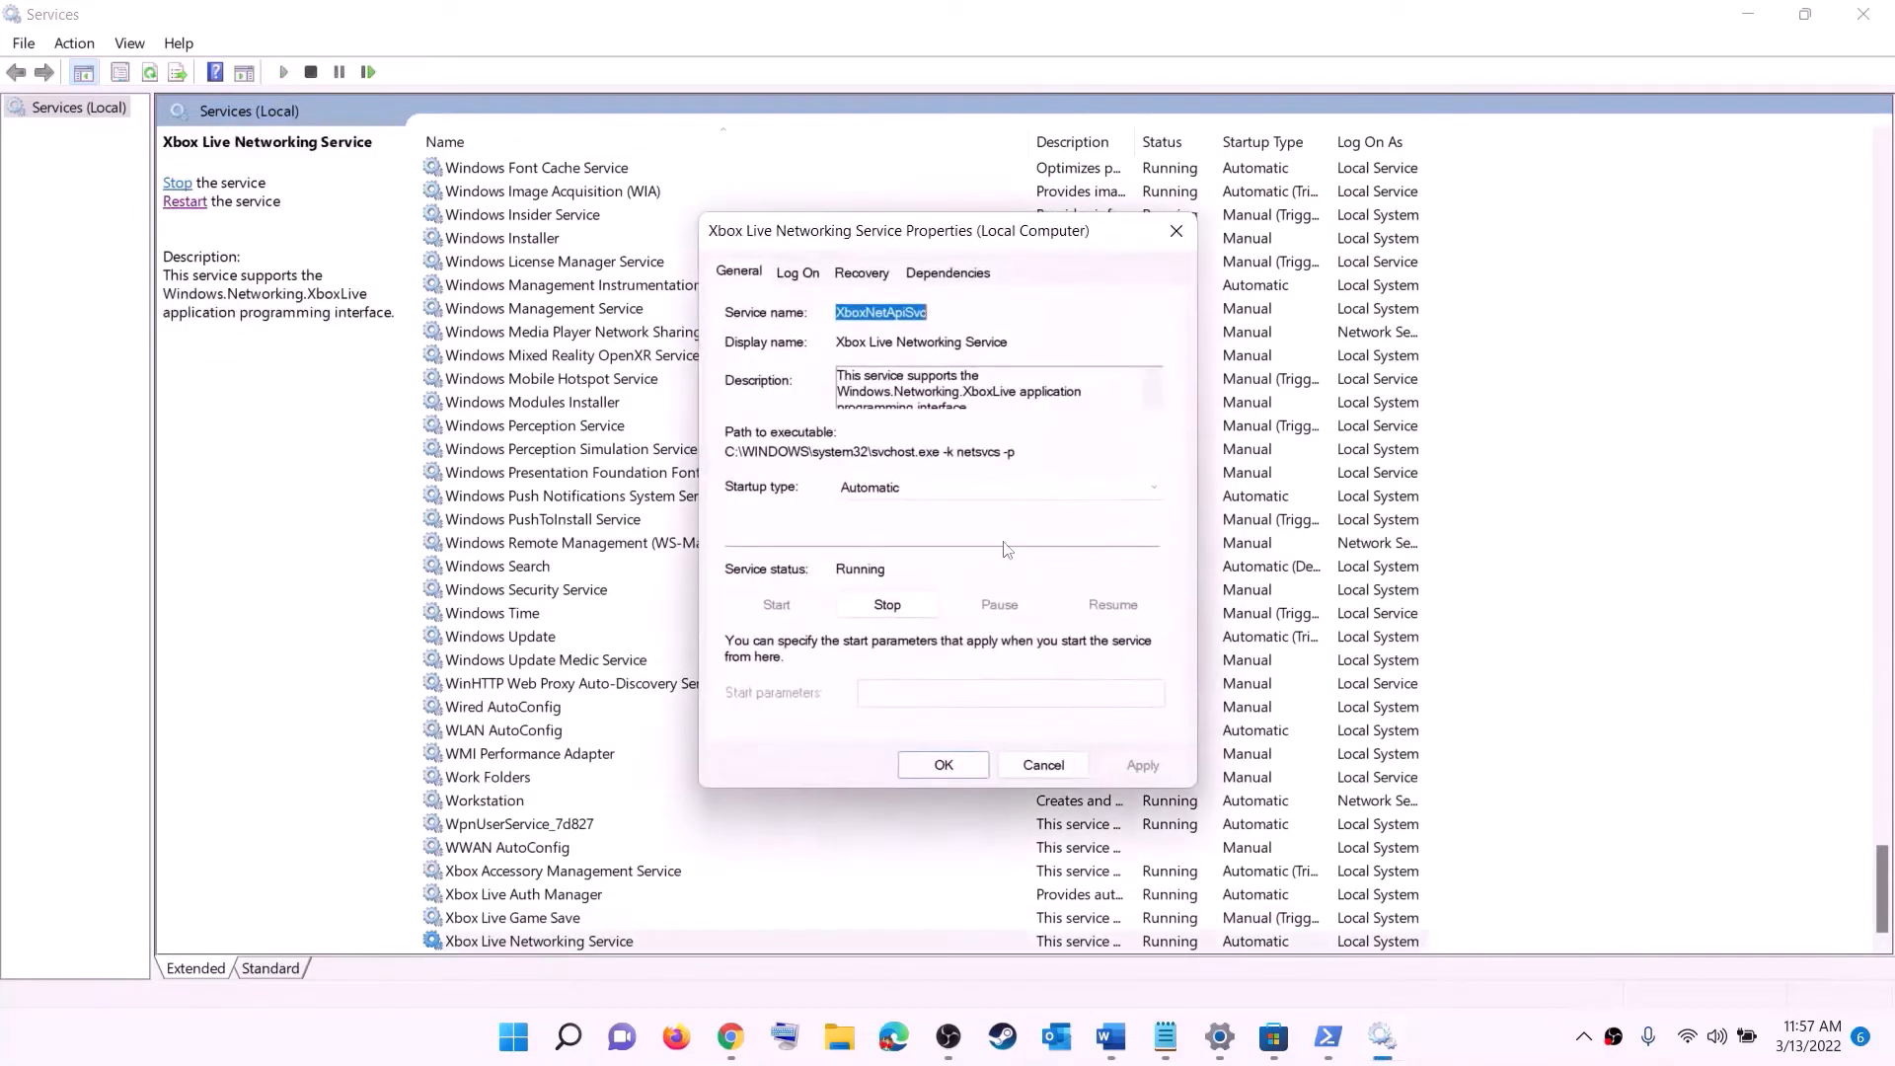
left_click(923, 489)
left_click(883, 509)
left_click(1142, 766)
left_click(921, 766)
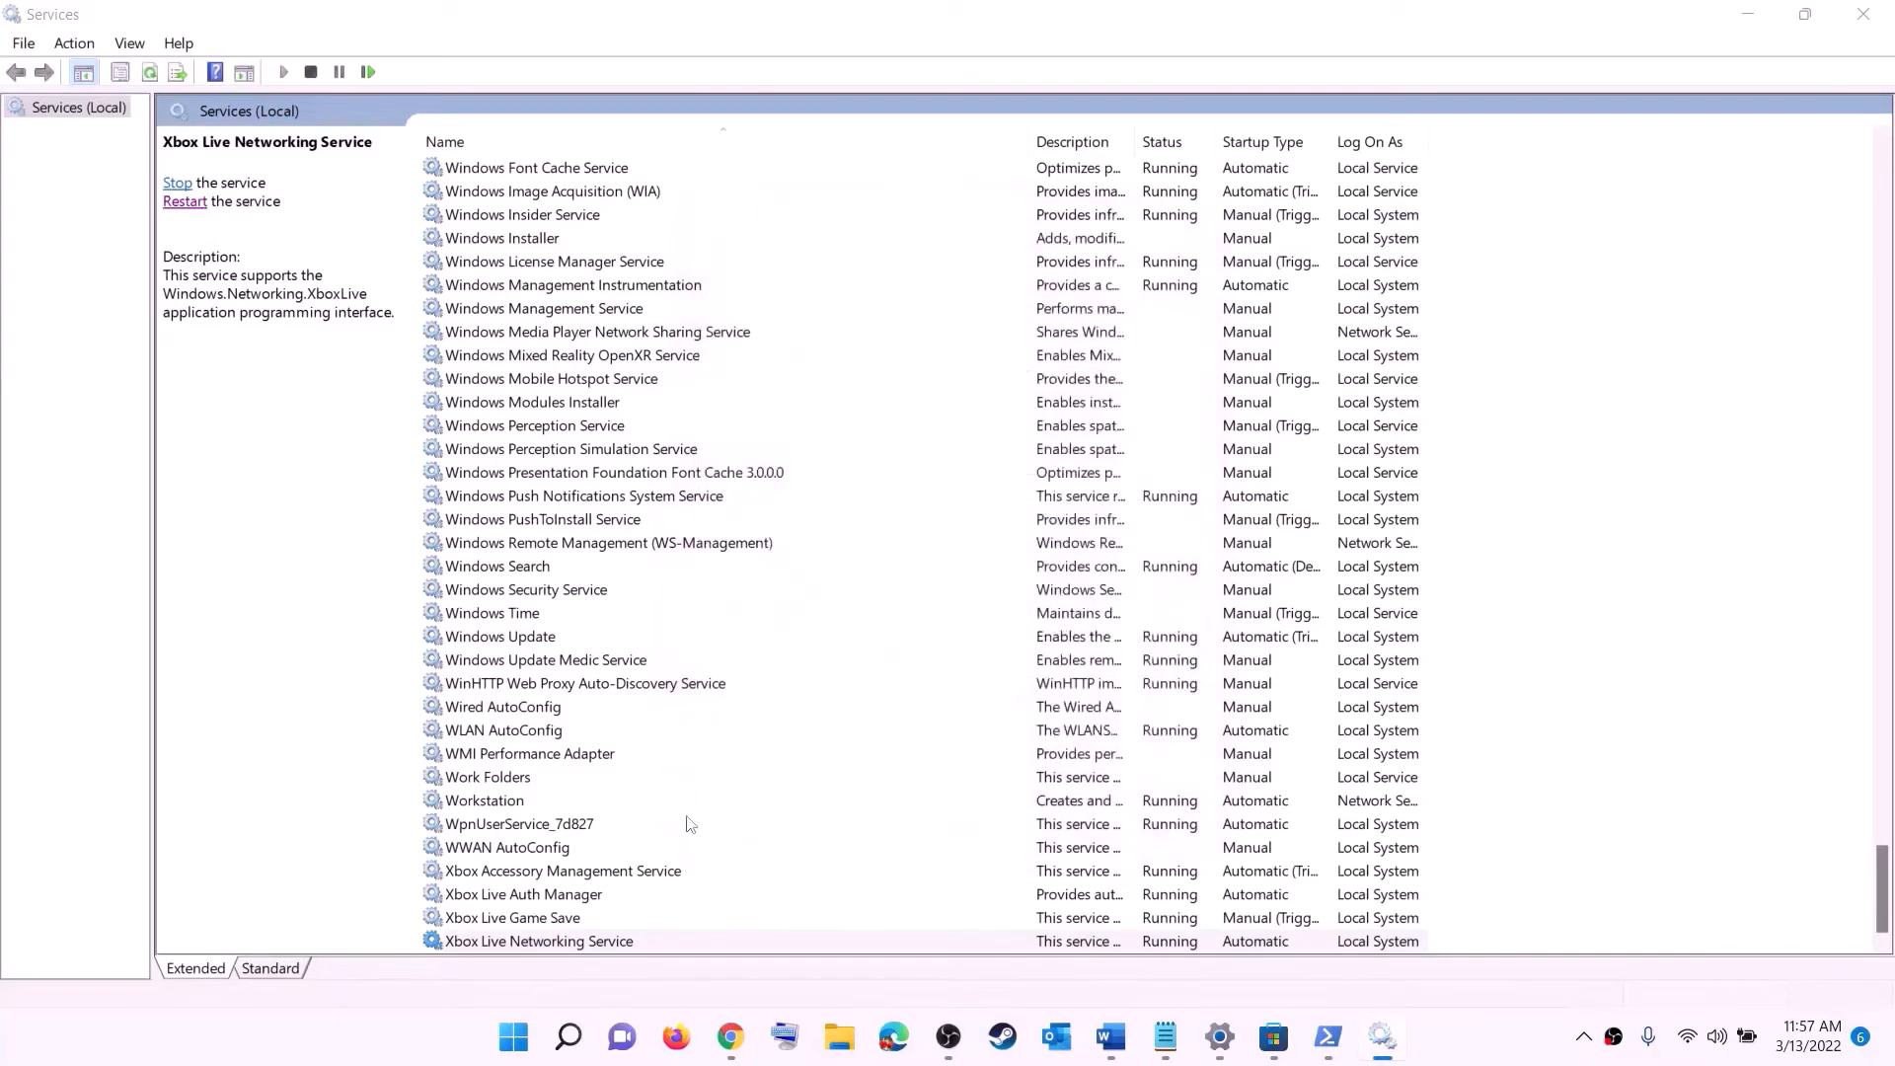
- Set the Windows Update service startup type to Automatic (Delayed Start) and apply it
left_click(552, 637)
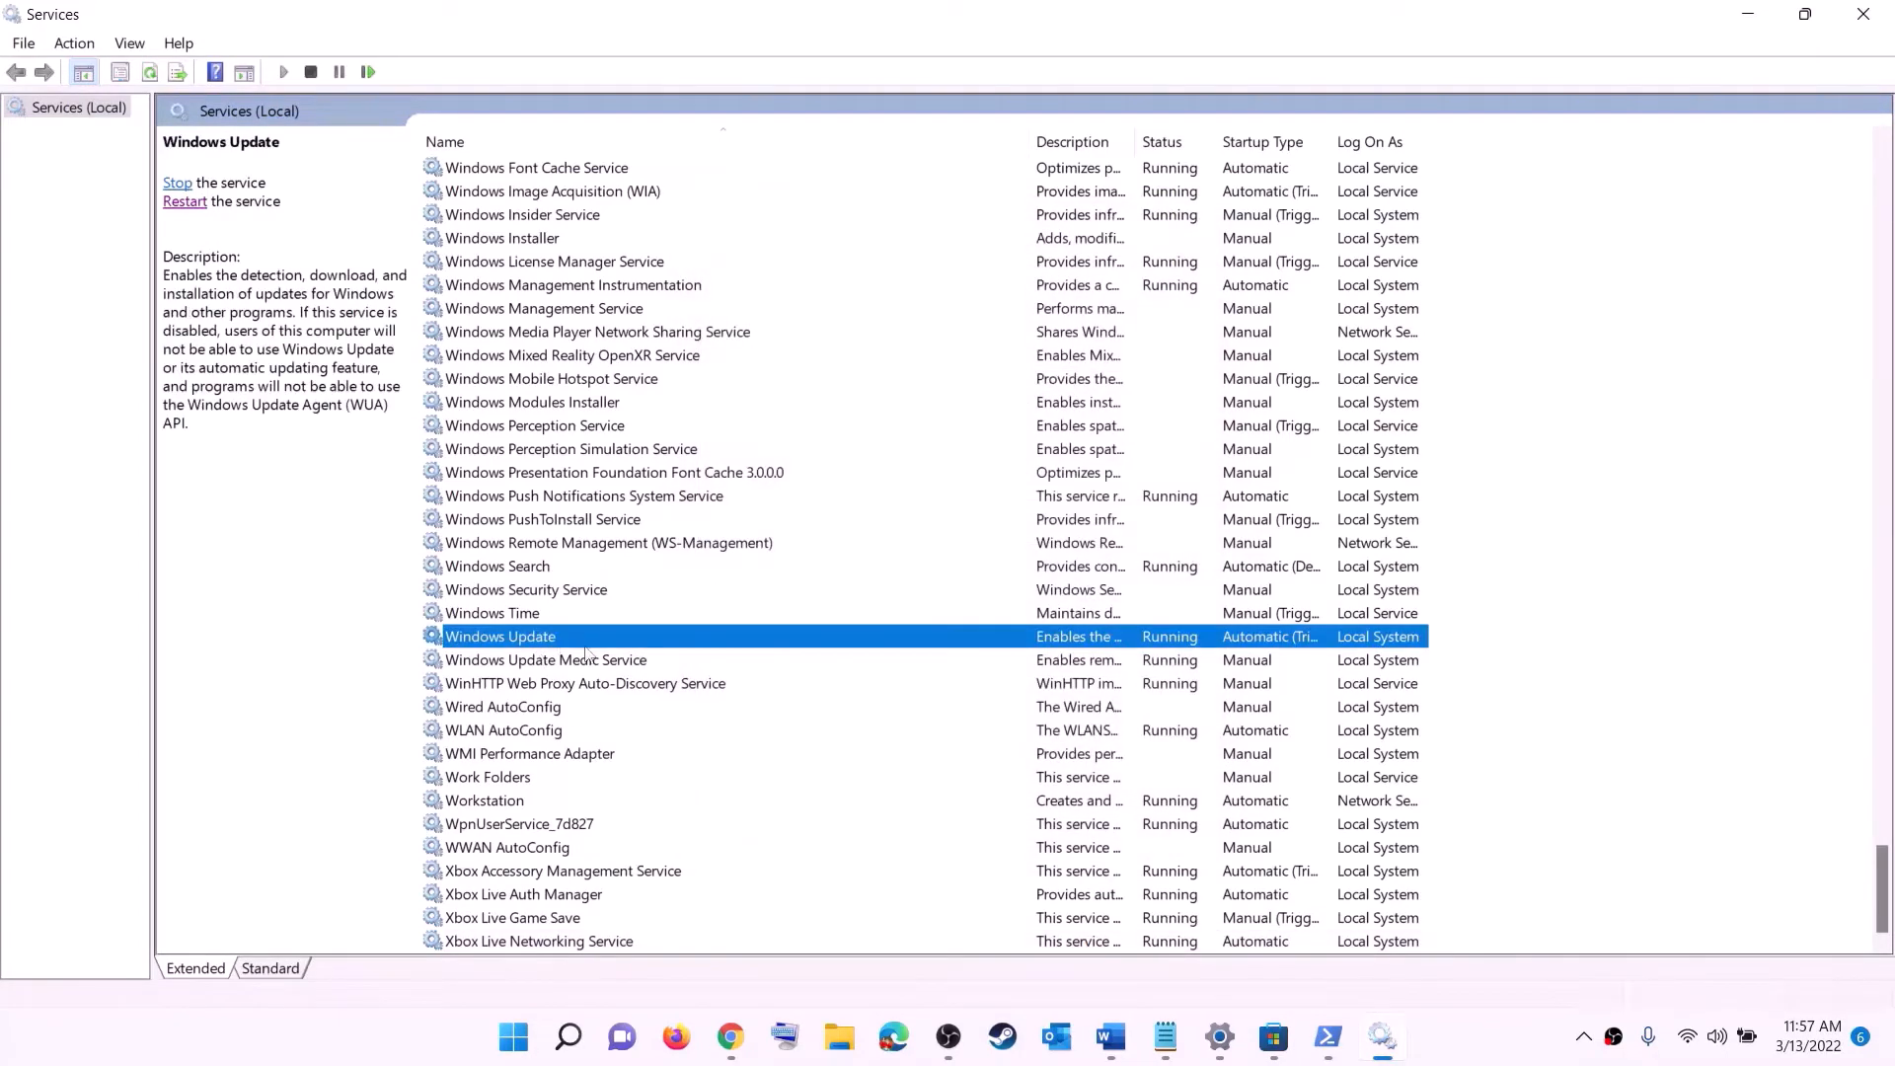
double_click(880, 641)
left_click(918, 490)
left_click(898, 523)
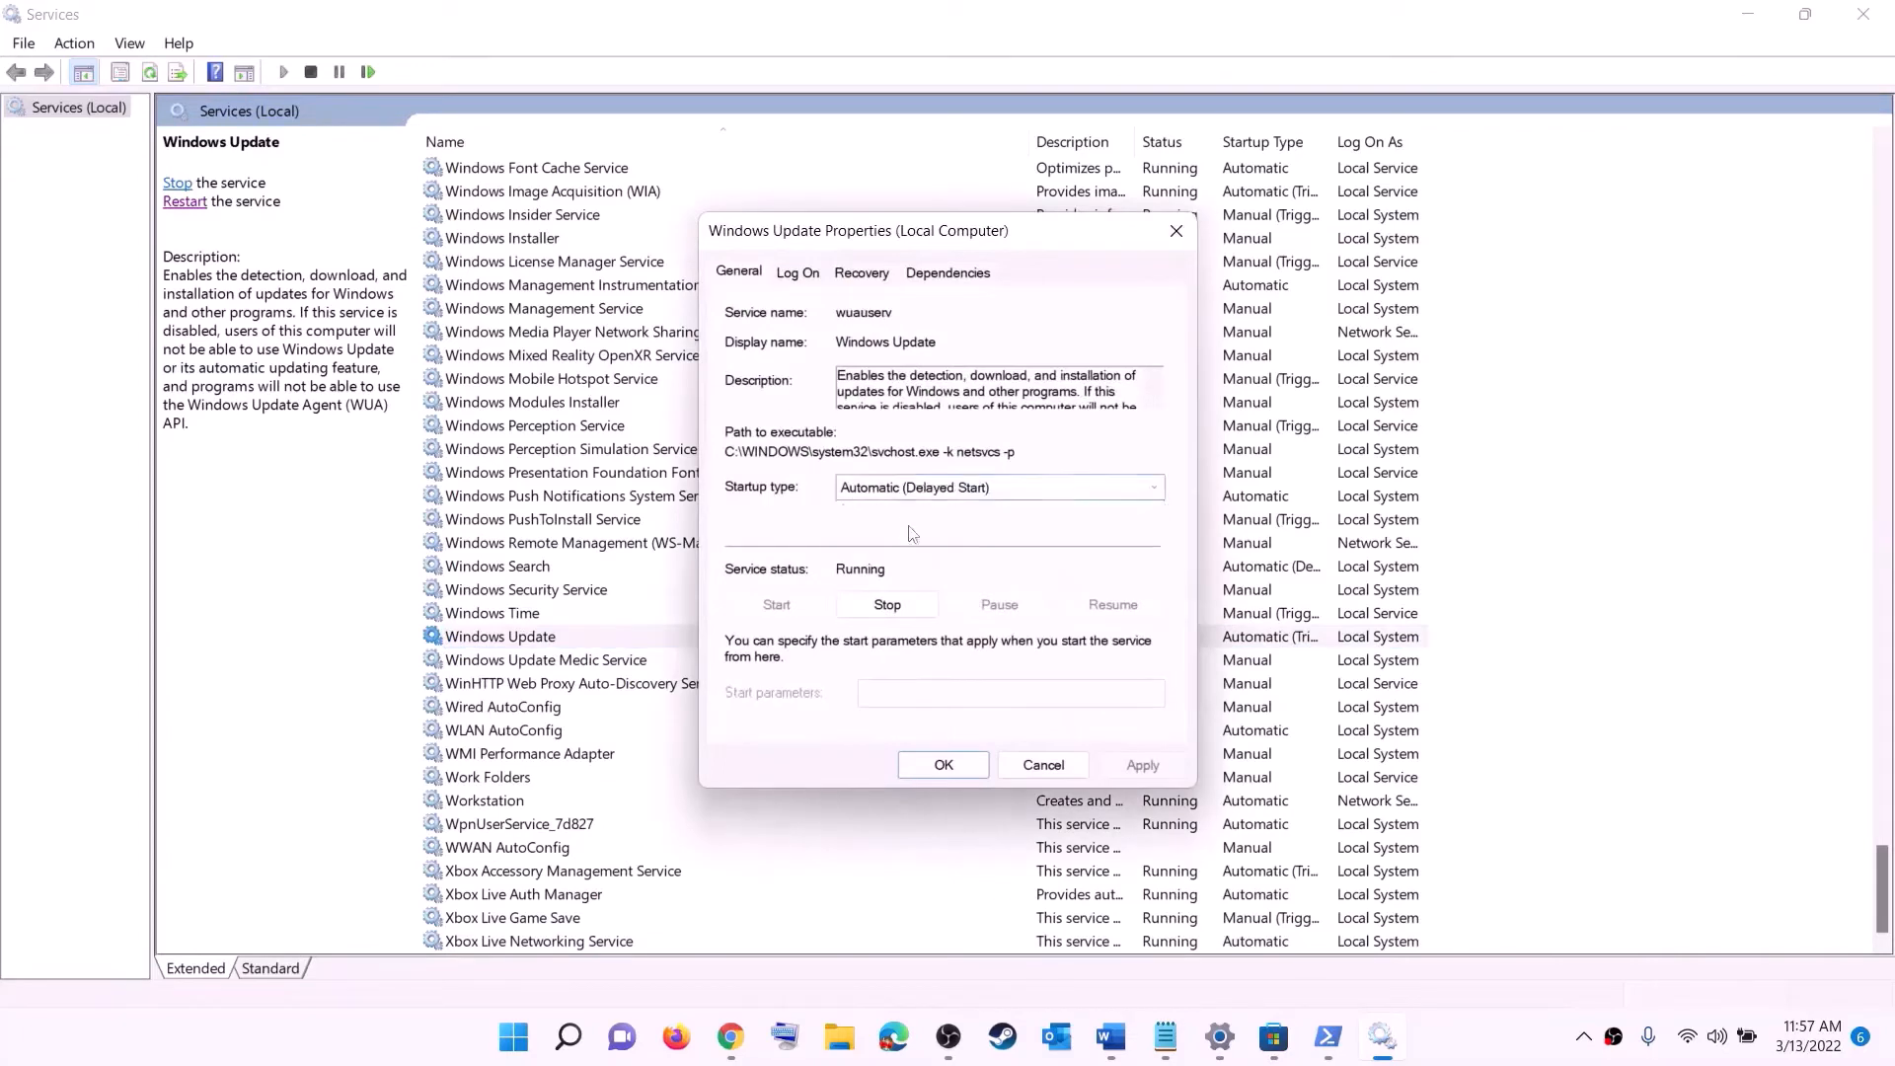
left_click(1142, 765)
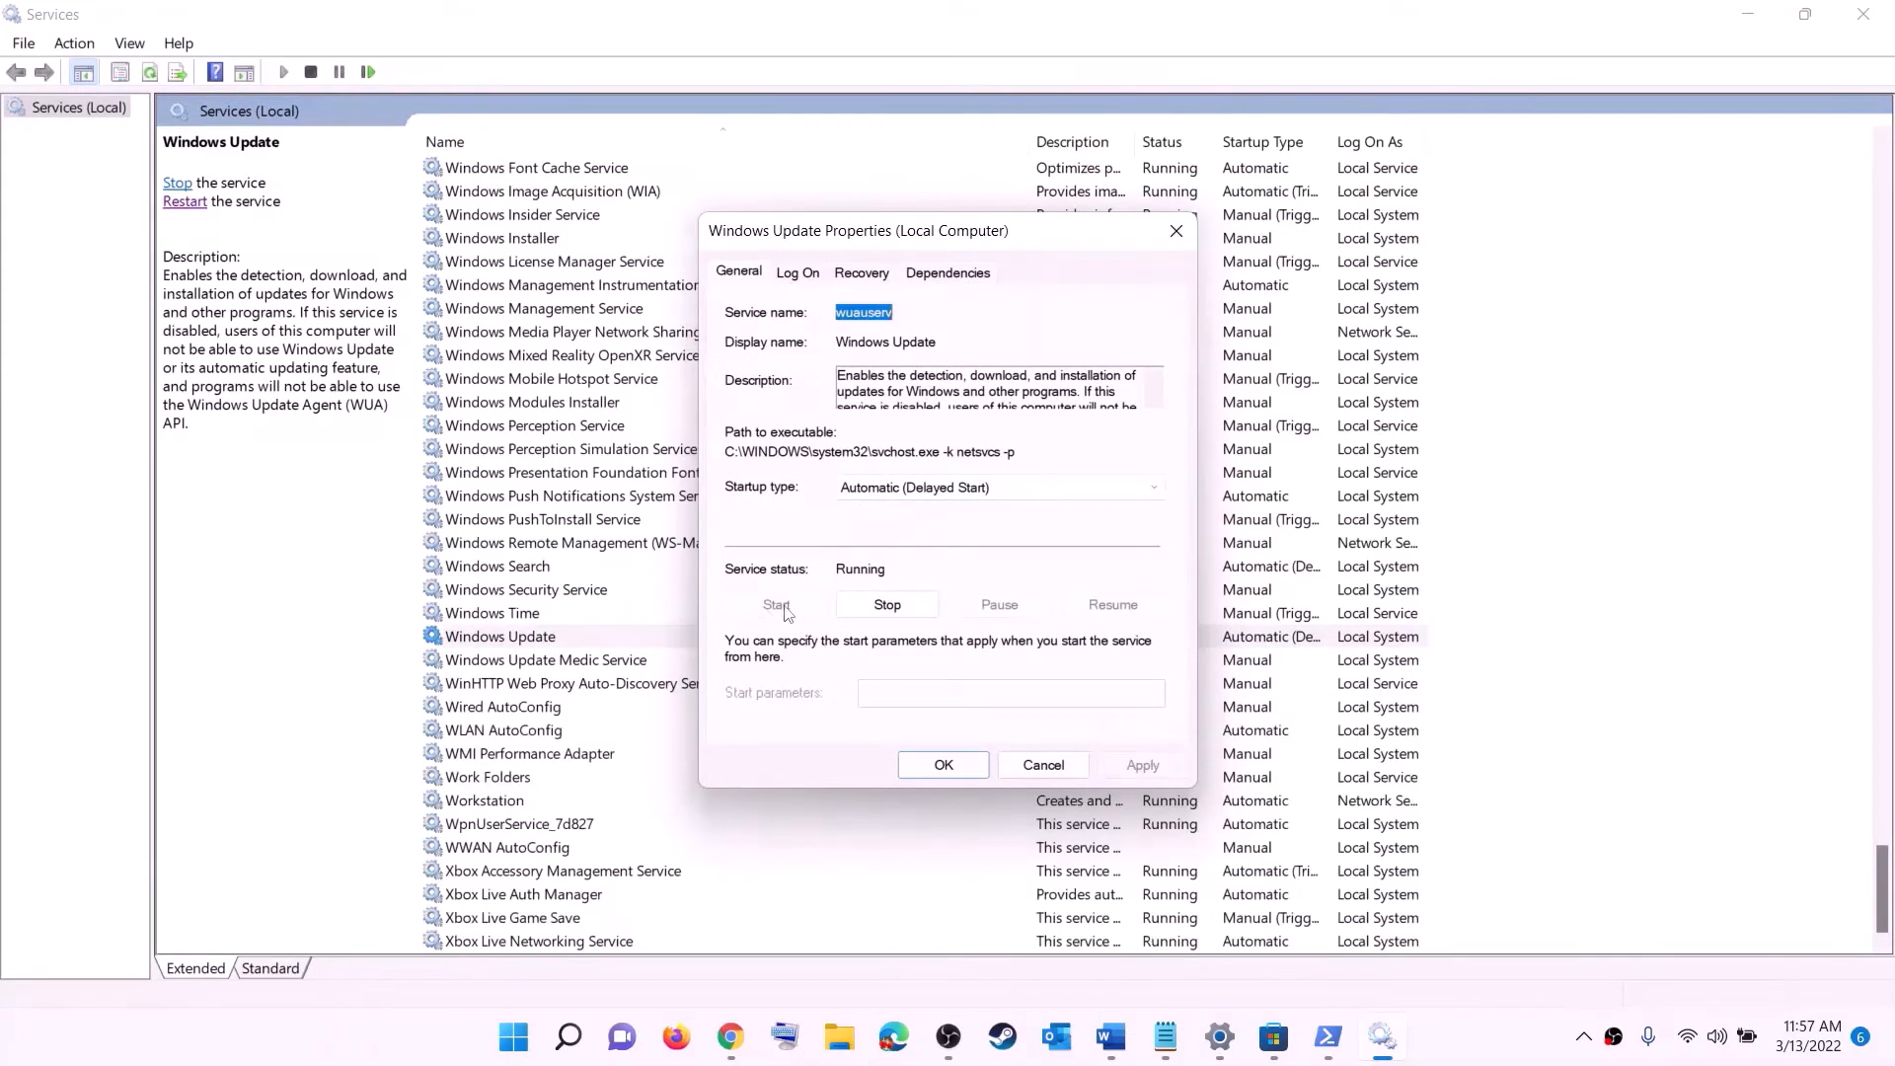
left_click(940, 765)
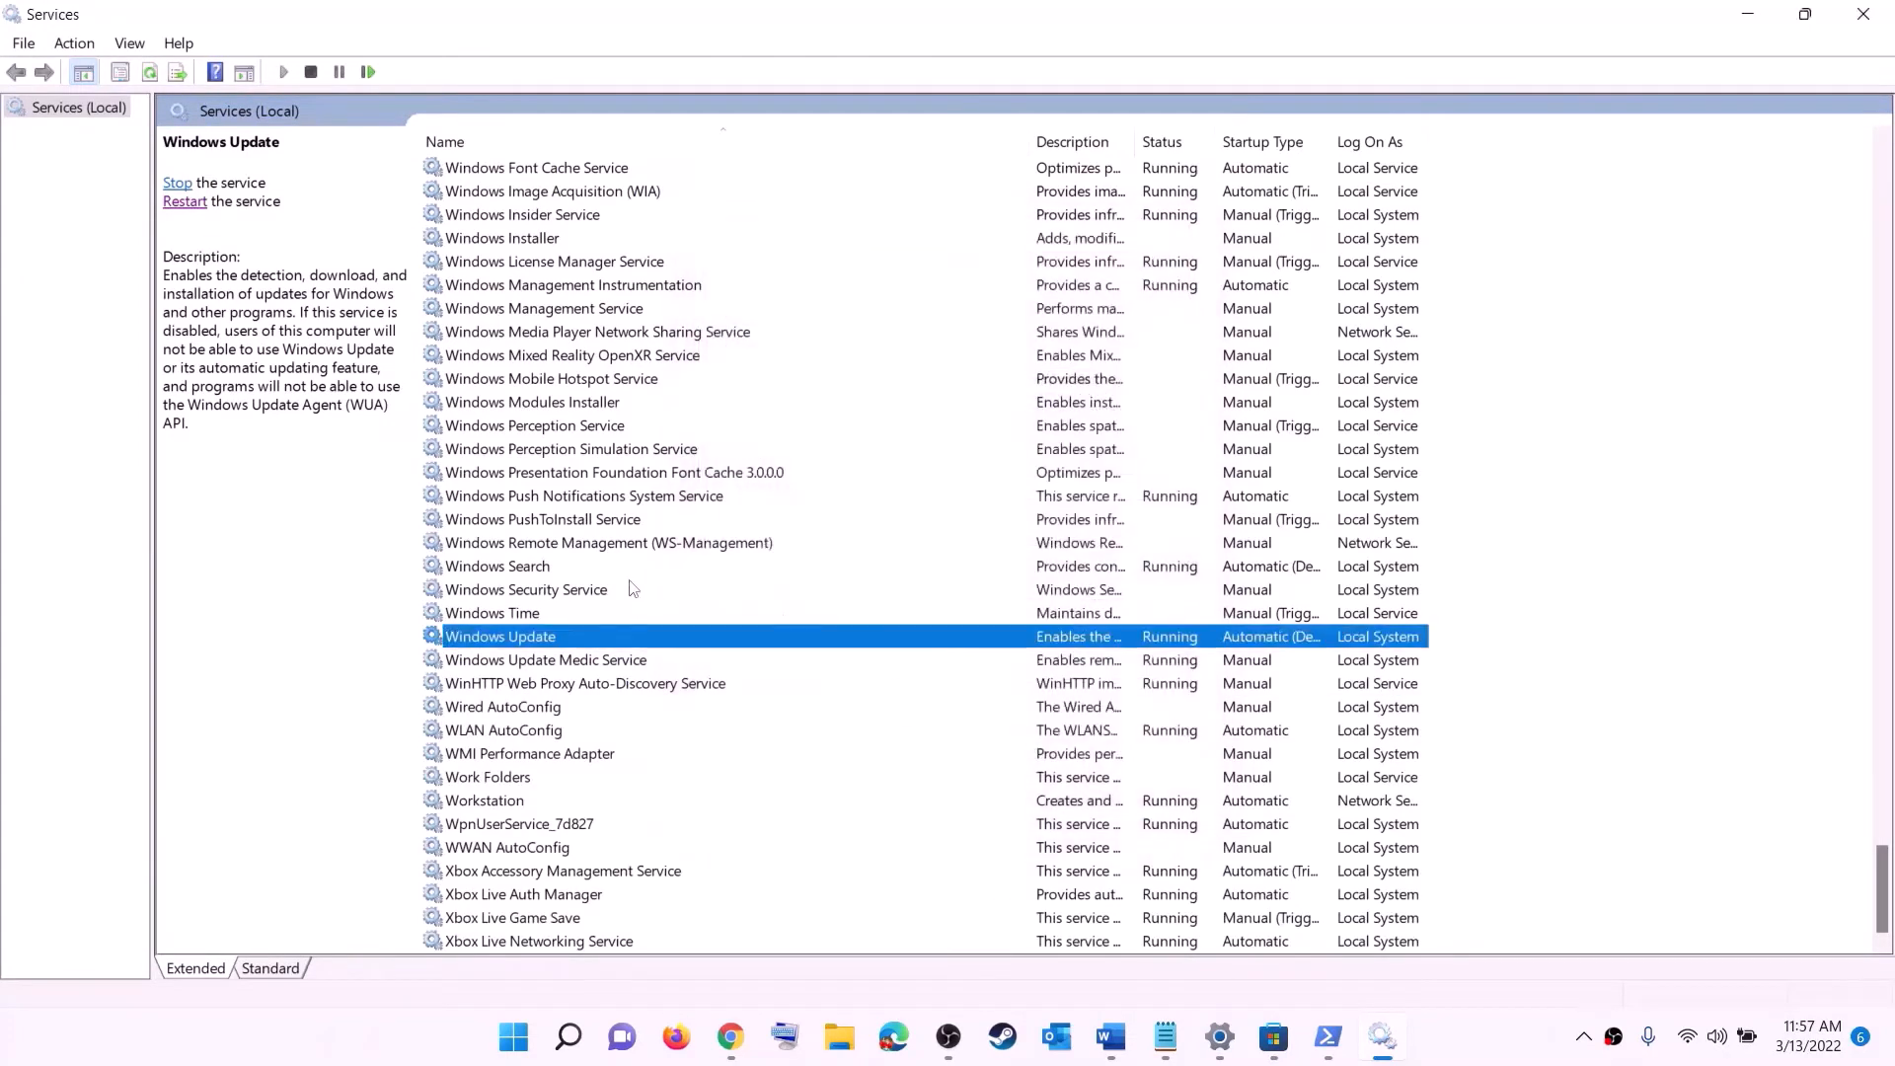
- Stop both Gaming Services entries in the services list
left_click(625, 551)
key("g")
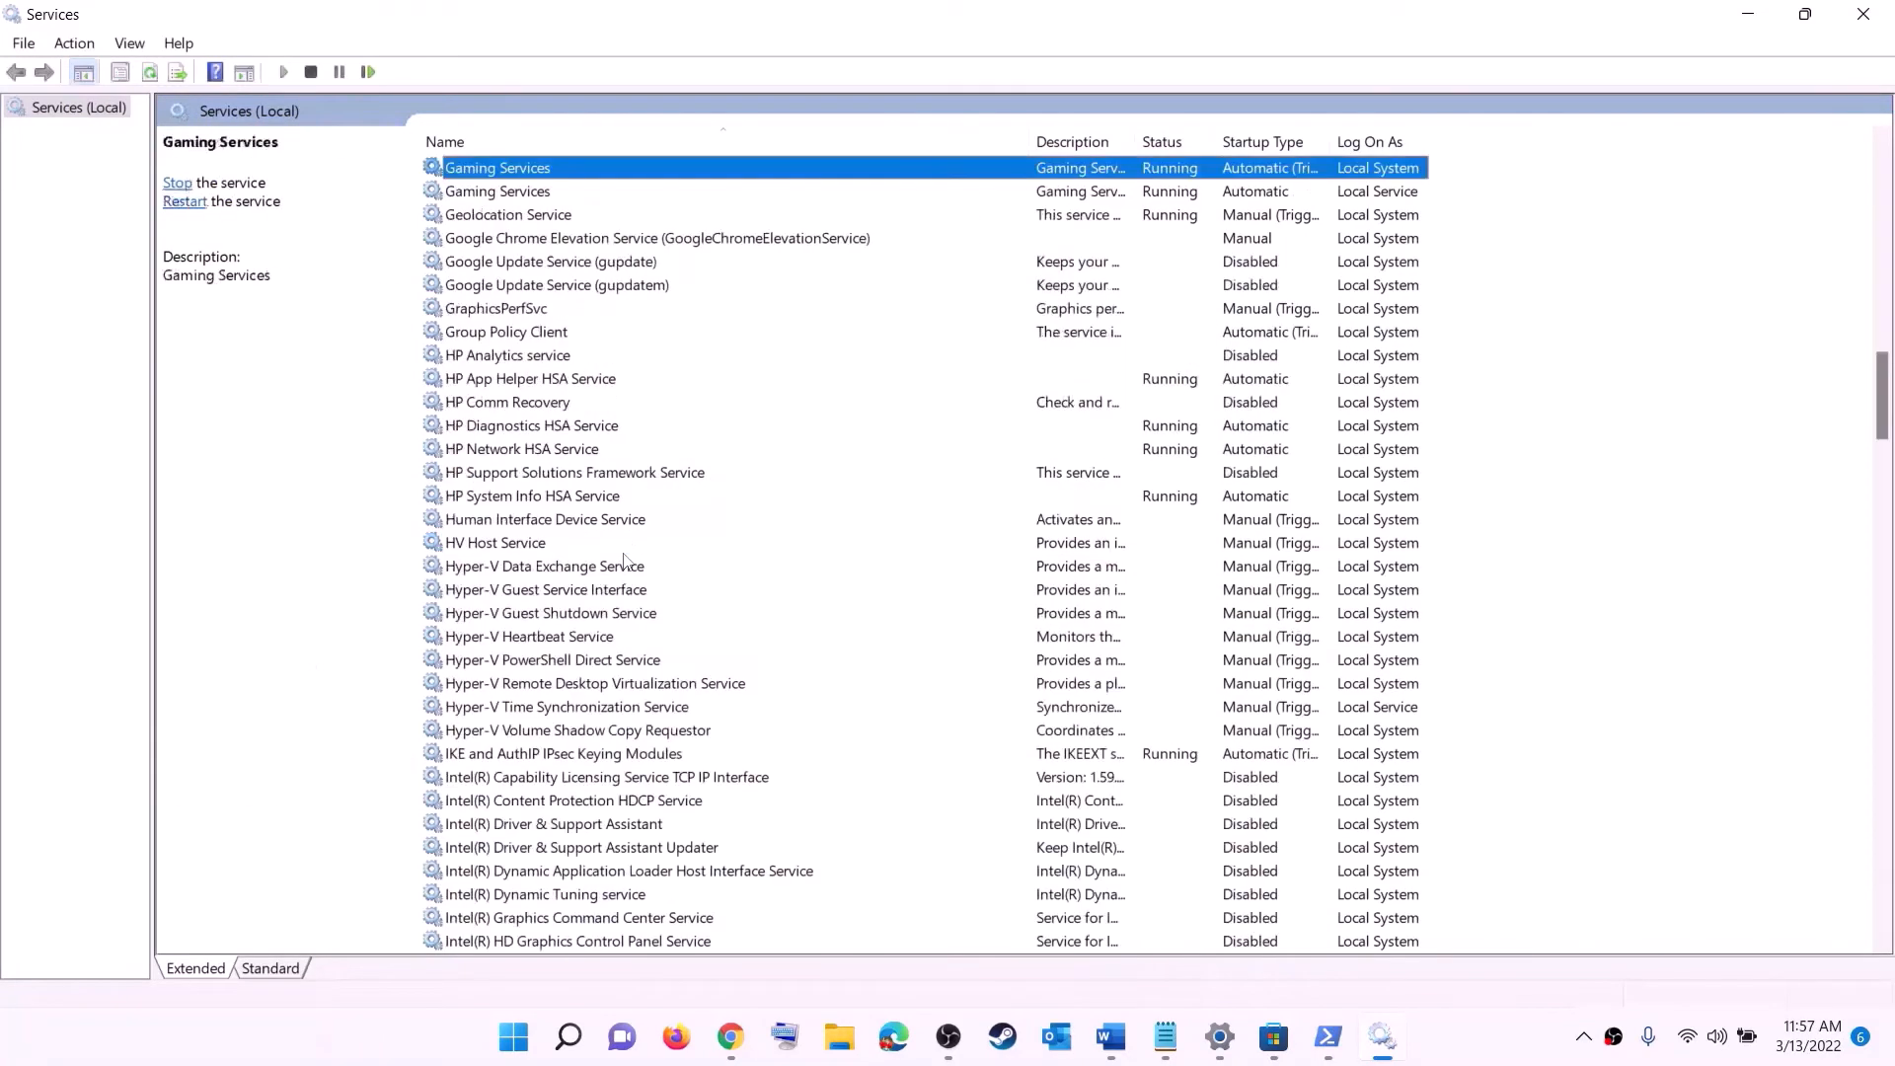
scroll(1288, 523, "up", 4)
left_click(1188, 480)
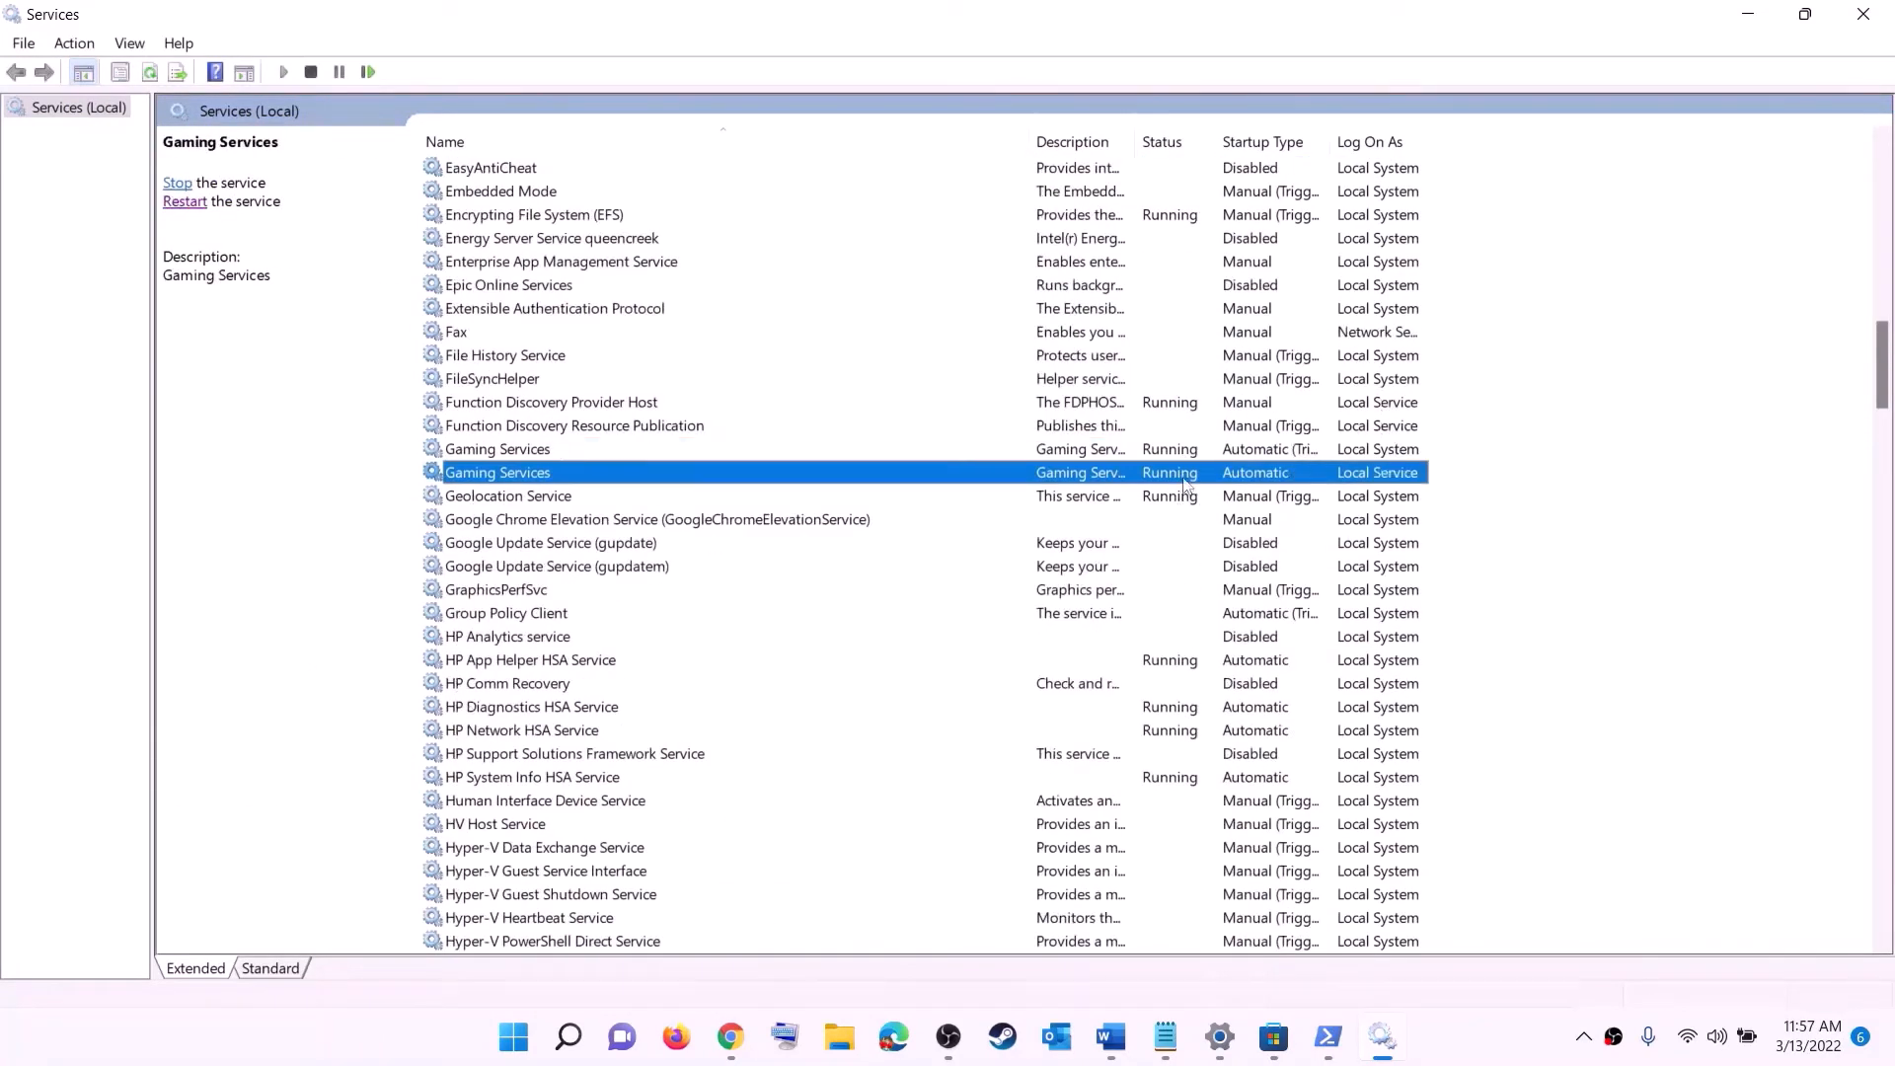
left_click(1186, 457)
left_click(1184, 478)
left_click(1181, 458)
right_click(1171, 459)
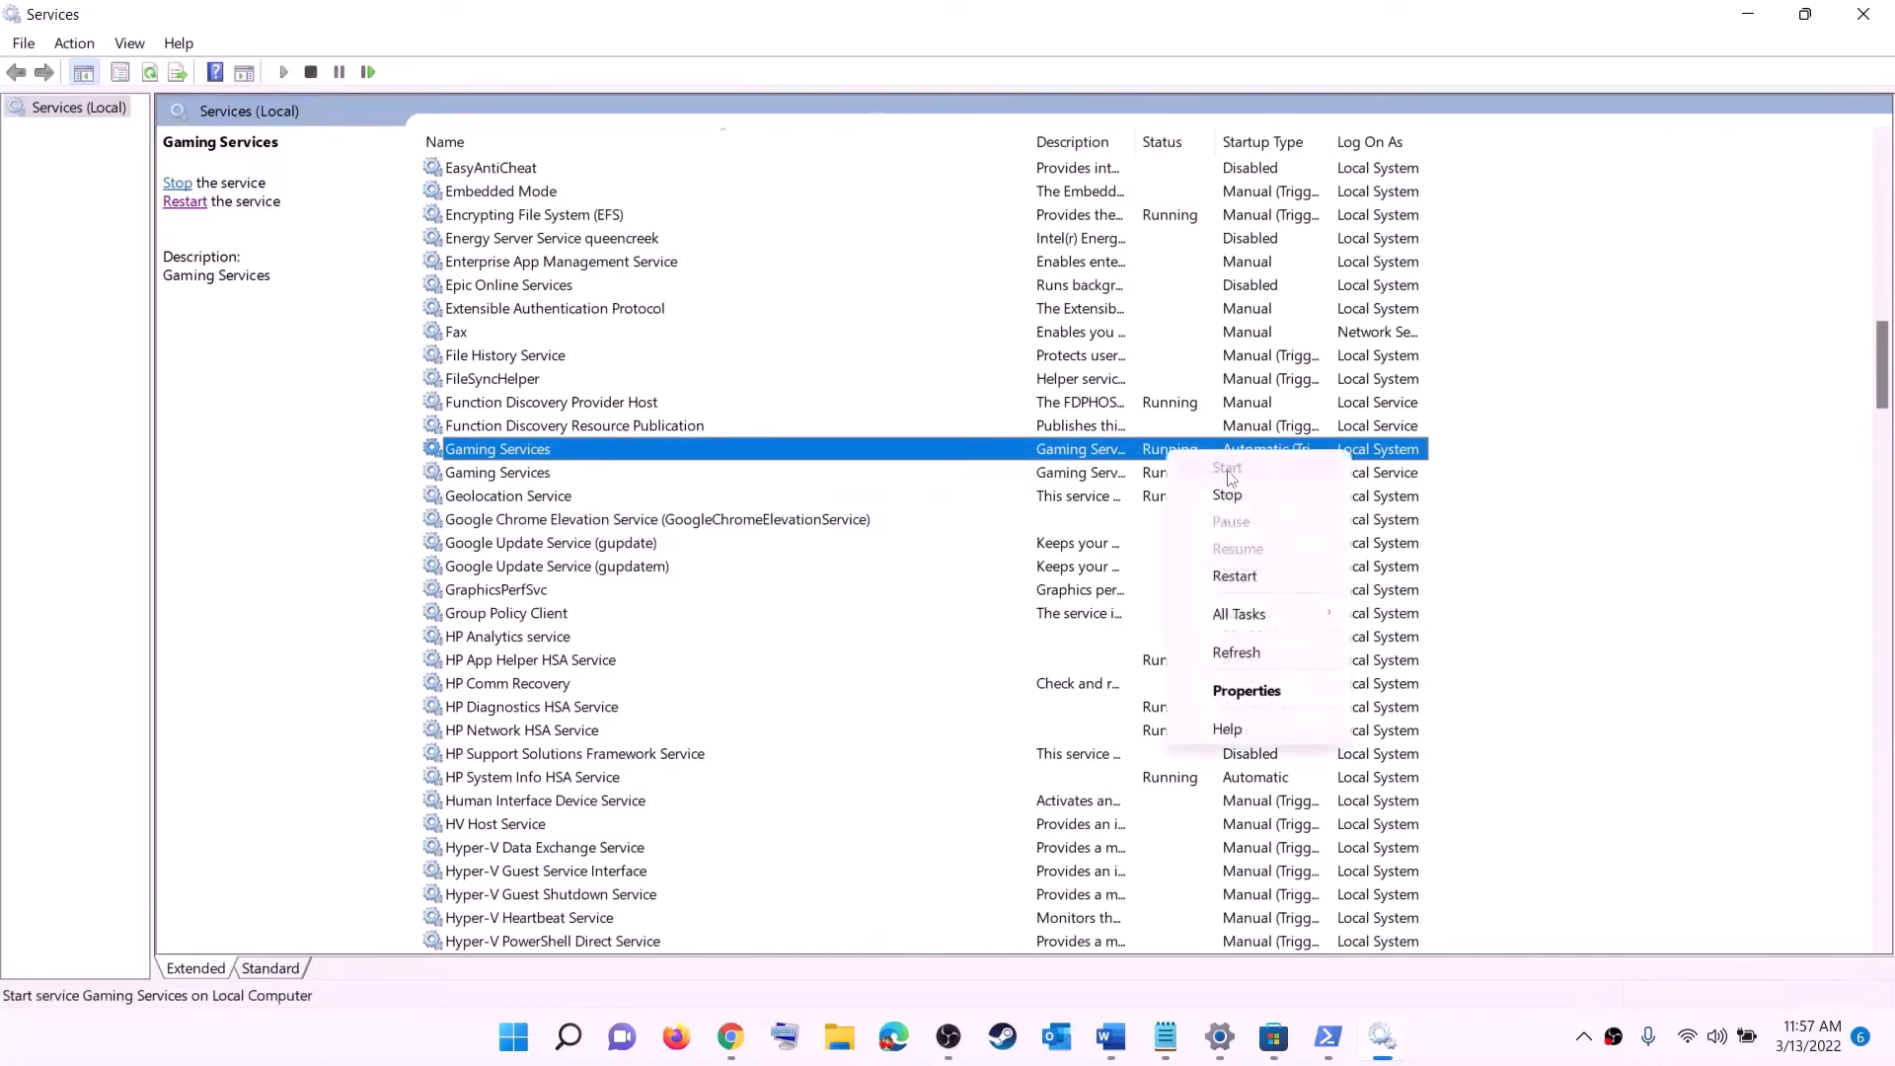
left_click(1091, 481)
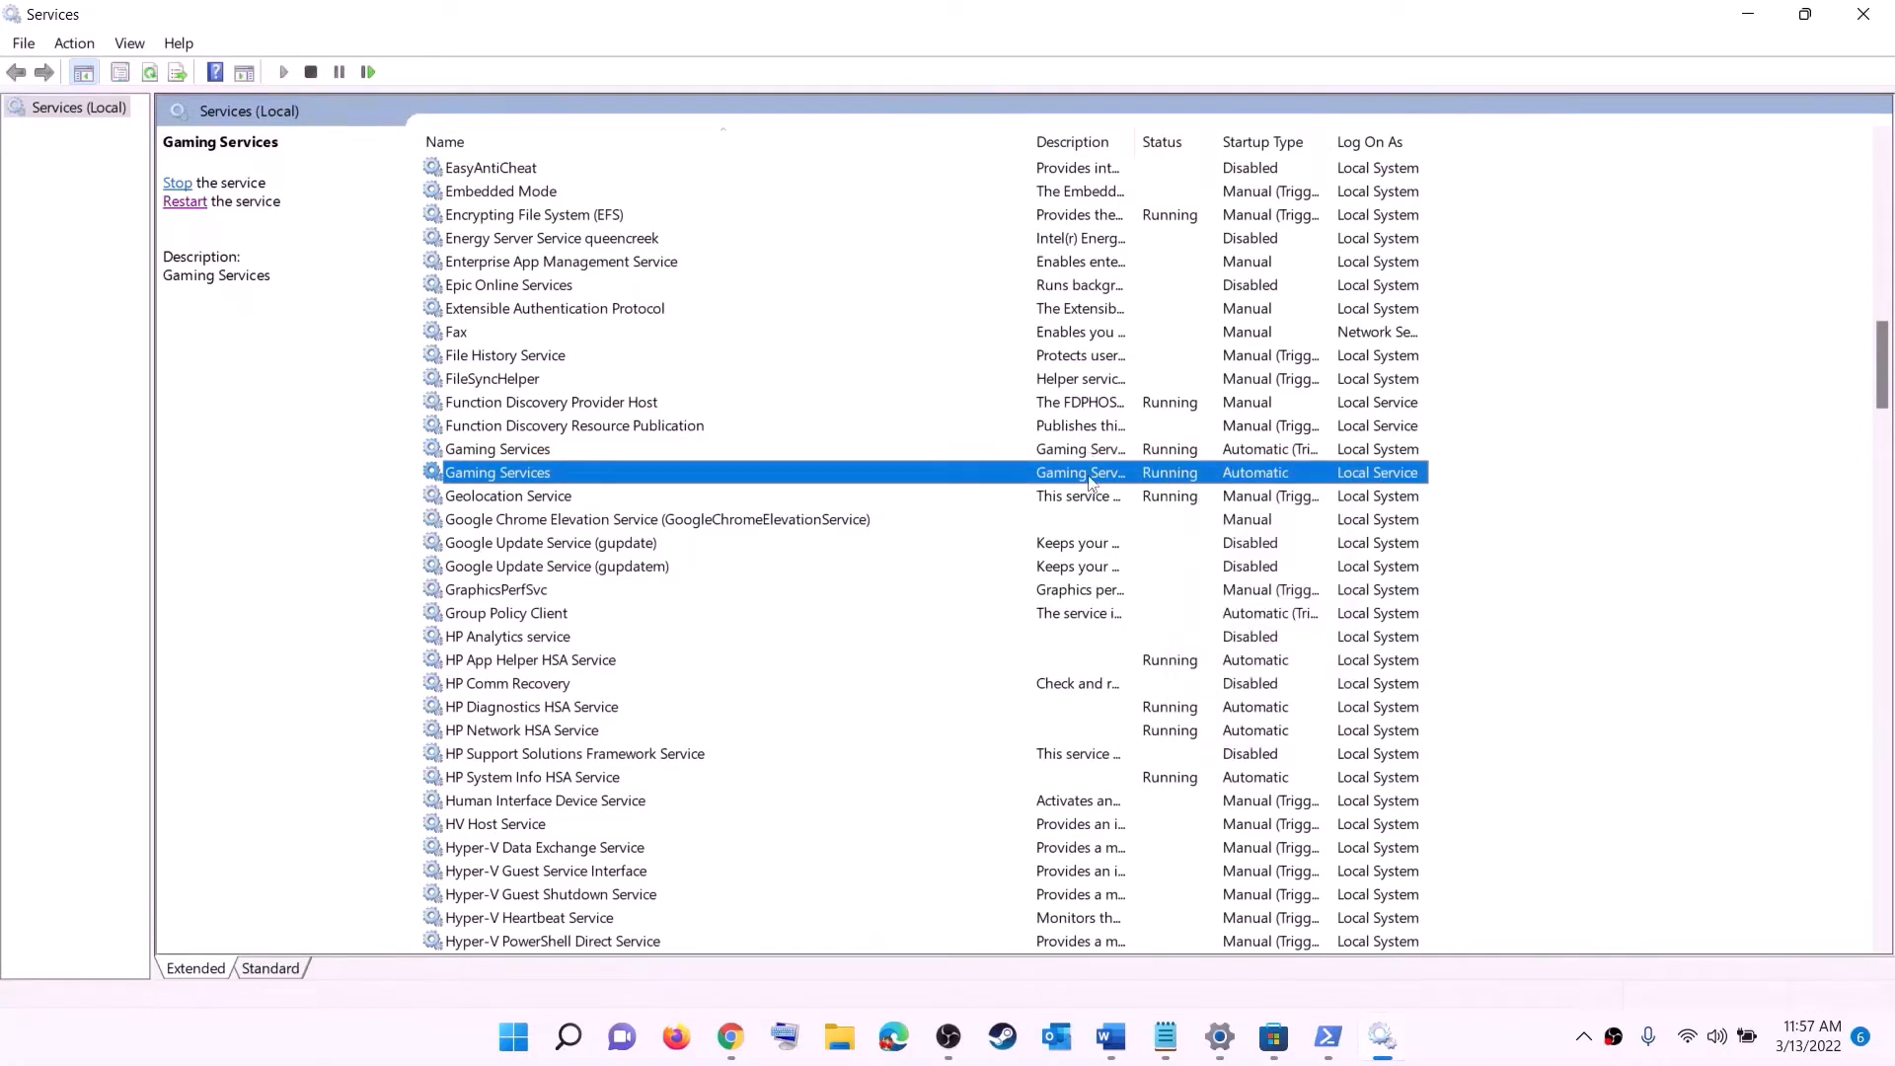
right_click(1161, 460)
left_click(1204, 497)
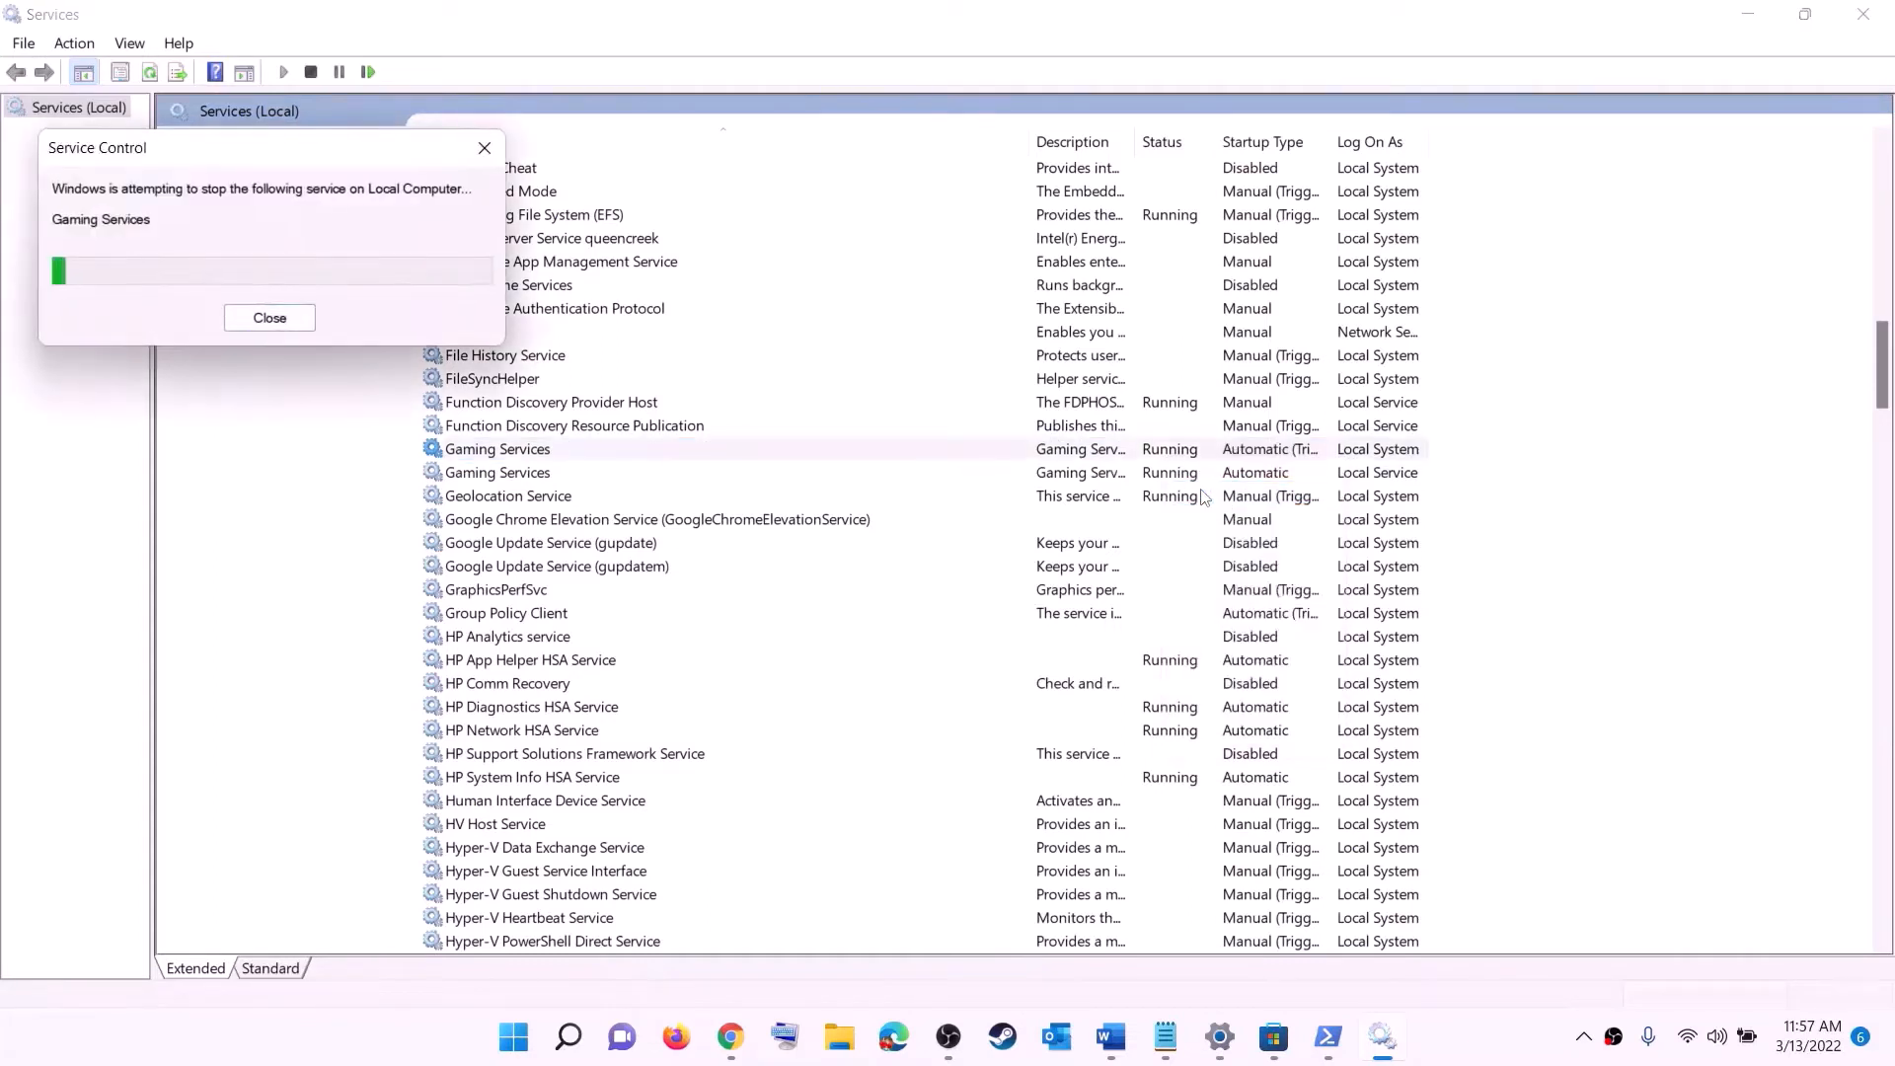
left_click(1173, 484)
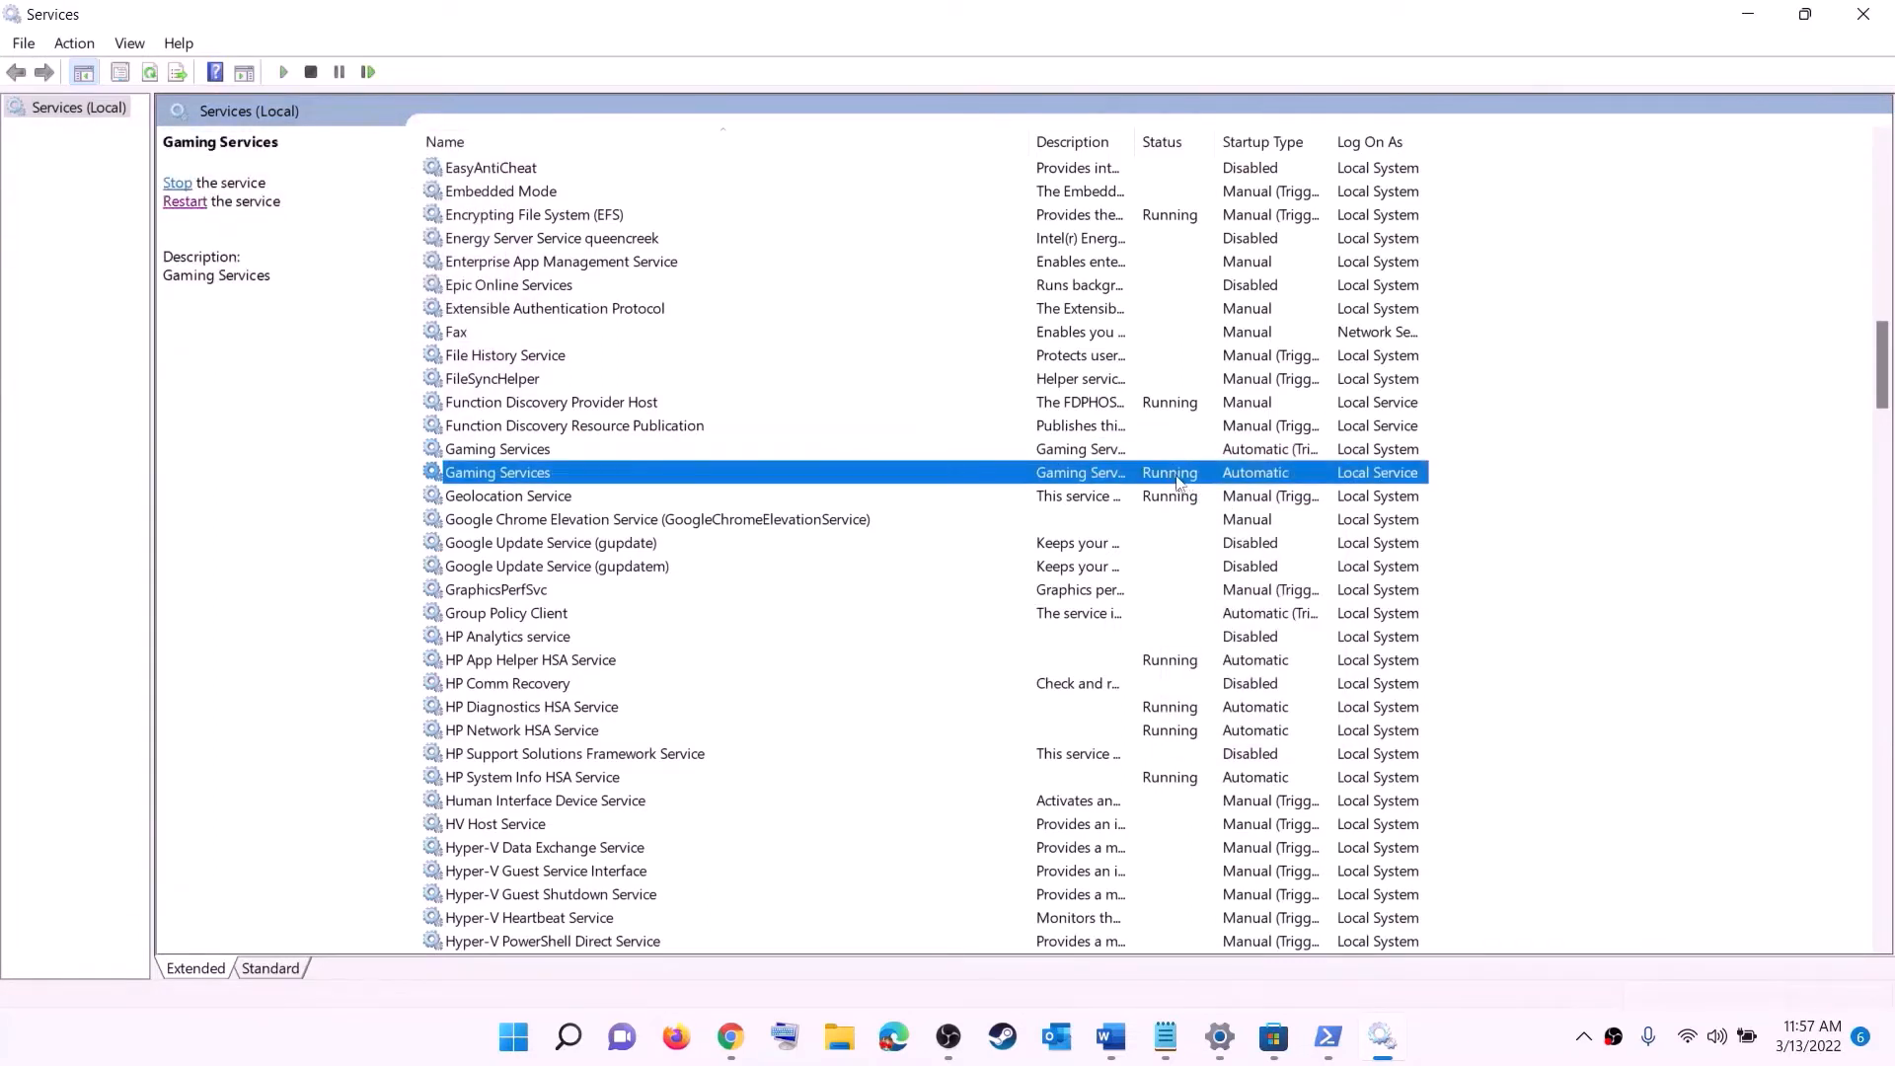
right_click(1174, 486)
left_click(1229, 520)
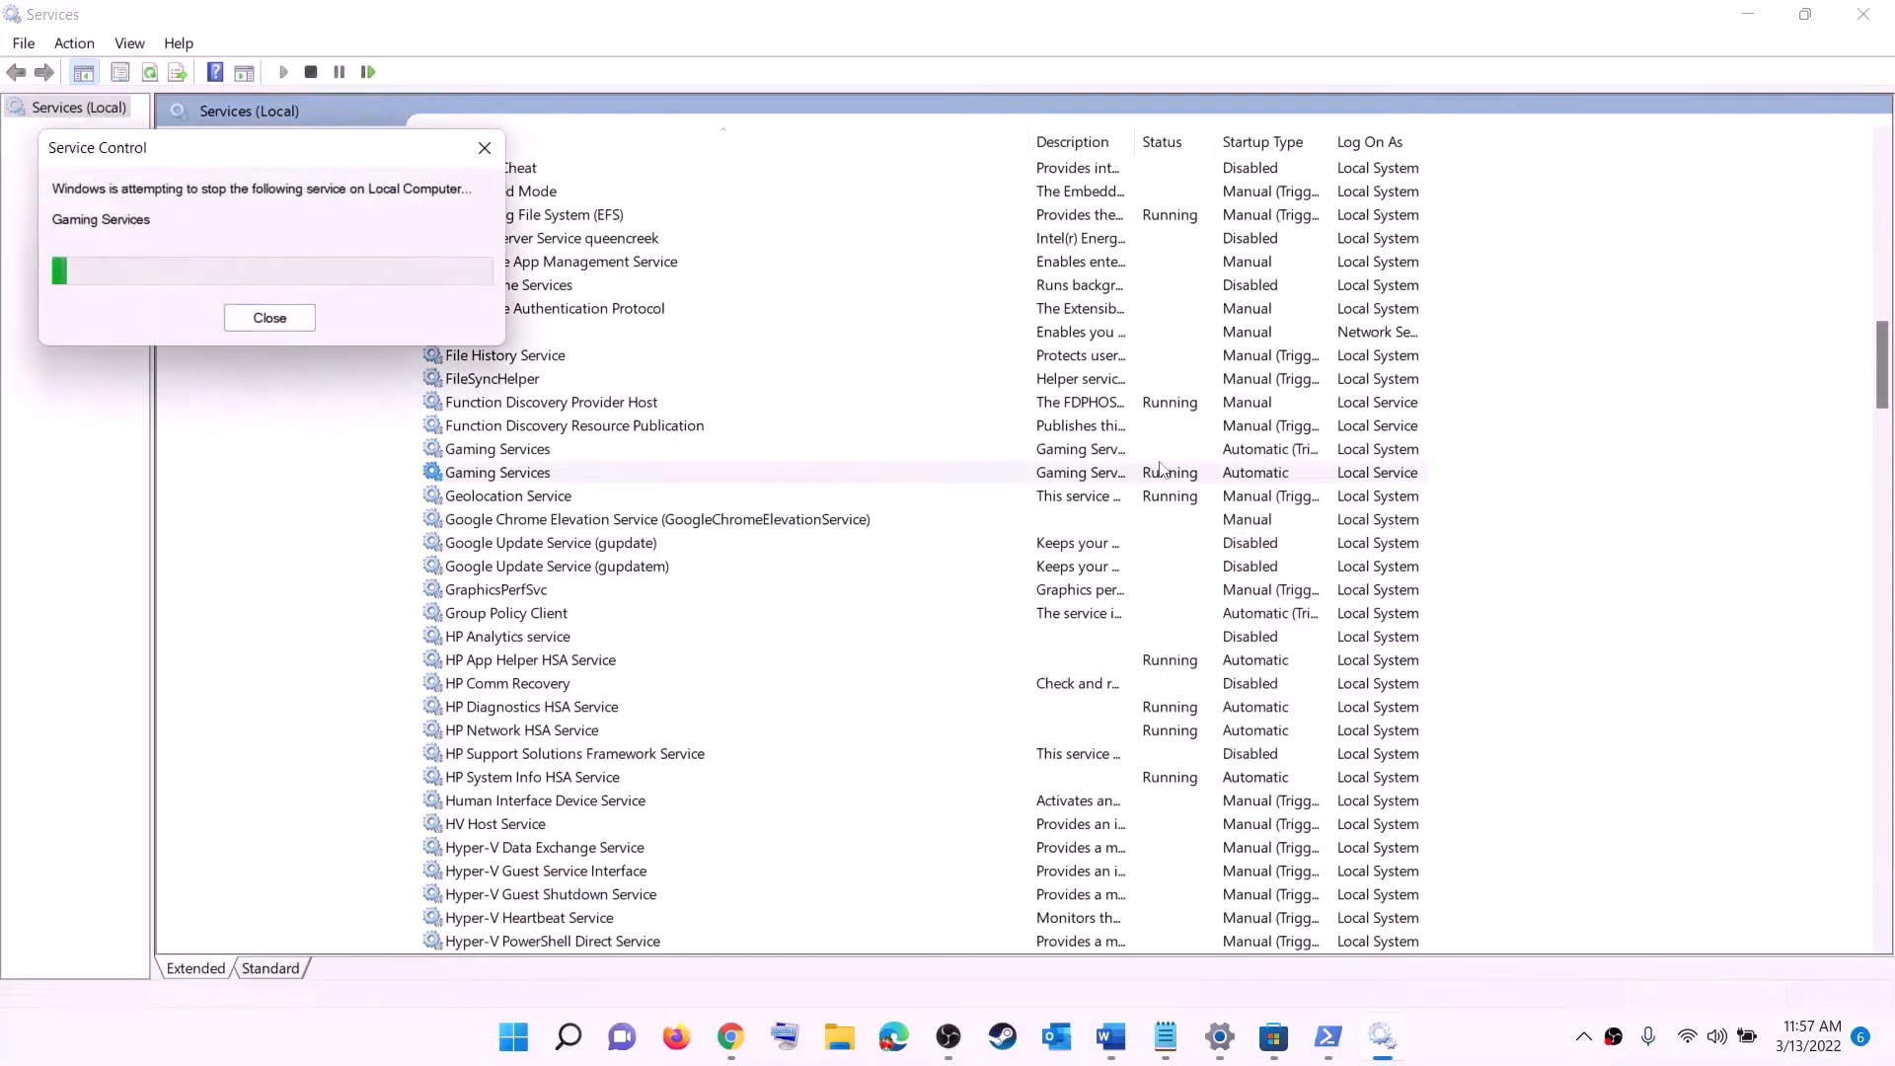
- Start both Gaming Services entries again
left_click(1122, 450)
right_click(1122, 450)
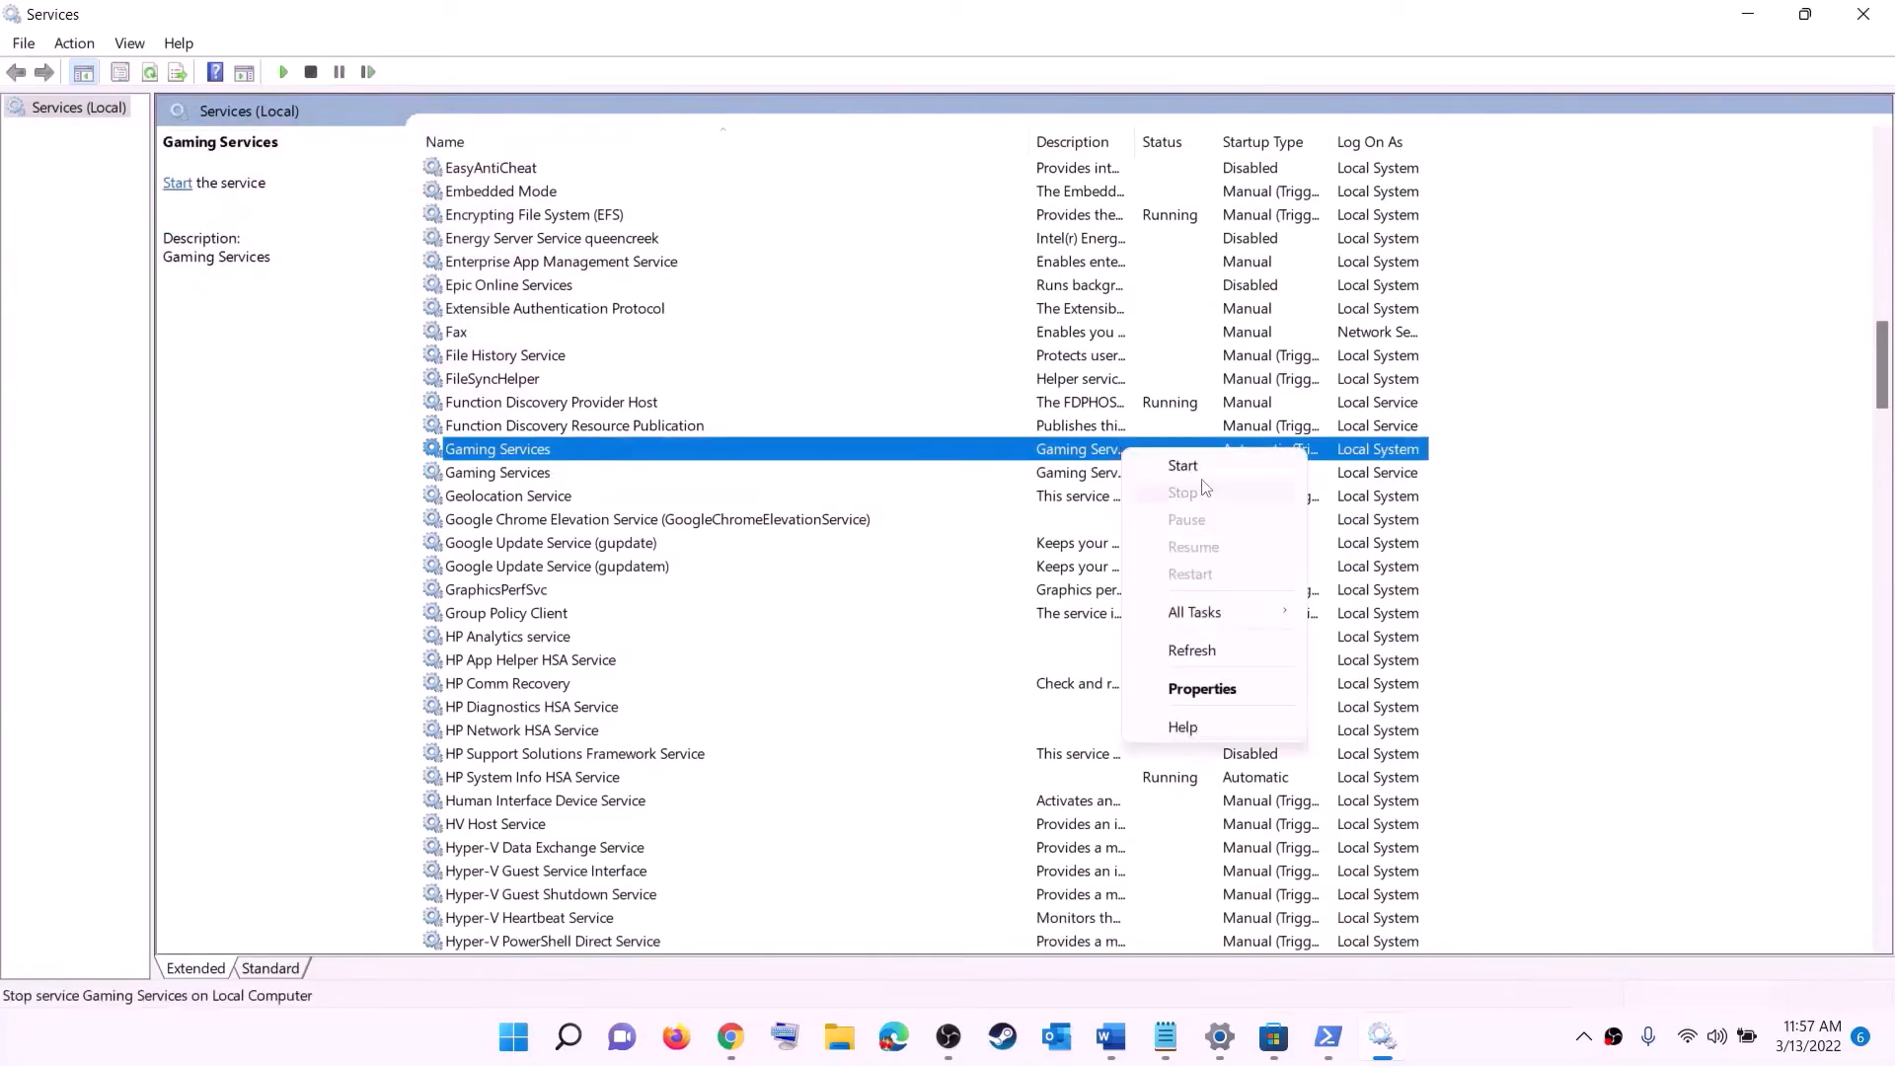
left_click(1189, 466)
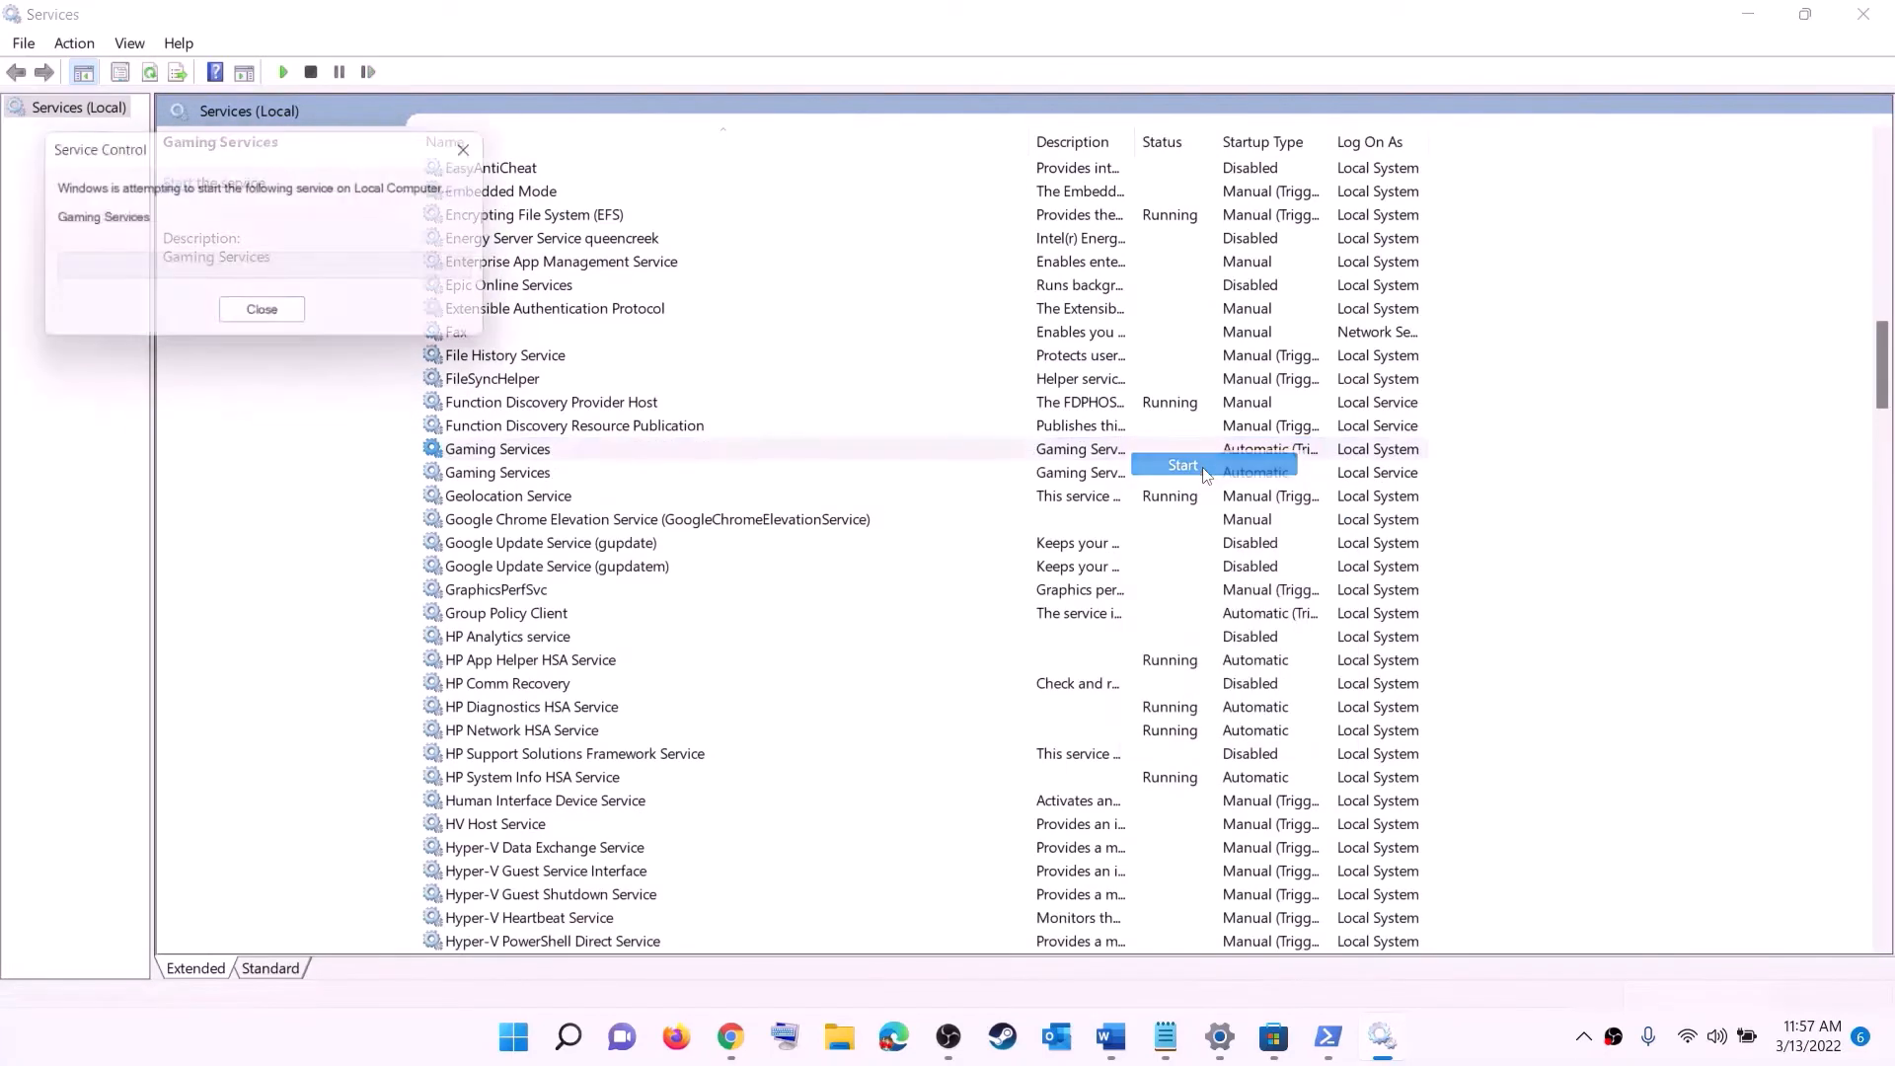
left_click(1116, 479)
right_click(1116, 479)
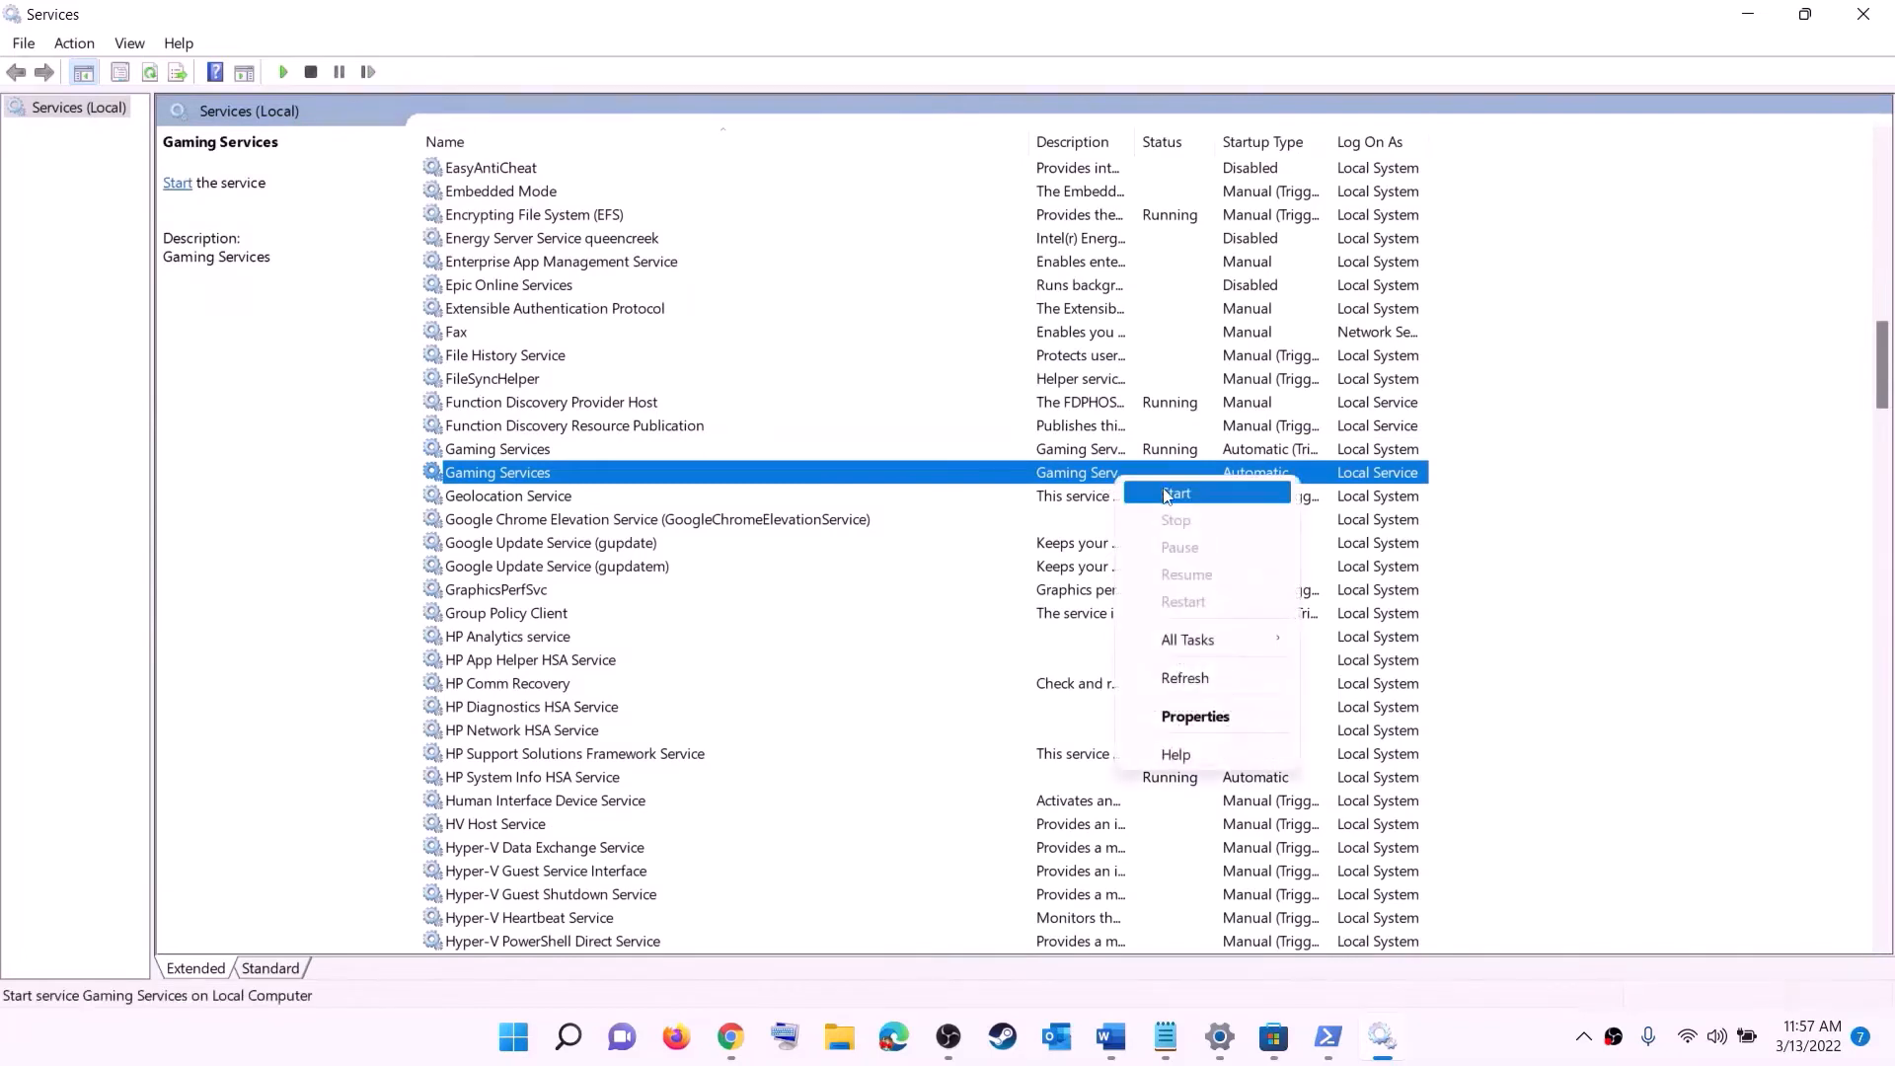
left_click(1175, 494)
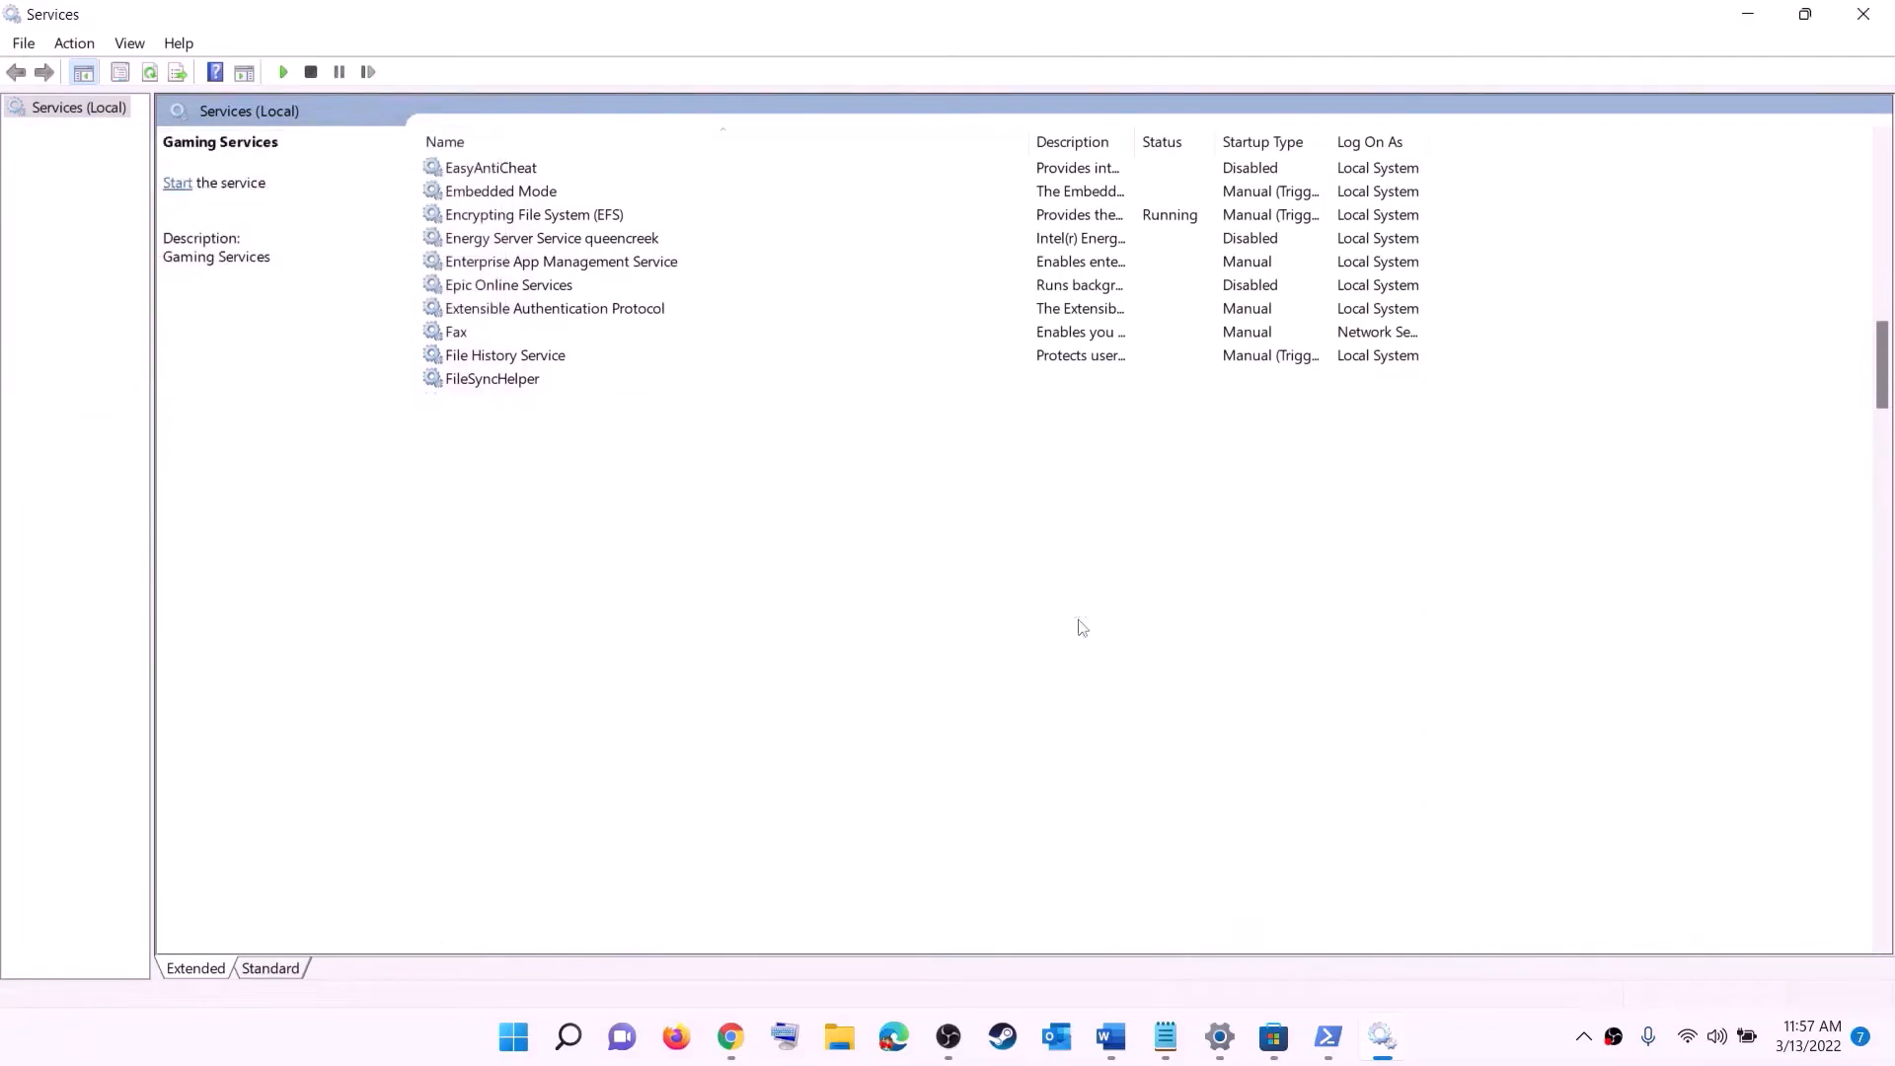
- Set the Microsoft Store Install Service startup type to Automatic and apply it
left_click(1075, 614)
key("m")
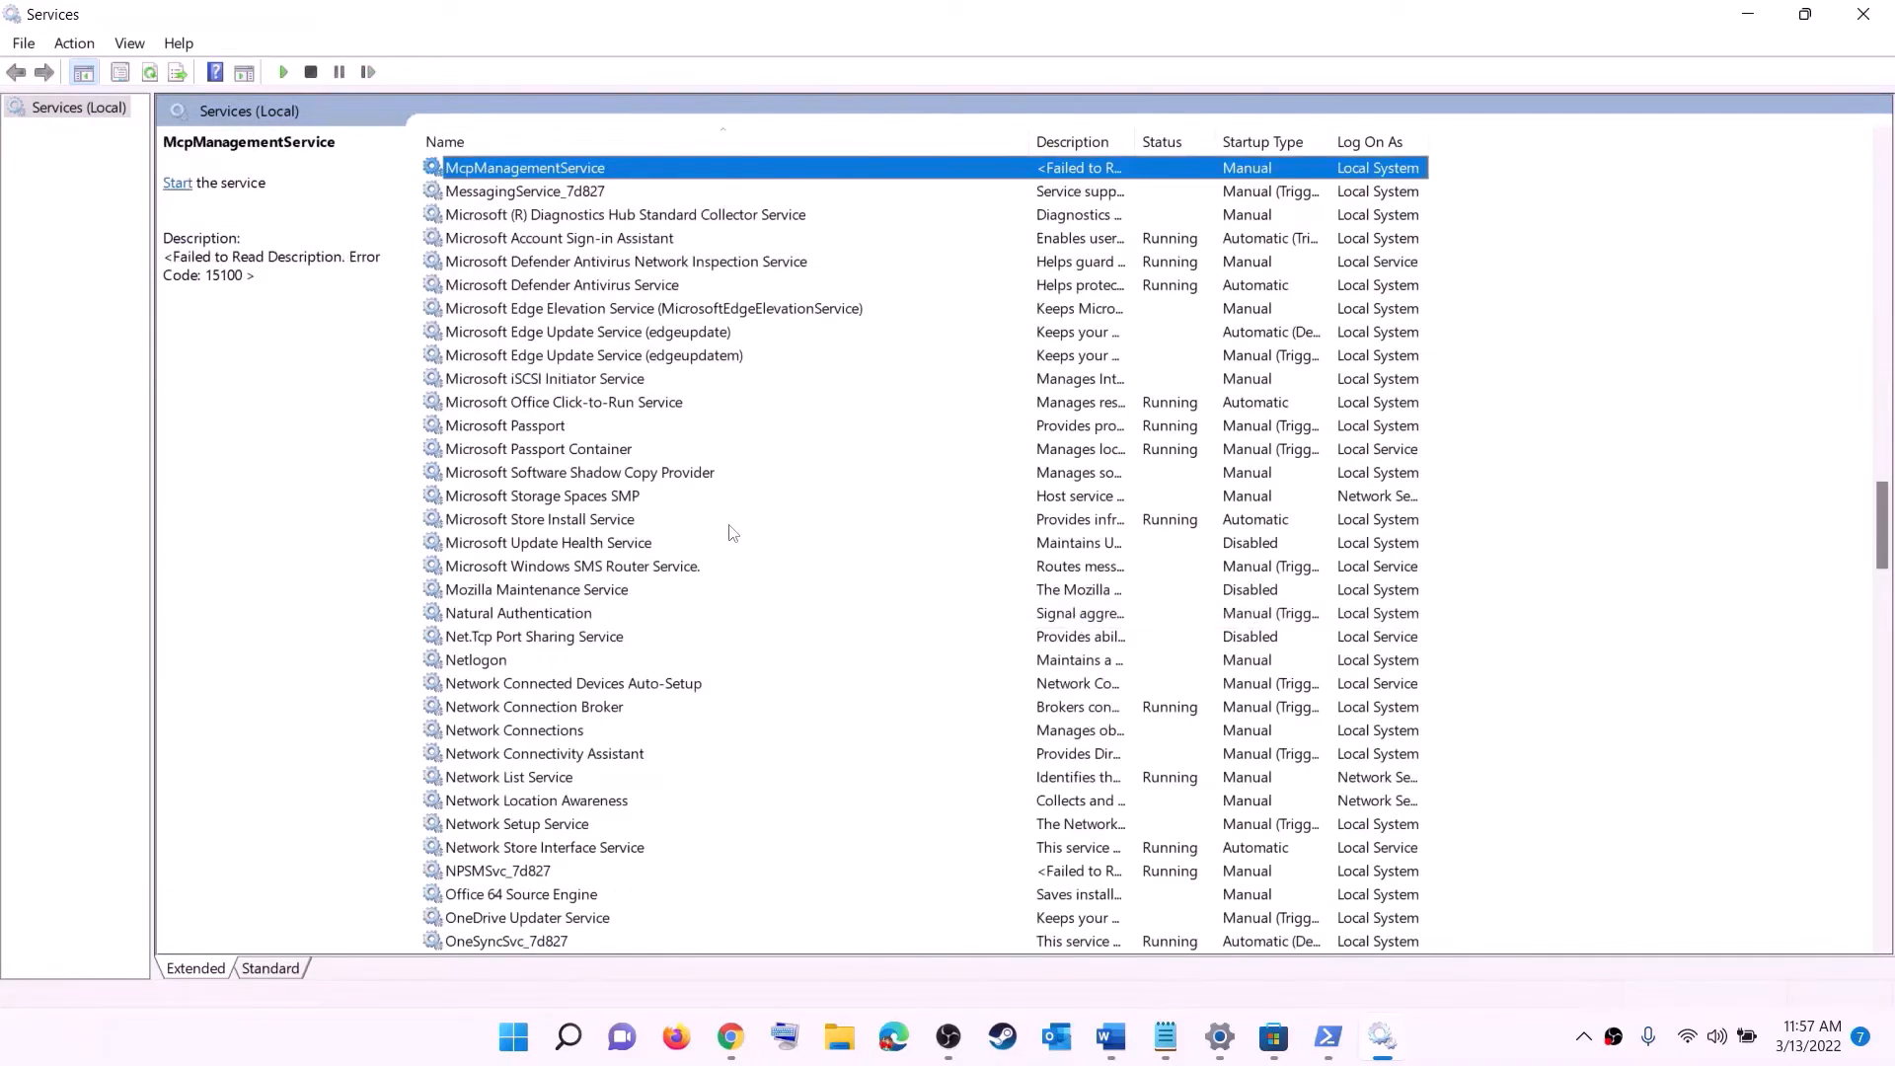
left_click(571, 521)
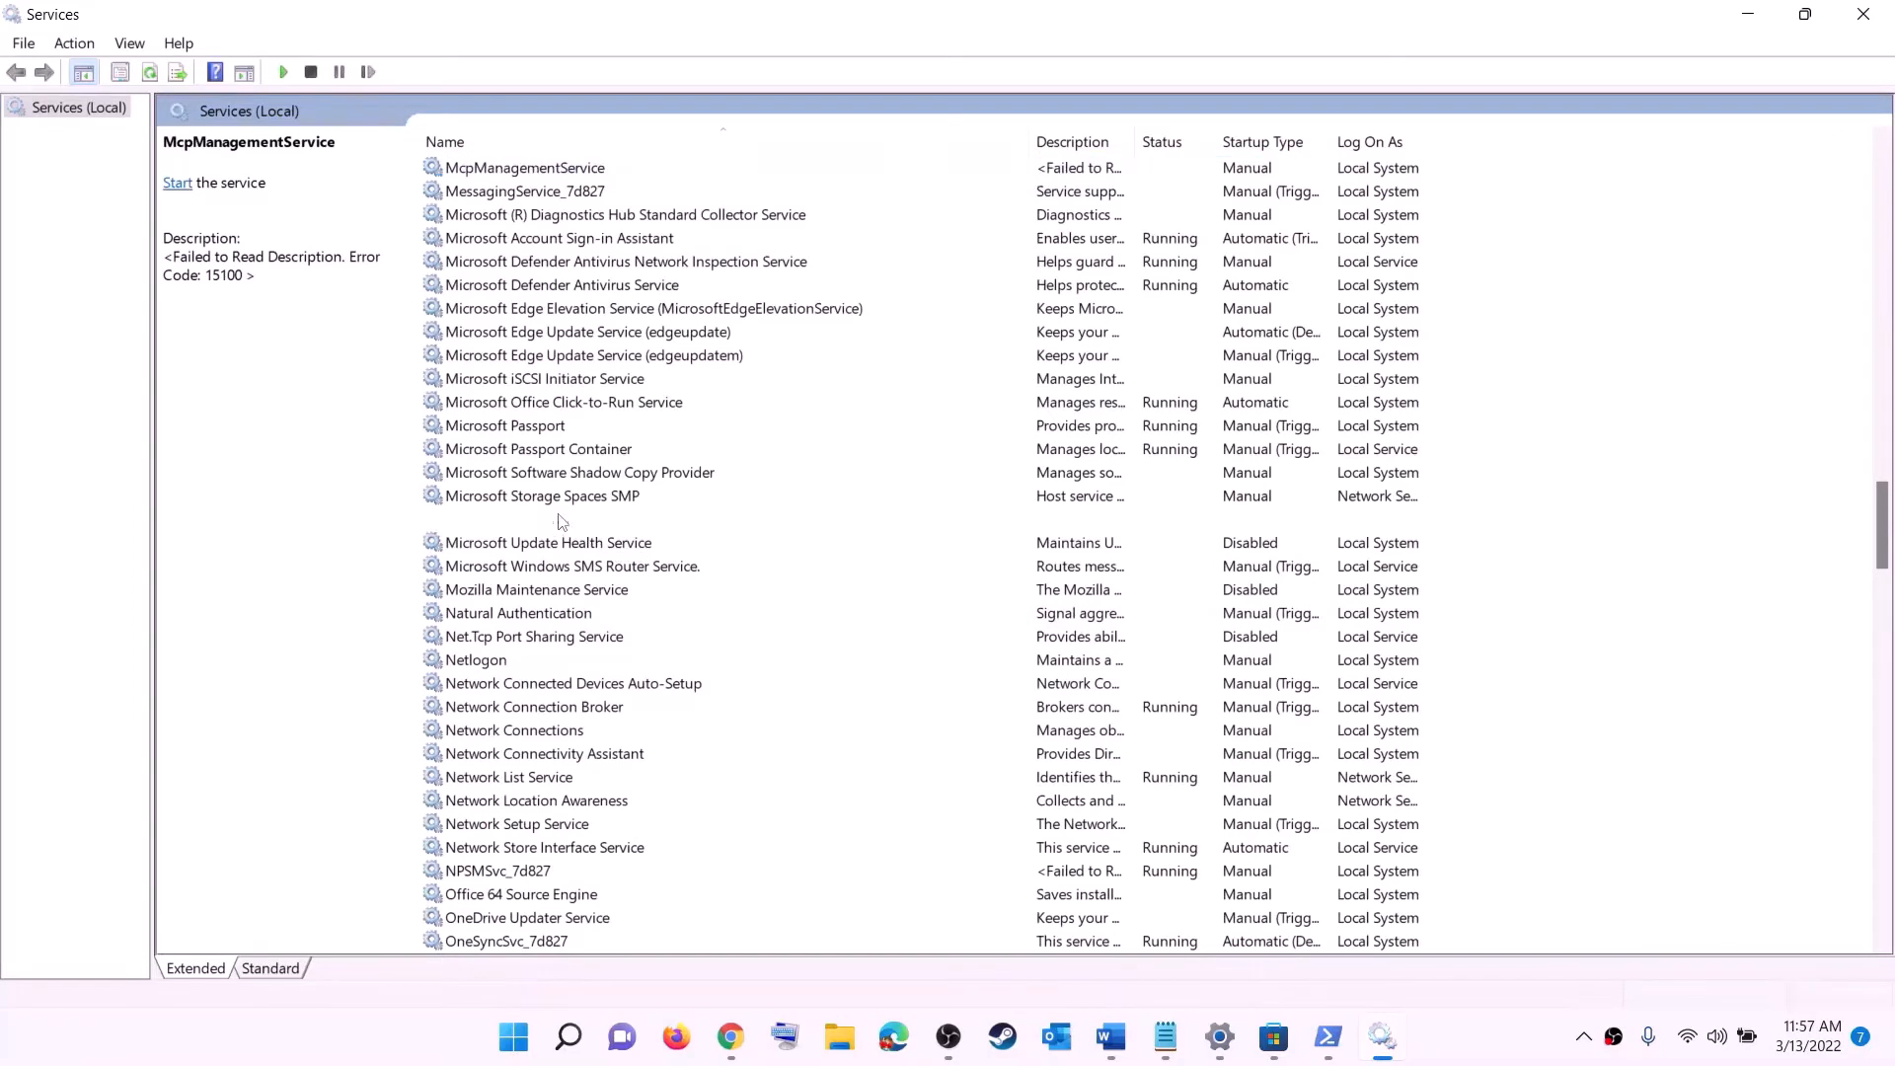
double_click(733, 523)
left_click(997, 487)
left_click(889, 508)
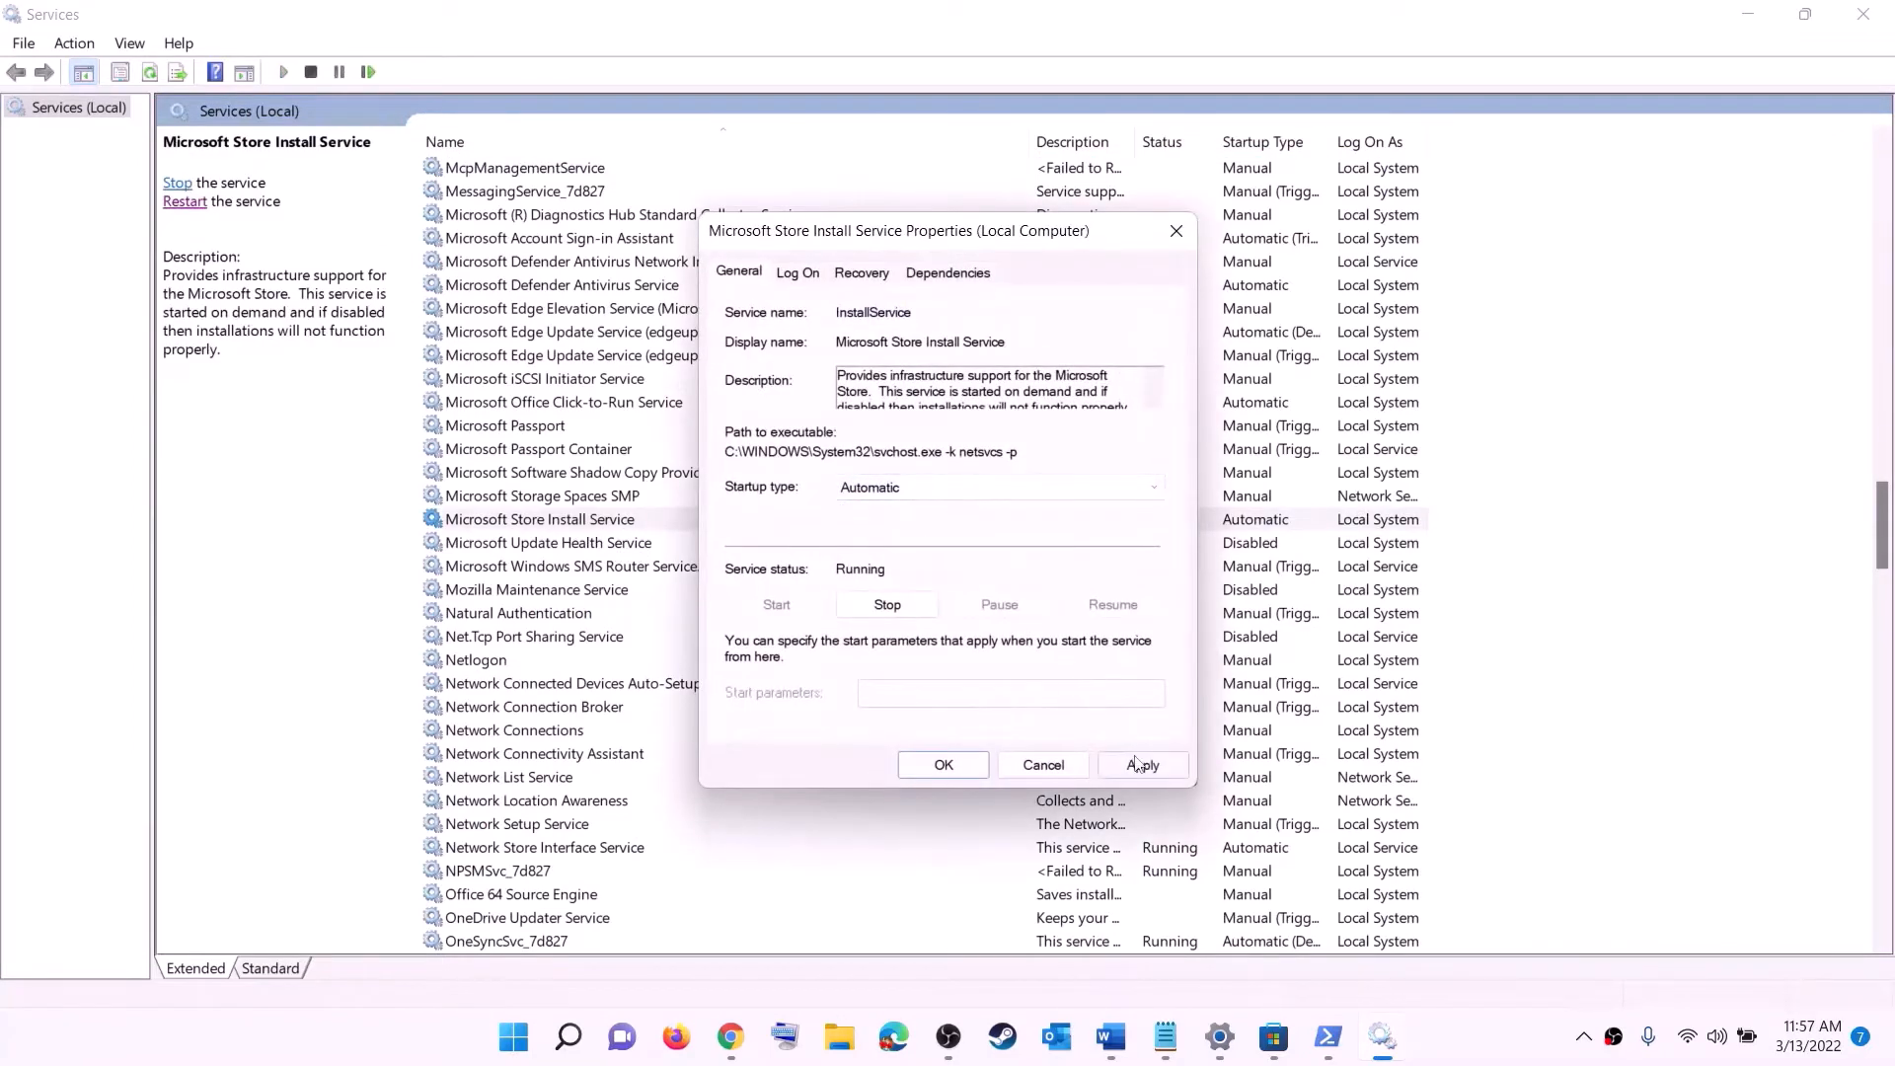
left_click(1135, 764)
left_click(944, 765)
- Set the Background Intelligent Transfer Service startup type to Automatic and apply it
left_click(624, 456)
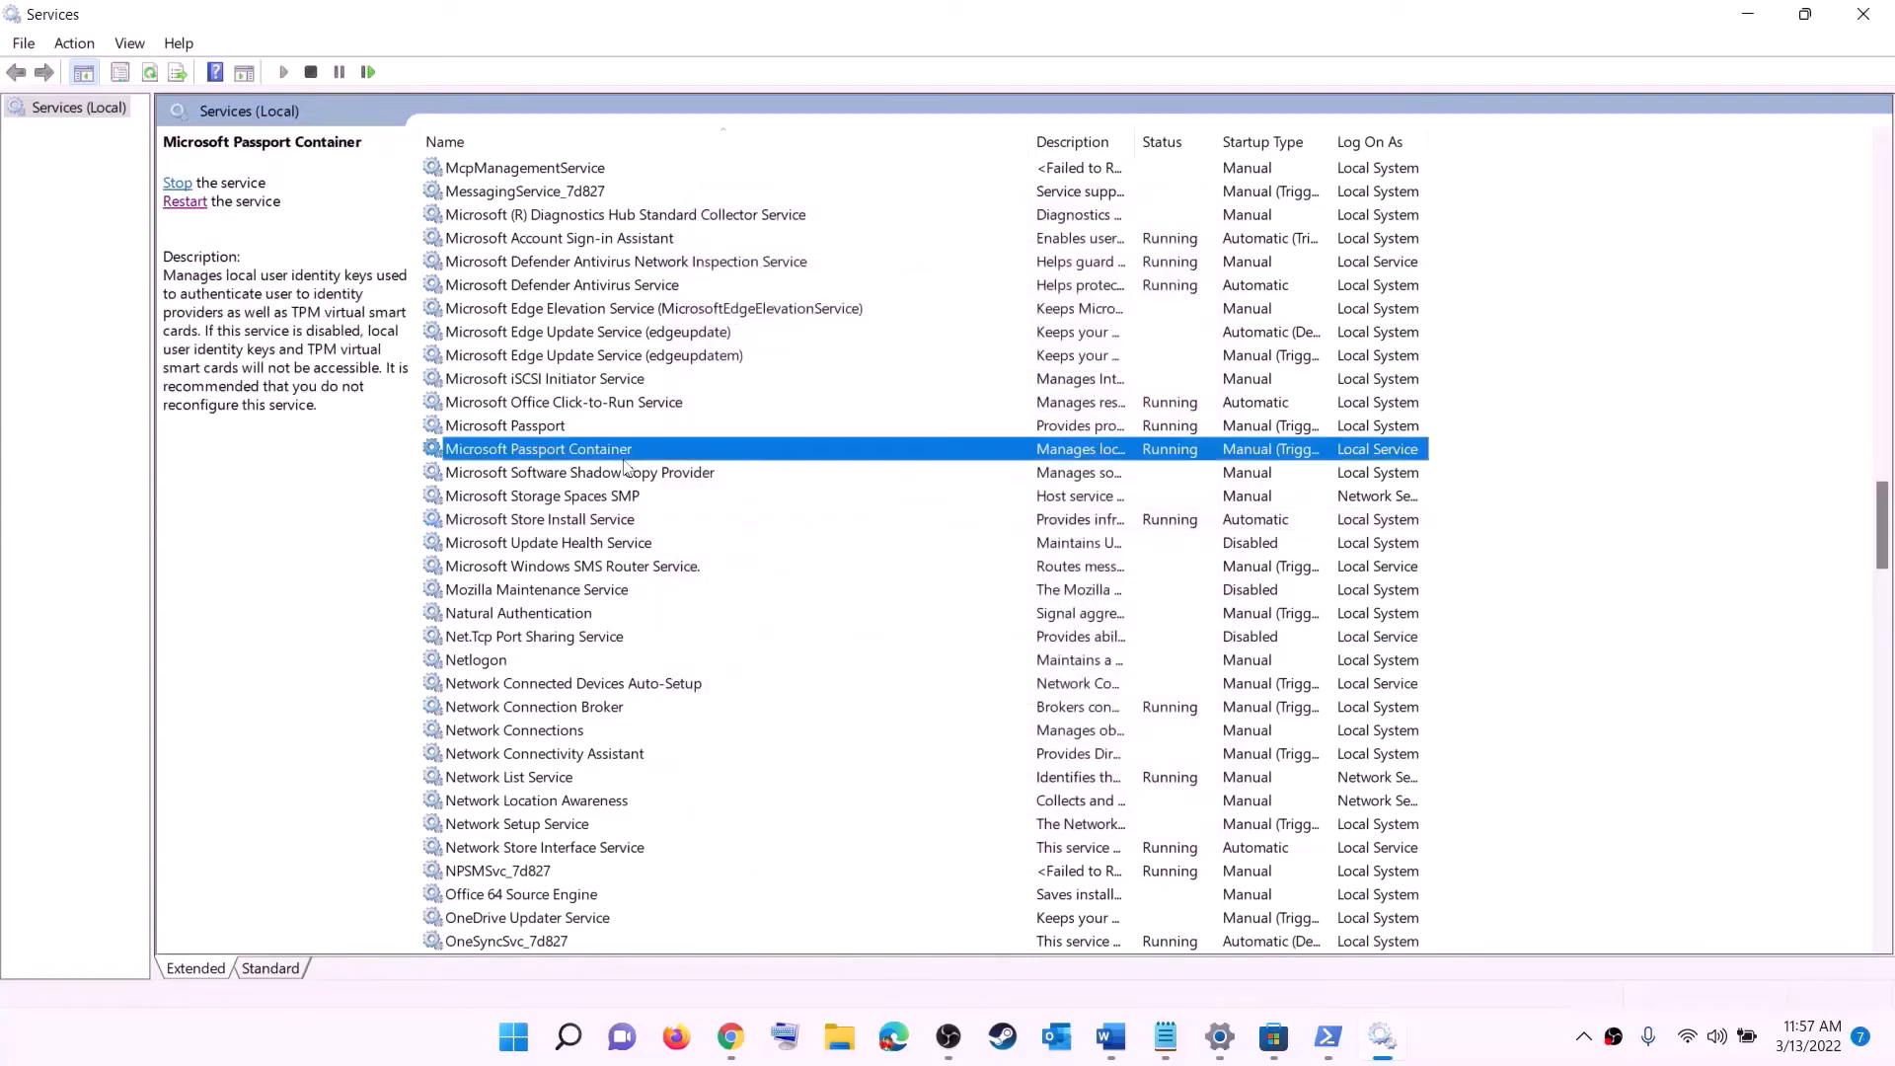
key("b")
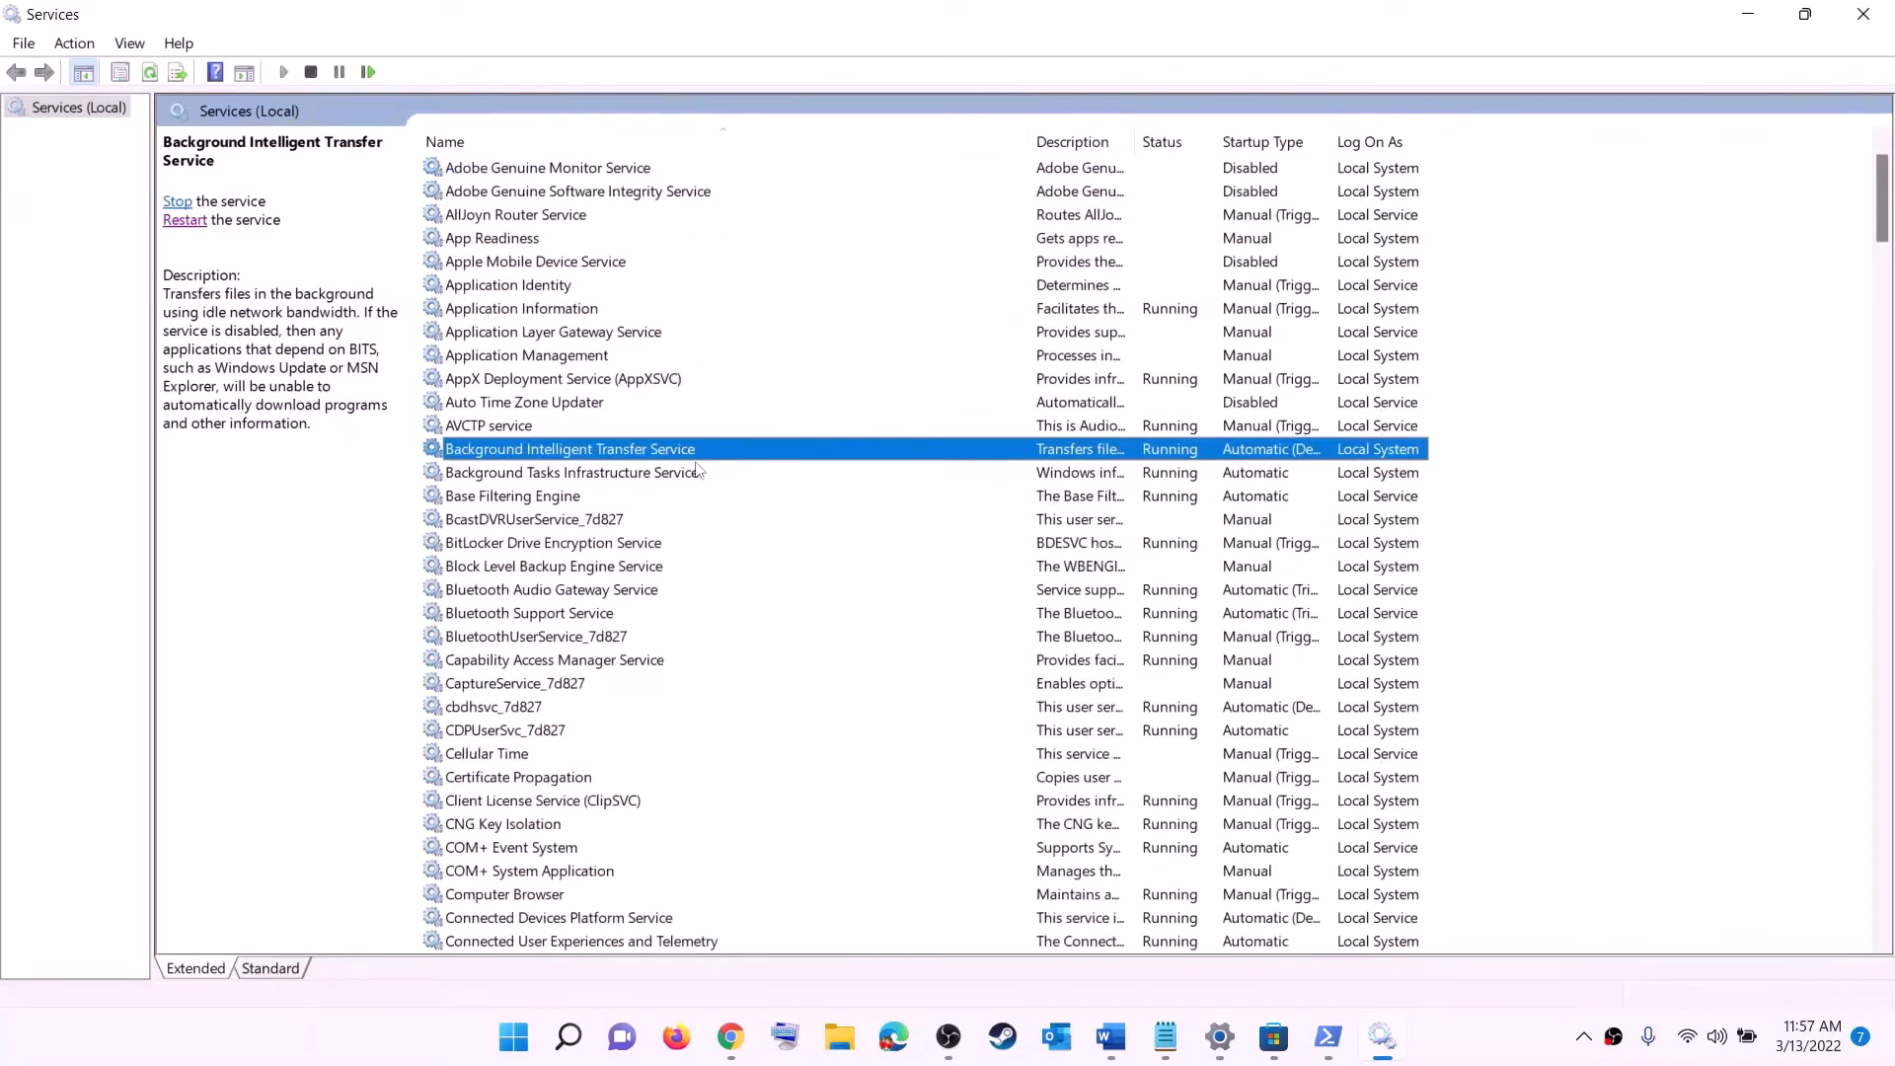
double_click(690, 452)
left_click(960, 489)
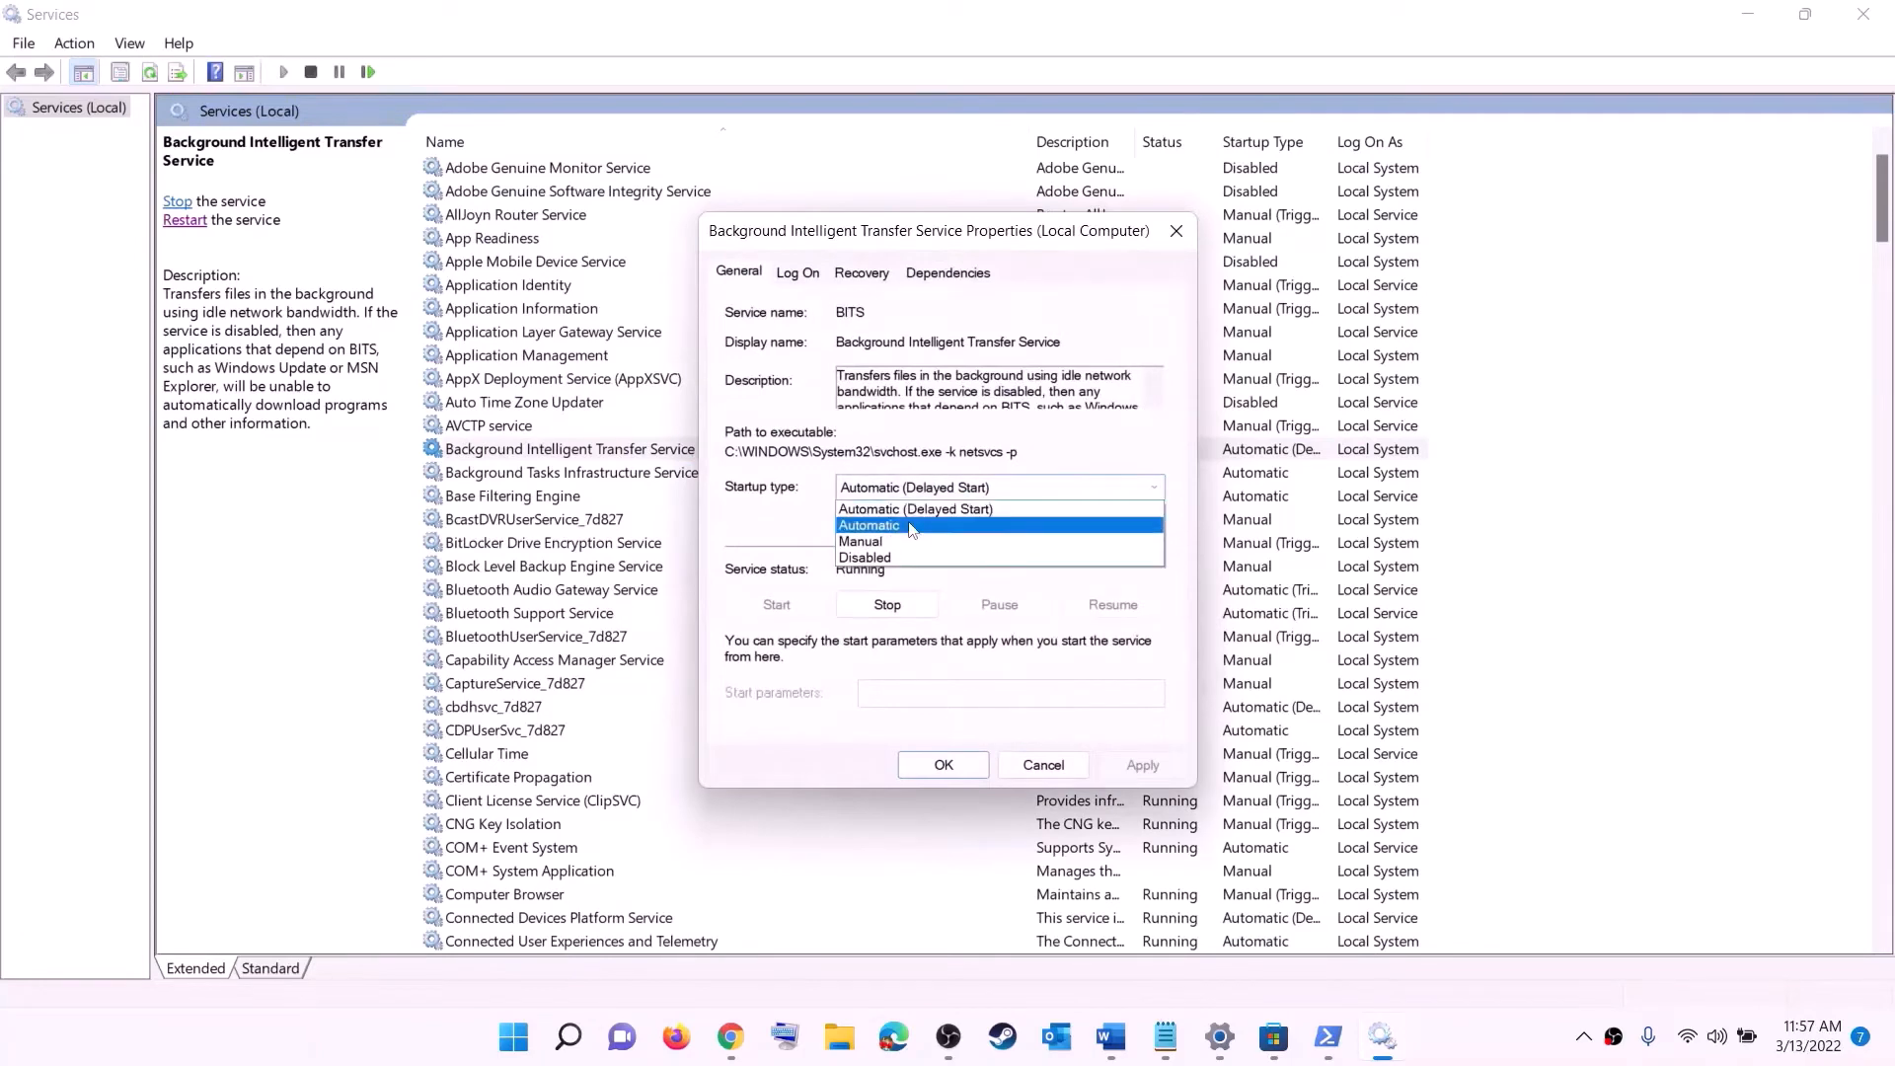
left_click(910, 526)
left_click(1142, 764)
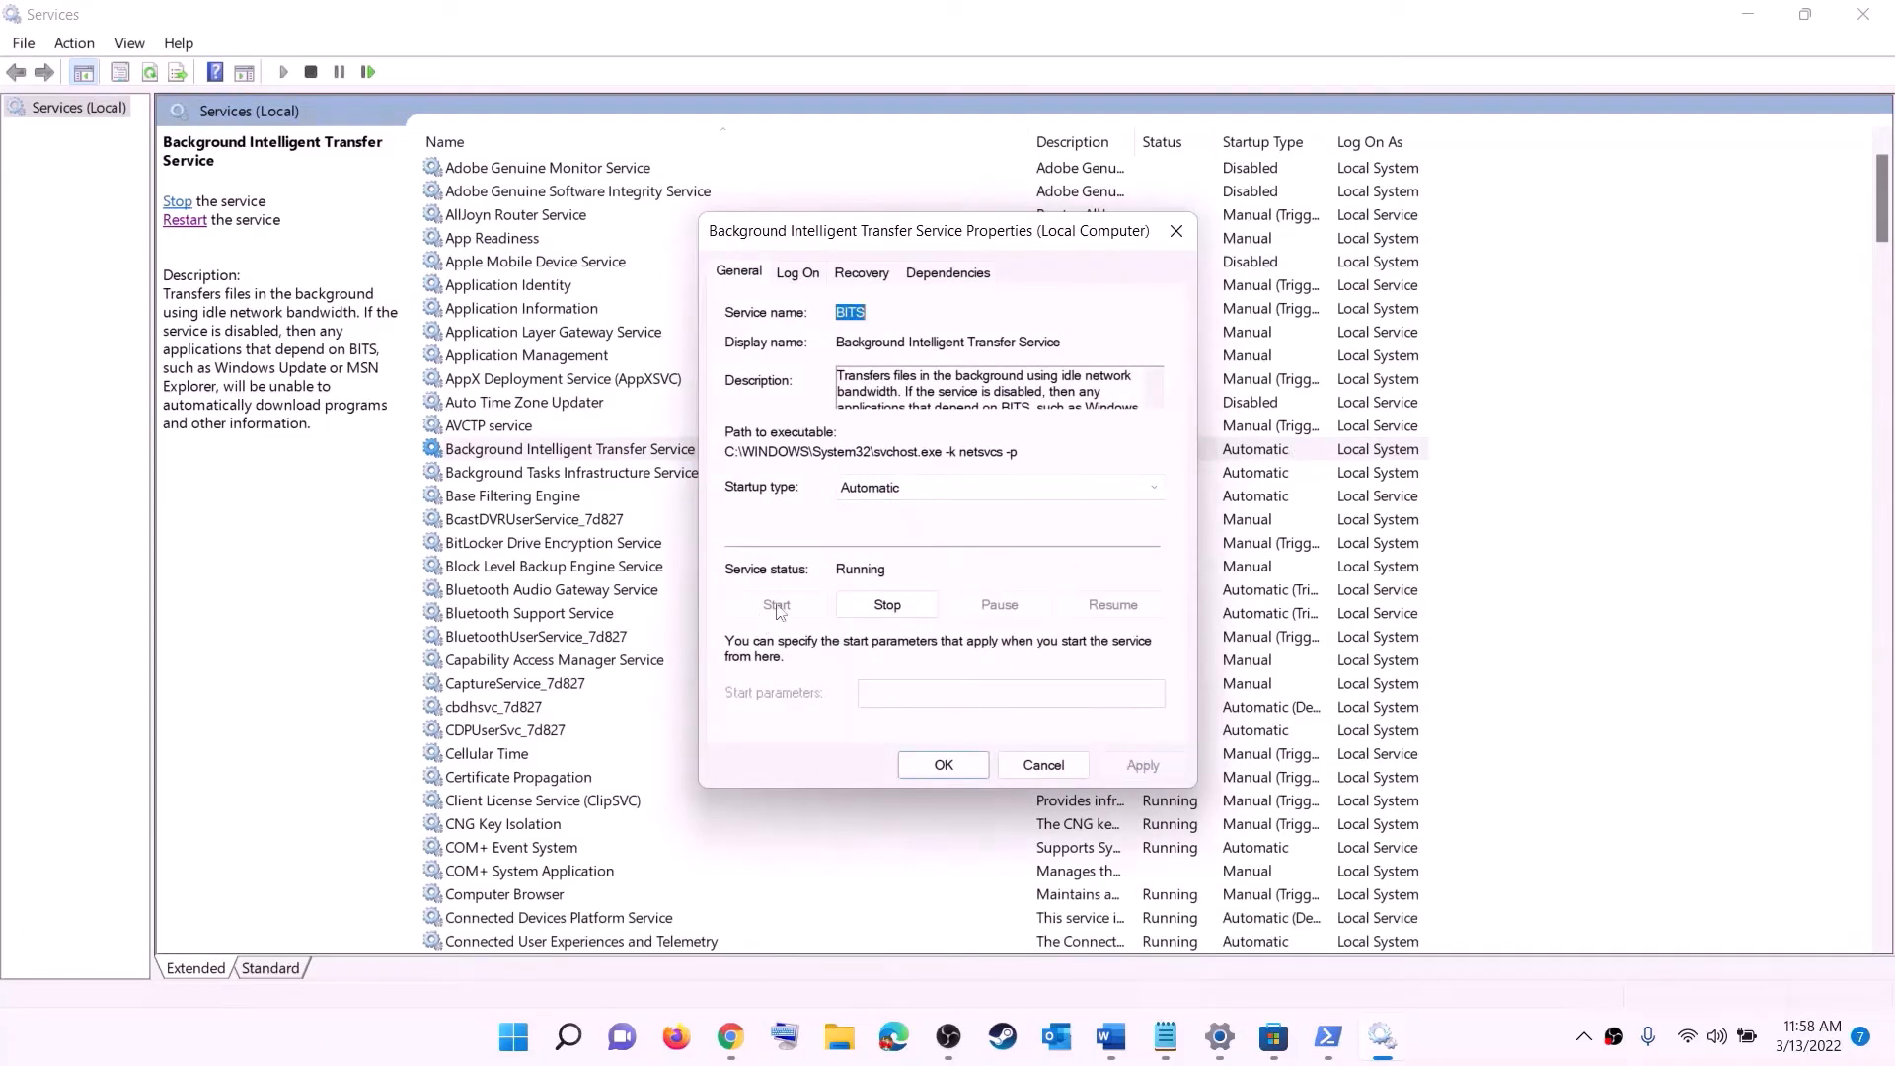
left_click(944, 766)
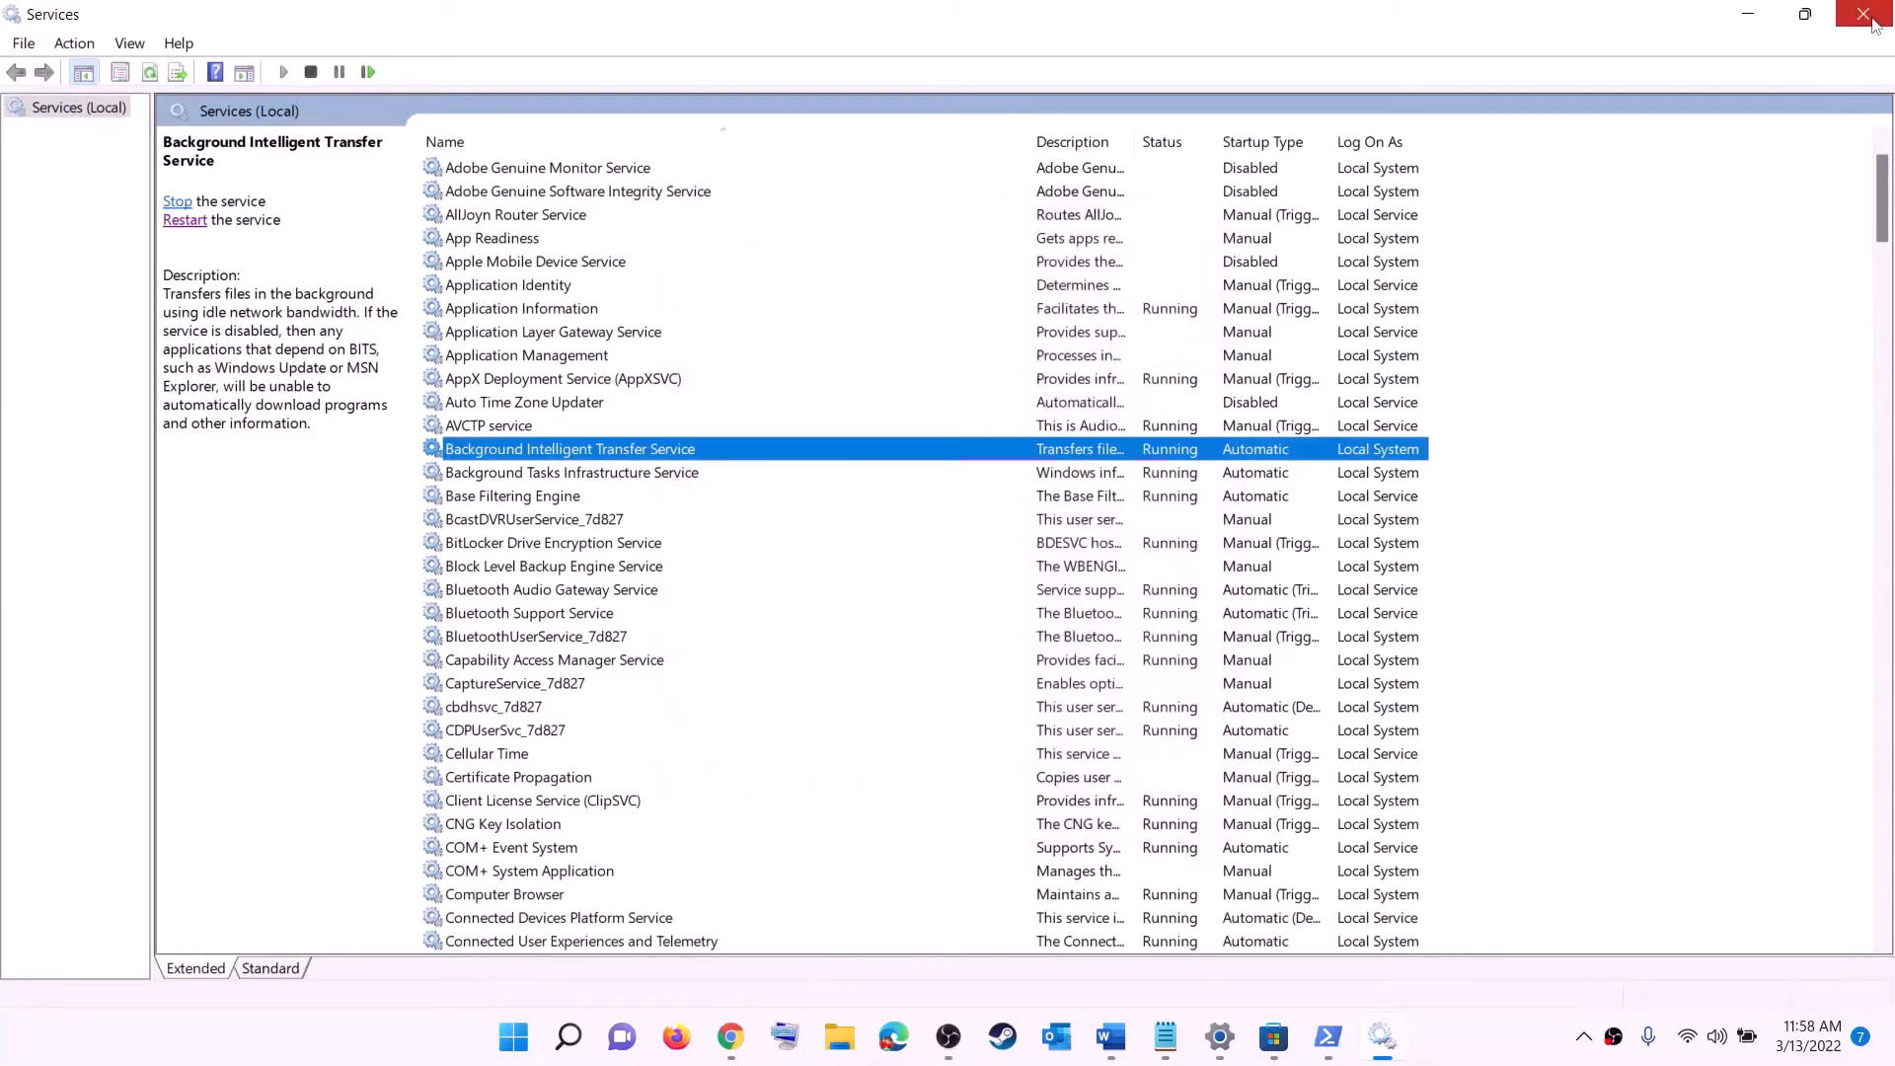
- Close Services, check the document's Step 9, and open the Windows Update settings page
left_click(1864, 15)
scroll(691, 573, "down", 10)
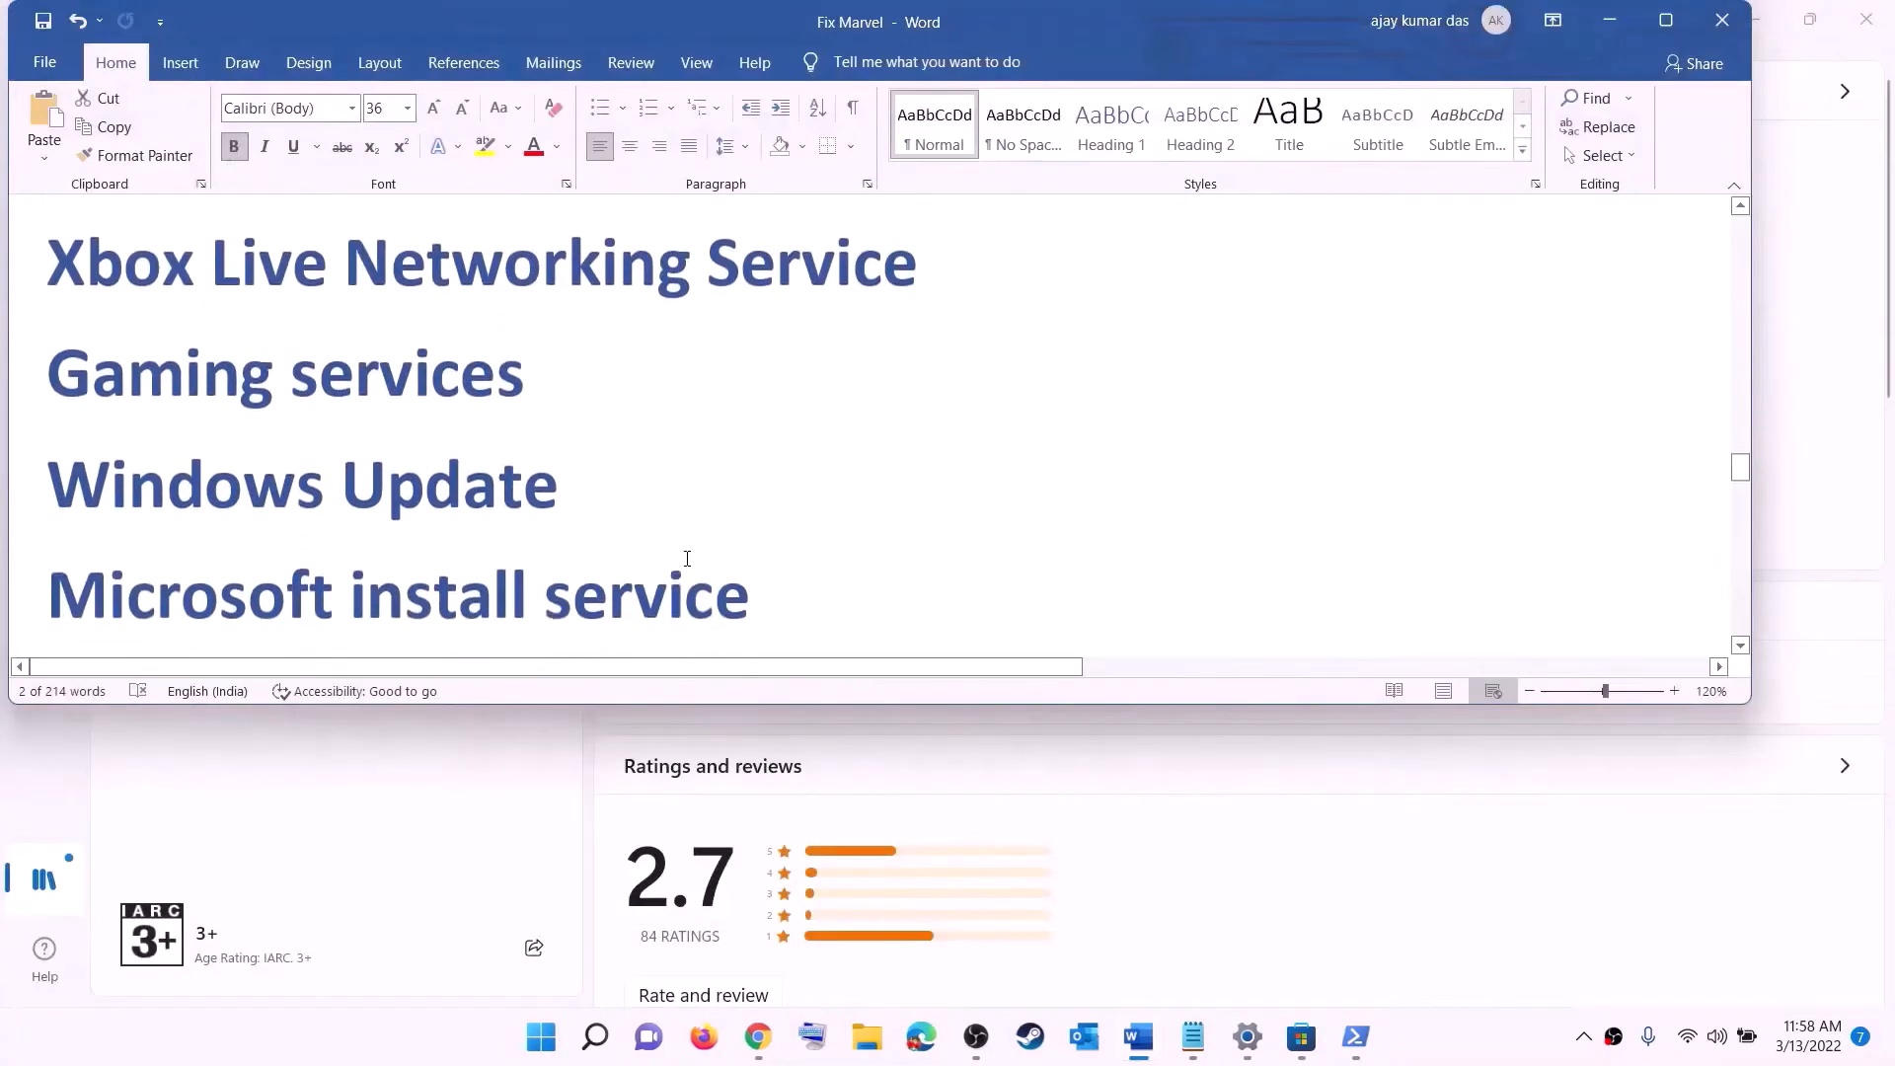
left_click_drag(269, 456, 931, 431)
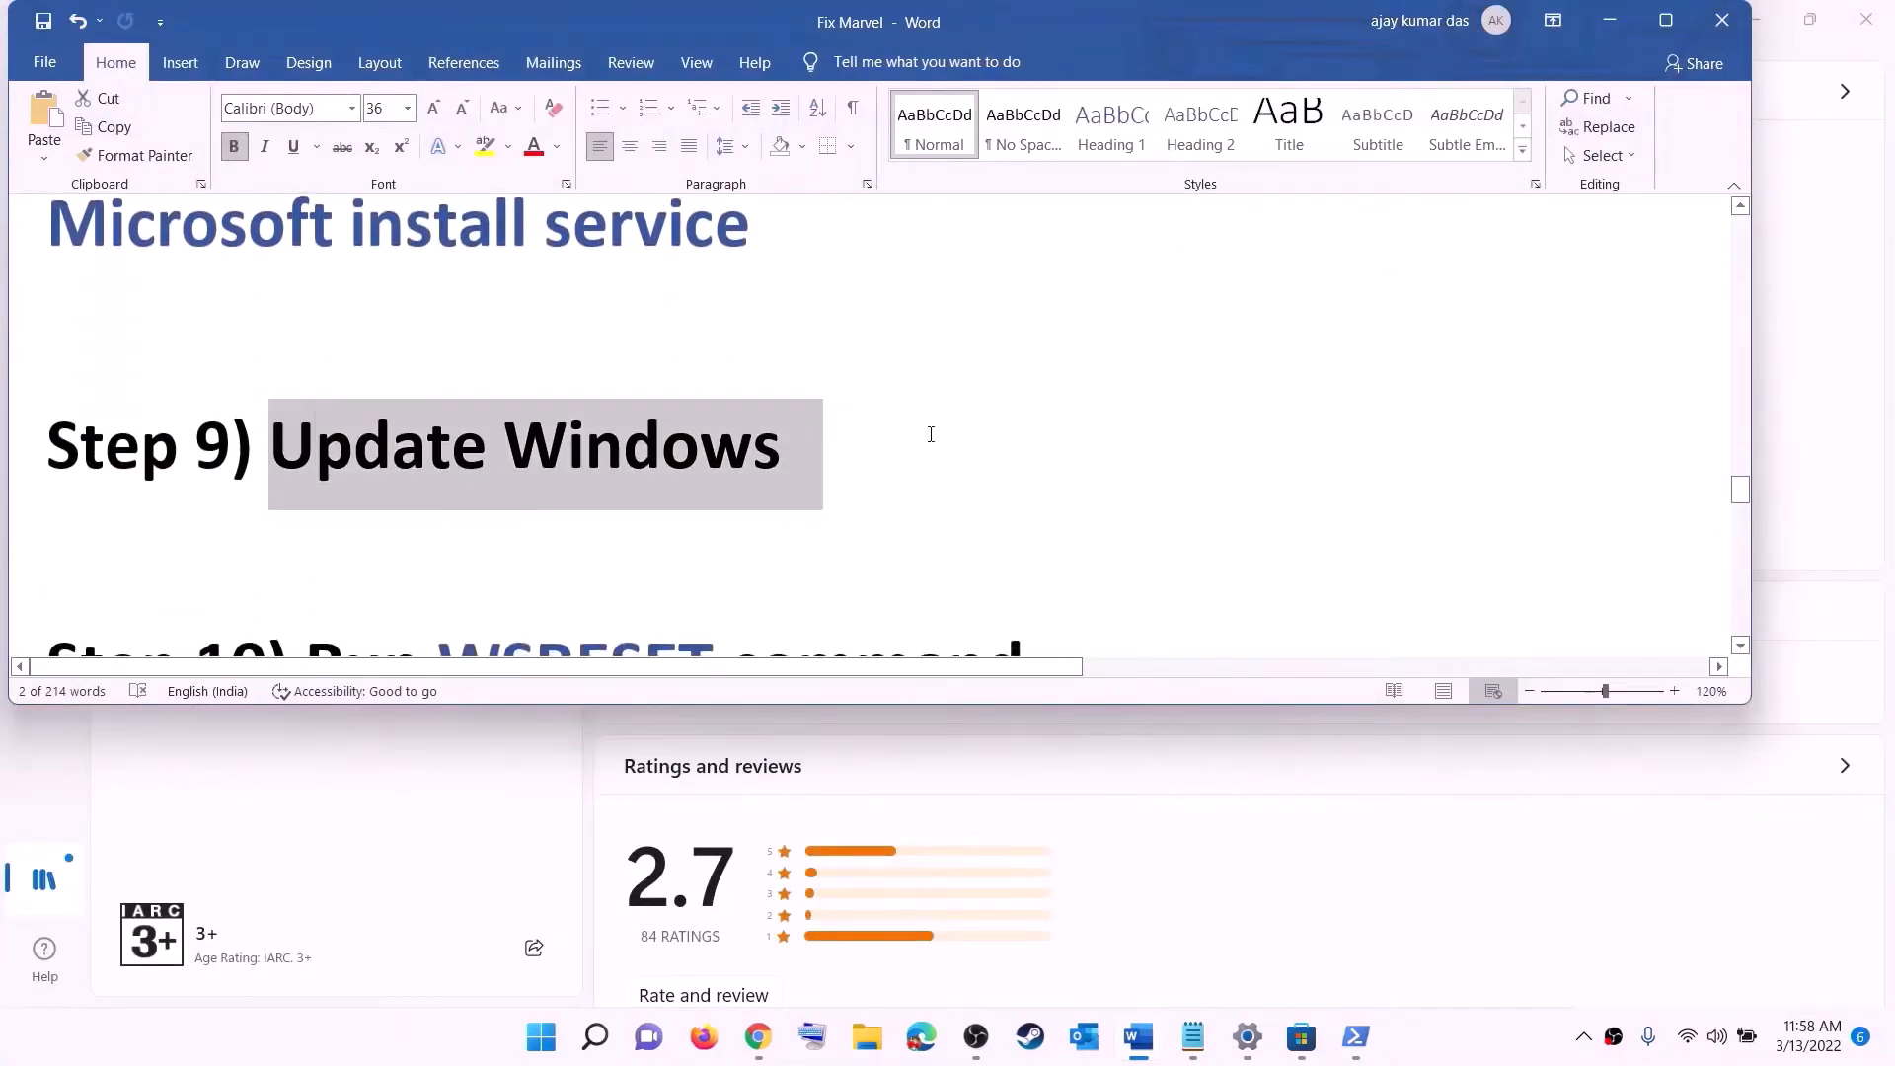
key("super")
left_click(894, 438)
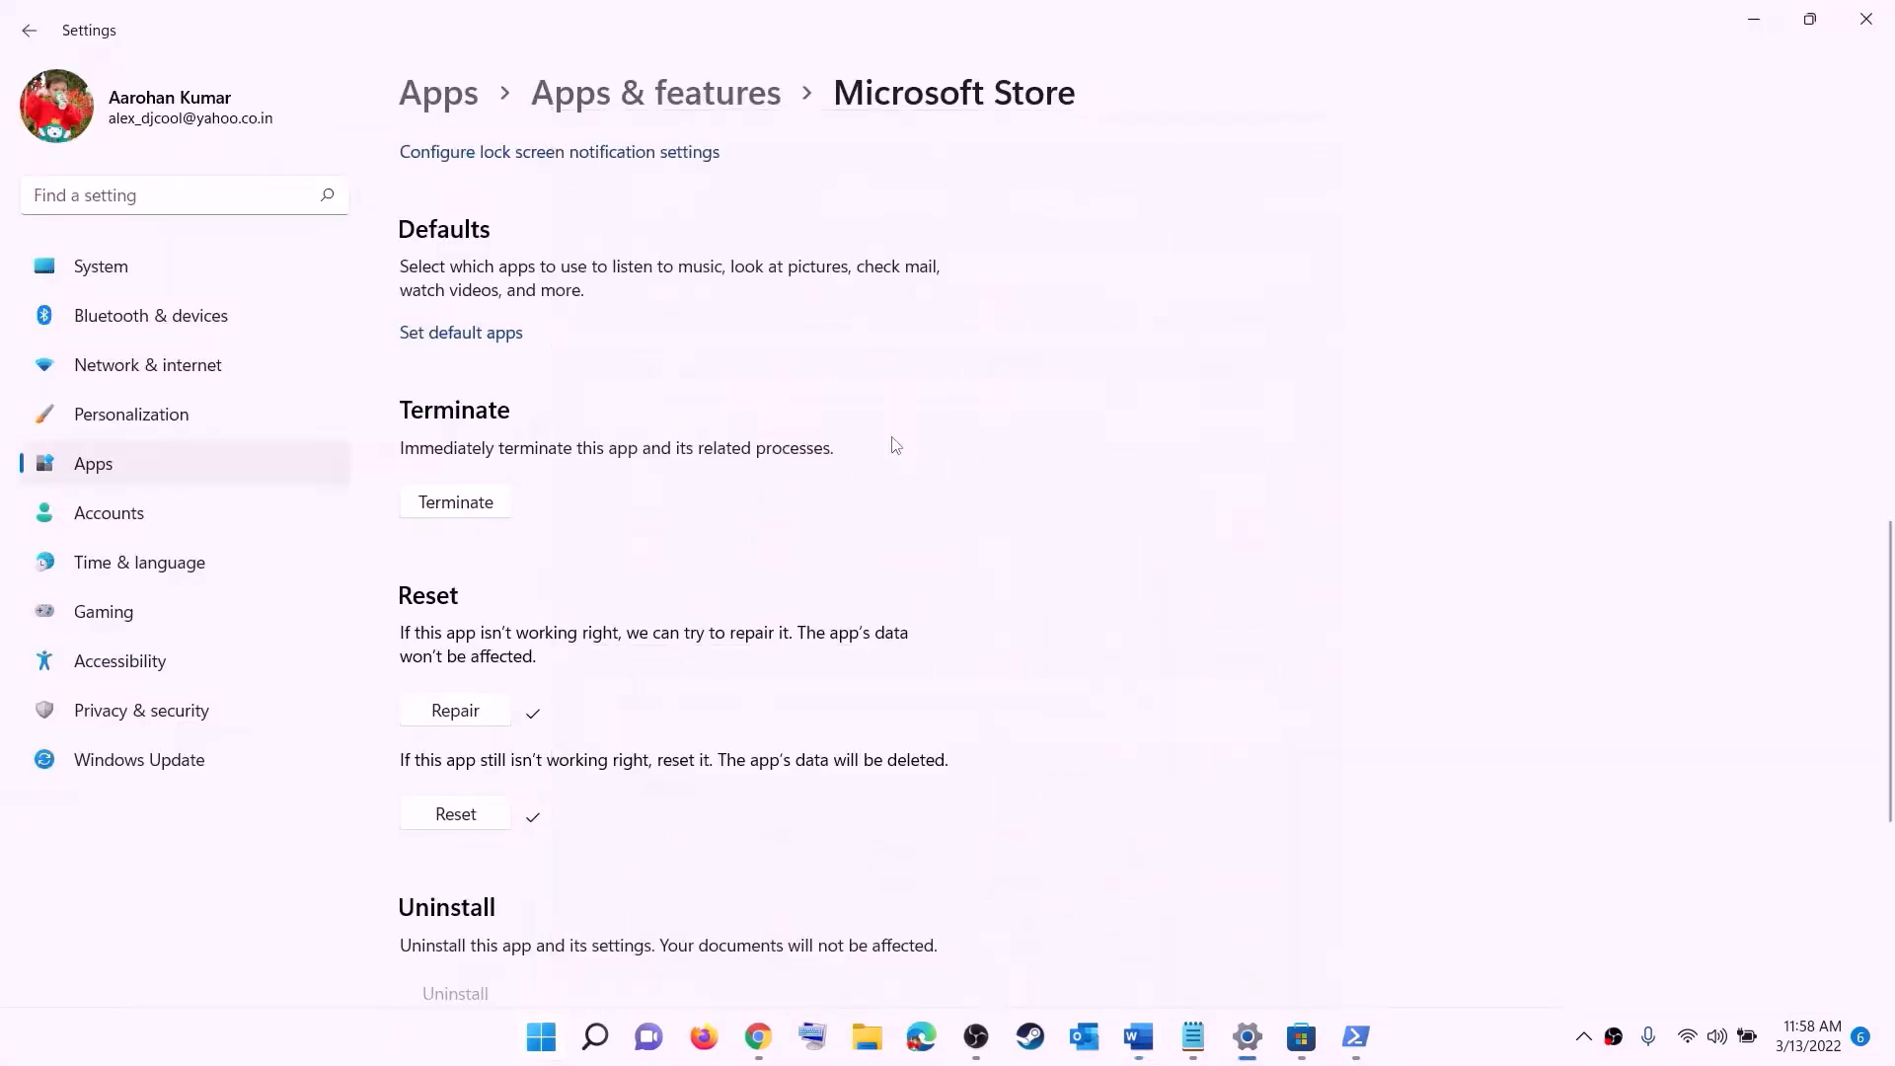
left_click(144, 758)
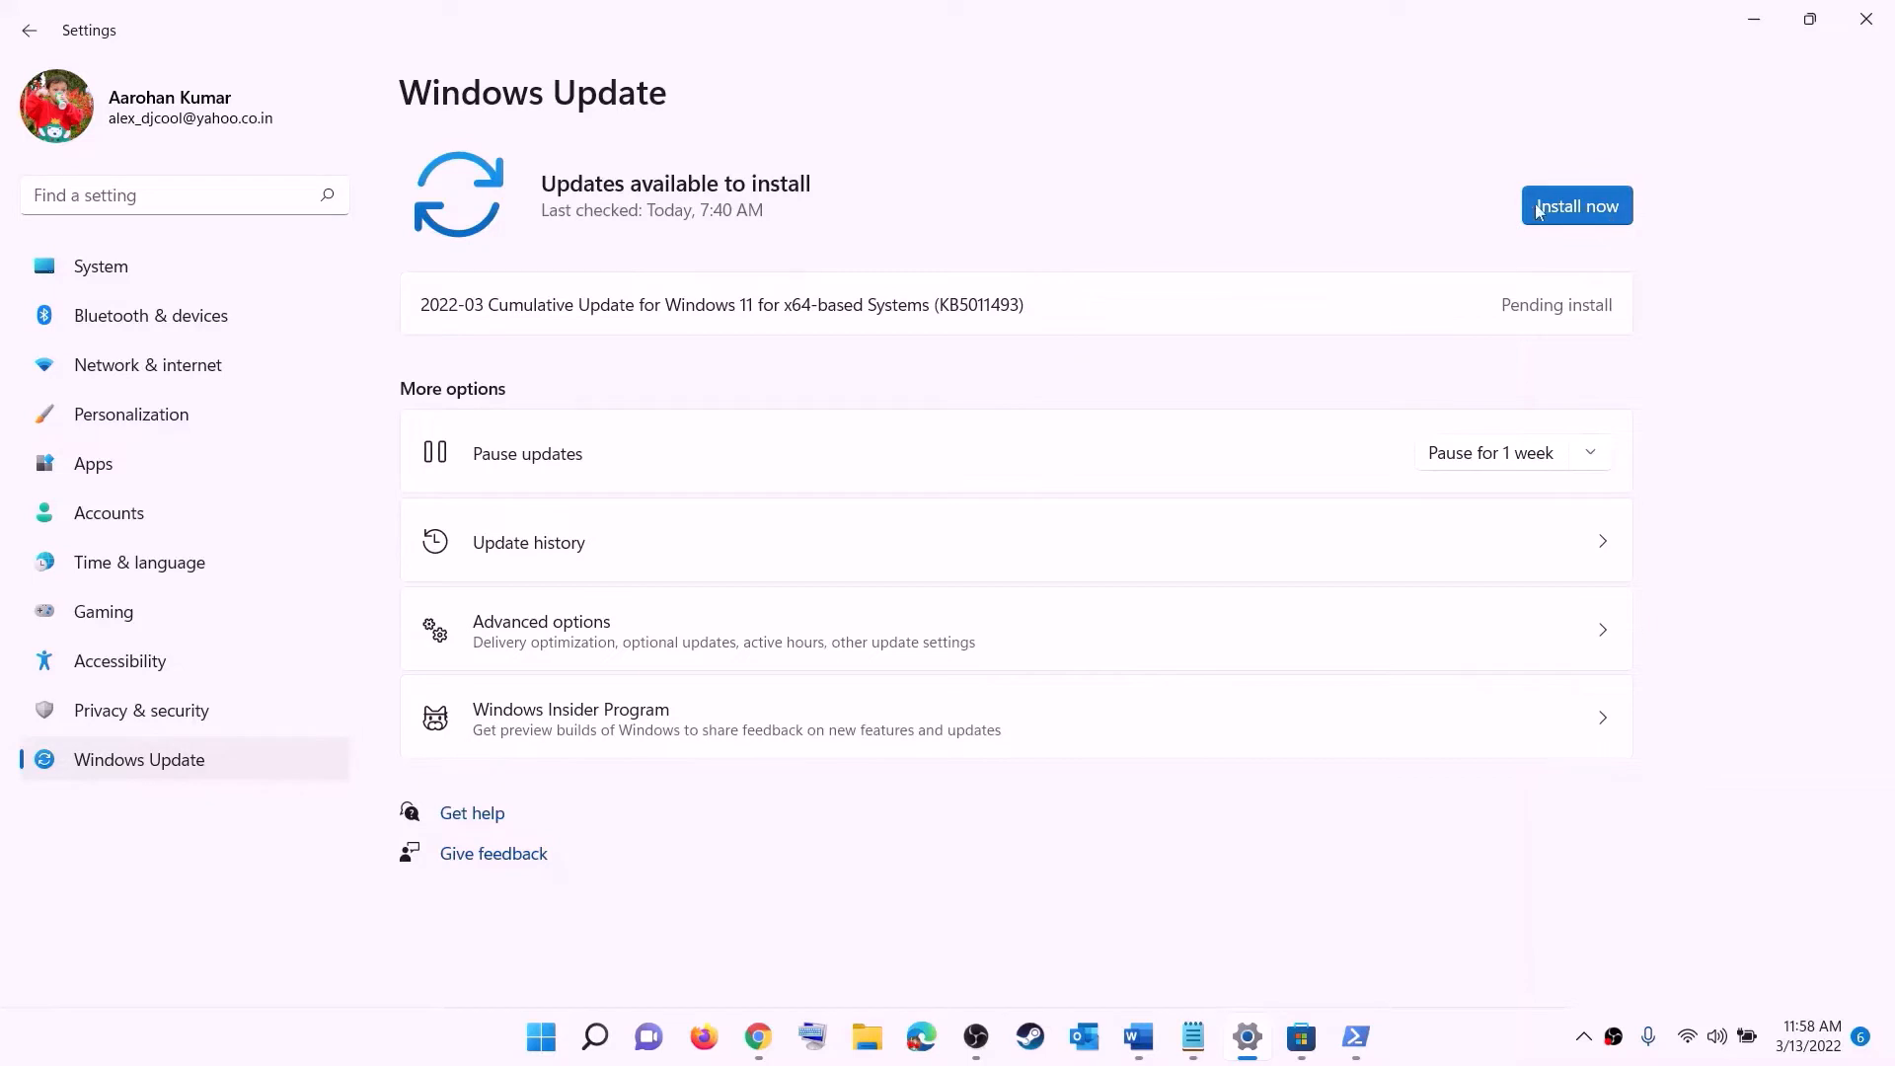
left_click(541, 1037)
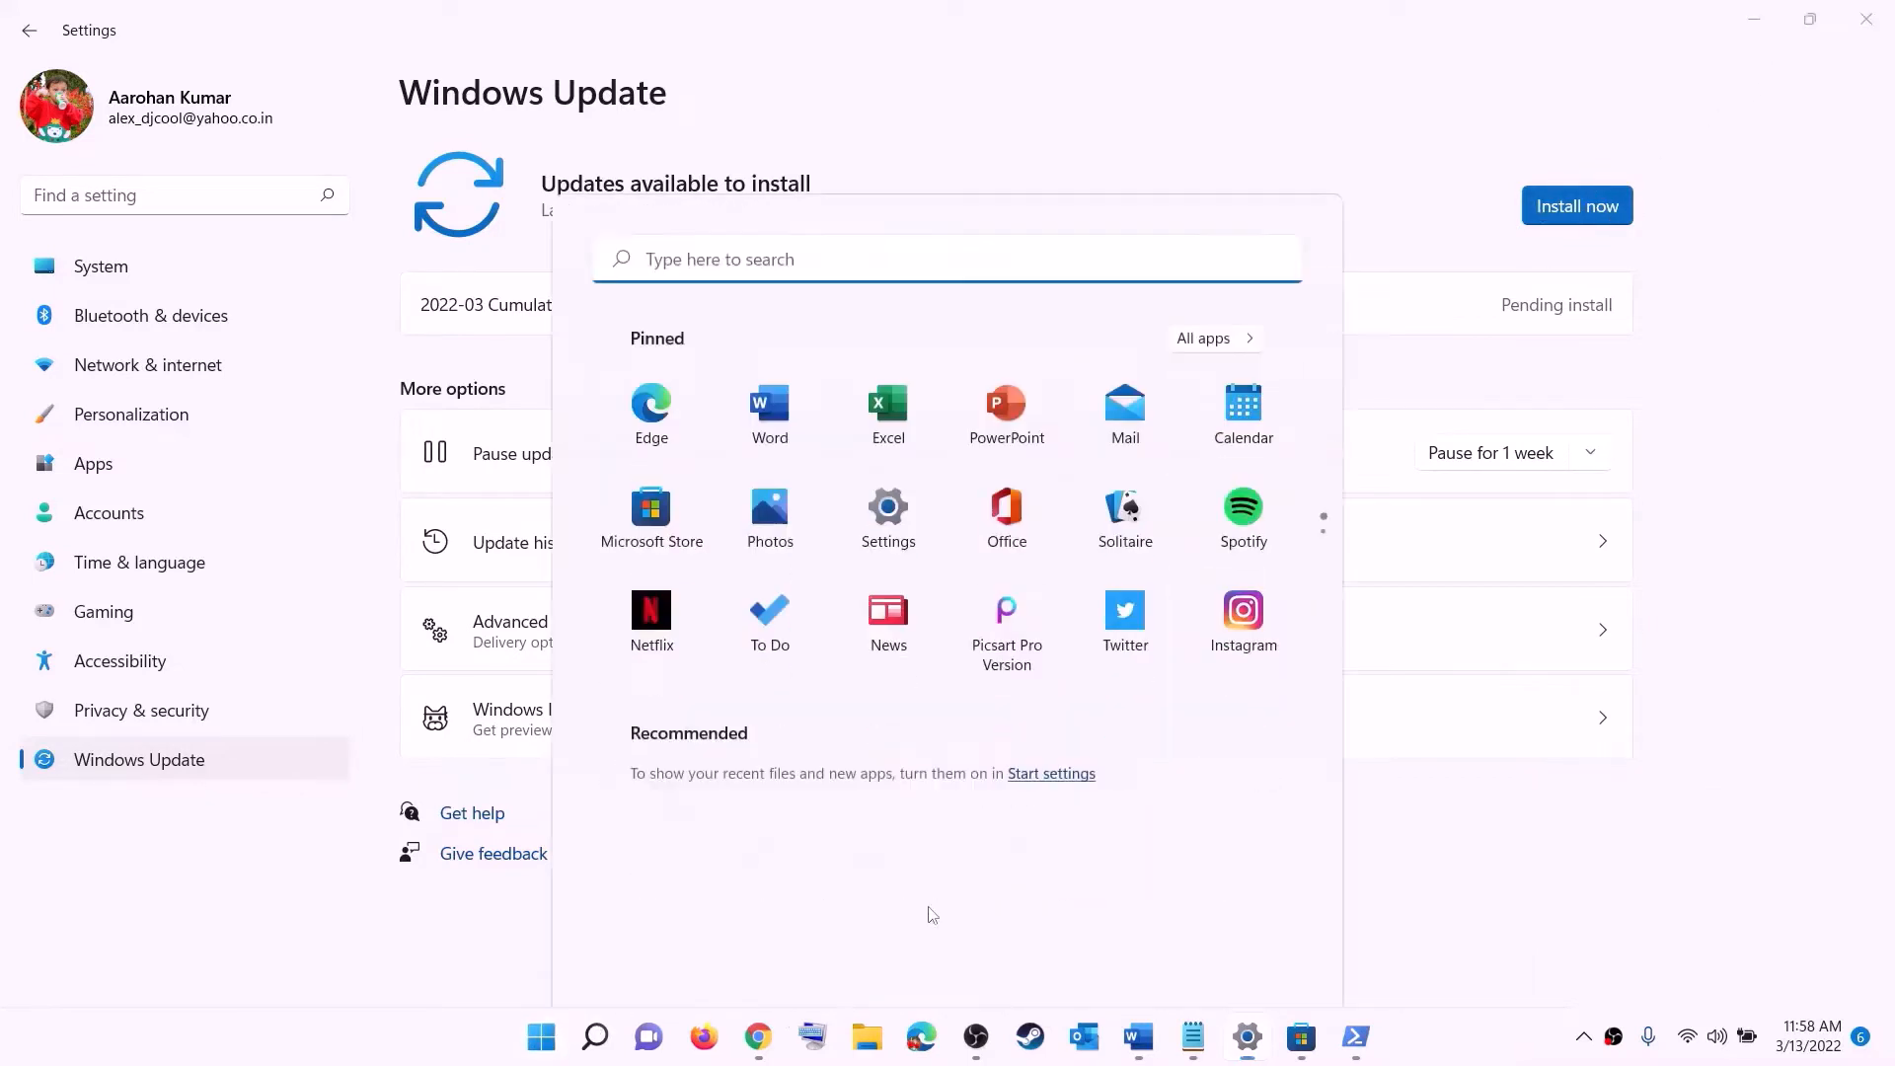
left_click(1254, 952)
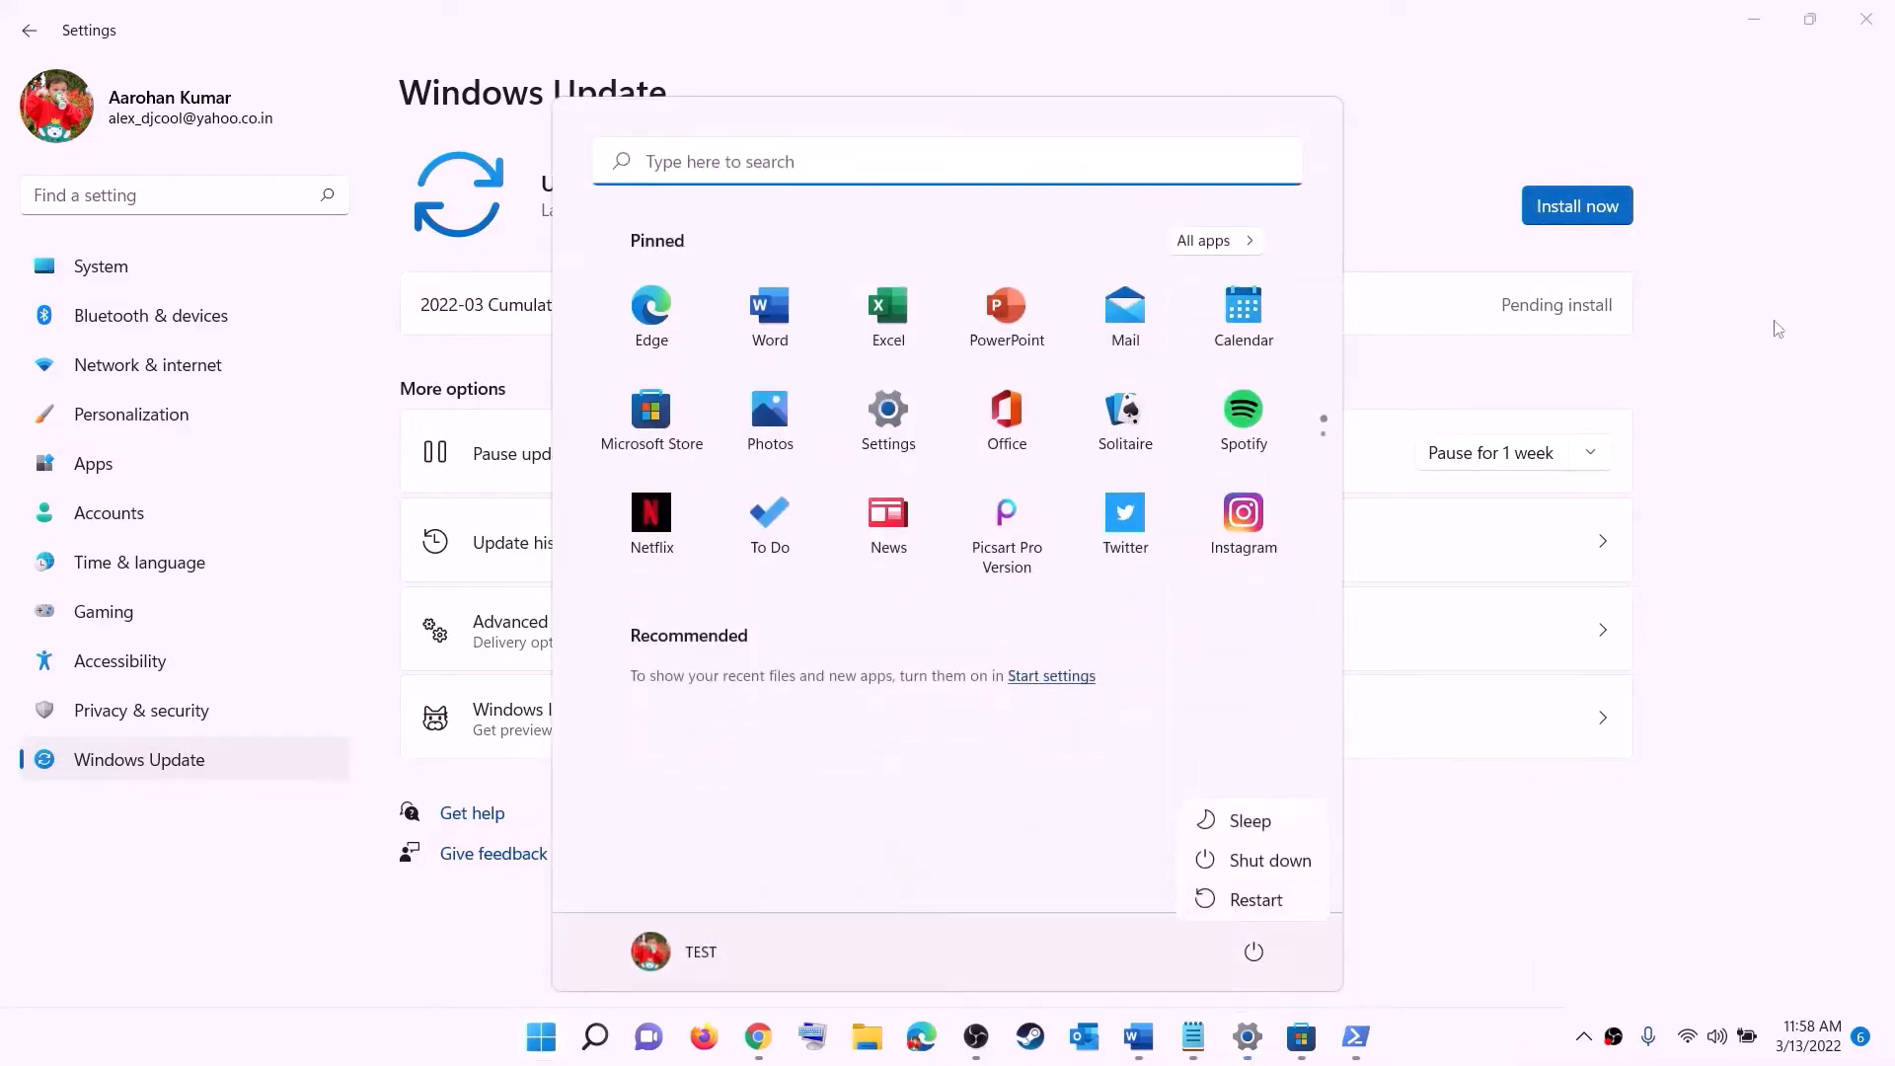
left_click(1782, 34)
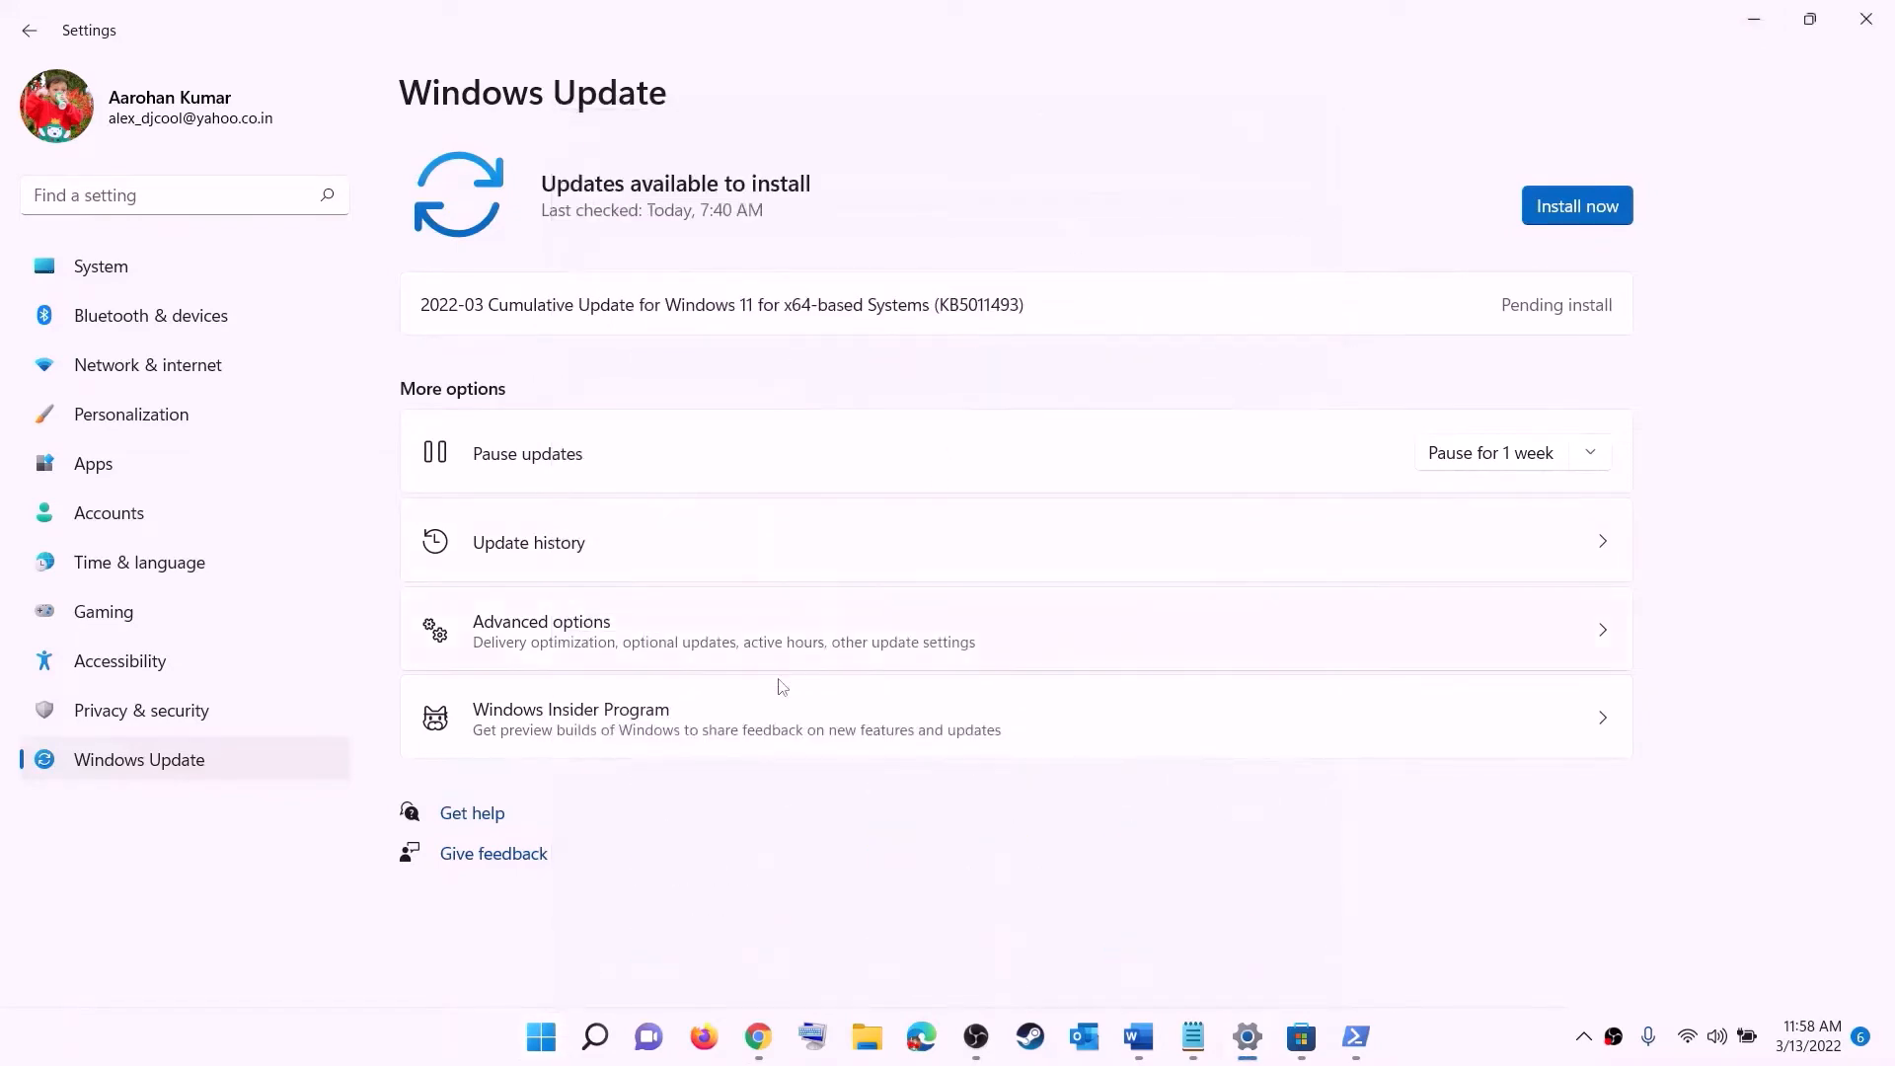
- Copy WSRESET from the document's Step 10 and run it from the Start search
left_click(1137, 1048)
scroll(592, 494, "down", 4)
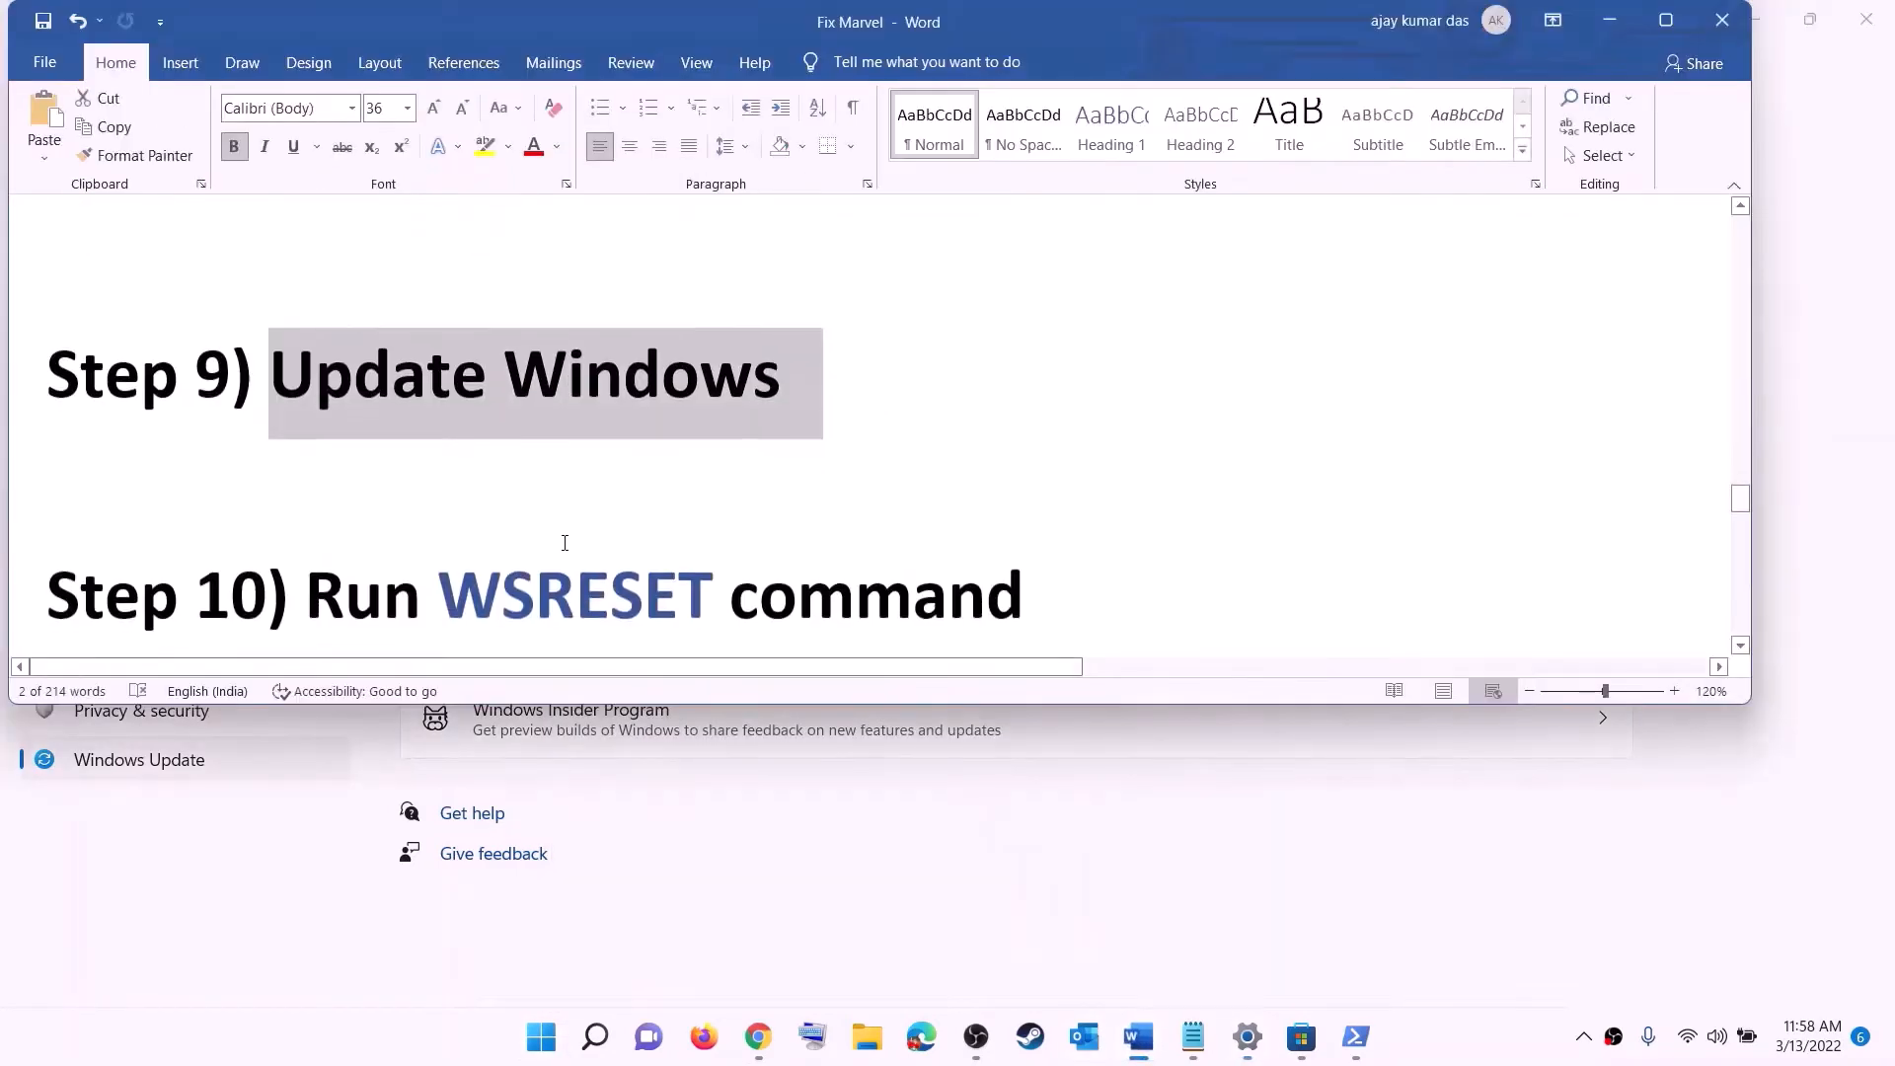
double_click(575, 456)
key("ctrl+c")
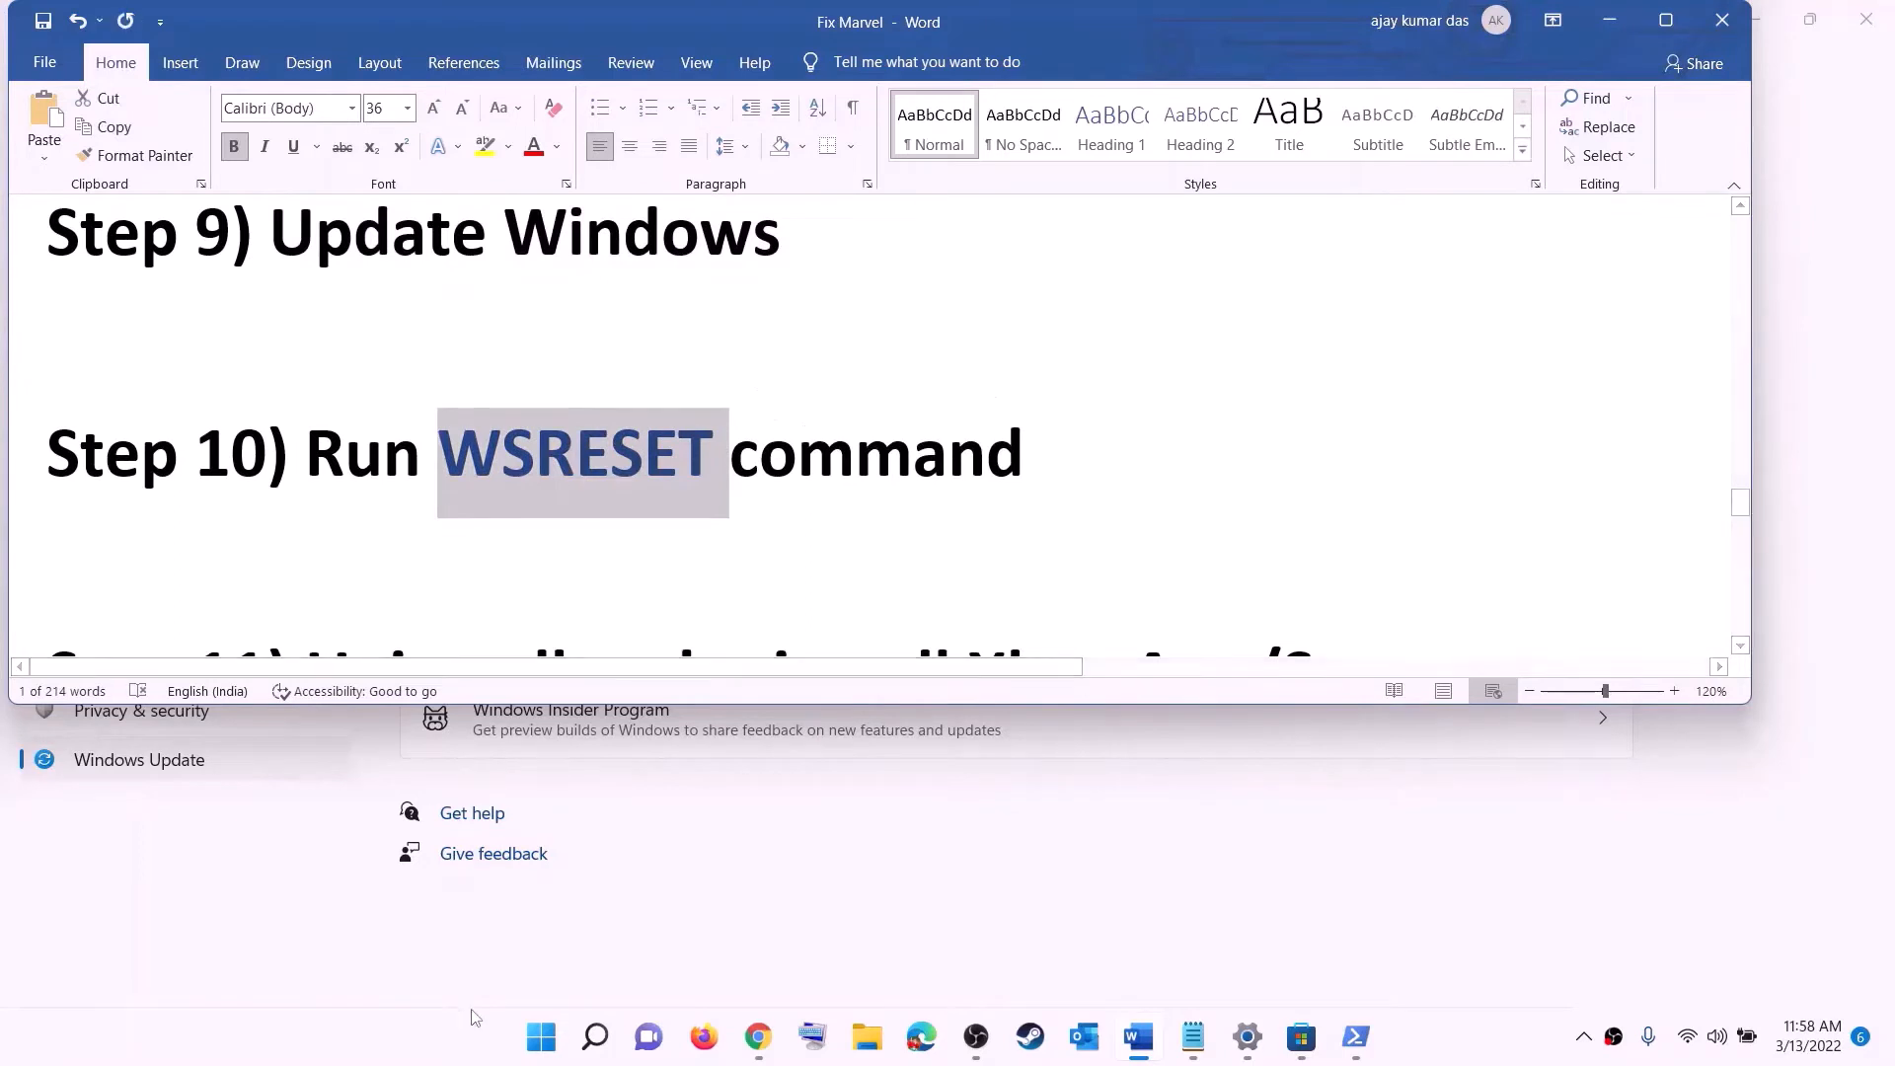
left_click(536, 1054)
key("ctrl+v")
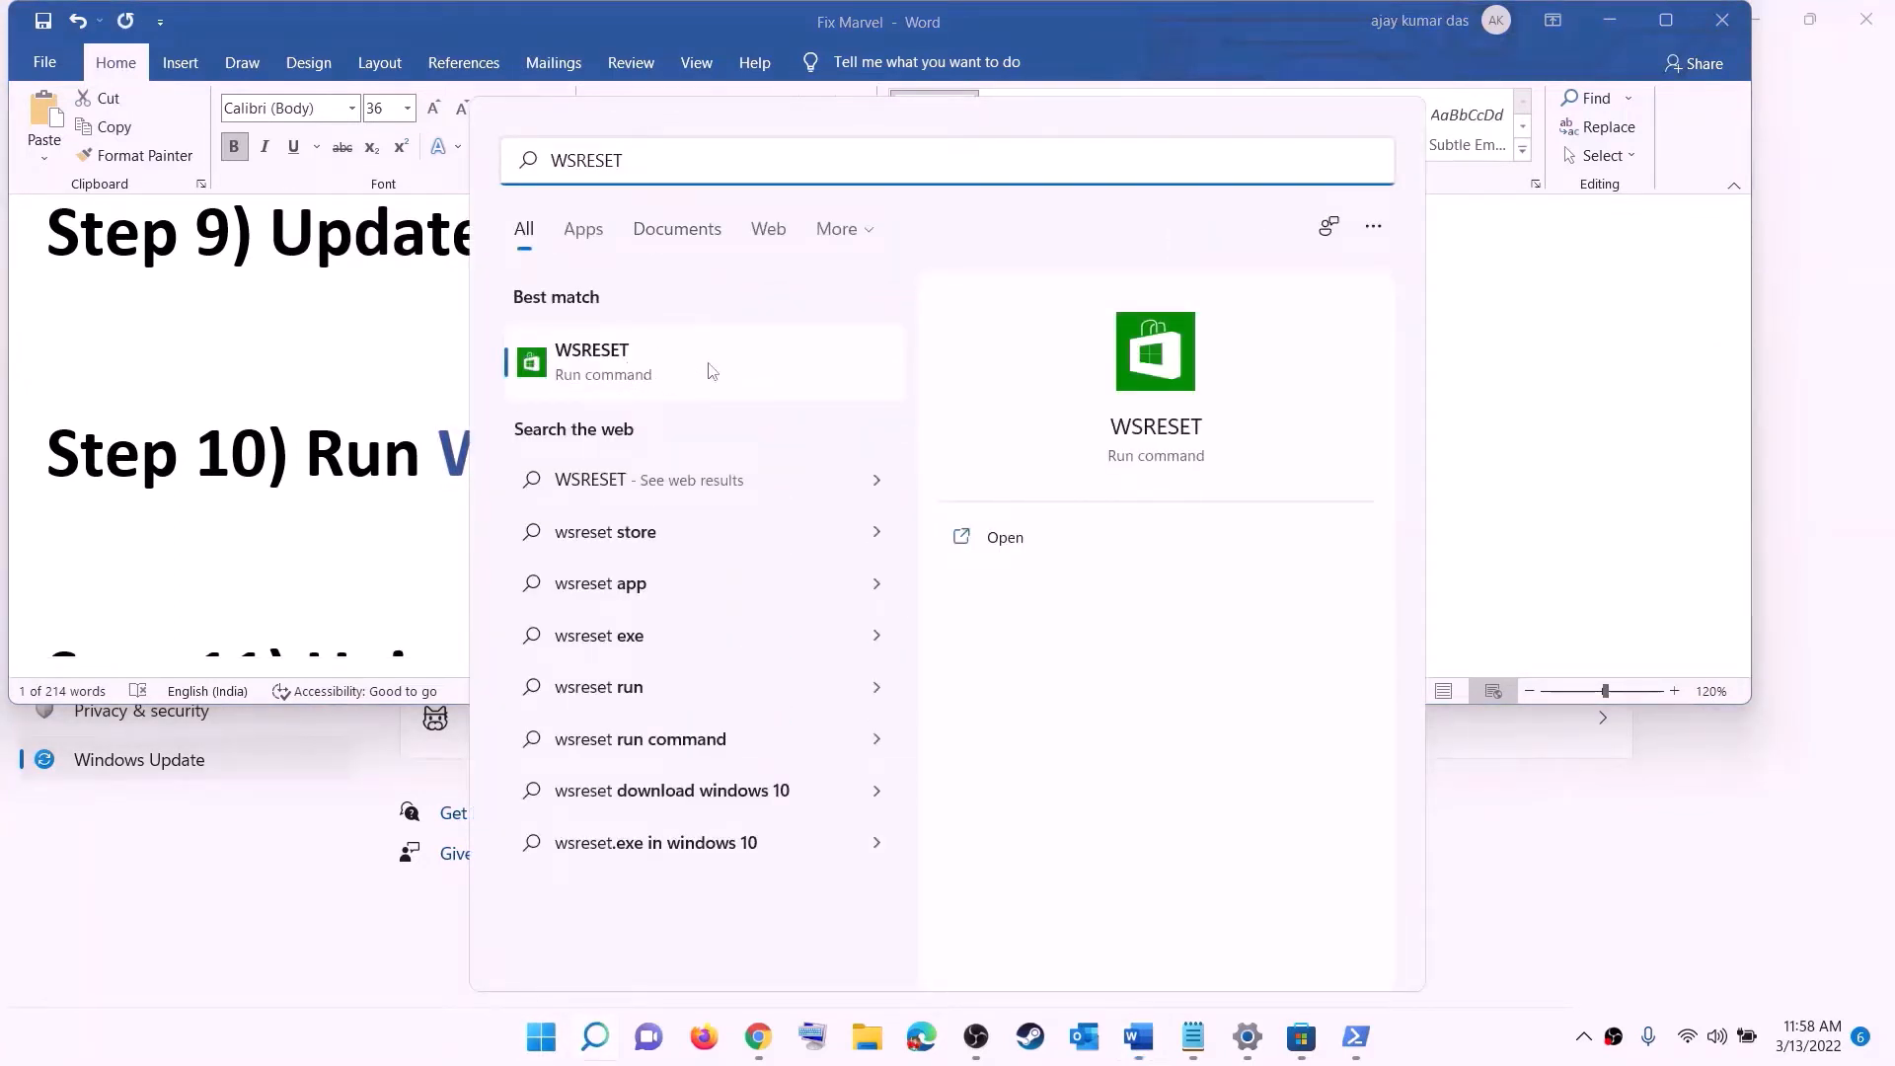
left_click(624, 376)
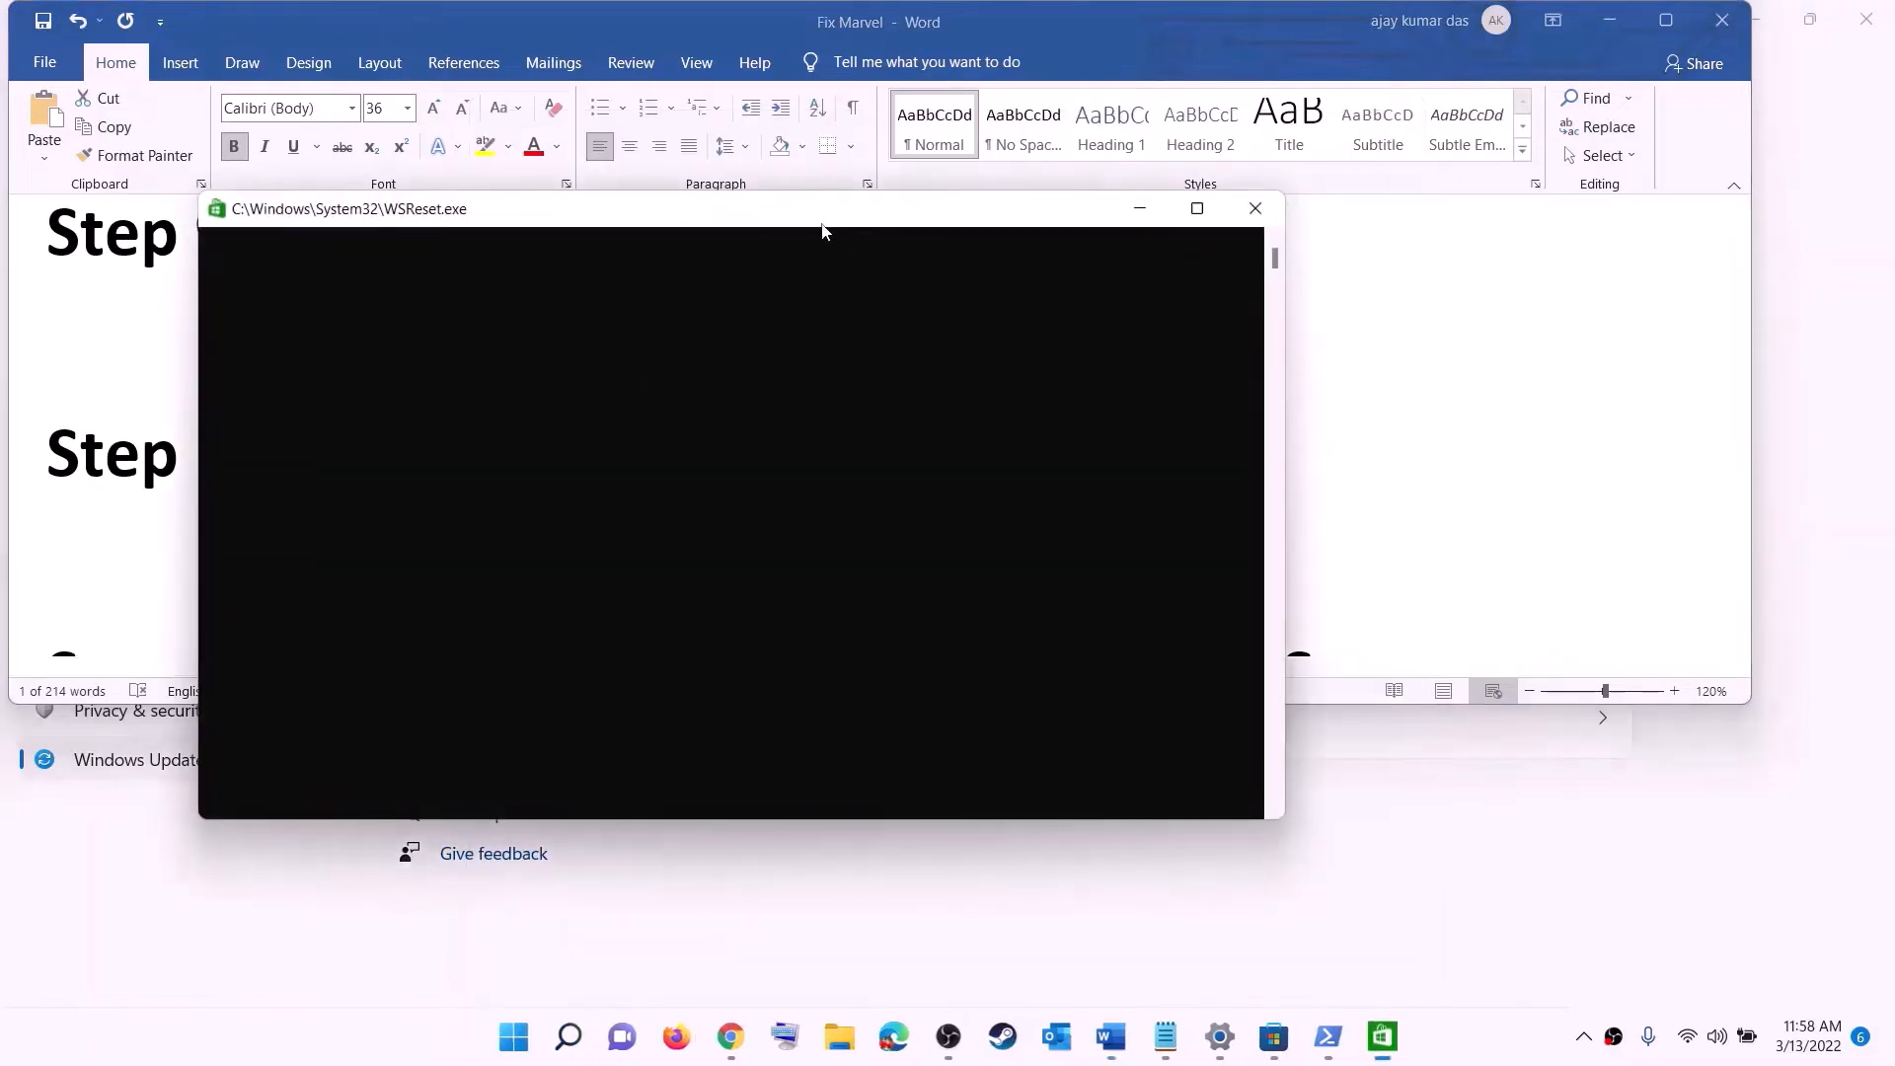
left_click_drag(1117, 368, 1099, 334)
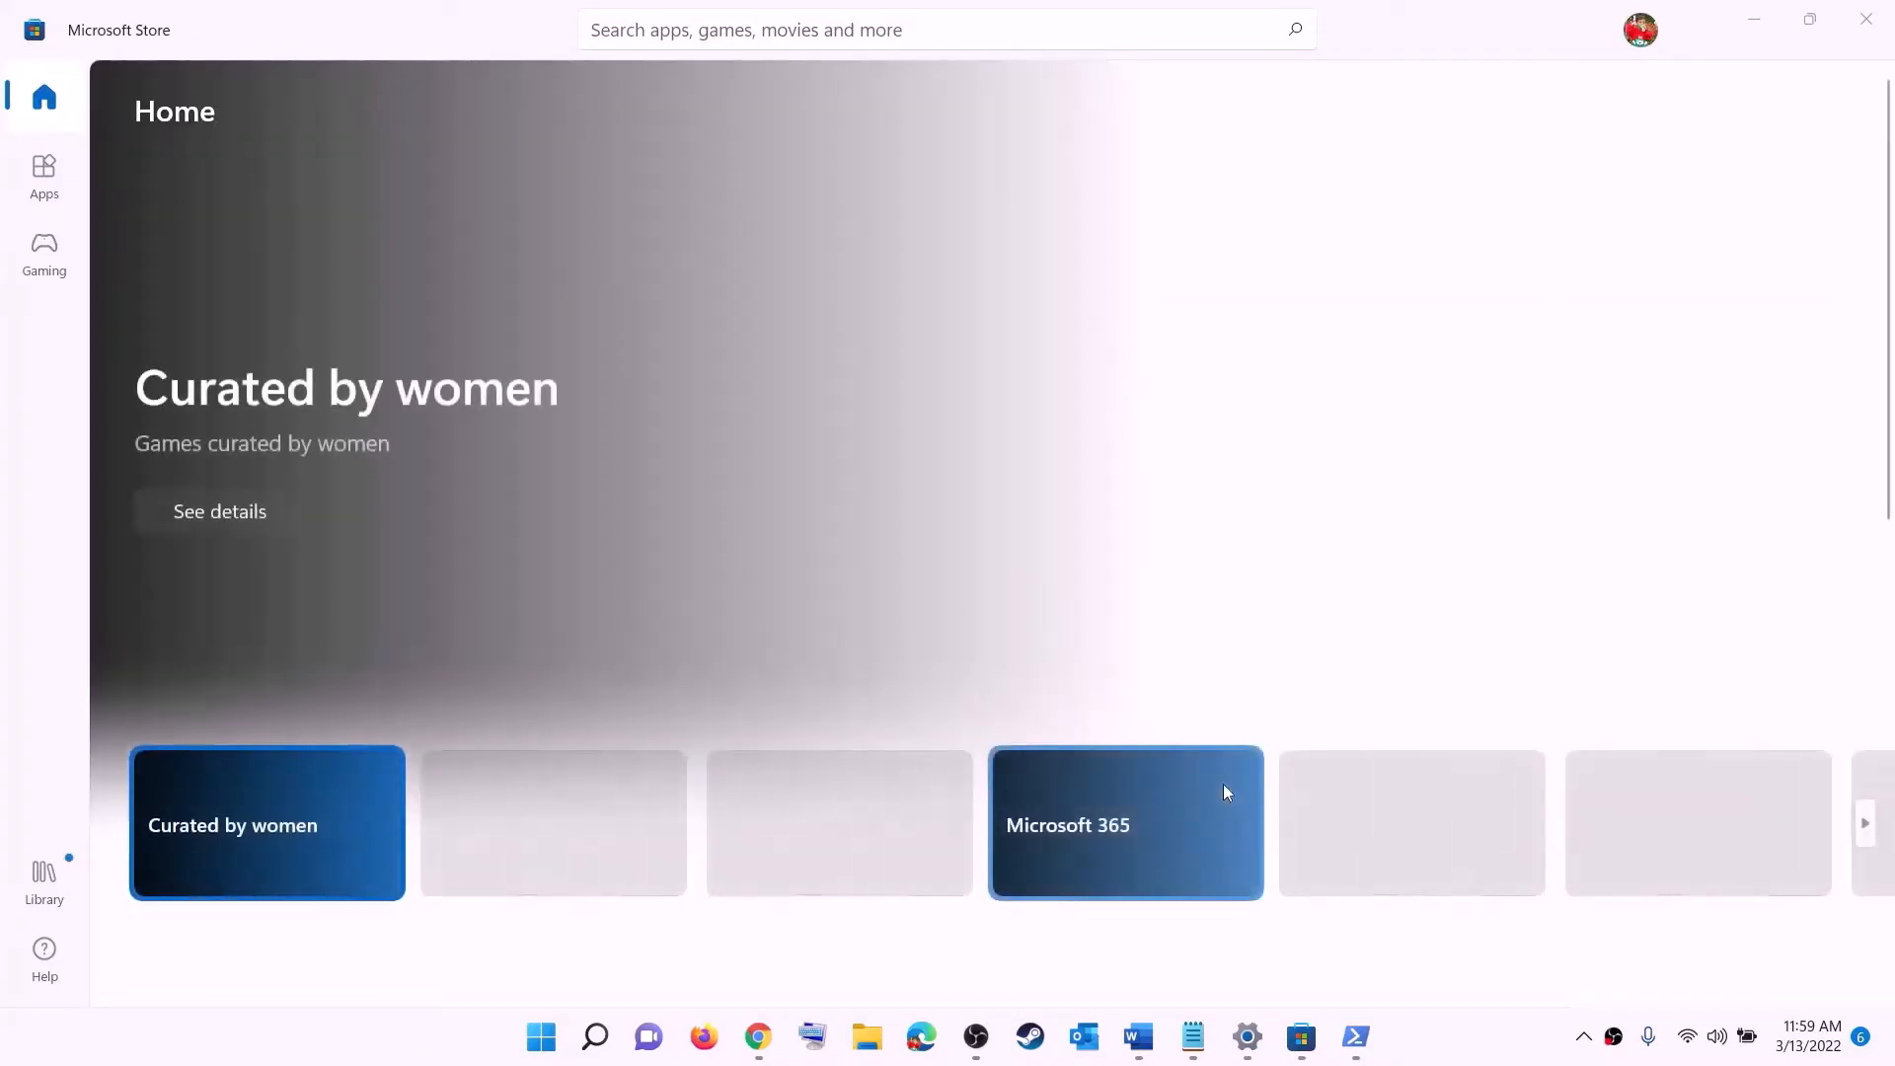
- Copy the Step 11 Remove-AppxPackage command for the Windows Store from the document
left_click(1138, 1036)
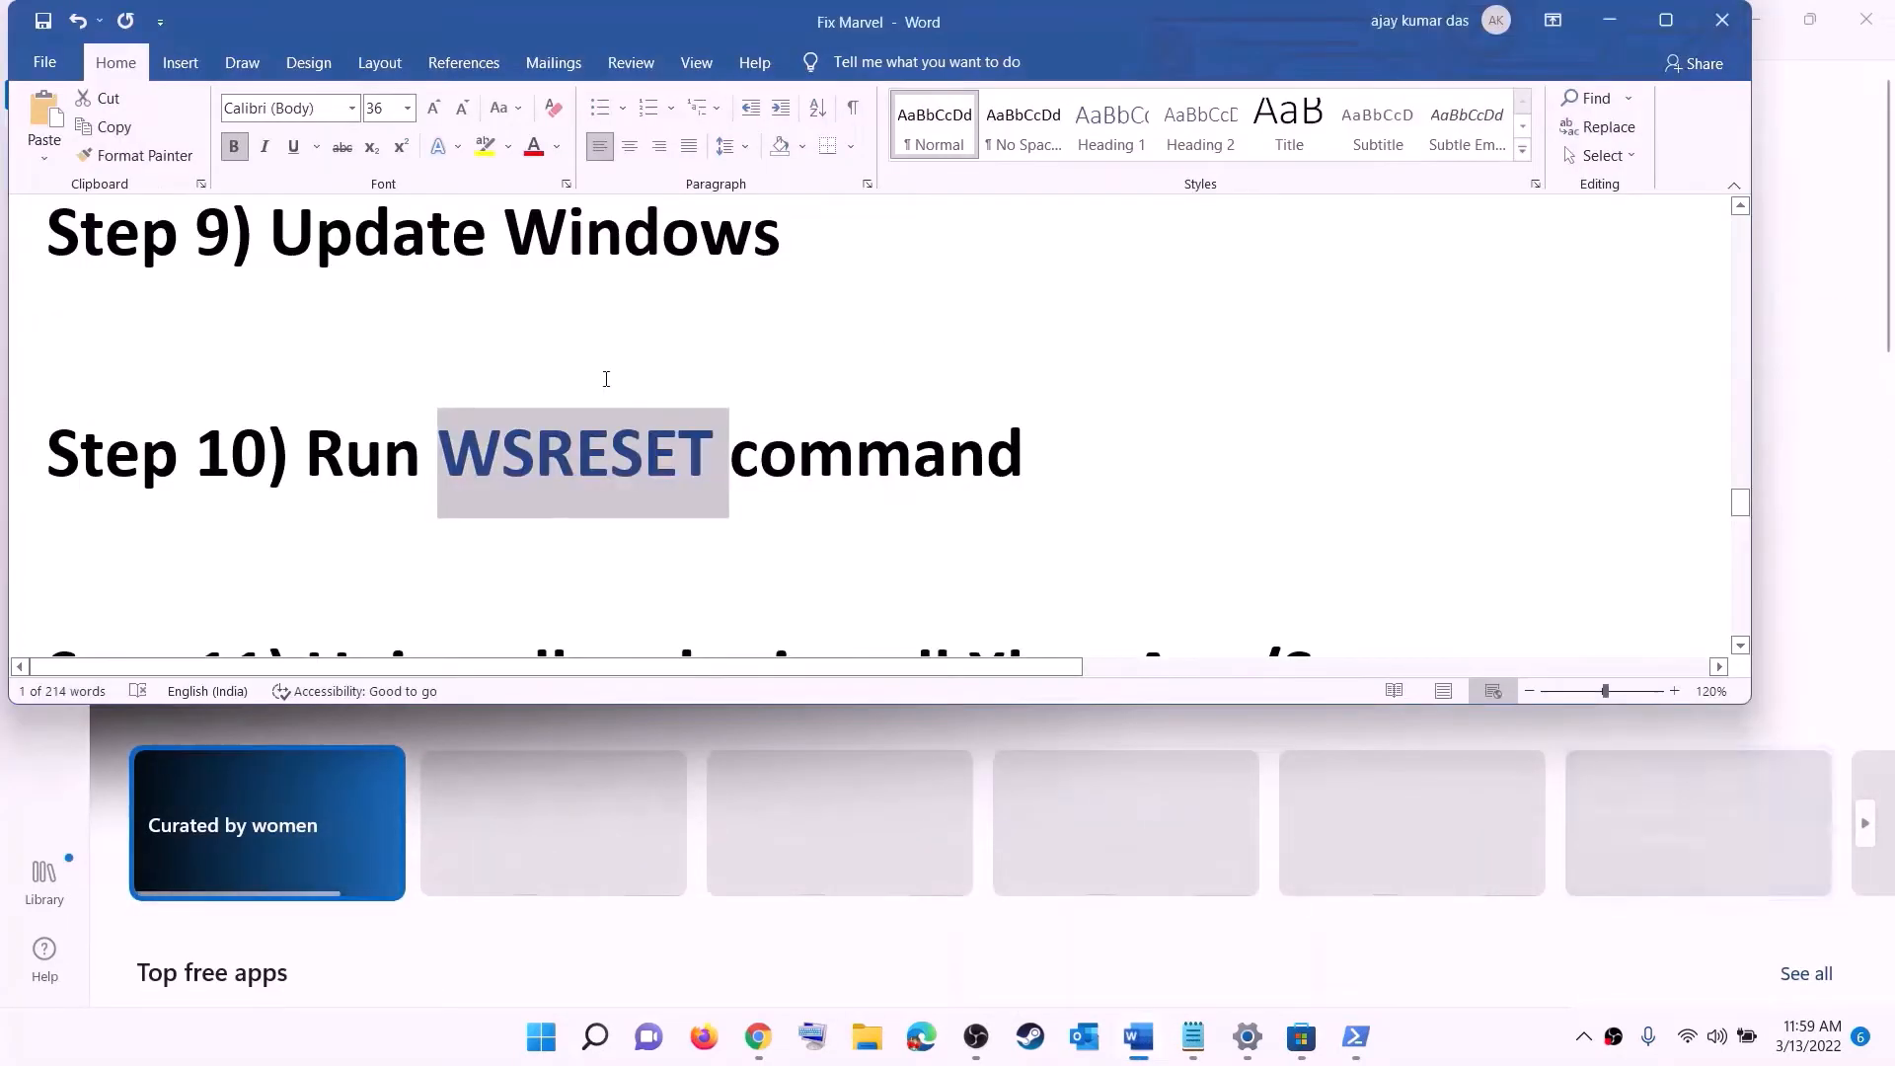
scroll(654, 494, "down", 3)
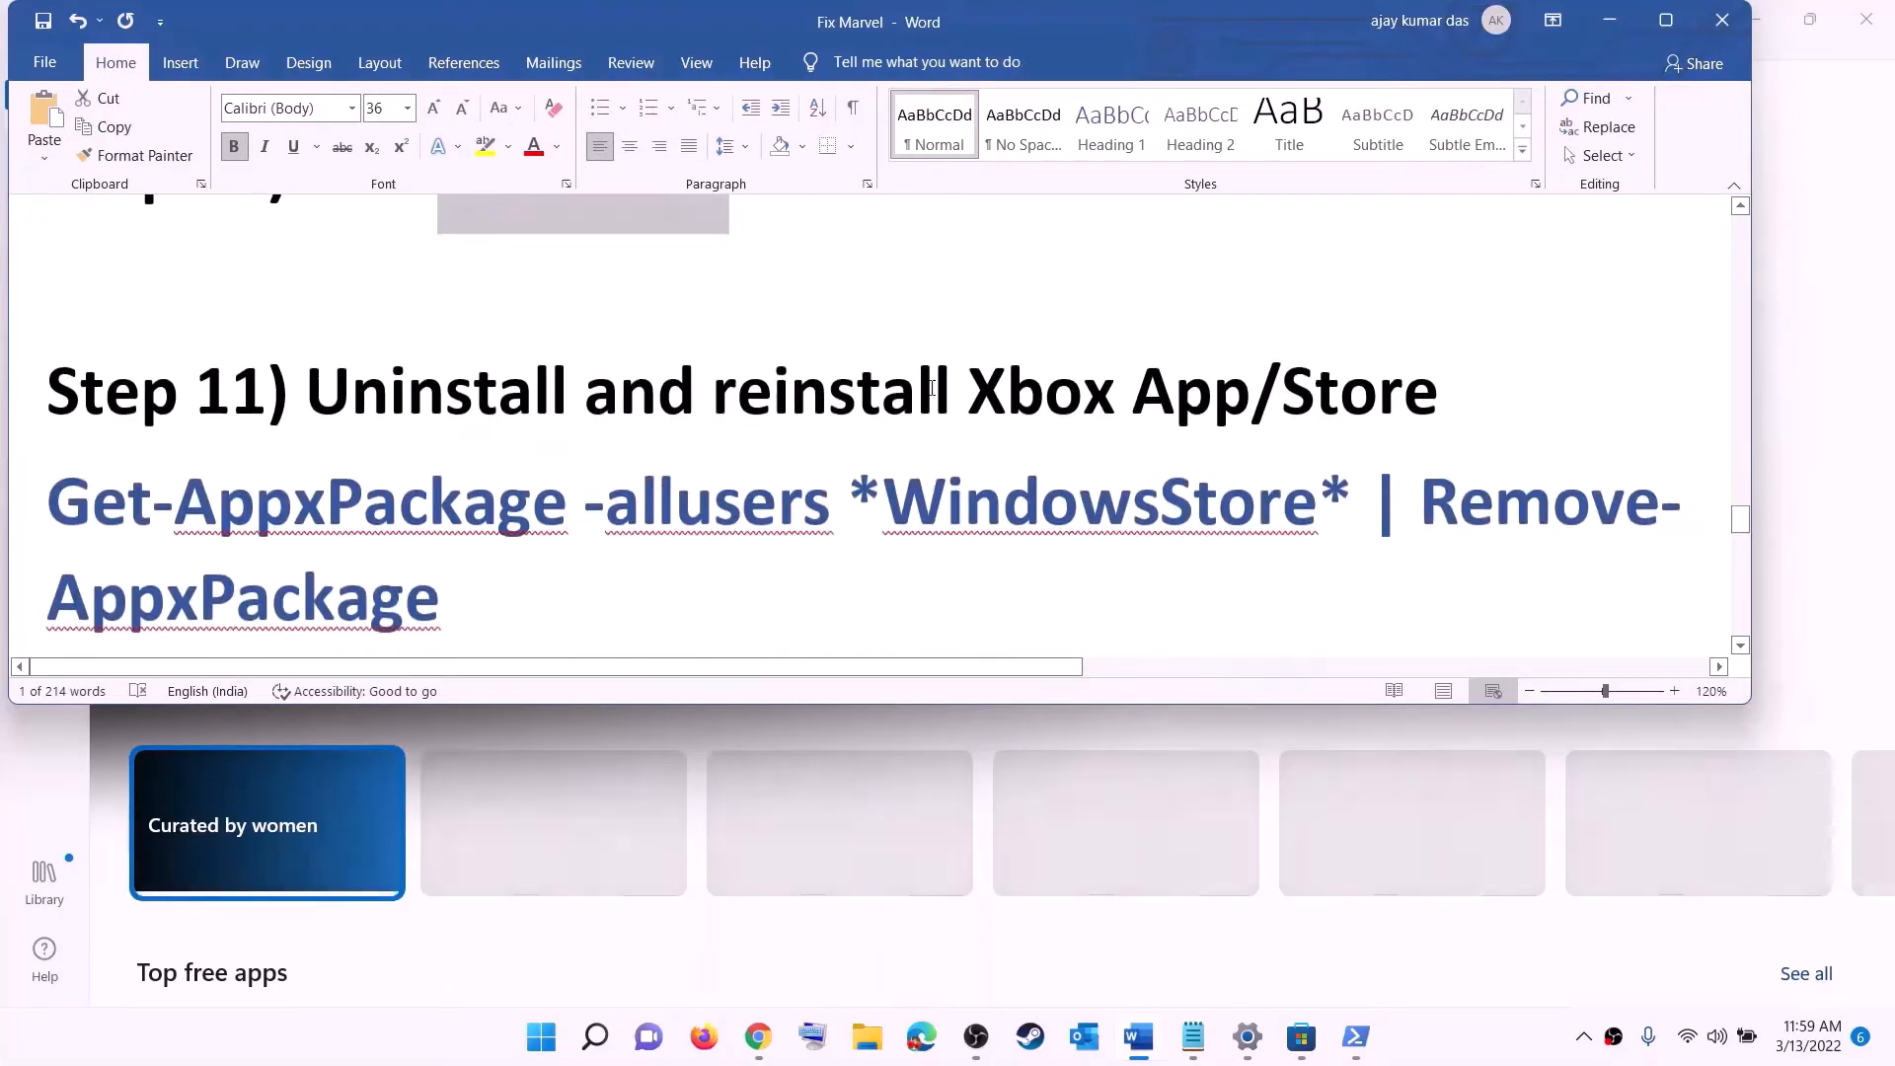
scroll(676, 483, "down", 1)
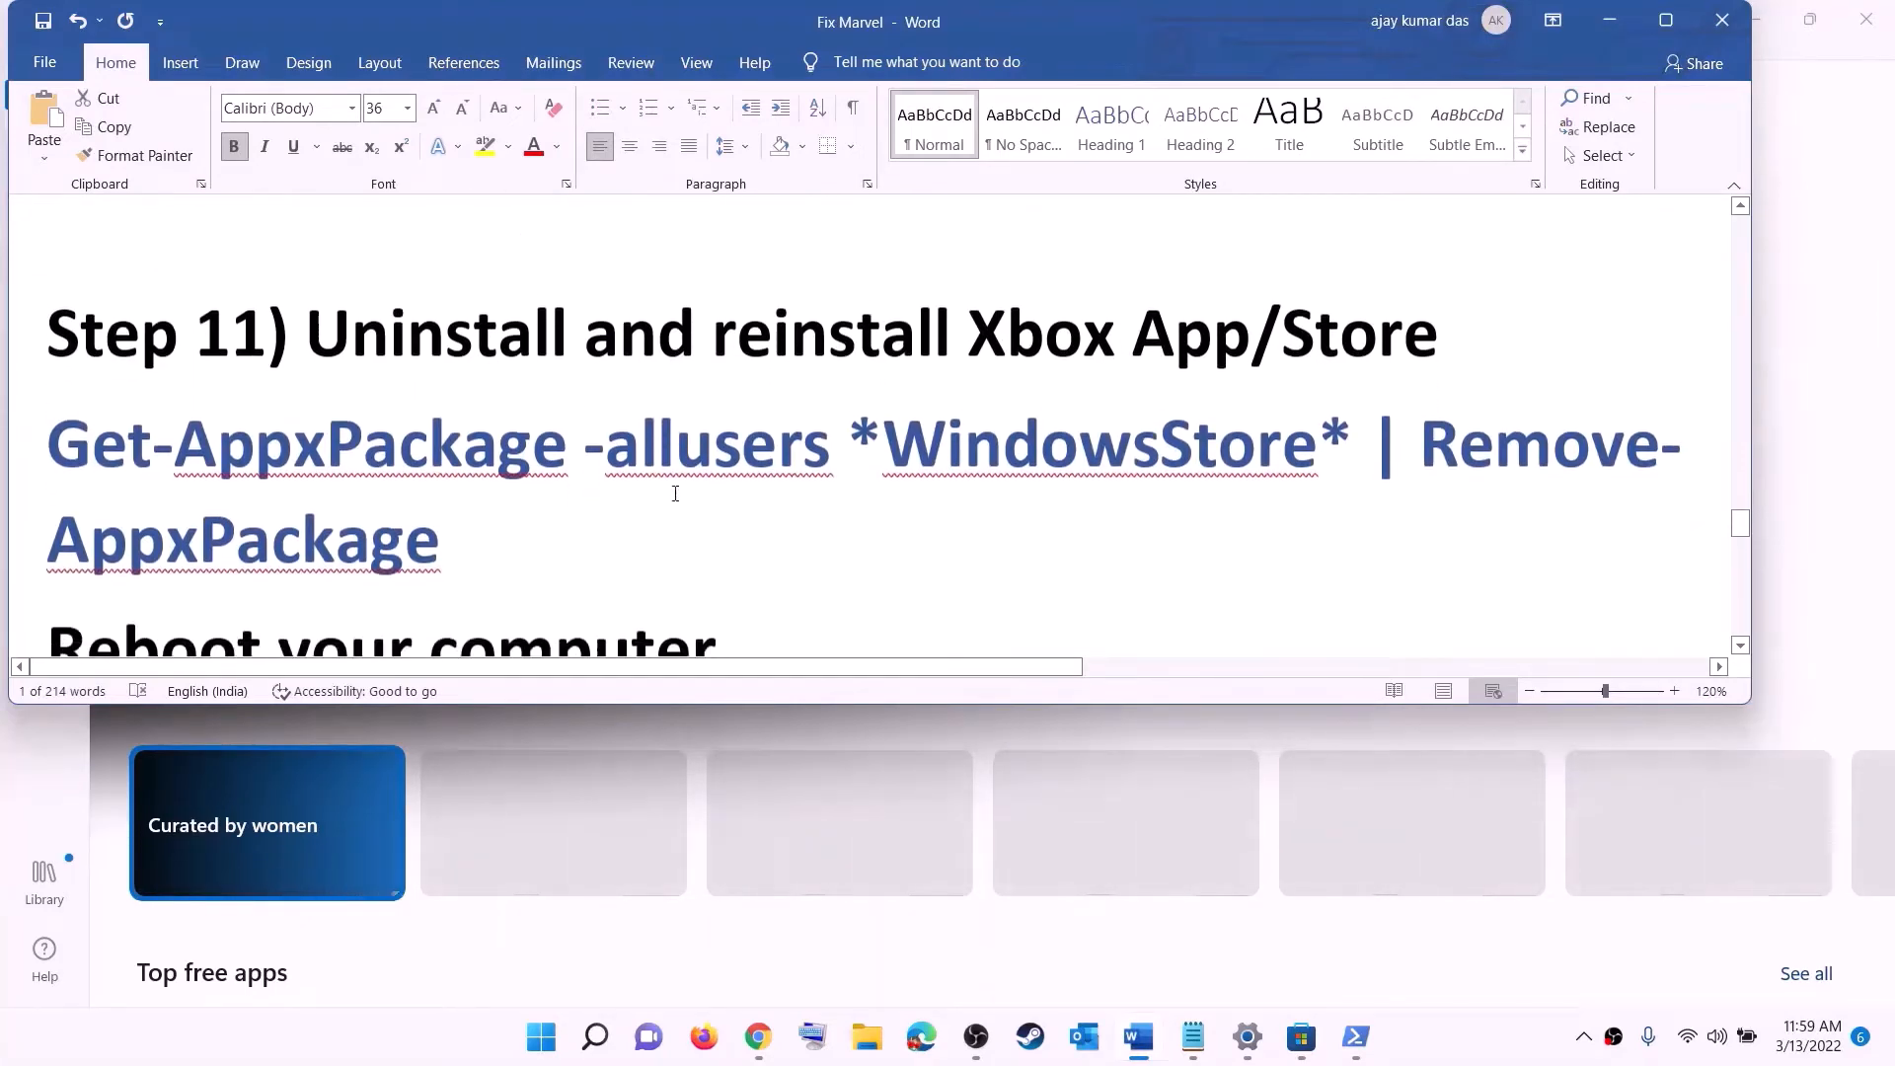
left_click(543, 1049)
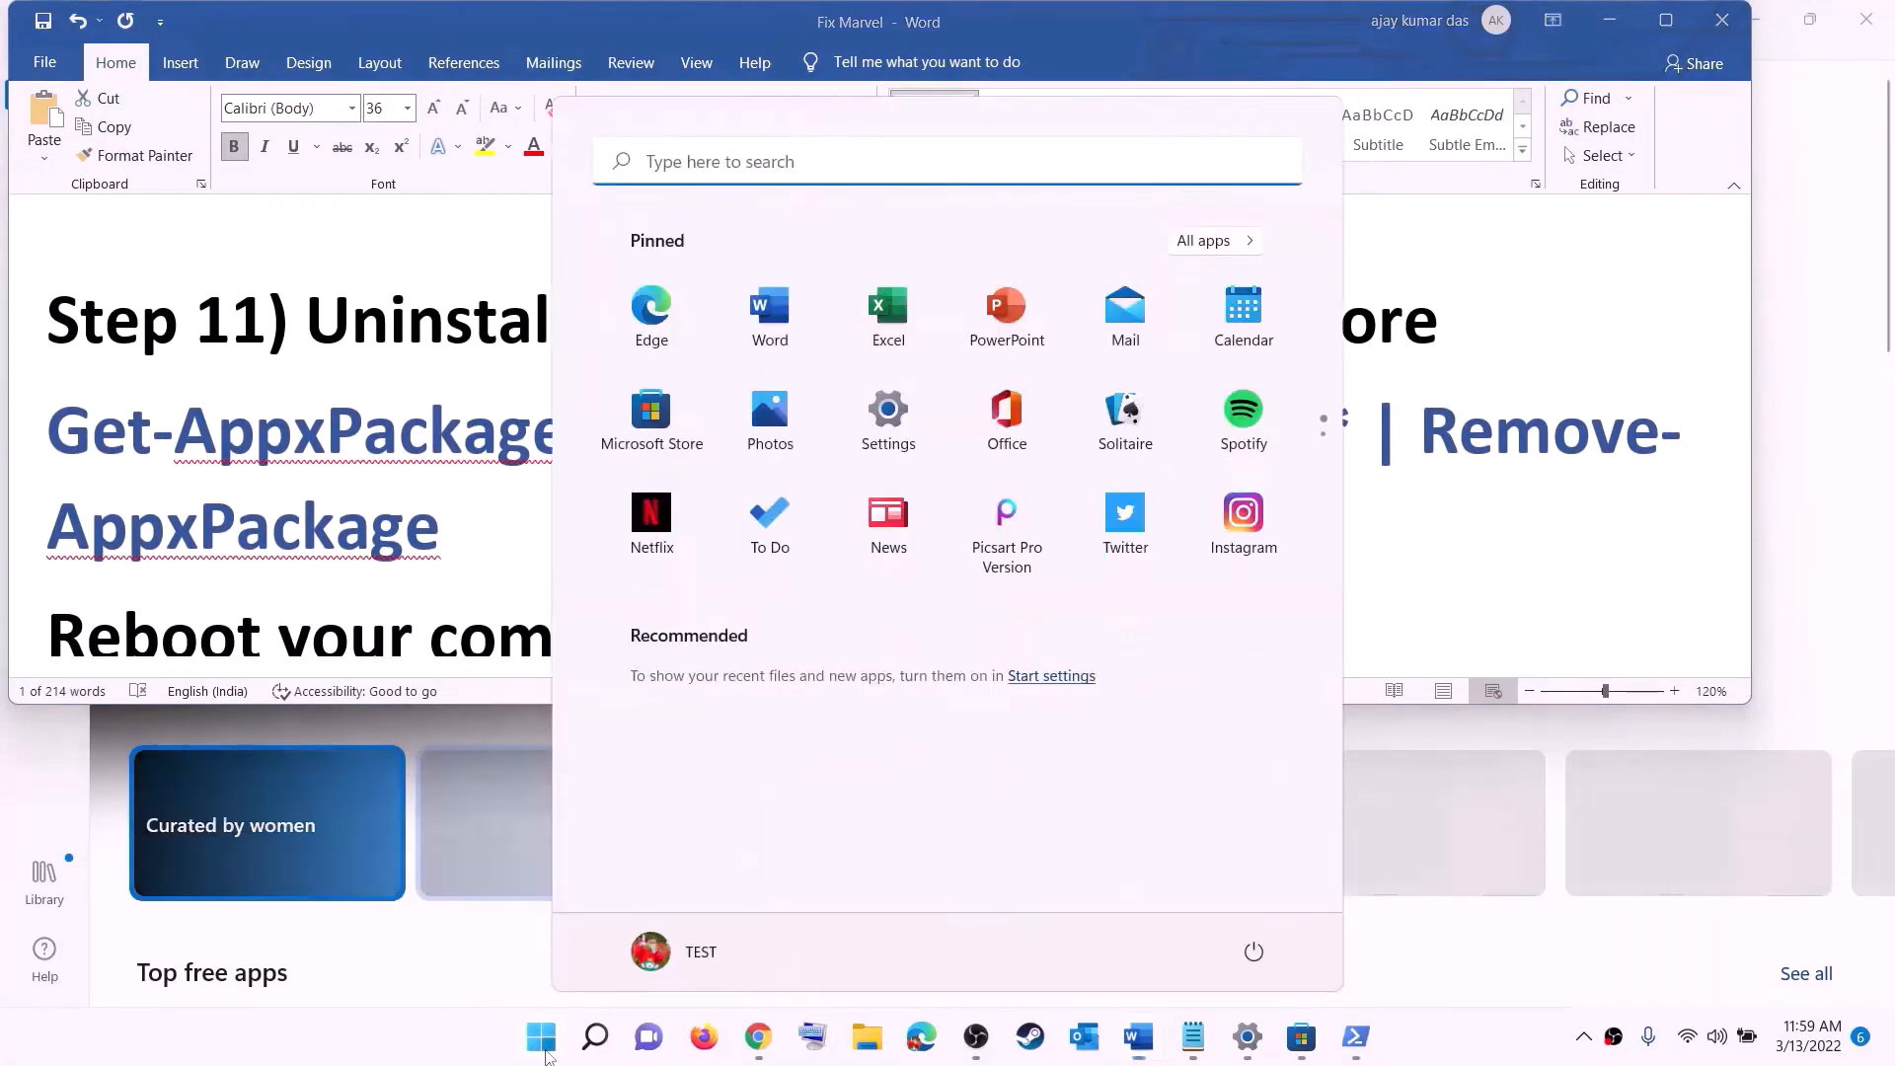
type("xbox")
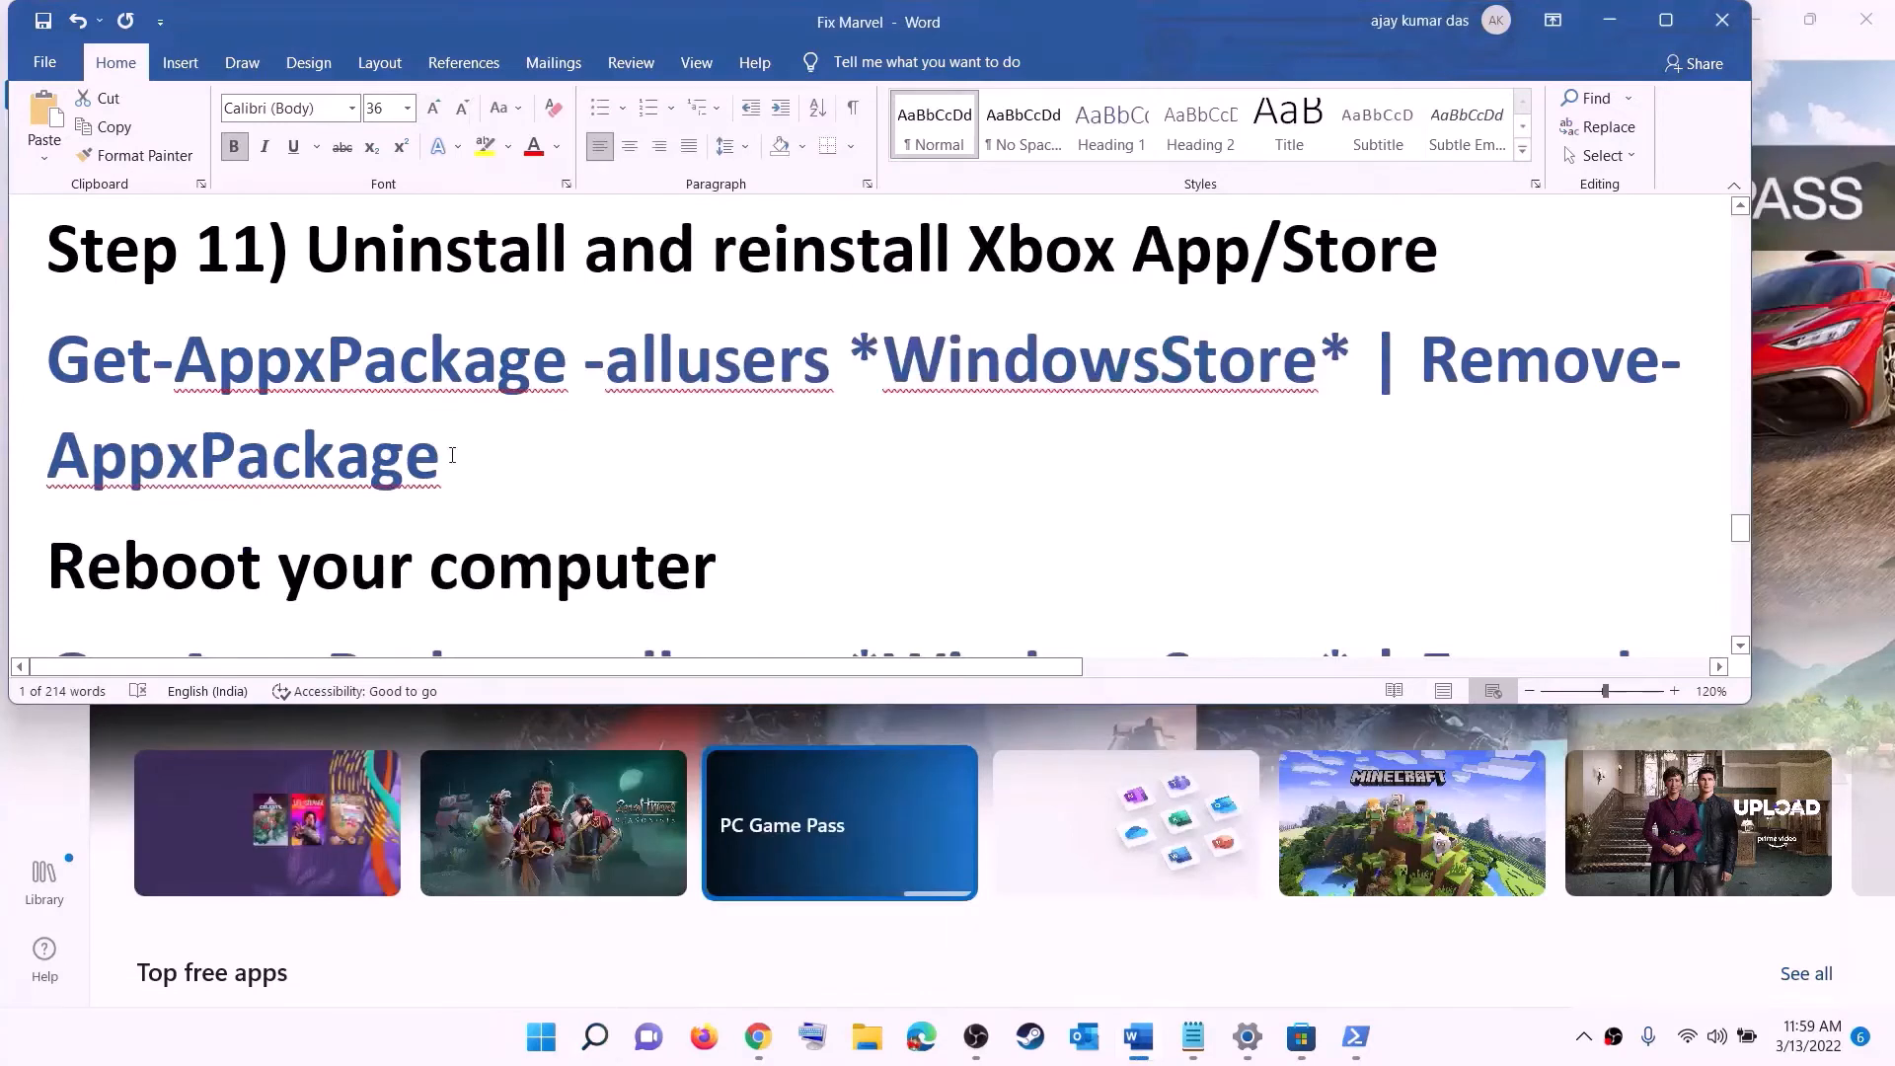
triple_click(452, 455)
key("super+c")
right_click(185, 409)
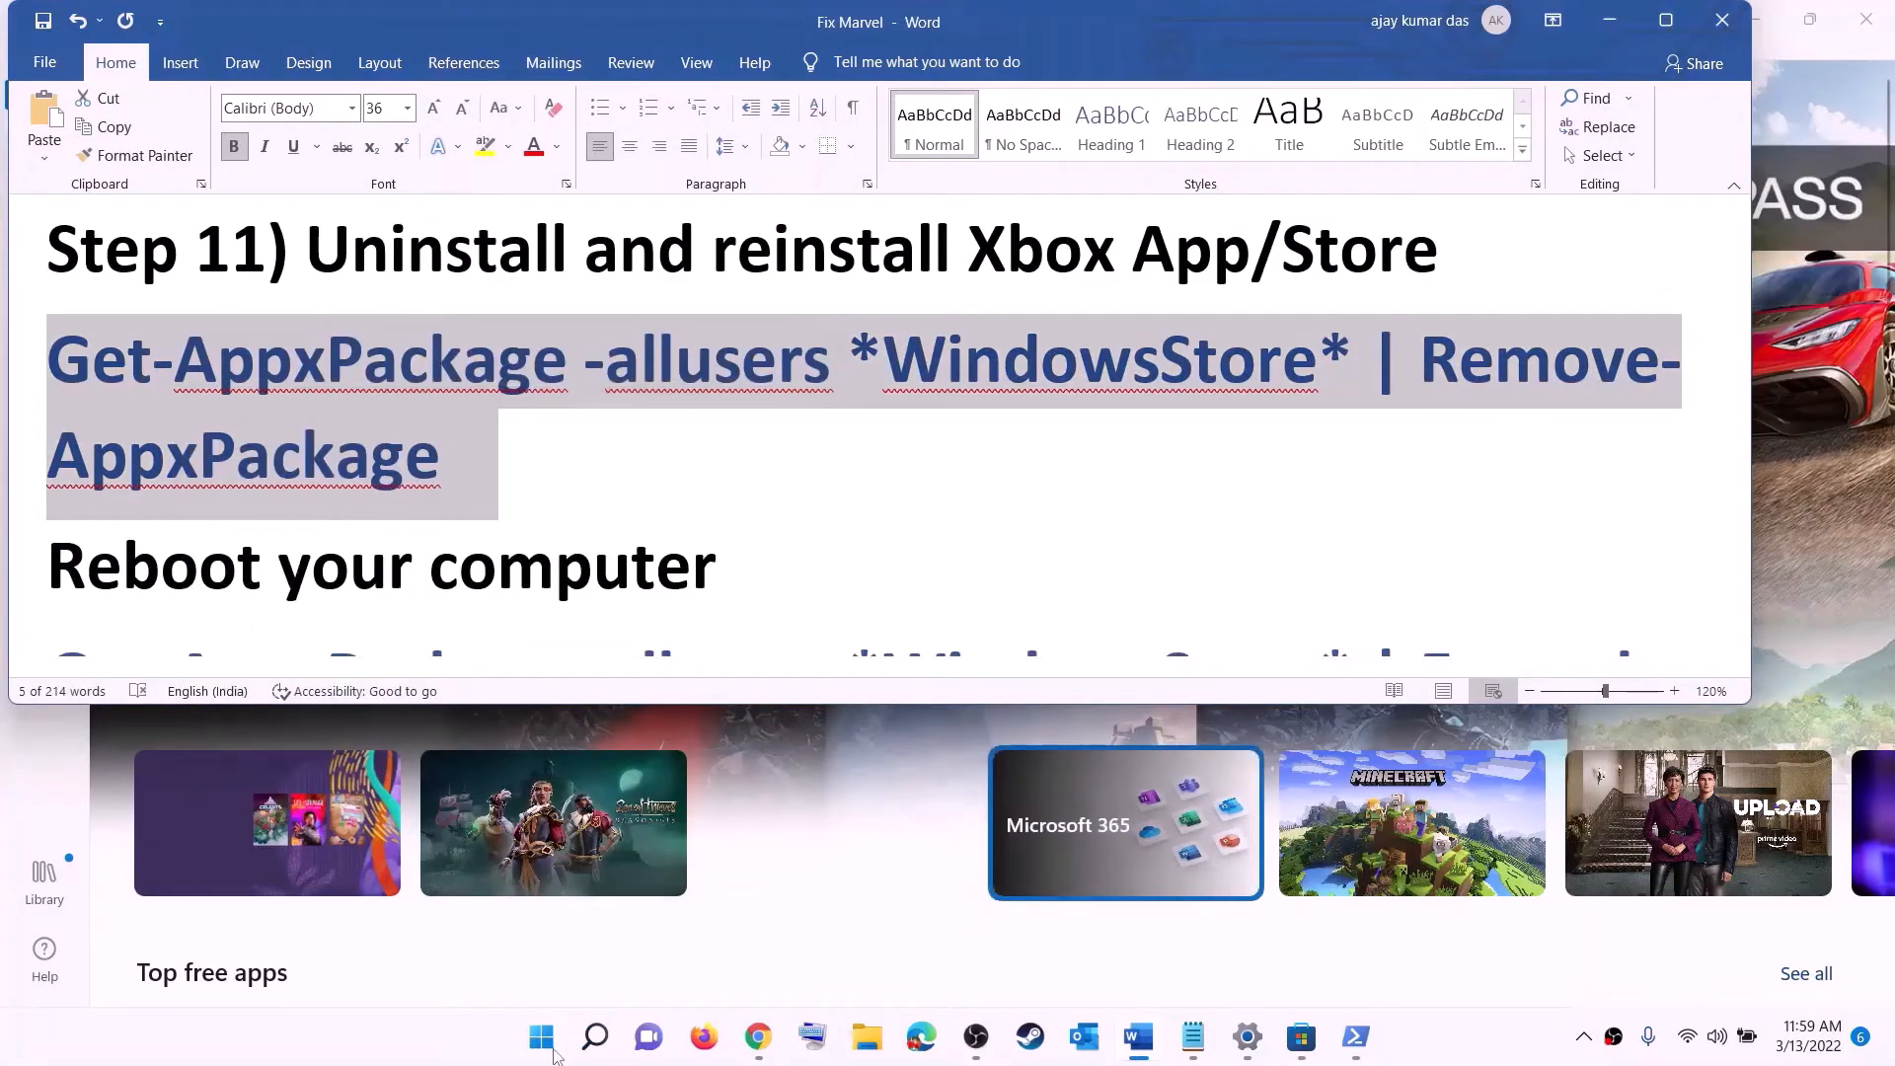
- Launch Windows PowerShell as administrator and paste the Remove-AppxPackage command to run it
left_click(543, 1062)
type("powe")
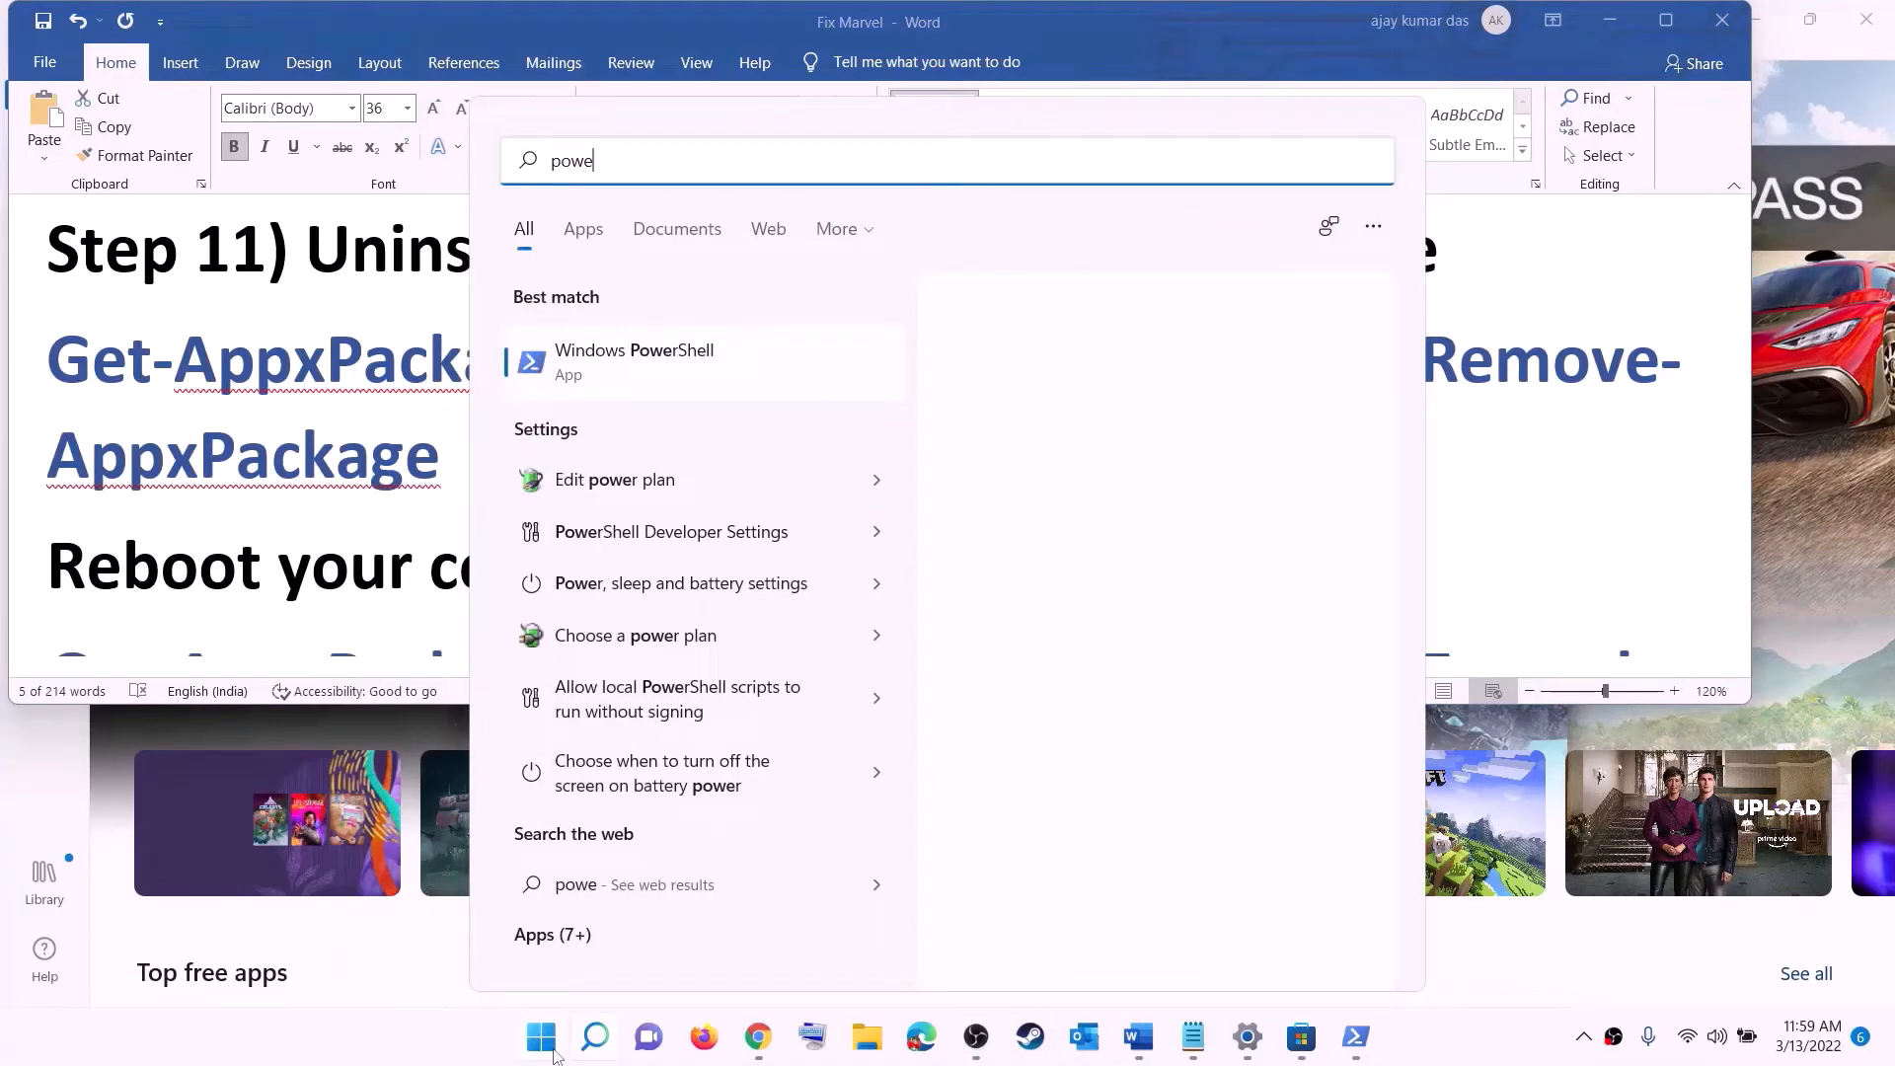
type("rshel")
right_click(641, 367)
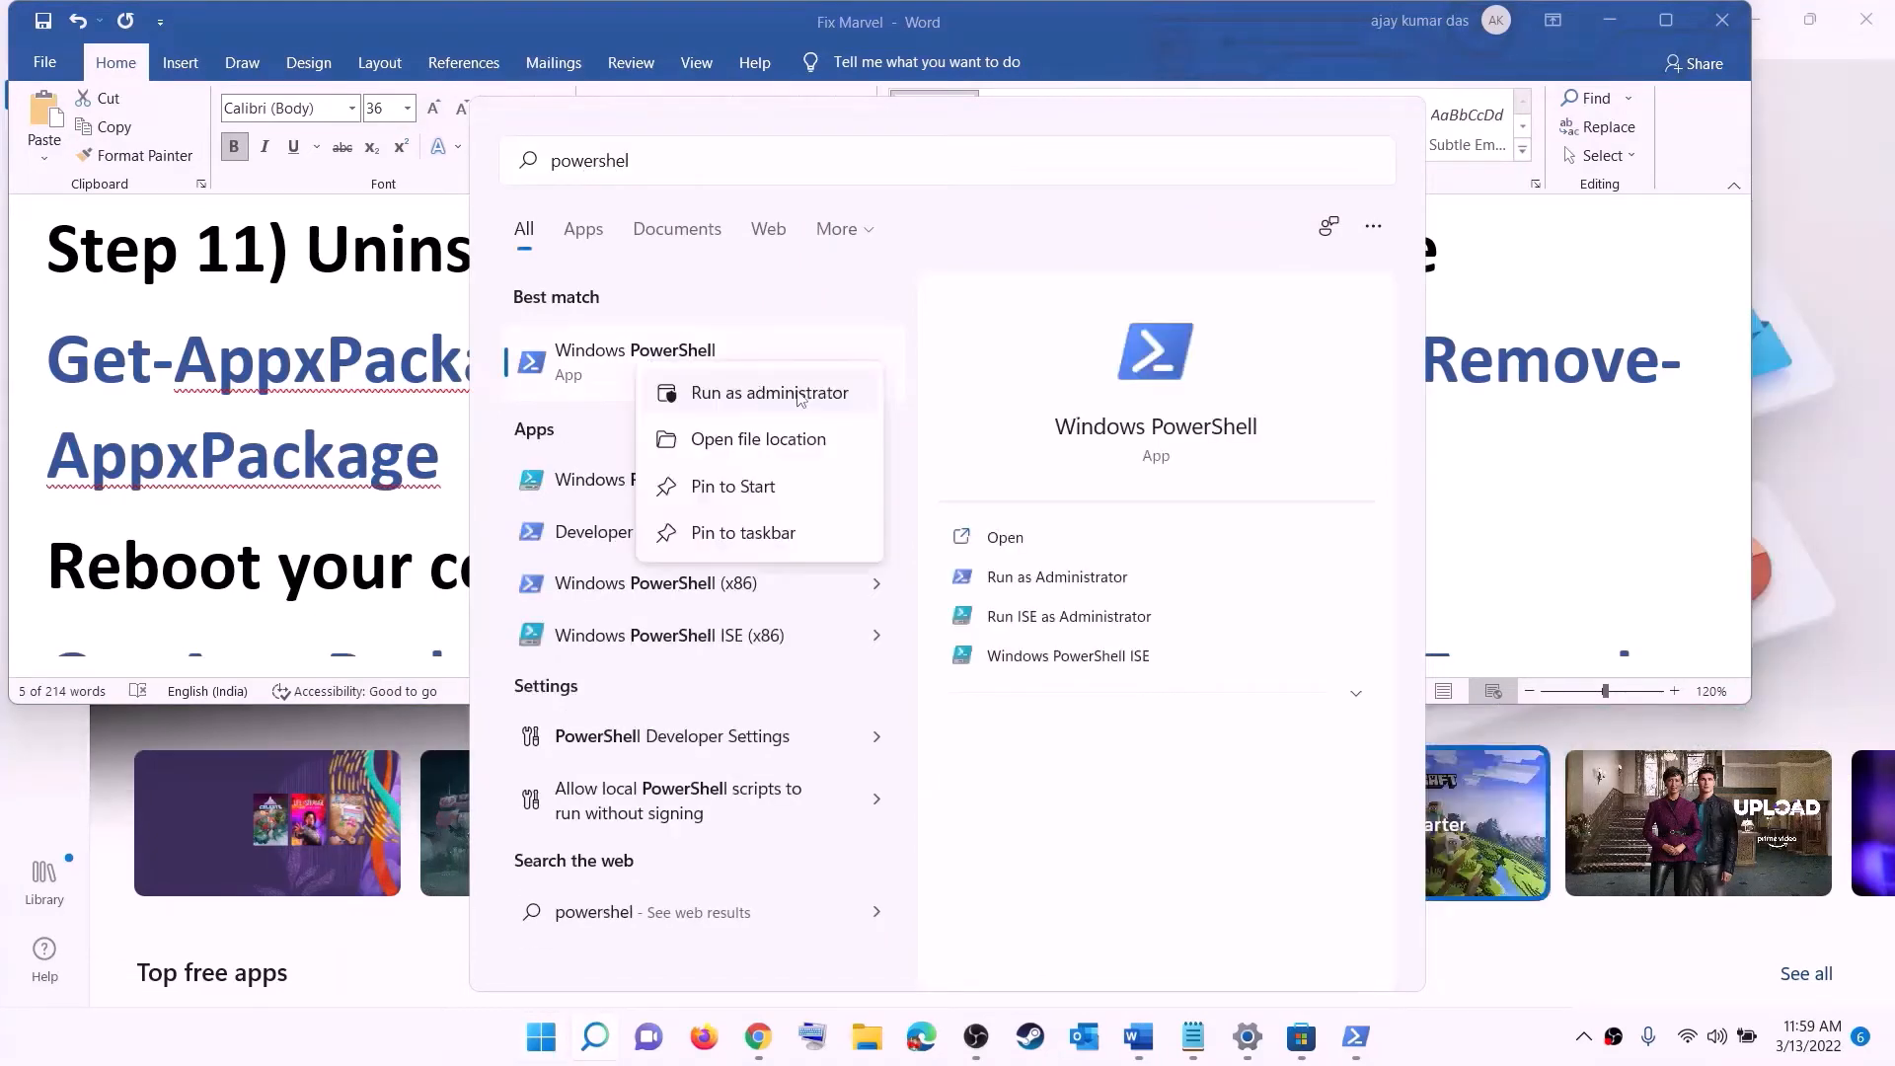
key("Escape")
key("ctrl+shift+Return")
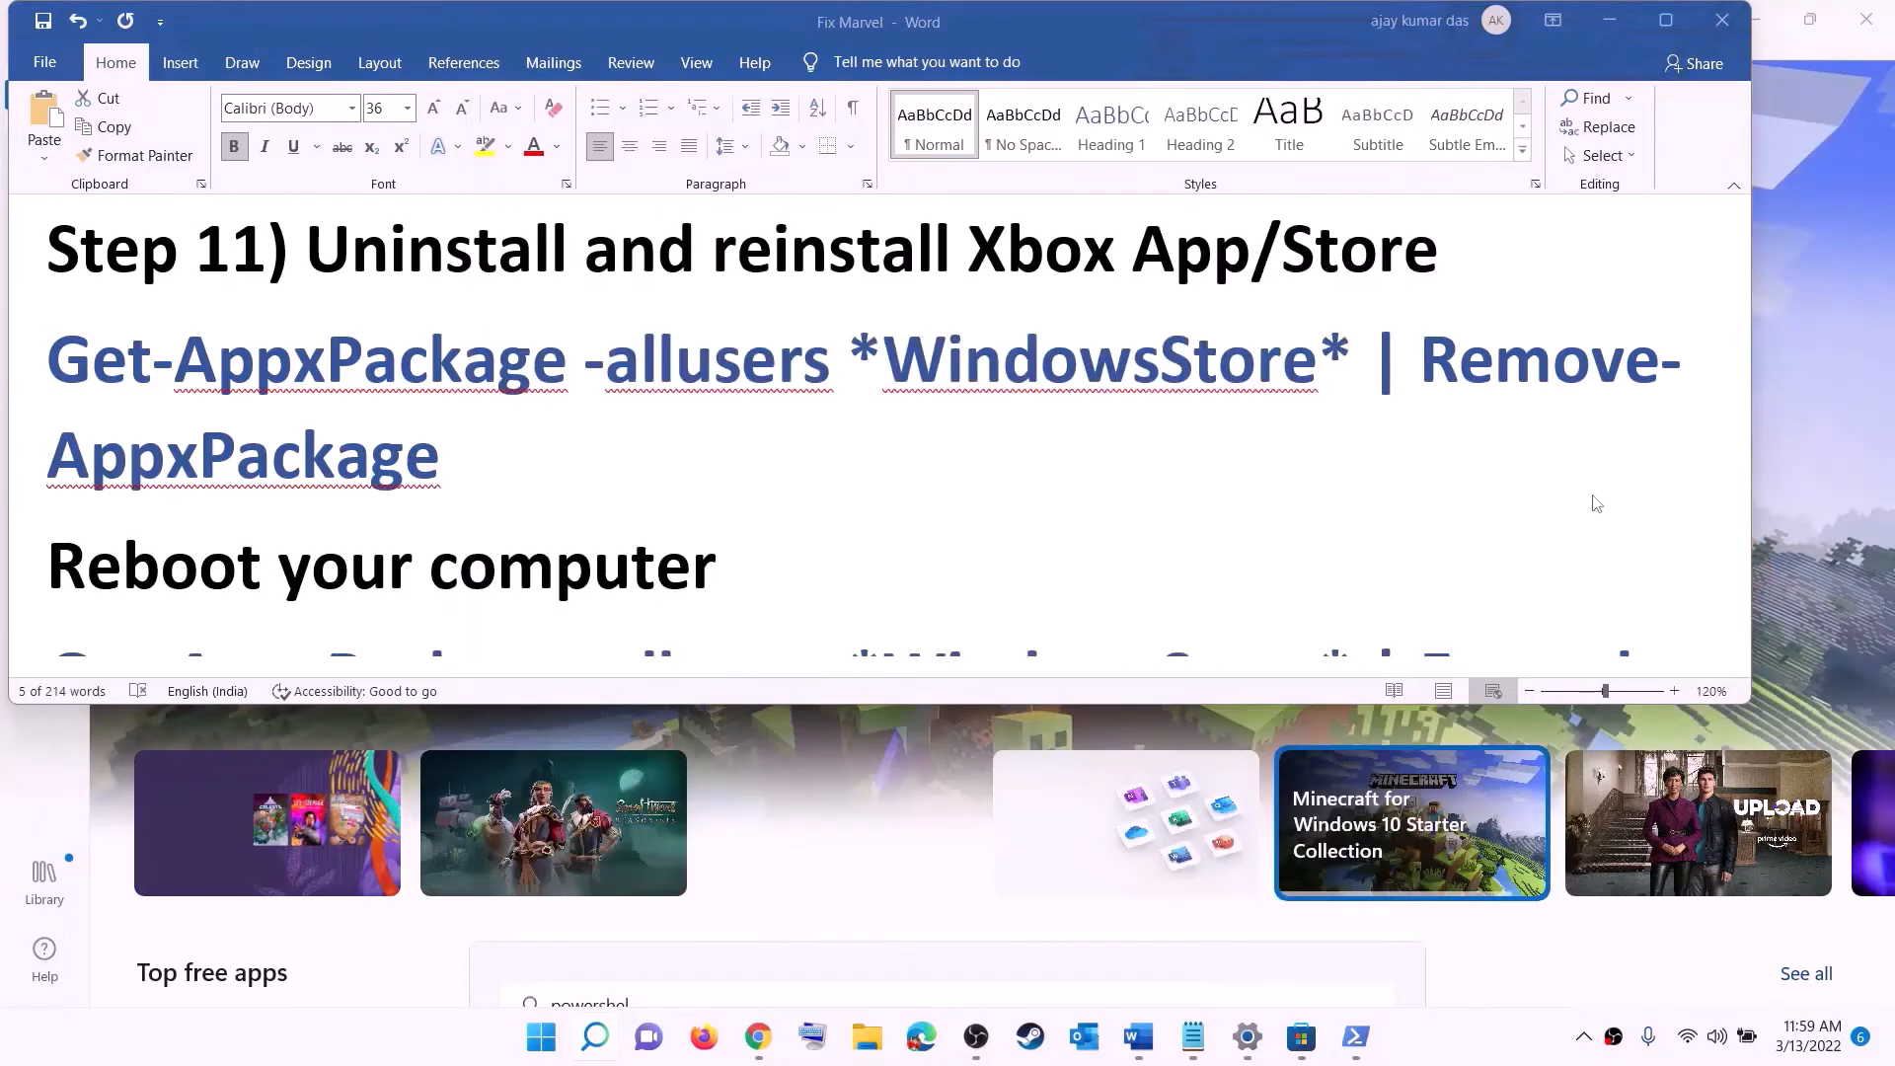
left_click(808, 716)
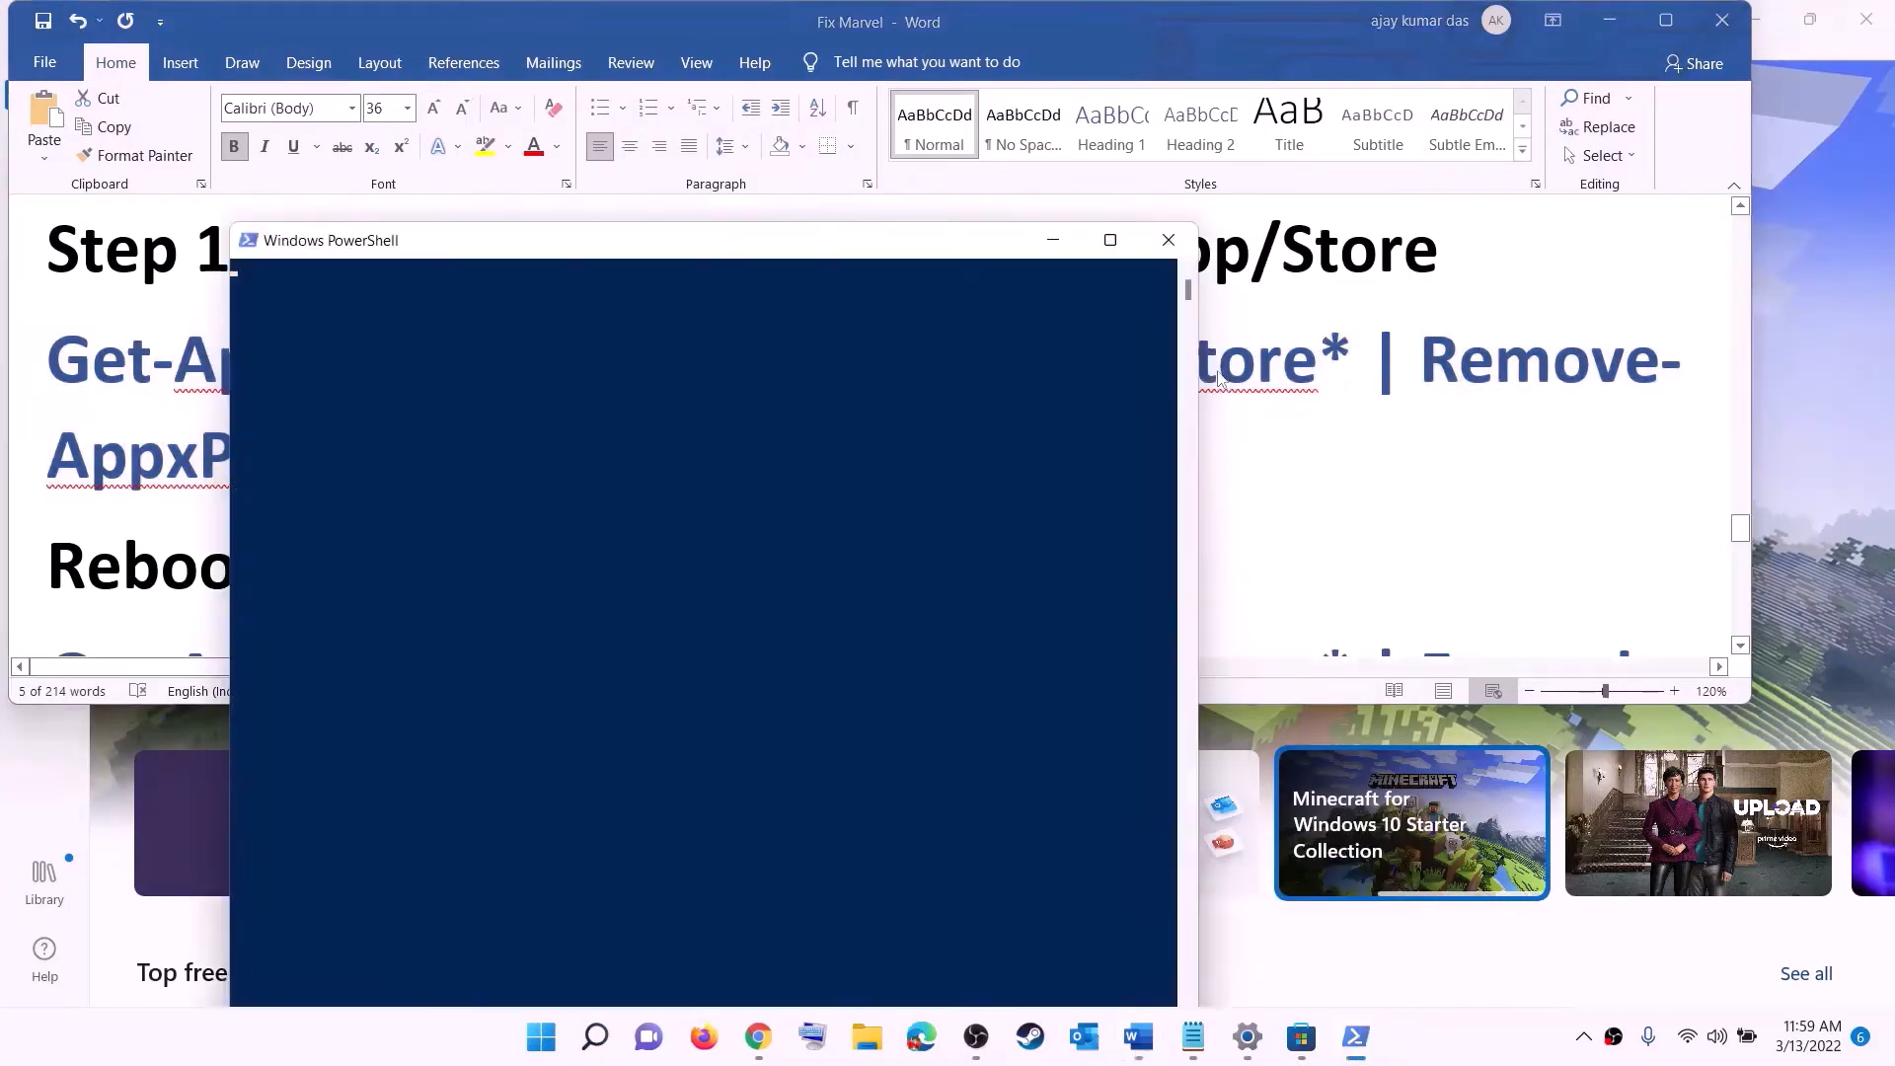
right_click(591, 365)
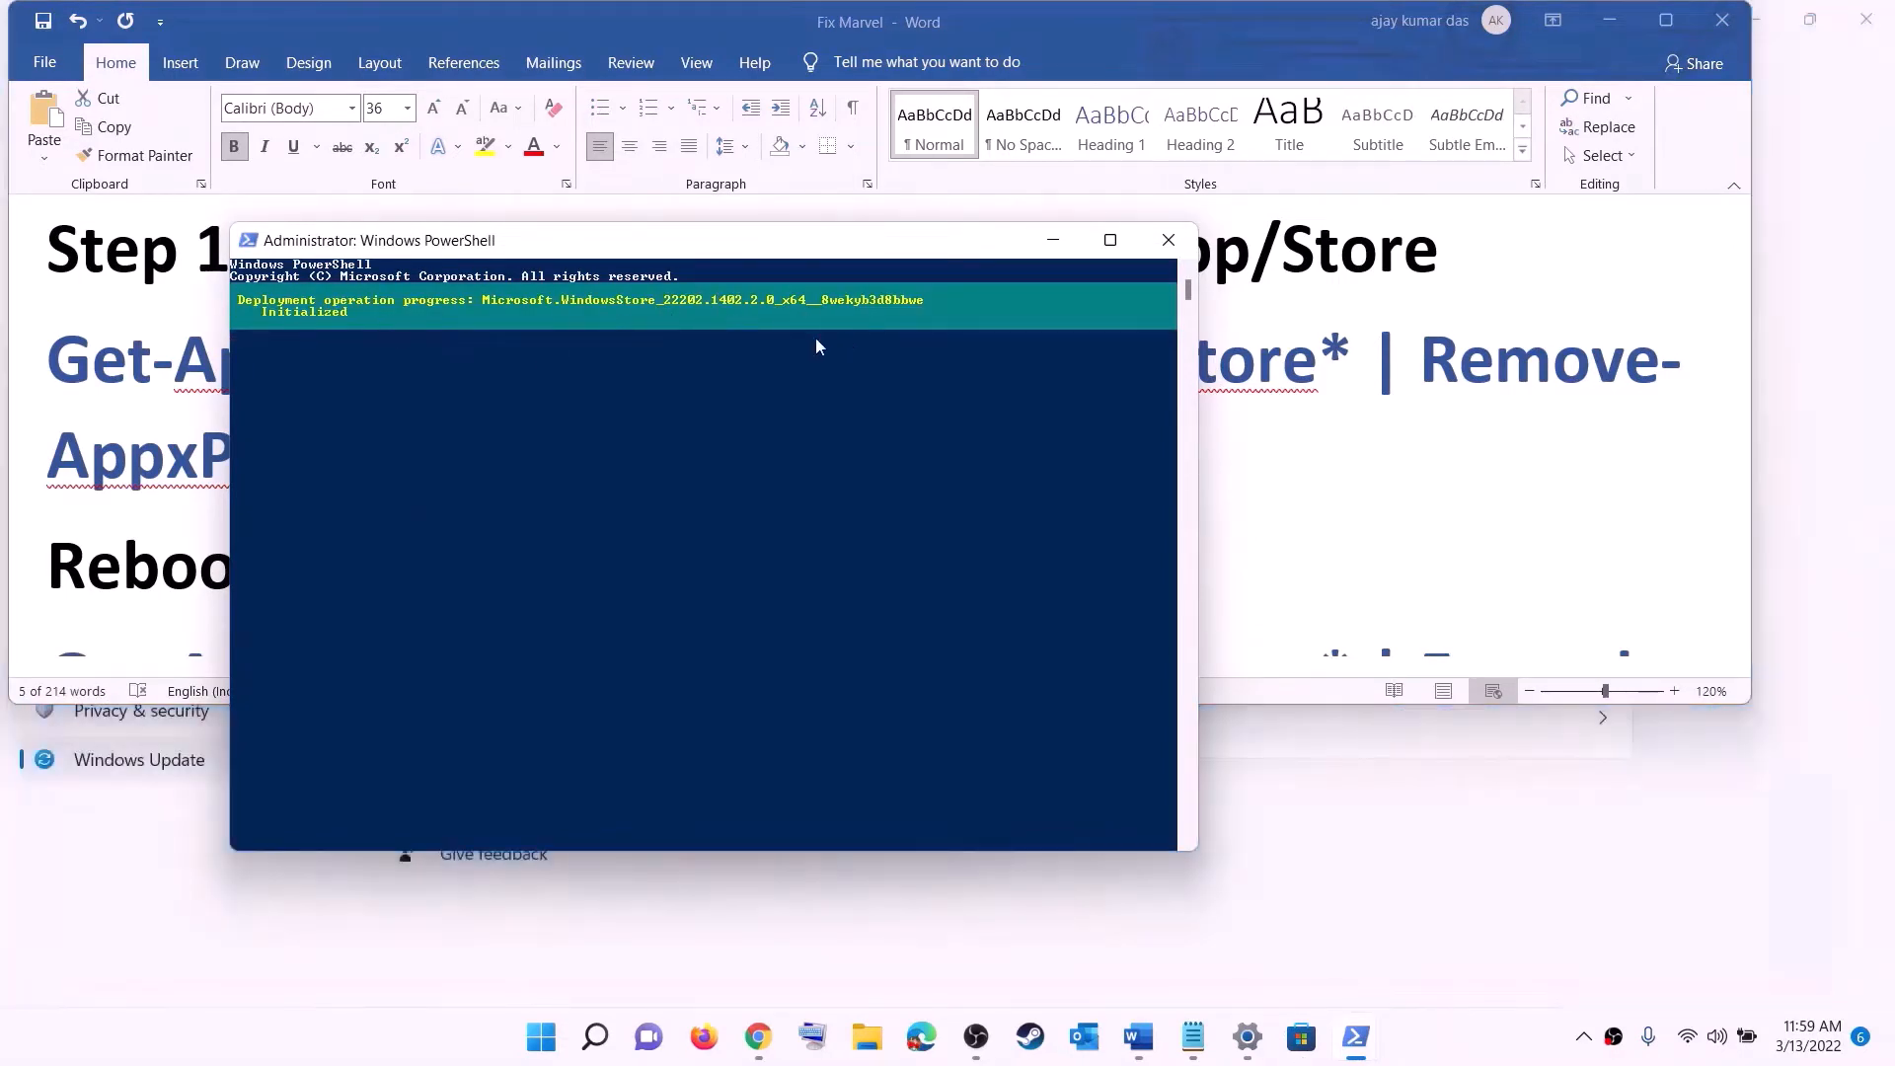
left_click(109, 494)
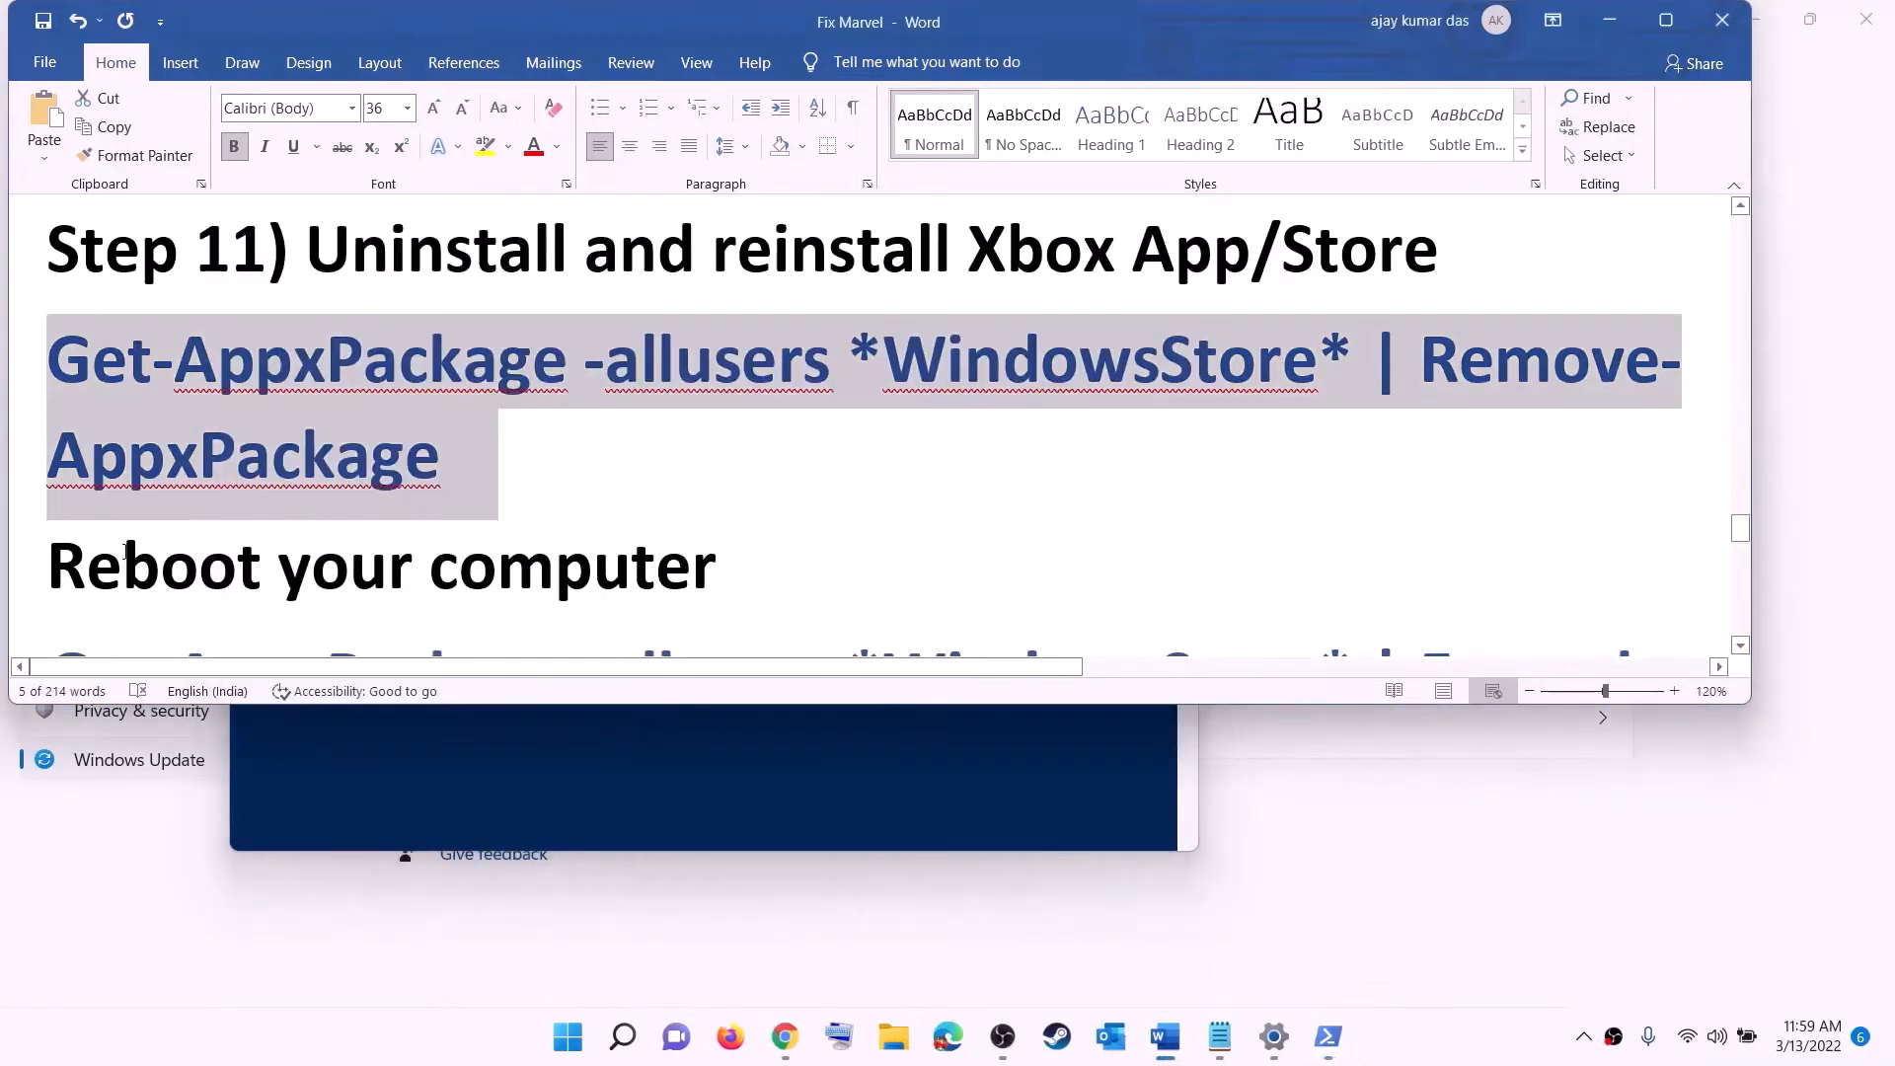
double_click(126, 550)
left_click(568, 1037)
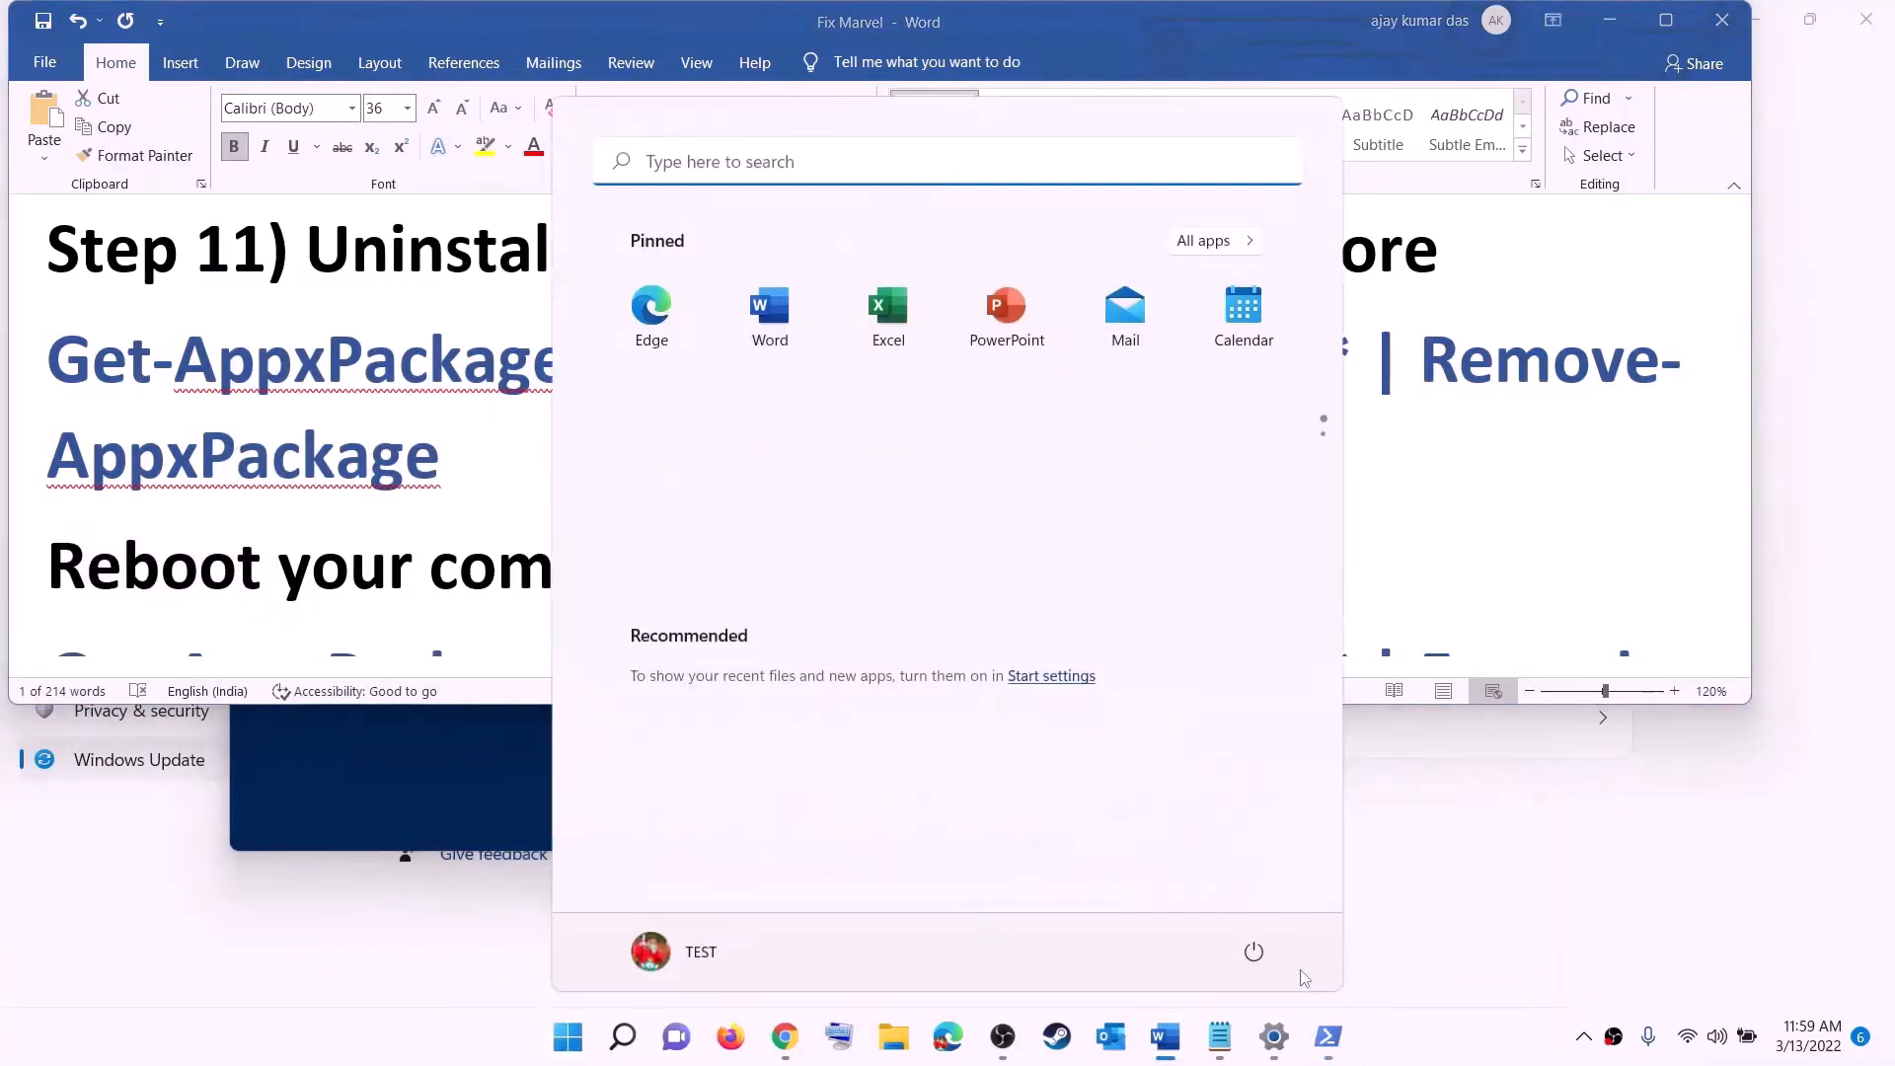
left_click(1255, 953)
left_click(387, 449)
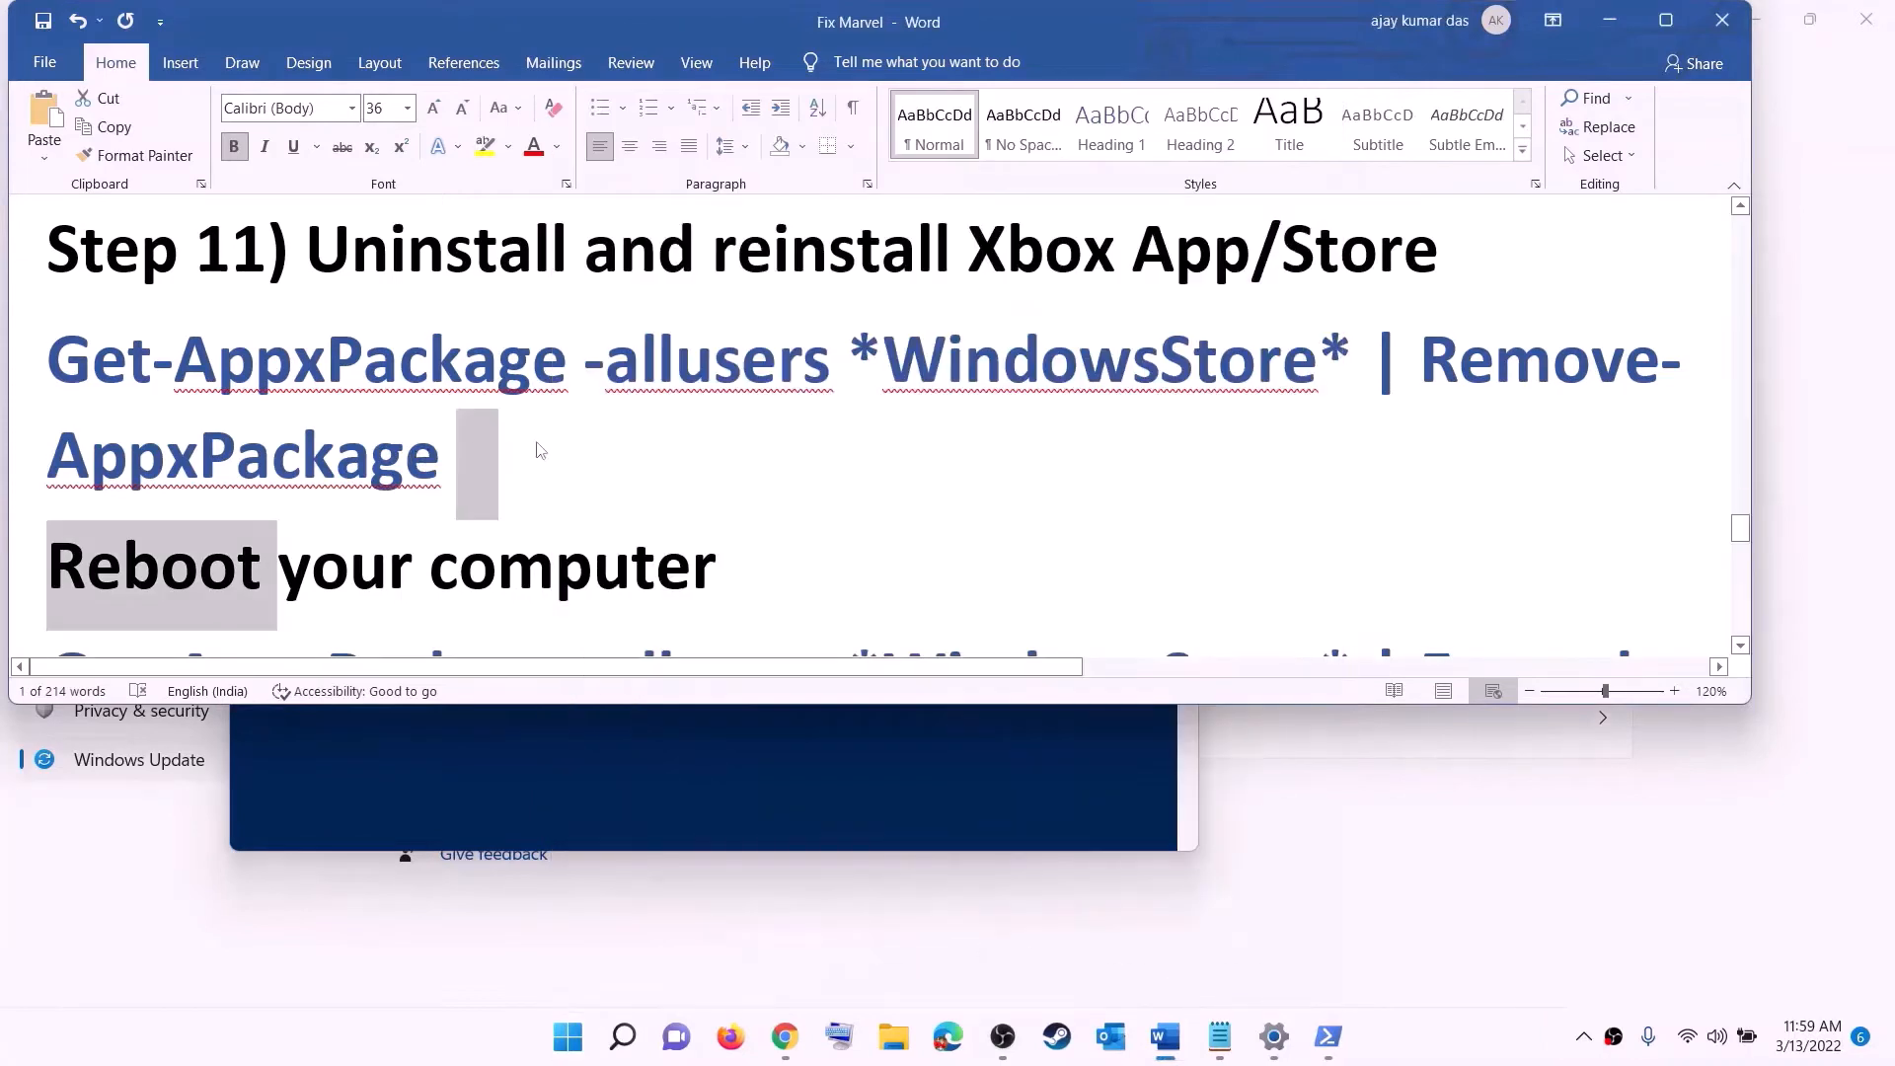
- Copy the Add-AppxPackage re-register command listed under 'Reboot your computer' in the document
scroll(541, 450, "down", 3)
left_click_drag(1572, 512, 48, 321)
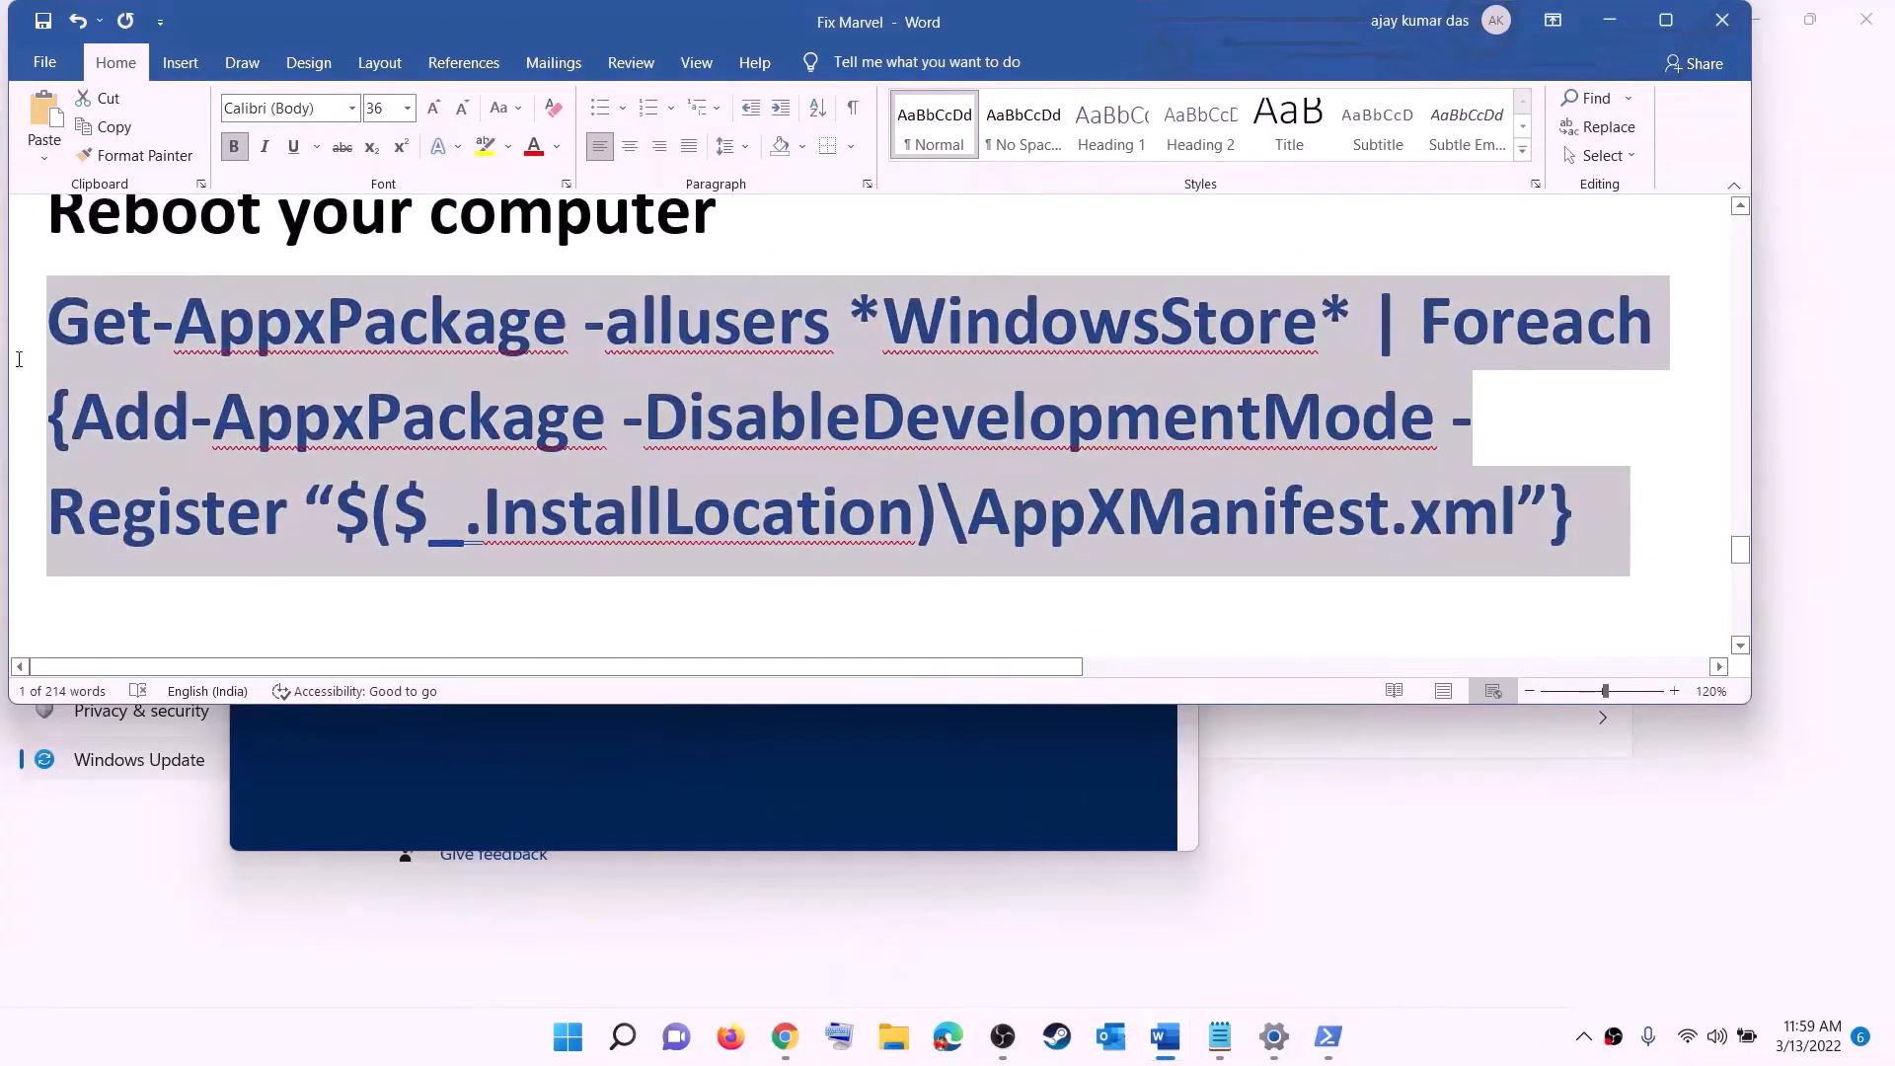
right_click(322, 382)
left_click(356, 427)
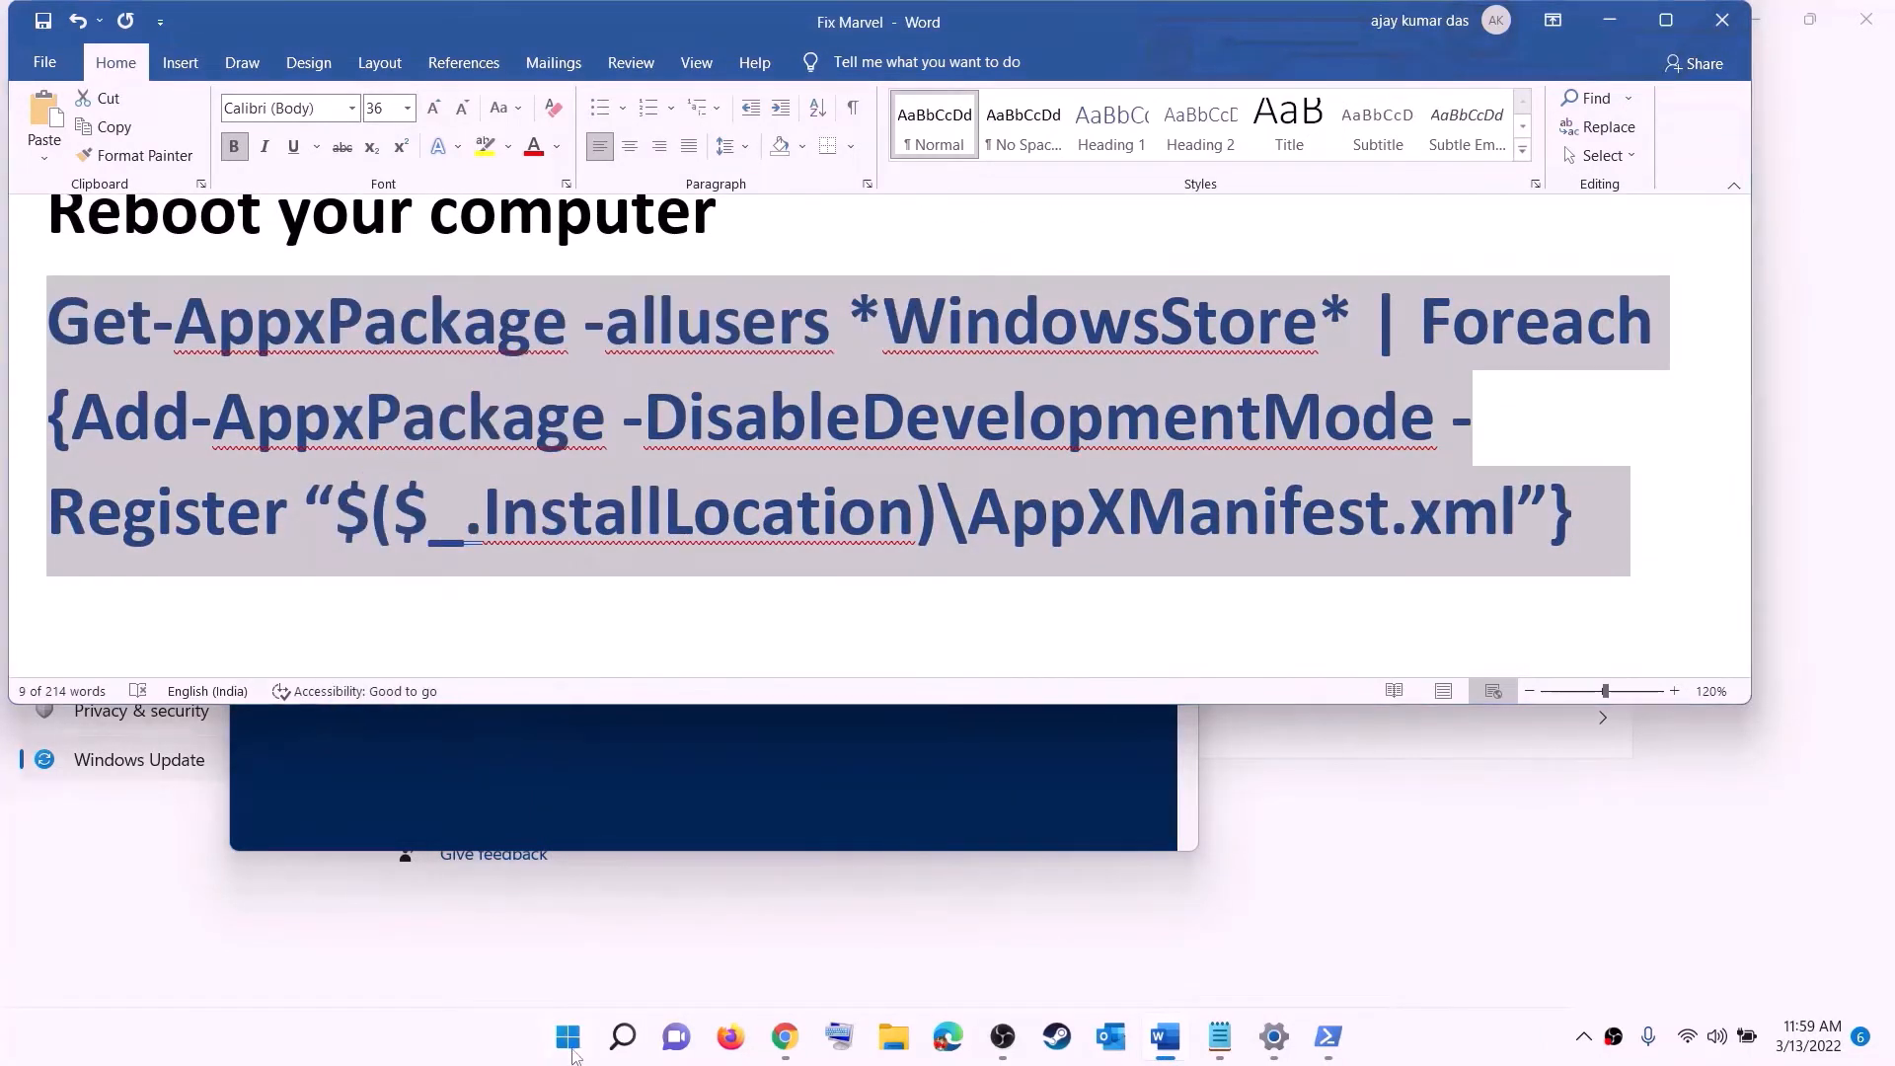
- Open an administrator PowerShell window and run the copied Add-AppxPackage re-register command
left_click(573, 1052)
type("powers")
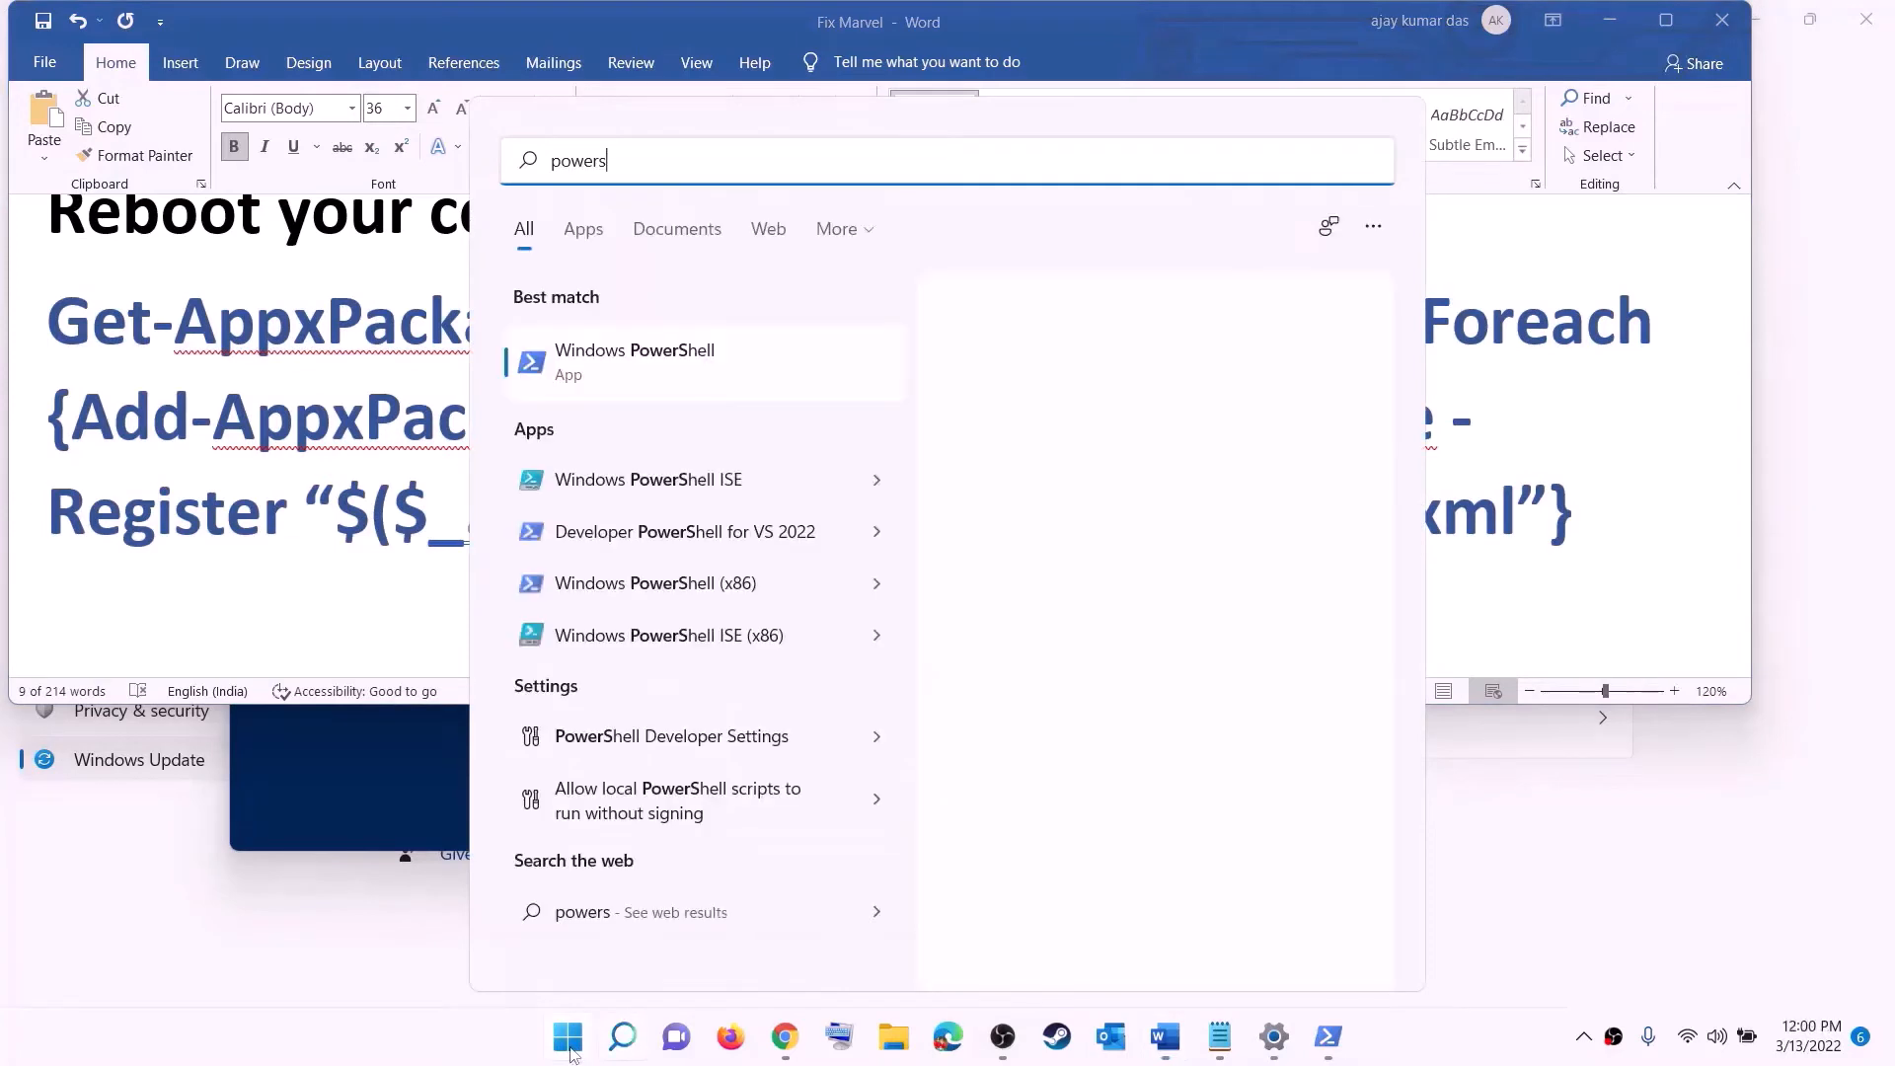
type("hell")
right_click(599, 372)
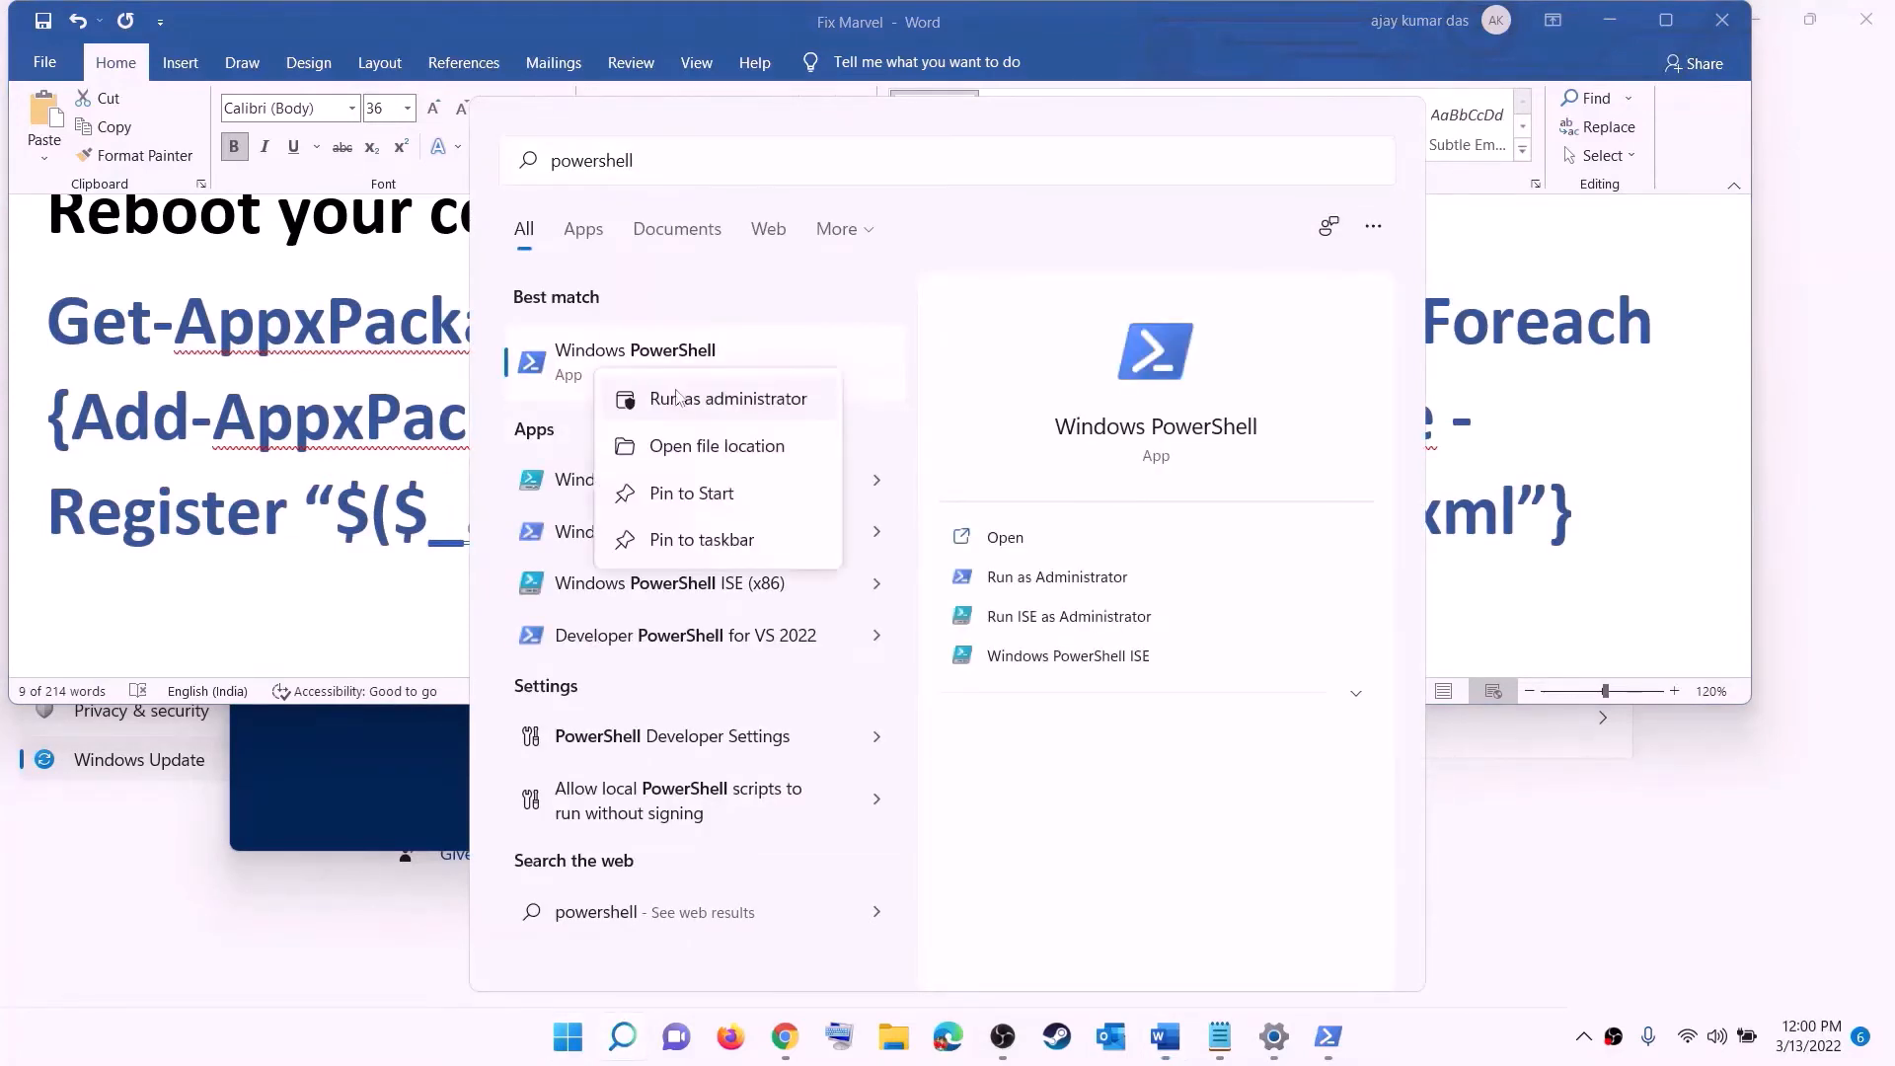
left_click(777, 400)
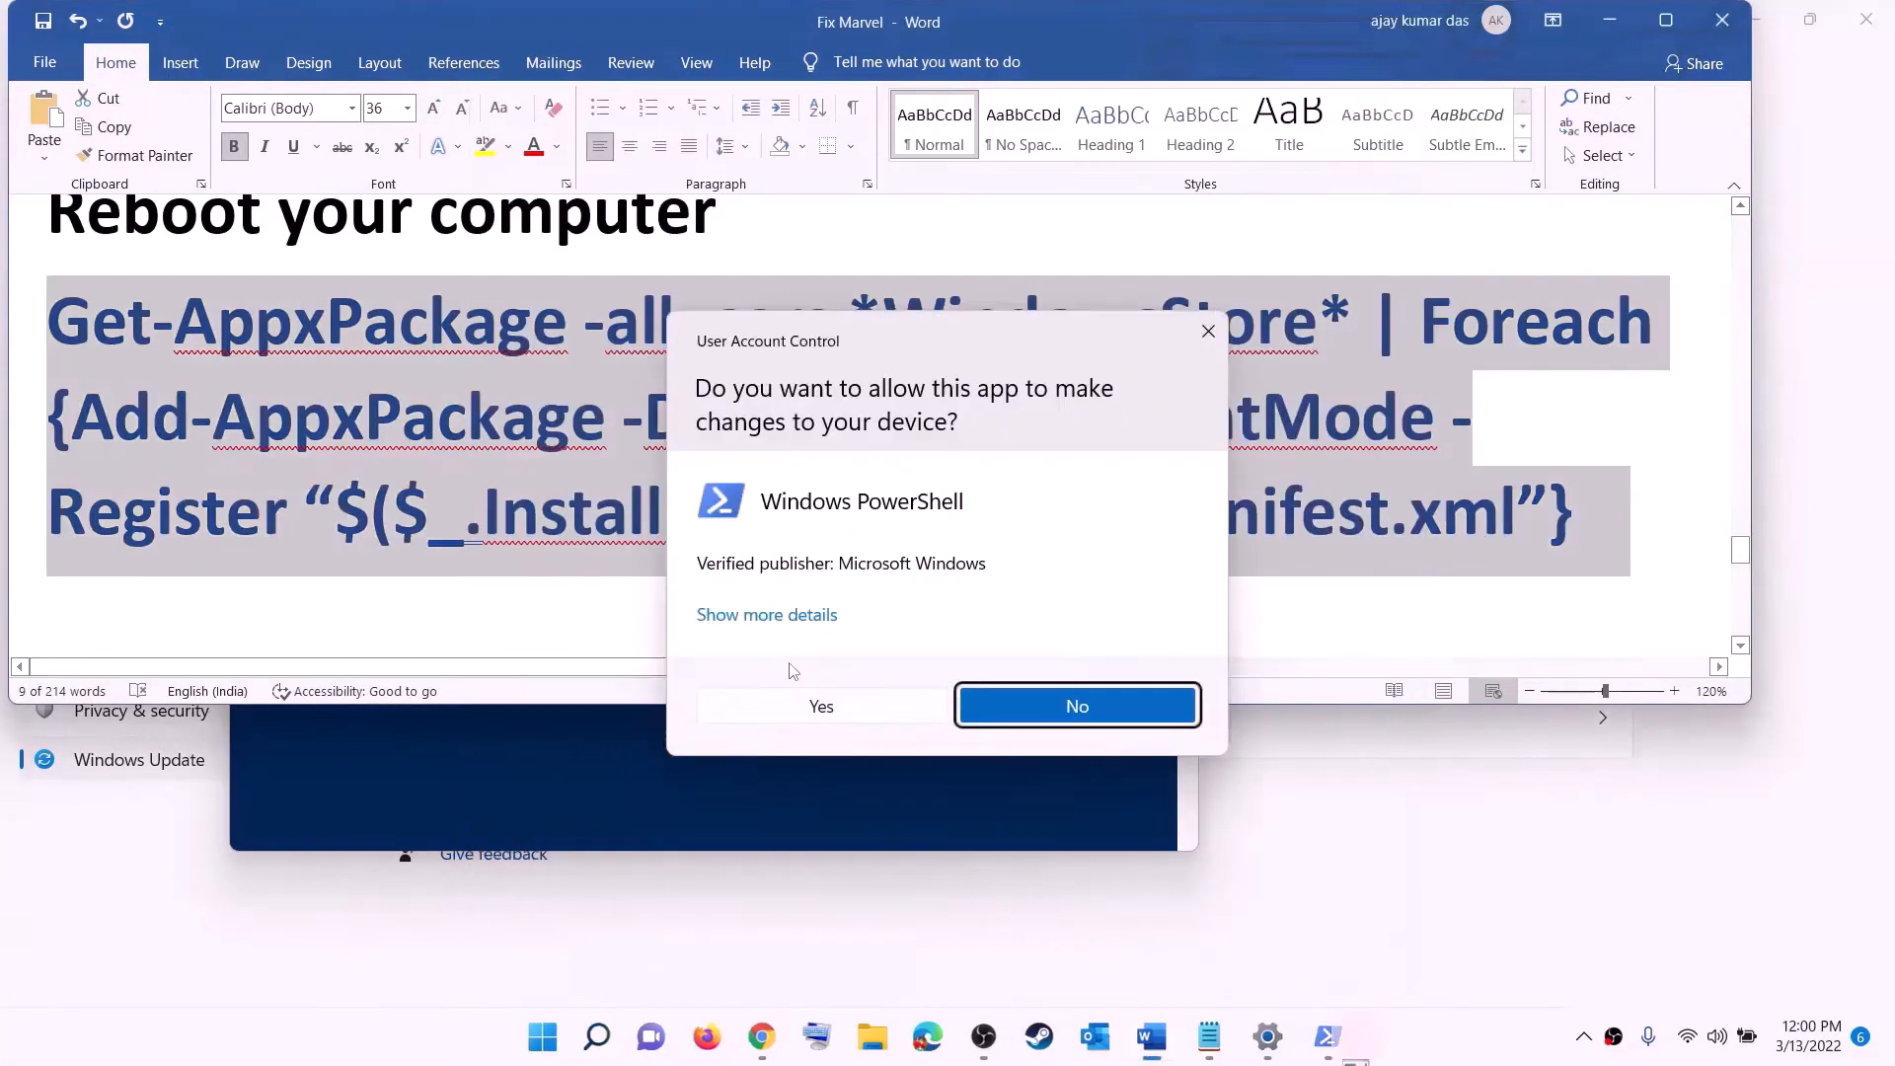
left_click(842, 707)
left_click_drag(689, 104, 900, 212)
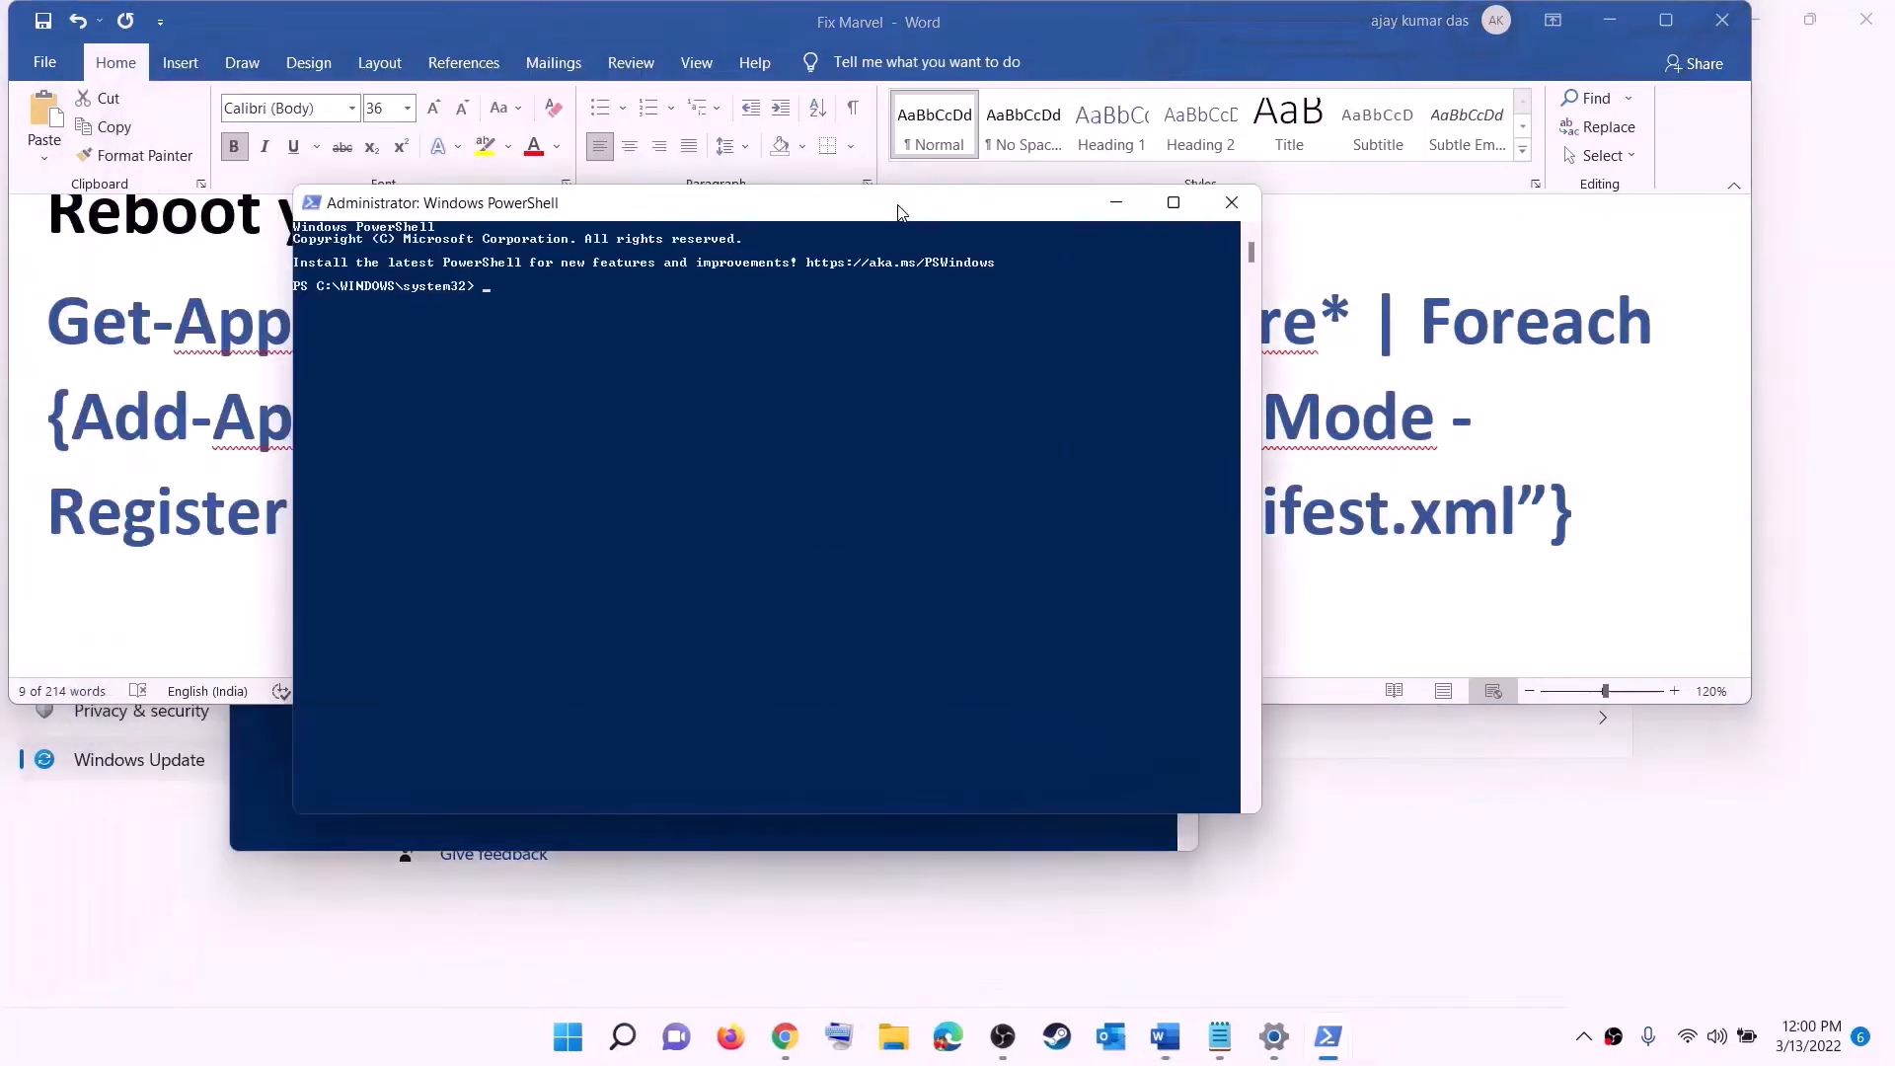
key("ctrl+v")
key("Return")
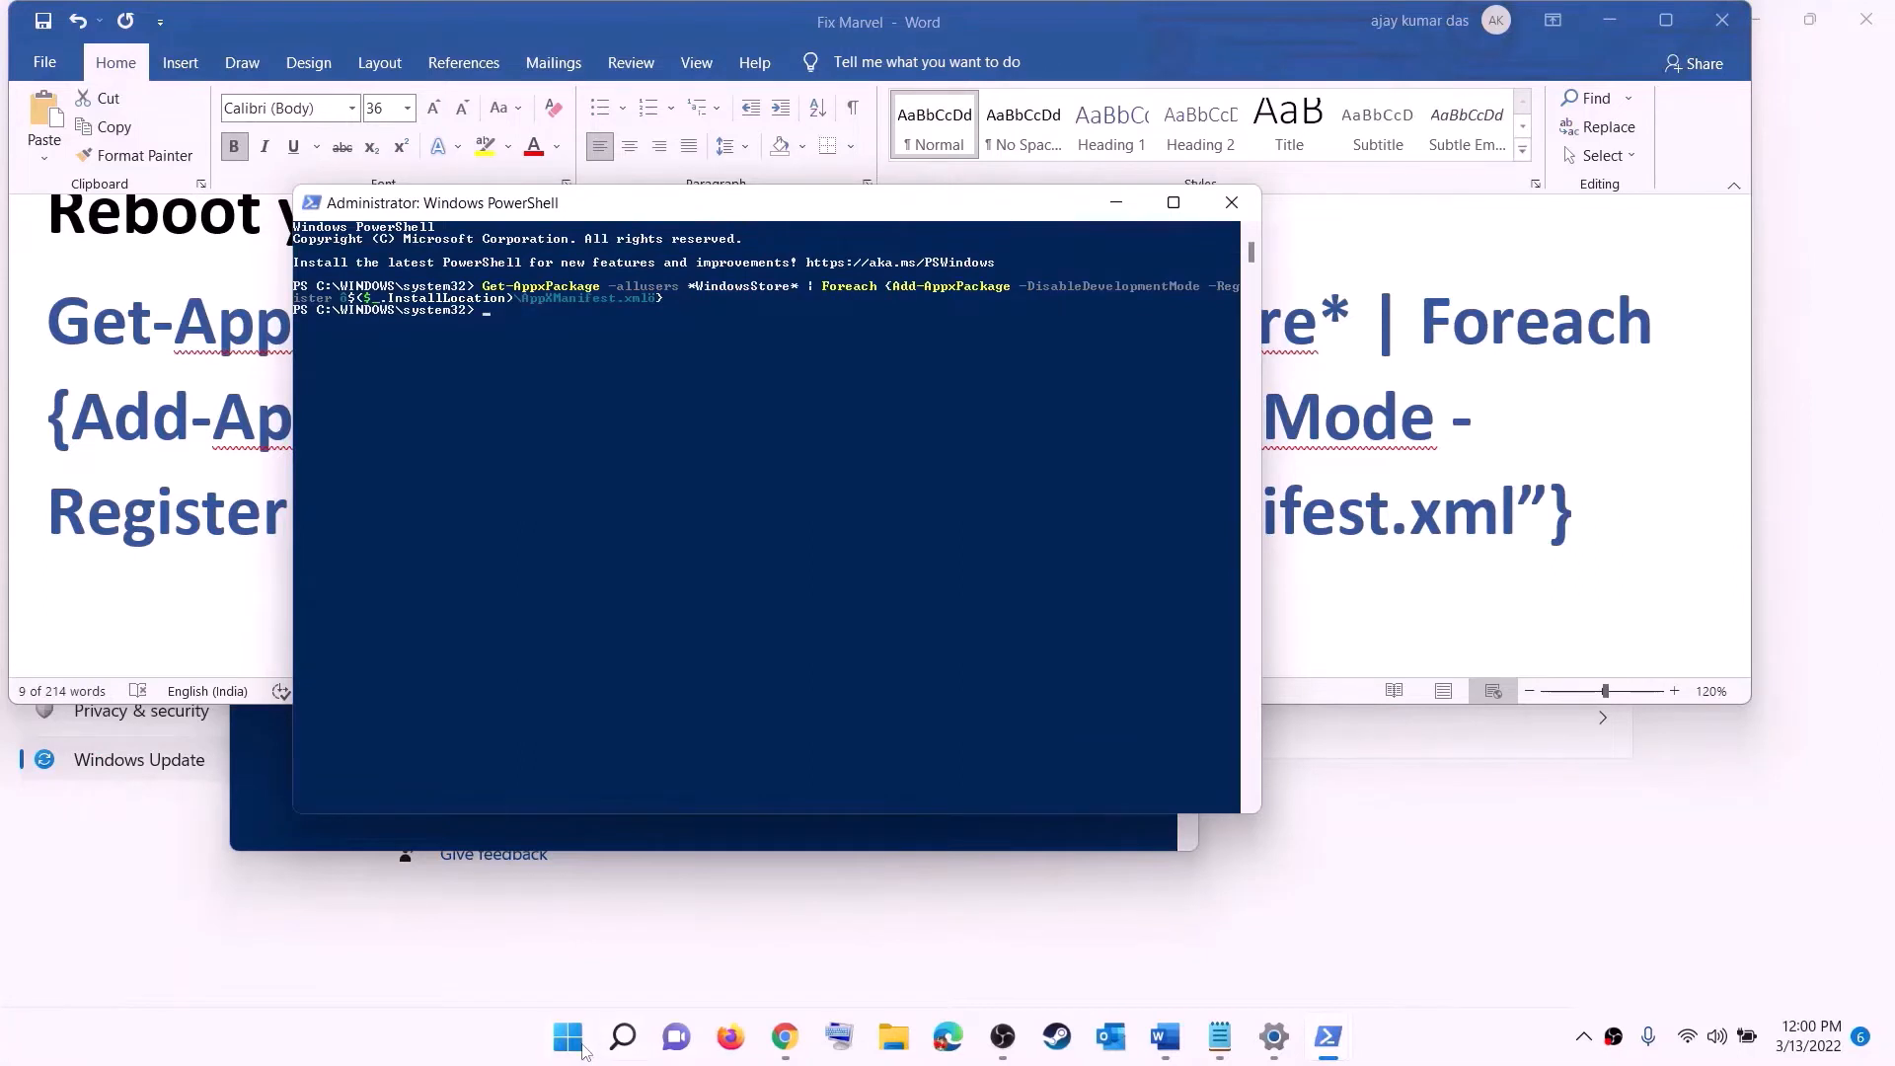
- Open Microsoft Store, maximize it, and search for the Xbox app to open its page
left_click(582, 1049)
type("stor")
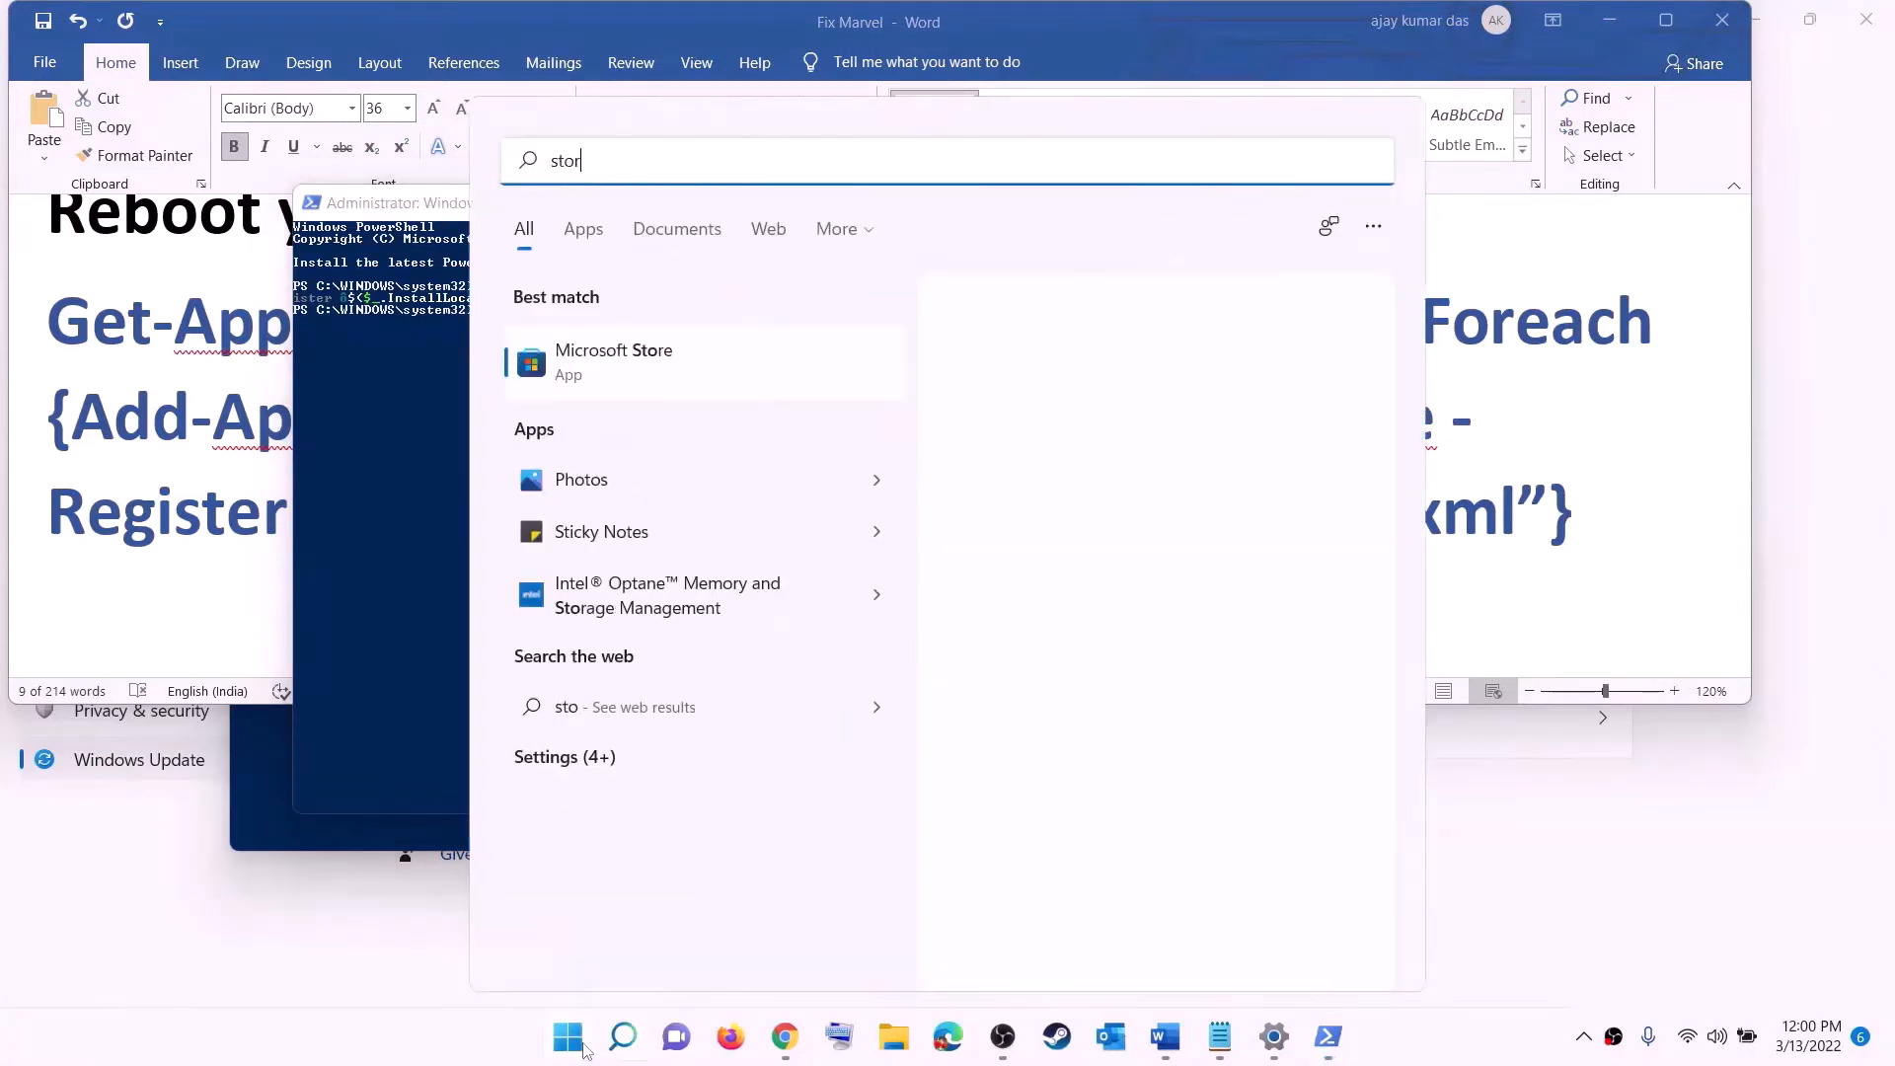
type("e")
left_click(593, 344)
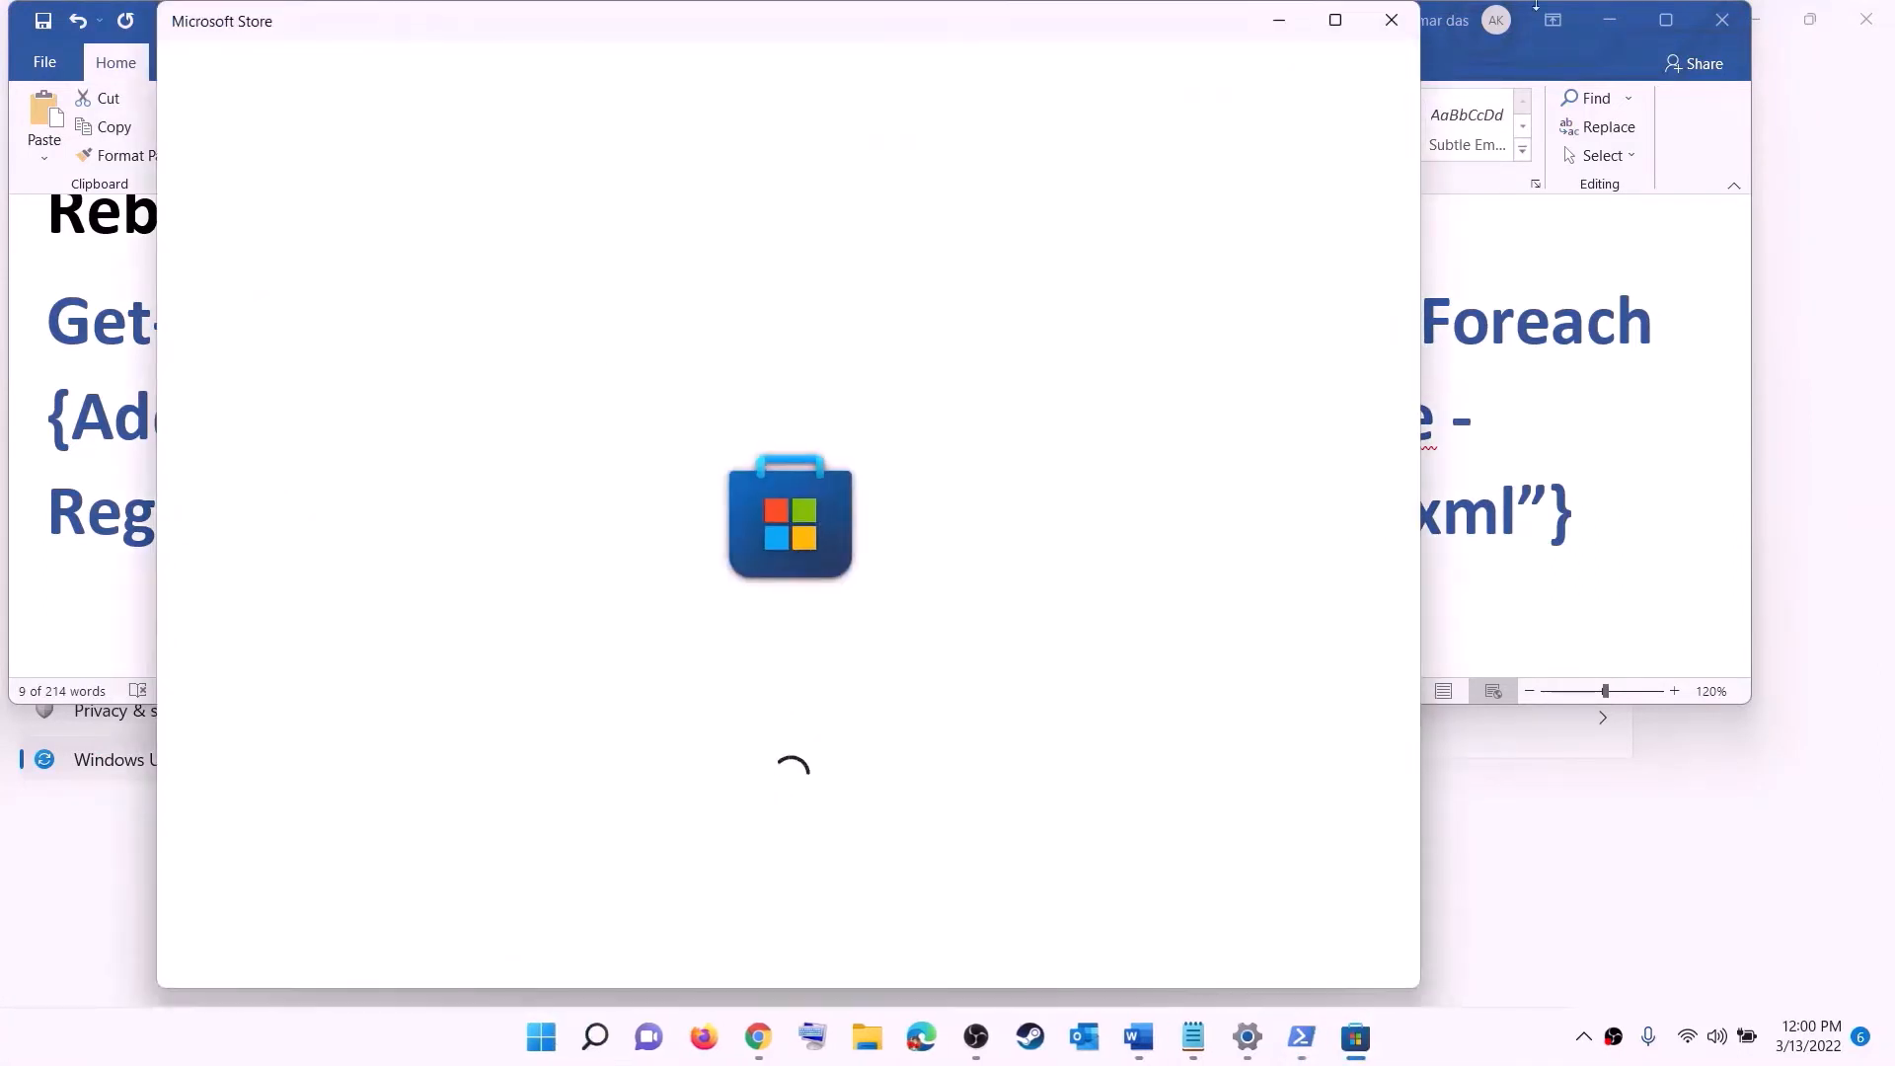
left_click(1335, 20)
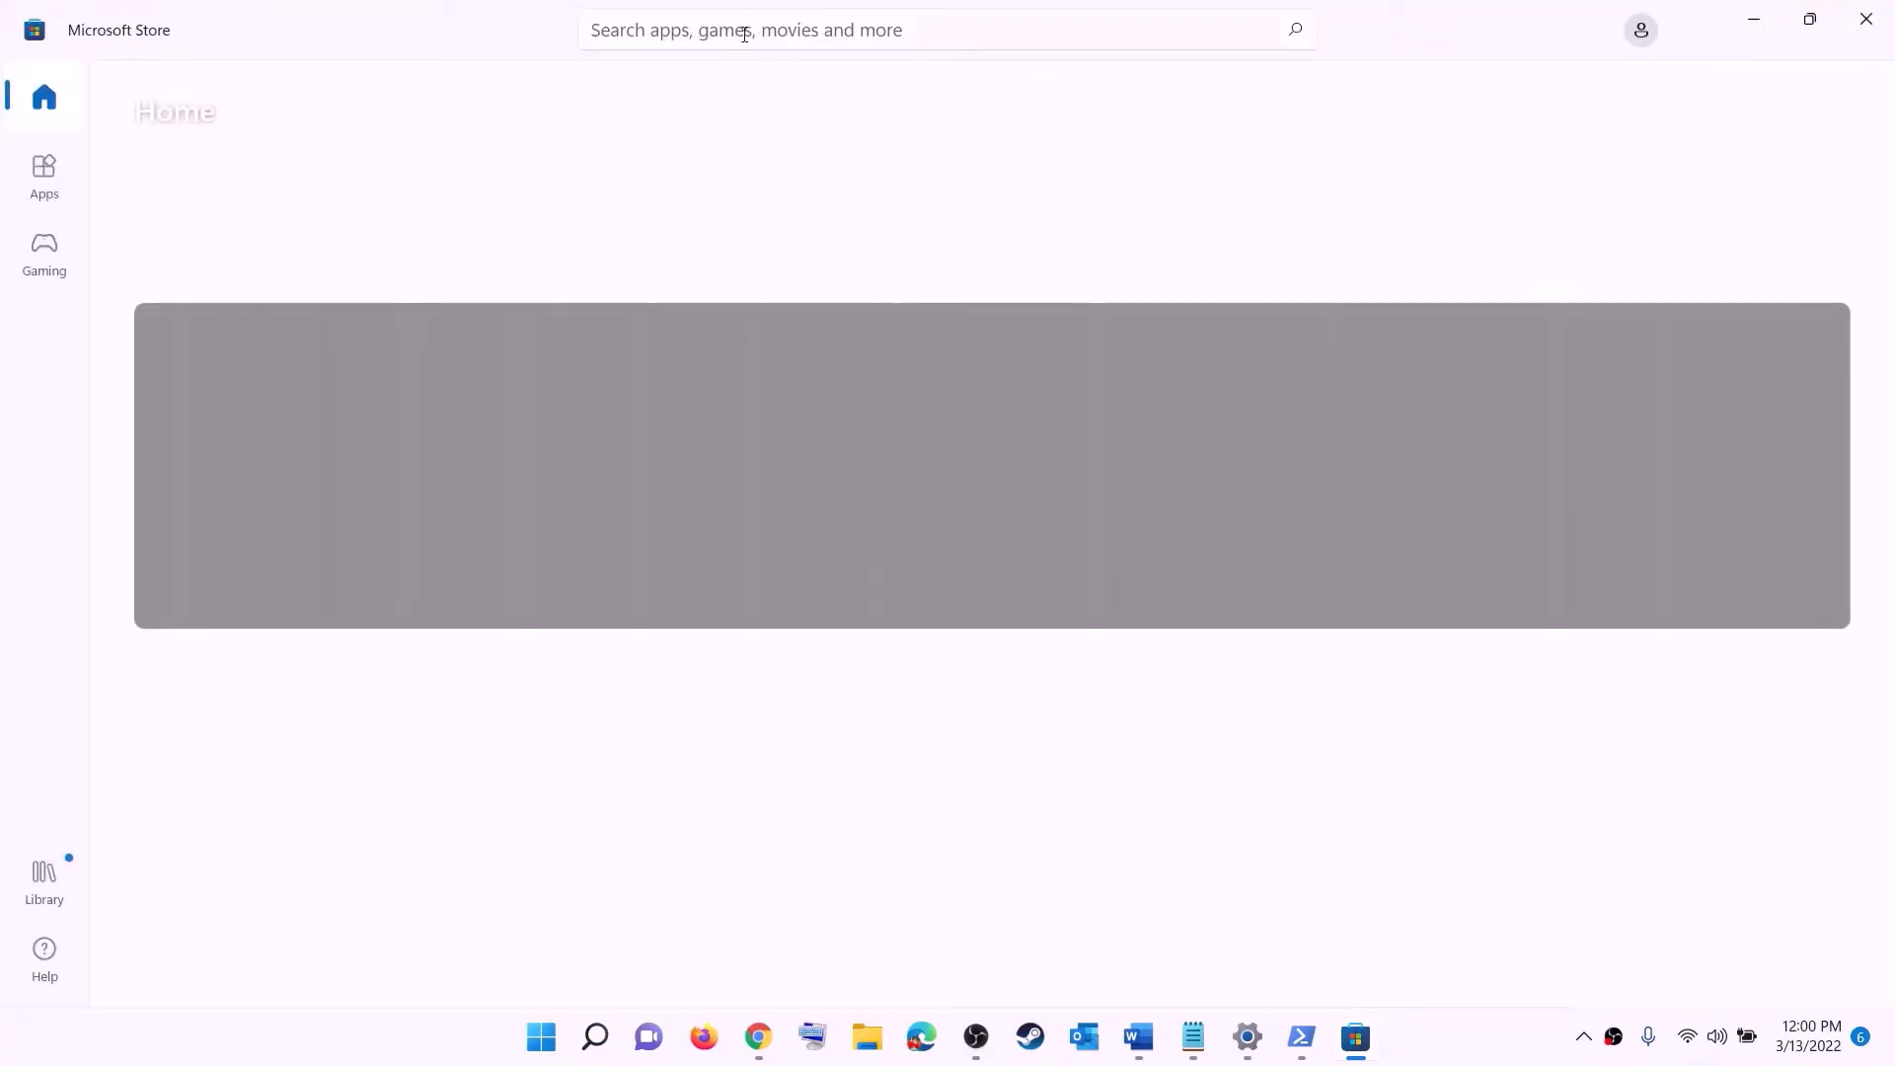
left_click(711, 30)
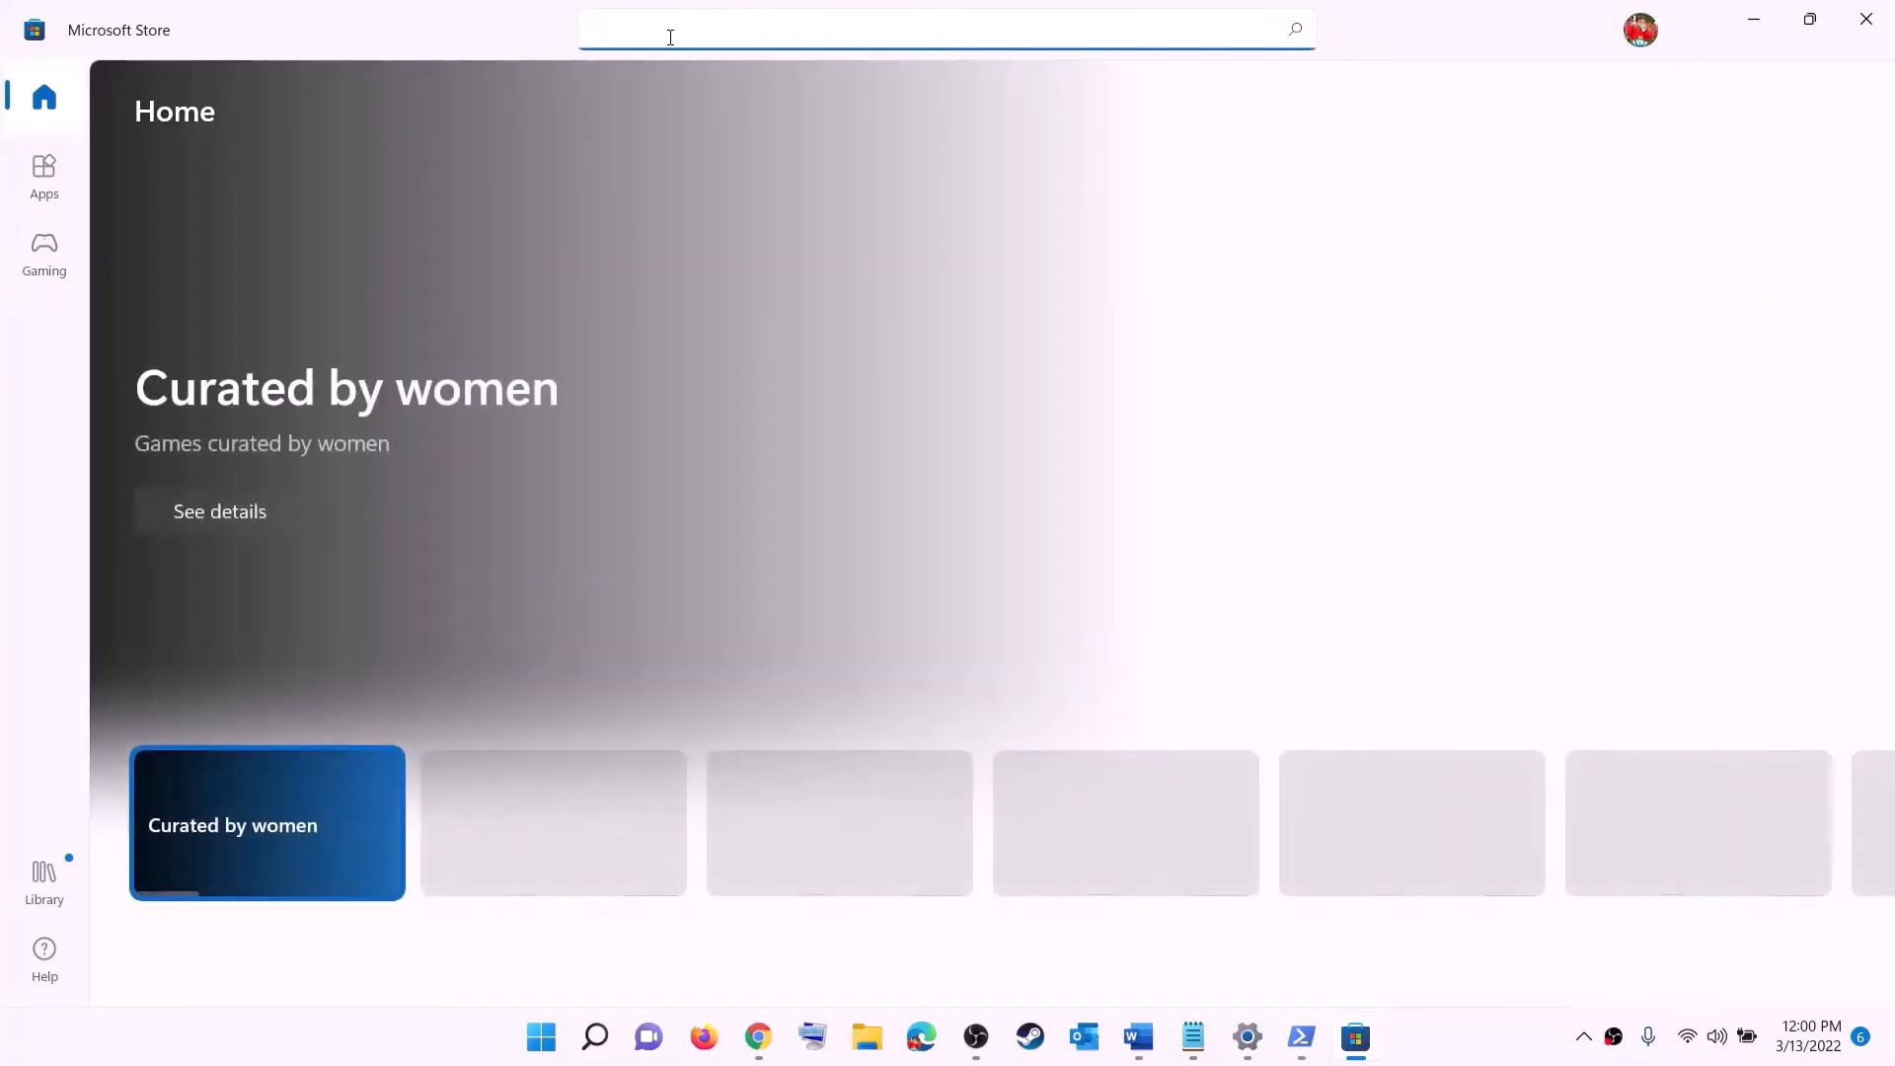
type("xbox")
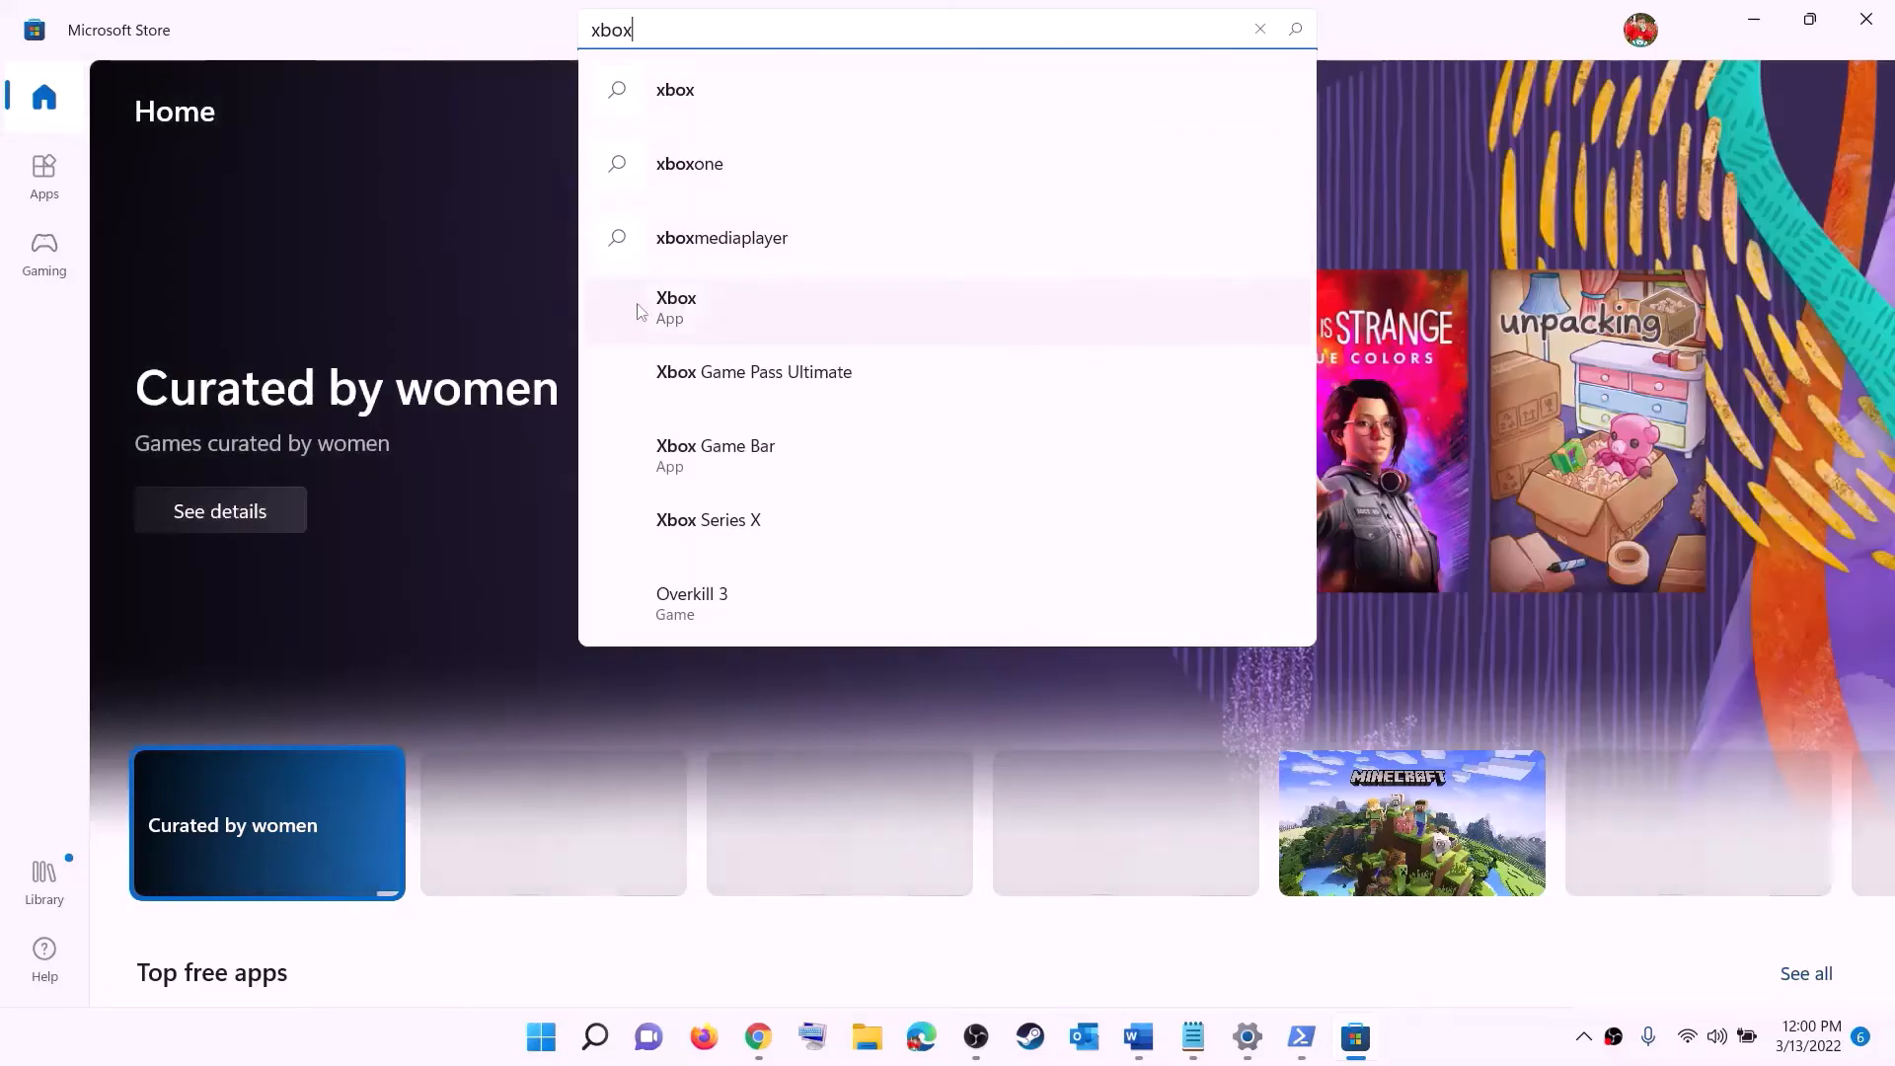
left_click(705, 317)
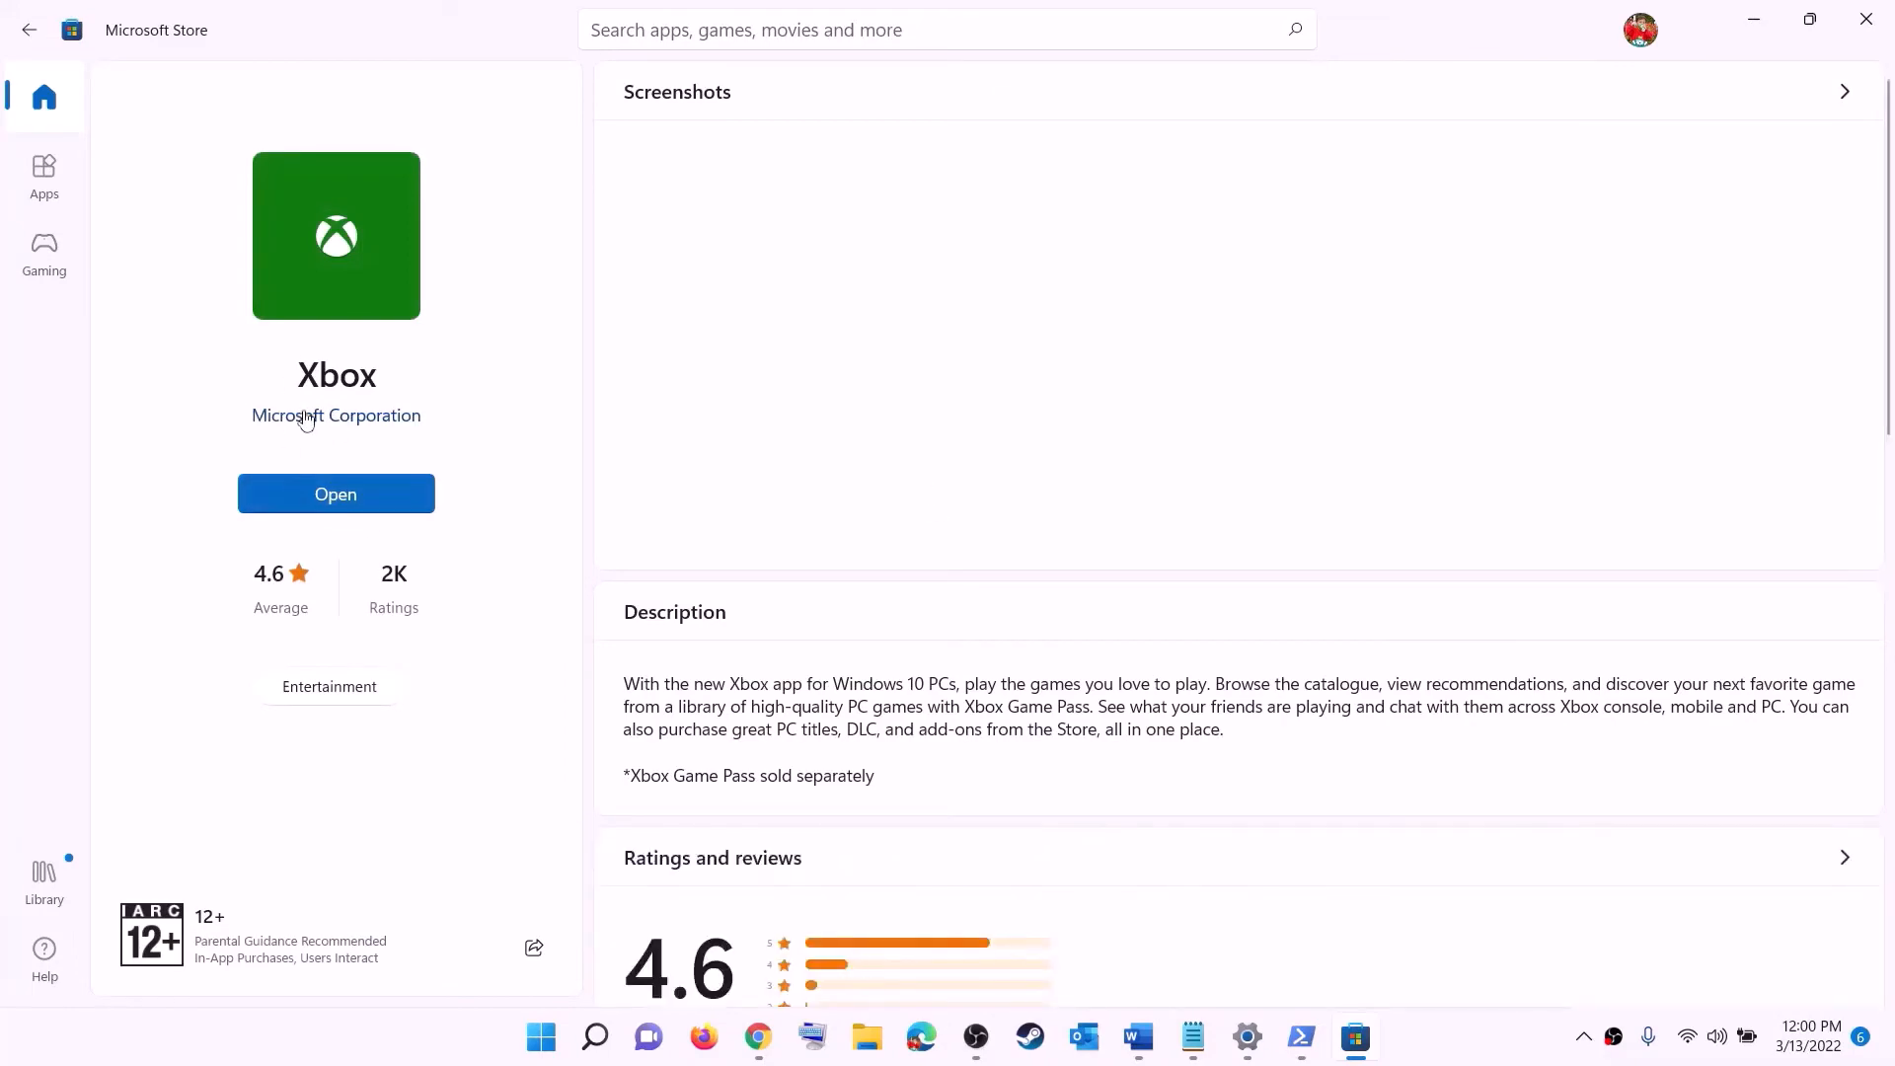
- Read the document's Step 12 about installing to a different drive and renaming the WpSystem and WindowsApps folders
left_click(1143, 1032)
scroll(576, 485, "down", 3)
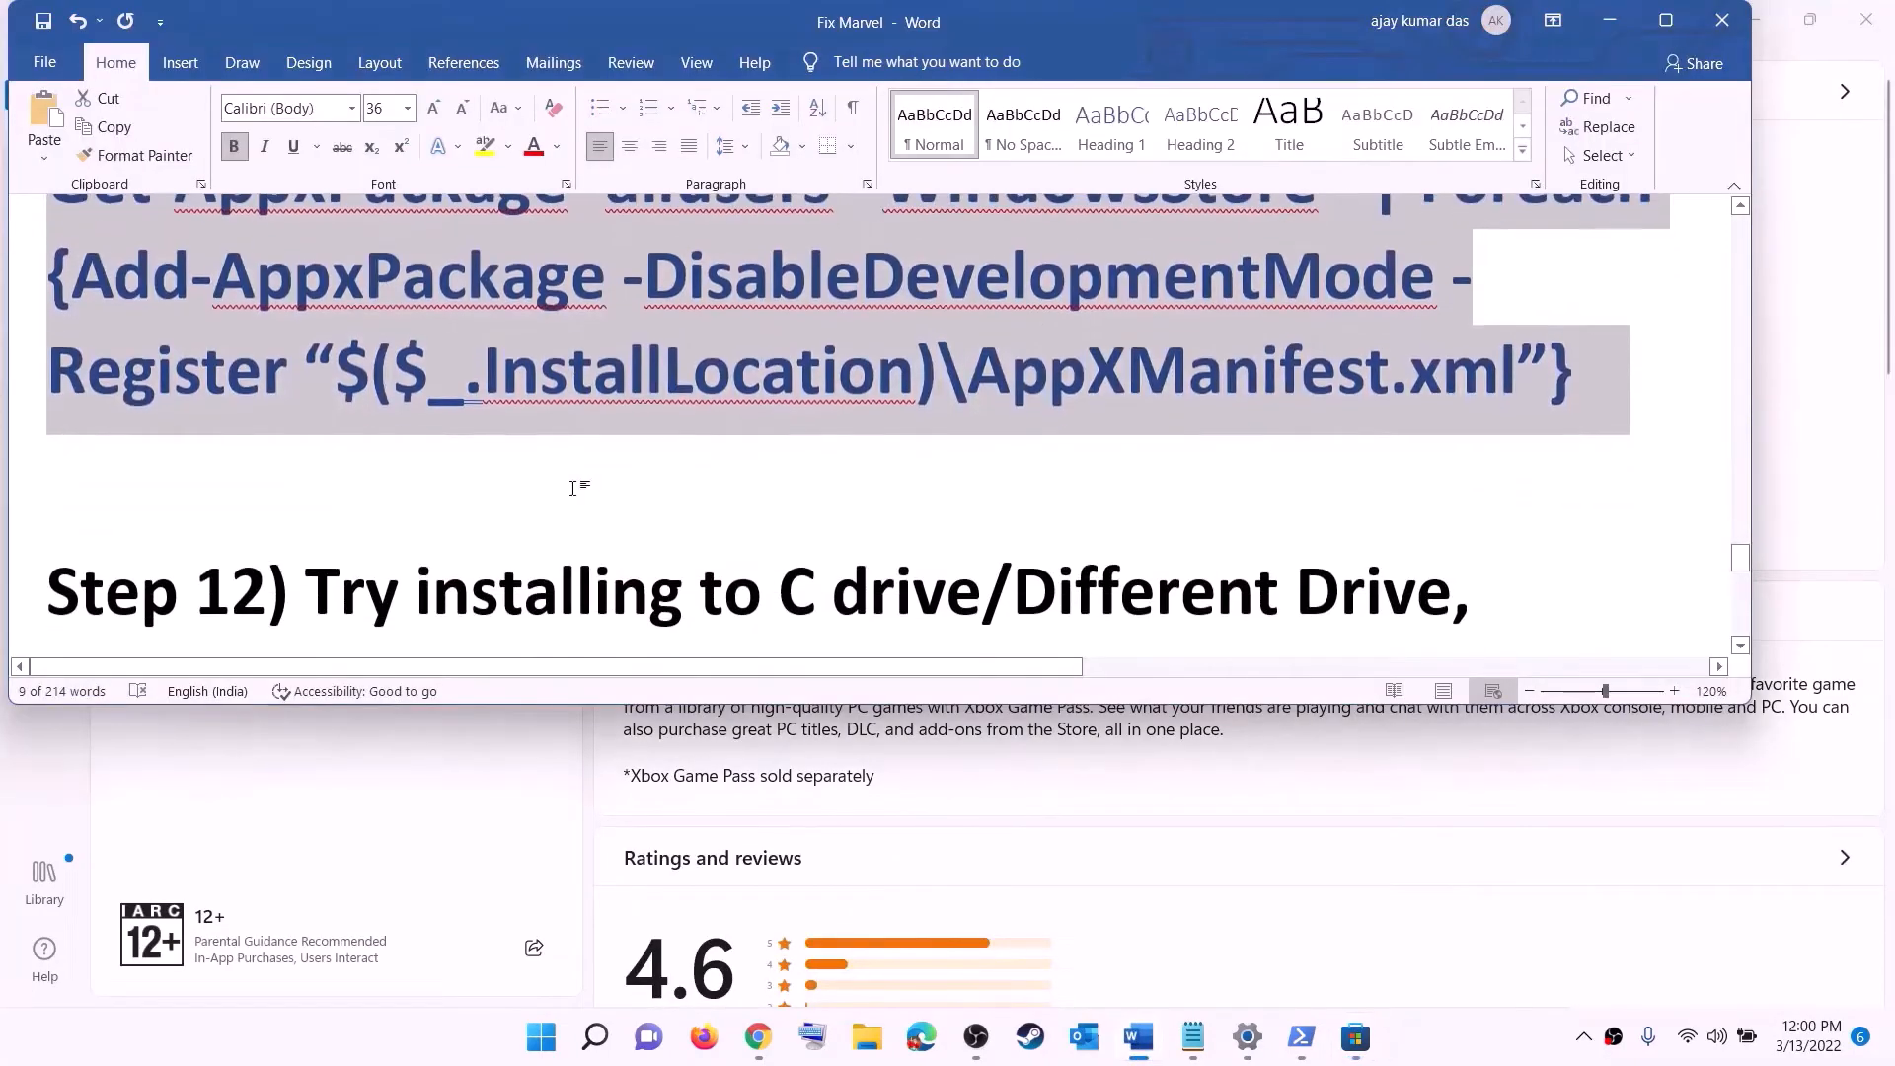
scroll(578, 488, "down", 1)
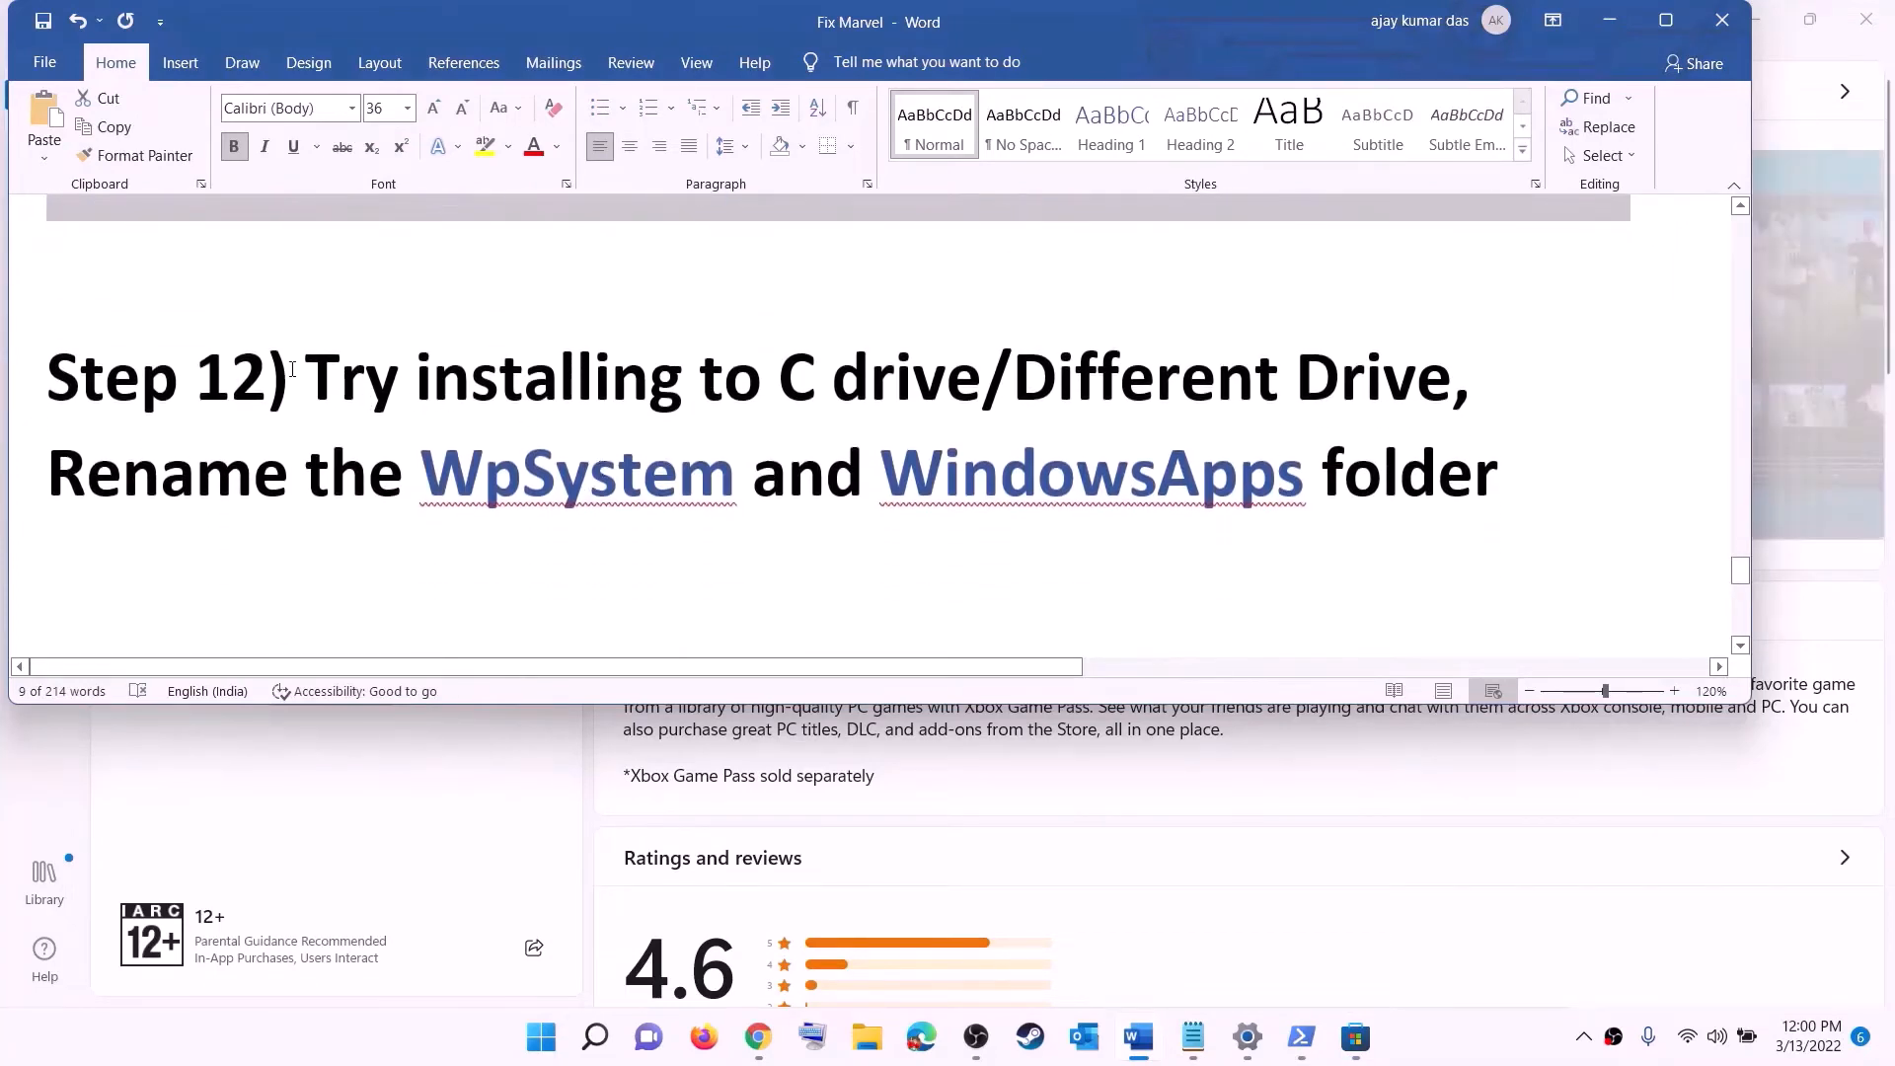
left_click_drag(269, 380, 1292, 367)
left_click(833, 395)
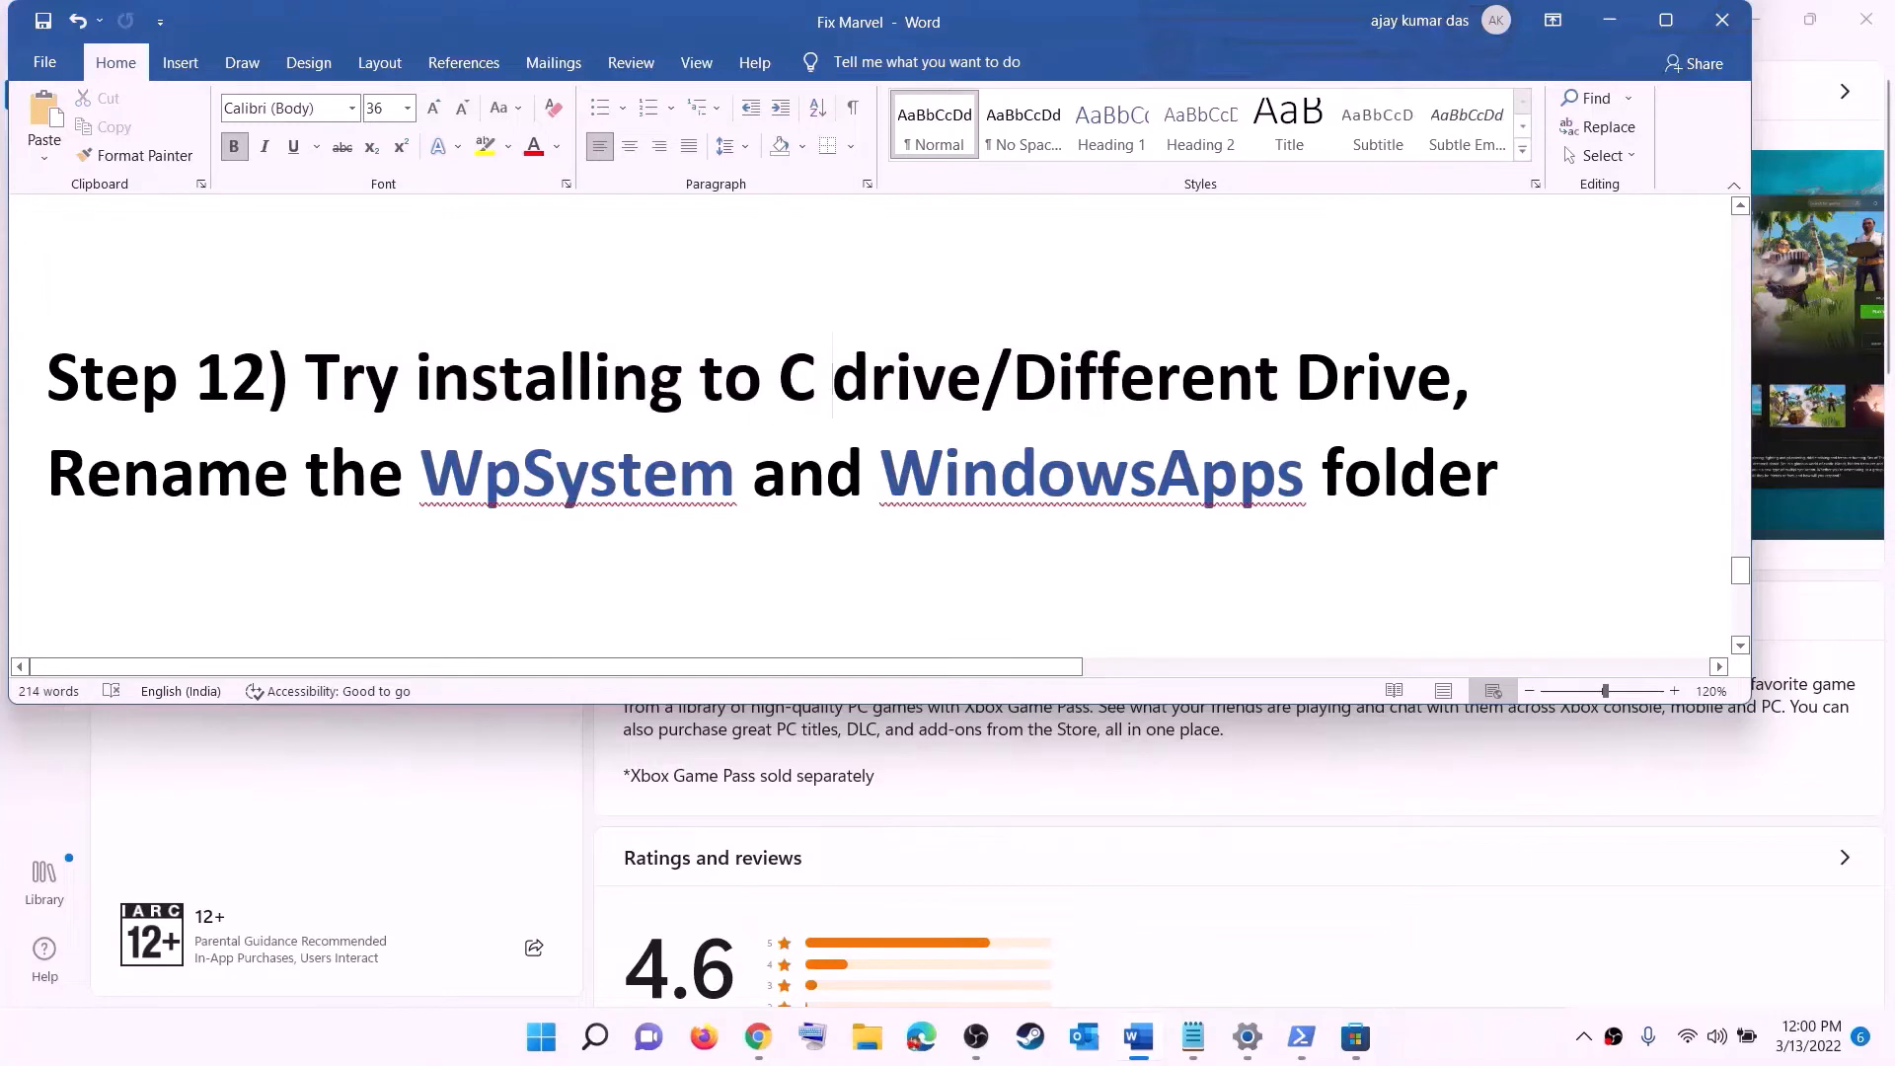
left_click_drag(833, 395, 778, 385)
left_click_drag(1015, 380, 1417, 380)
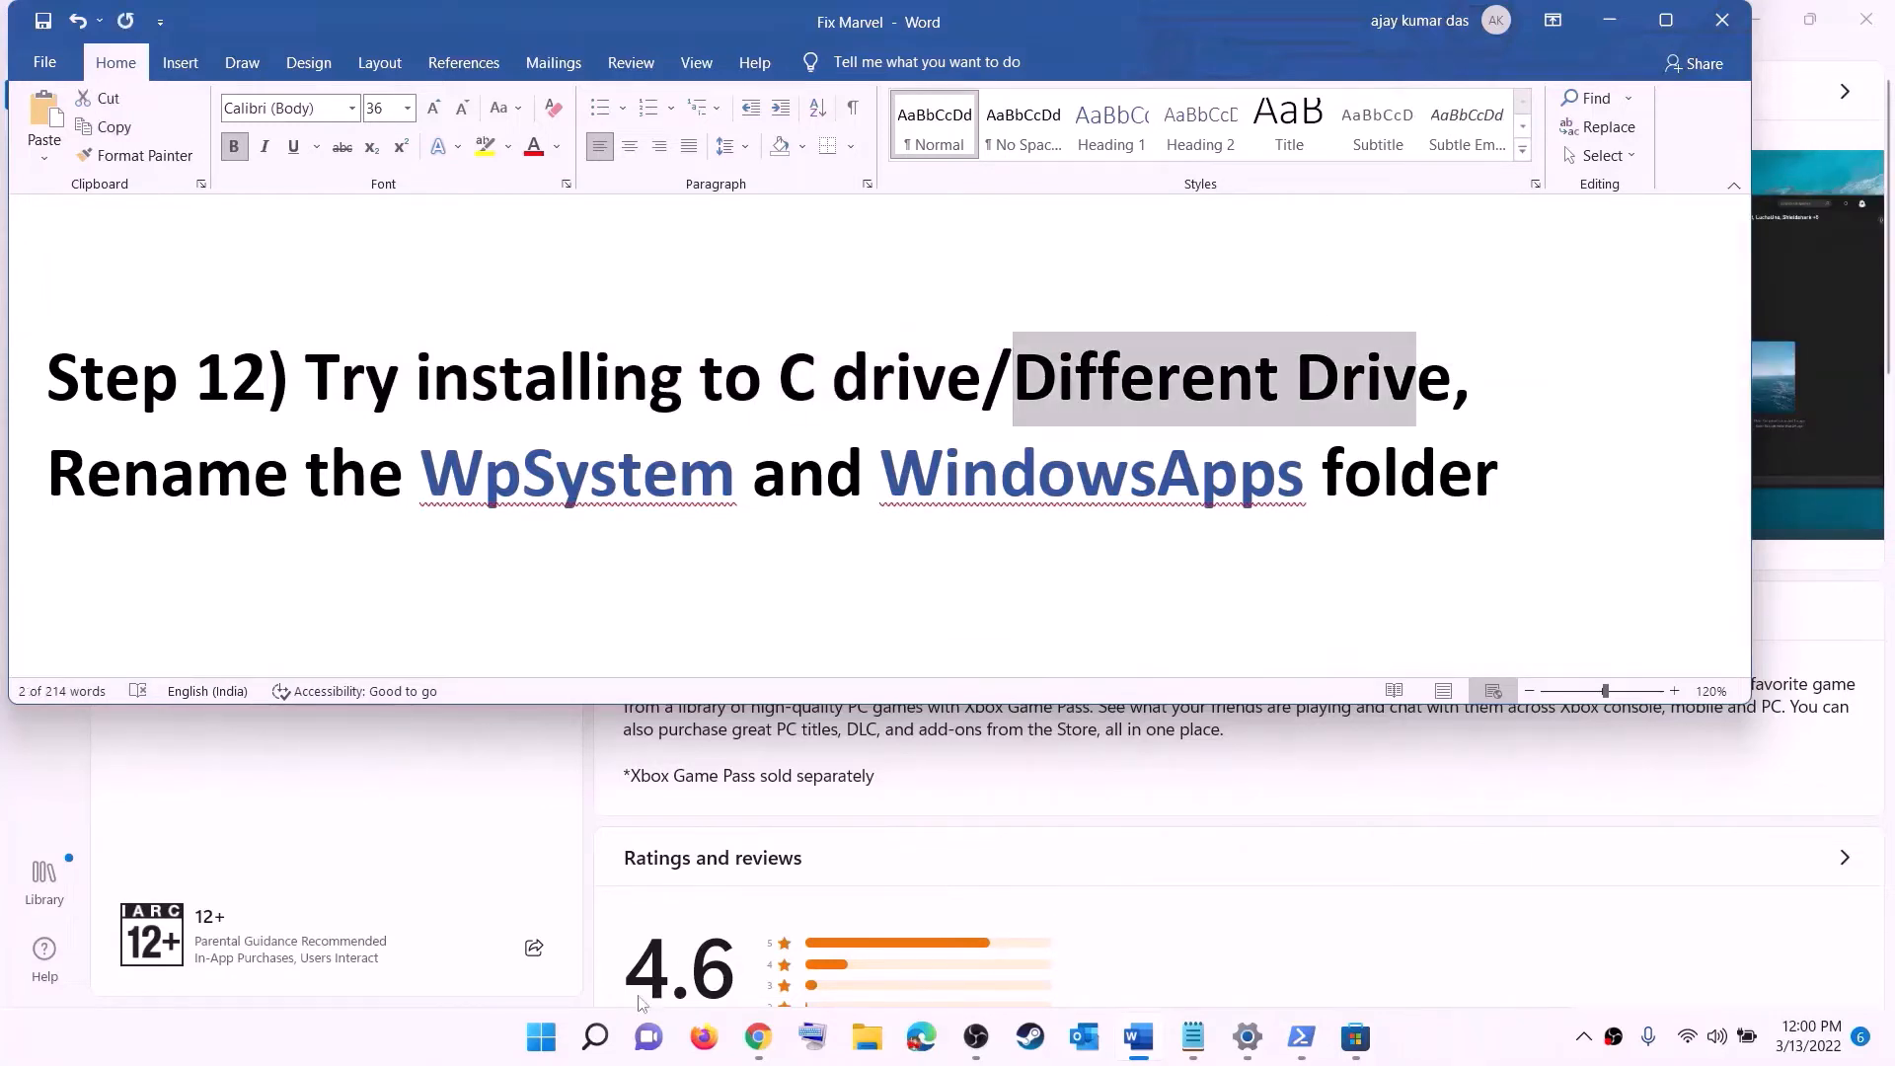
- Open Settings' Storage page and go to where new content is saved, opening the new apps drive option
left_click(542, 1042)
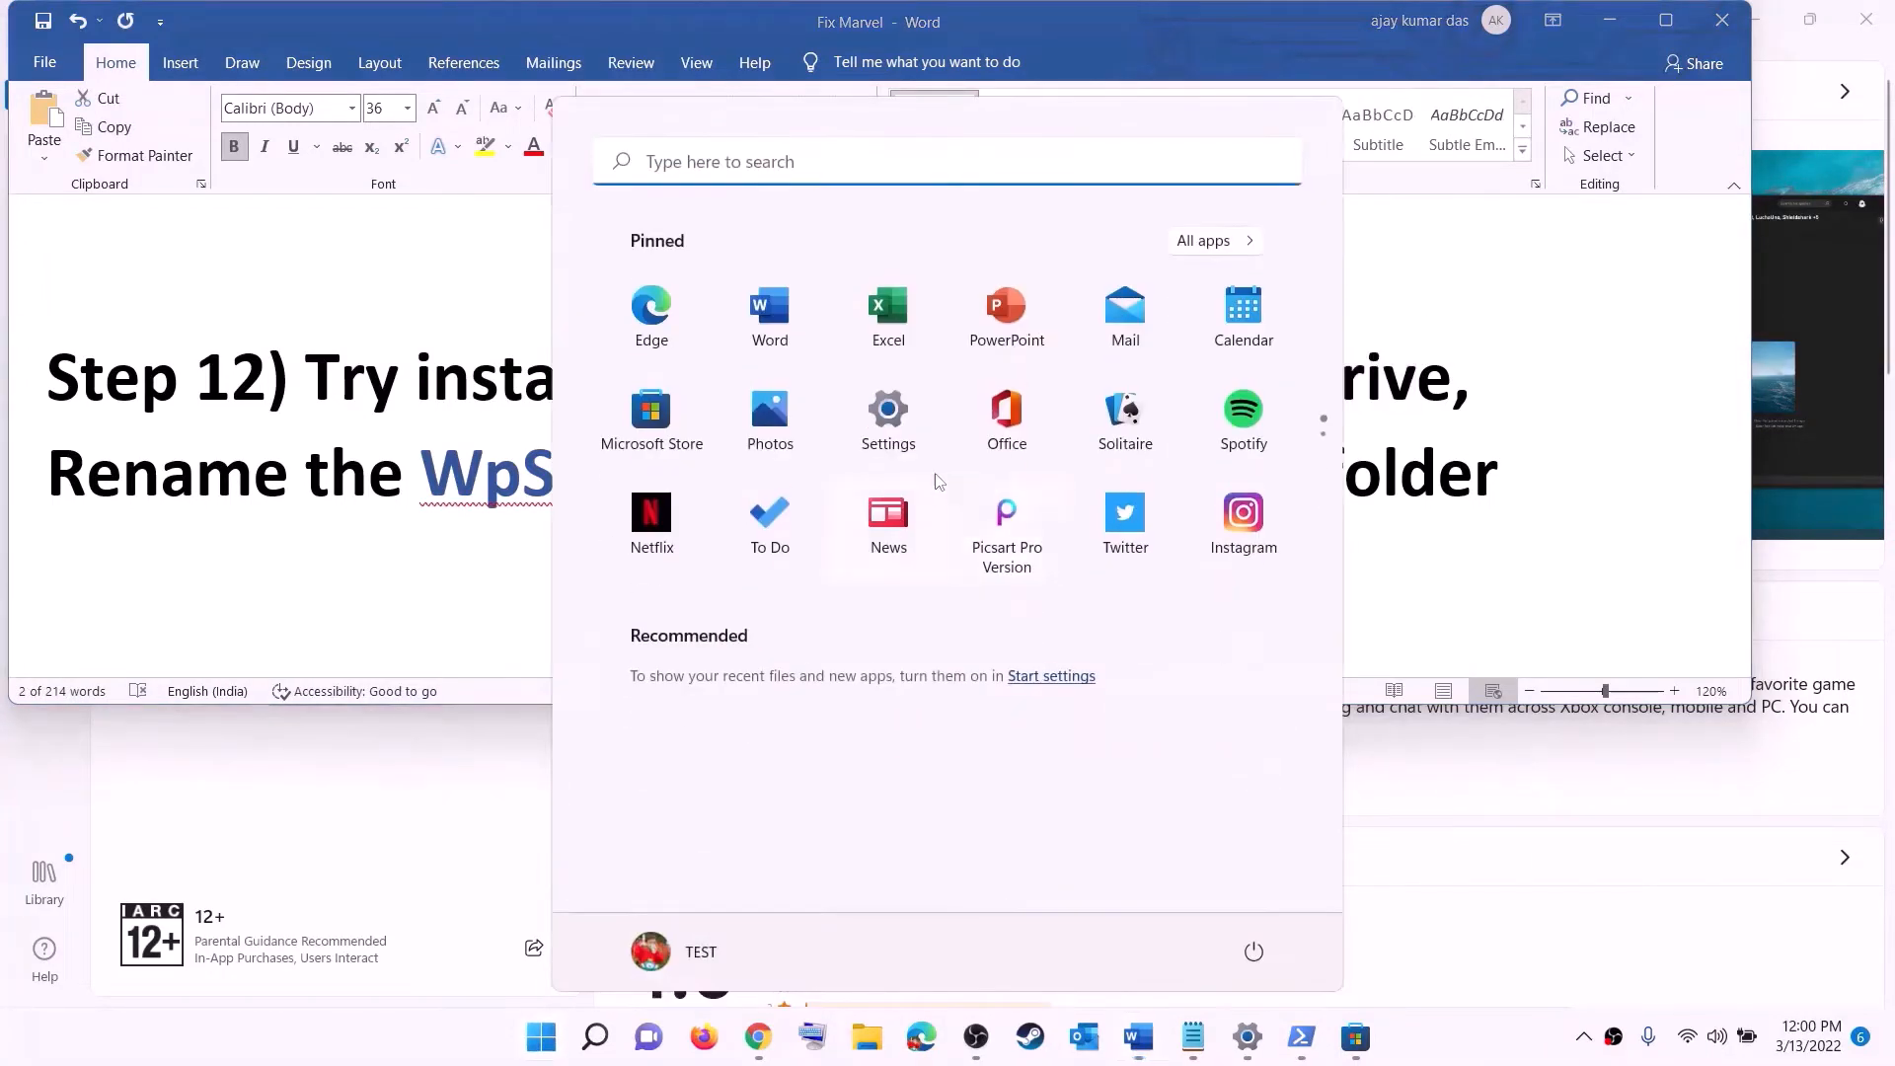
left_click(919, 434)
left_click(110, 273)
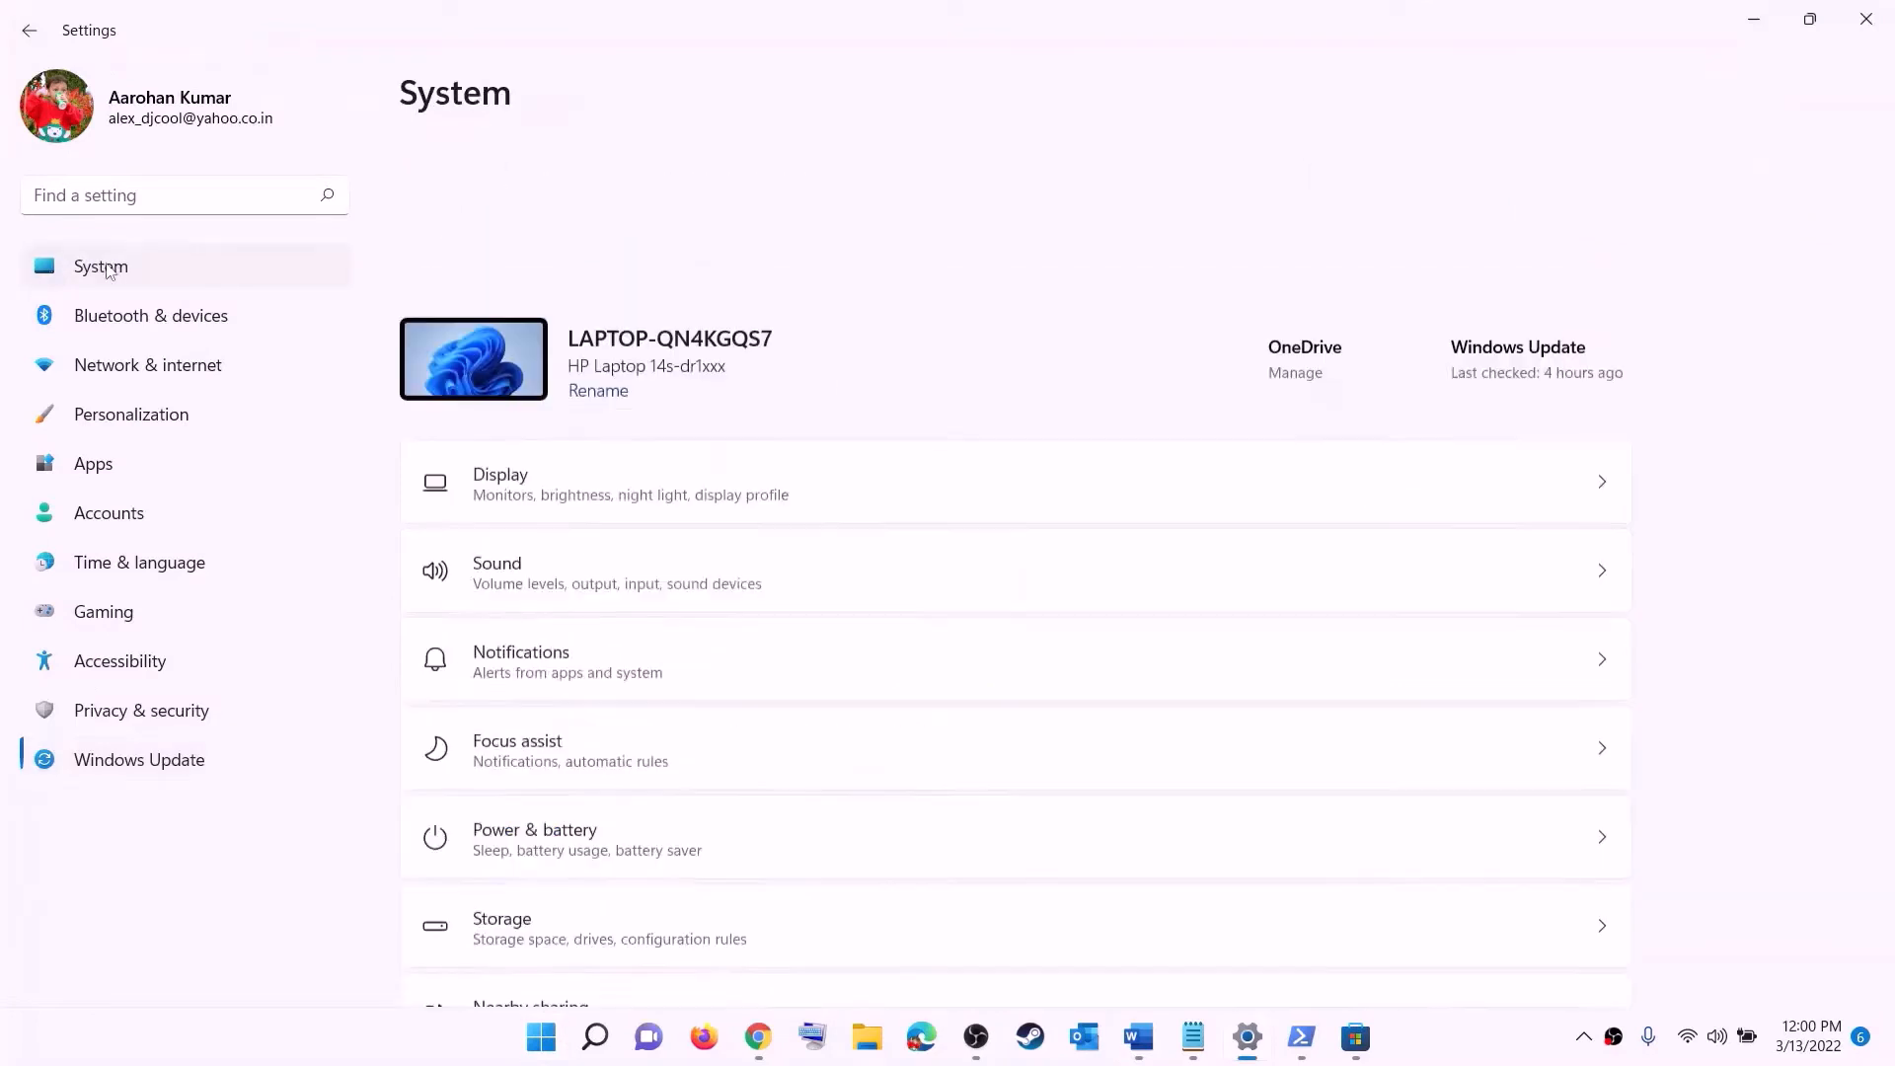
scroll(449, 411, "down", 3)
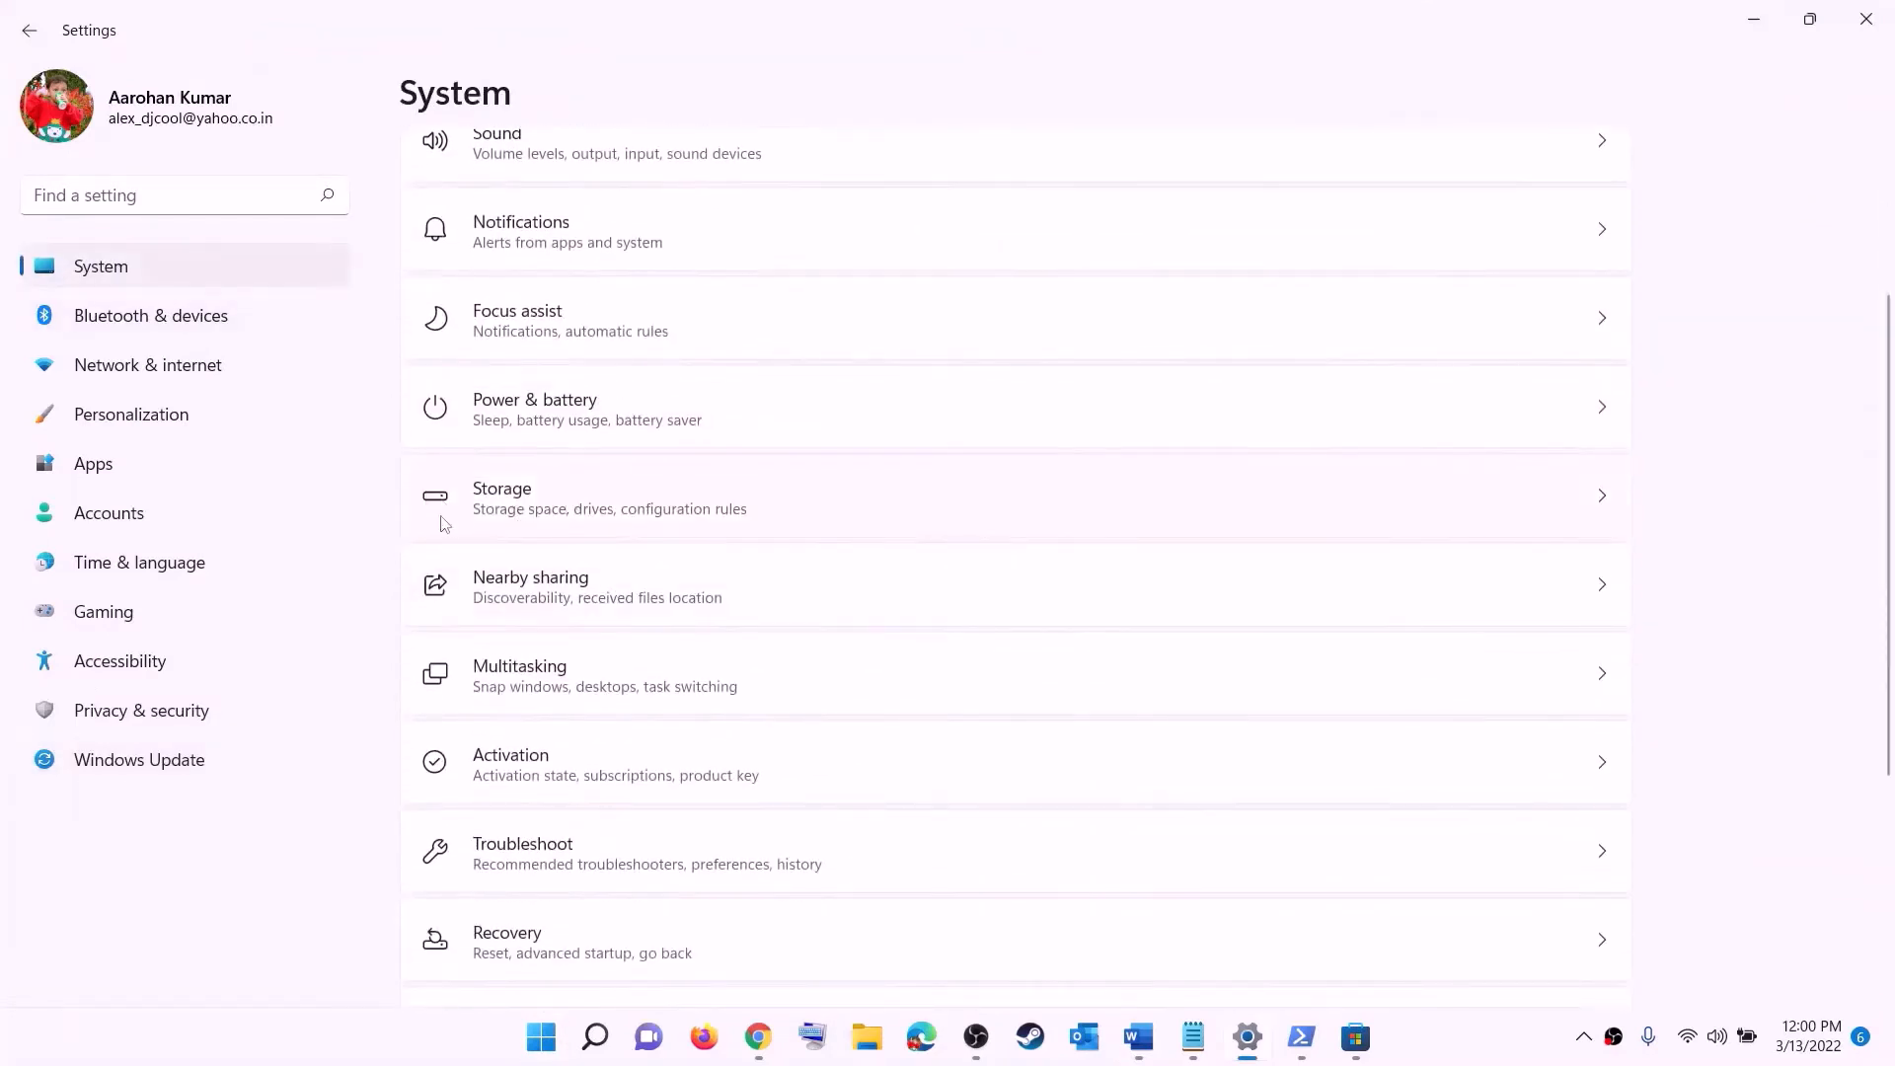
left_click(505, 525)
scroll(702, 696, "down", 5)
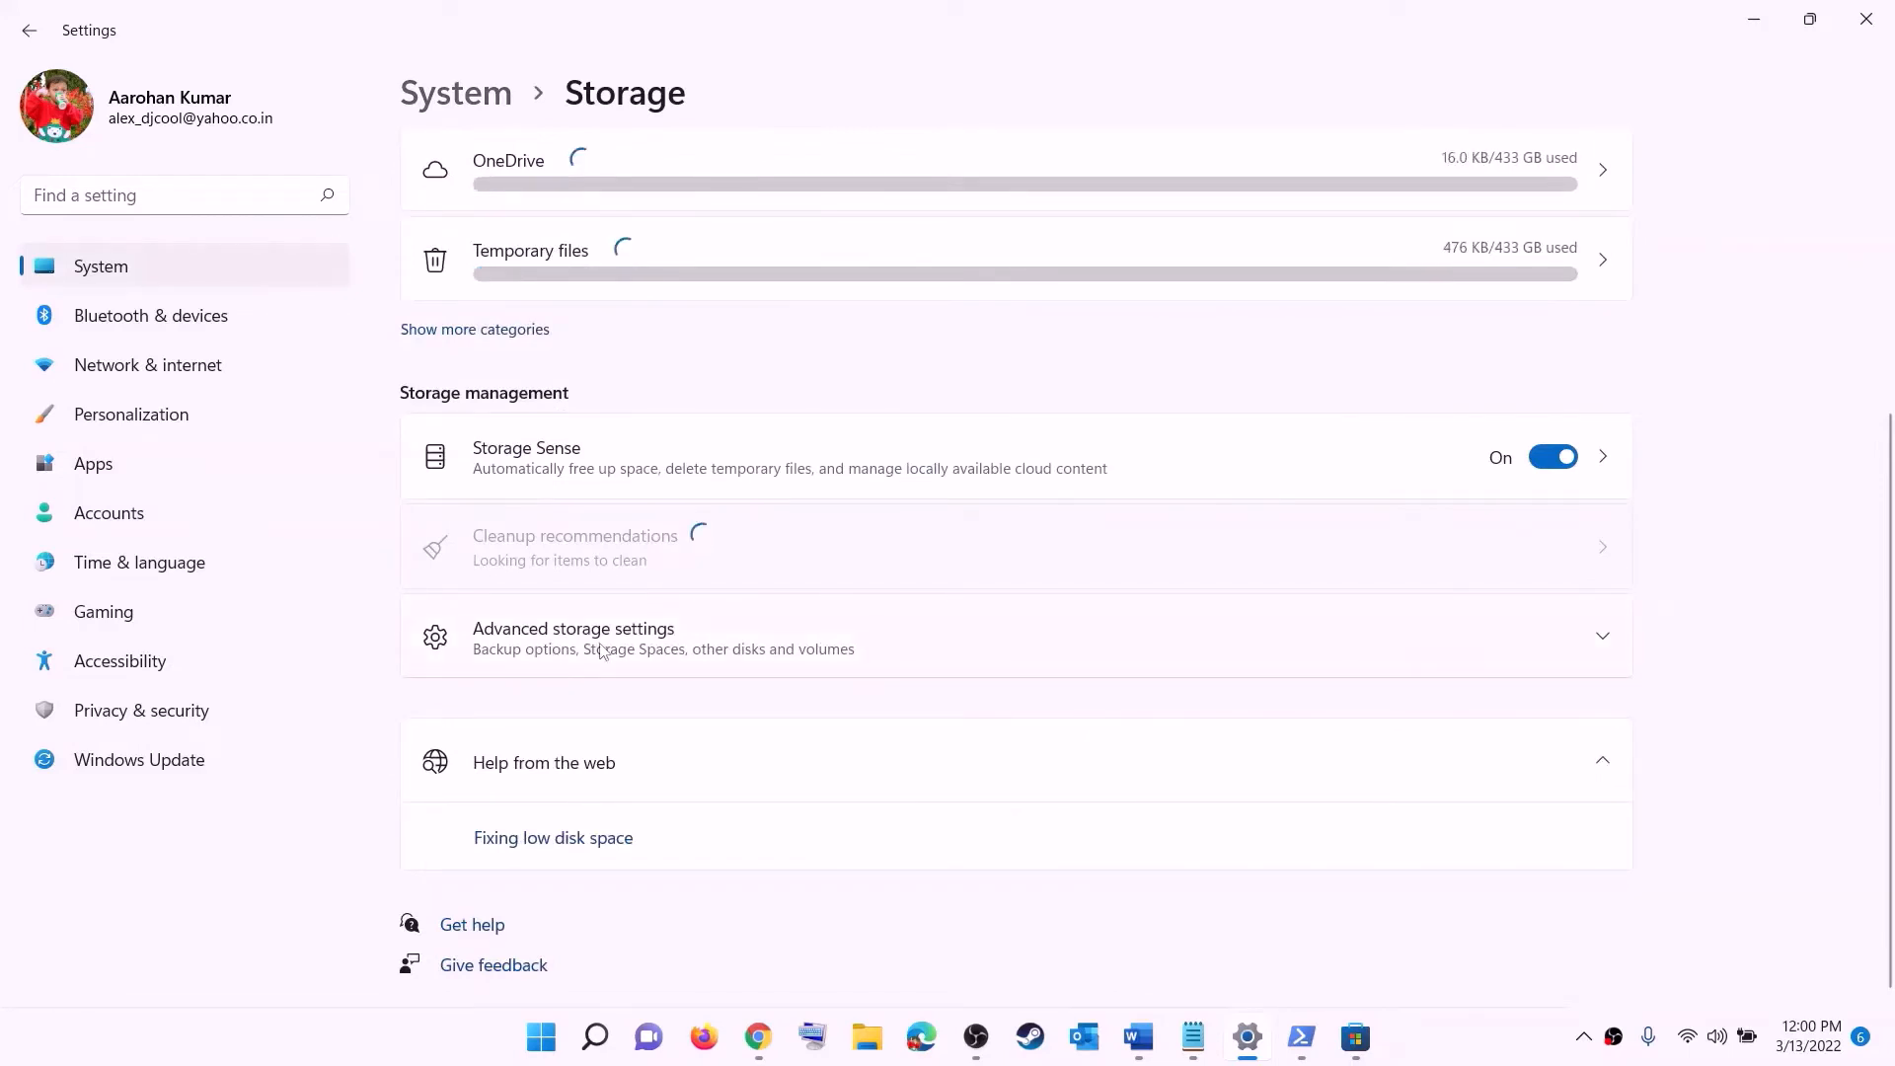
left_click(602, 651)
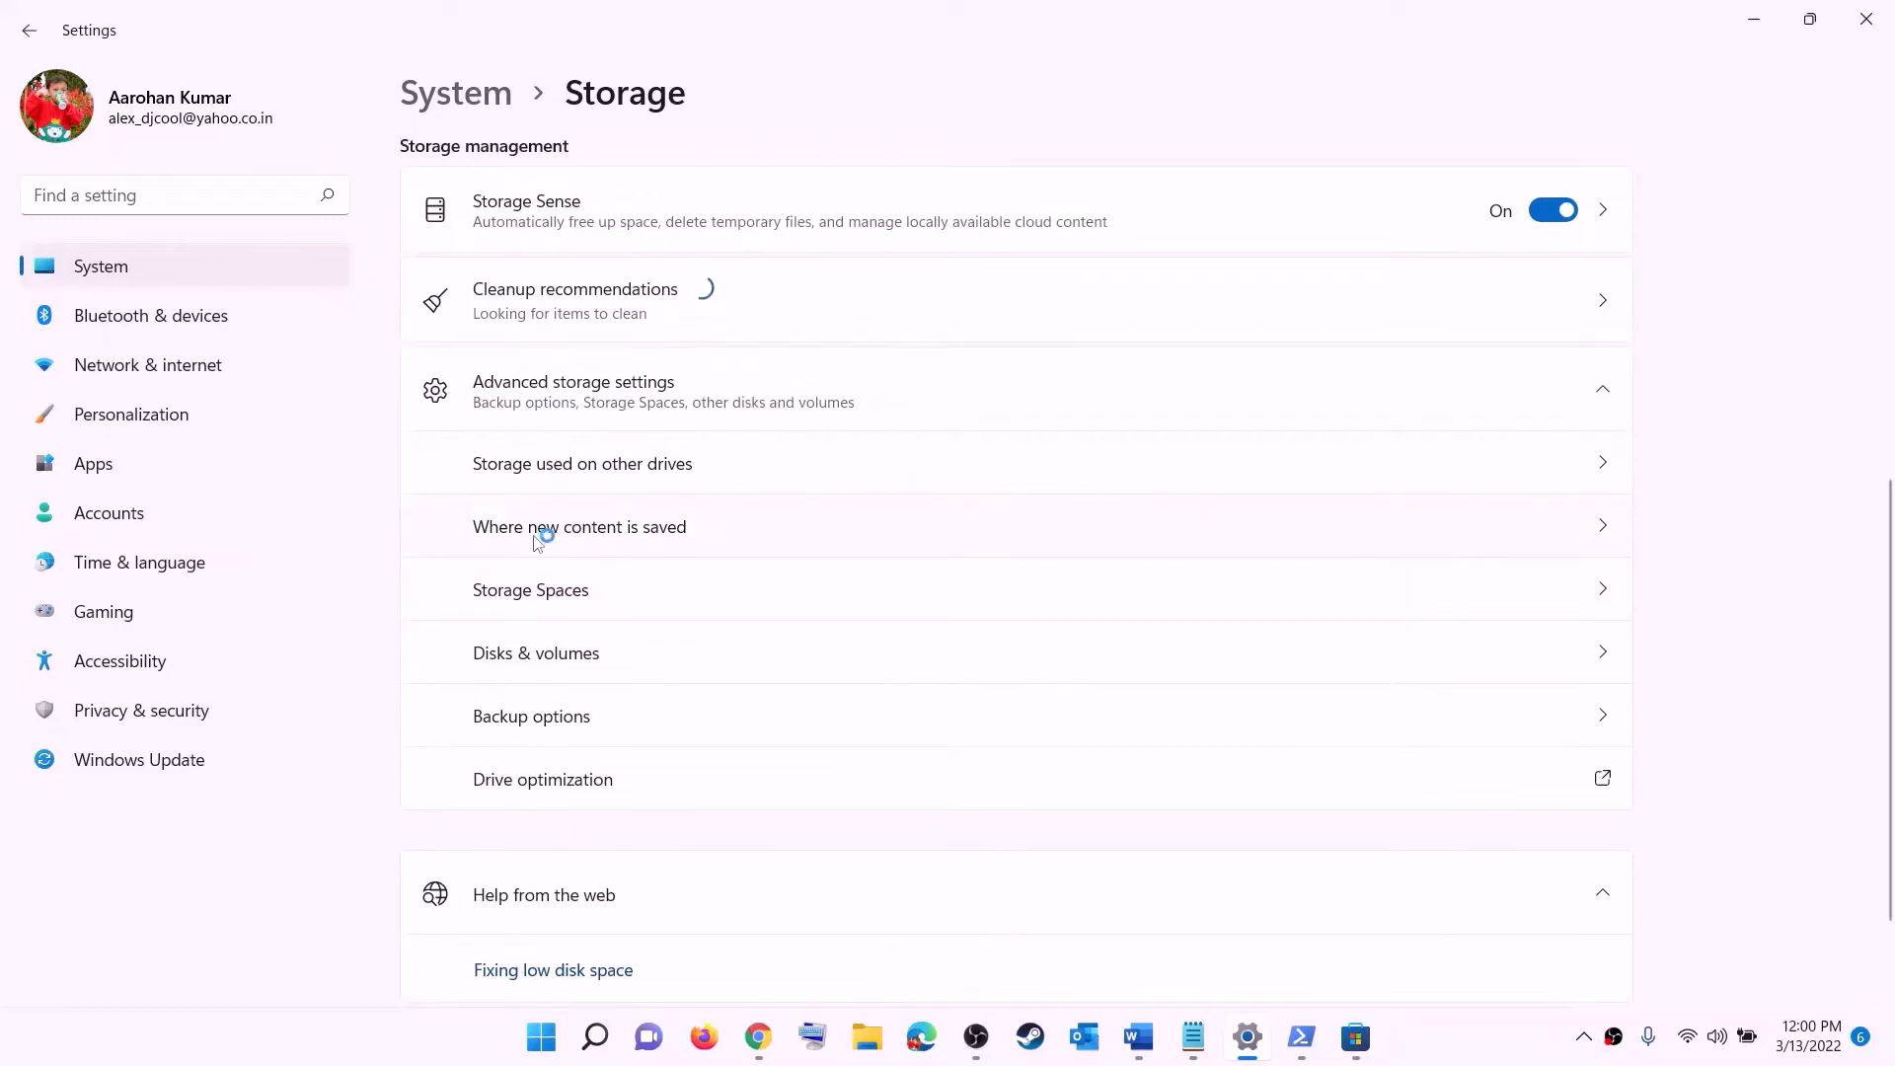
left_click(609, 528)
left_click(580, 283)
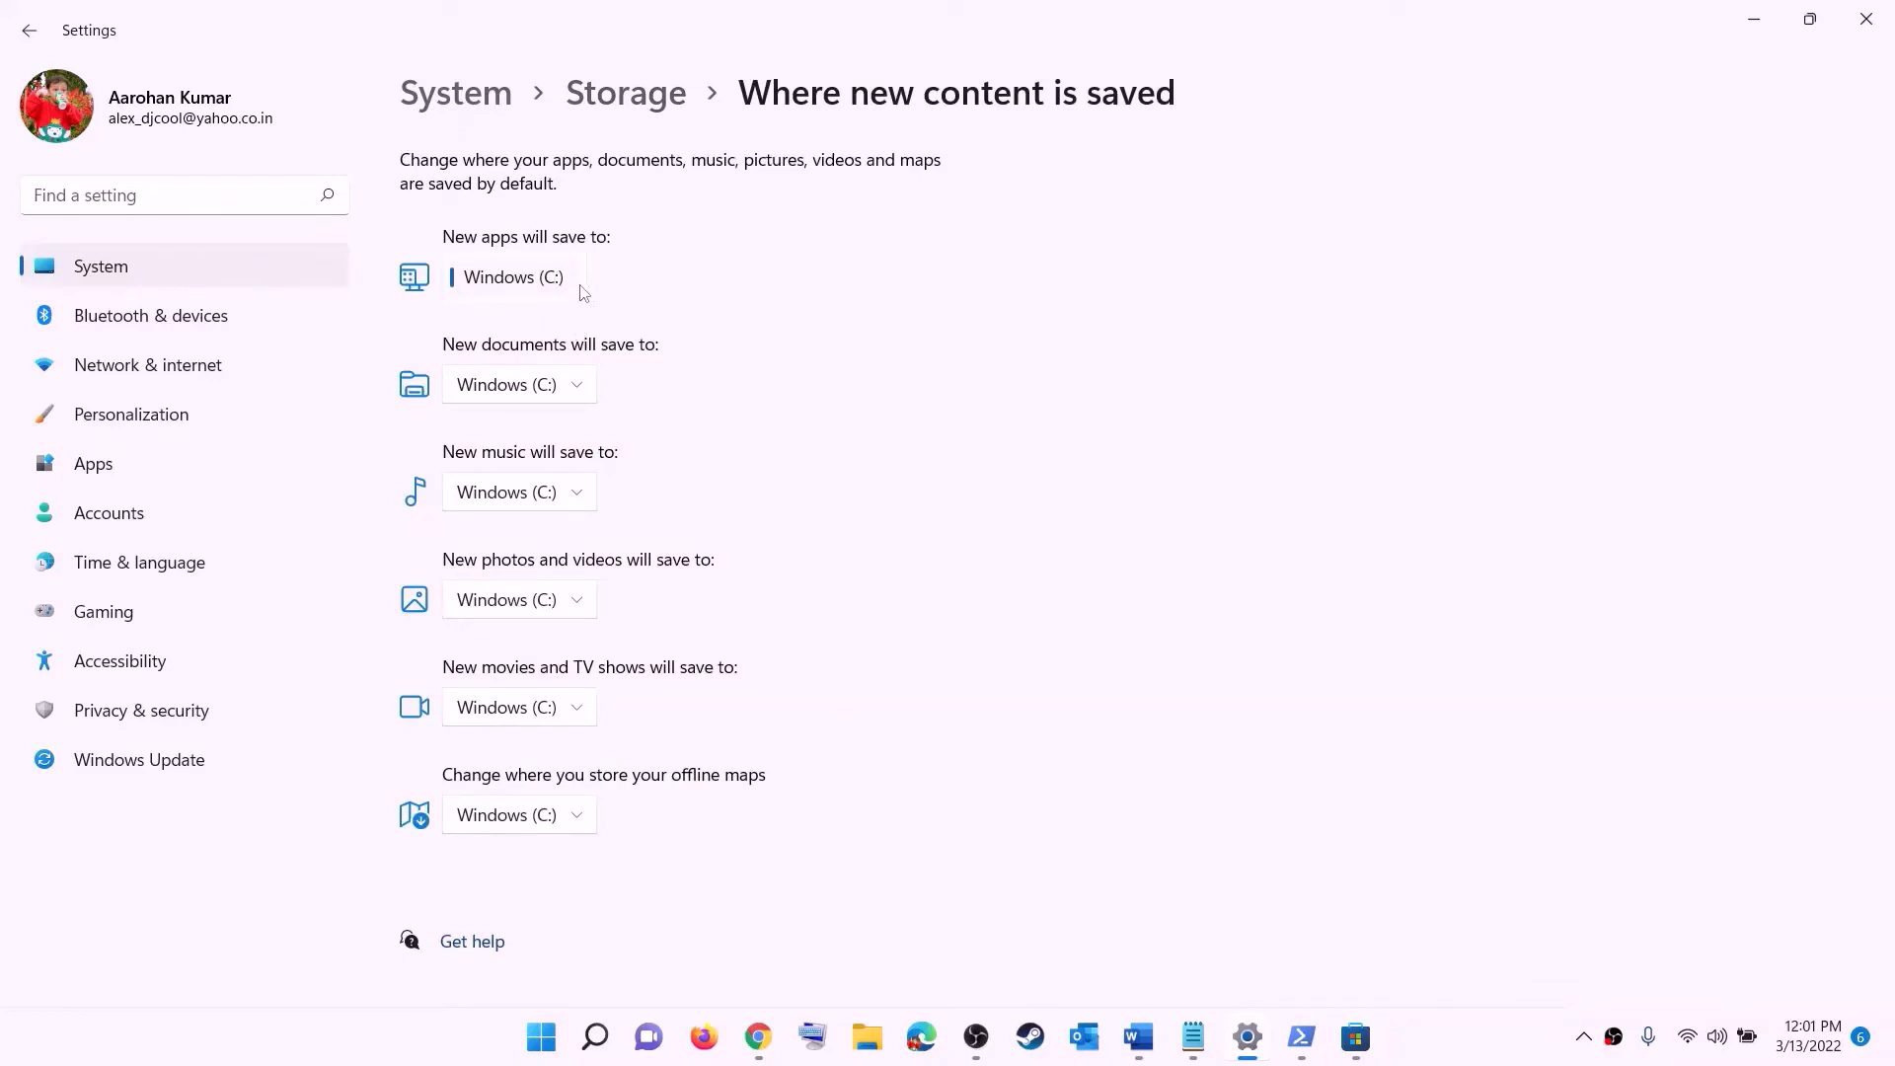
- Examine the drive choices for where new apps will save, then close Settings
left_click(583, 292)
left_click(580, 282)
left_click(626, 301)
left_click(580, 283)
left_click(538, 290)
left_click(1864, 20)
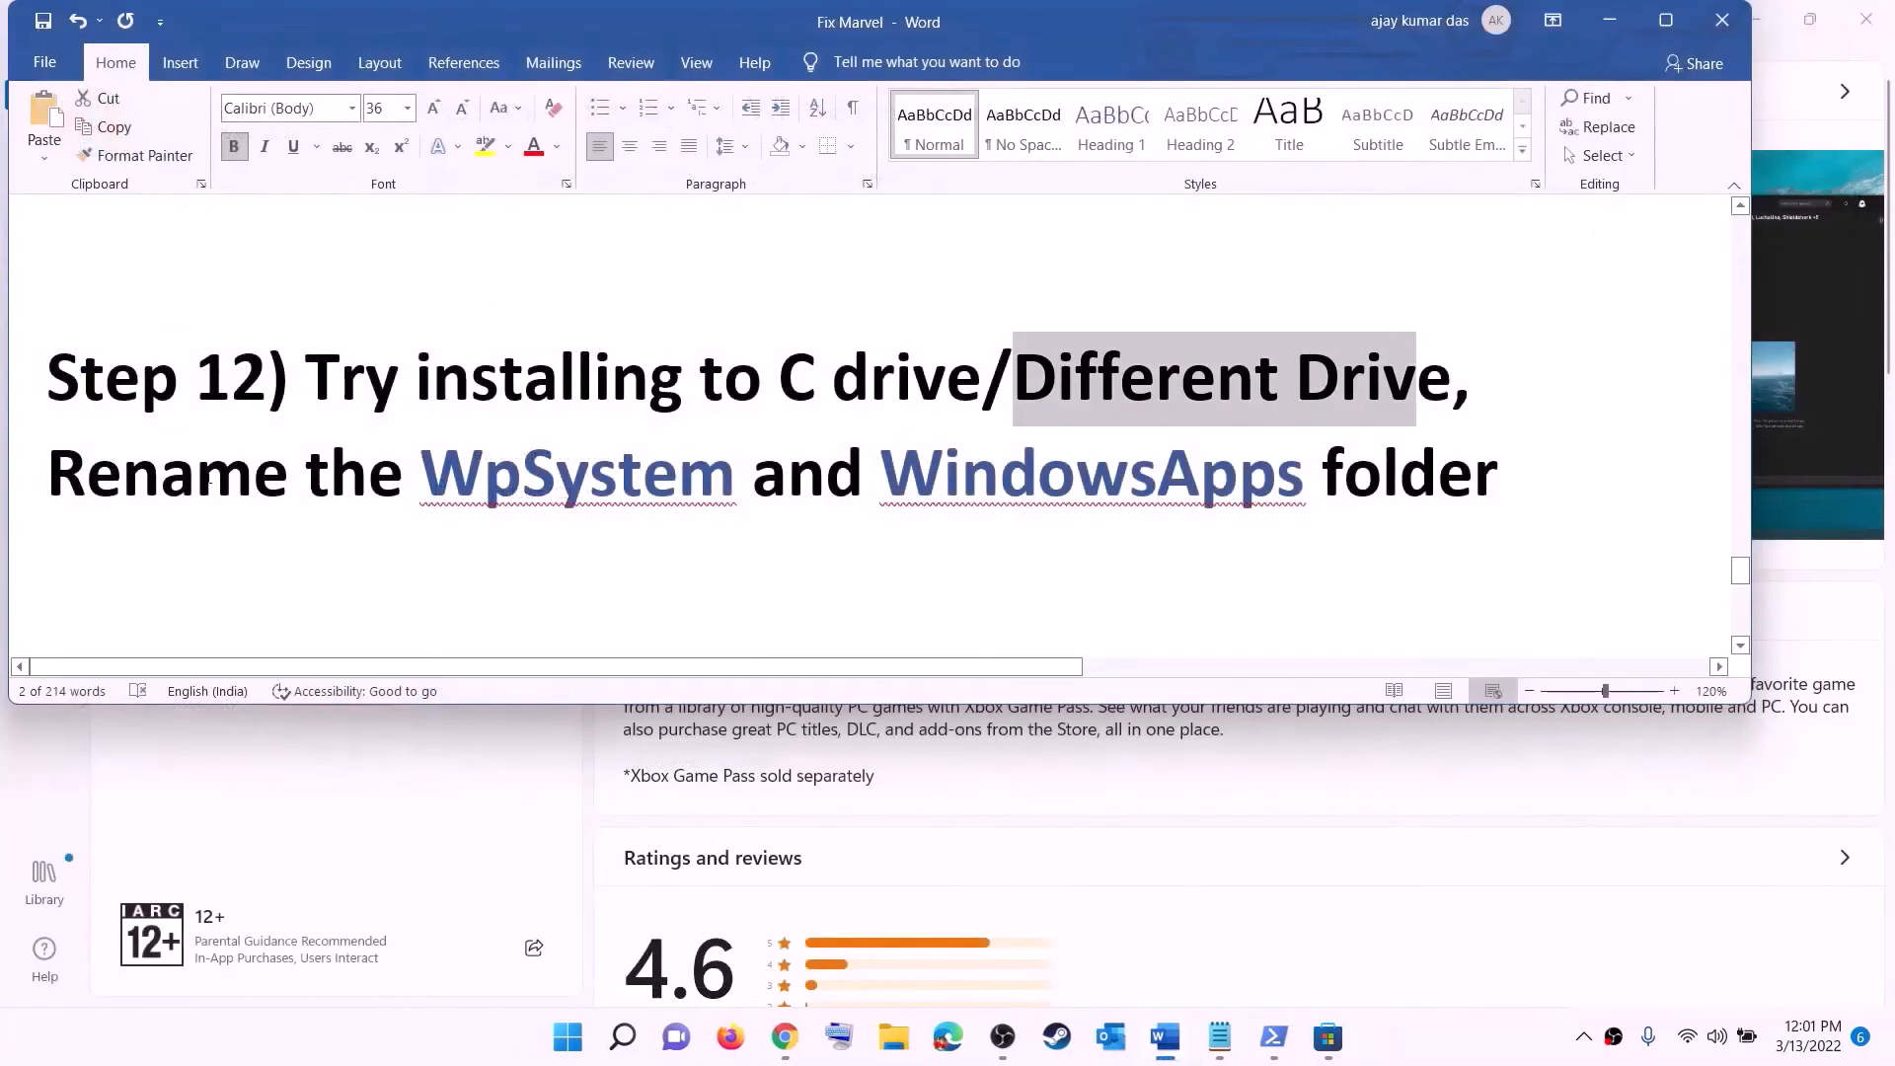
- Highlight the document's line about renaming the WpSystem and WindowsApps folders
left_click_drag(47, 476, 1500, 494)
left_click(1501, 493)
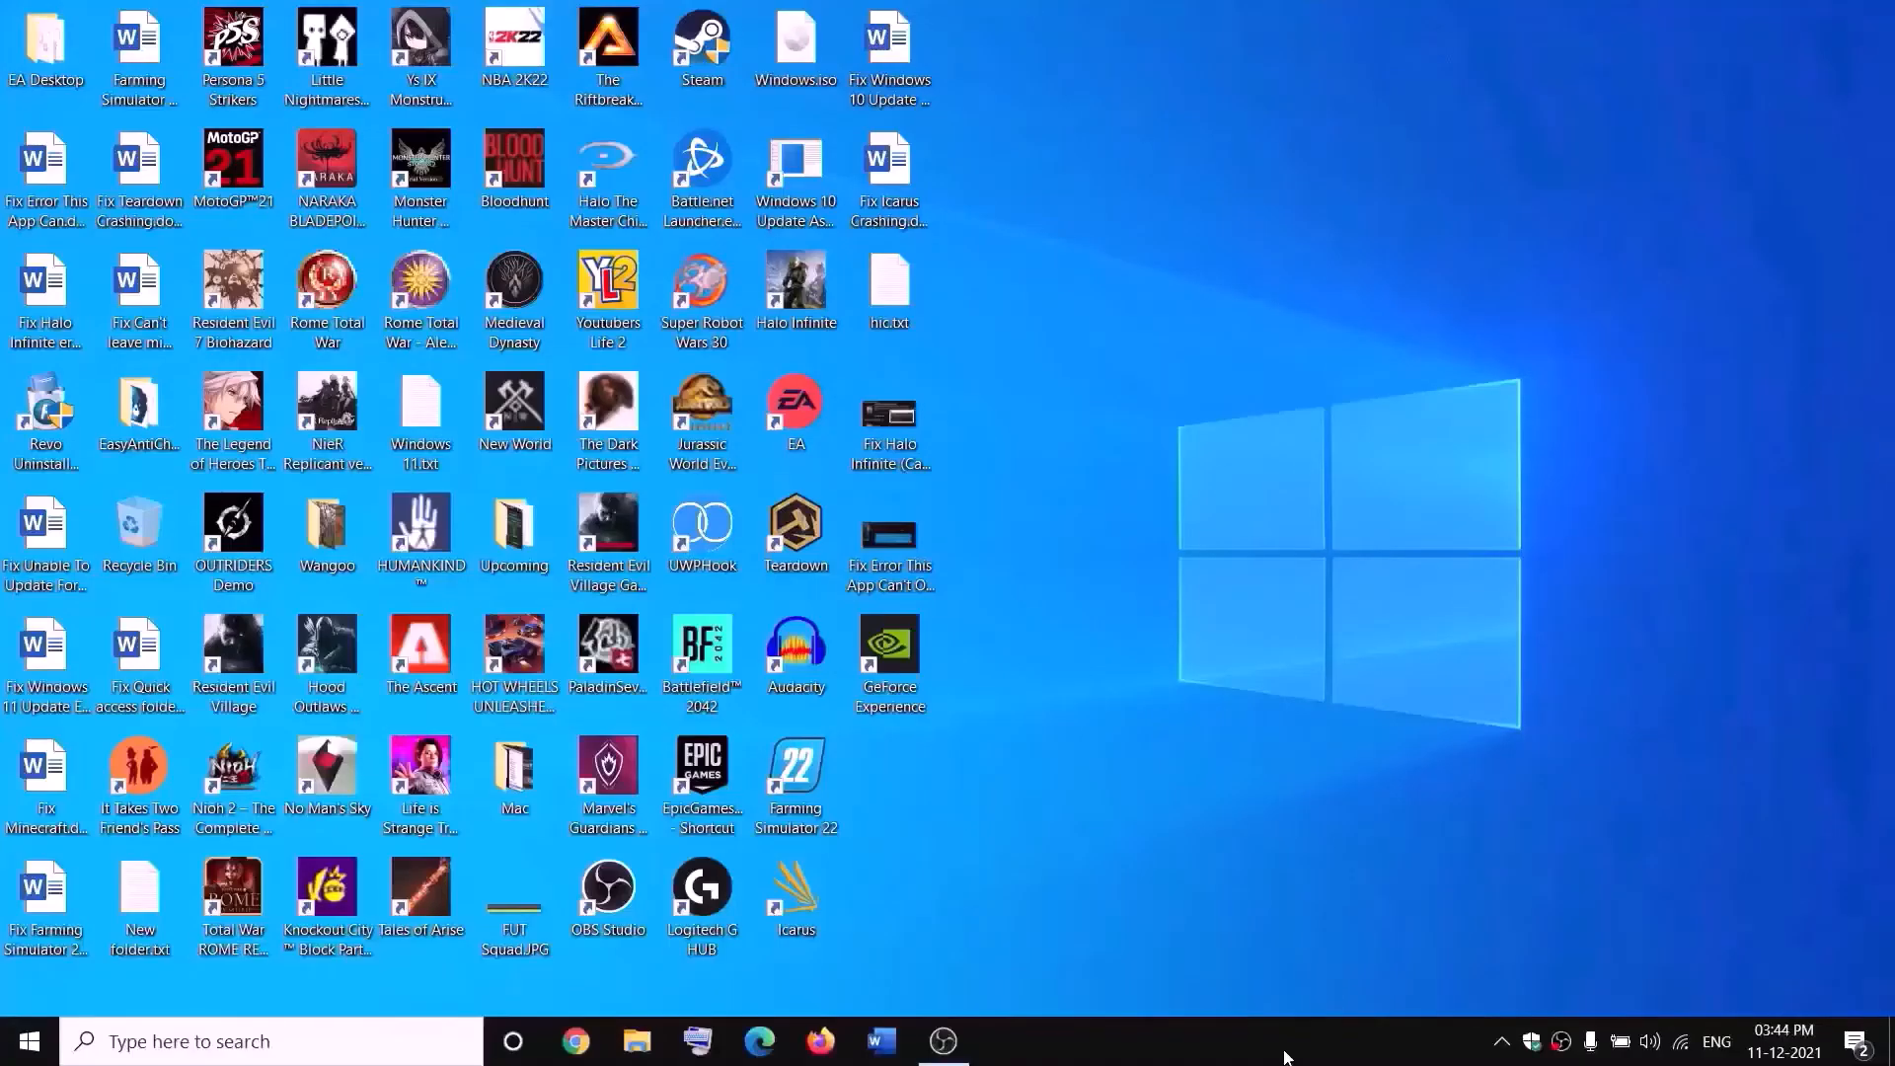
- Open New Volume (D:) in File Explorer and select the WpSystem folder
left_click(639, 1040)
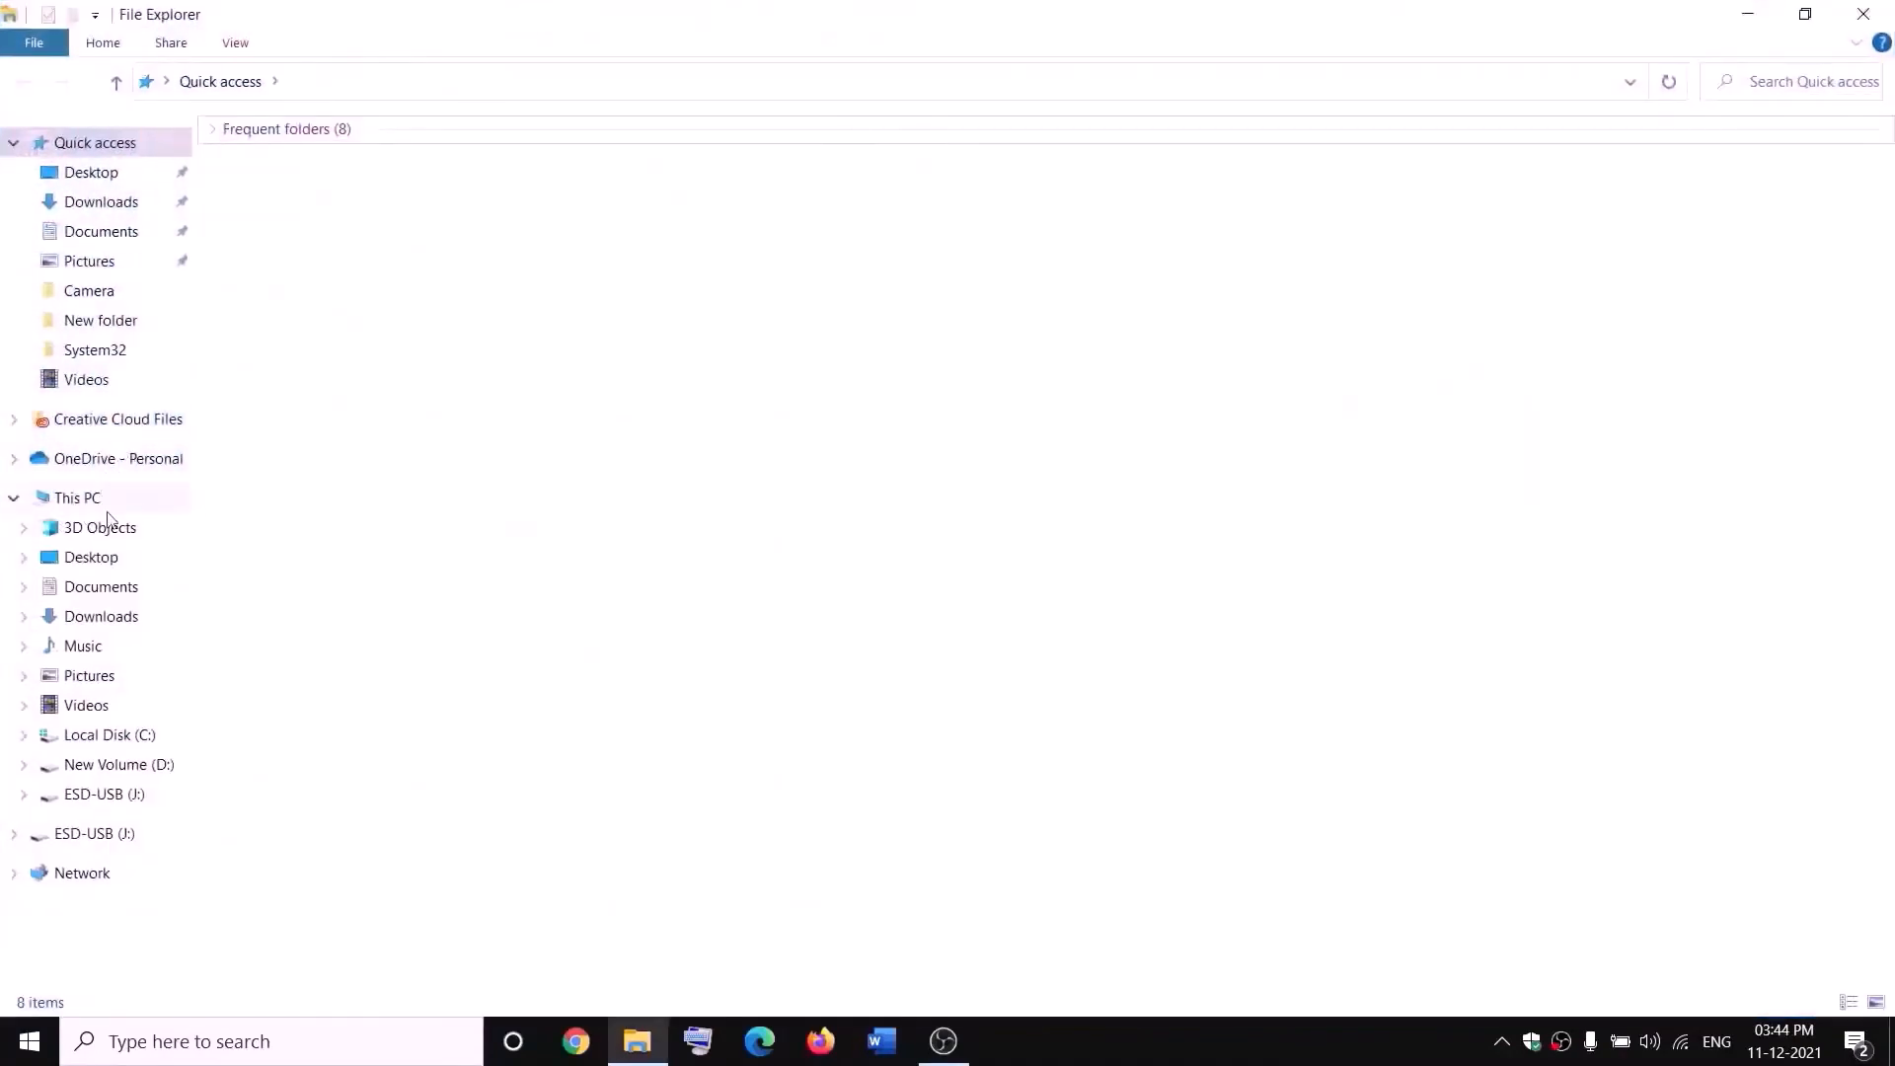
left_click(94, 499)
double_click(707, 372)
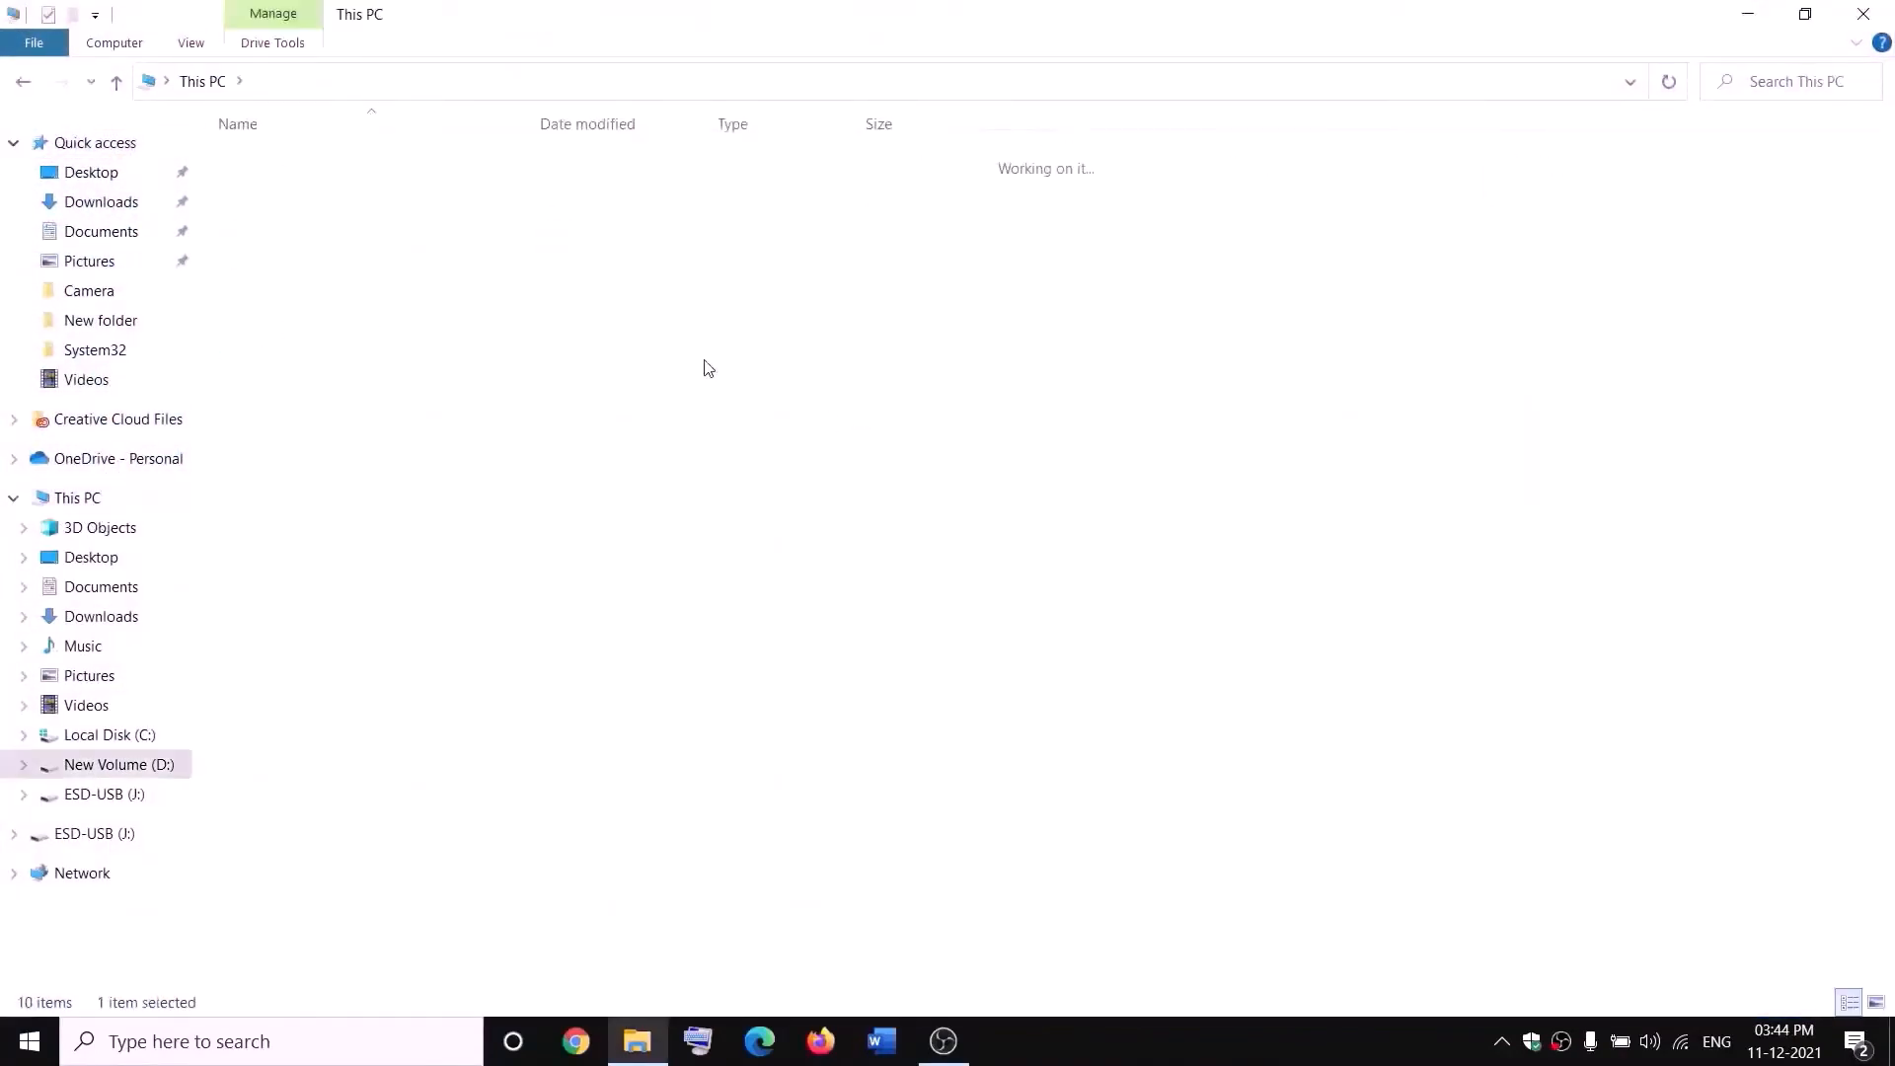
left_click(301, 694)
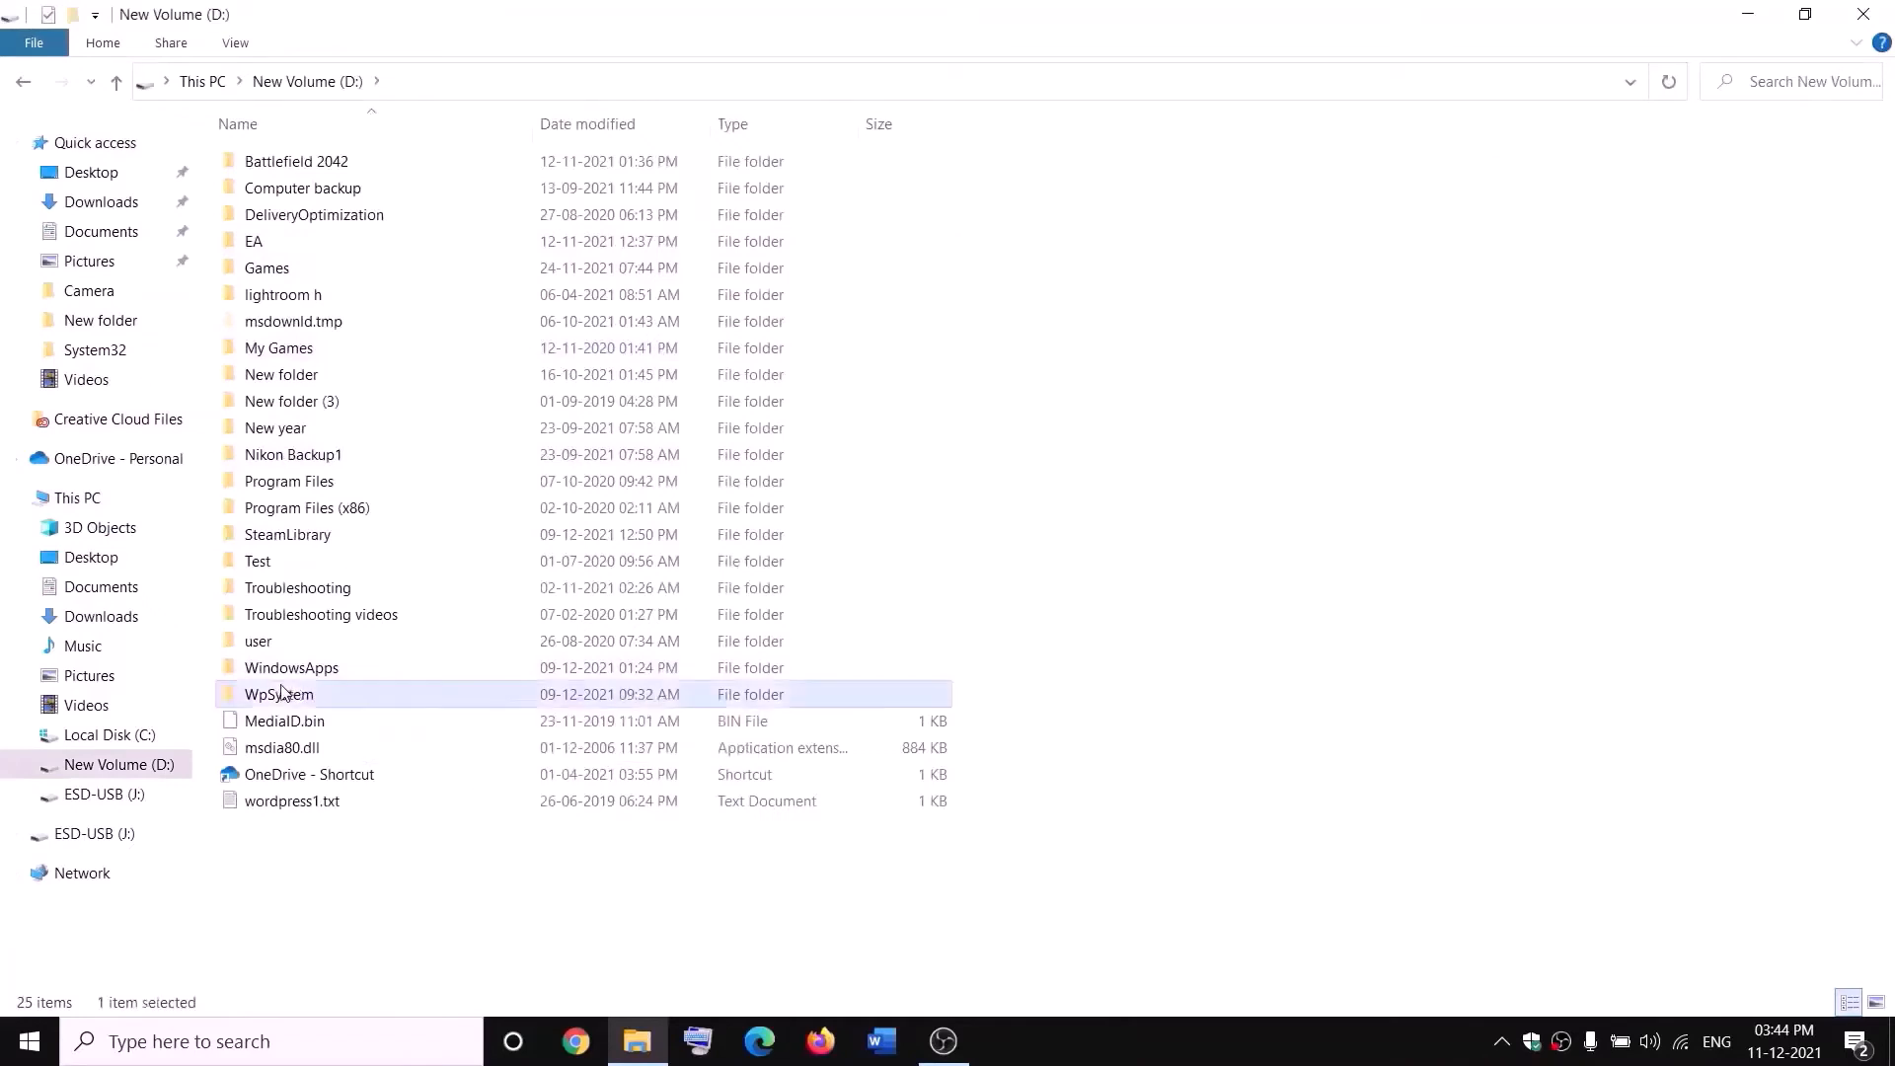
right_click(309, 701)
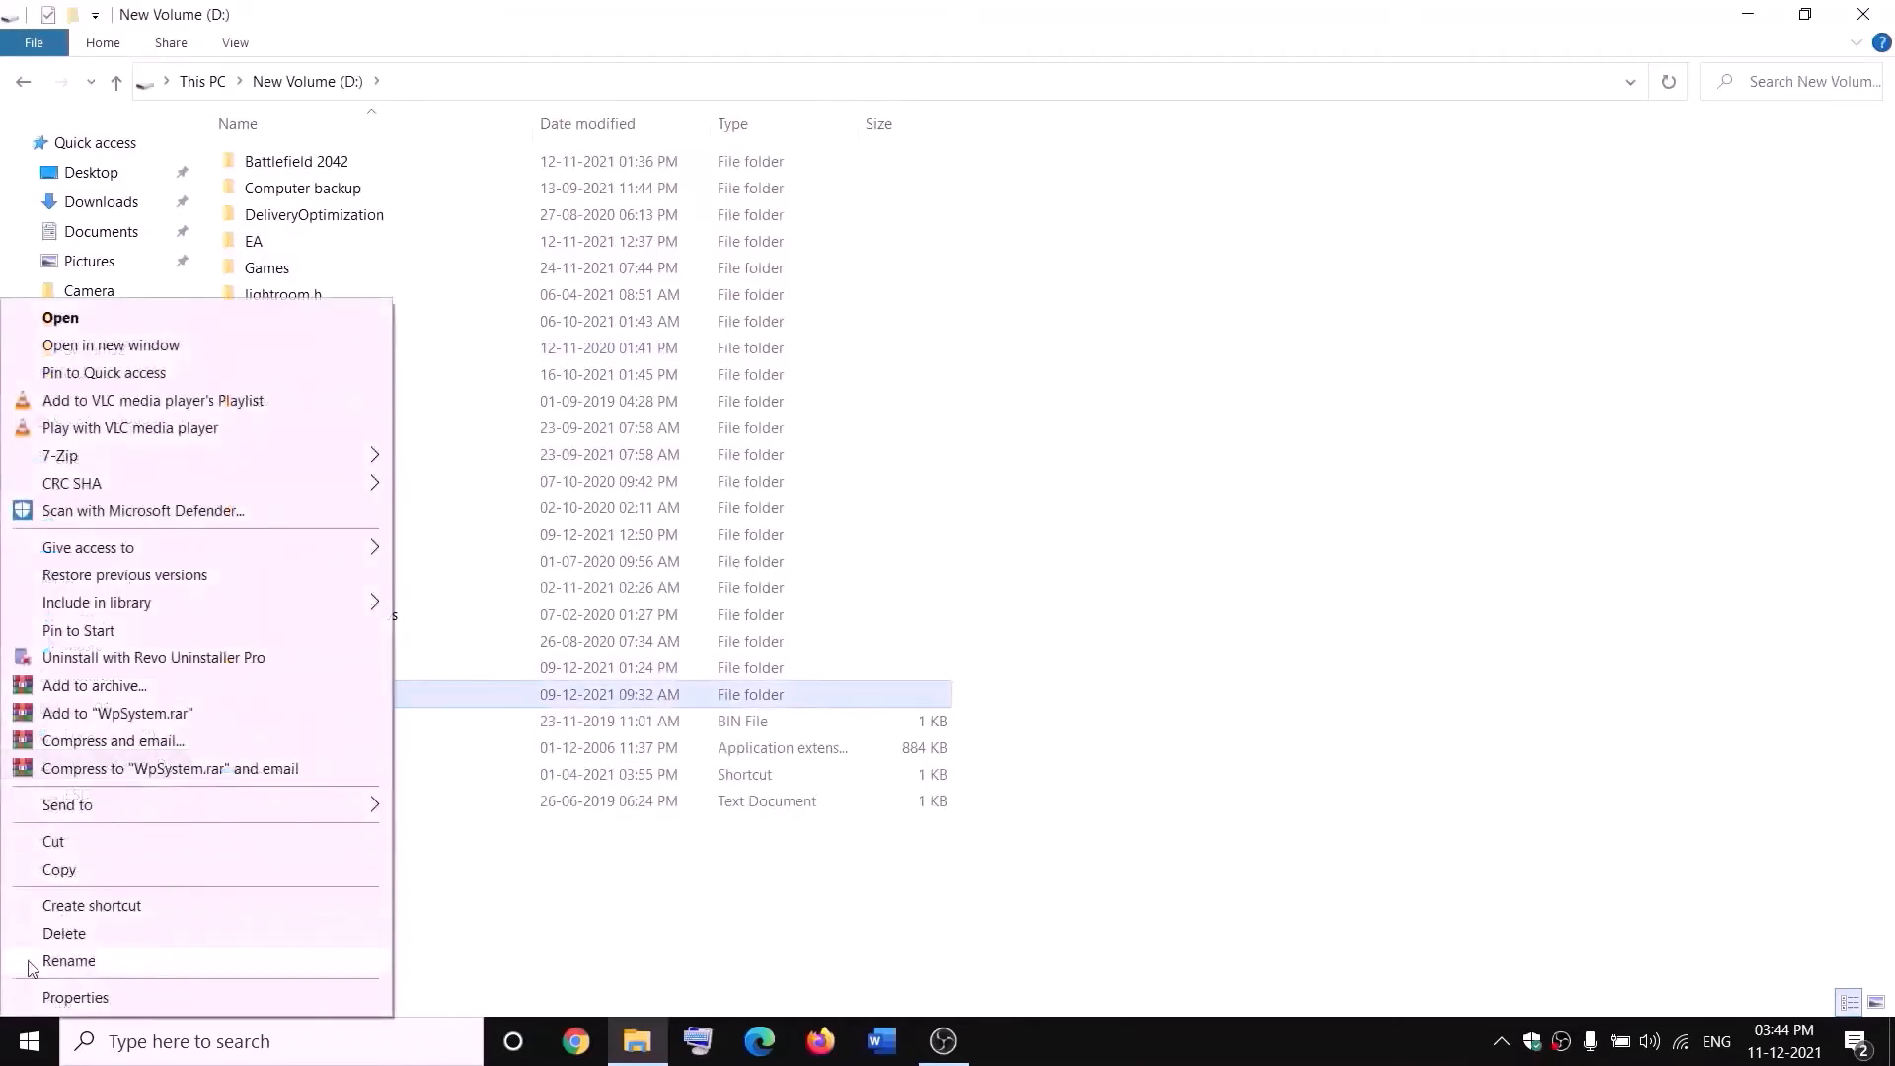
left_click(596, 901)
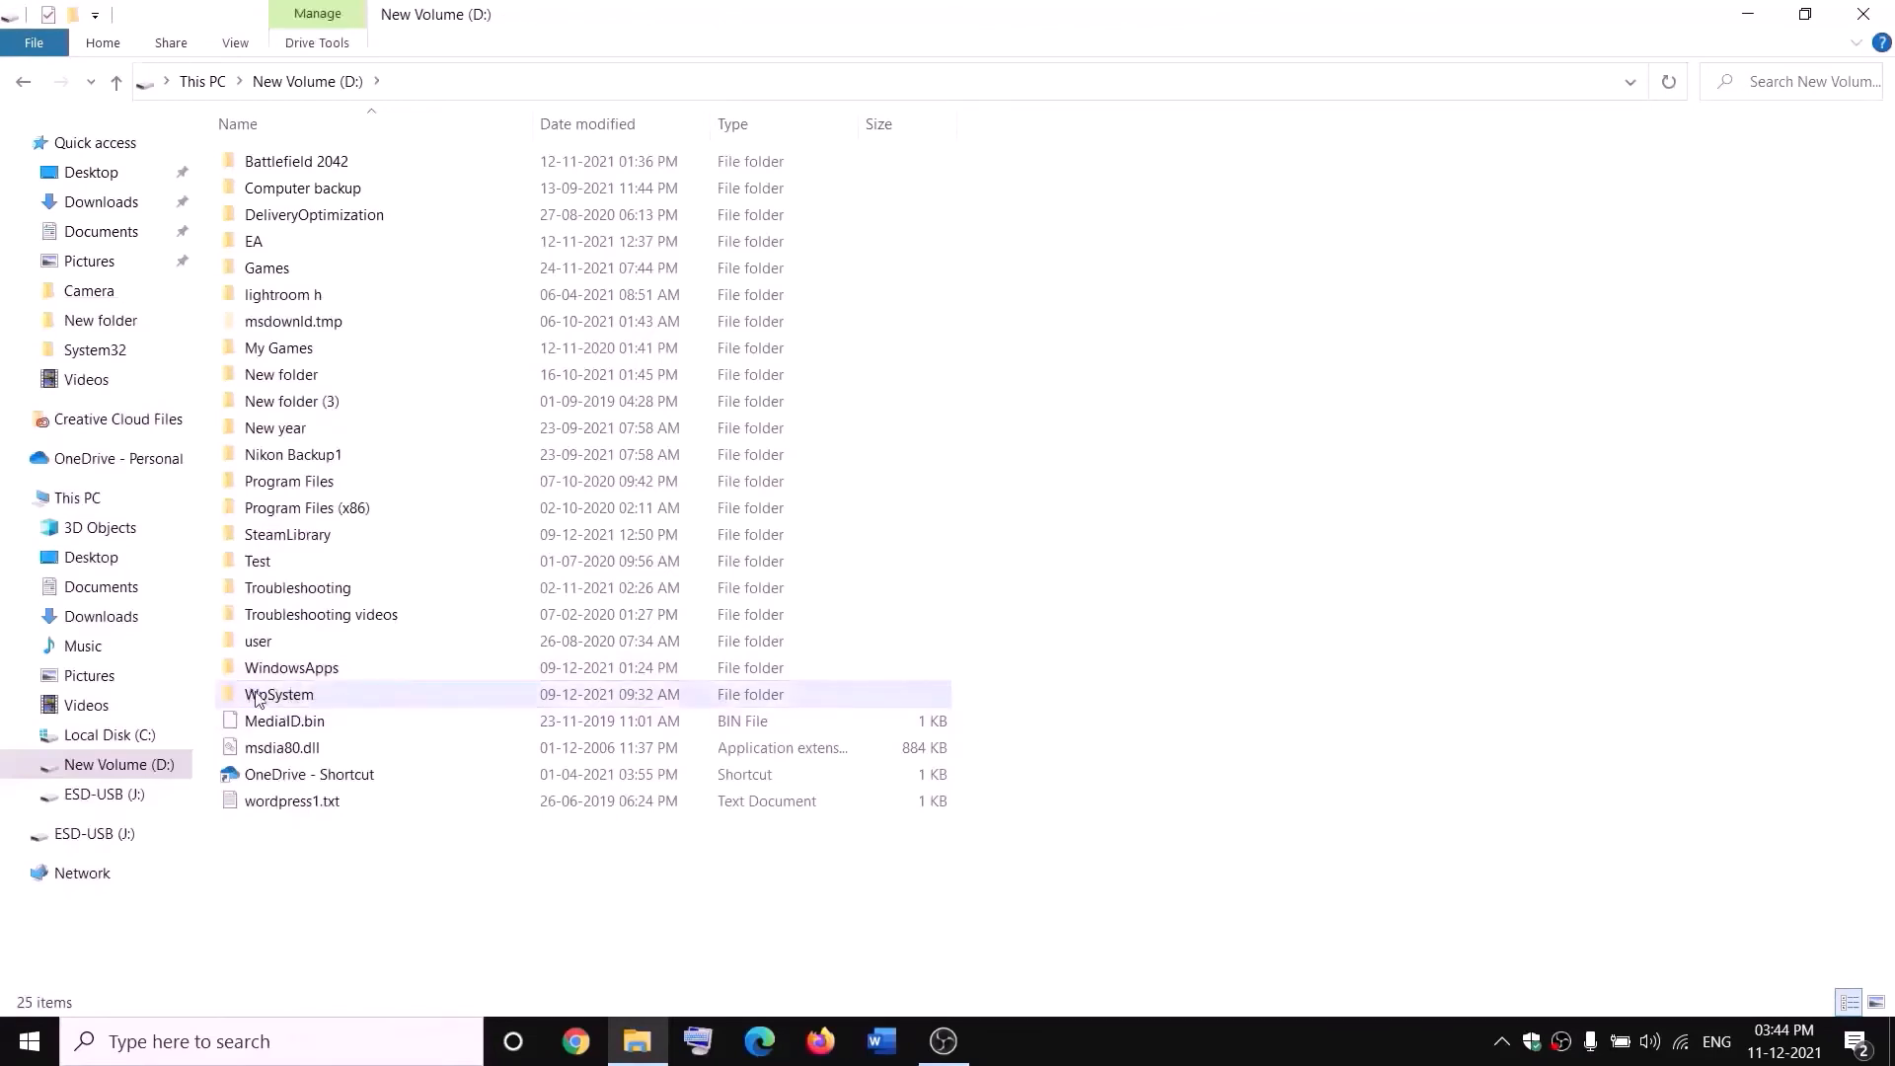
- Open the WpSystem folder's properties and its advanced security settings
mouse_move(270, 701)
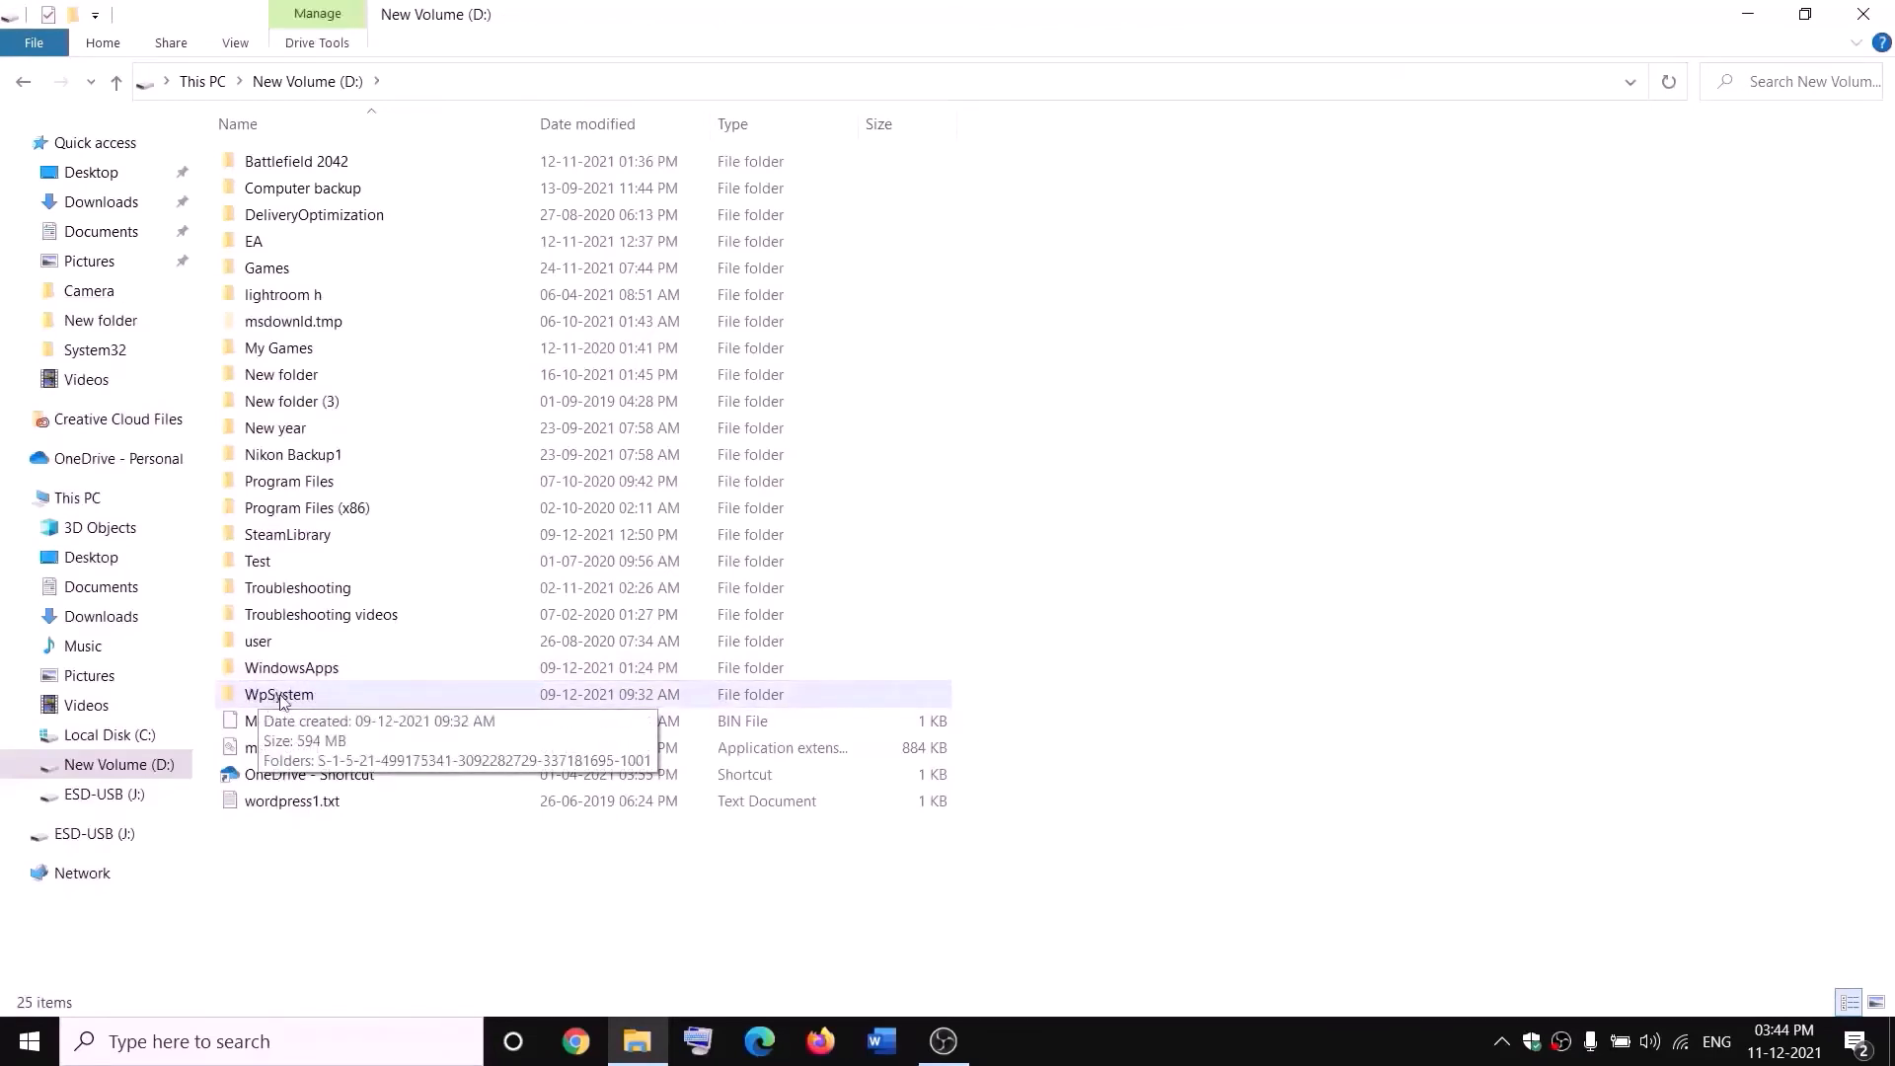
right_click(280, 699)
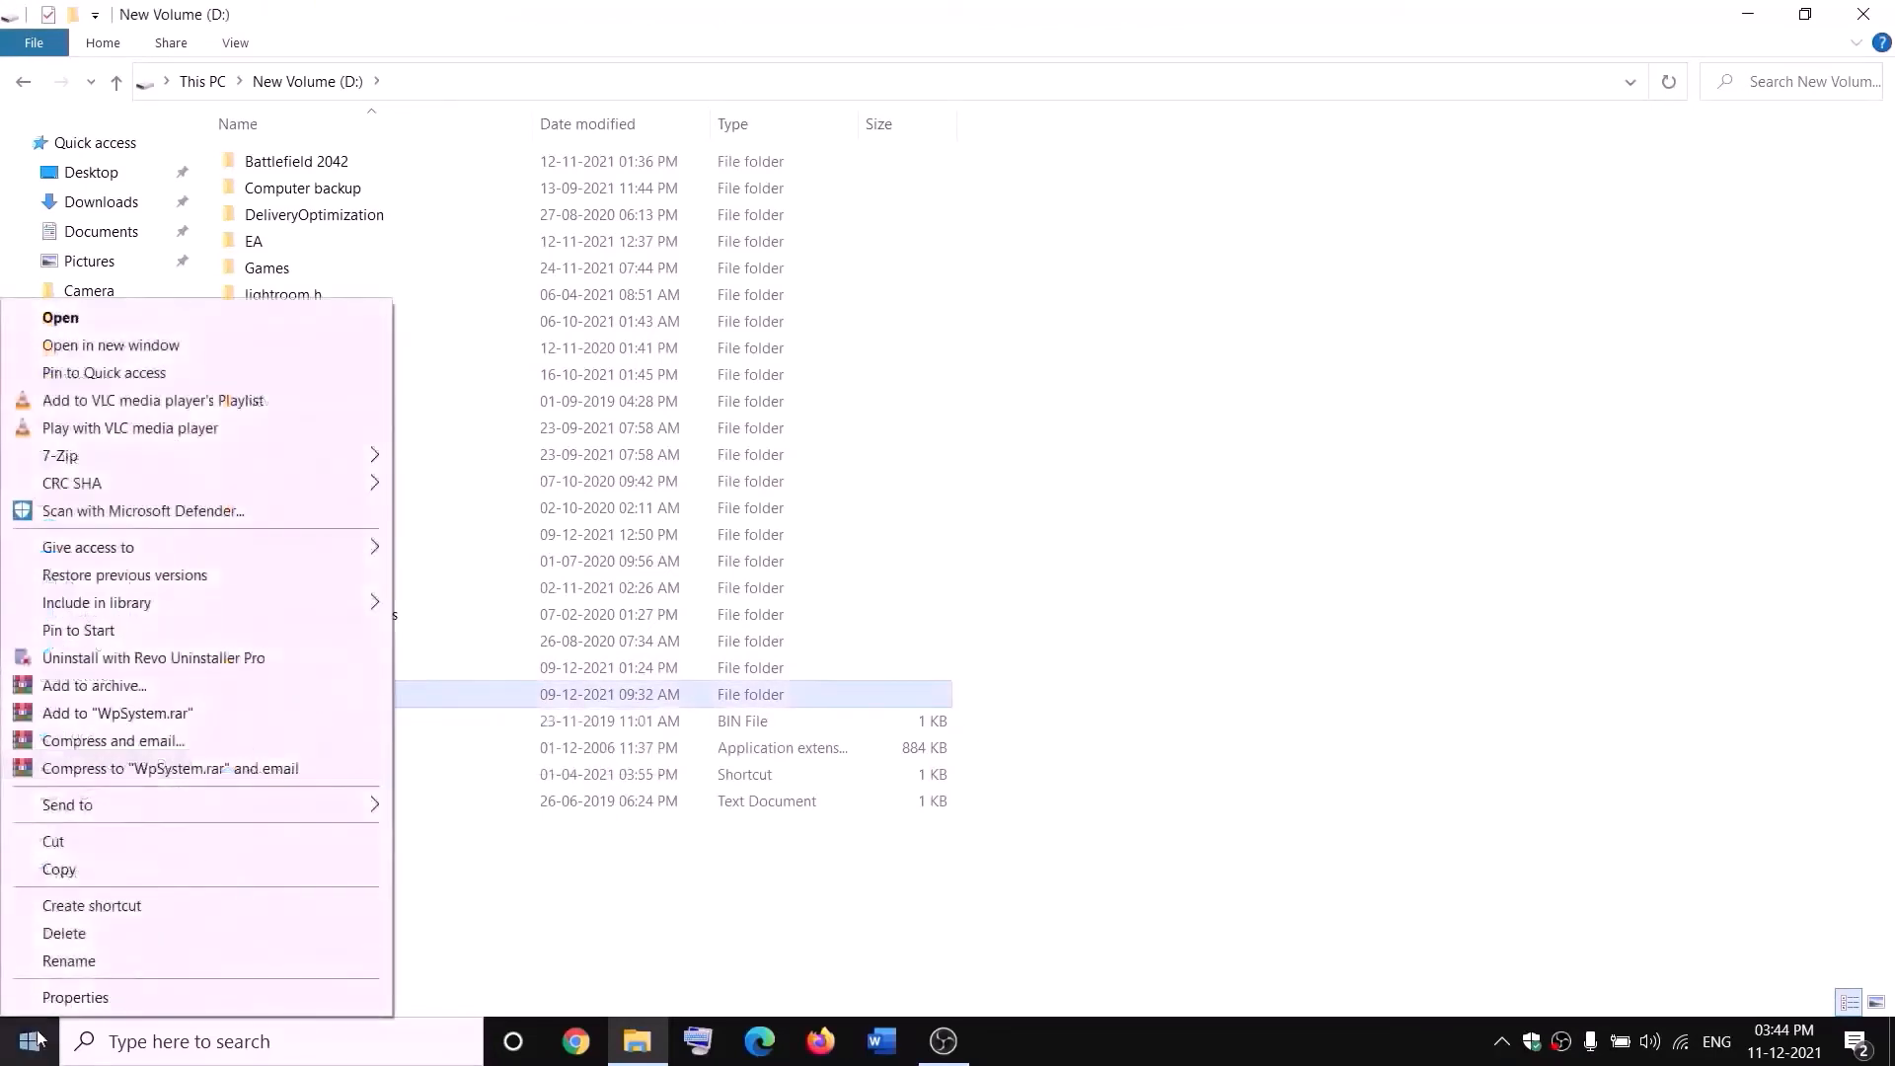
left_click(76, 999)
left_click_drag(563, 441, 868, 280)
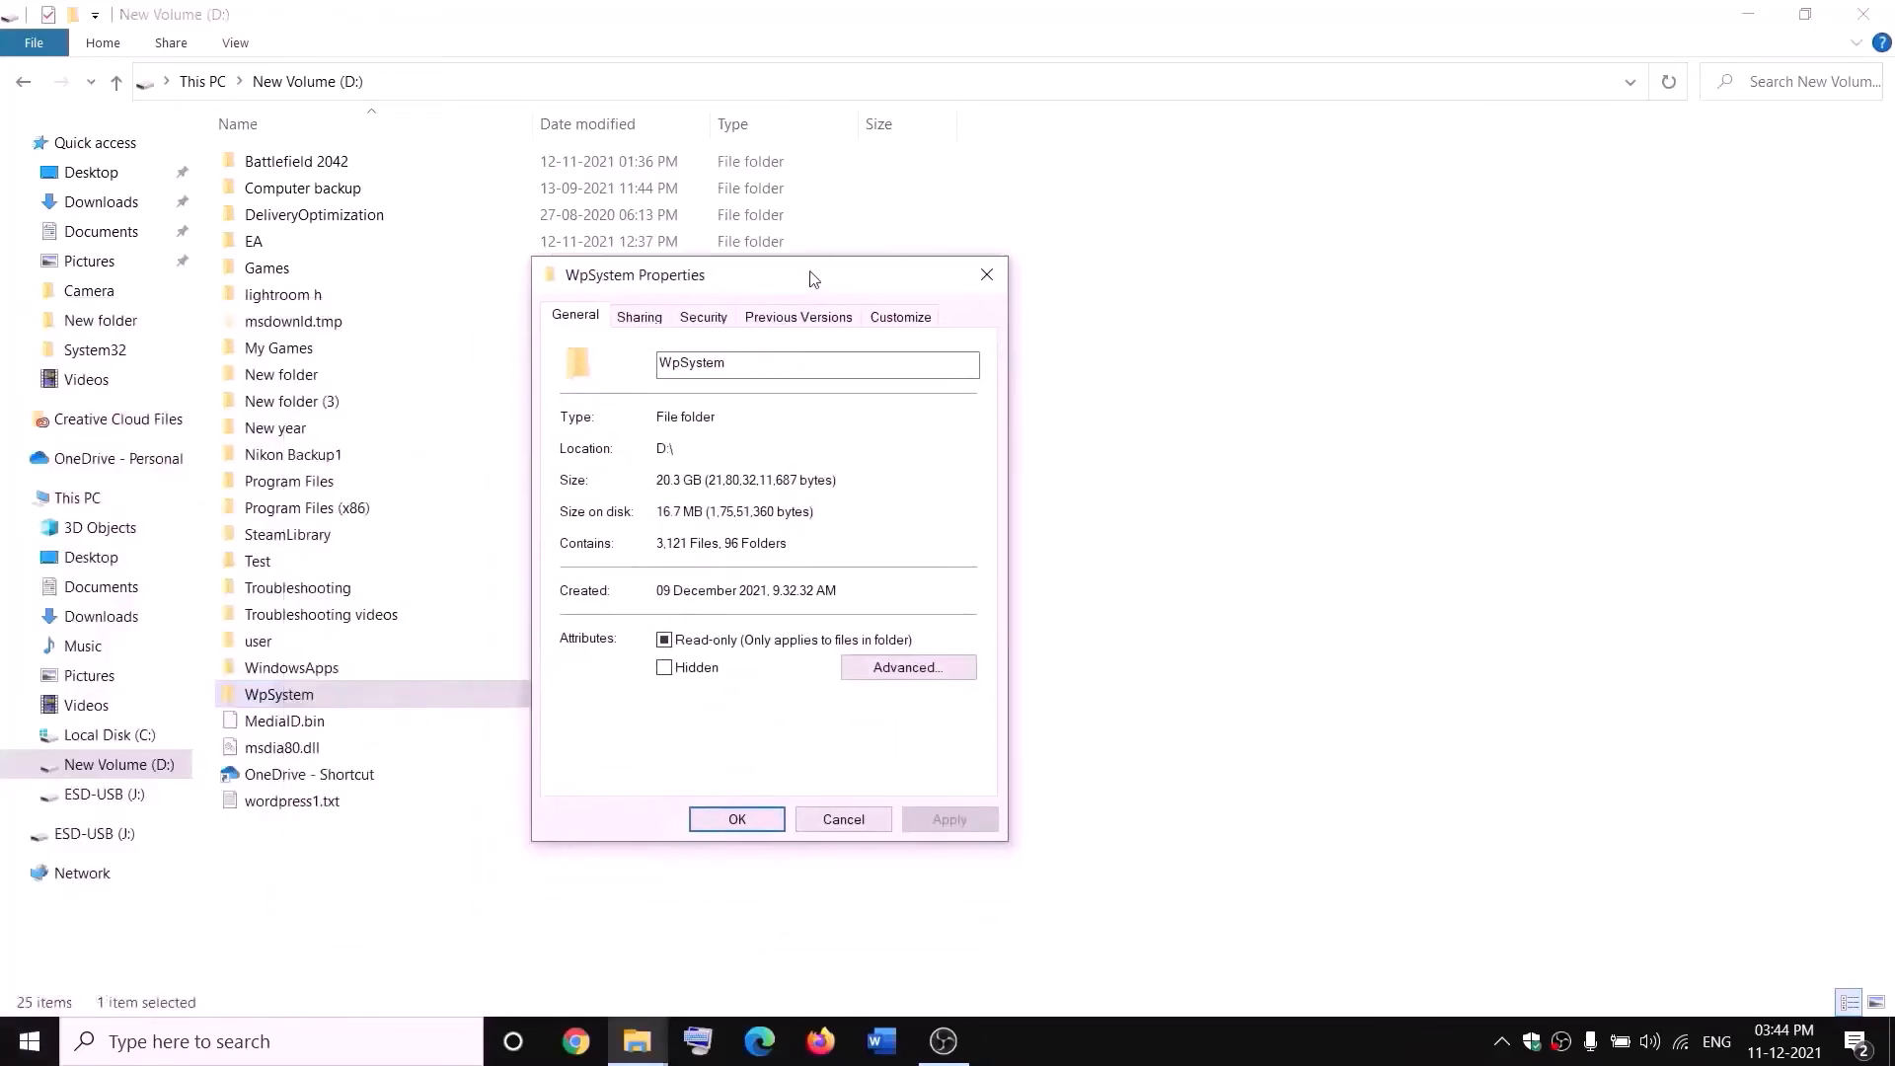
left_click(703, 319)
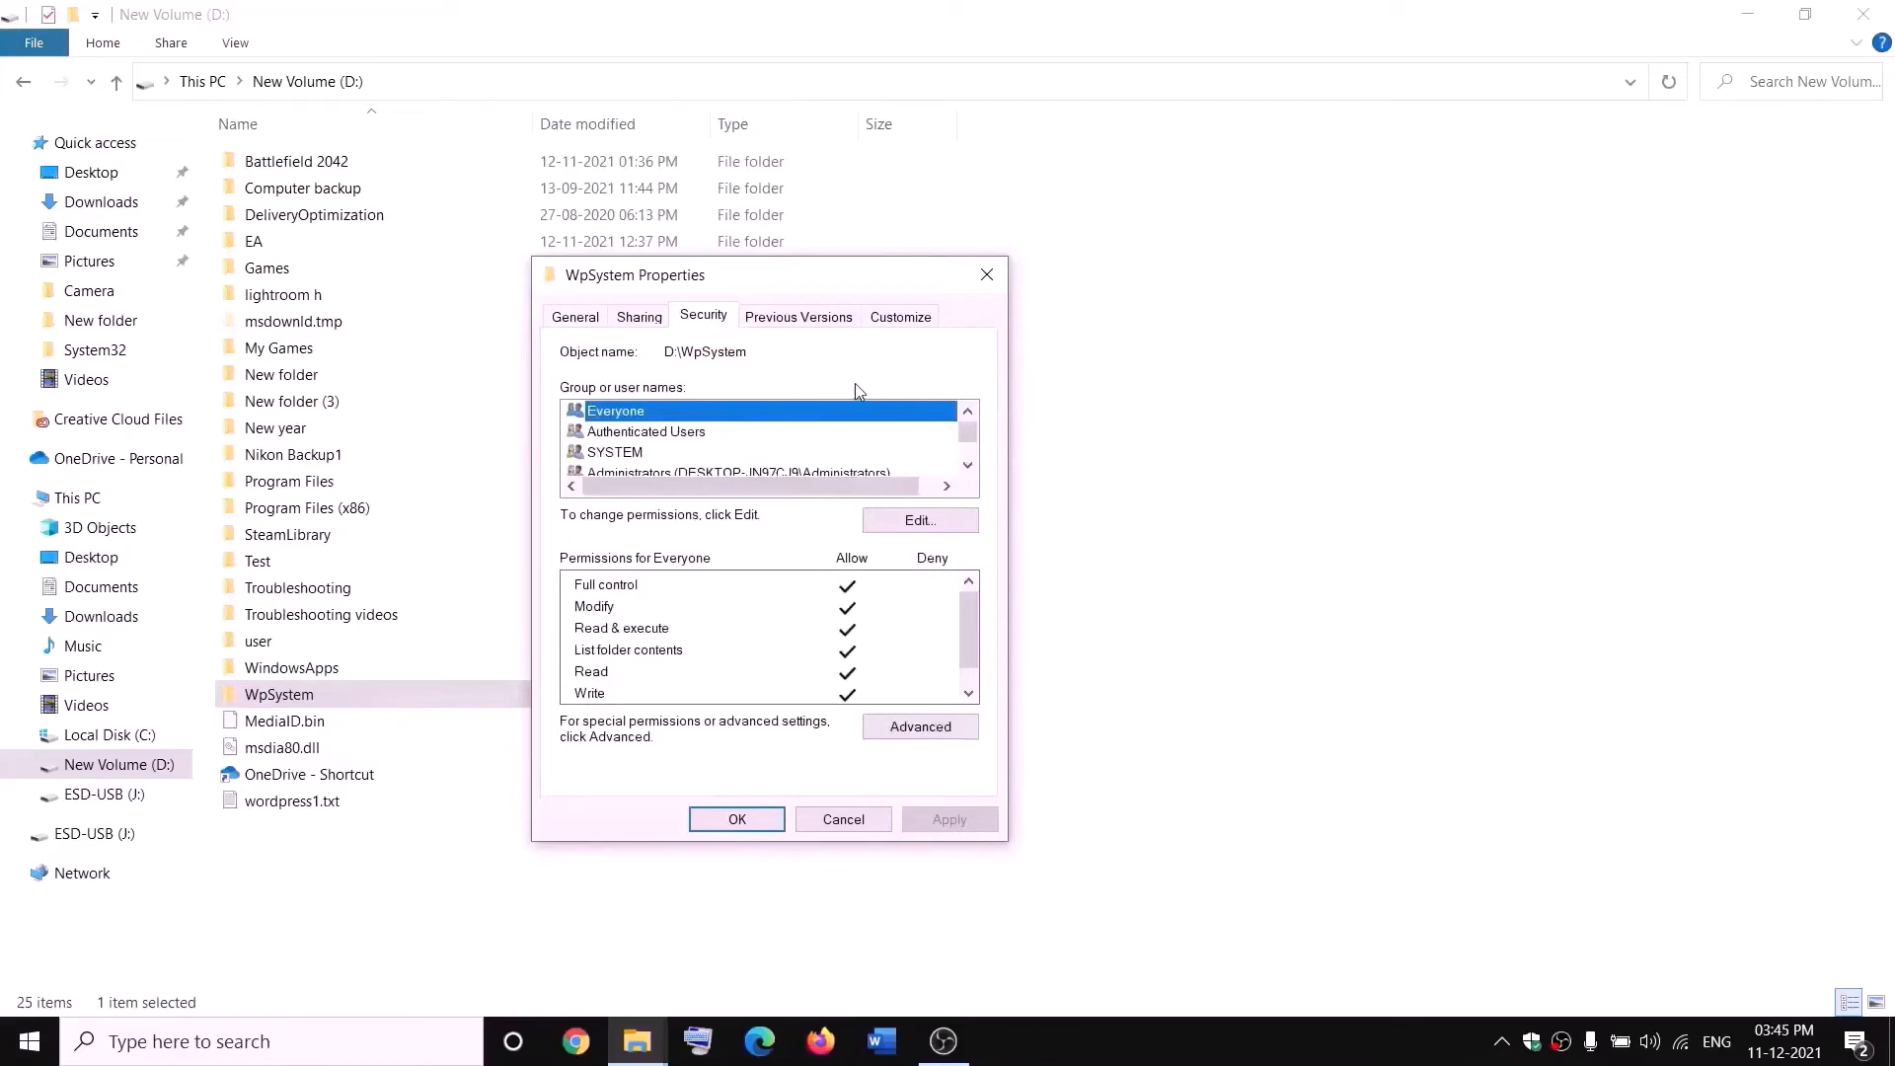
left_click(923, 732)
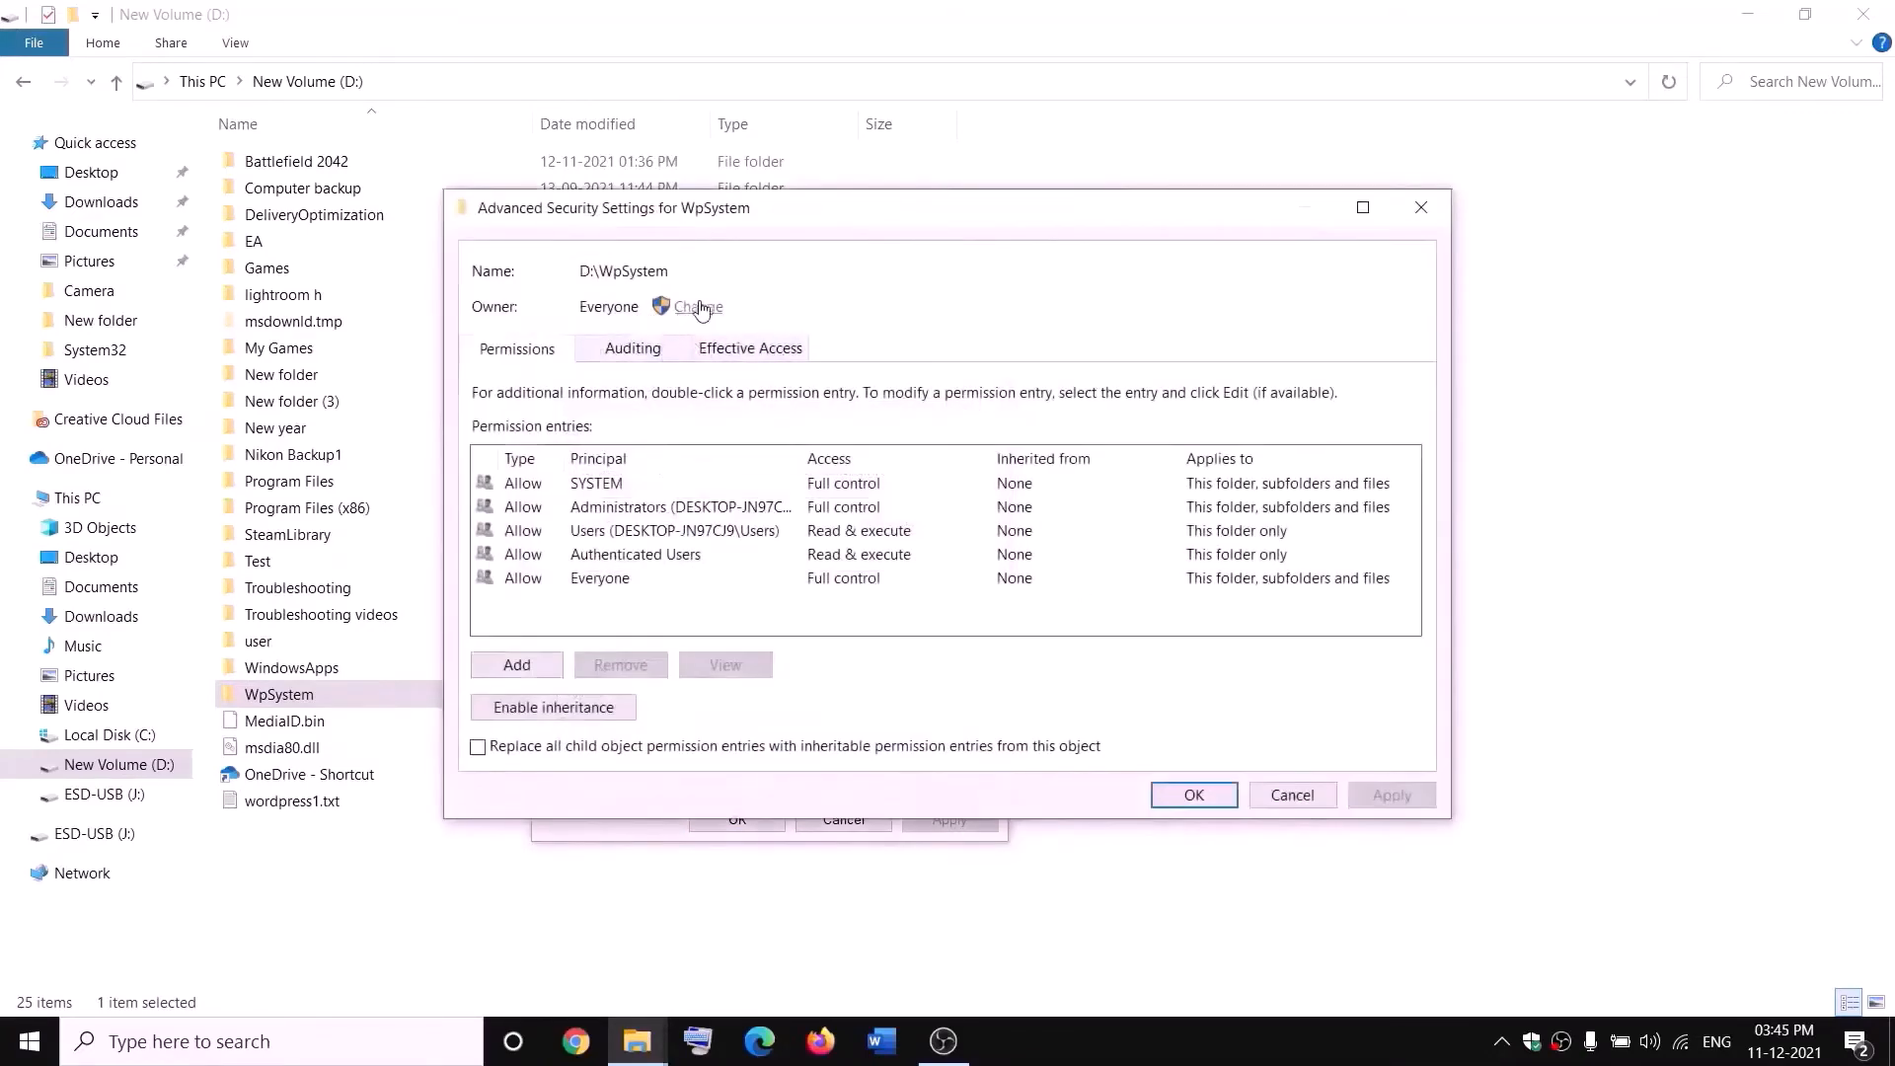
- Change the WpSystem folder's owner to Everyone, replacing the owner on subcontainers and objects, and apply
left_click(699, 307)
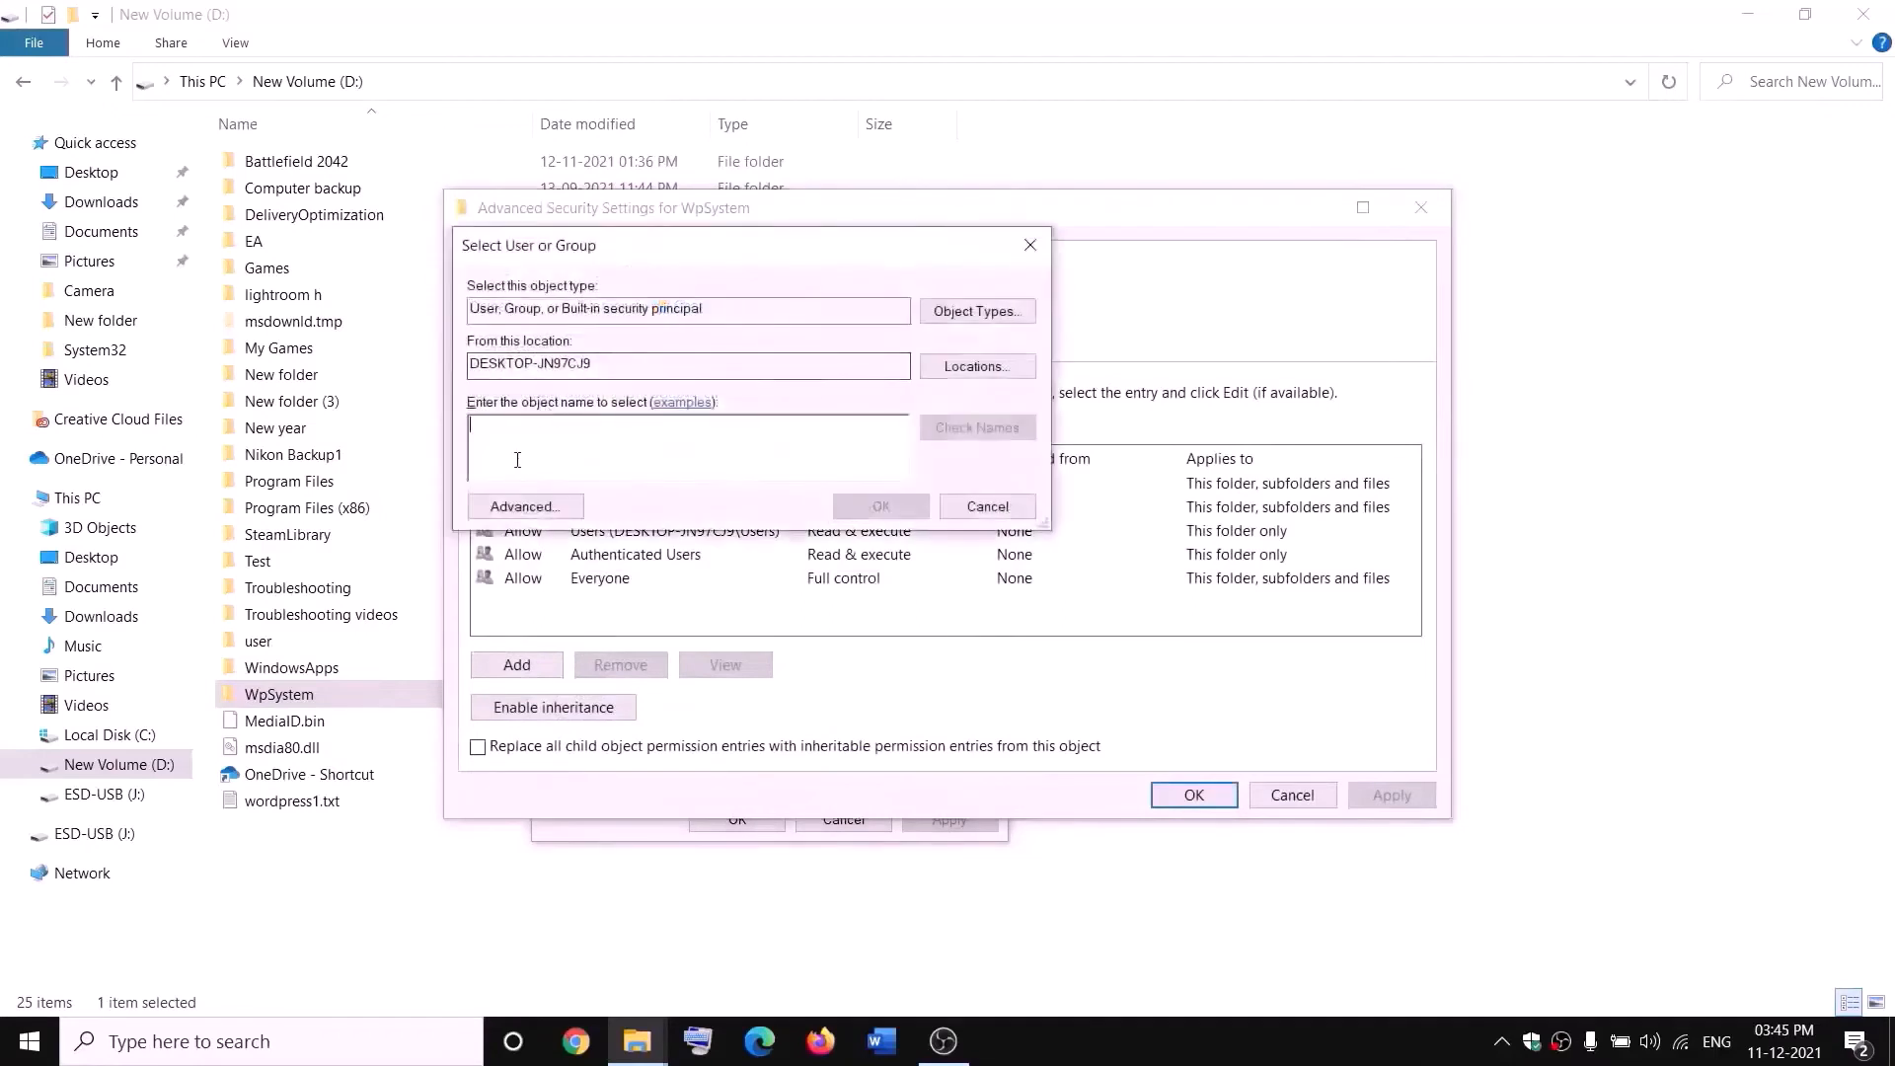
type("w")
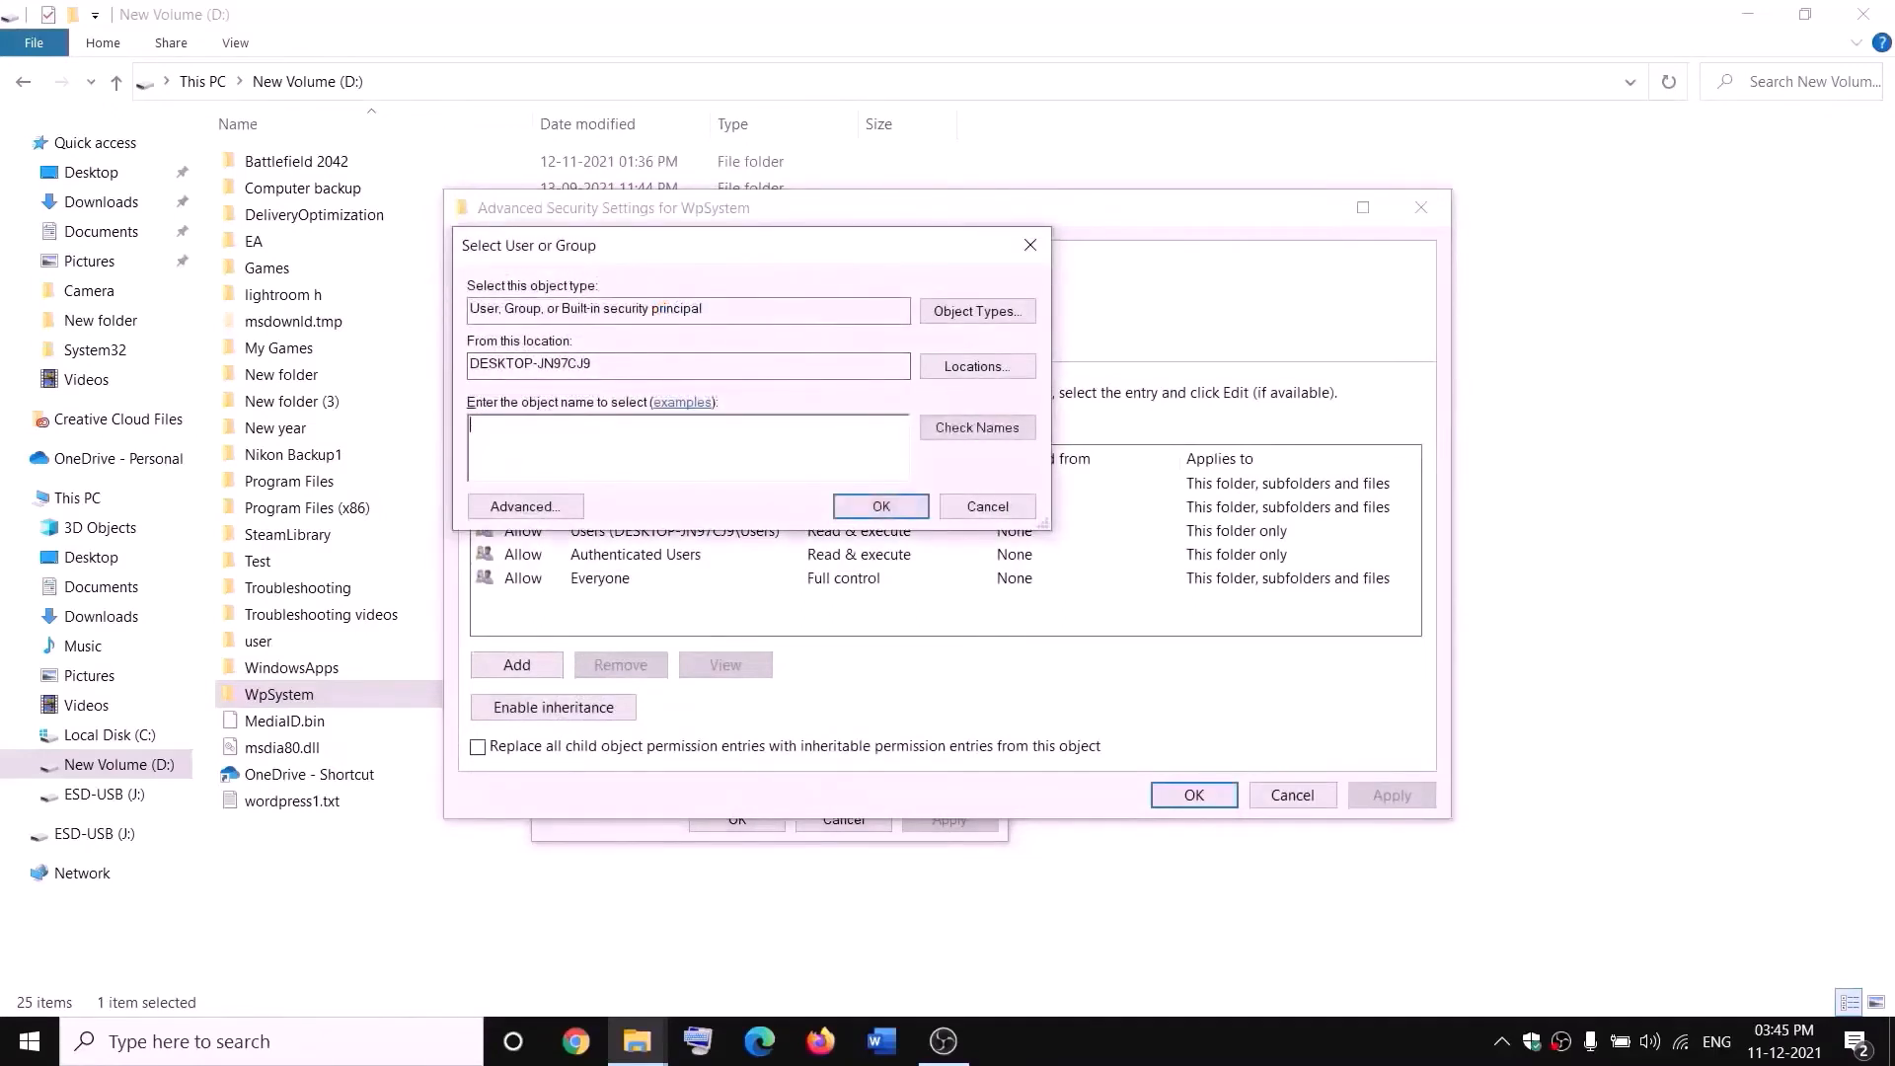
type("everyone")
left_click_drag(570, 420, 468, 425)
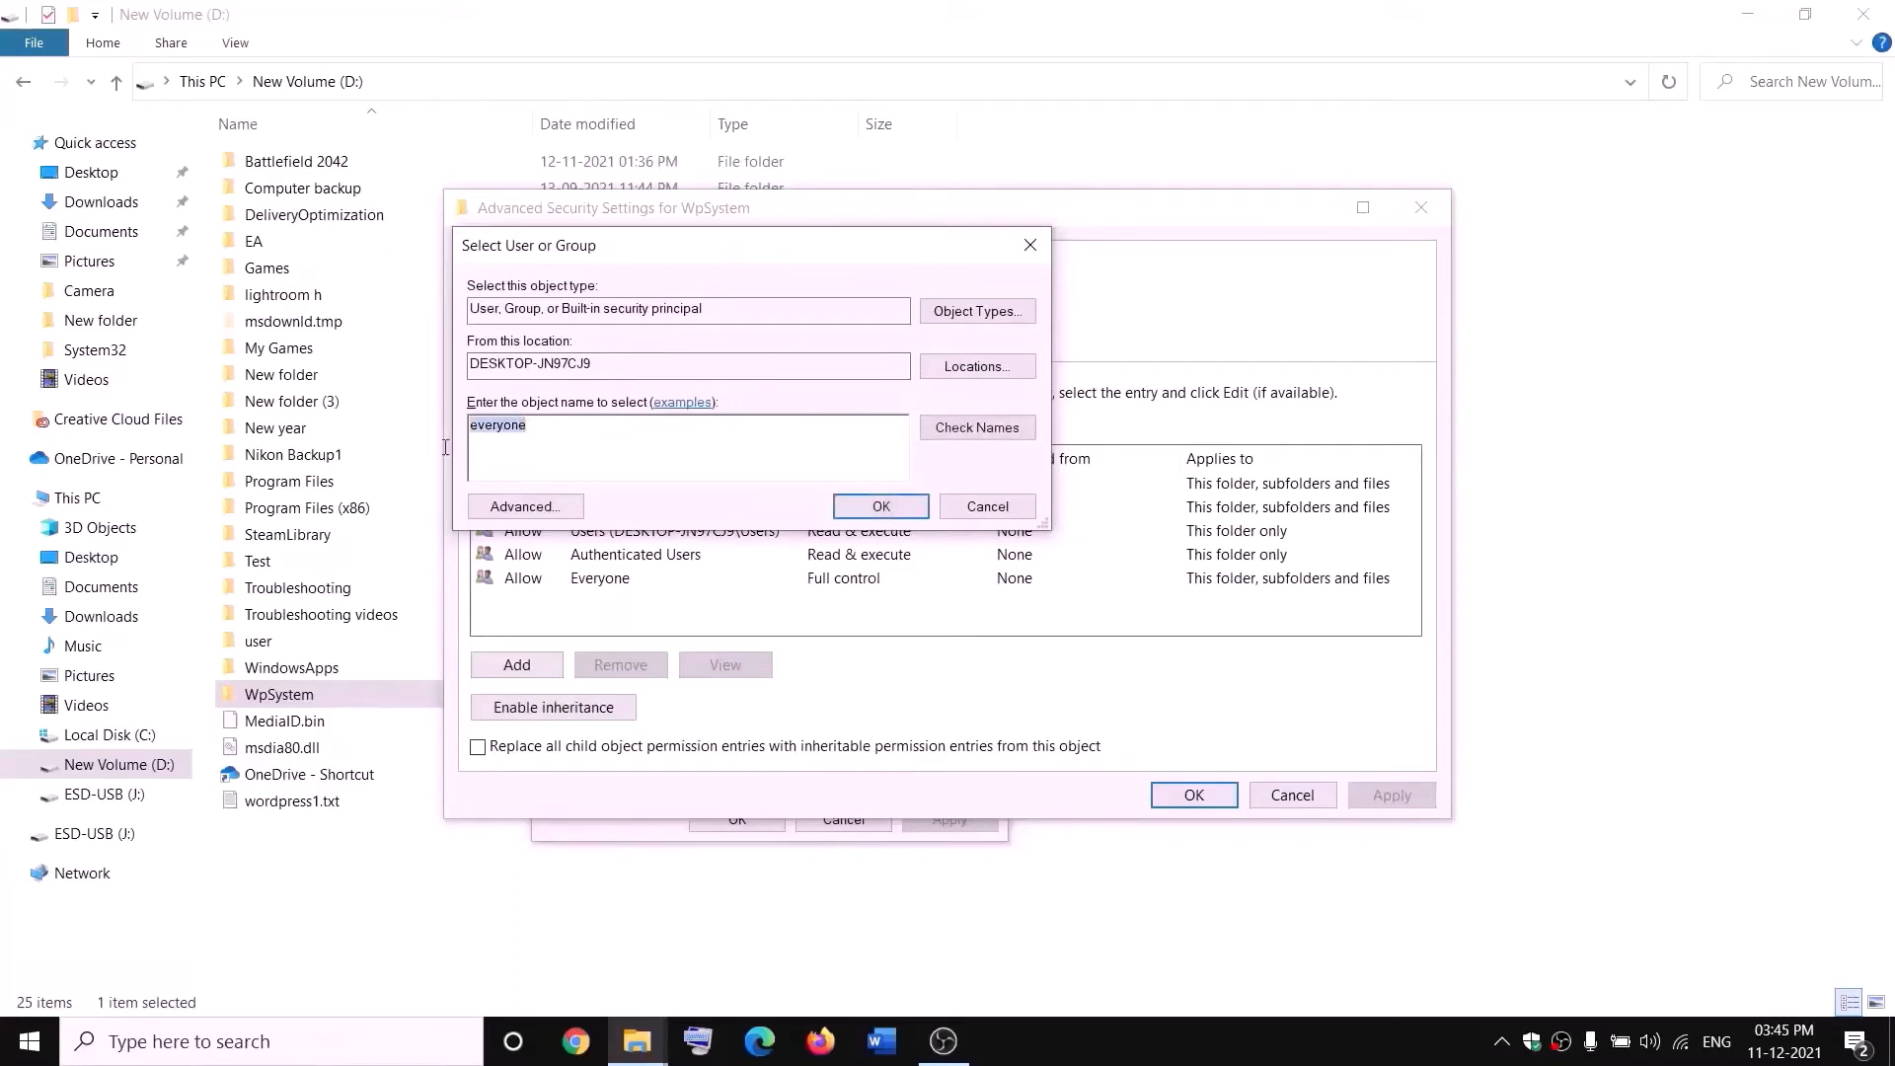
left_click(978, 427)
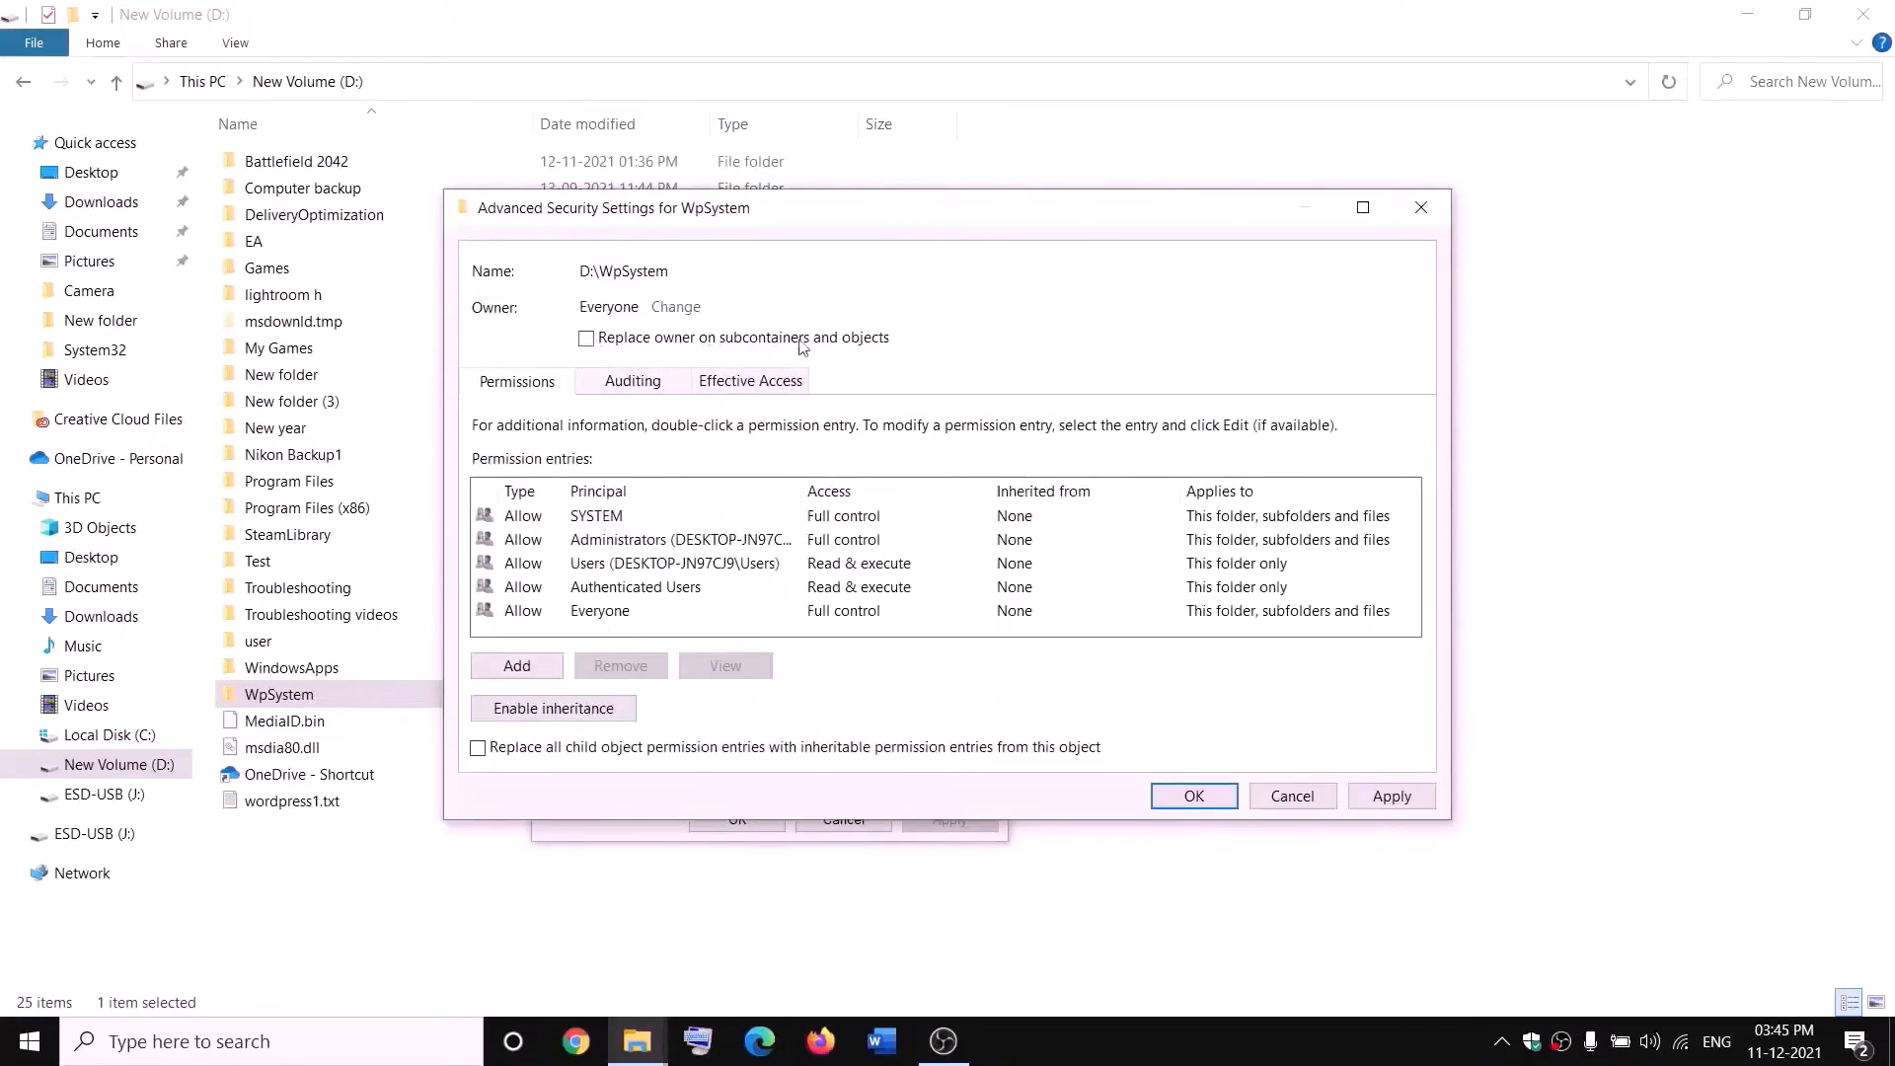
left_click(588, 340)
left_click(1392, 797)
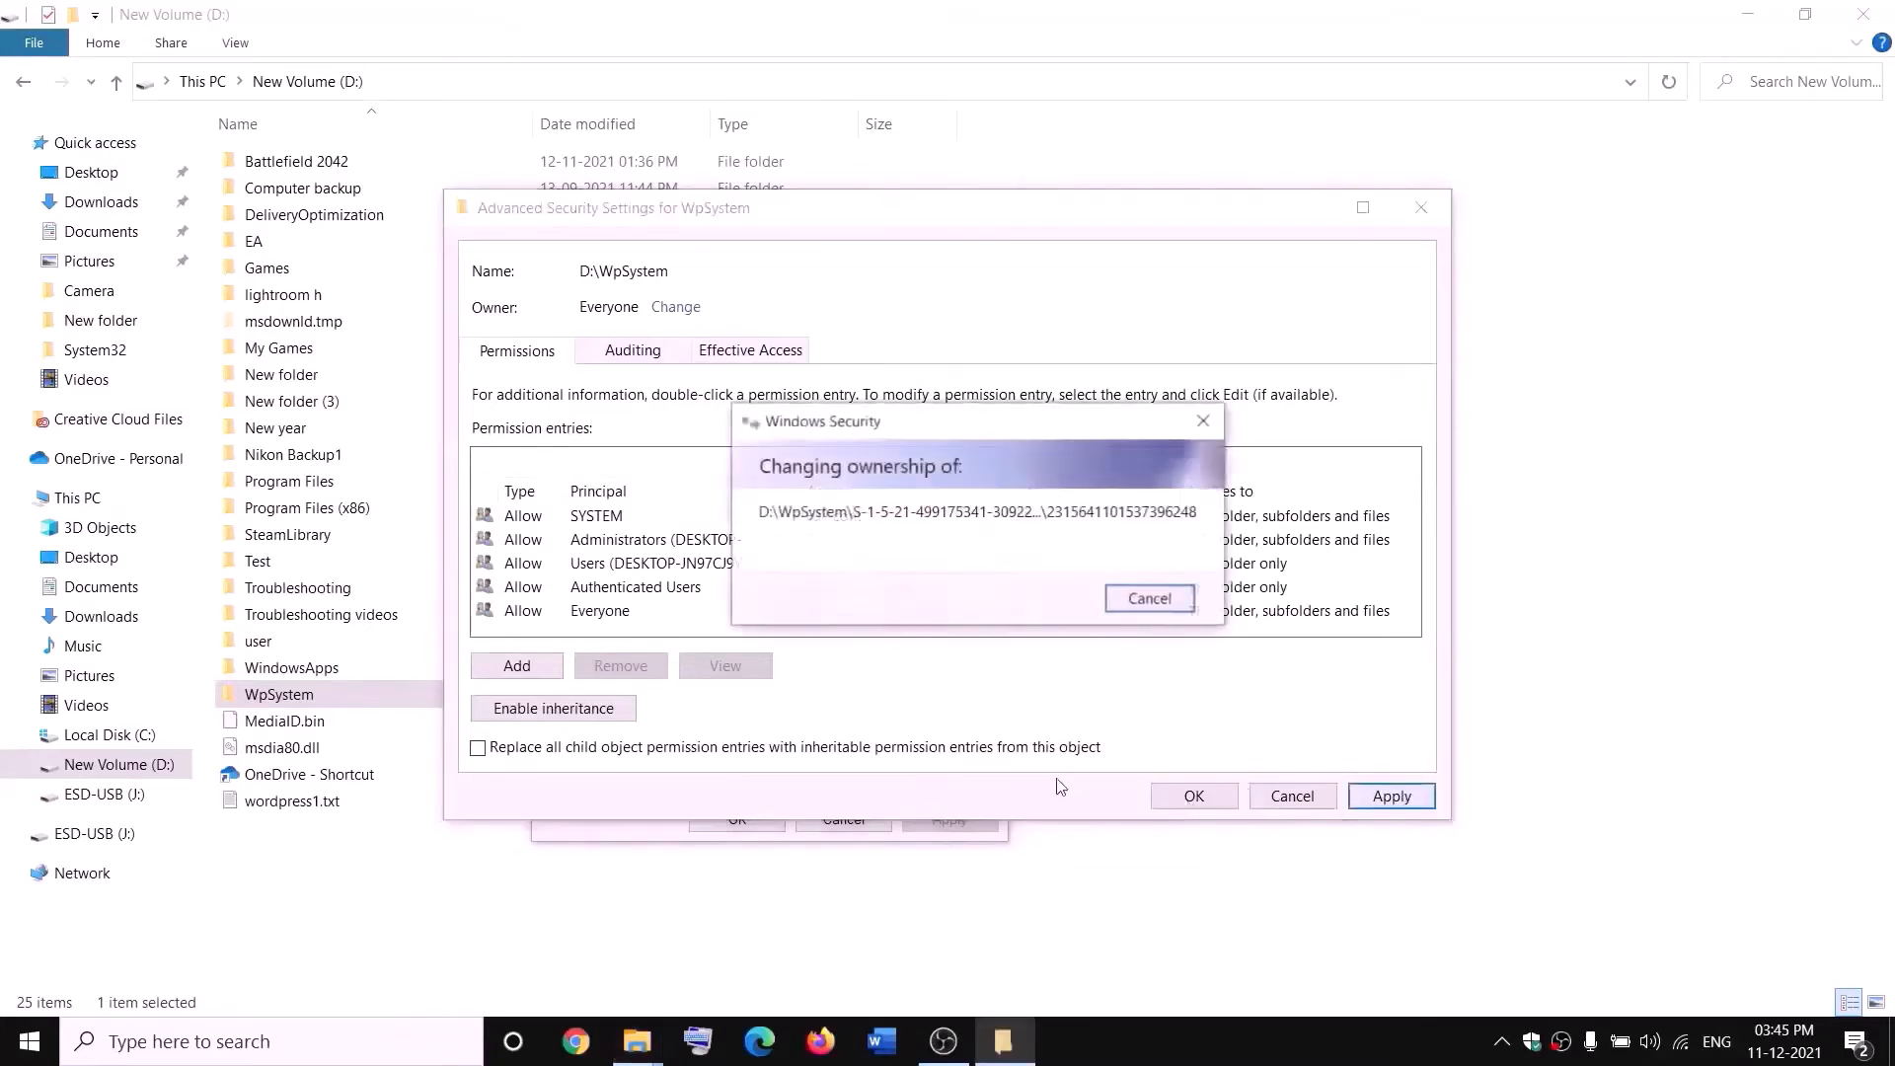
left_click(1153, 630)
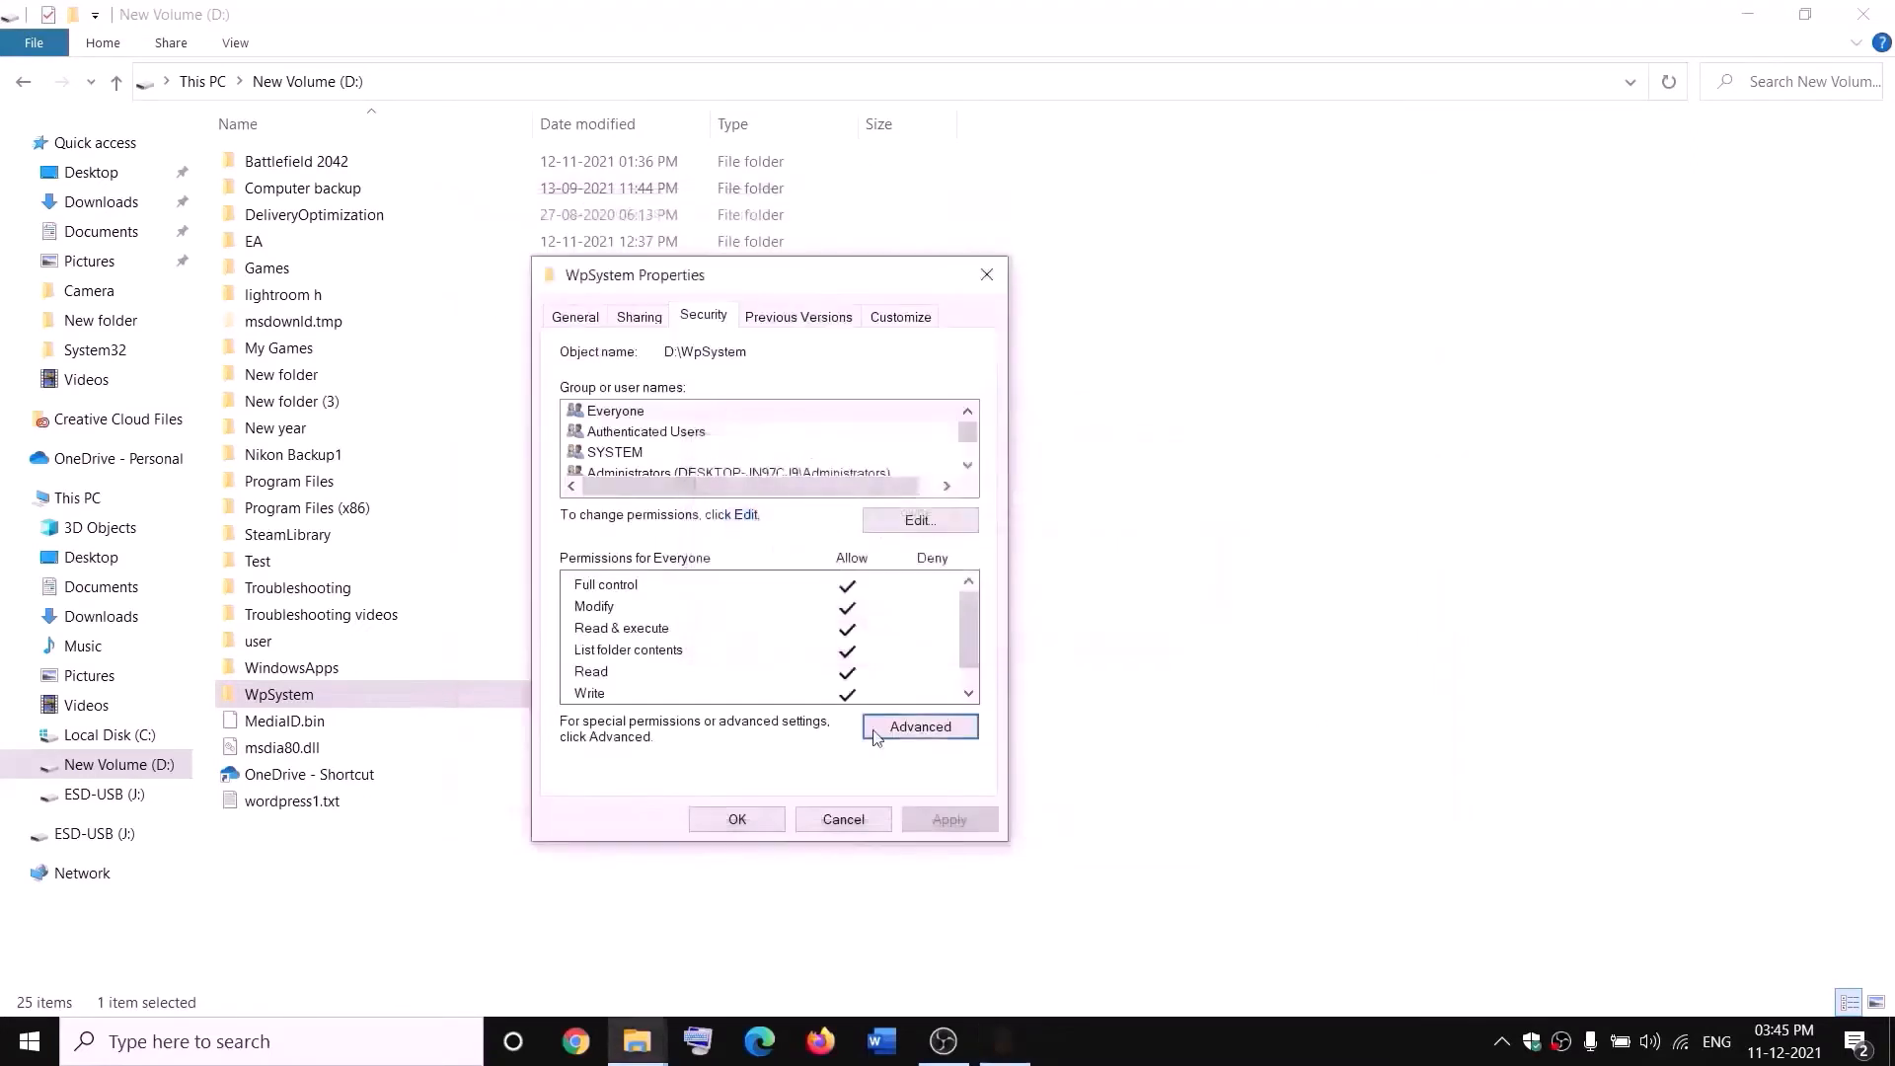
left_click(738, 819)
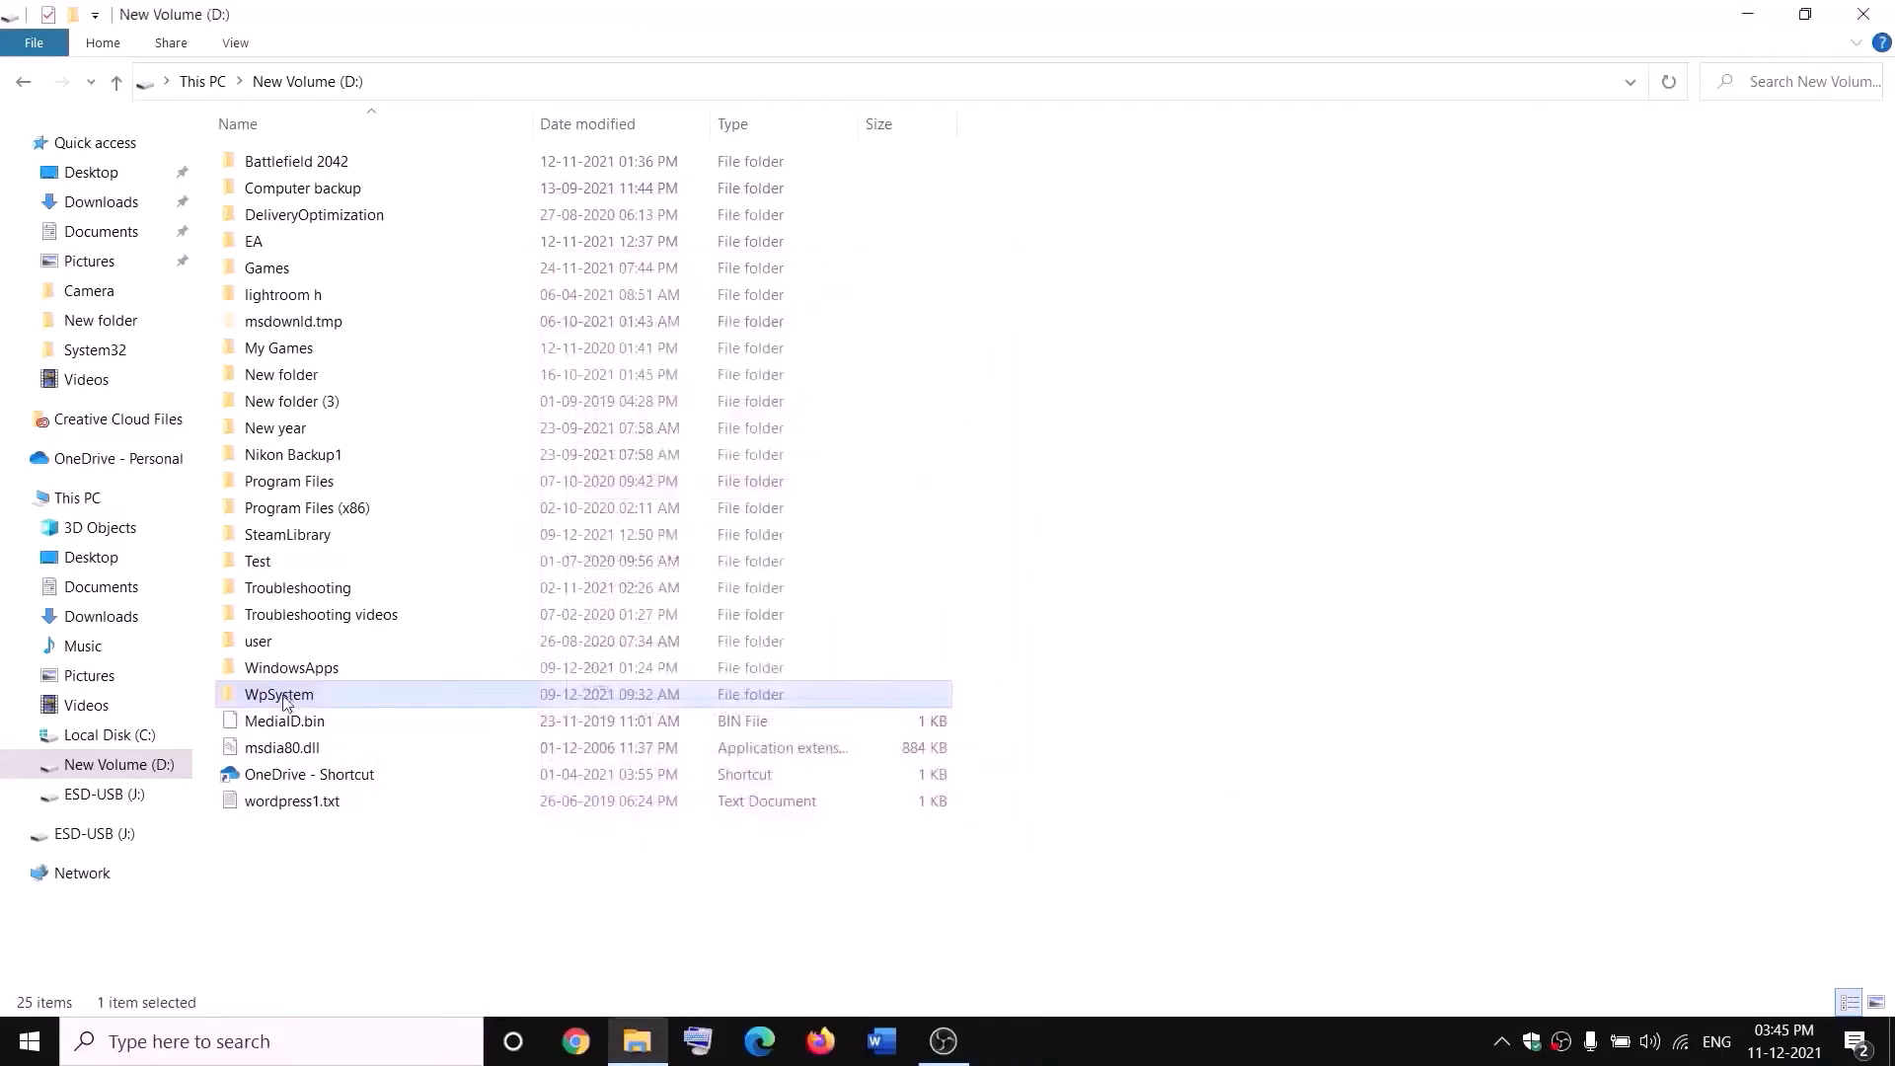
- Reopen WpSystem's advanced security settings and add a permission entry with Everyone as the principal
right_click(375, 697)
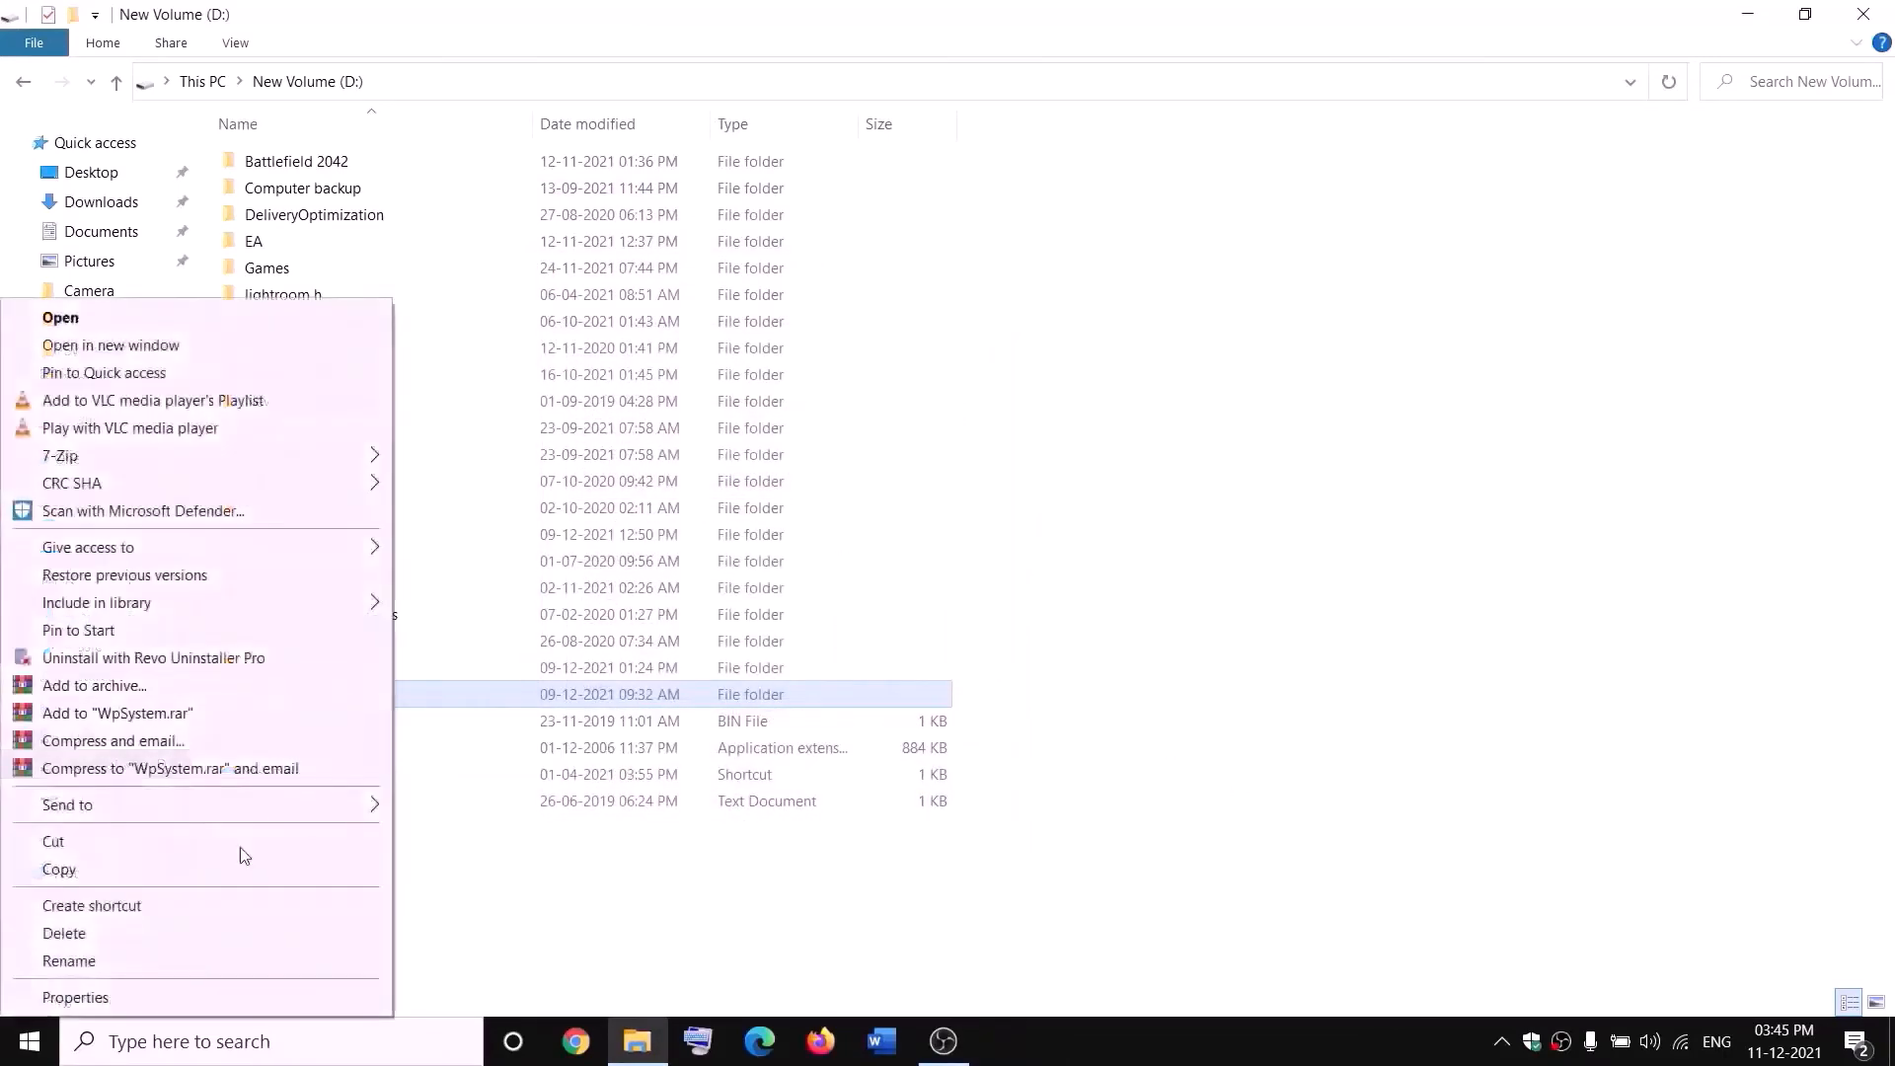
left_click(119, 990)
left_click_drag(533, 435, 706, 332)
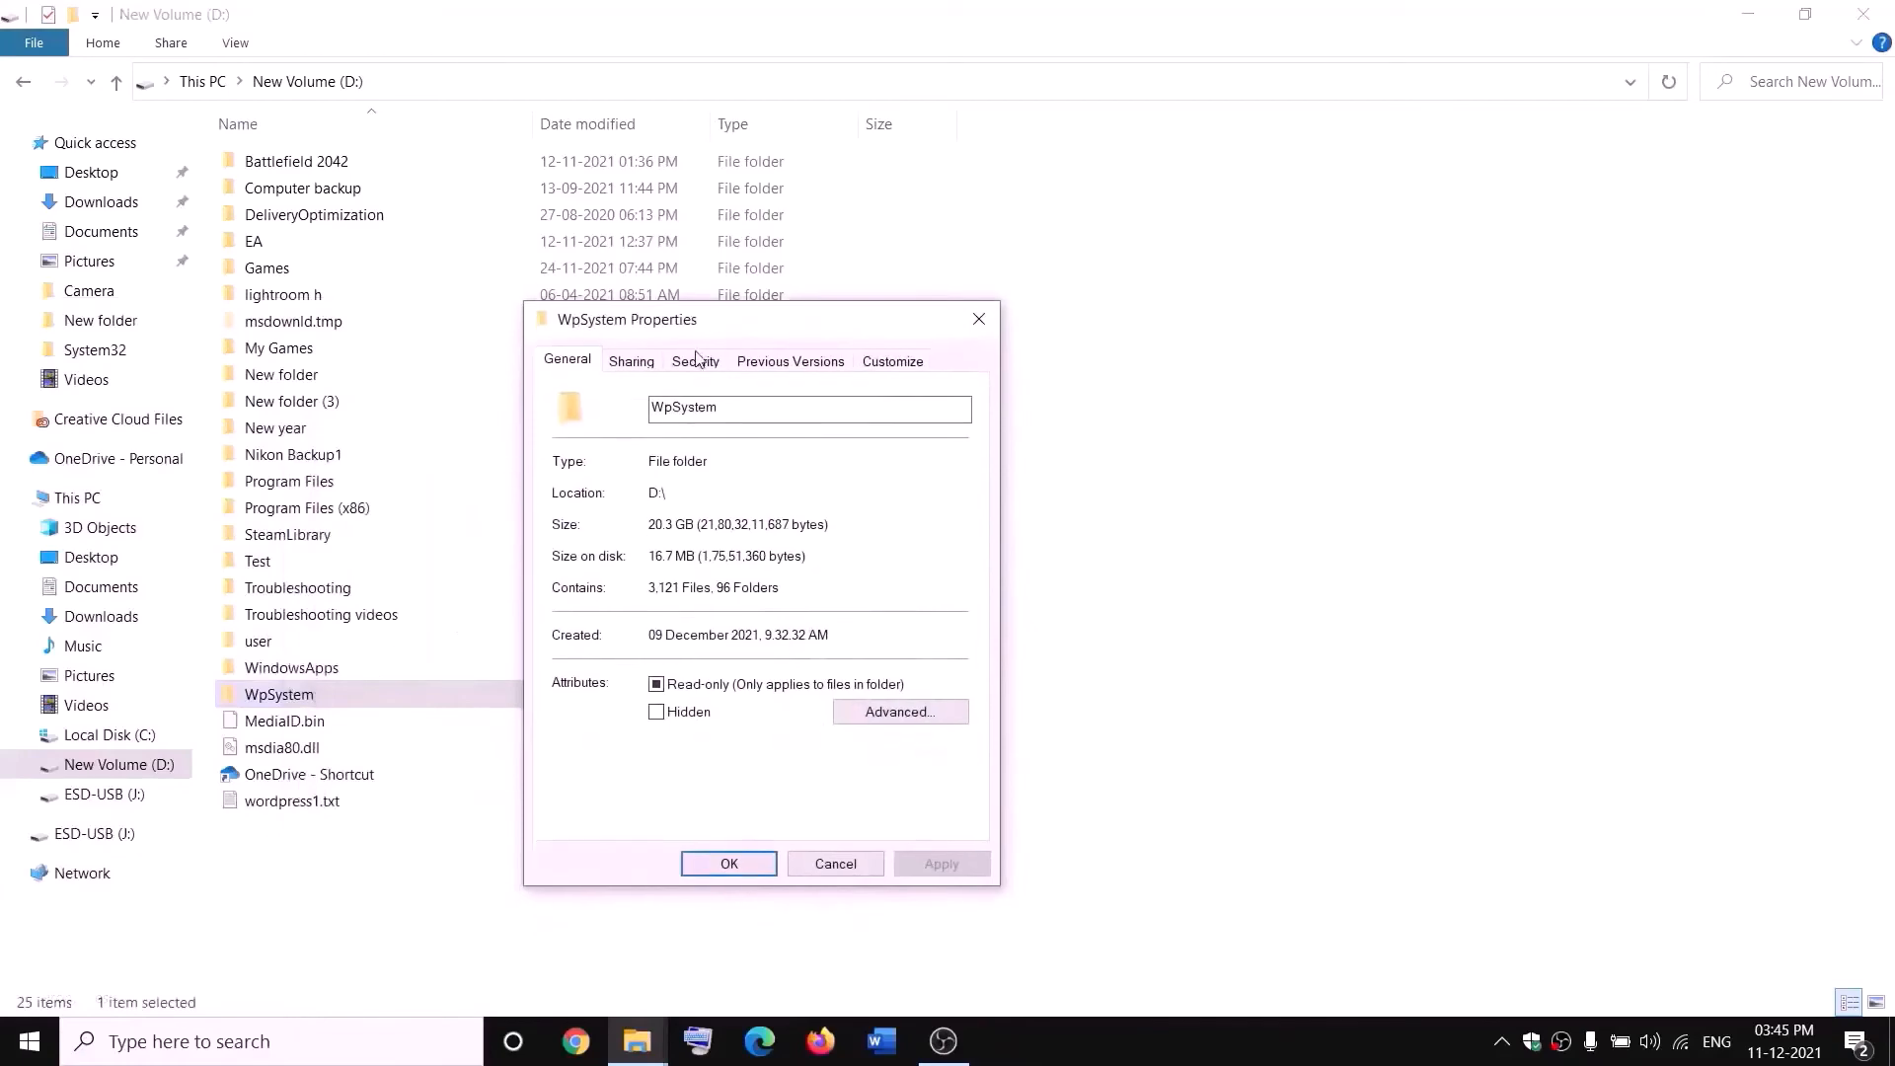
left_click(697, 362)
left_click(920, 780)
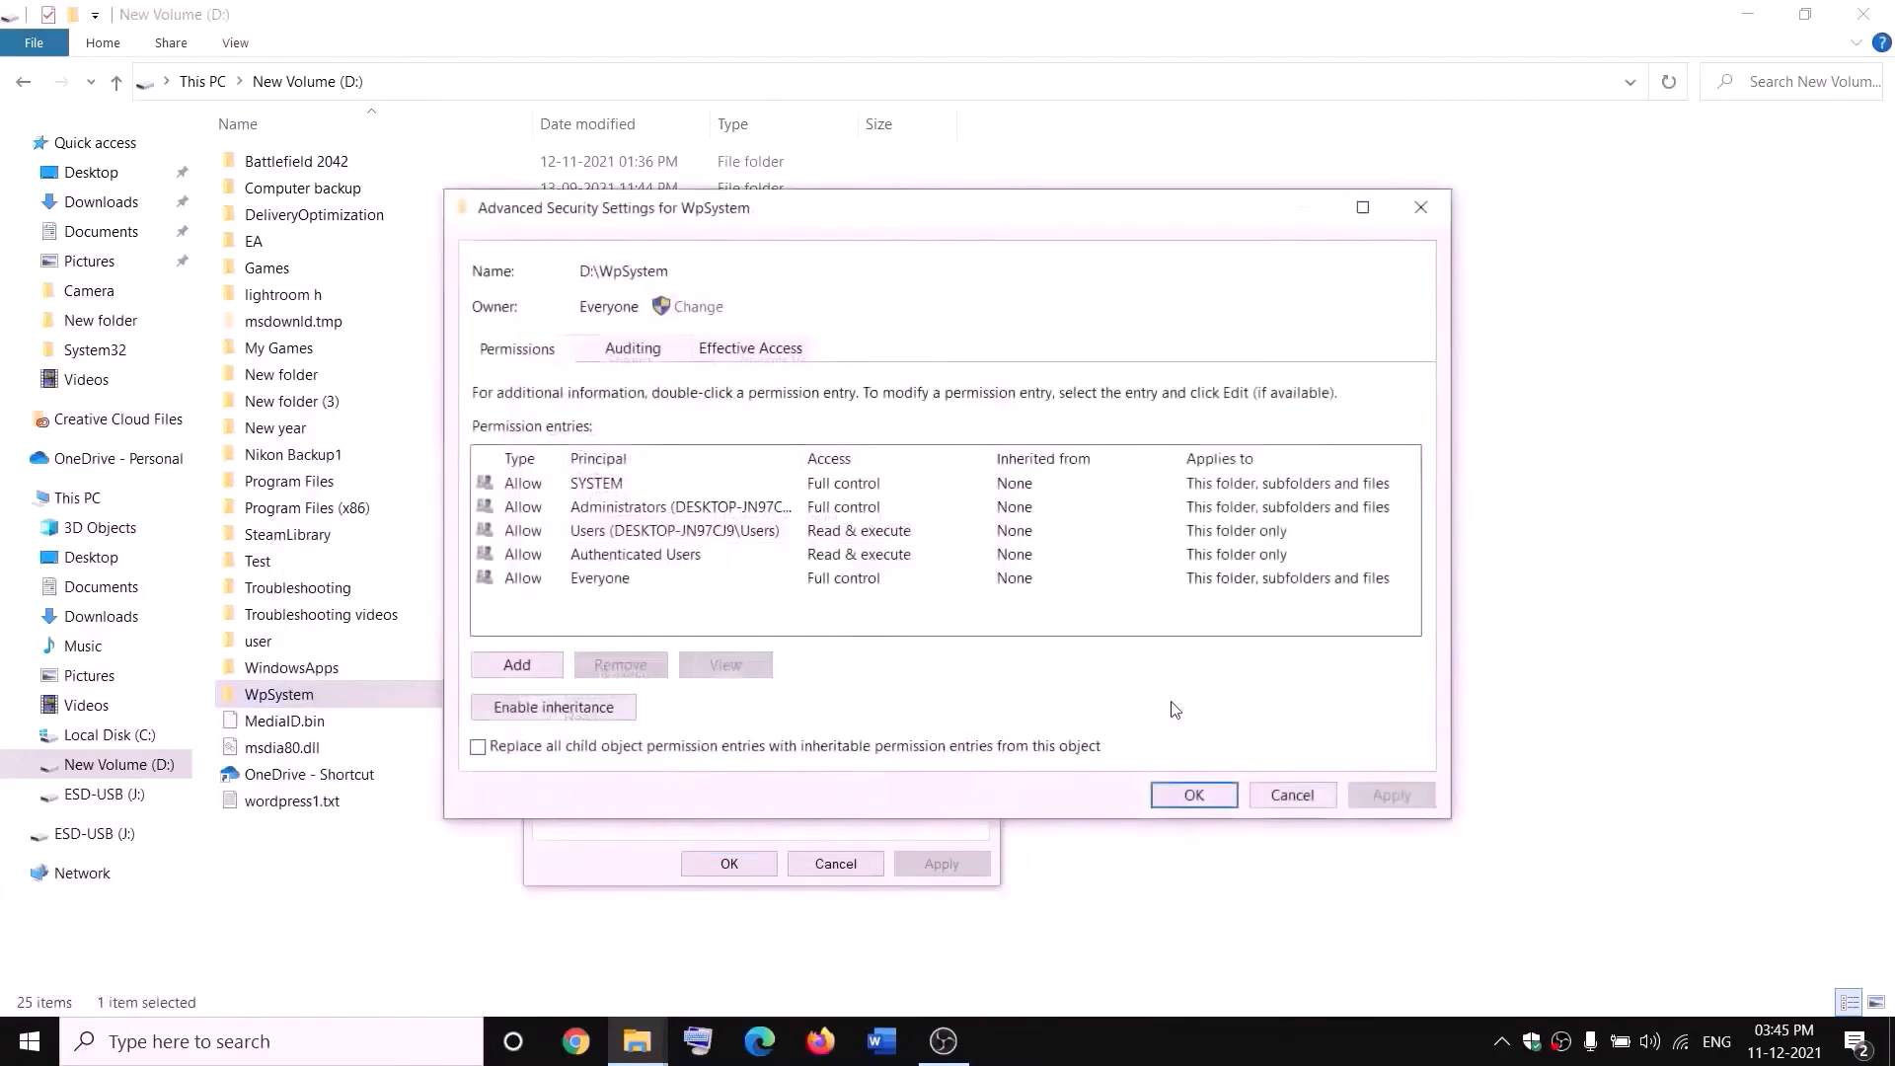
left_click(518, 671)
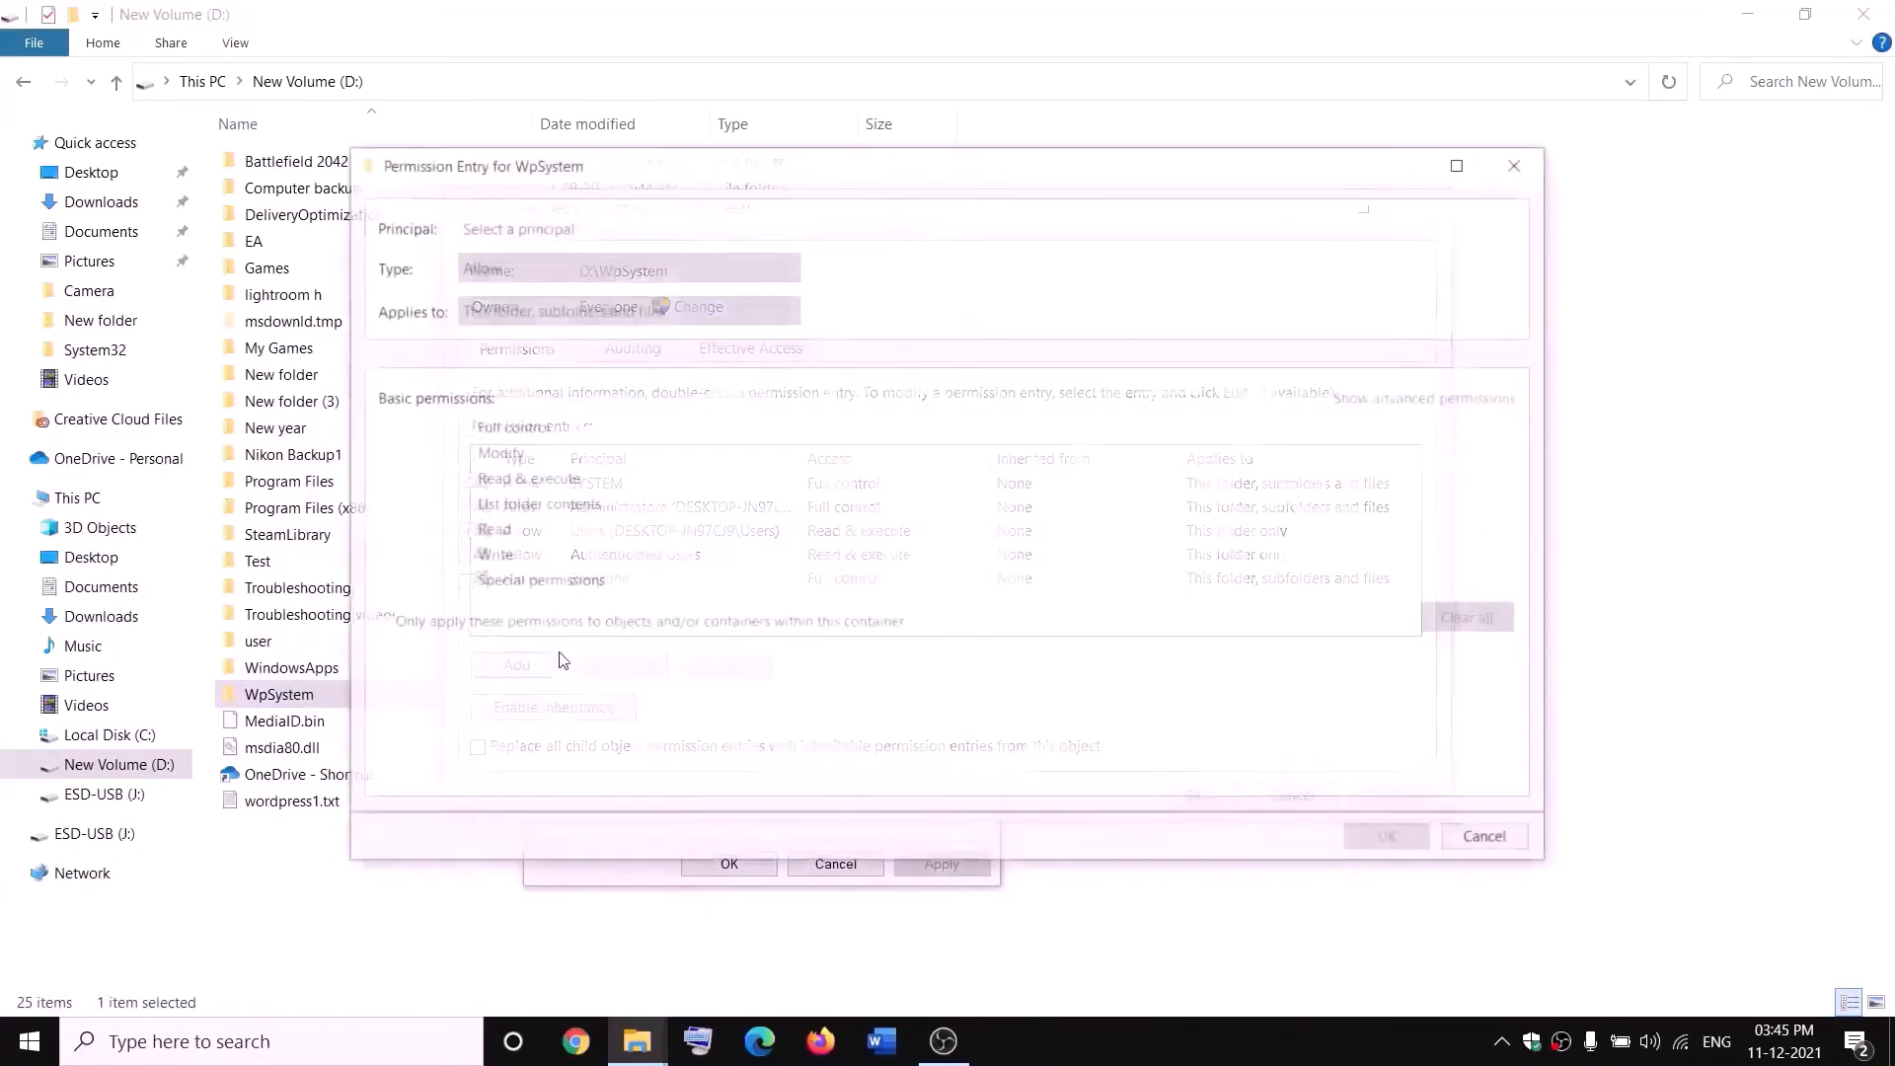
left_click(518, 231)
type("e")
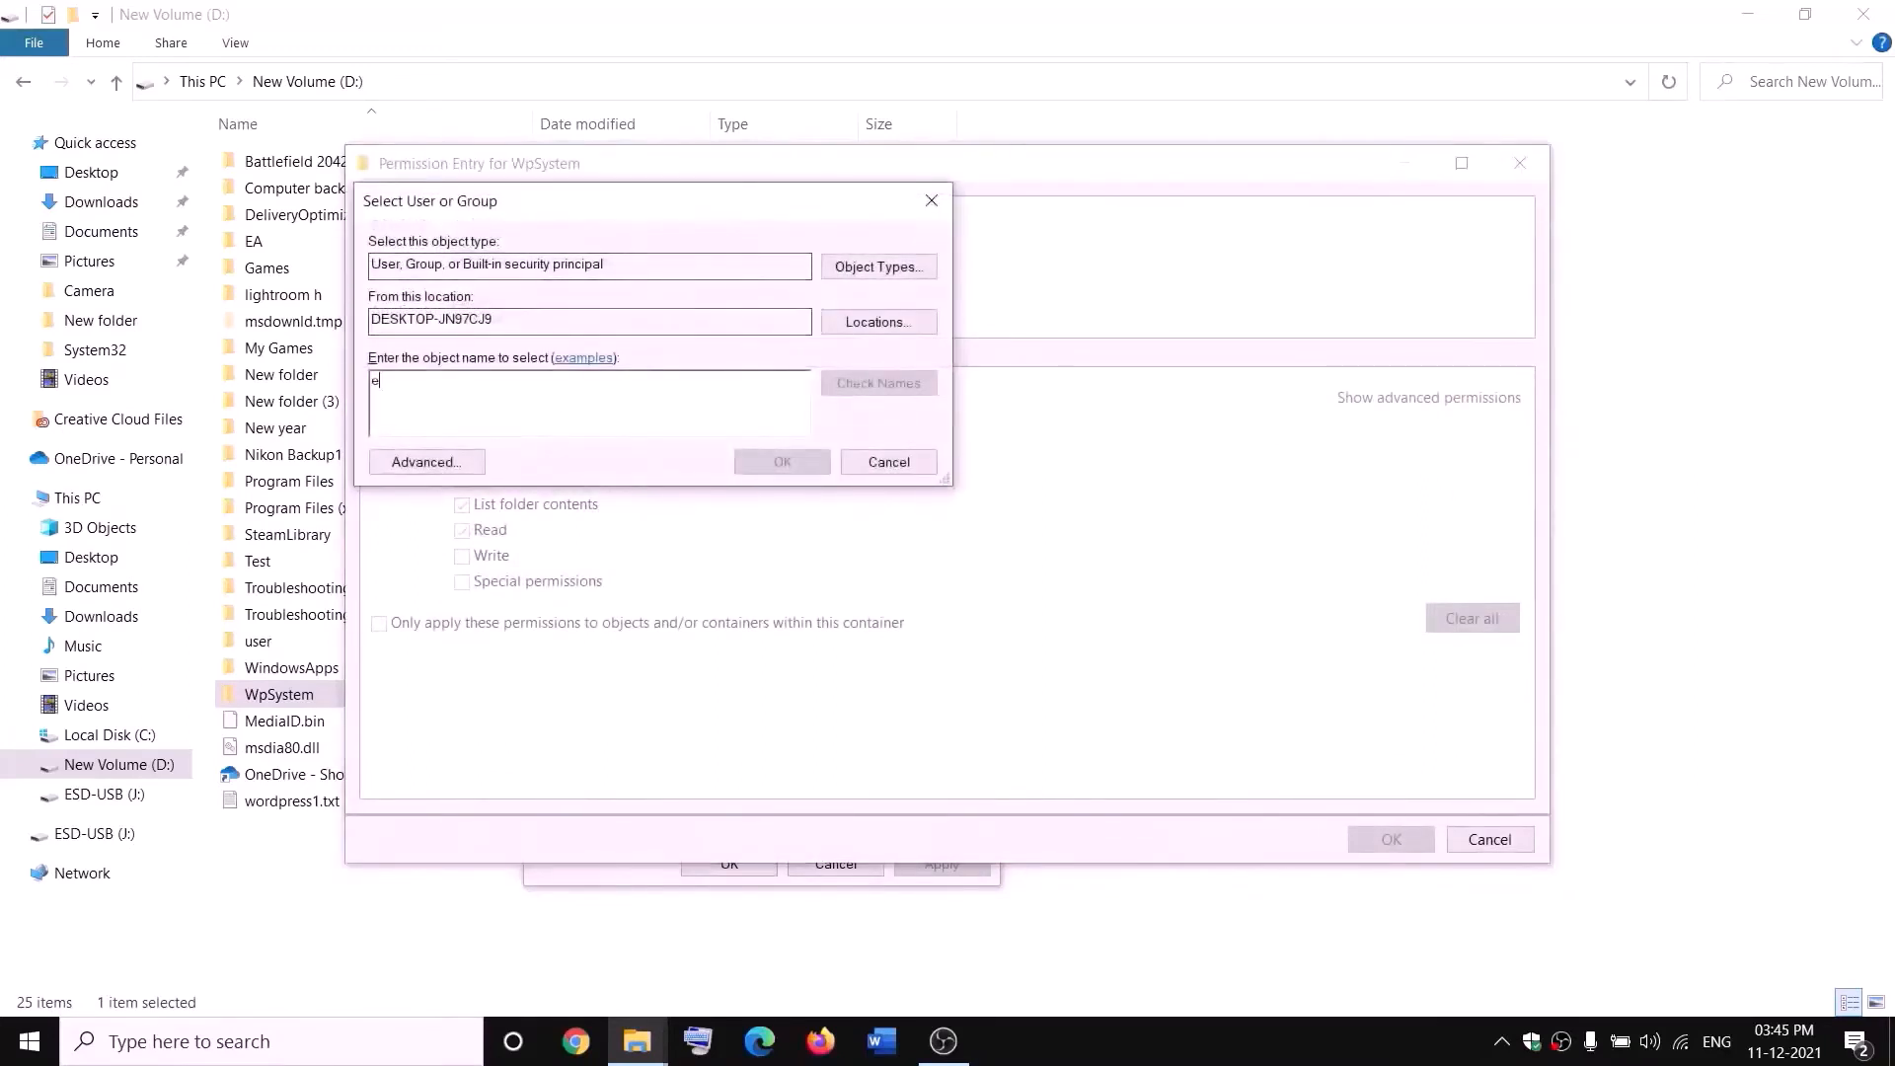
type("veryone")
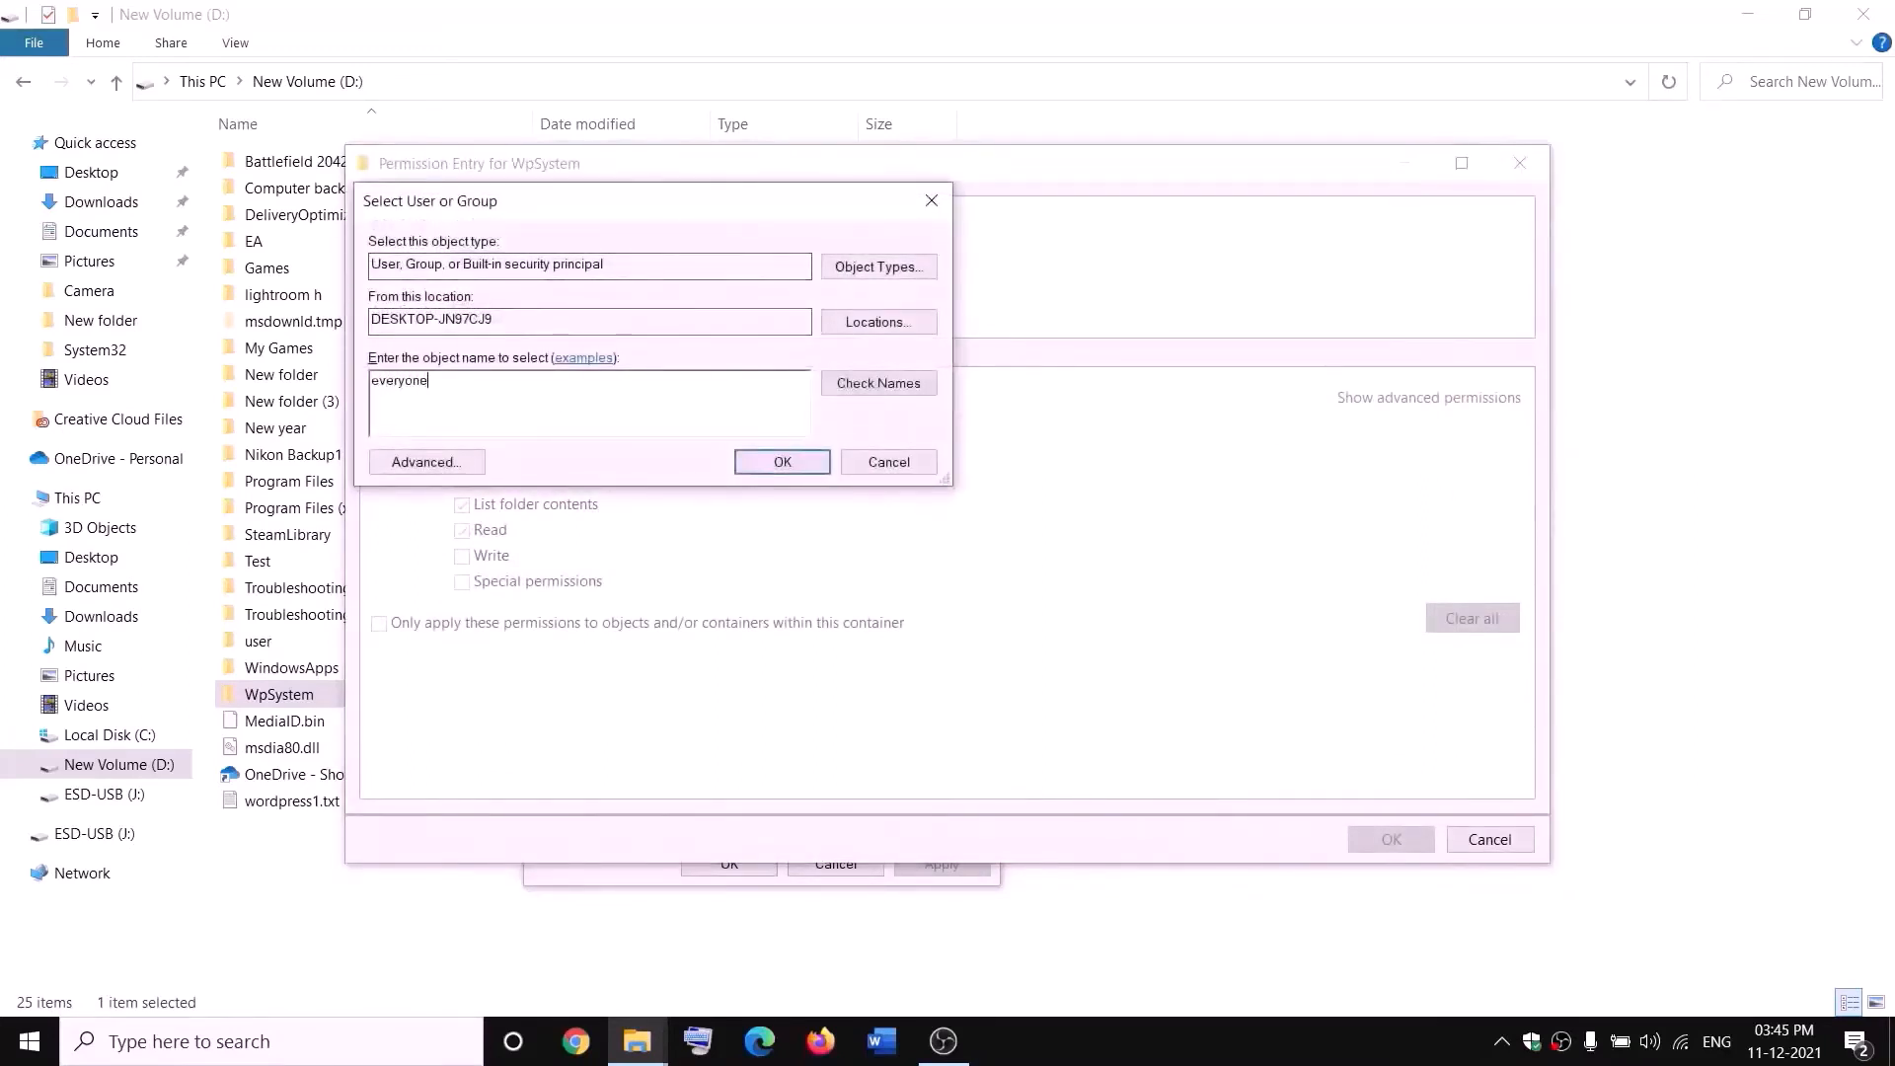
left_click(825, 387)
left_click(795, 462)
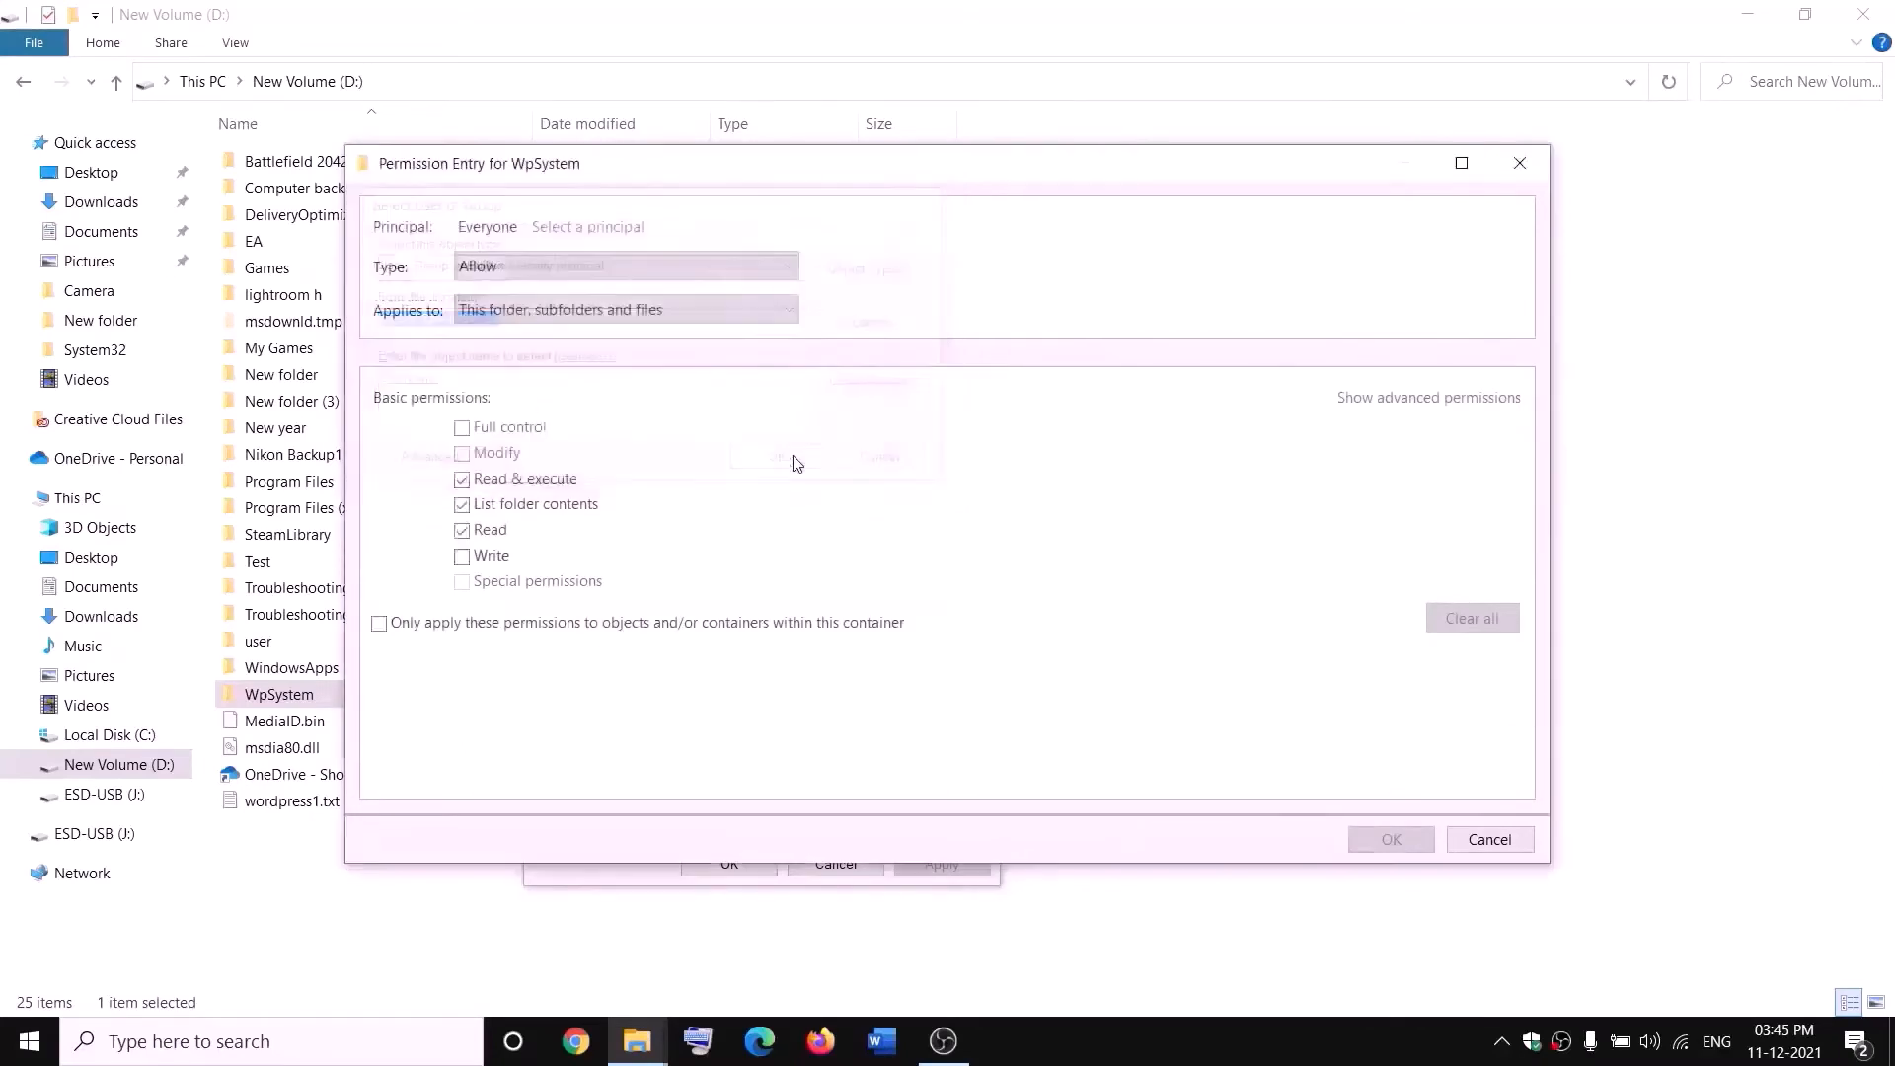
- Give the Everyone entry Full control and confirm all the security dialogs
left_click(463, 431)
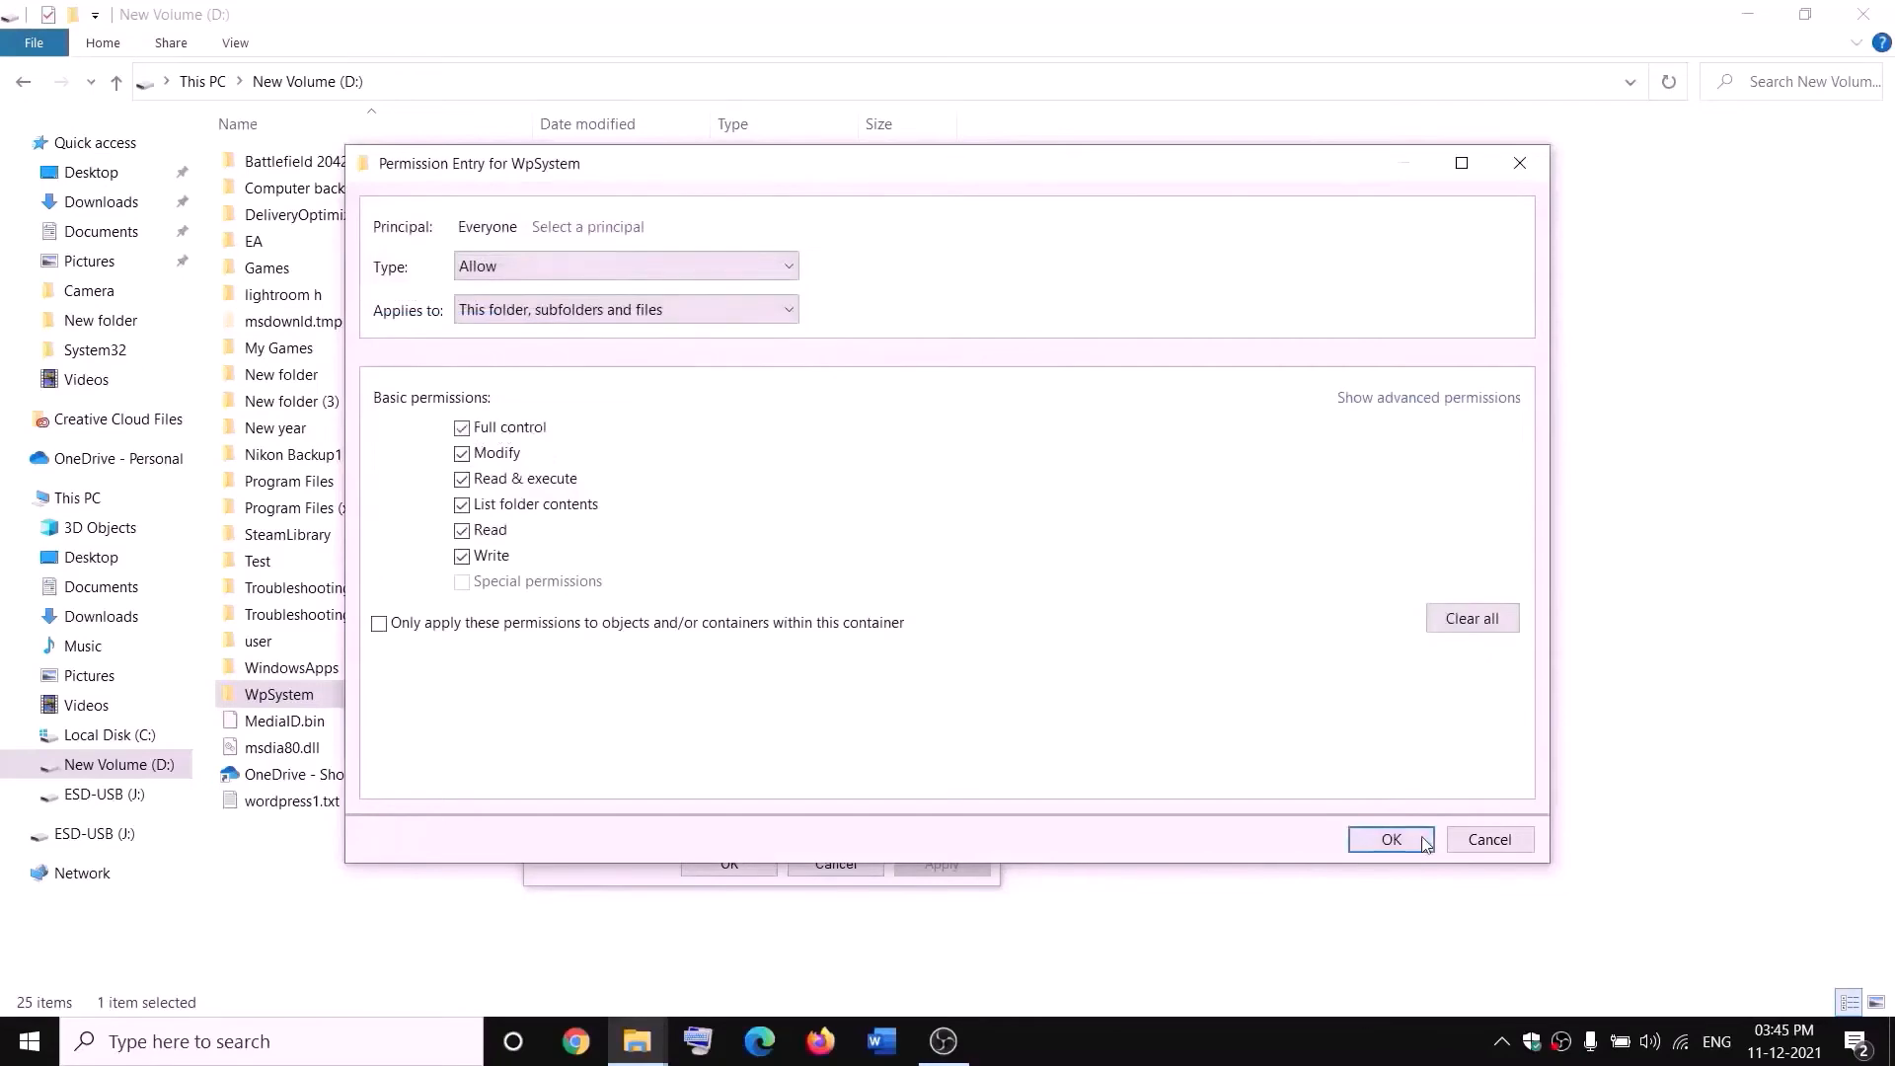
left_click(1392, 840)
left_click(1388, 795)
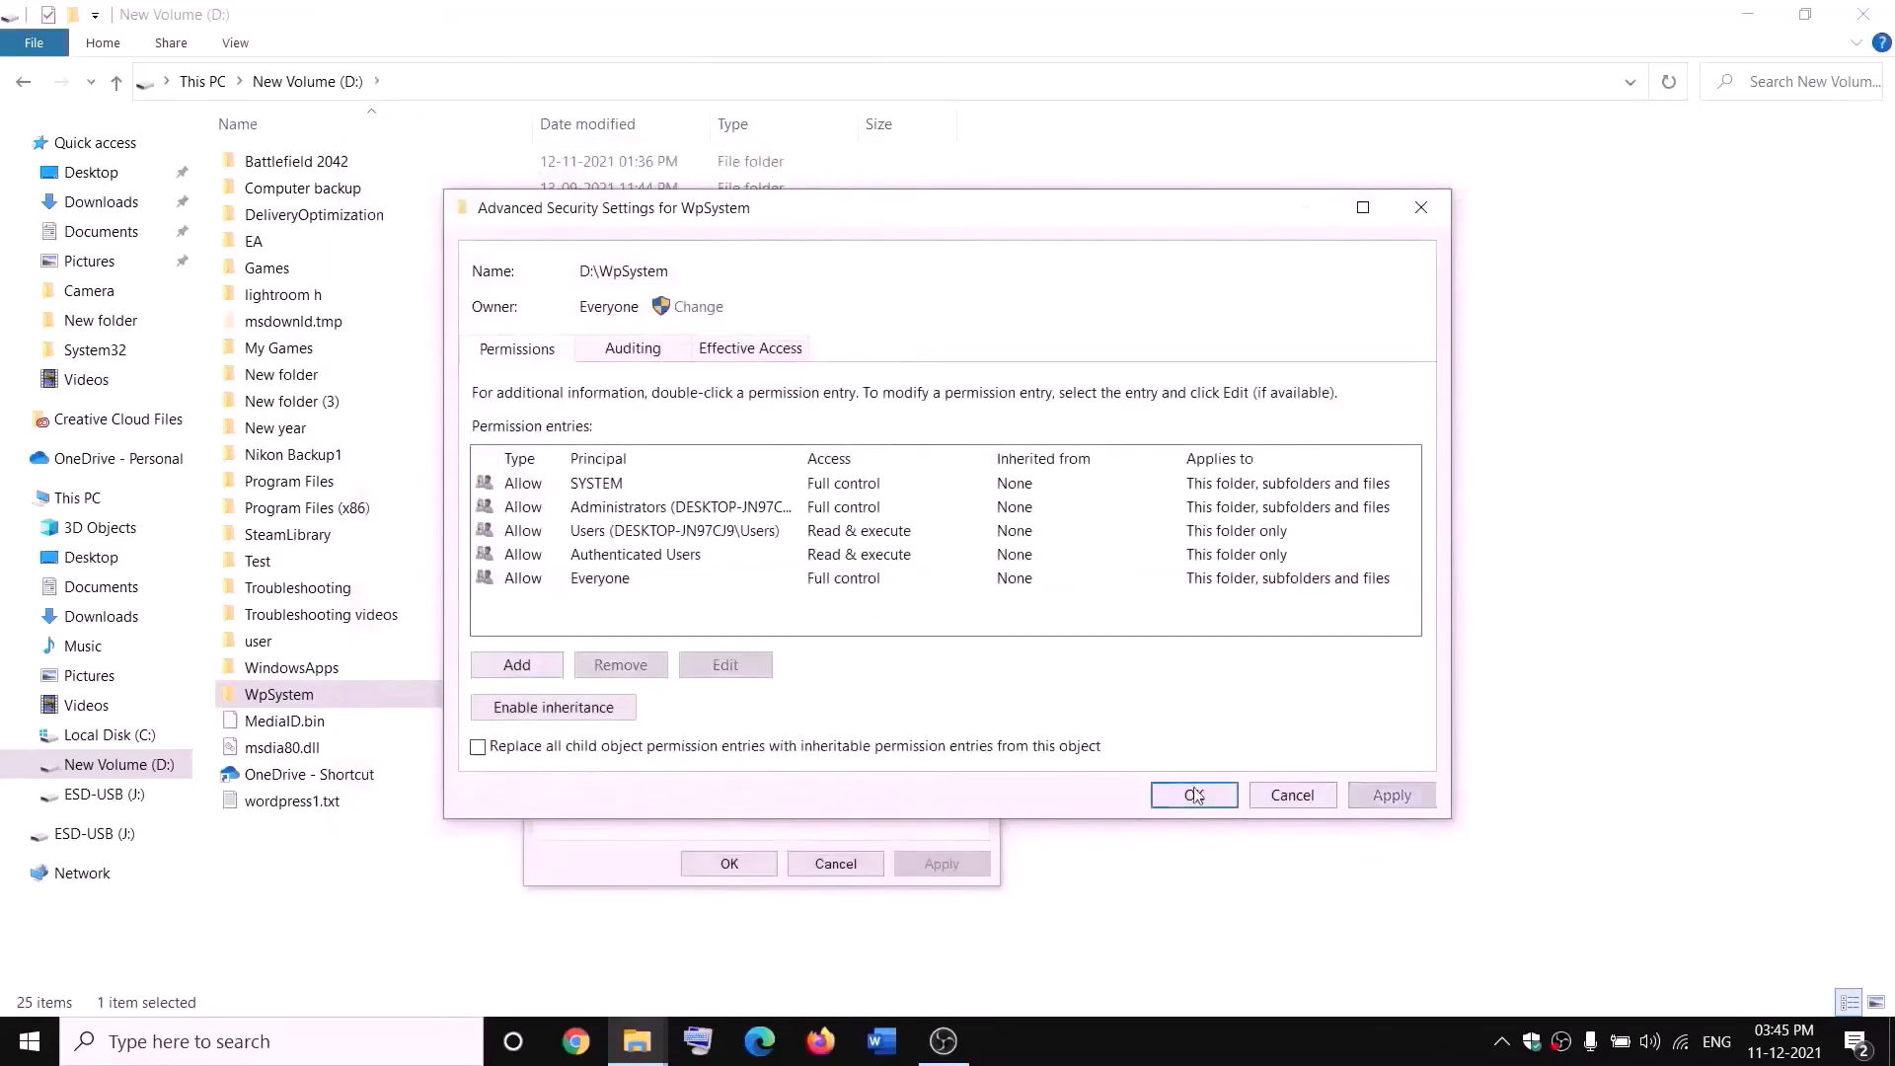
left_click(1193, 796)
left_click(752, 861)
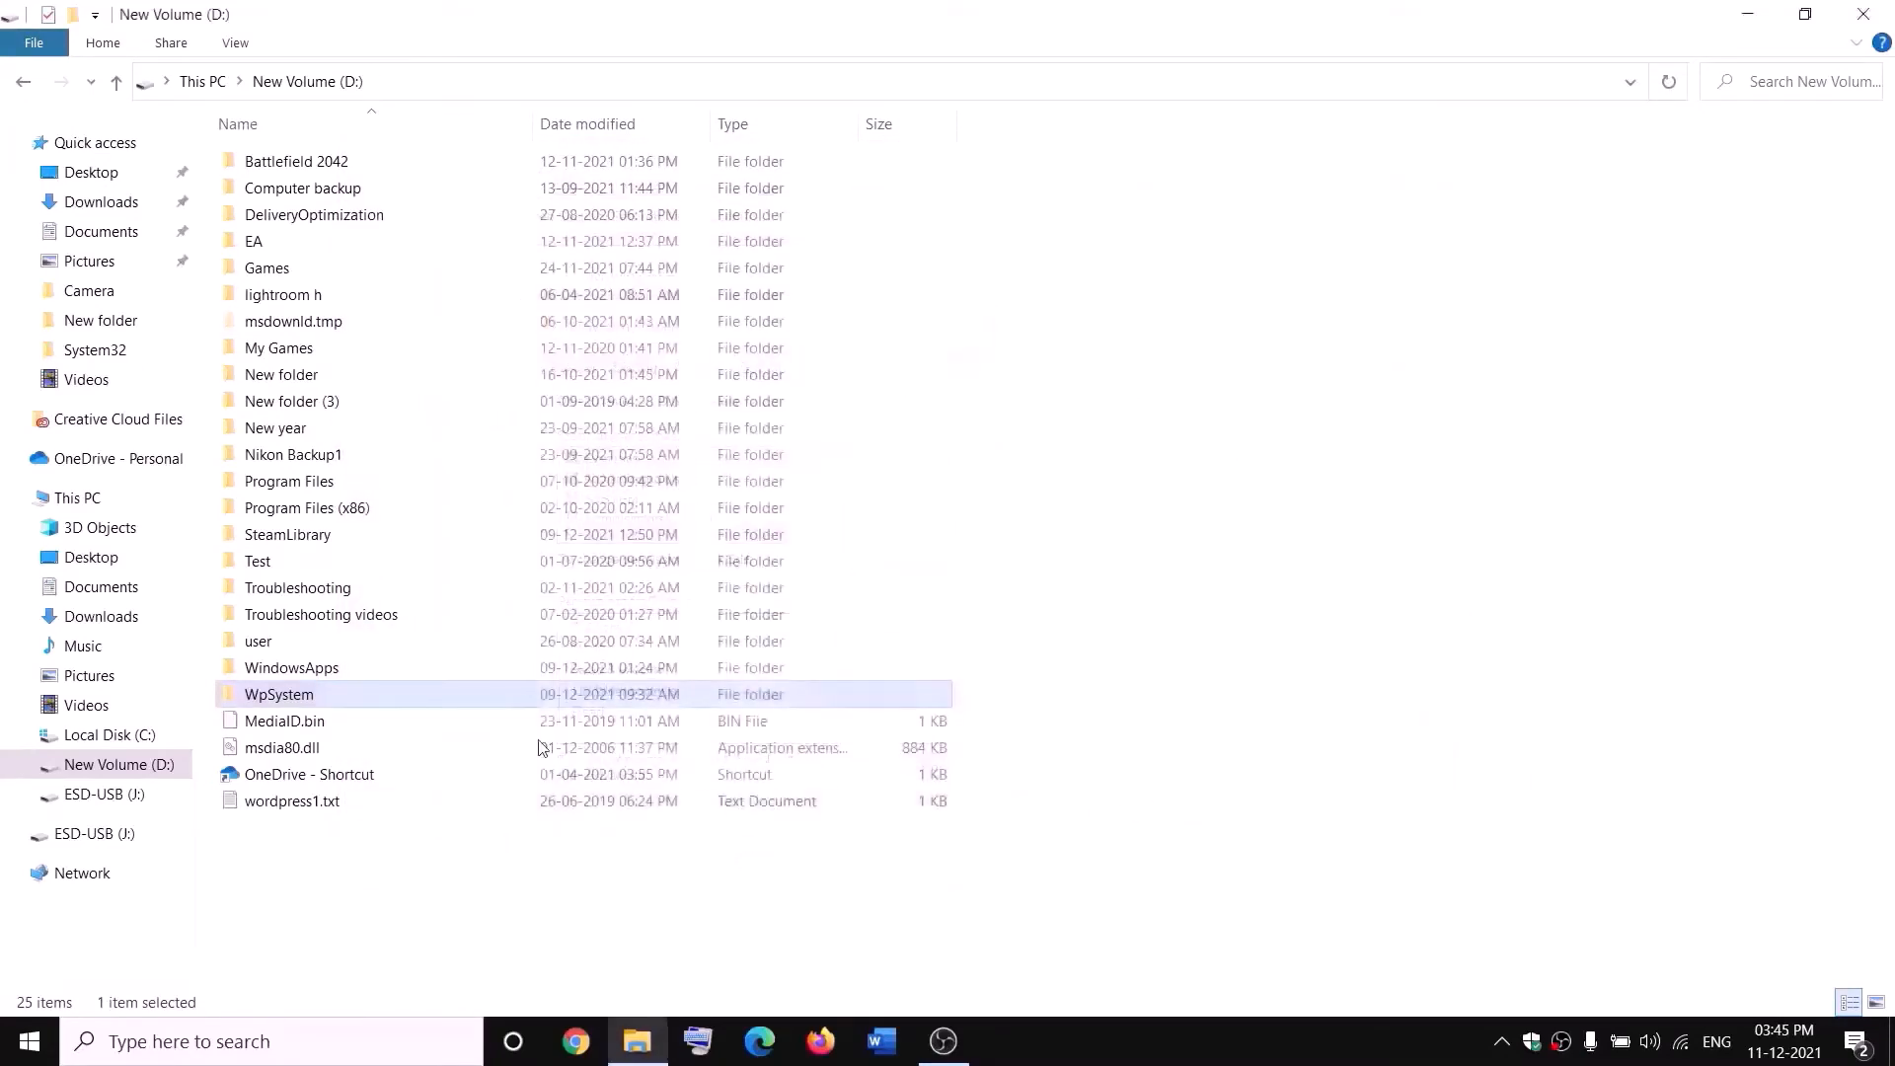
- Rename the WpSystem folder to WpSystem.old
right_click(280, 702)
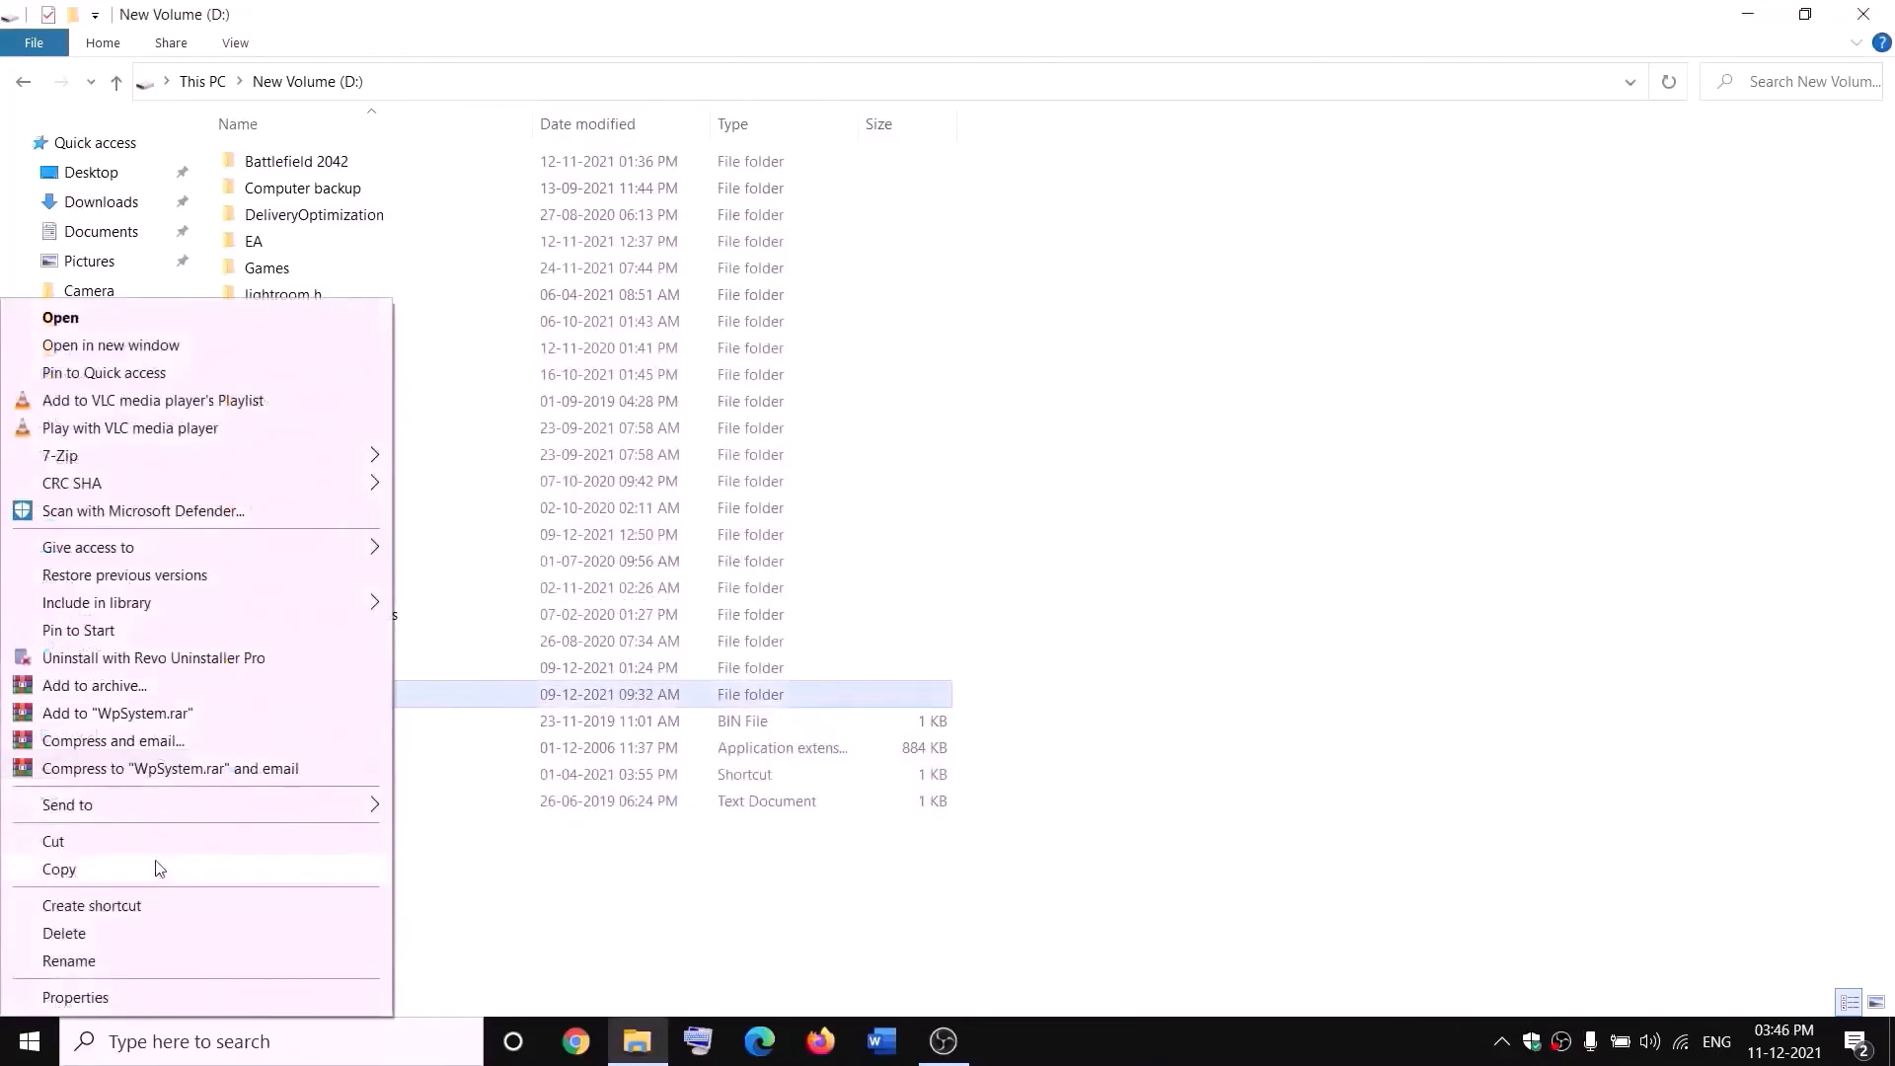
left_click(75, 964)
key("End")
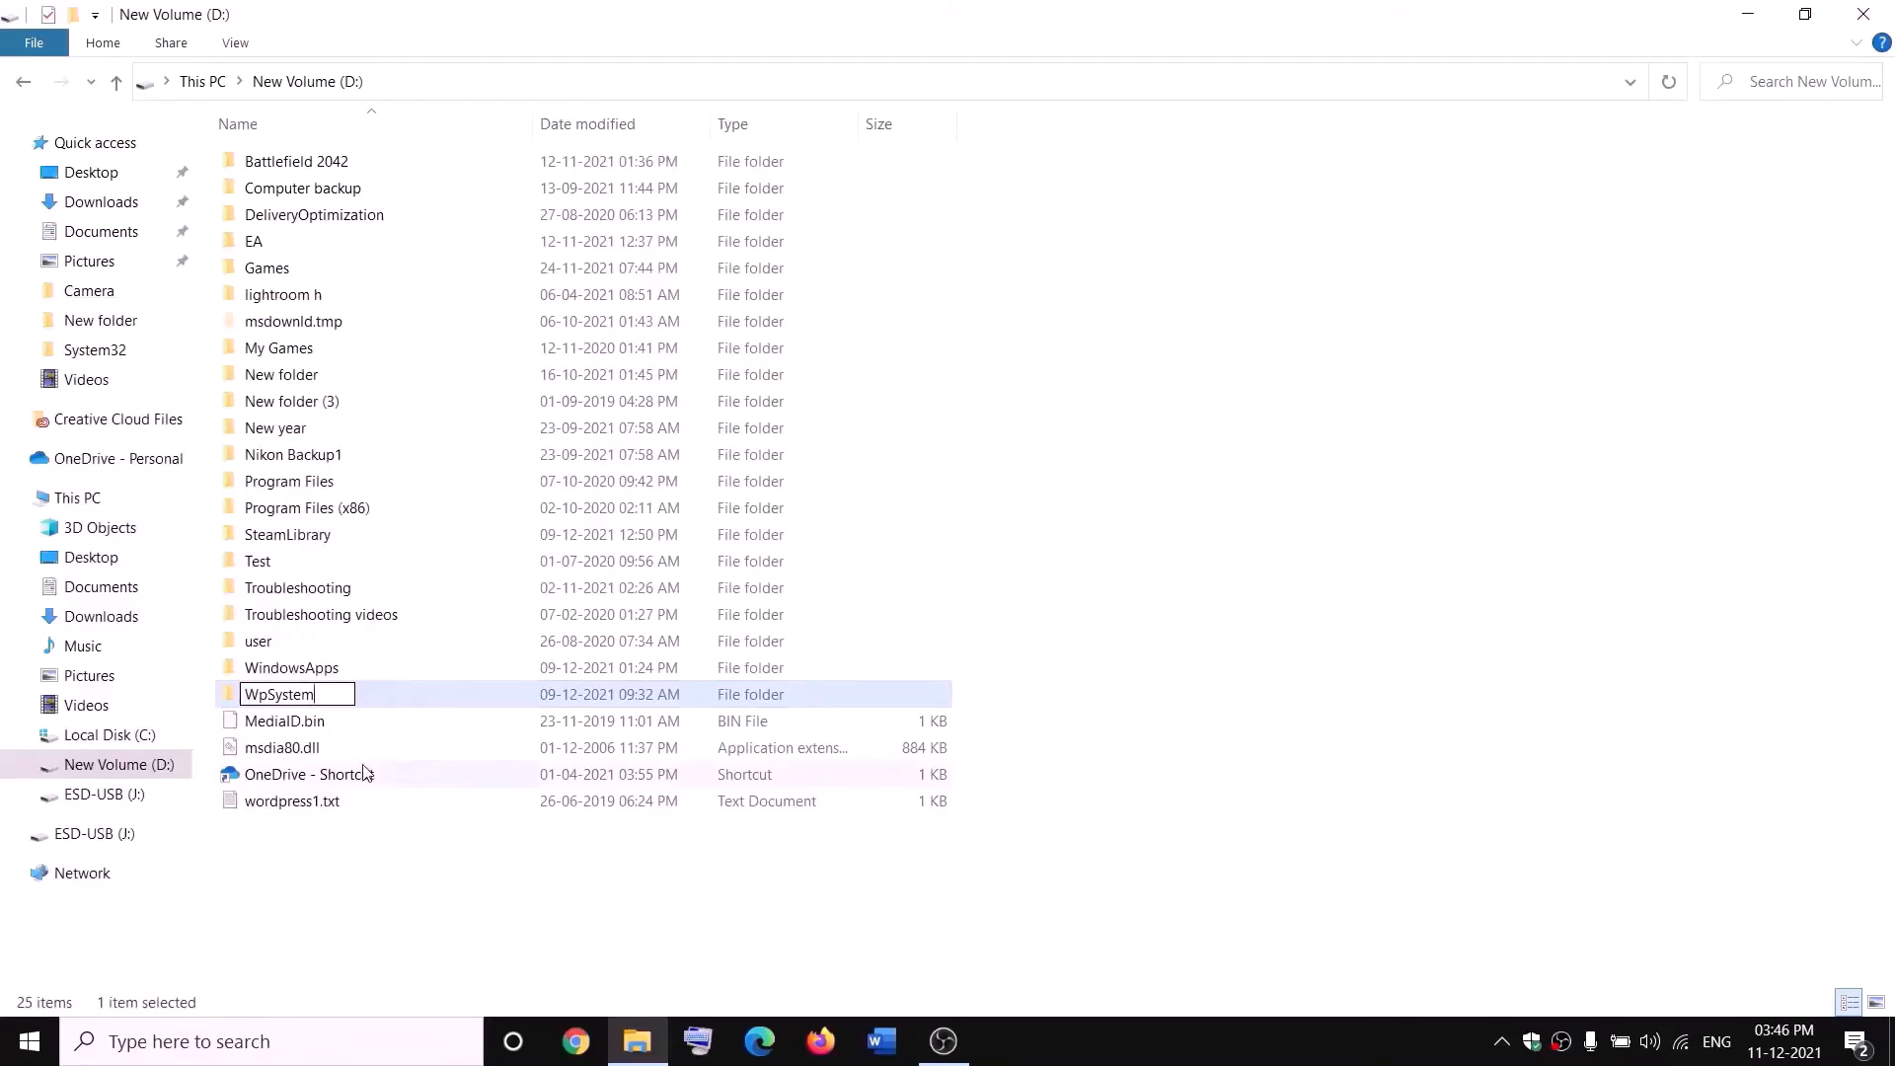
type(".old")
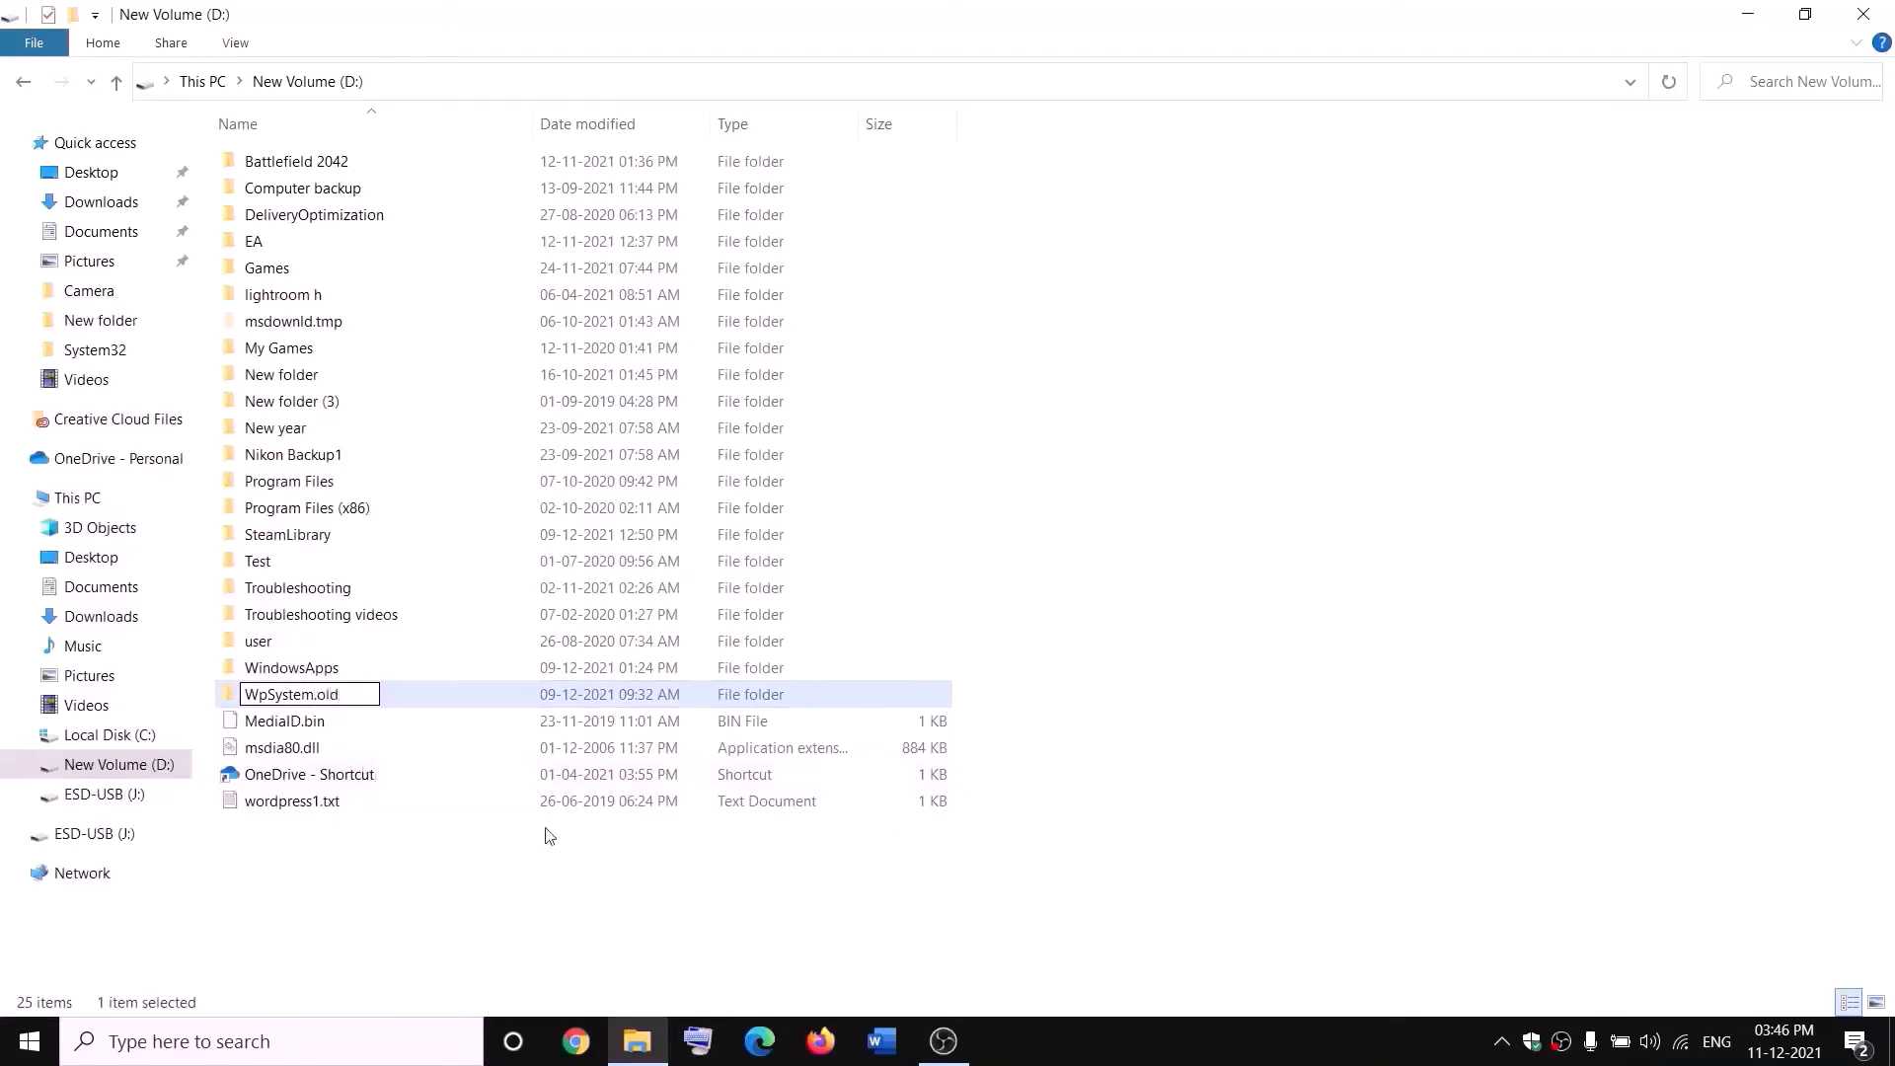
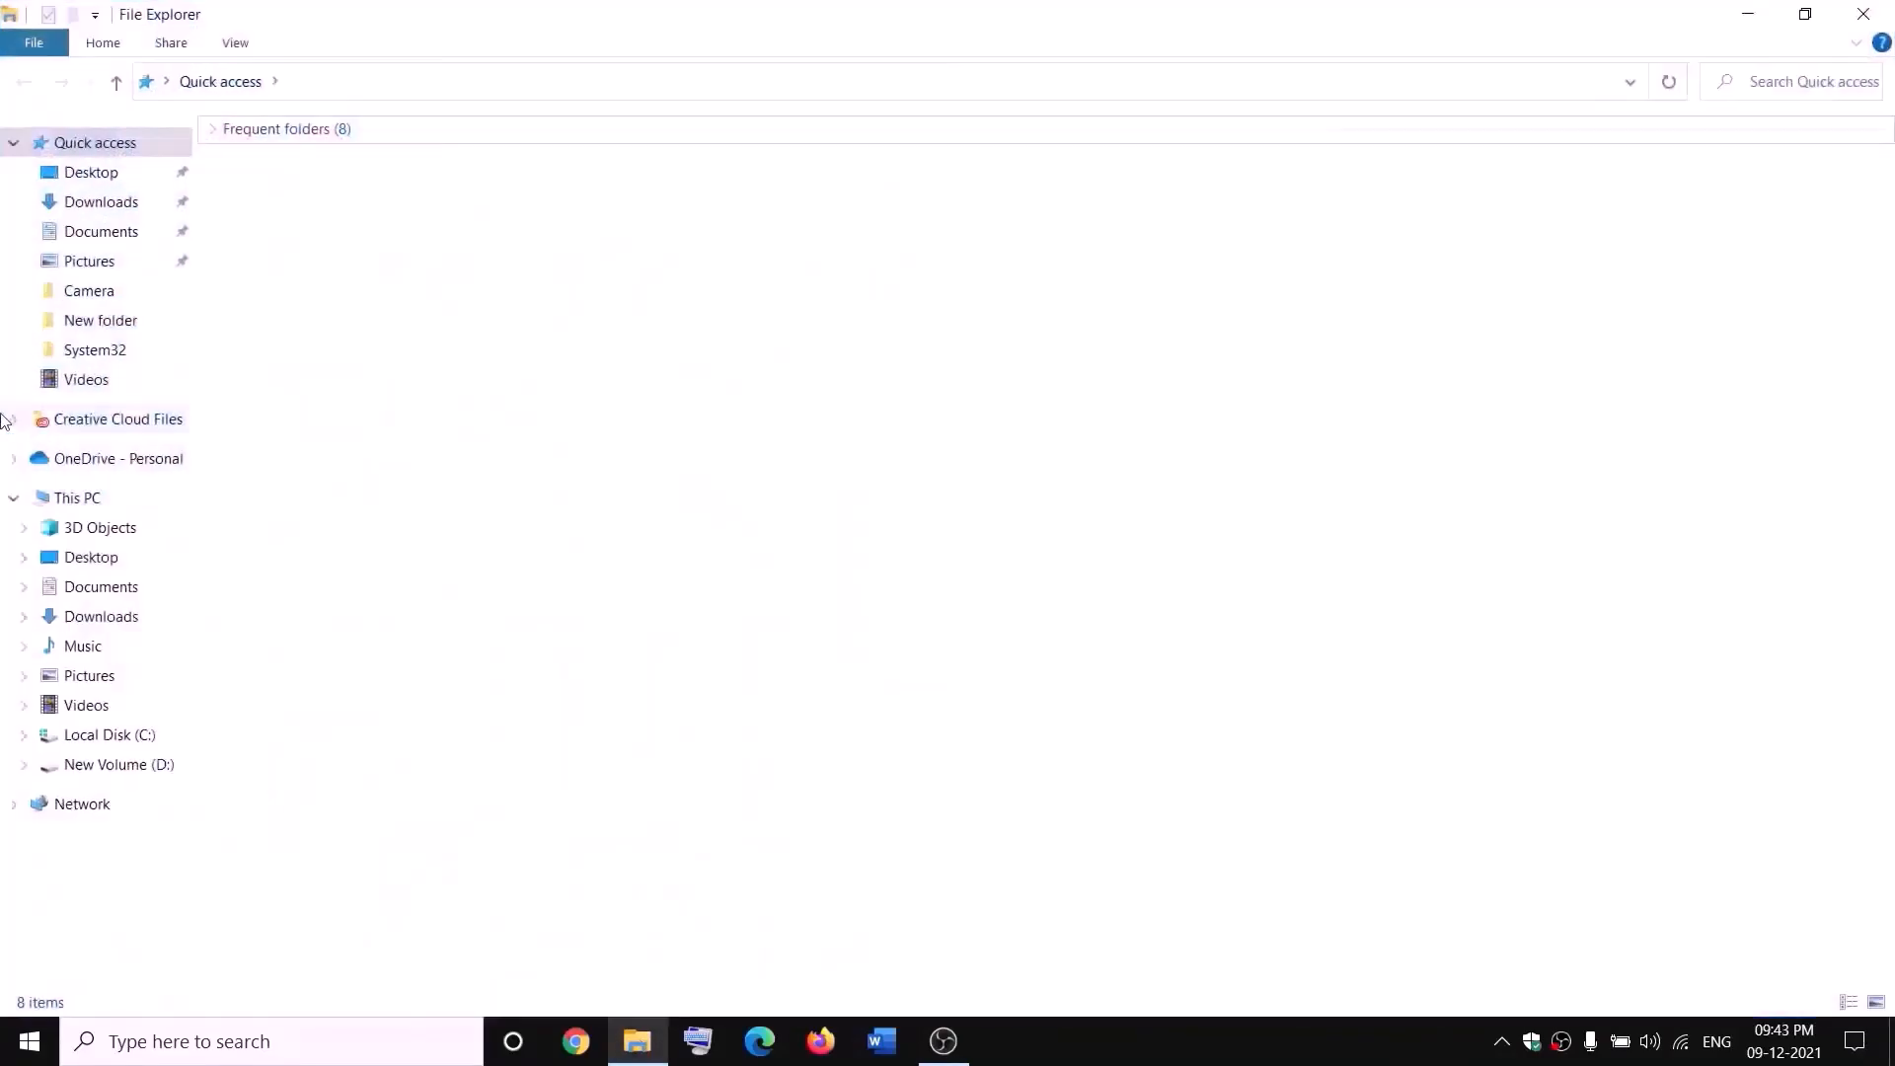
- Open drive D: and set the WindowsApps folder's owner to Everyone in its advanced security settings
left_click(44, 496)
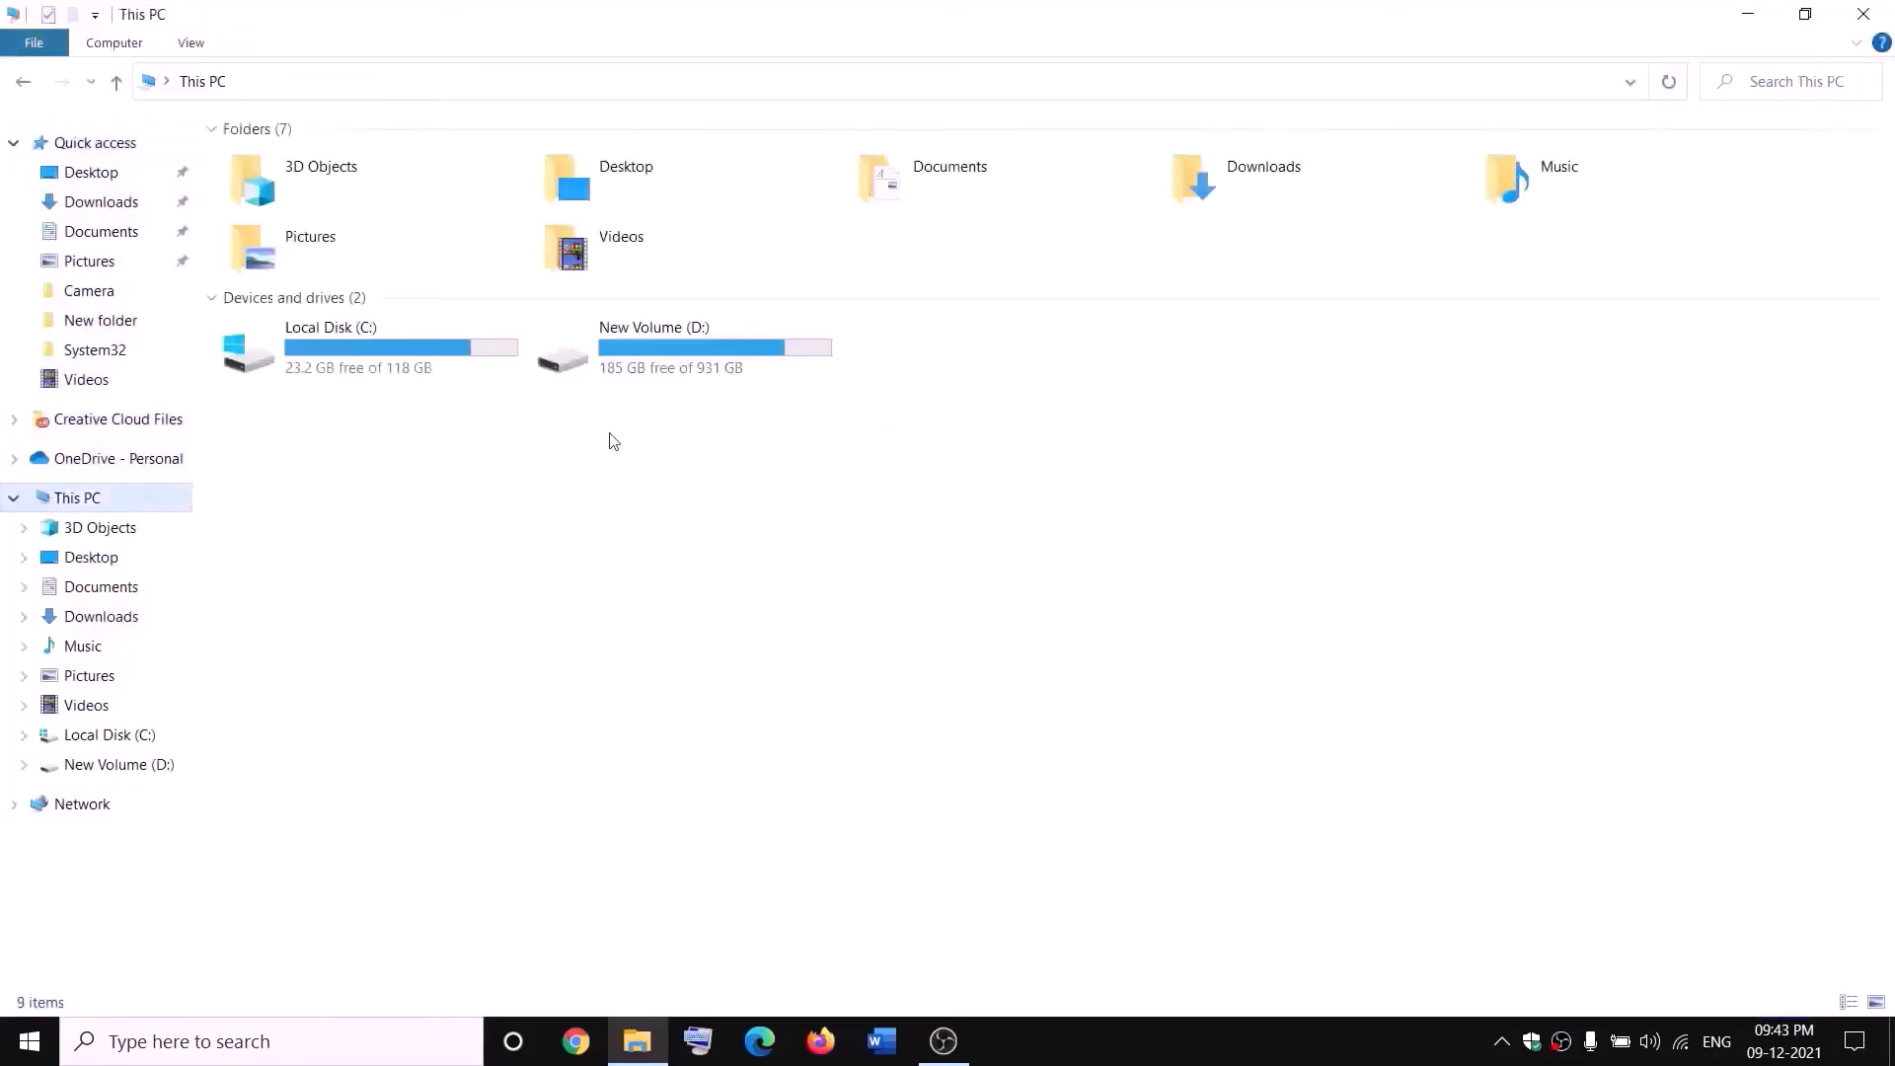
double_click(677, 355)
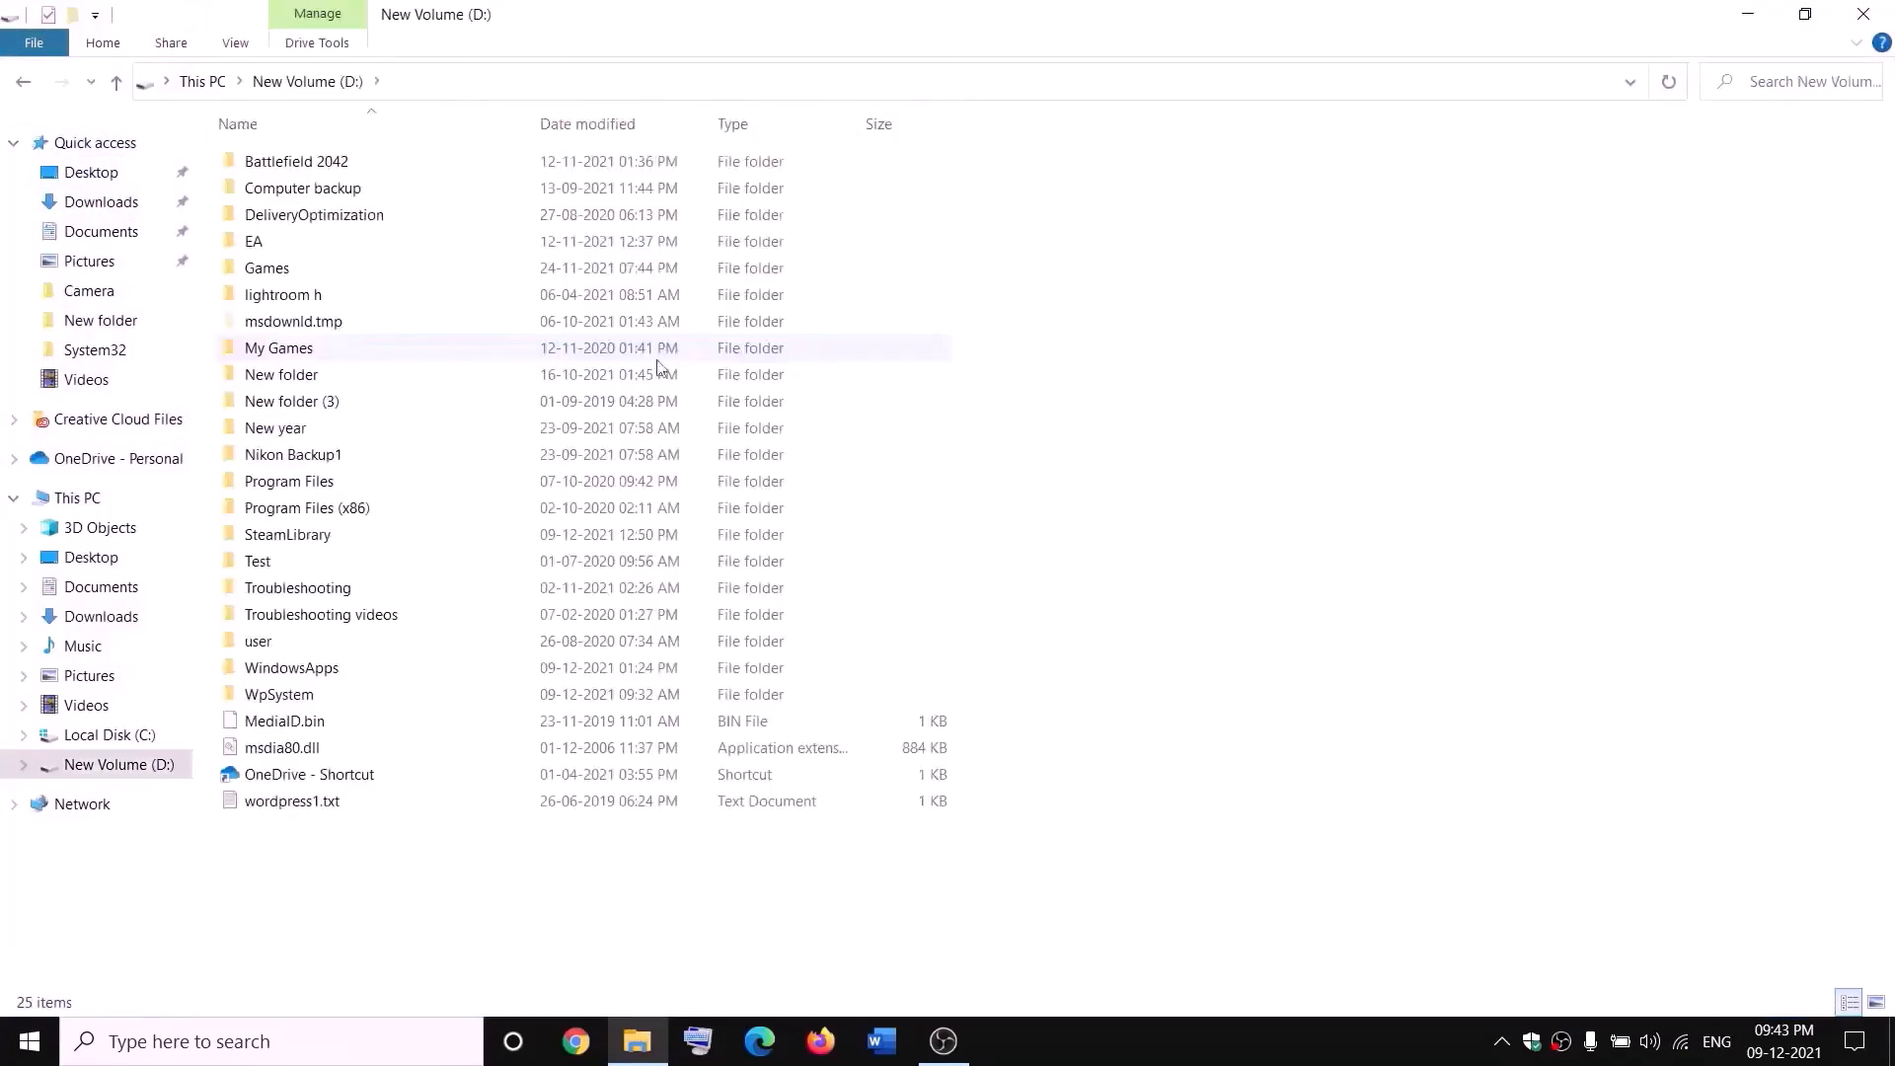
left_click(335, 668)
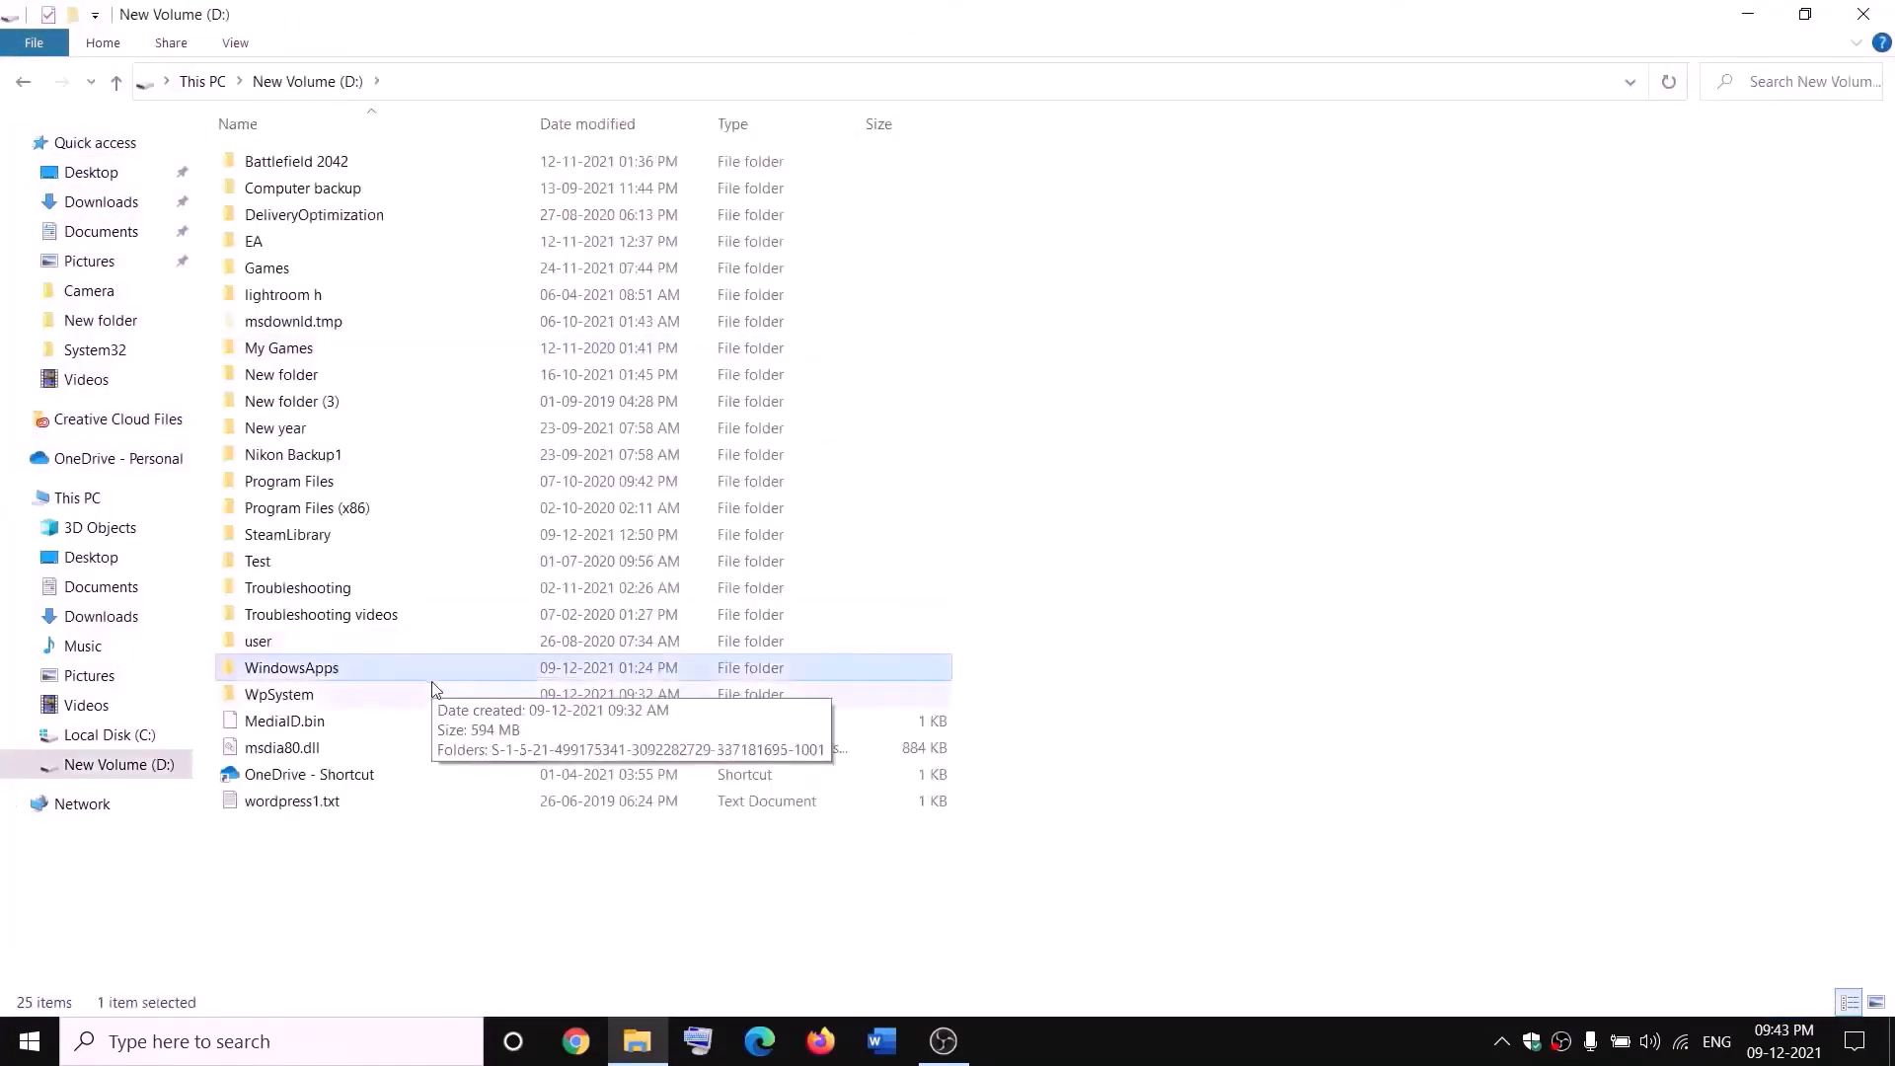
right_click(359, 679)
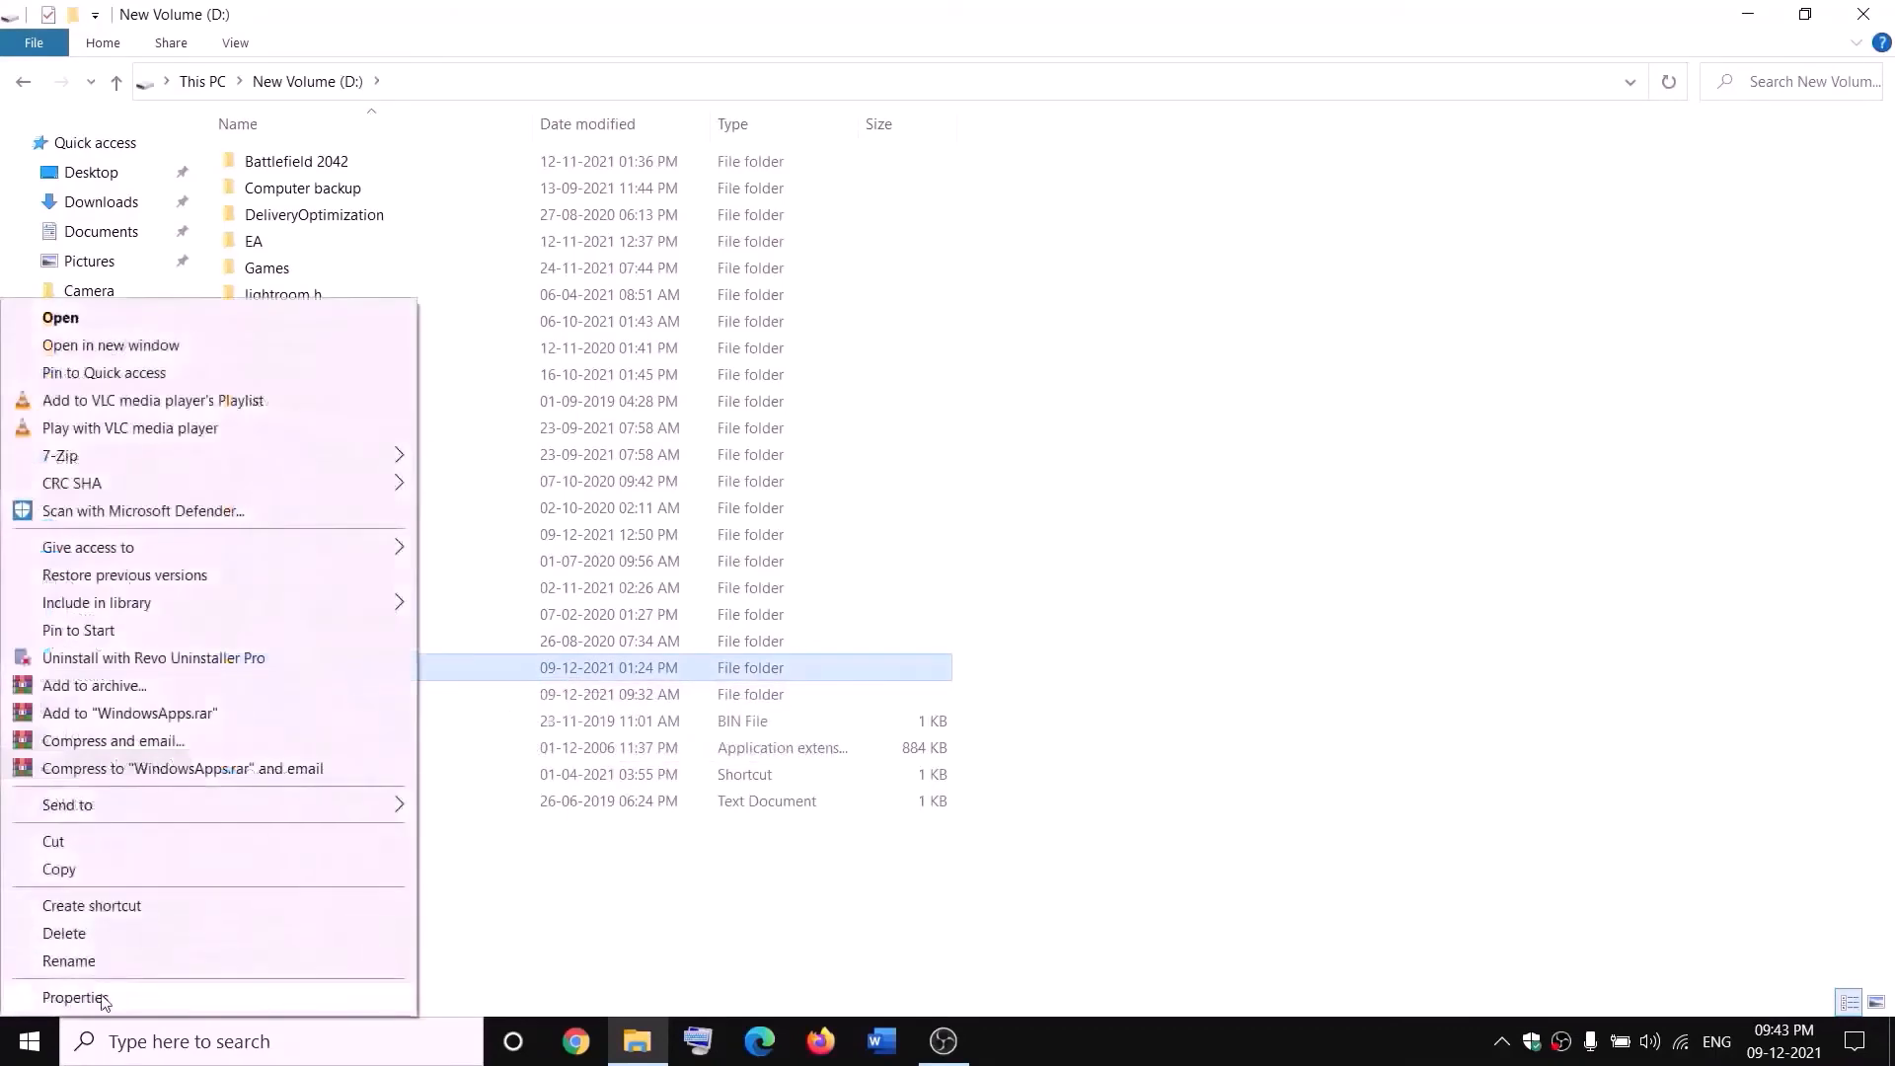
left_click(75, 998)
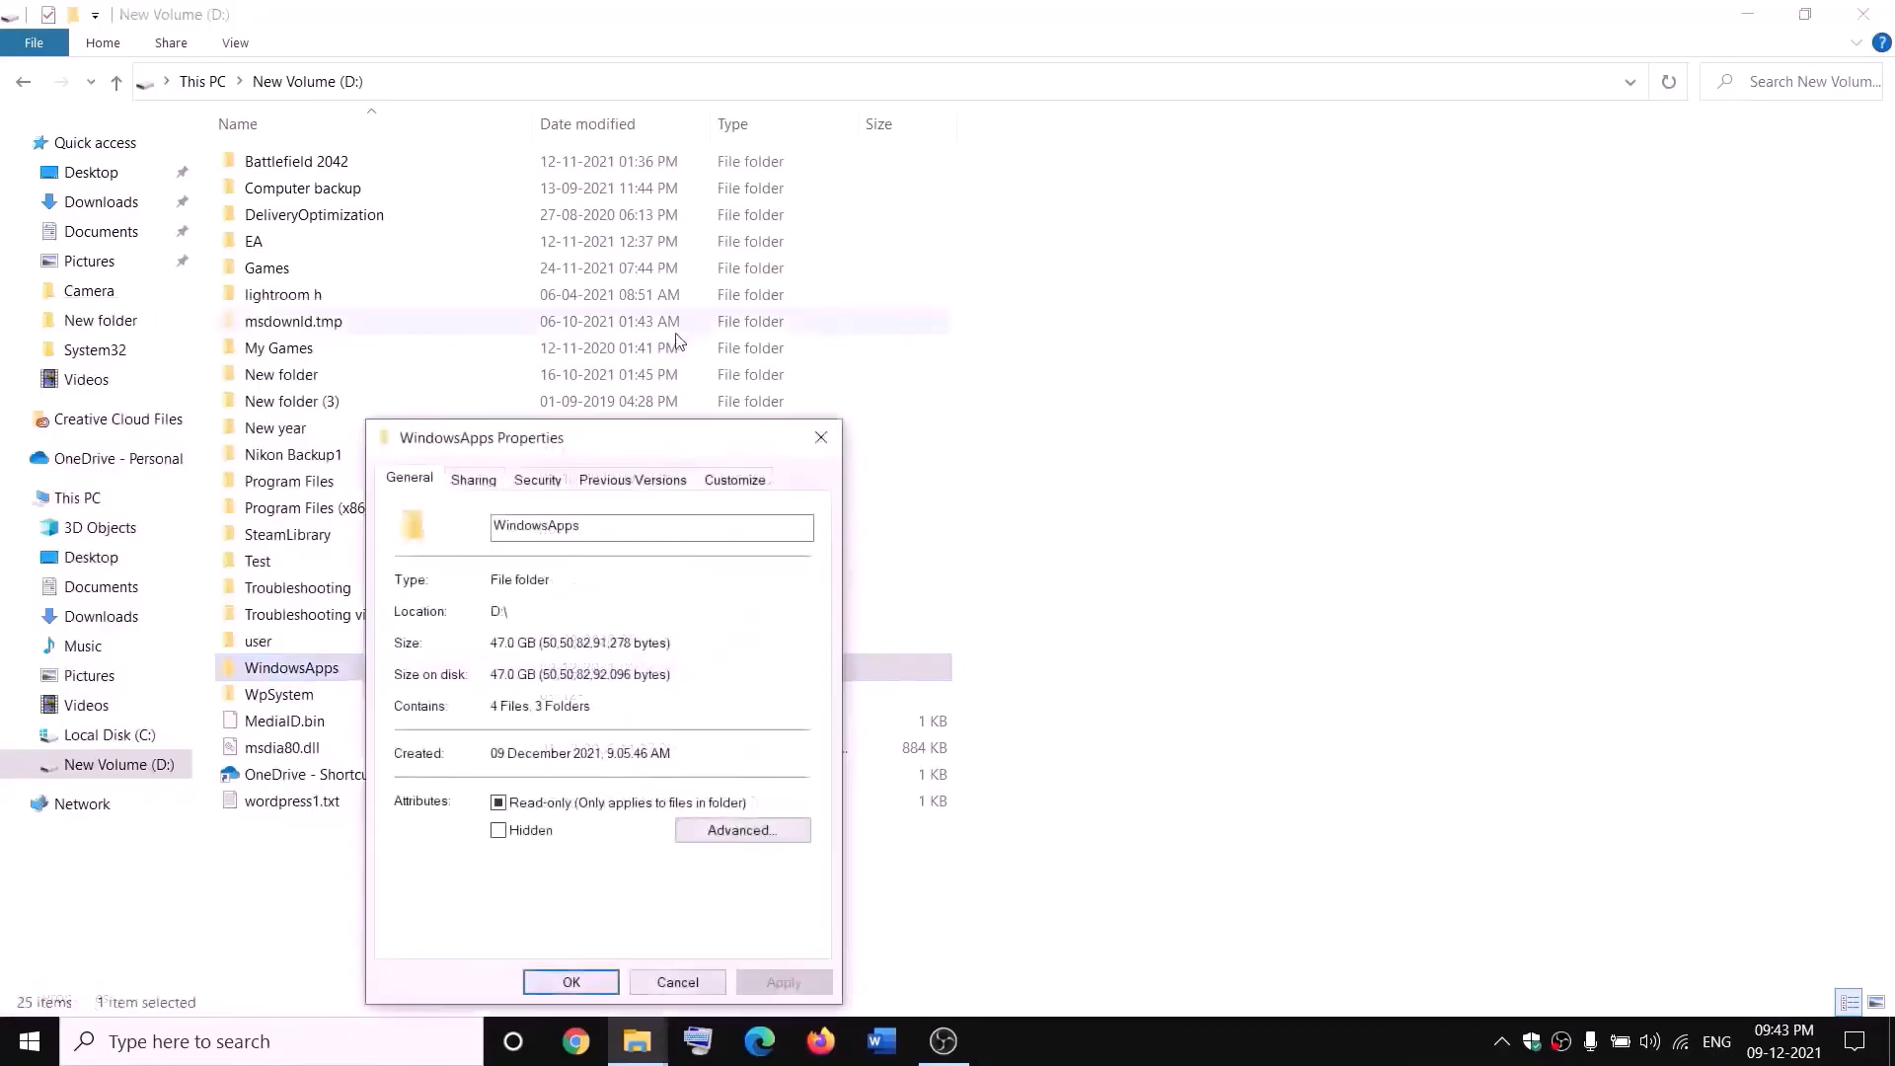
left_click(538, 484)
left_click(741, 887)
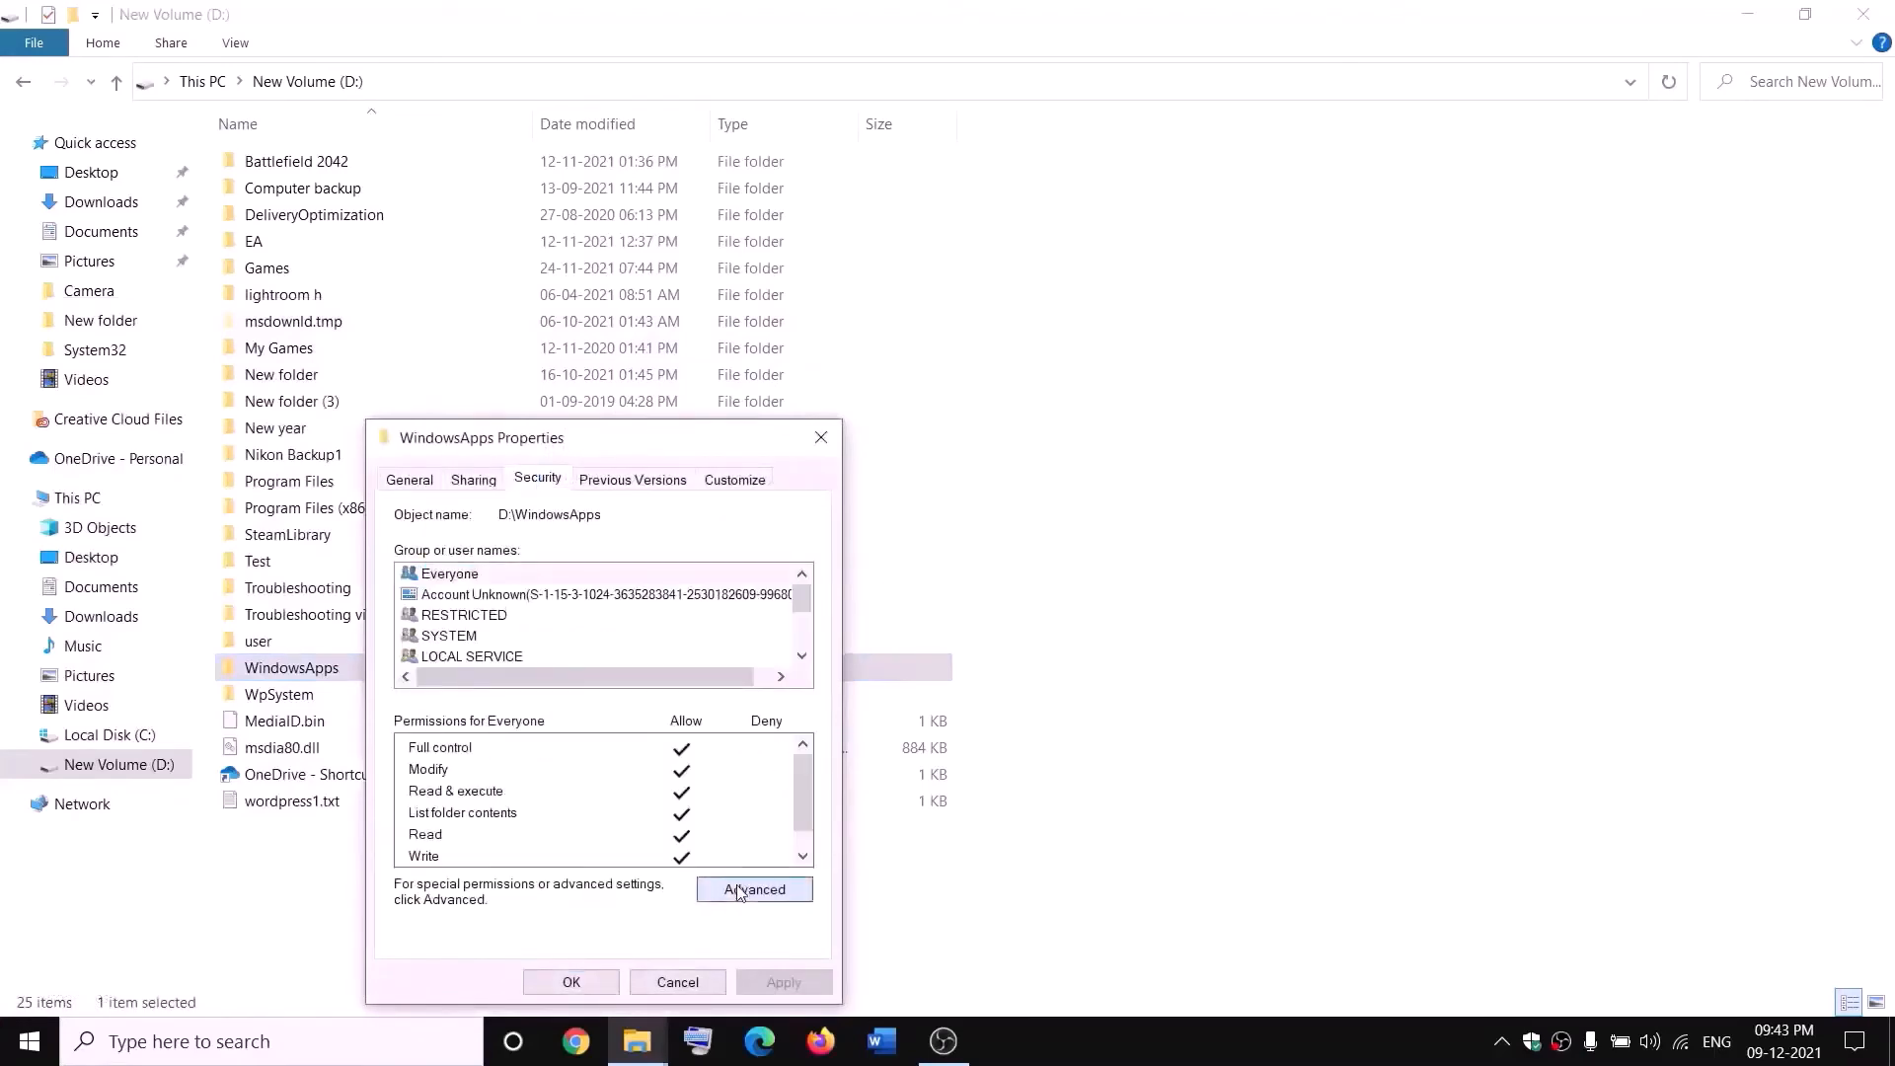
left_click(697, 309)
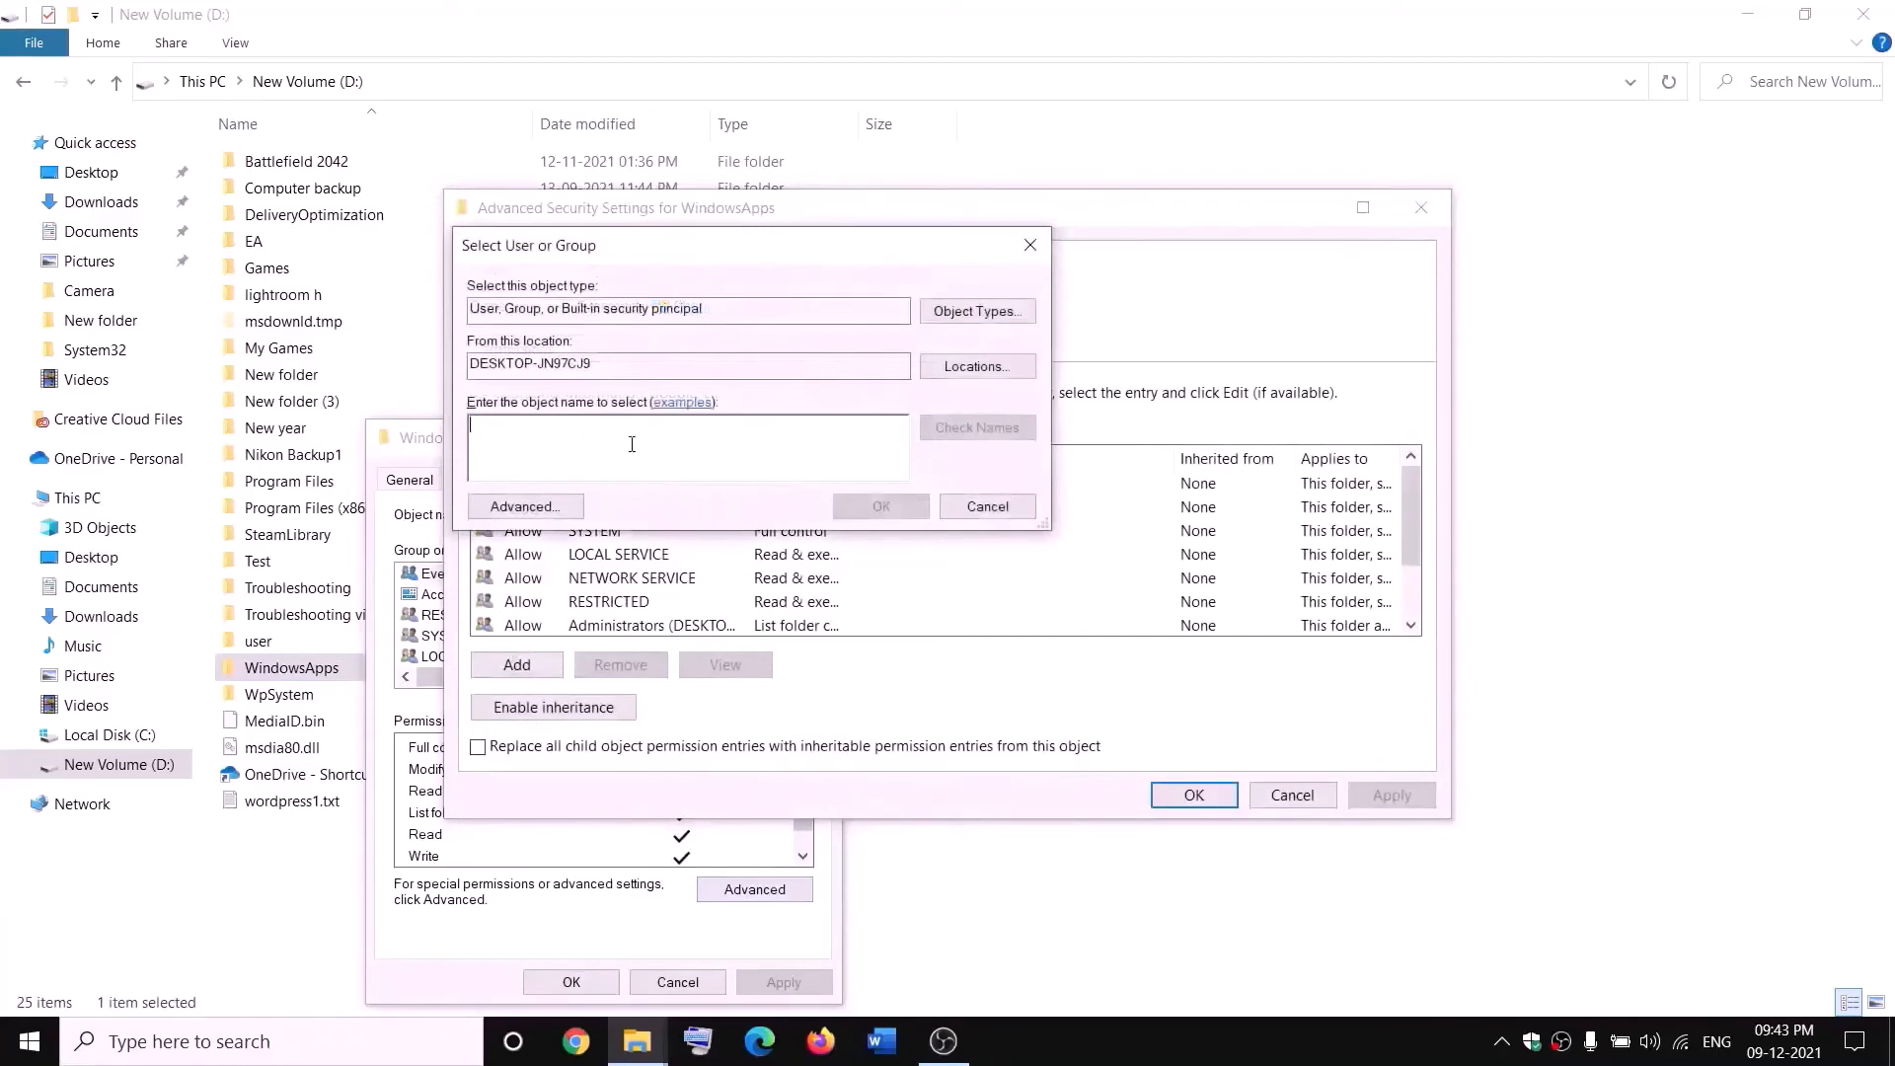
type("everyone")
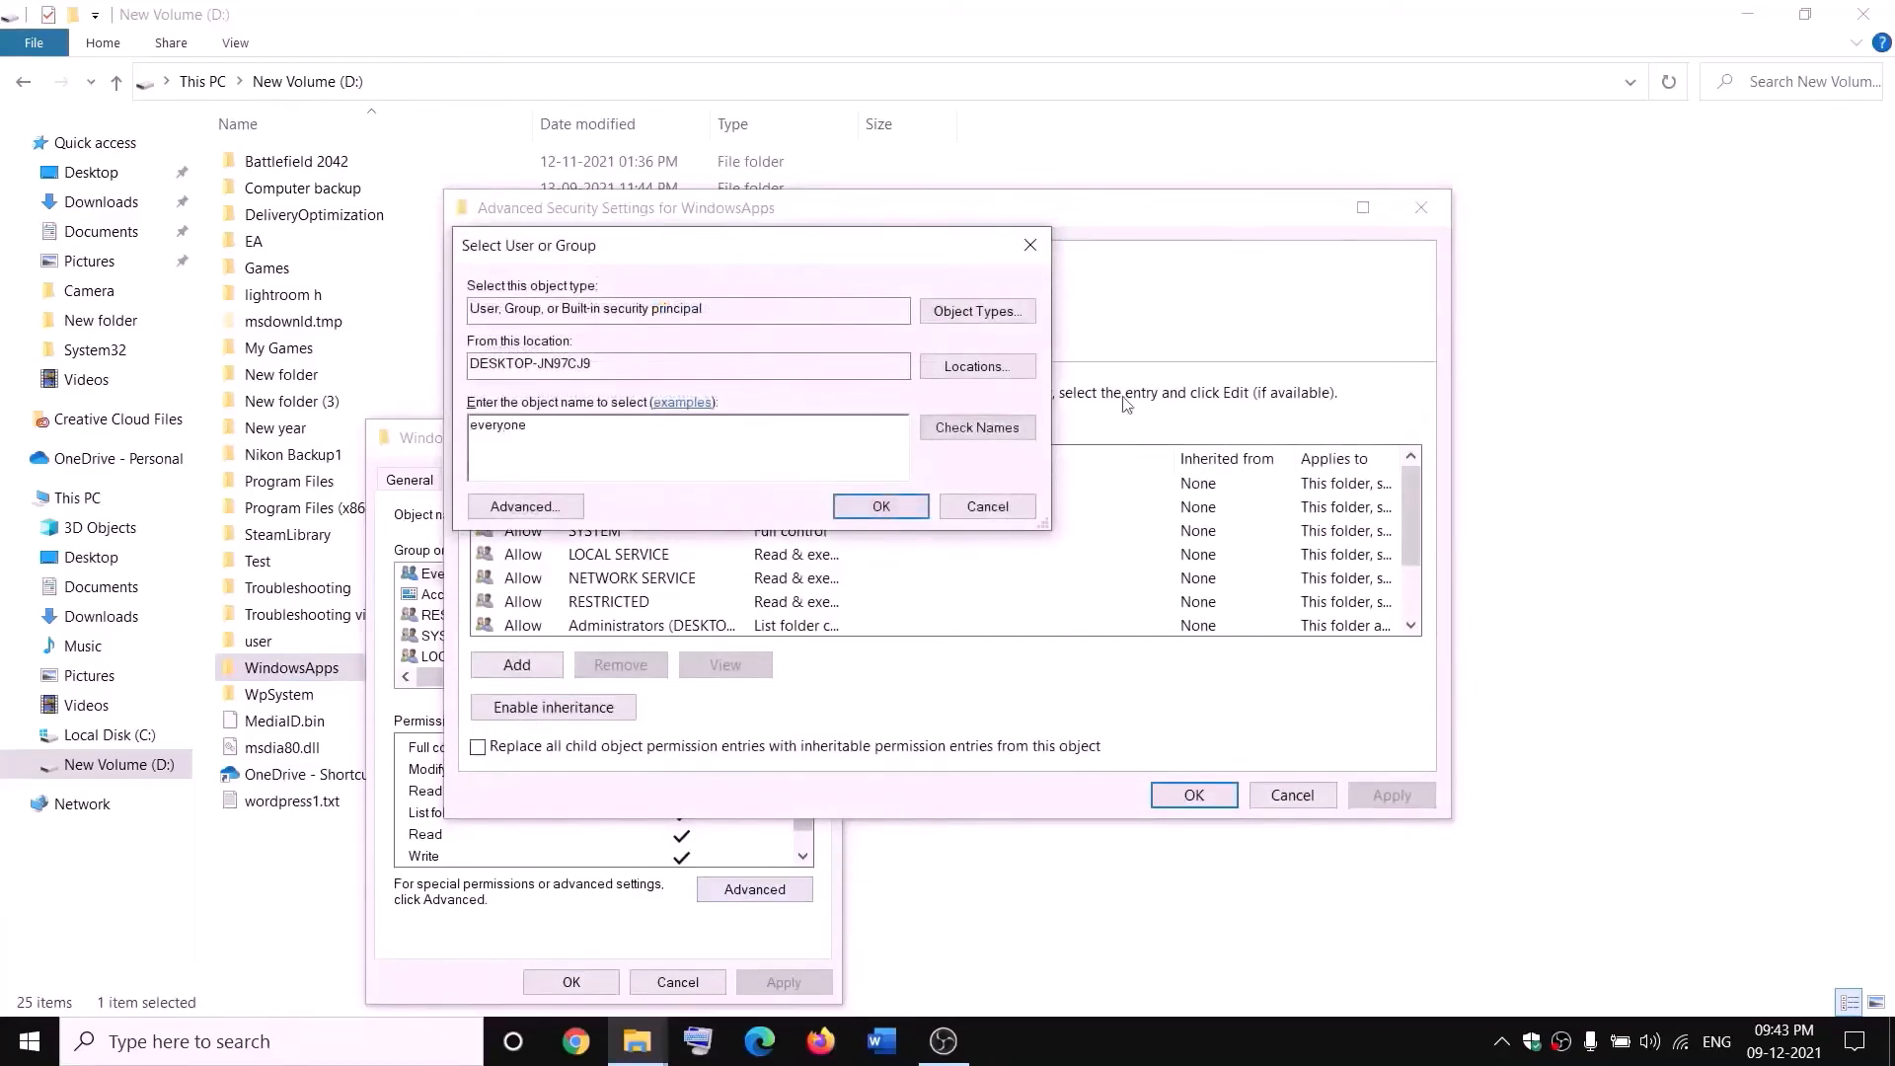
left_click(977, 427)
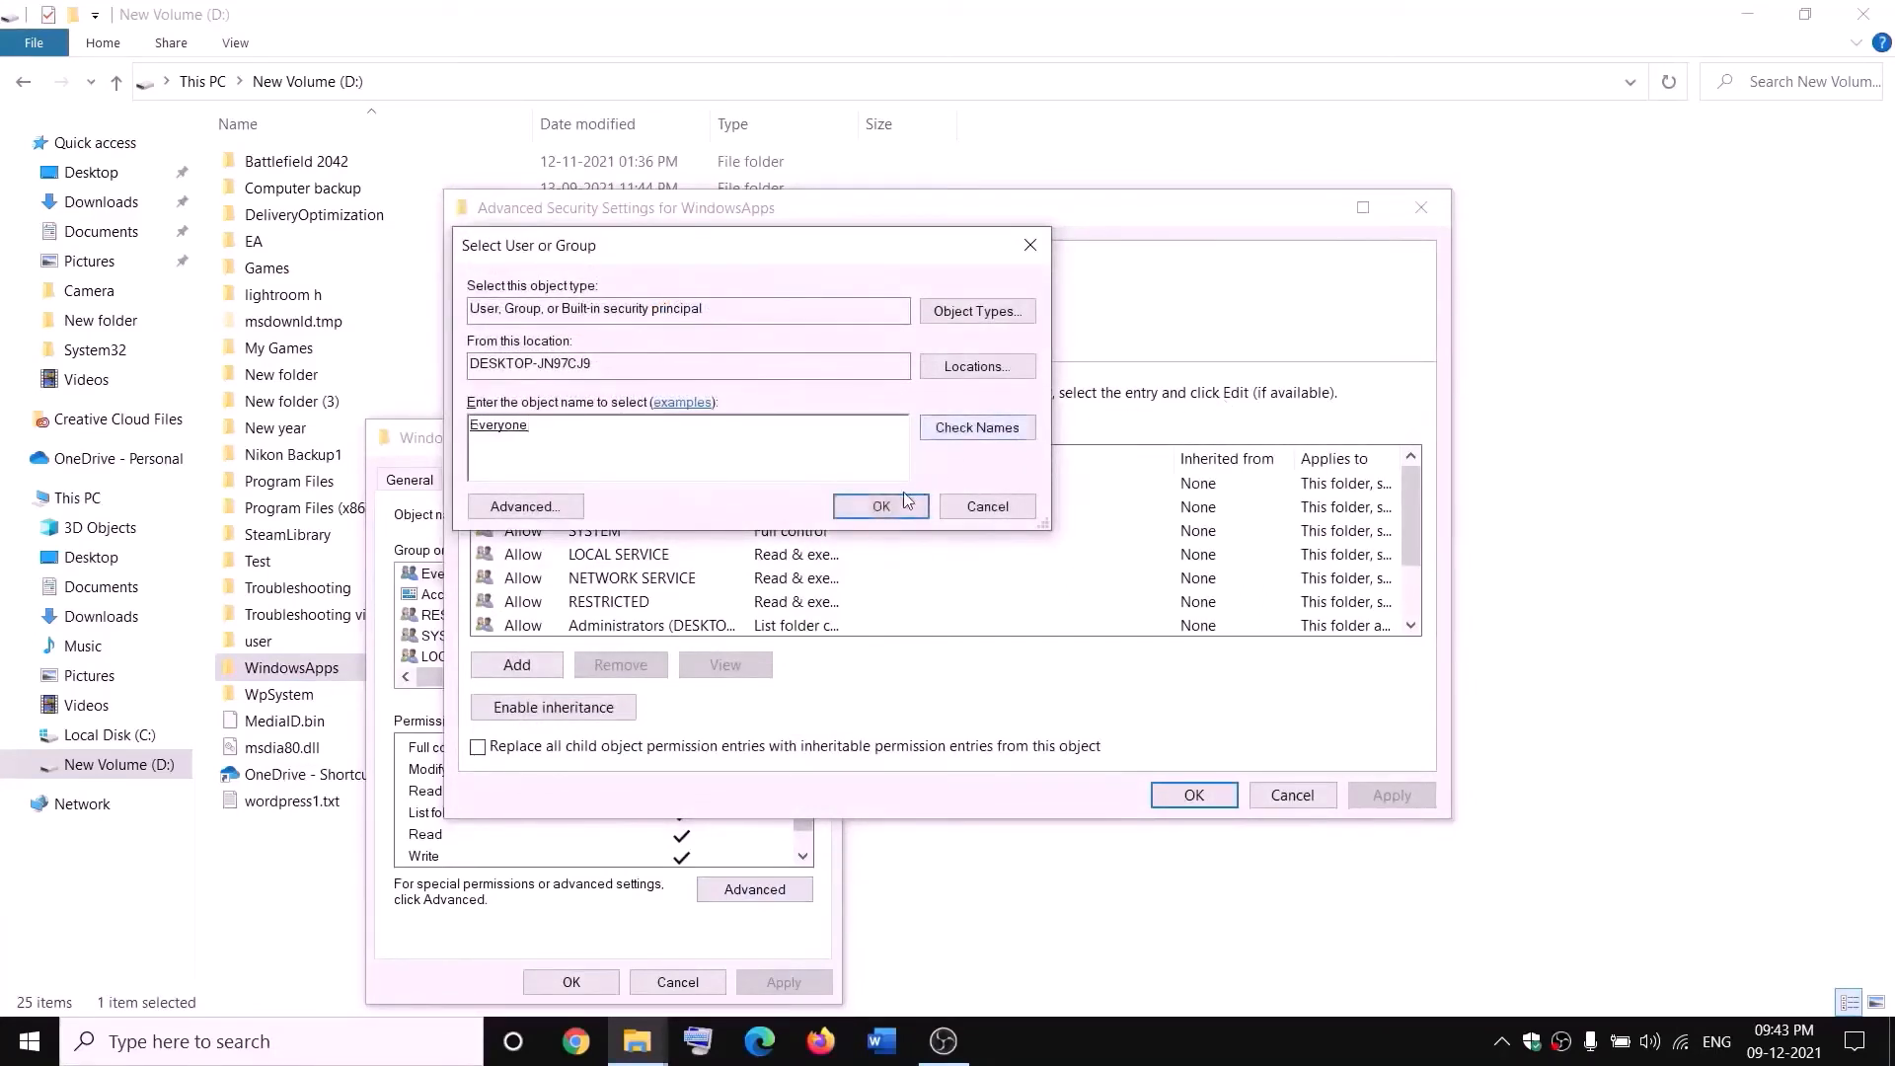
left_click(880, 507)
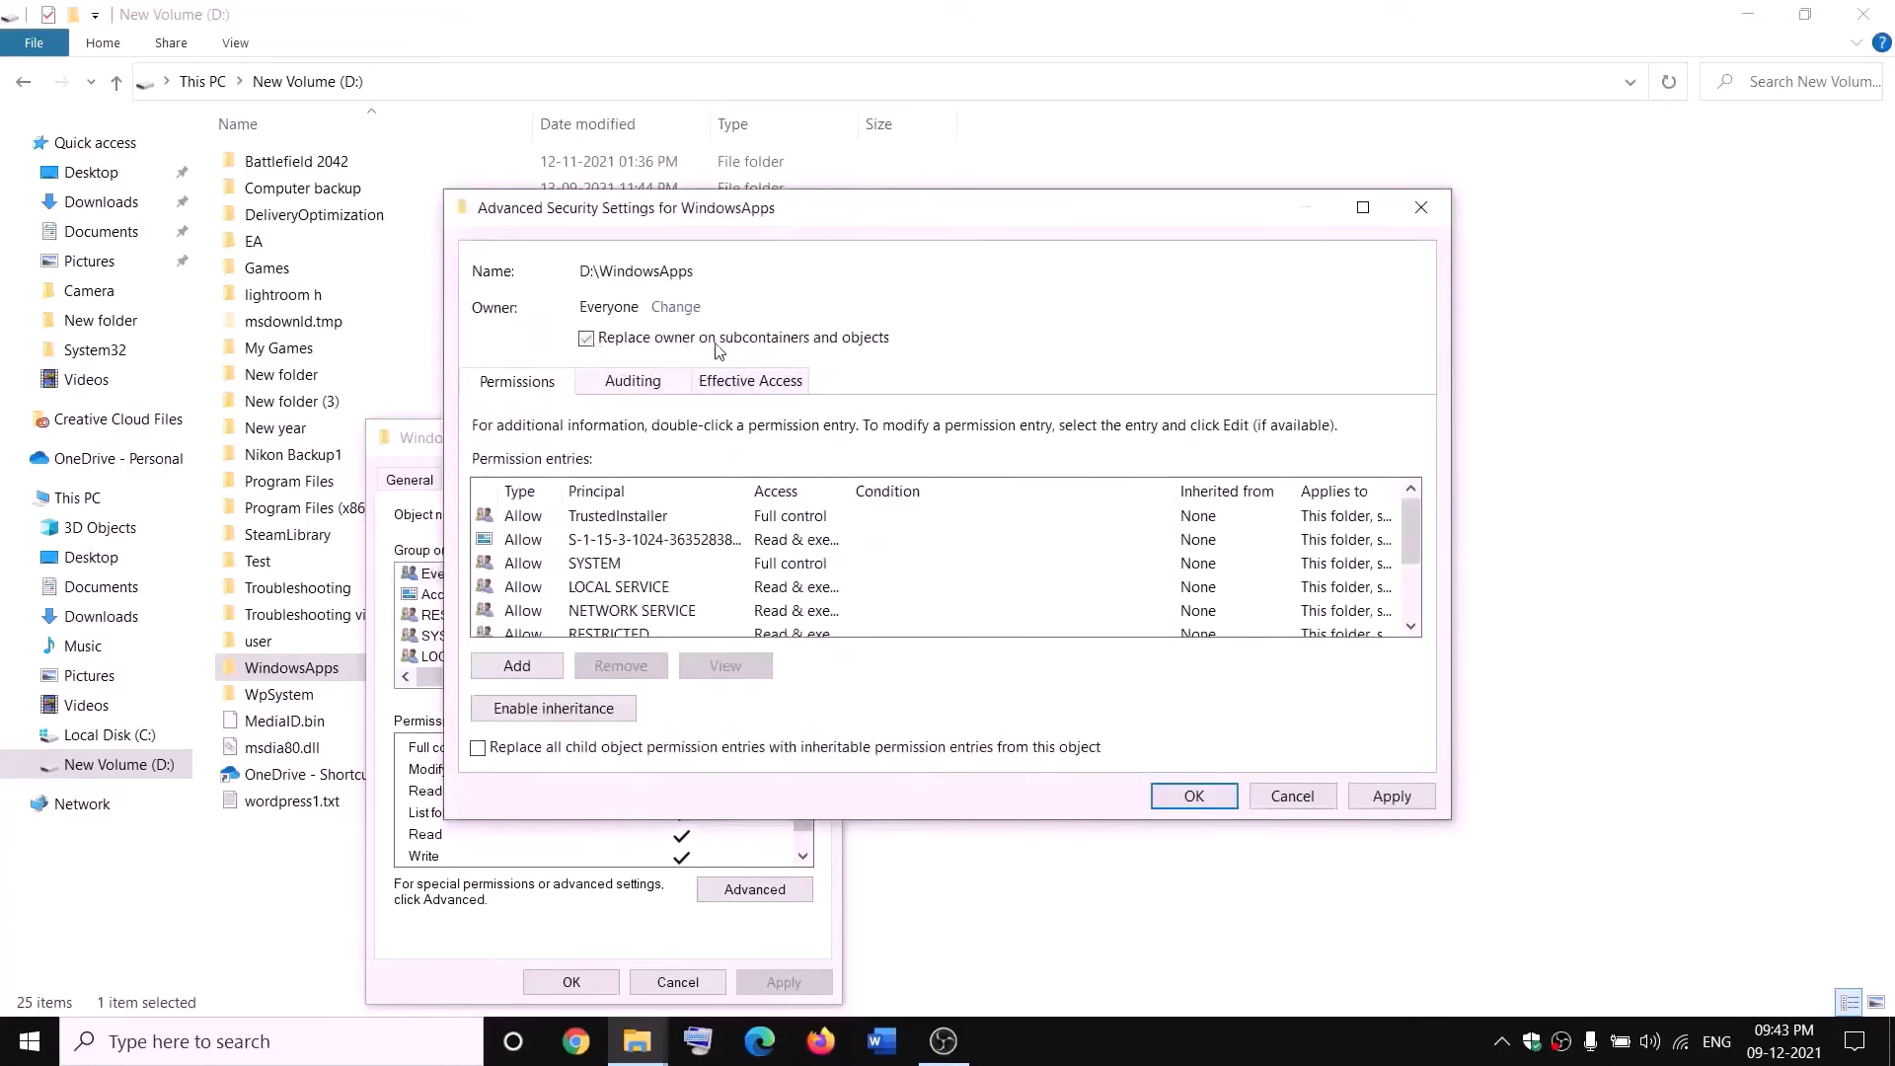
- Apply the WindowsApps ownership change, replacing the owner on subcontainers and objects, and close the security dialogs
left_click(1390, 797)
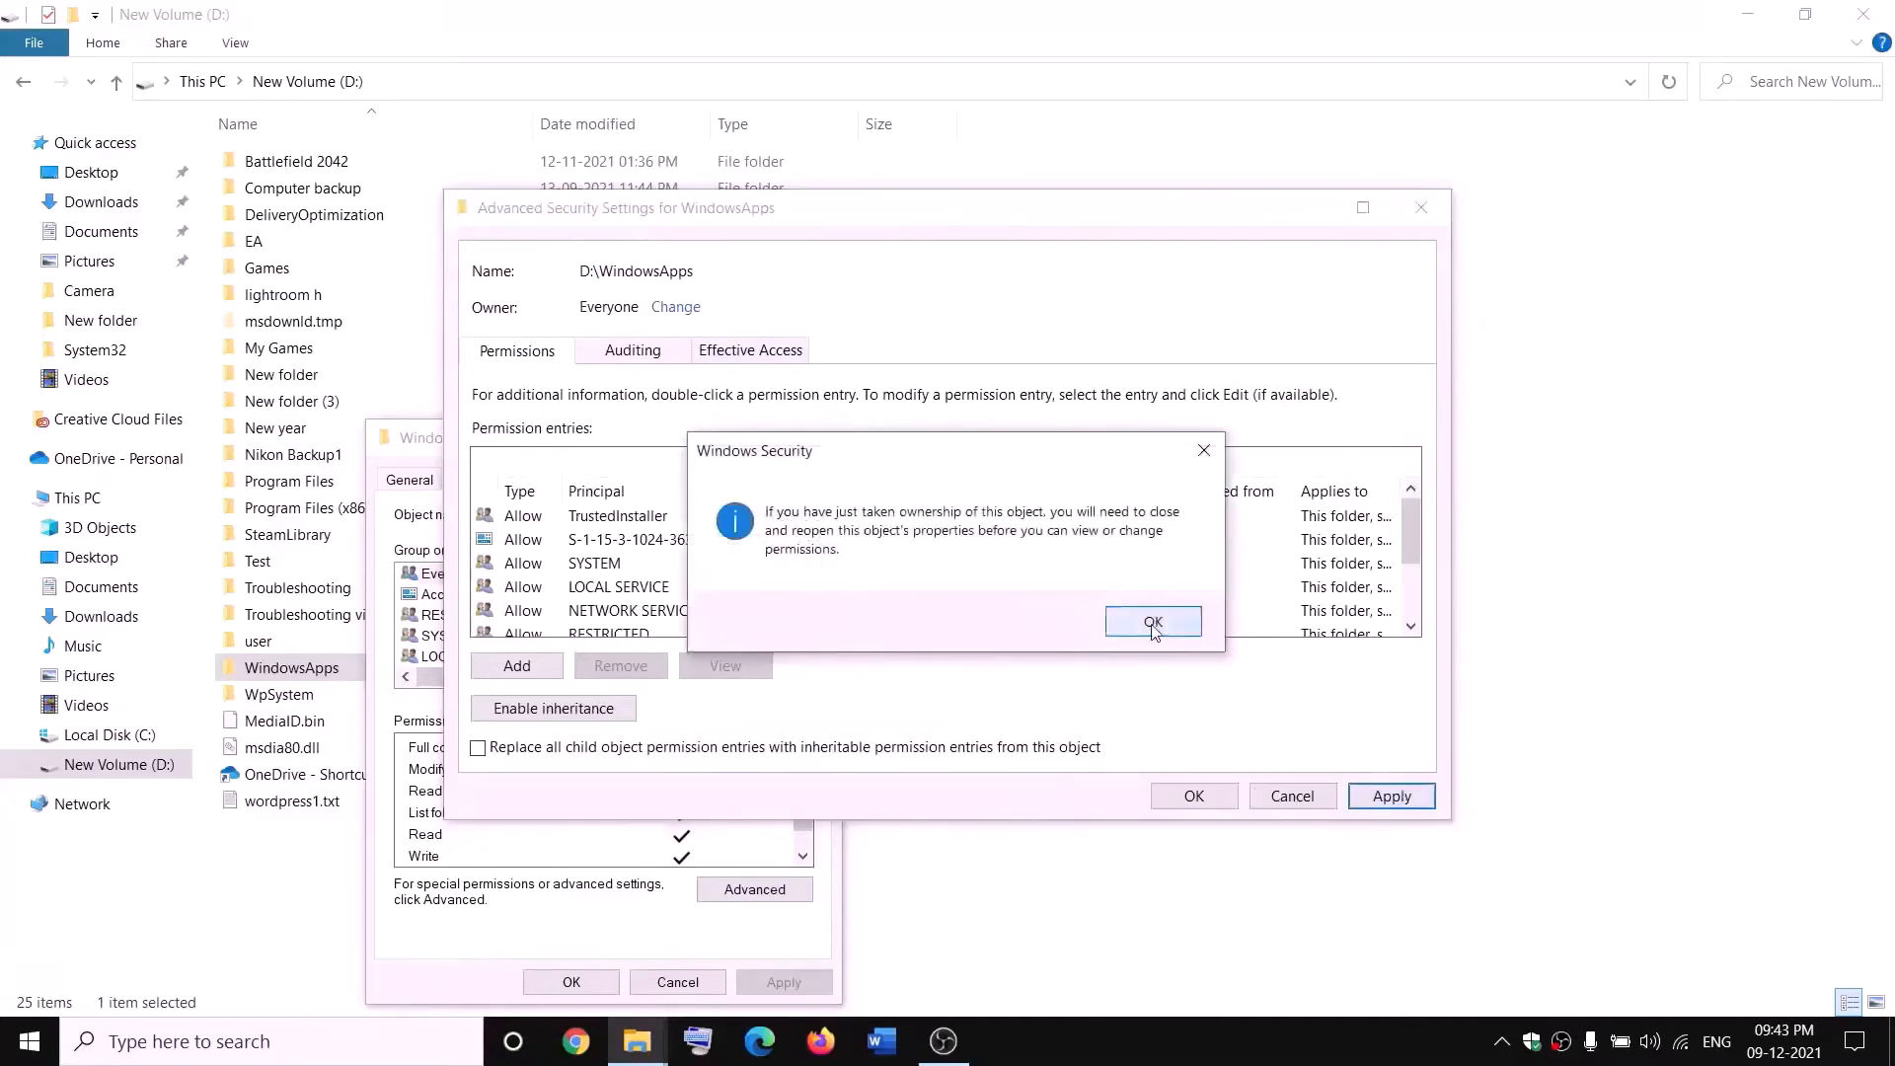
left_click(1152, 622)
left_click(1194, 796)
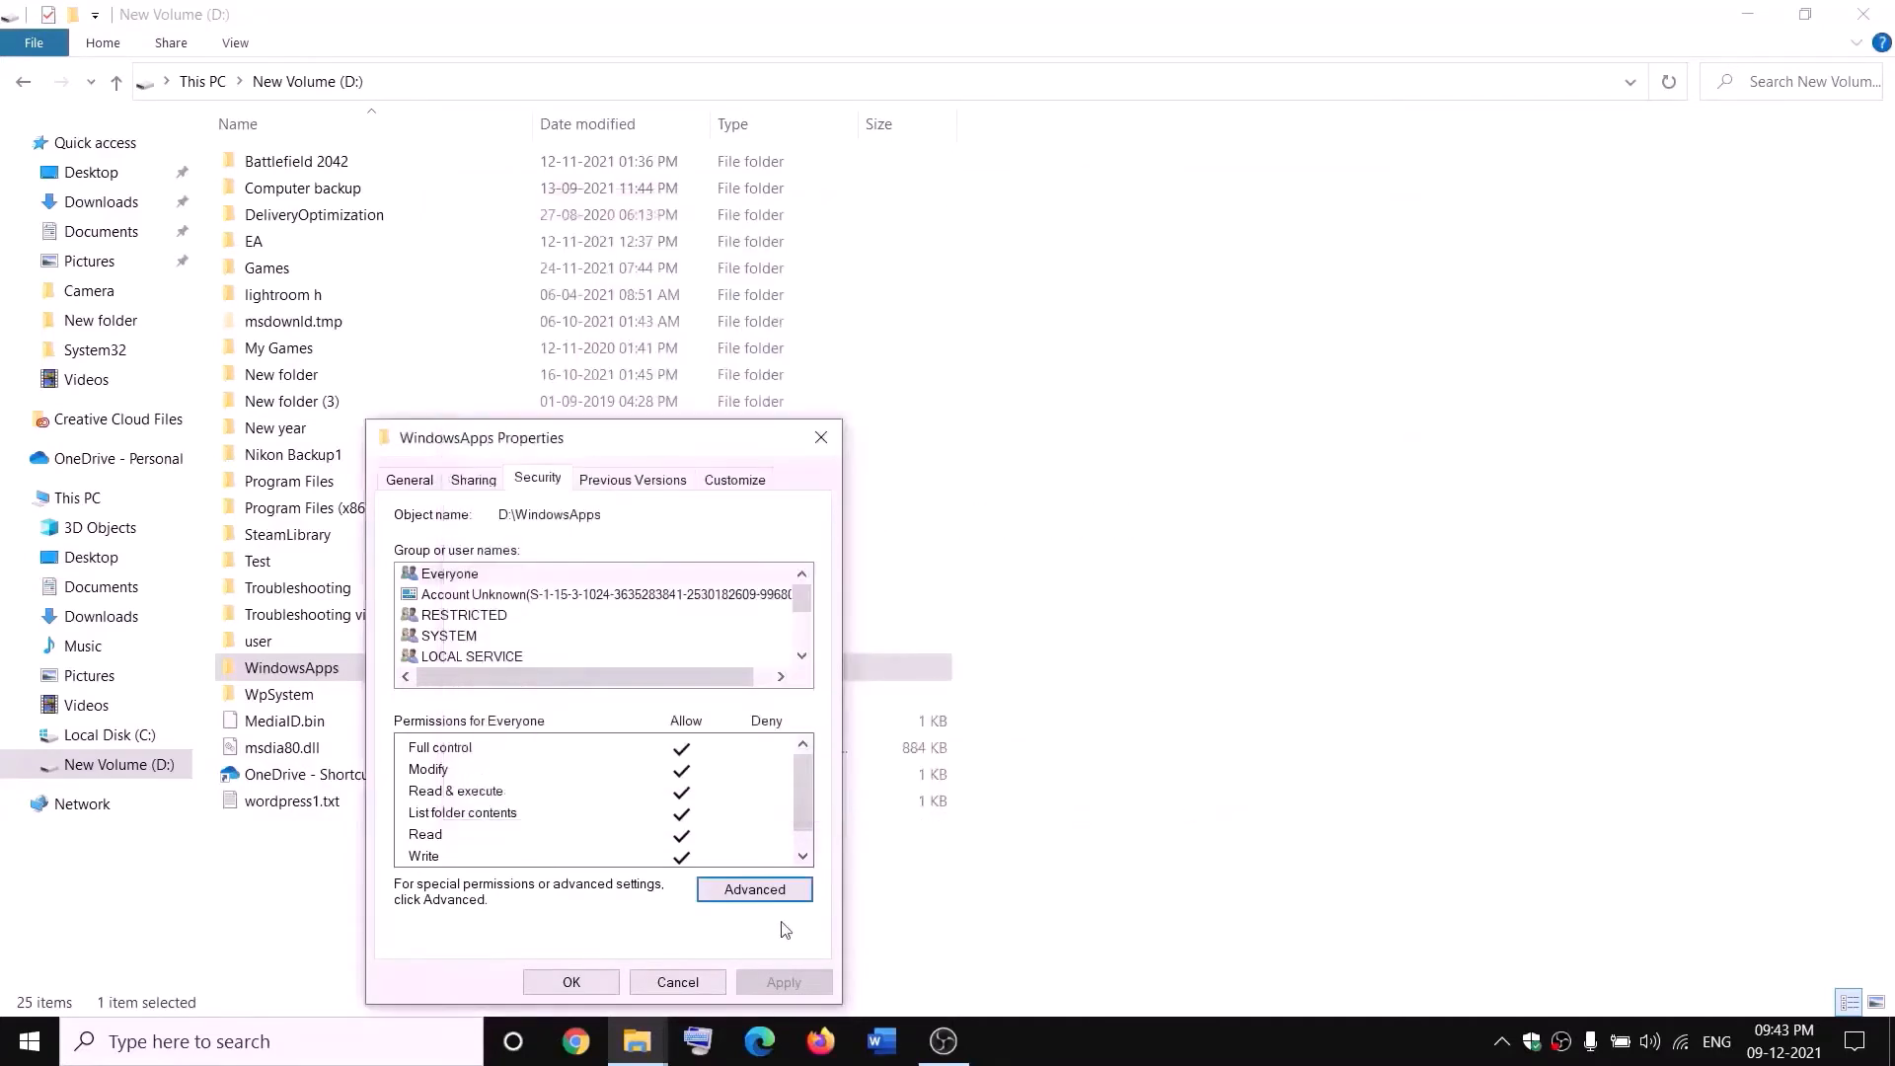
left_click(589, 985)
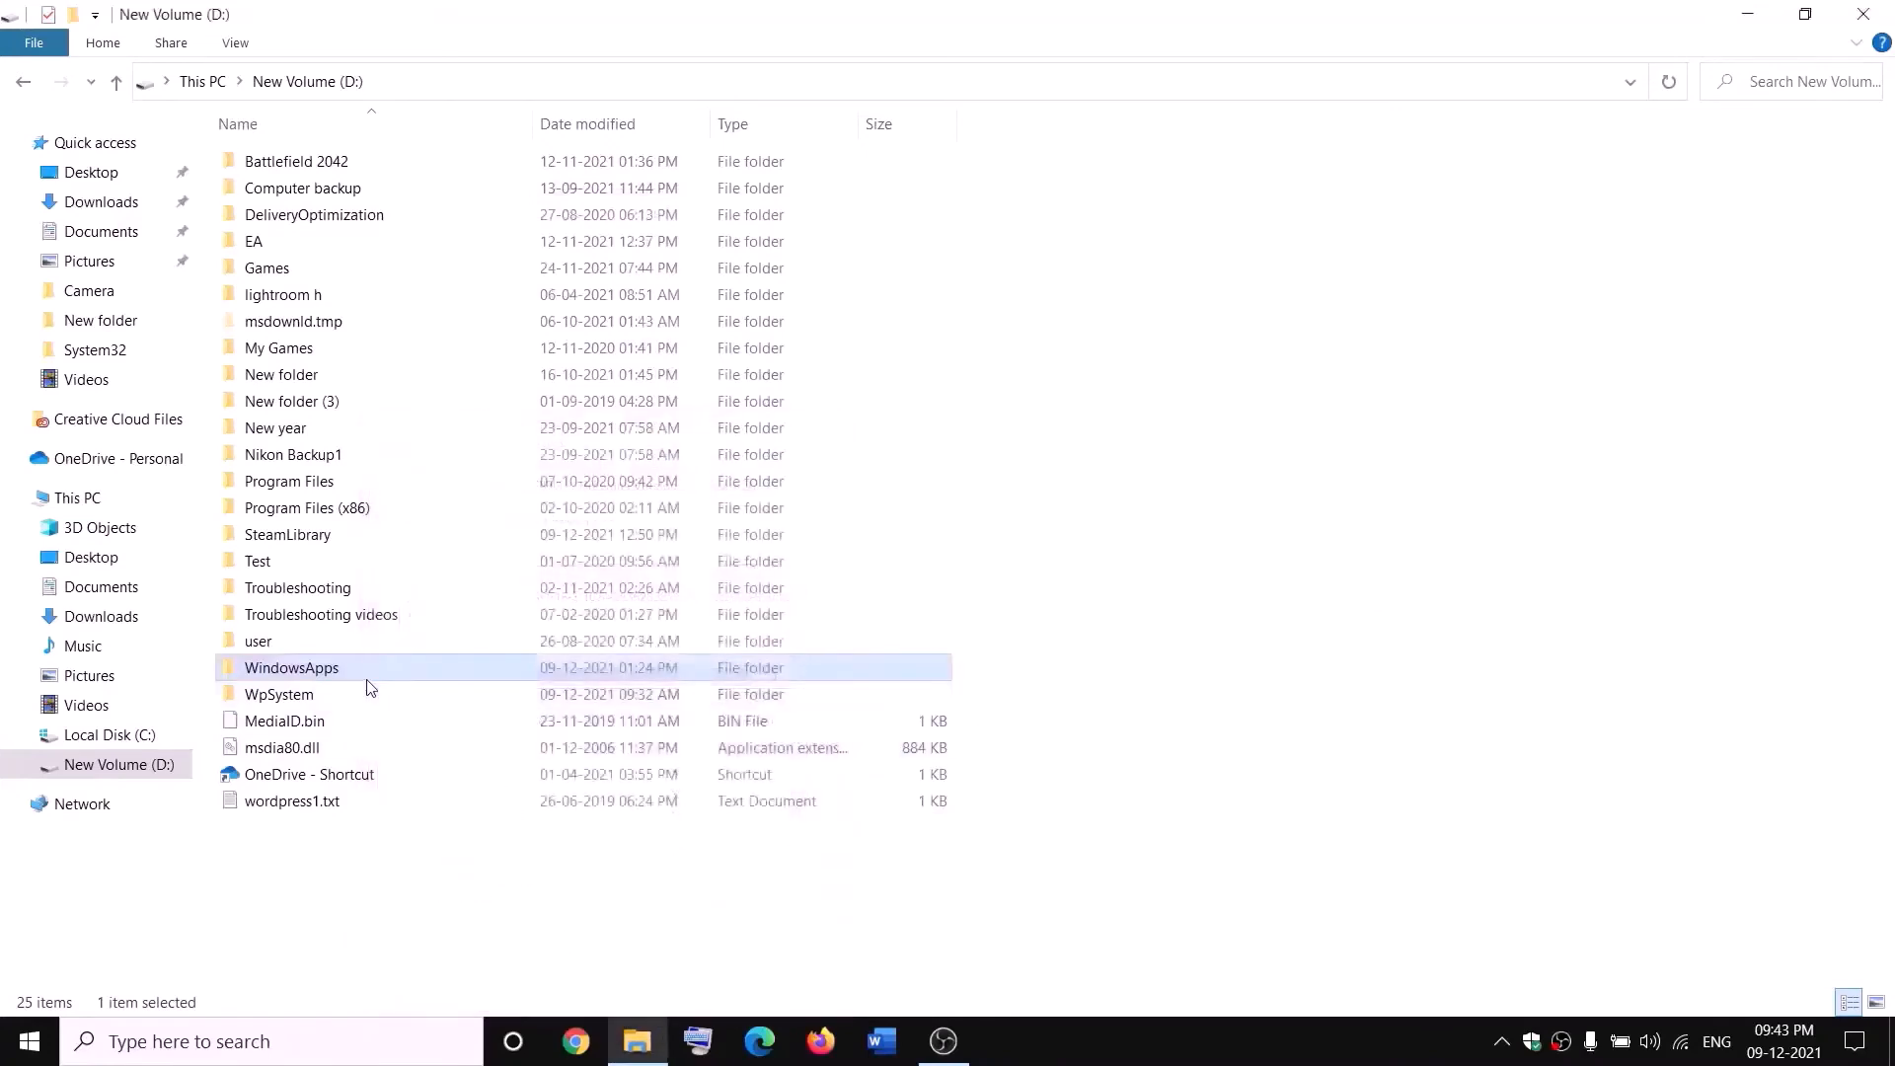
- Reopen WindowsApps' advanced security settings and add a permission entry with Everyone as the principal
right_click(358, 678)
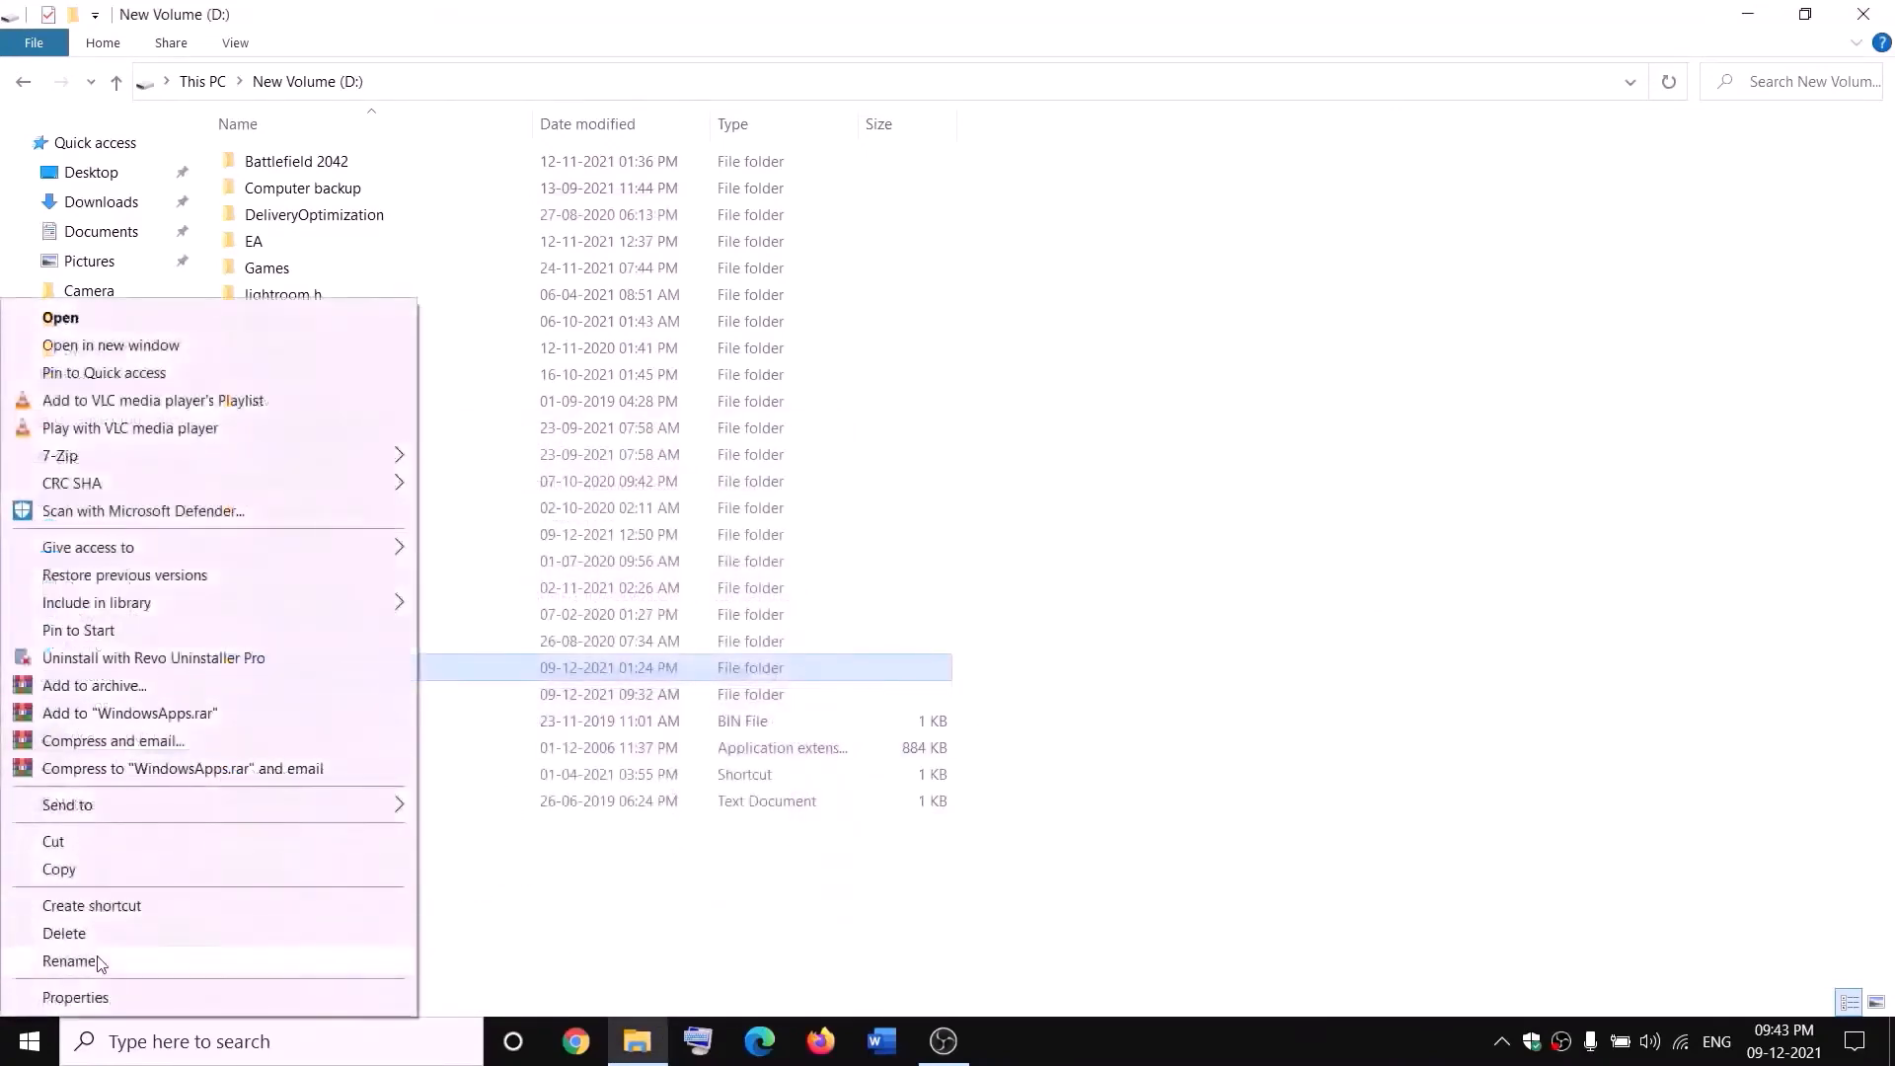
left_click(71, 999)
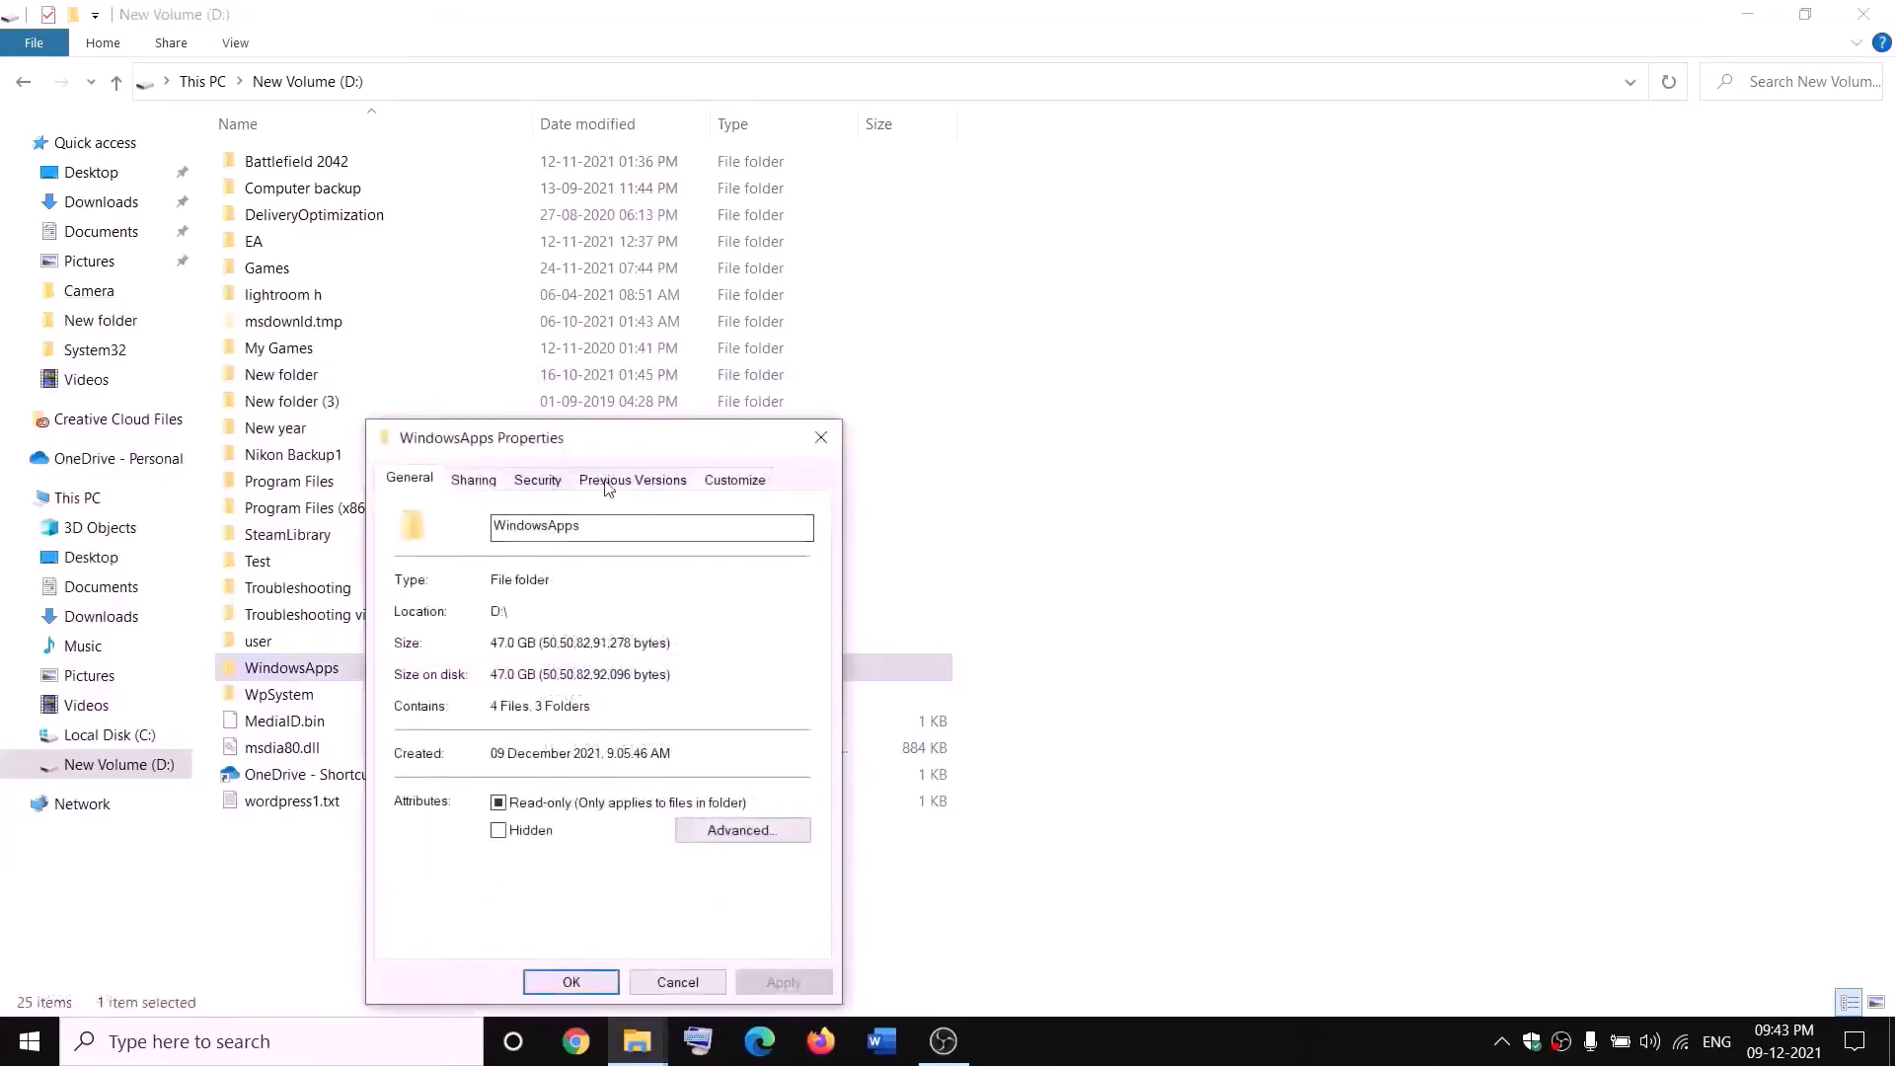
left_click(553, 481)
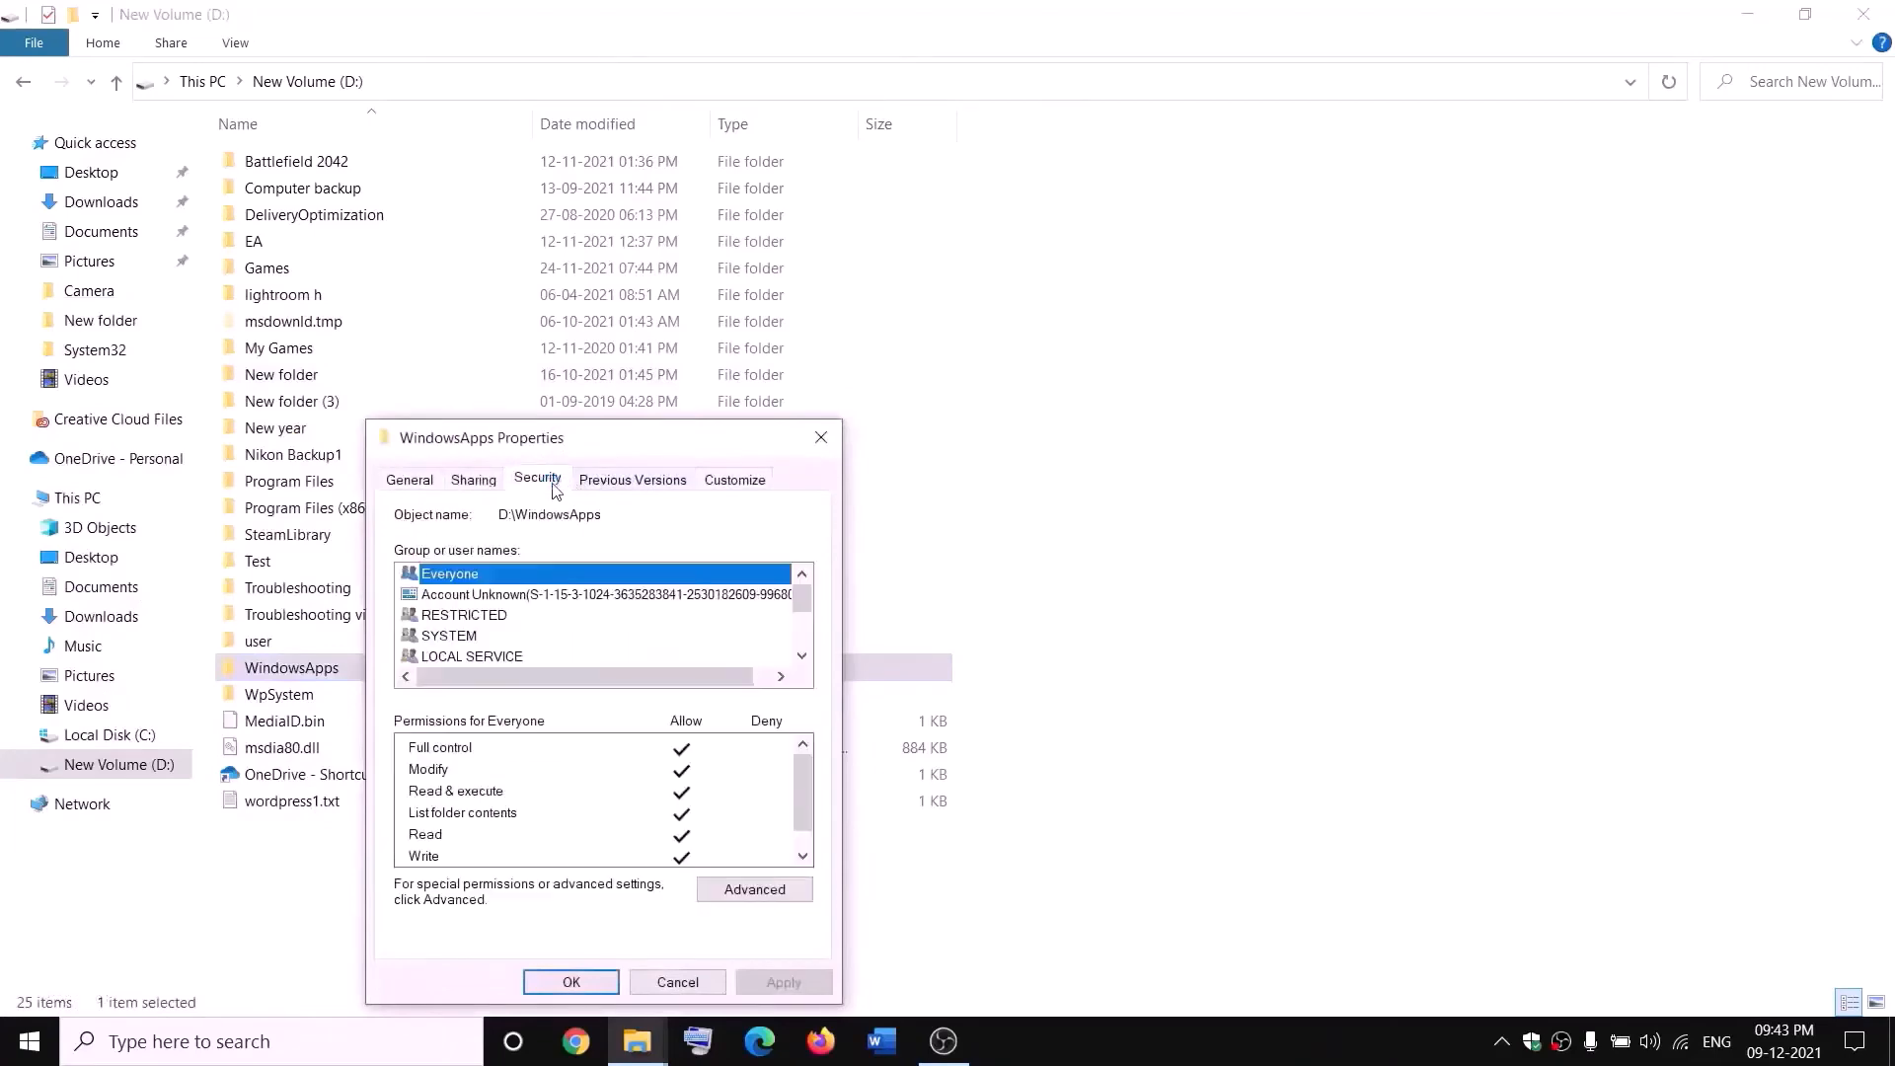
left_click(775, 890)
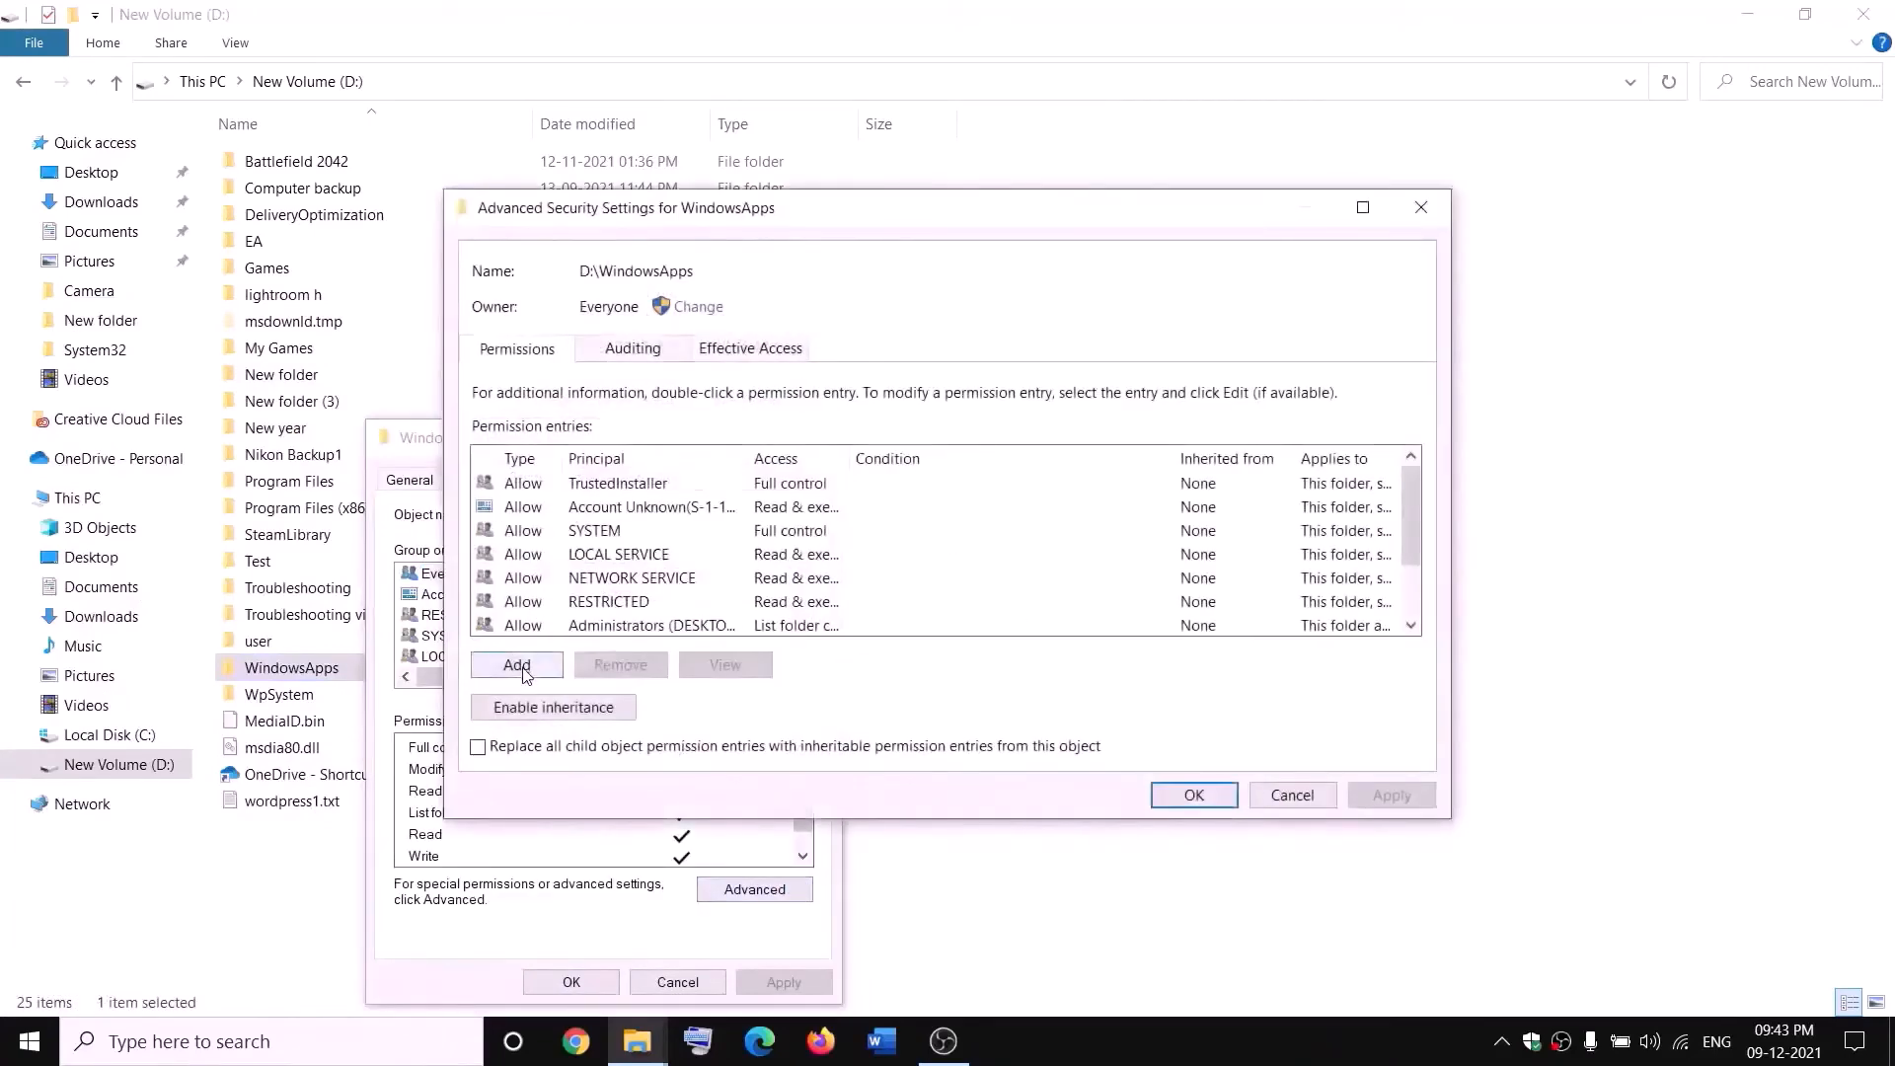
left_click(524, 671)
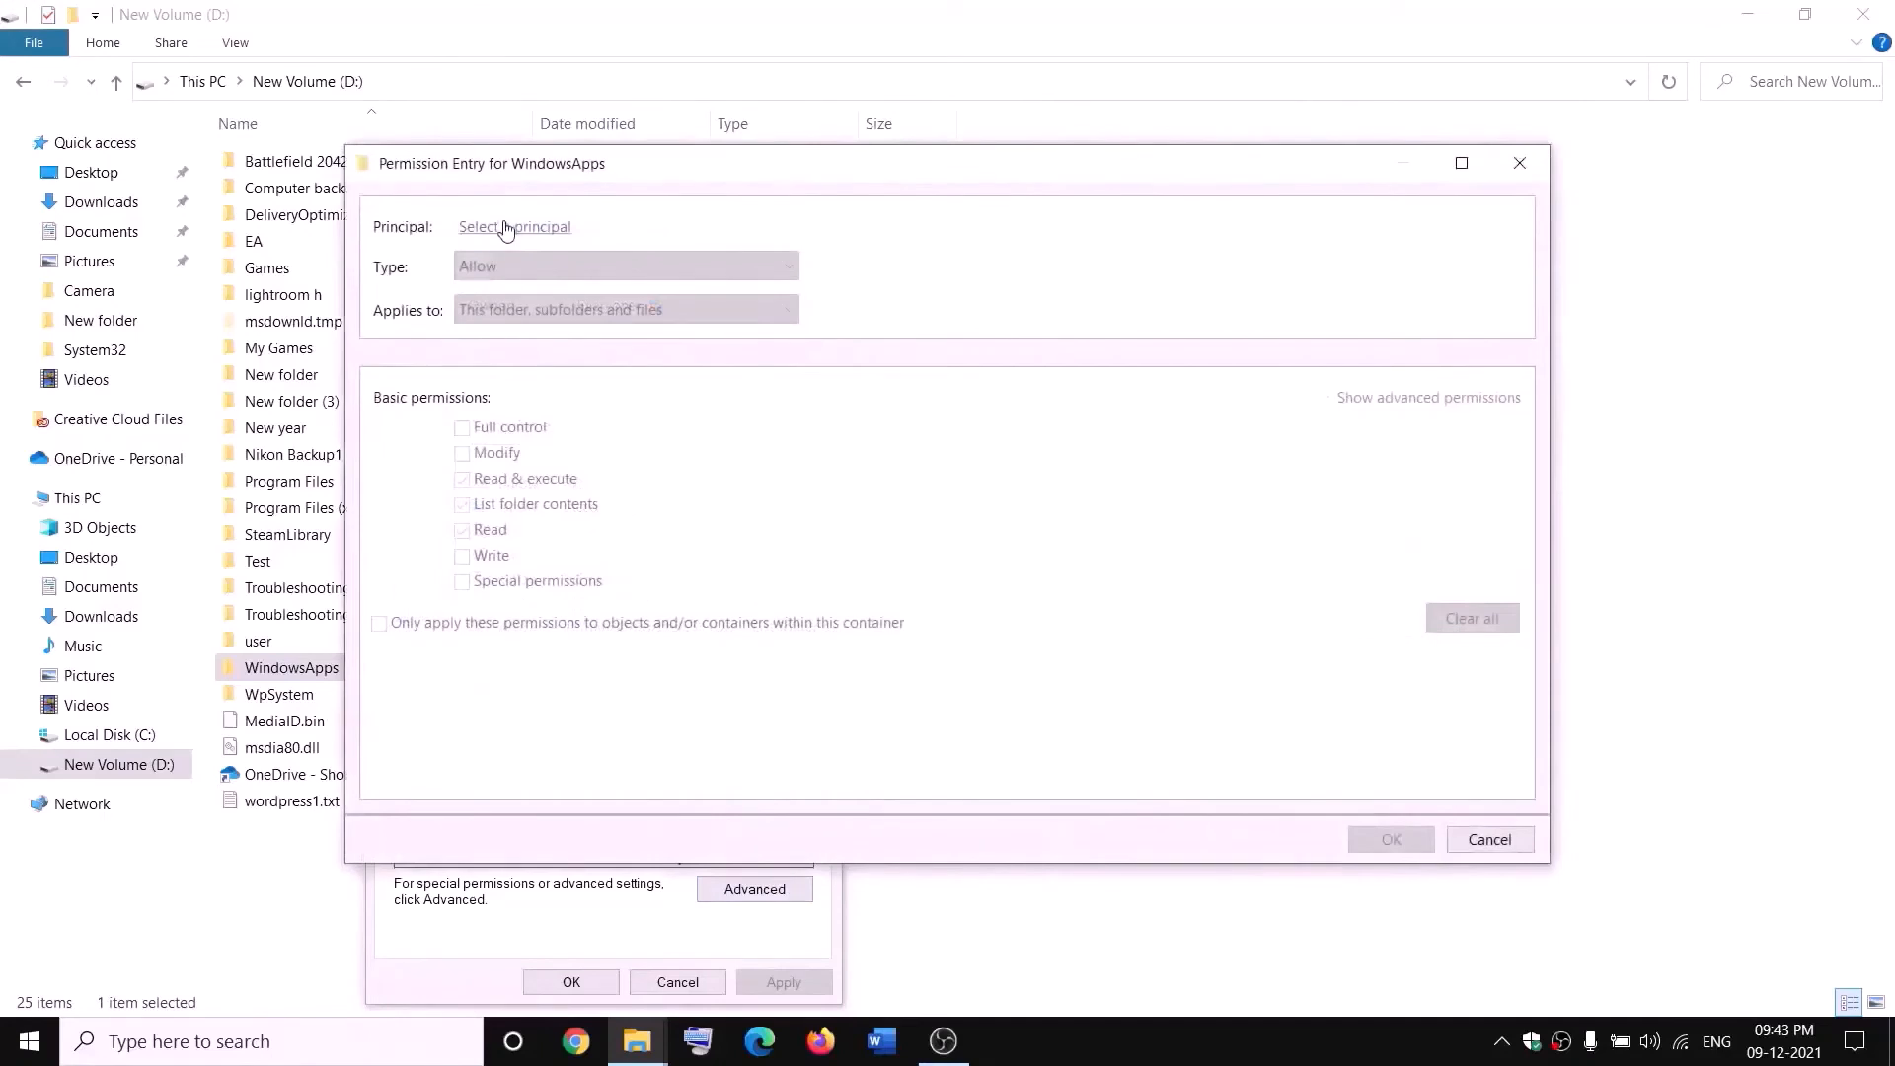
left_click(505, 229)
type("e")
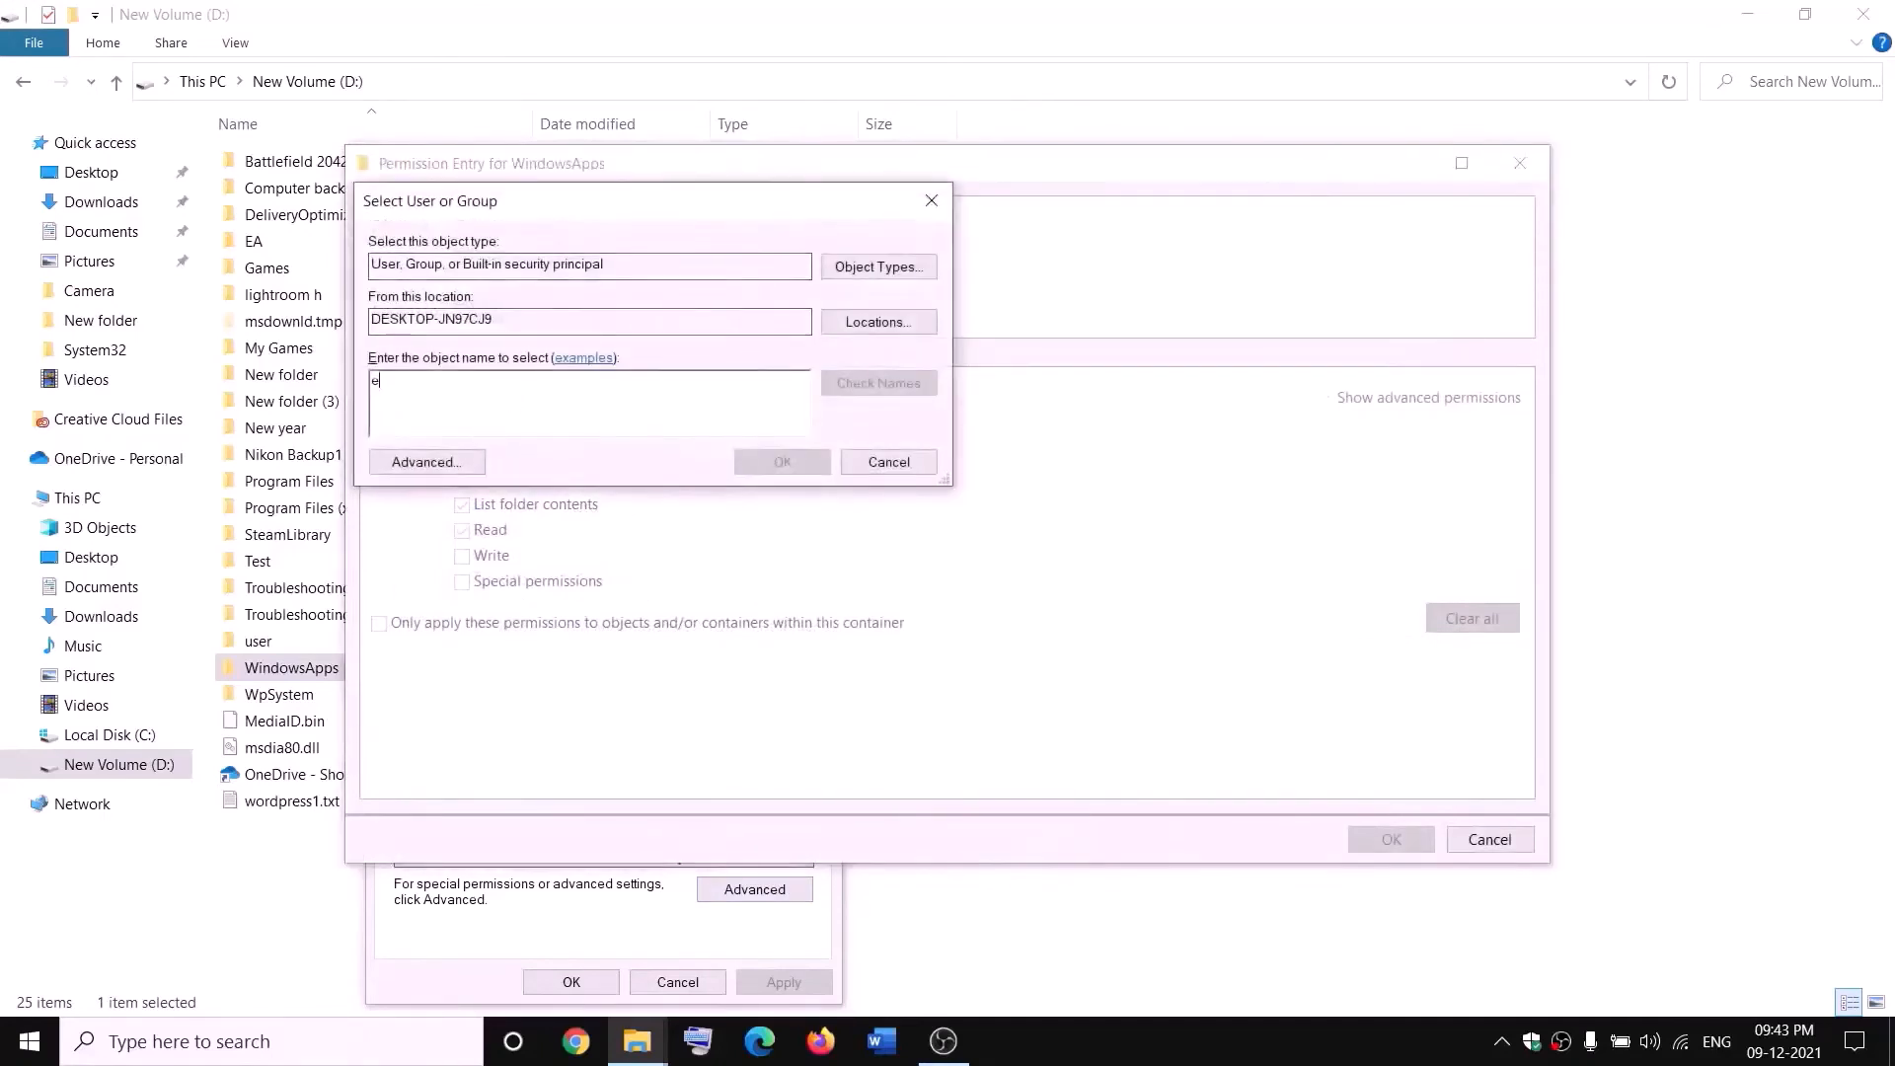
type("veryone")
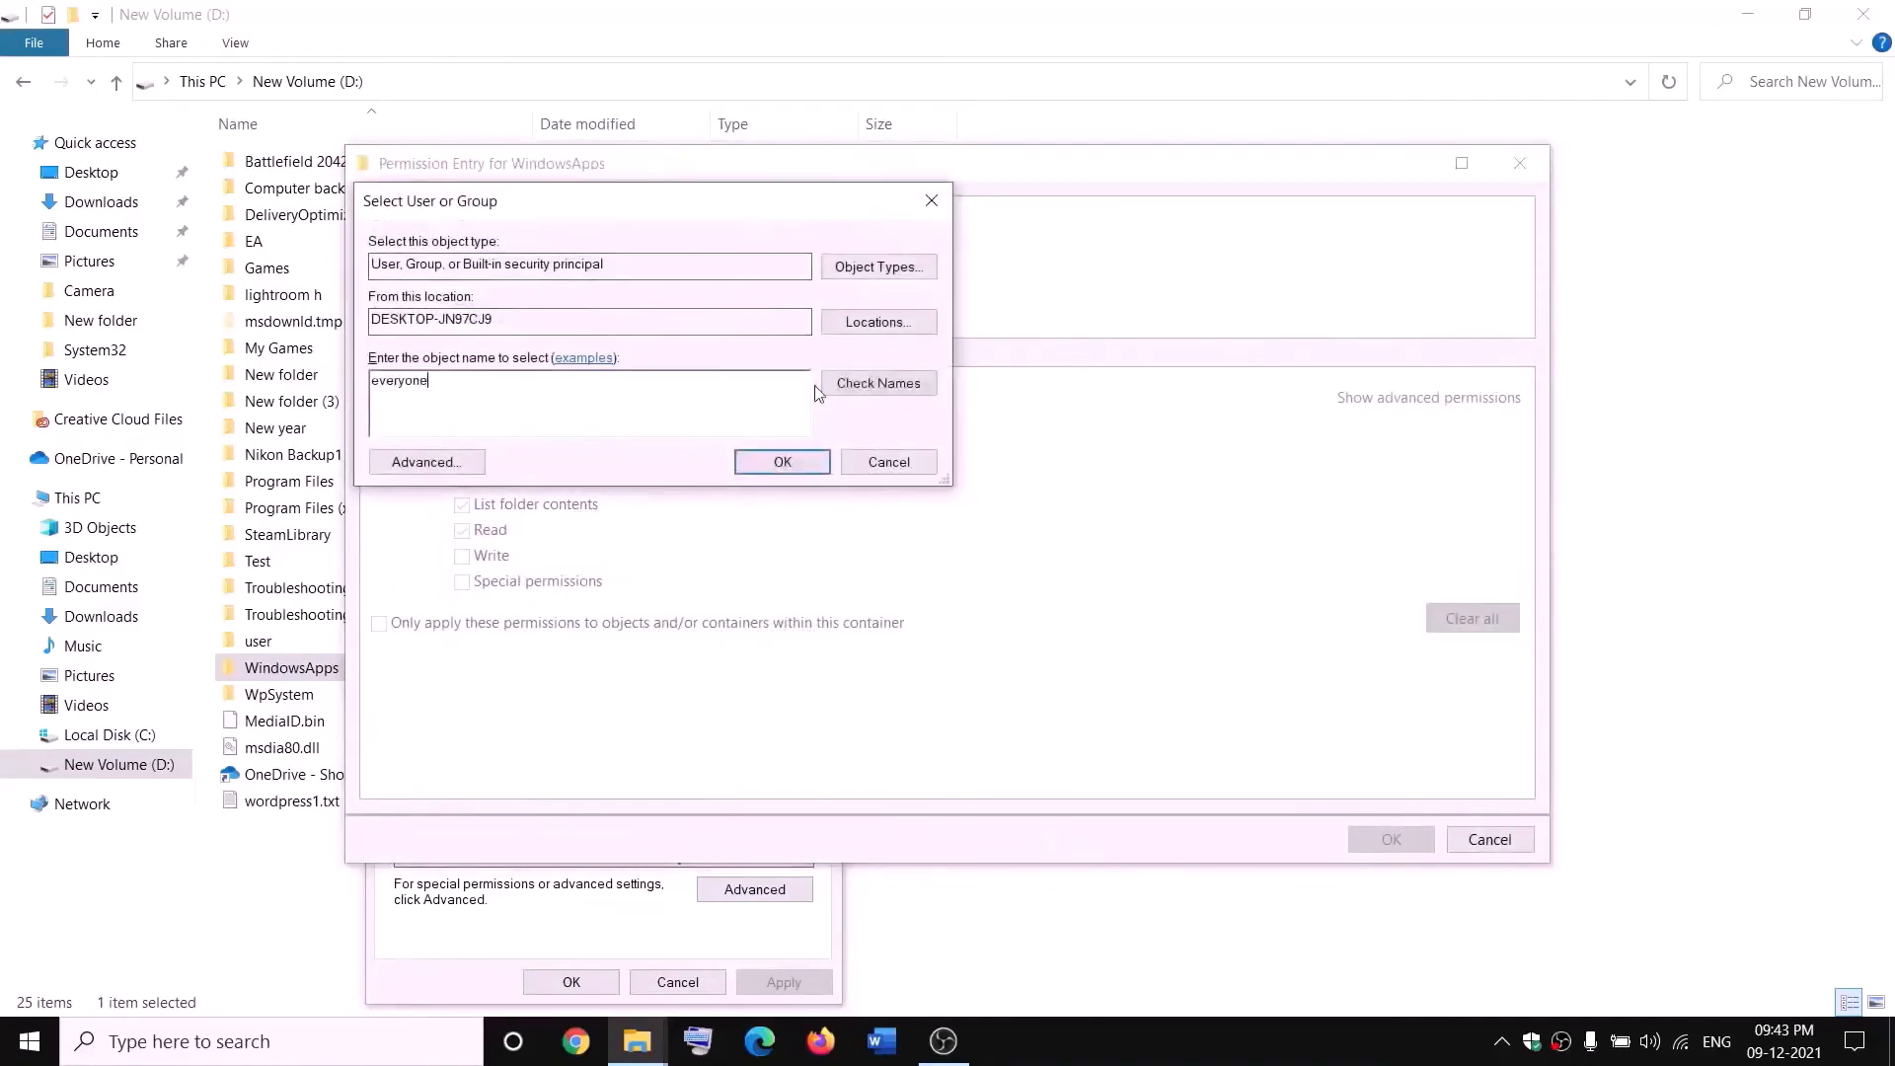
left_click(878, 383)
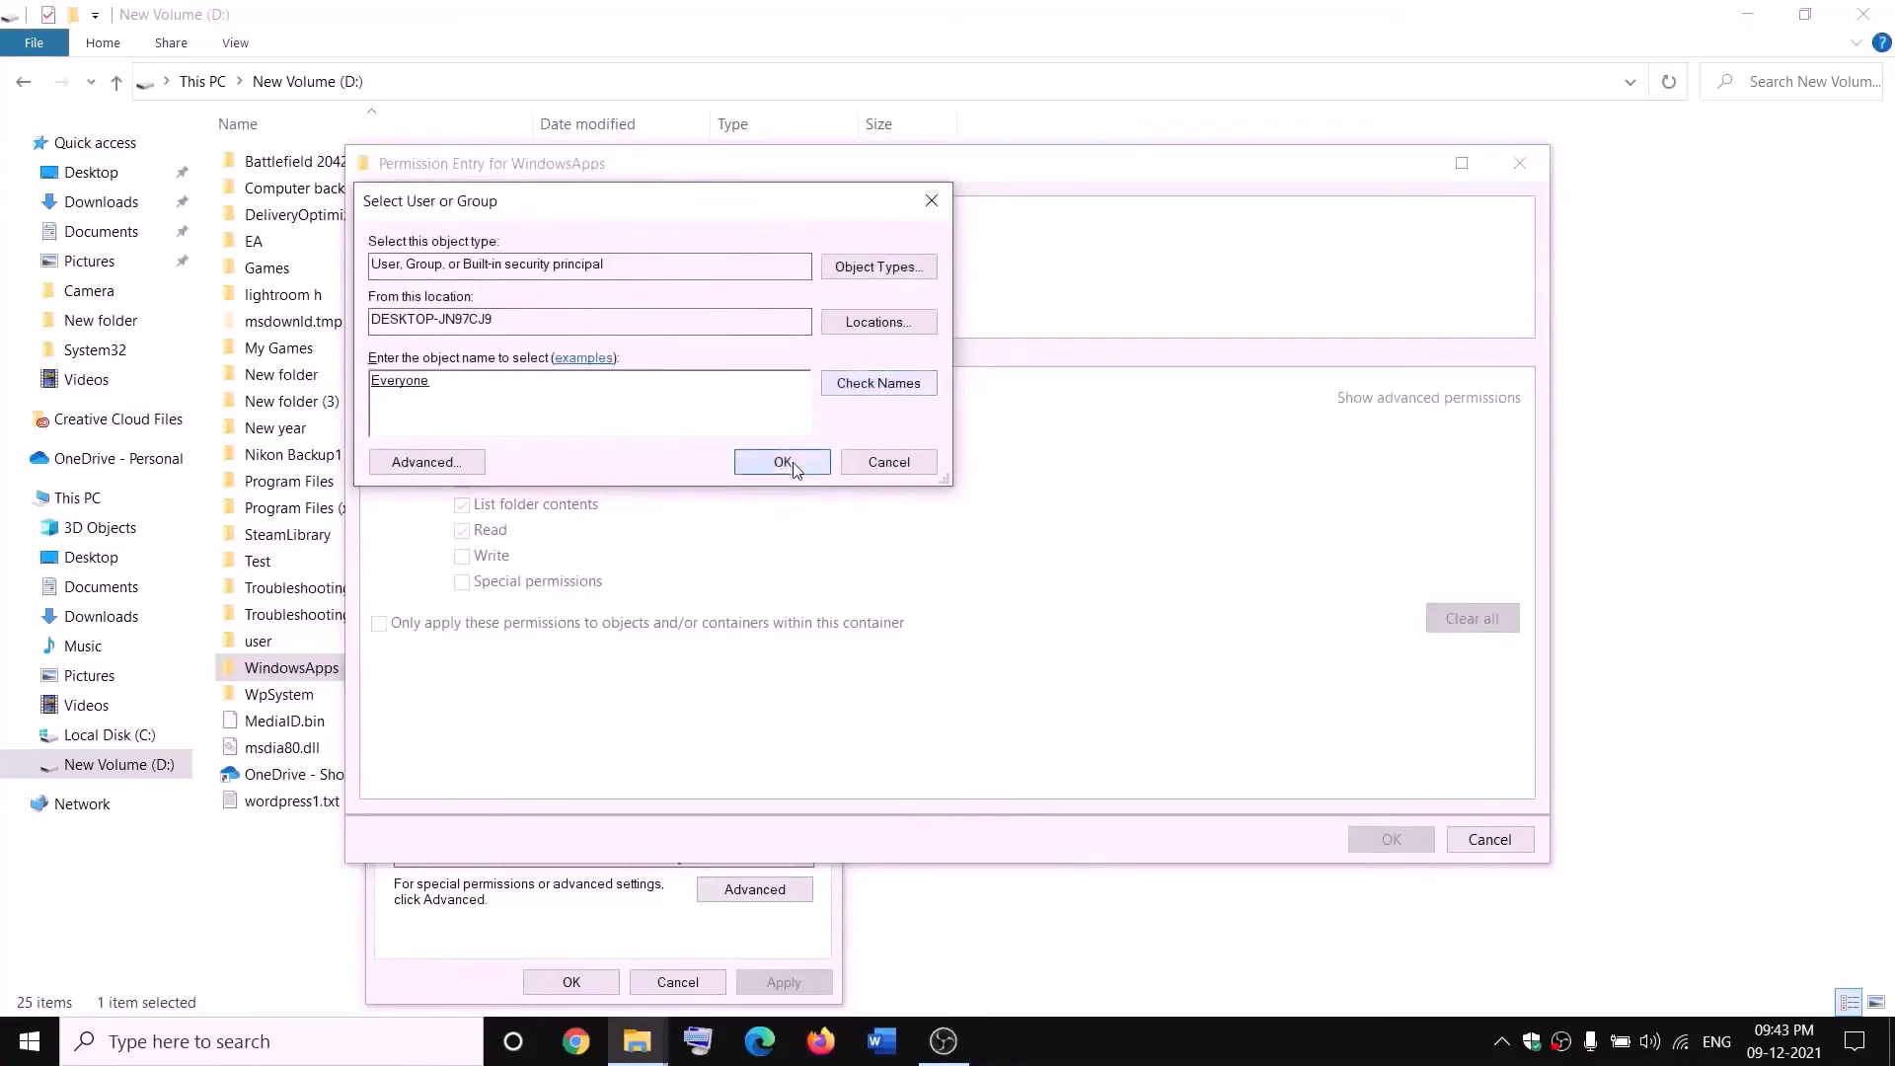
left_click(783, 462)
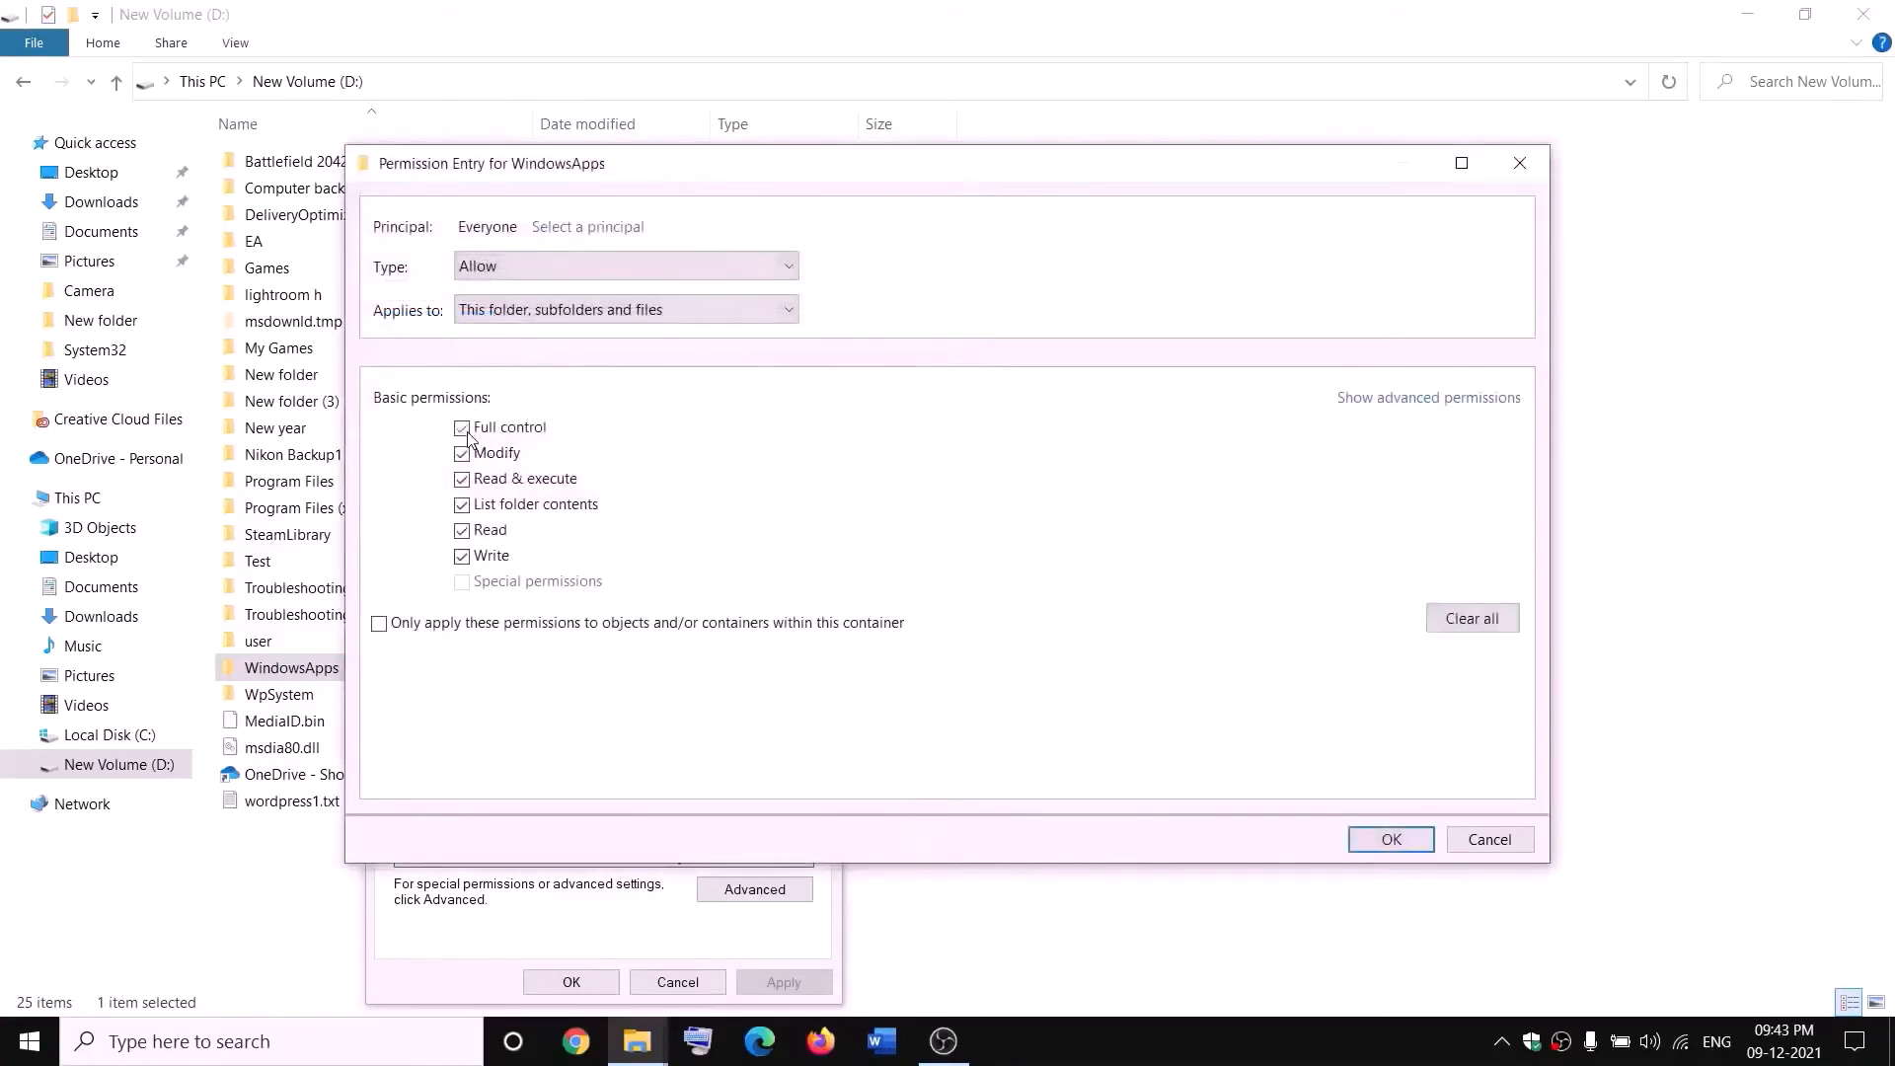
- Give the Everyone entry on WindowsApps Full control and confirm all the security dialogs
left_click(1420, 839)
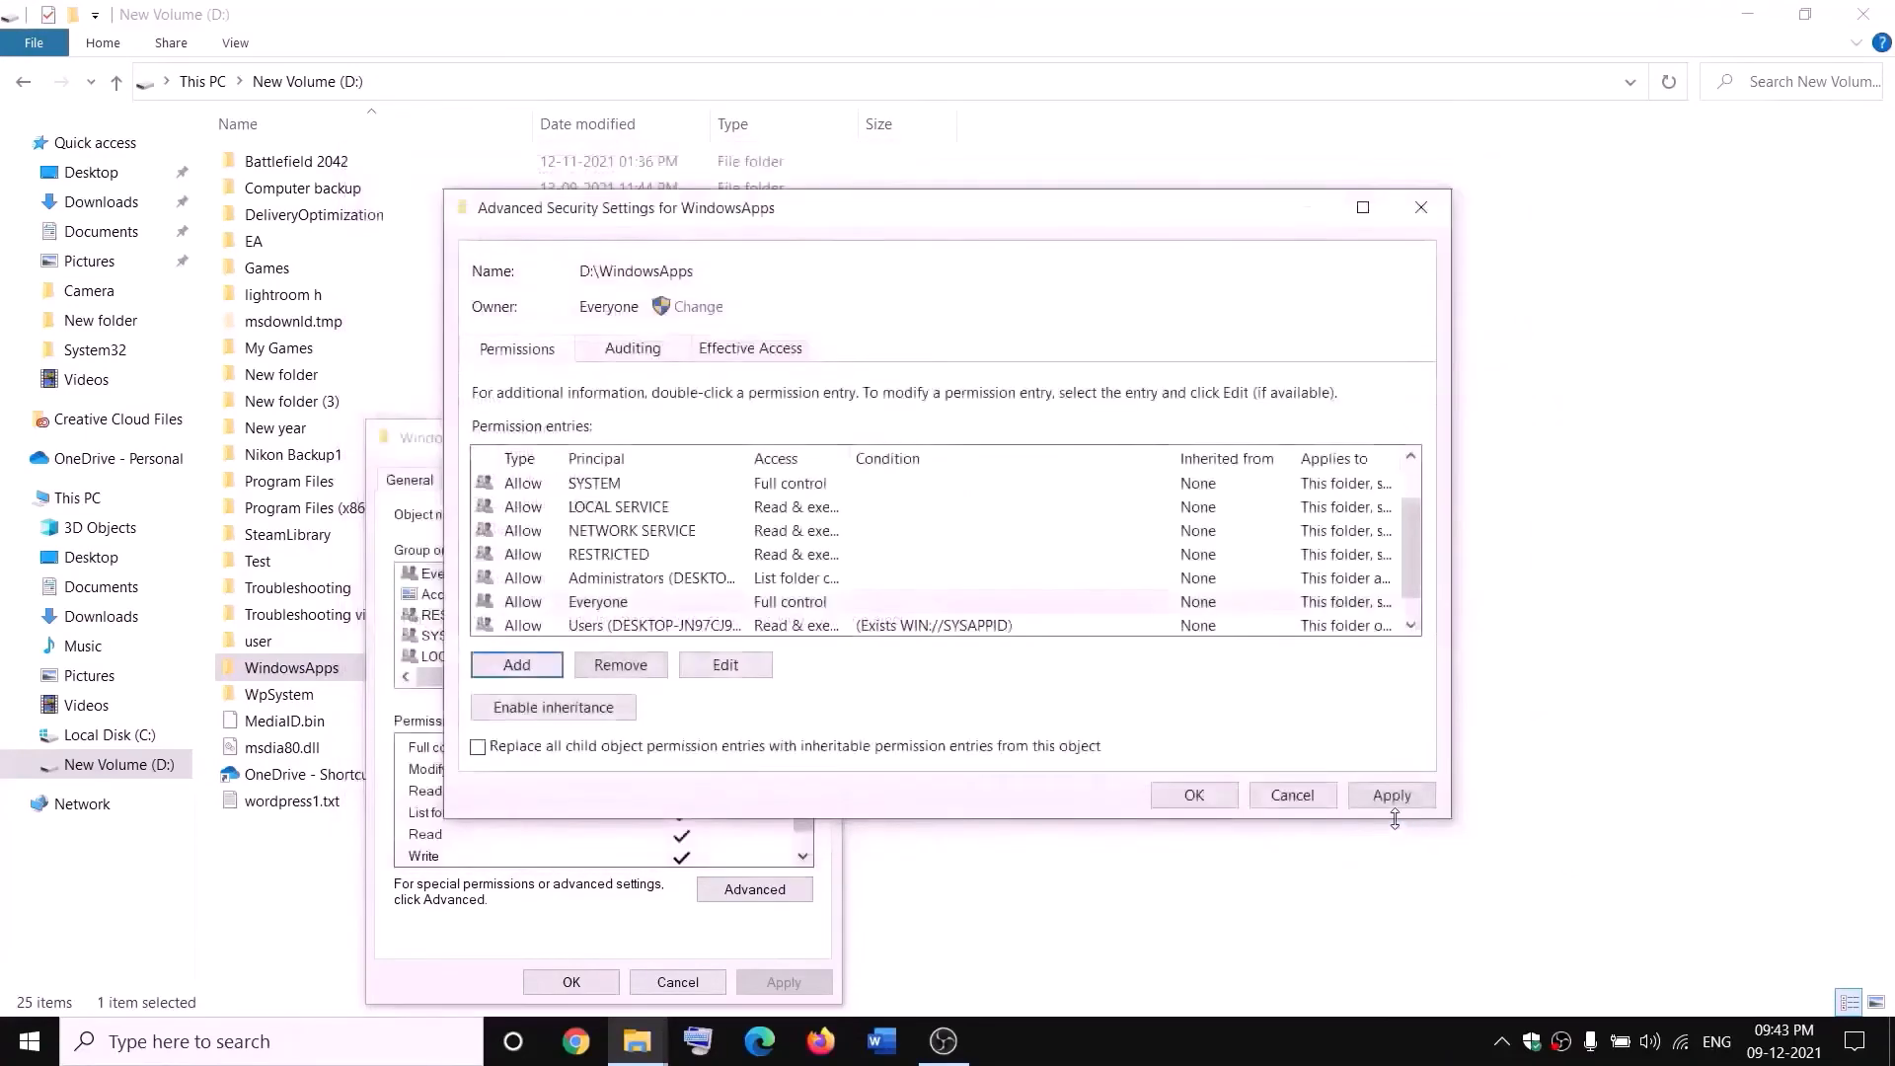
left_click(1392, 798)
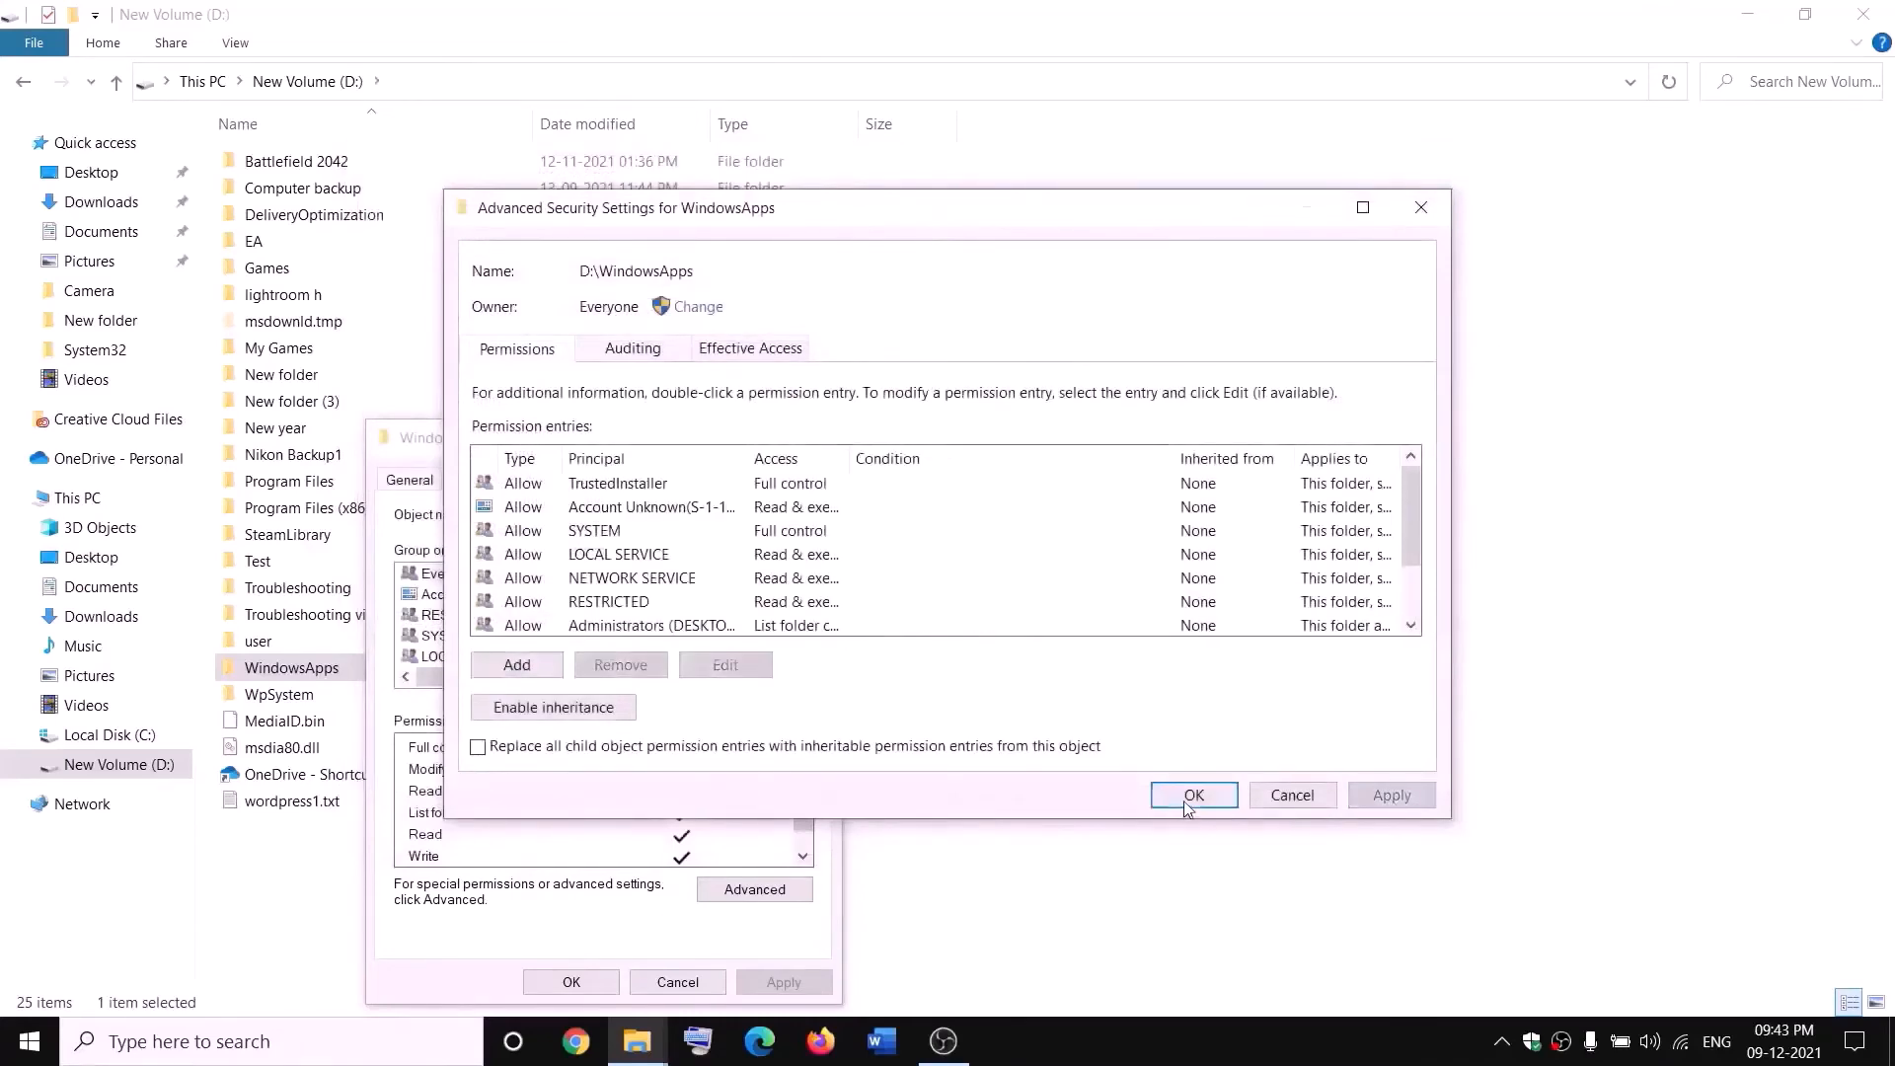
left_click(1190, 798)
left_click(606, 982)
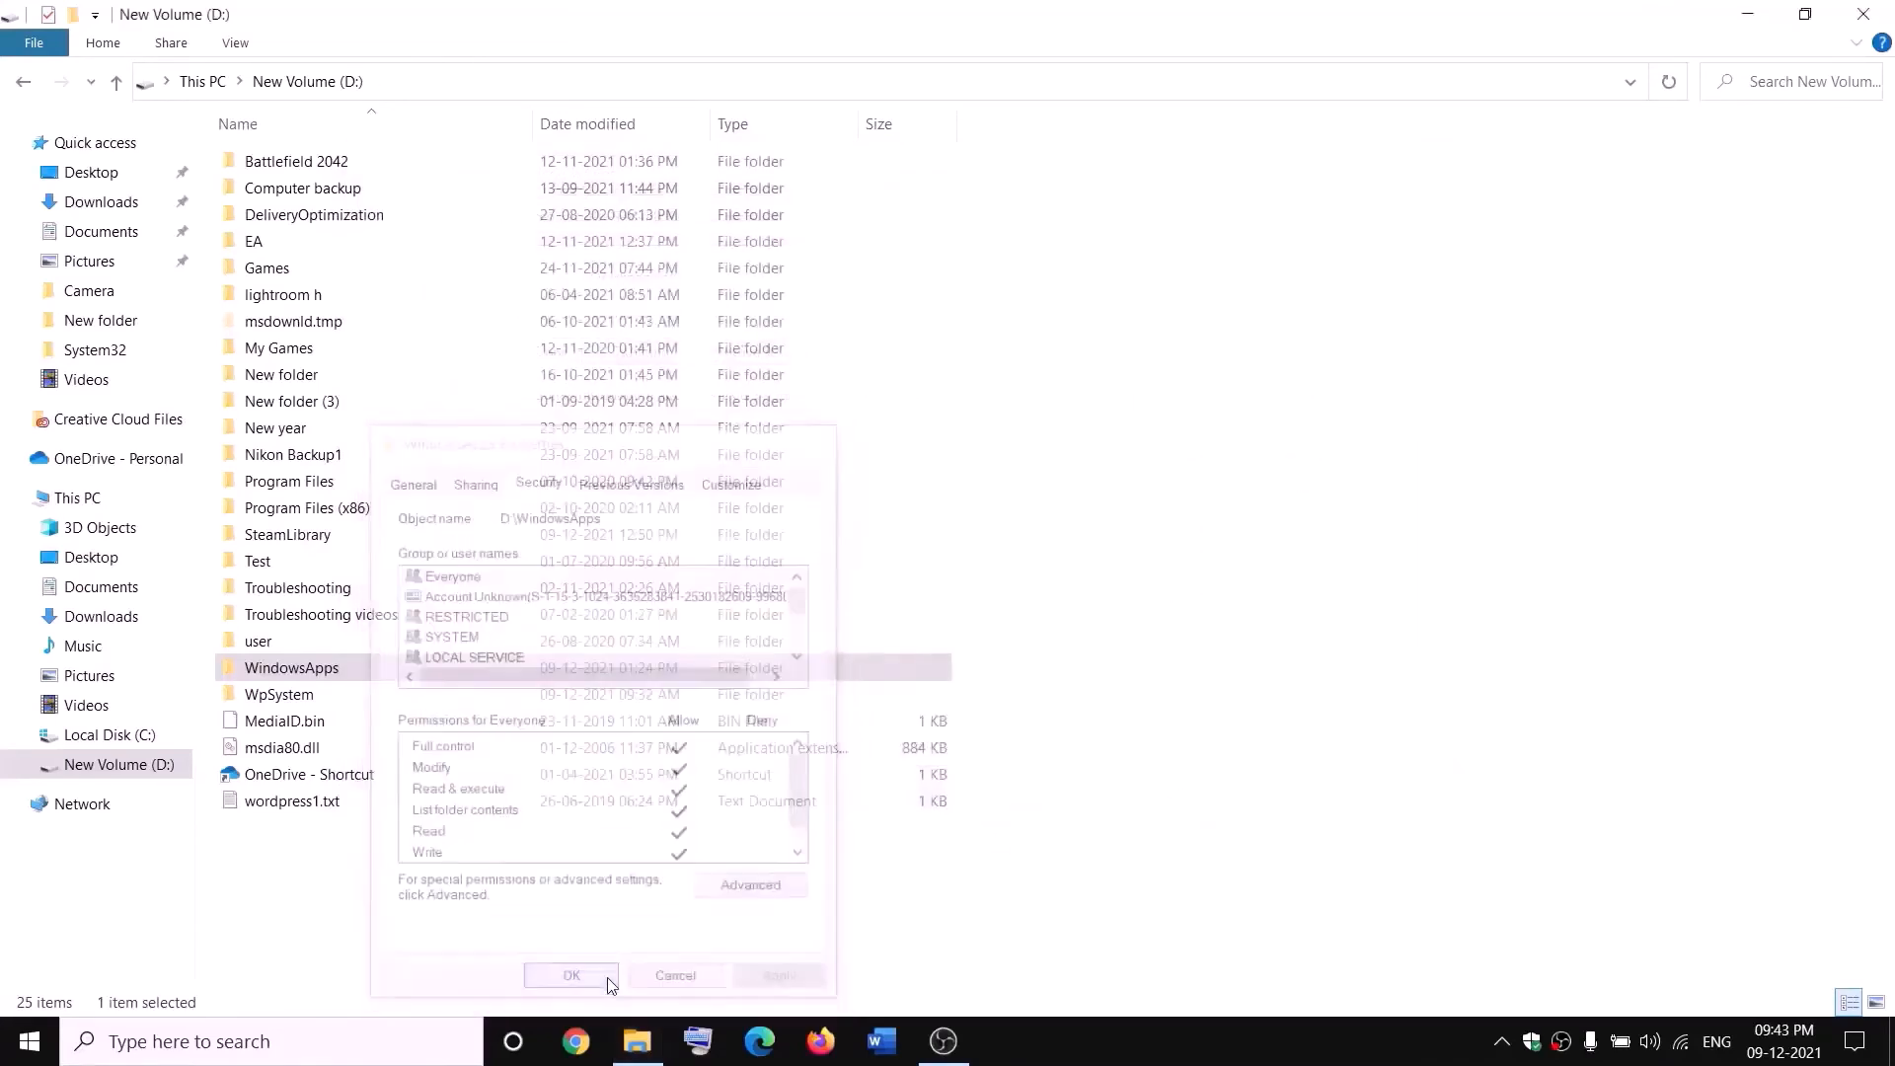
- Rename the WindowsApps folder to WindowsApps.old
right_click(360, 679)
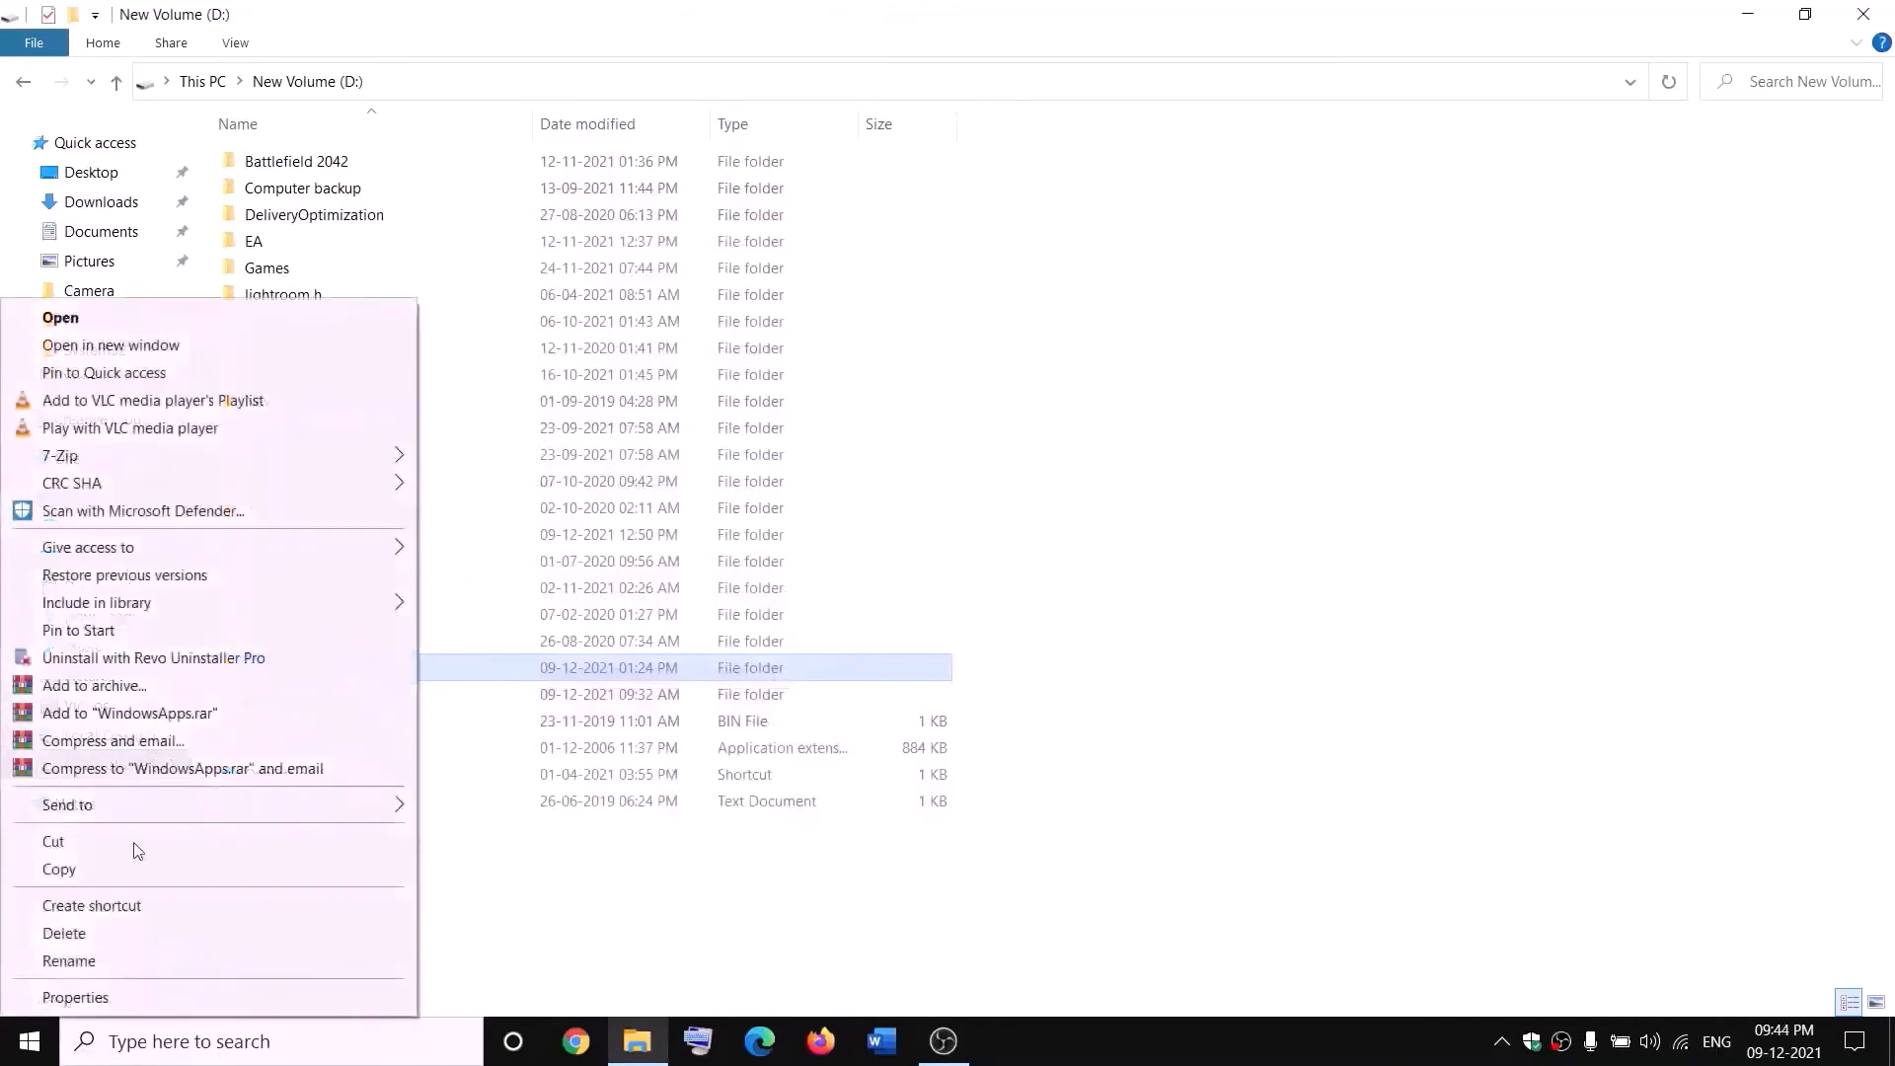
left_click(61, 960)
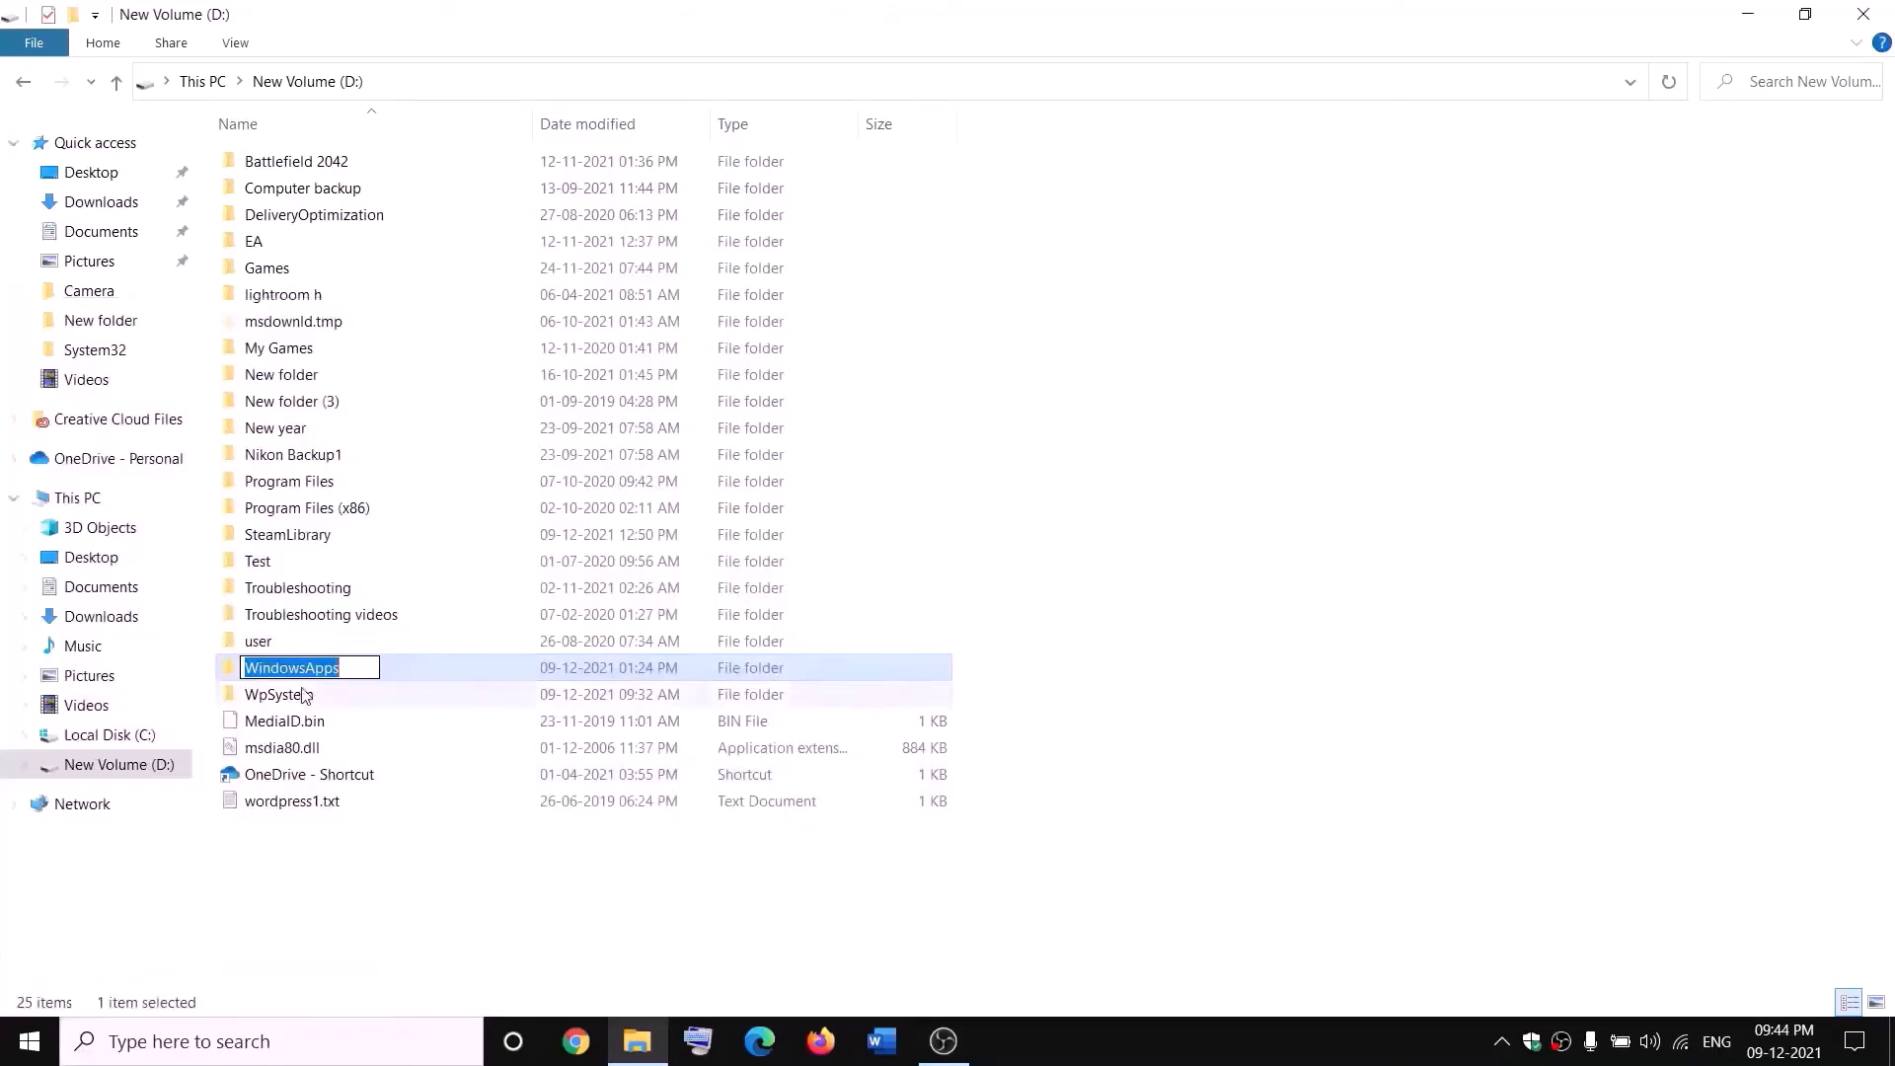
left_click(355, 663)
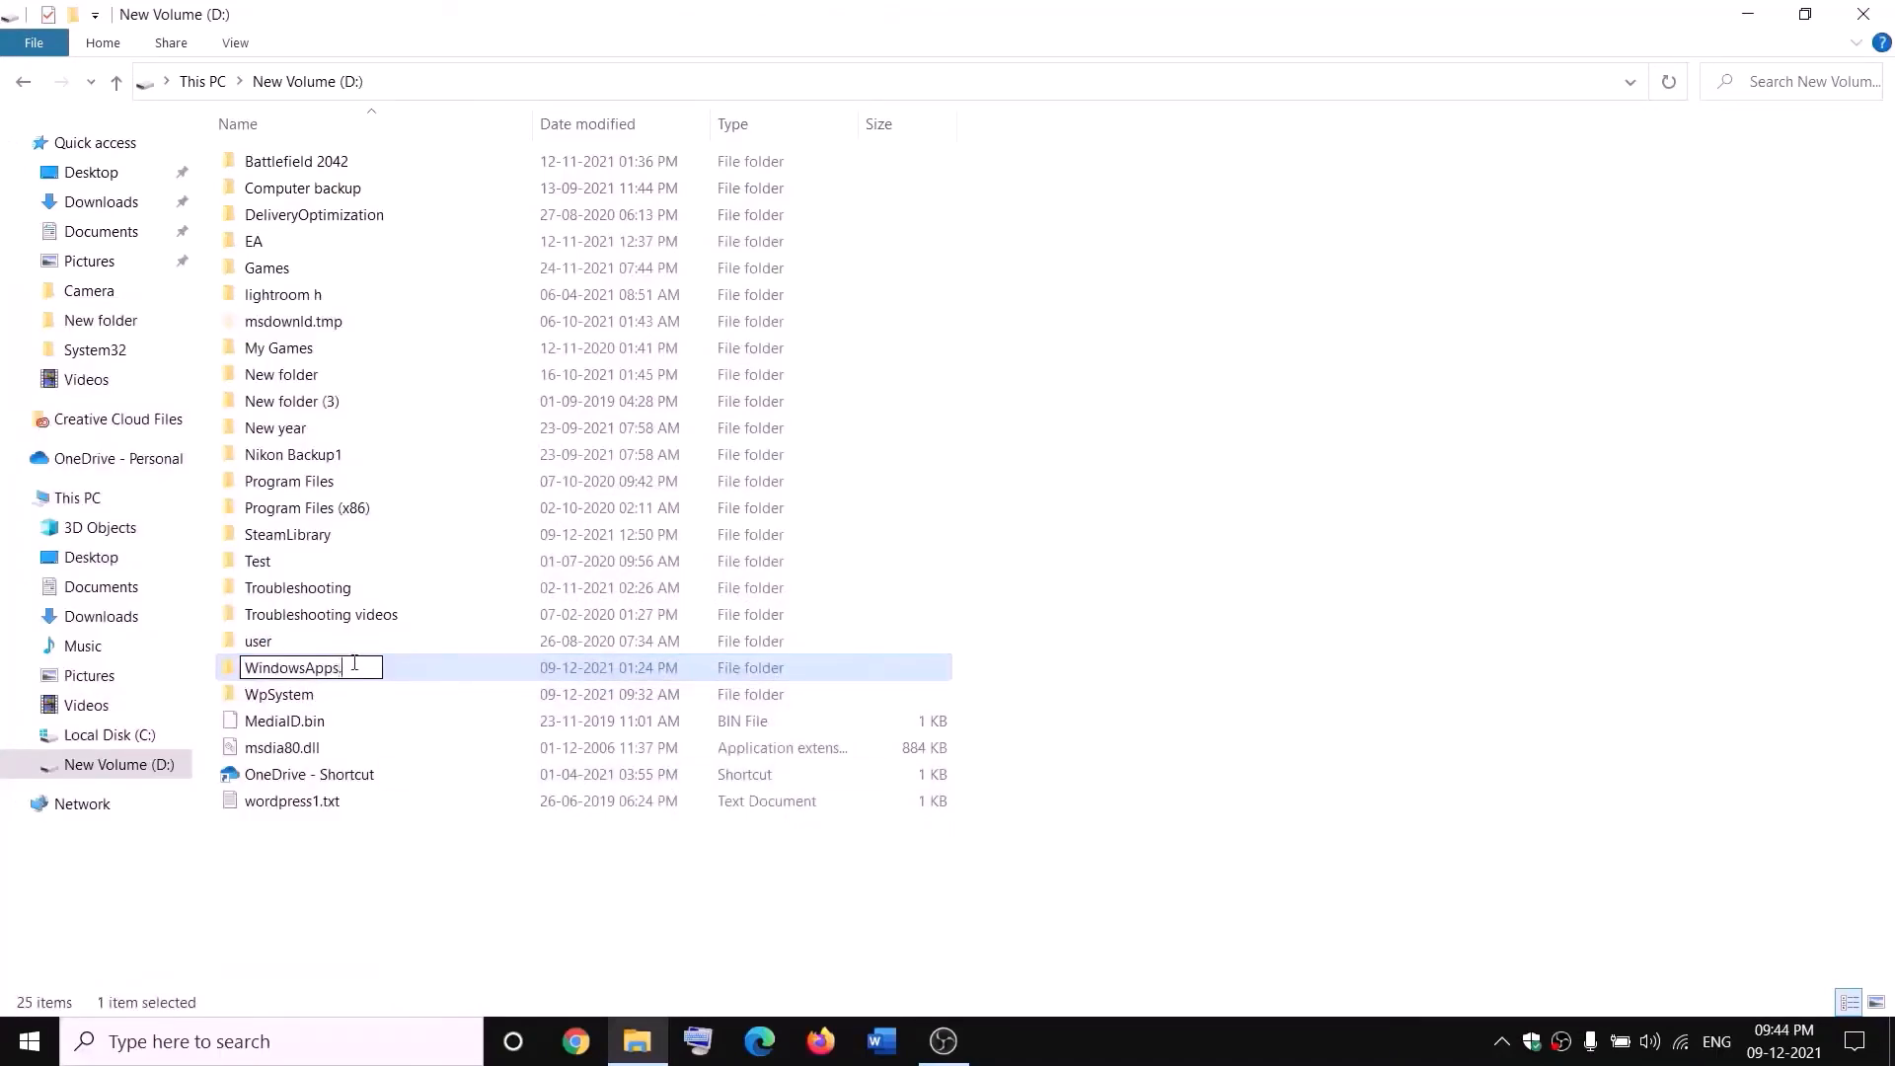
type(".old")
left_click(431, 861)
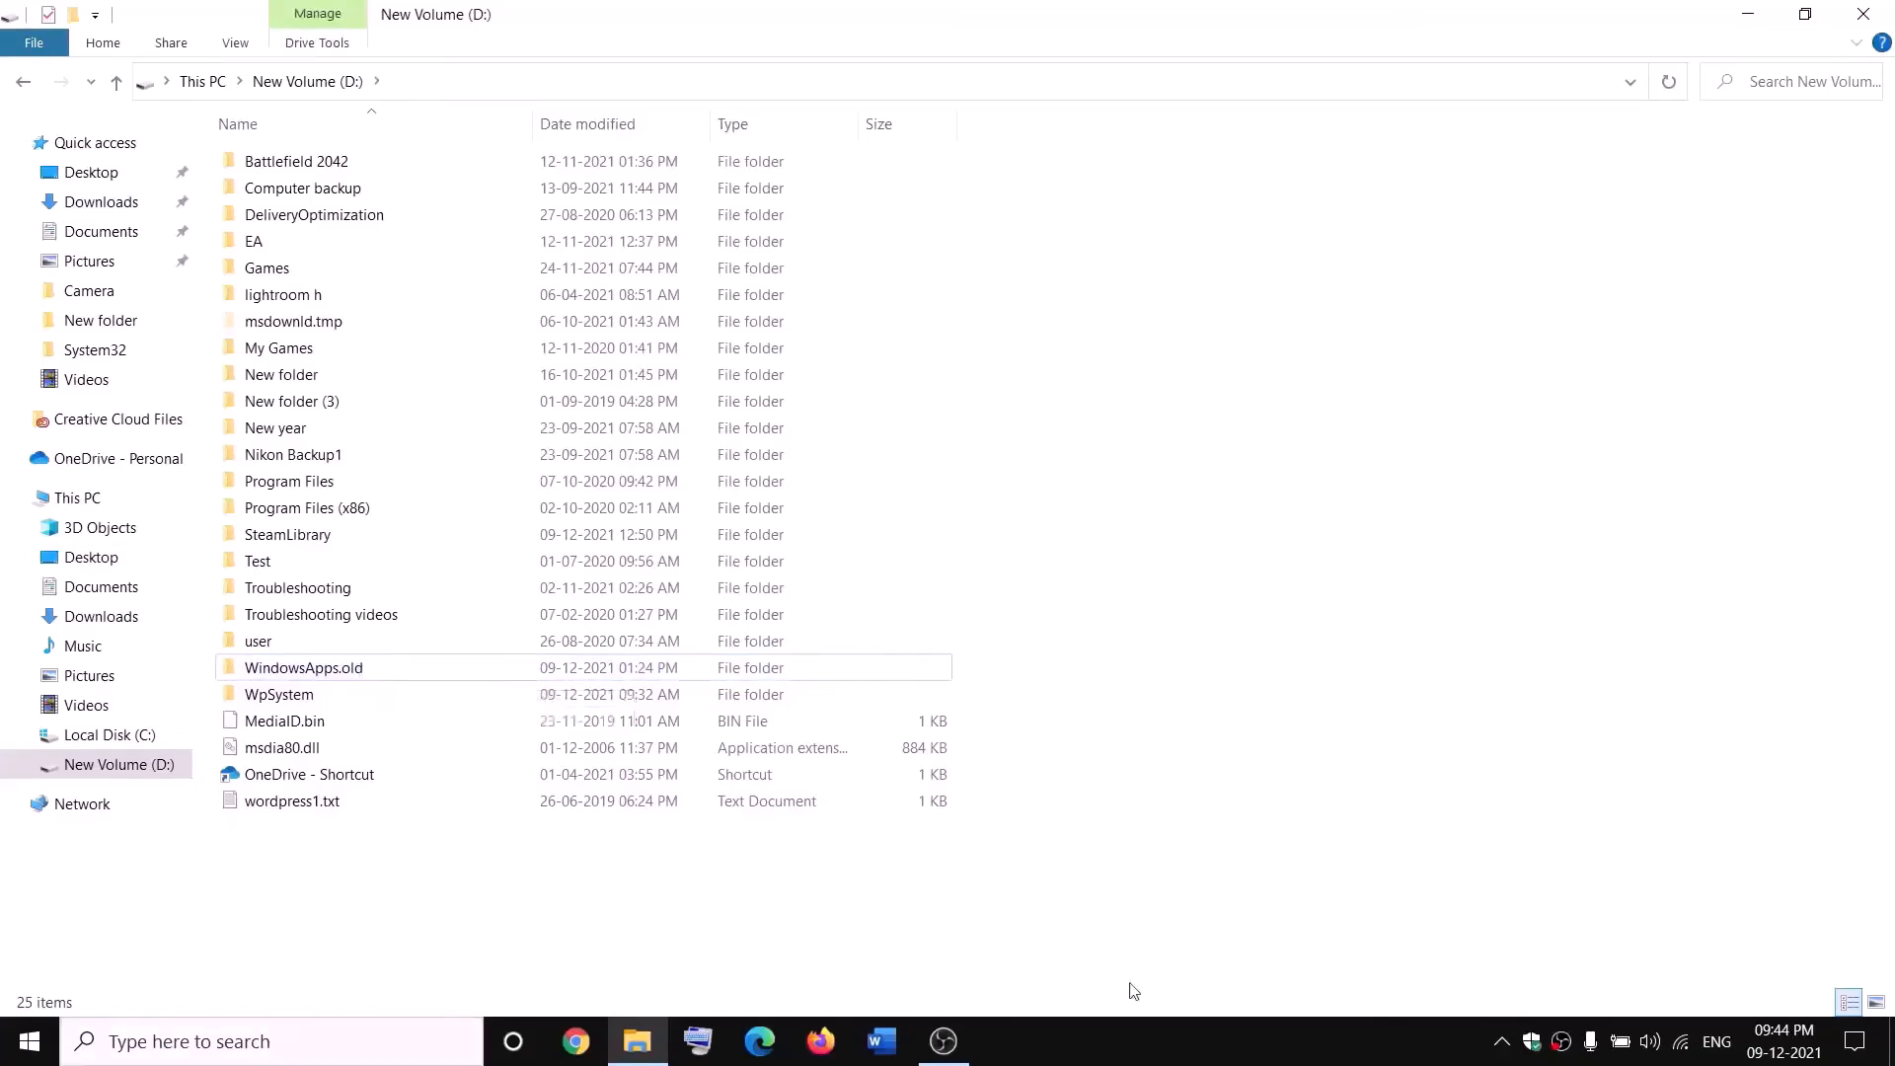
- End the Gaming Services process in Task Manager and close Task Manager
right_click(30, 1042)
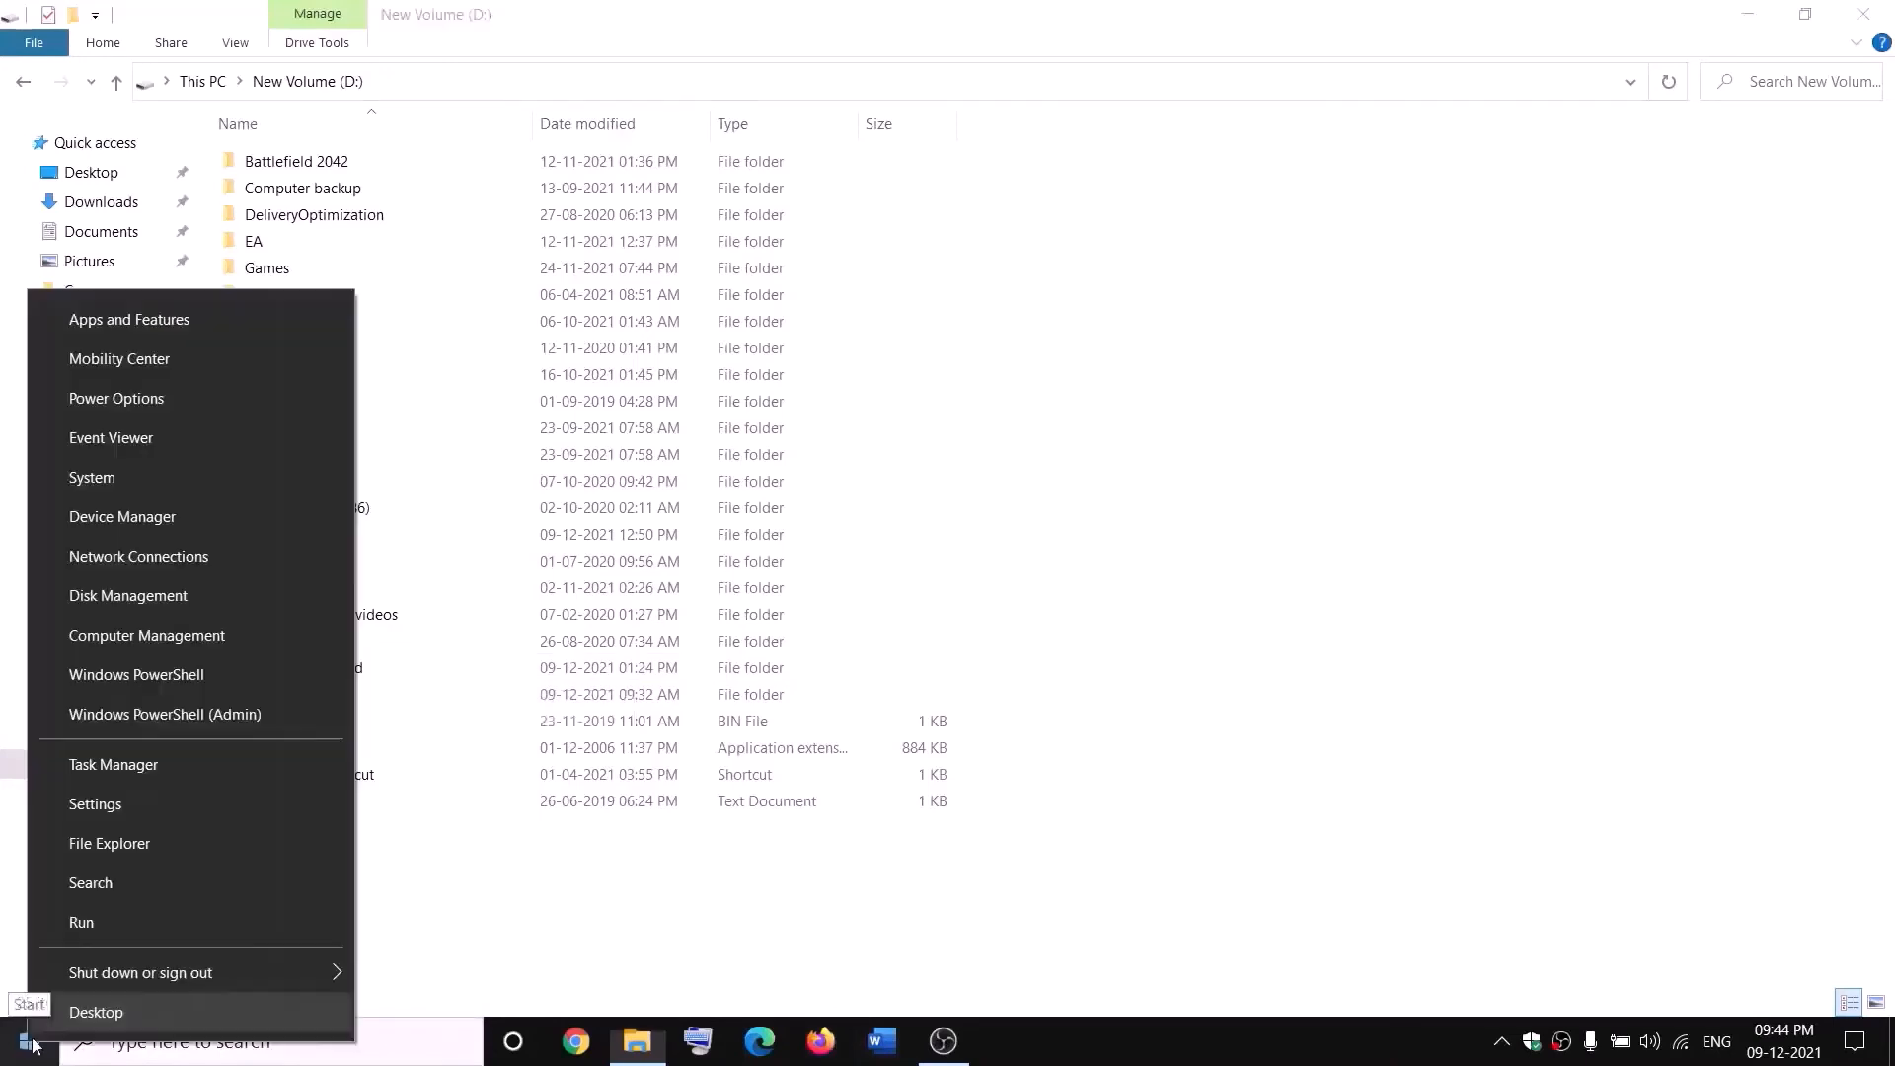
left_click(102, 772)
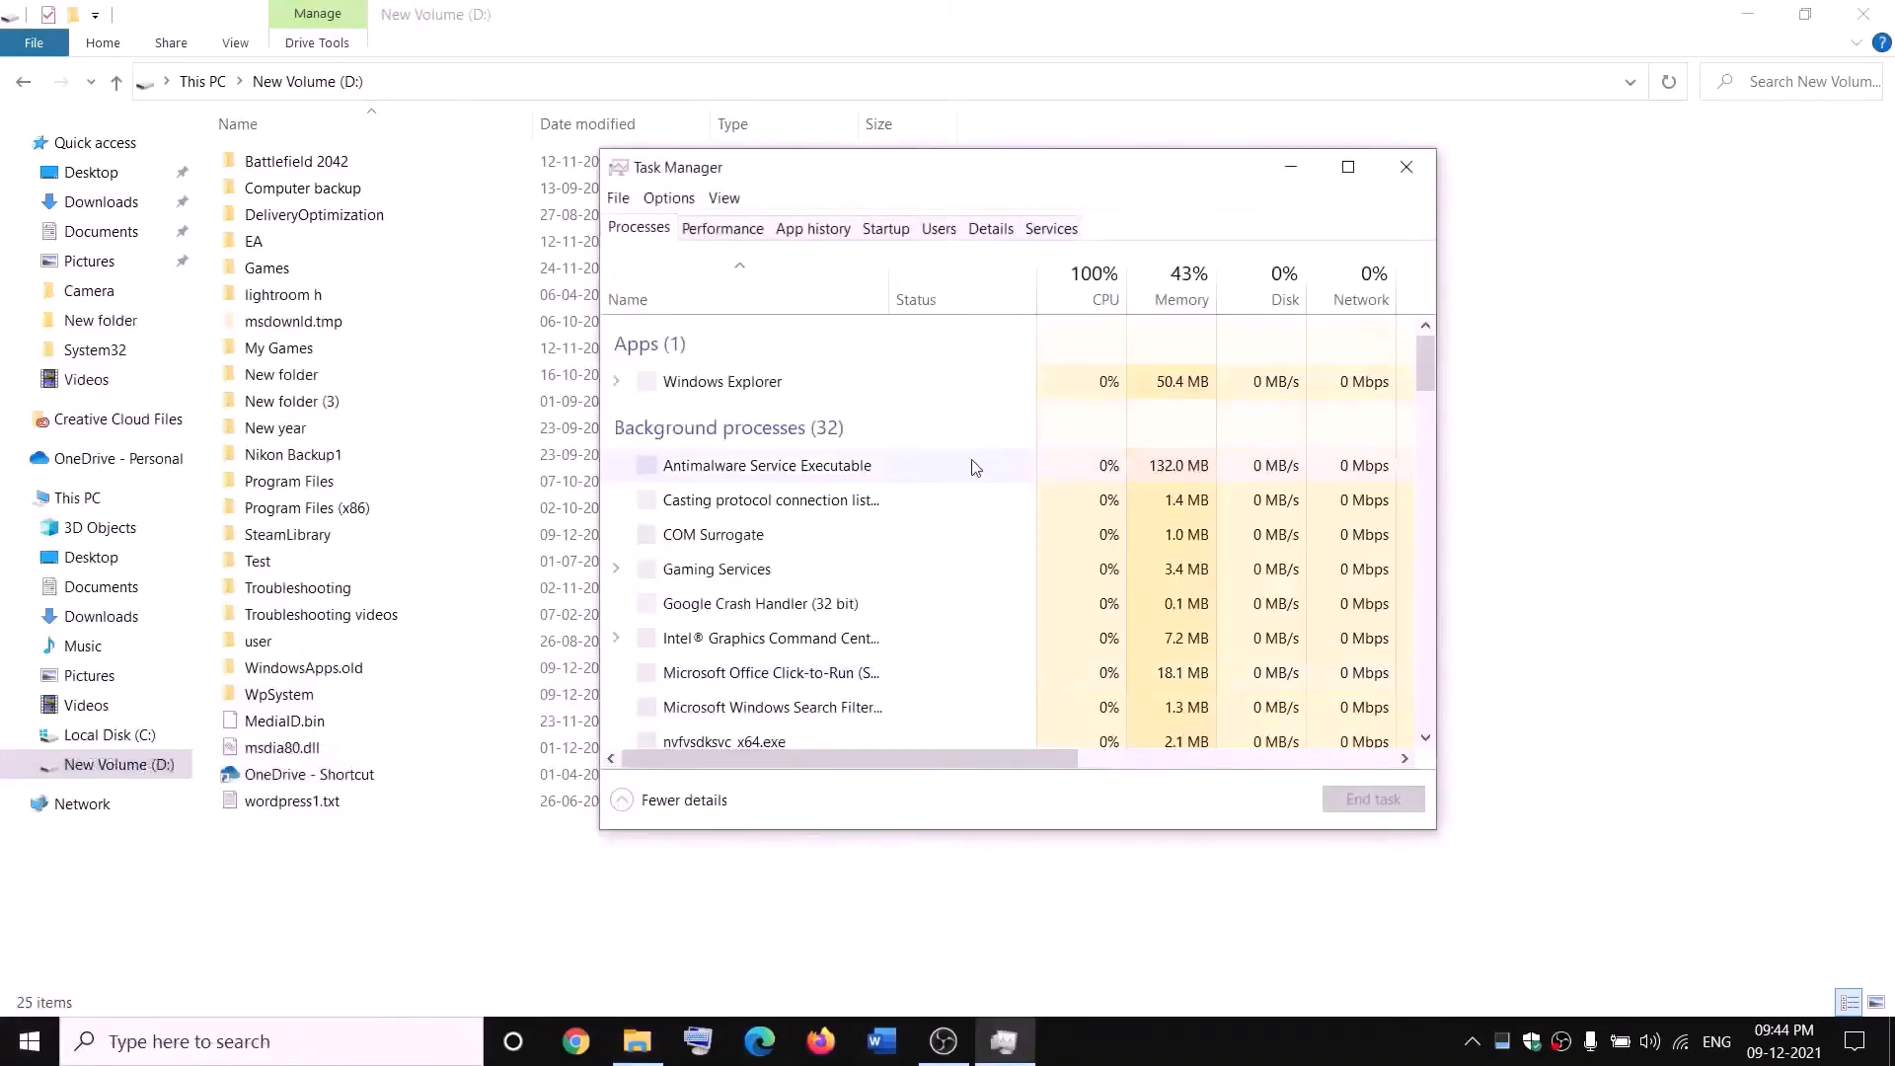
scroll(862, 558, "down", 2)
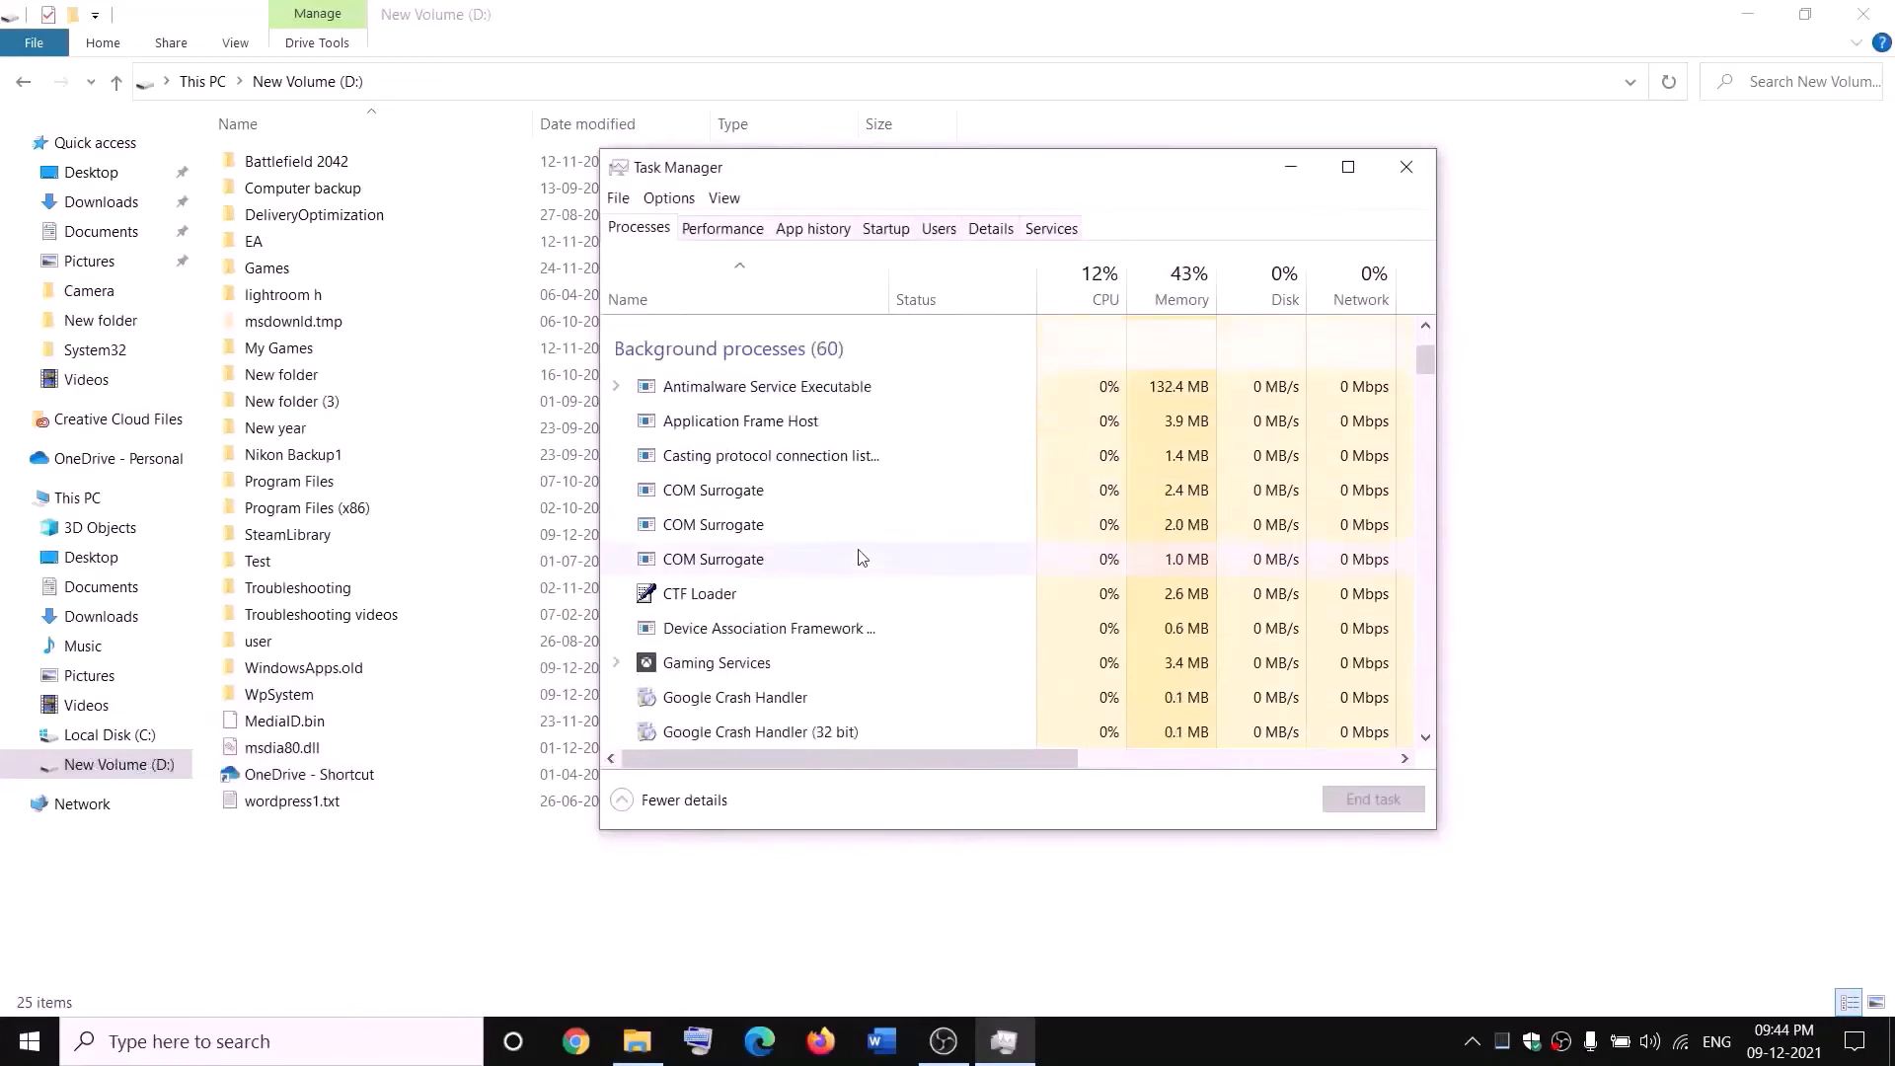
right_click(688, 670)
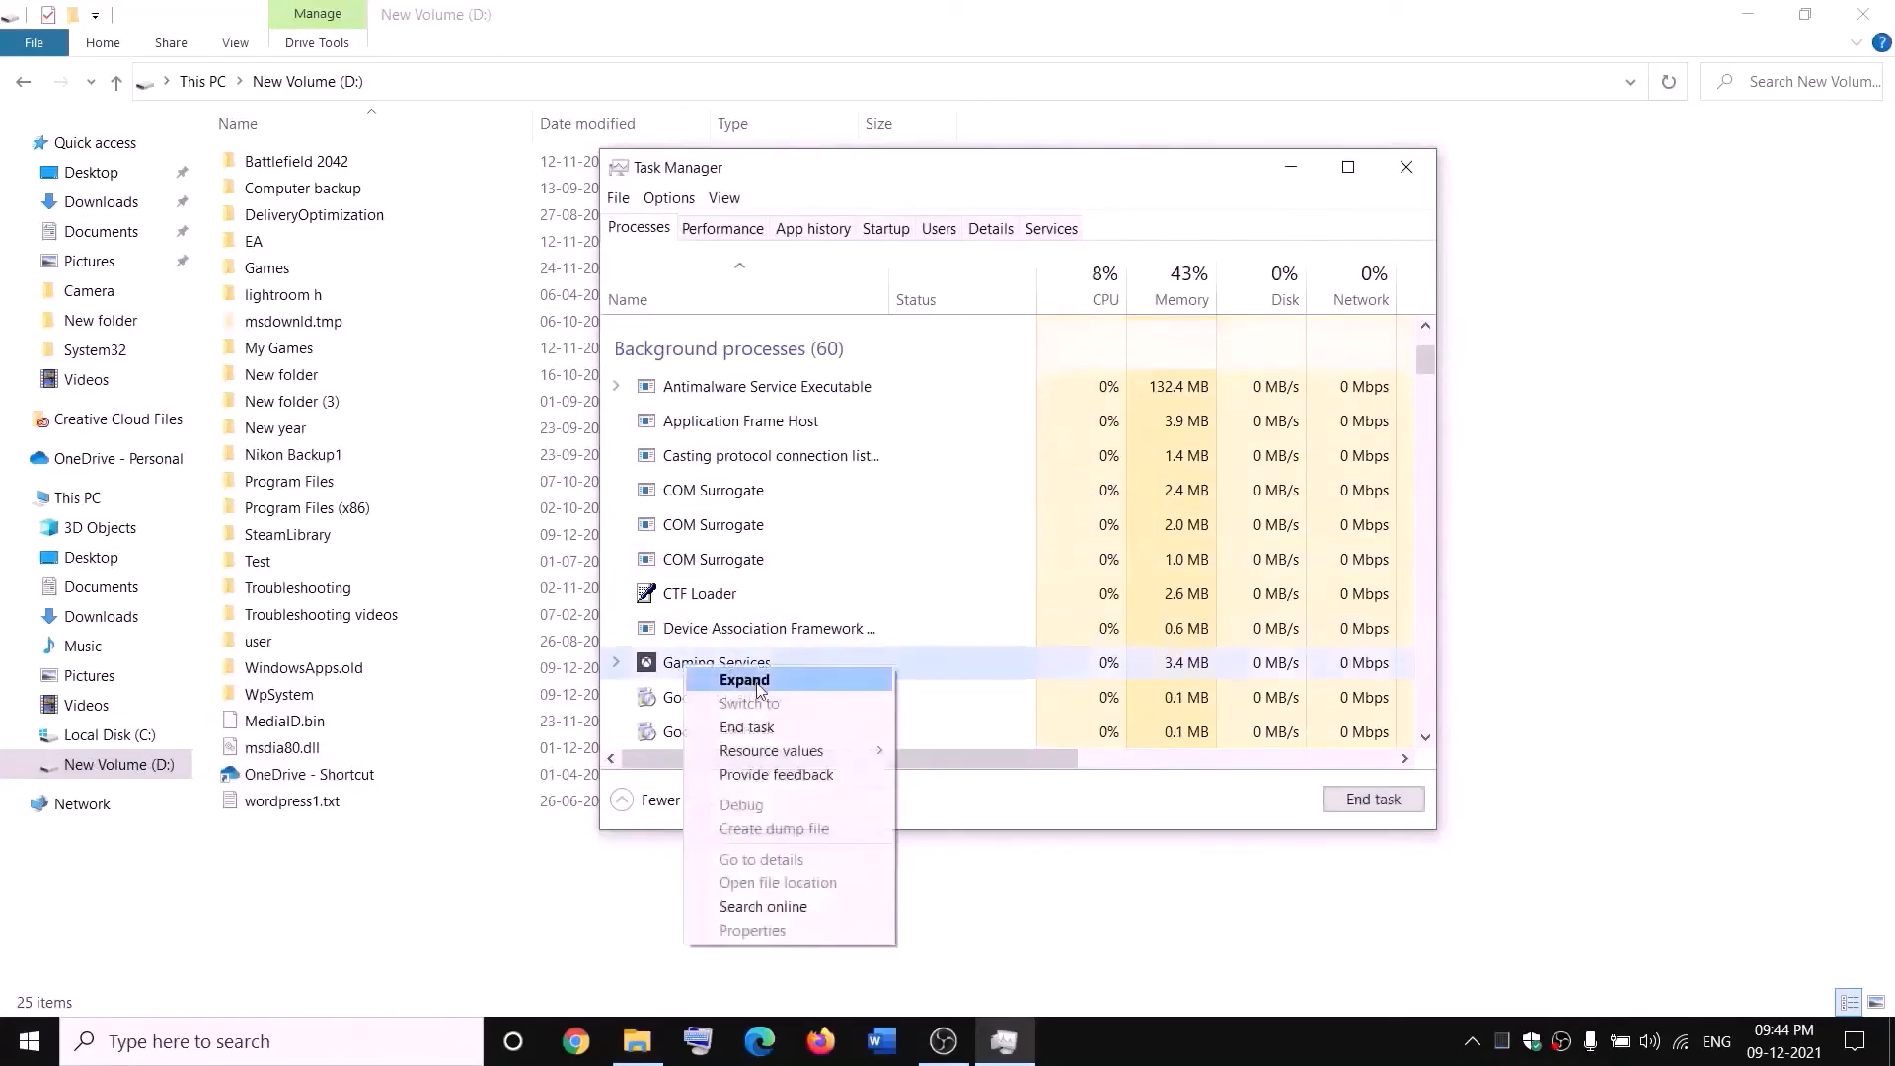
left_click(760, 729)
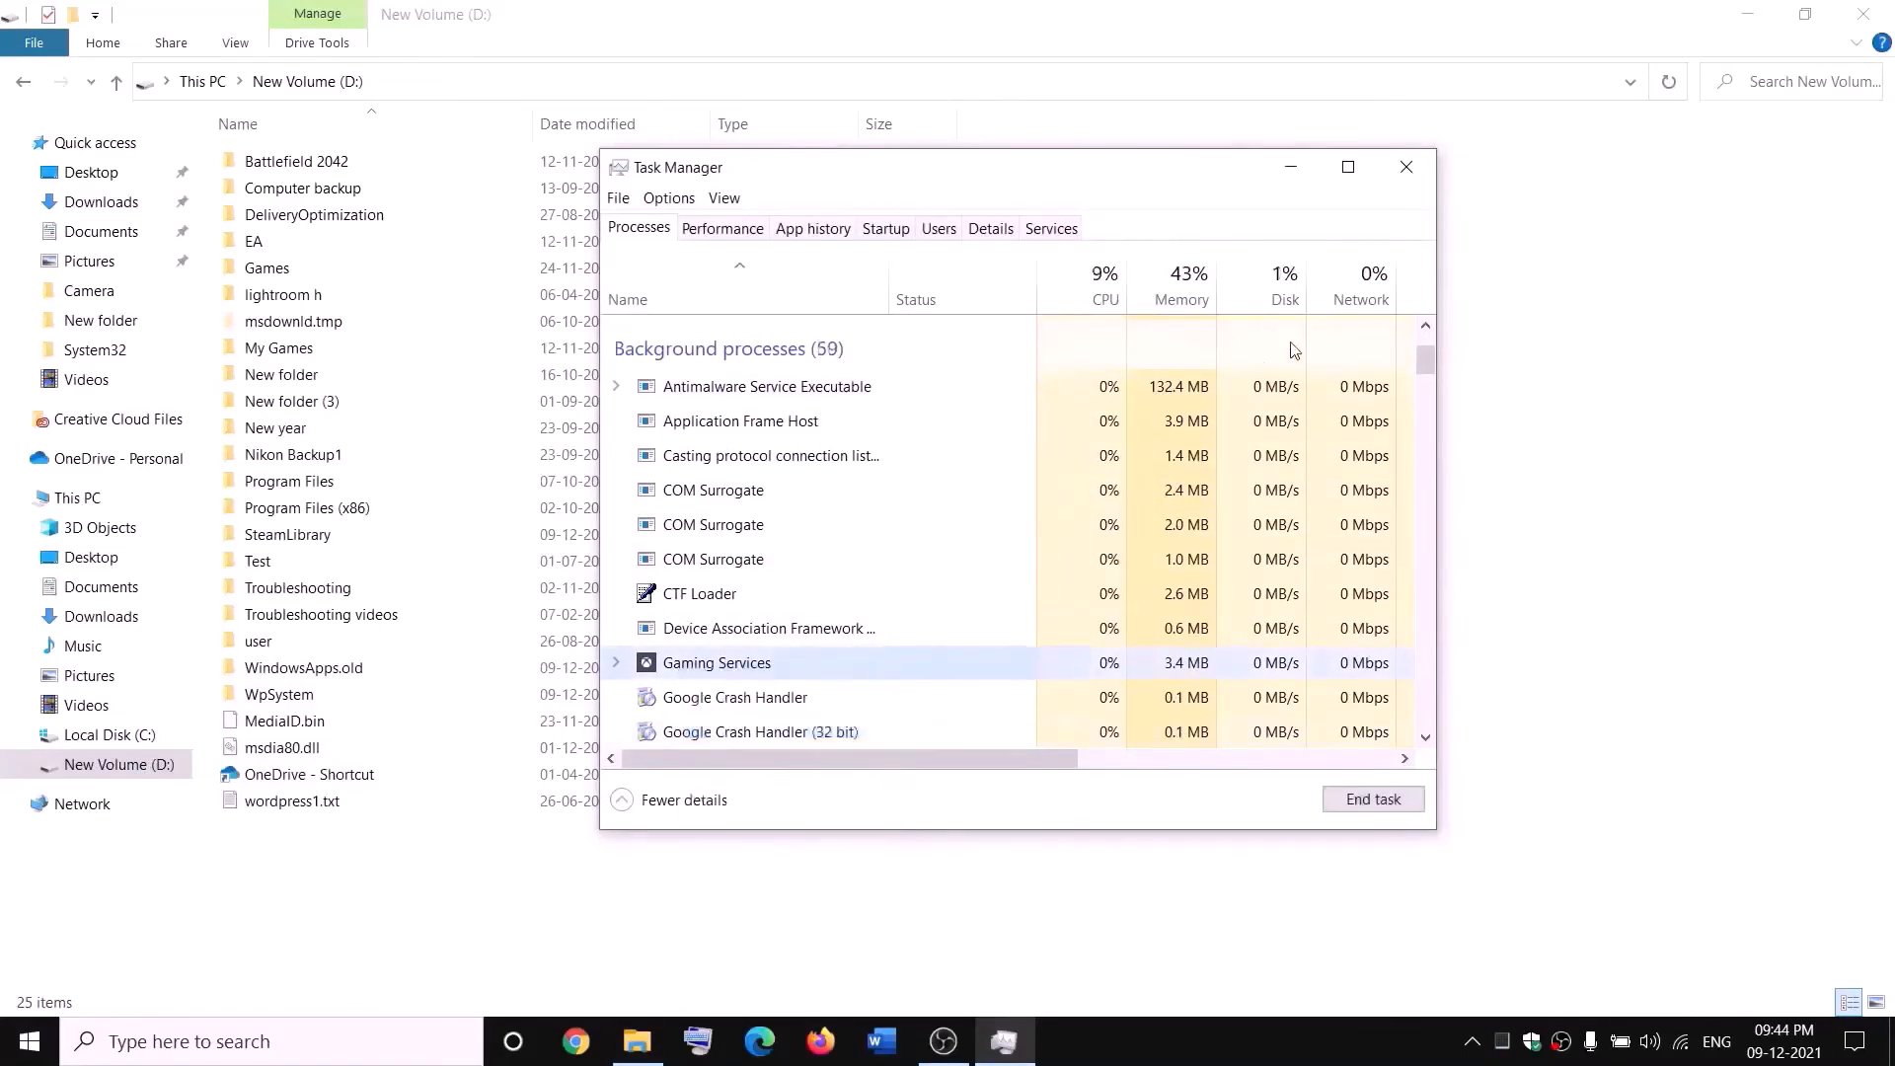
left_click(1406, 166)
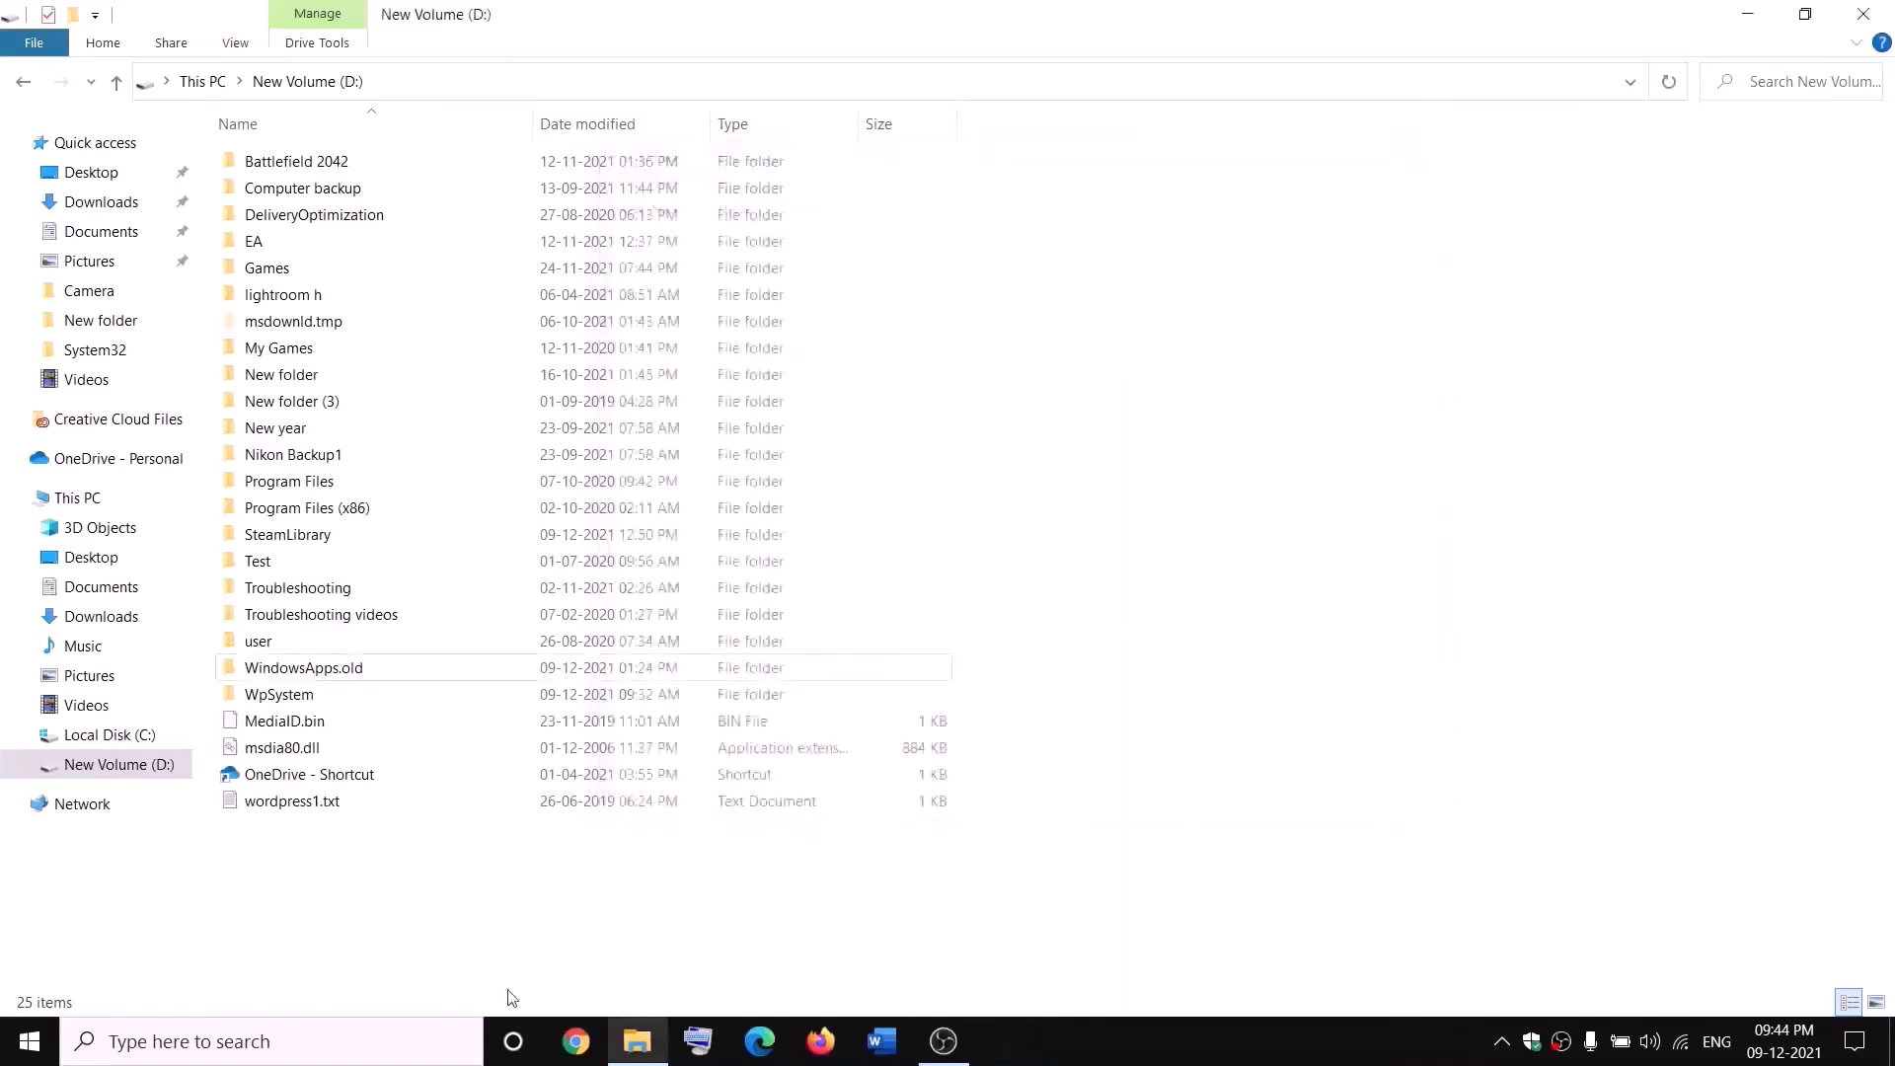
- Open the Services console from the Windows search and start the first Gaming Services service
left_click(419, 1045)
type("servic")
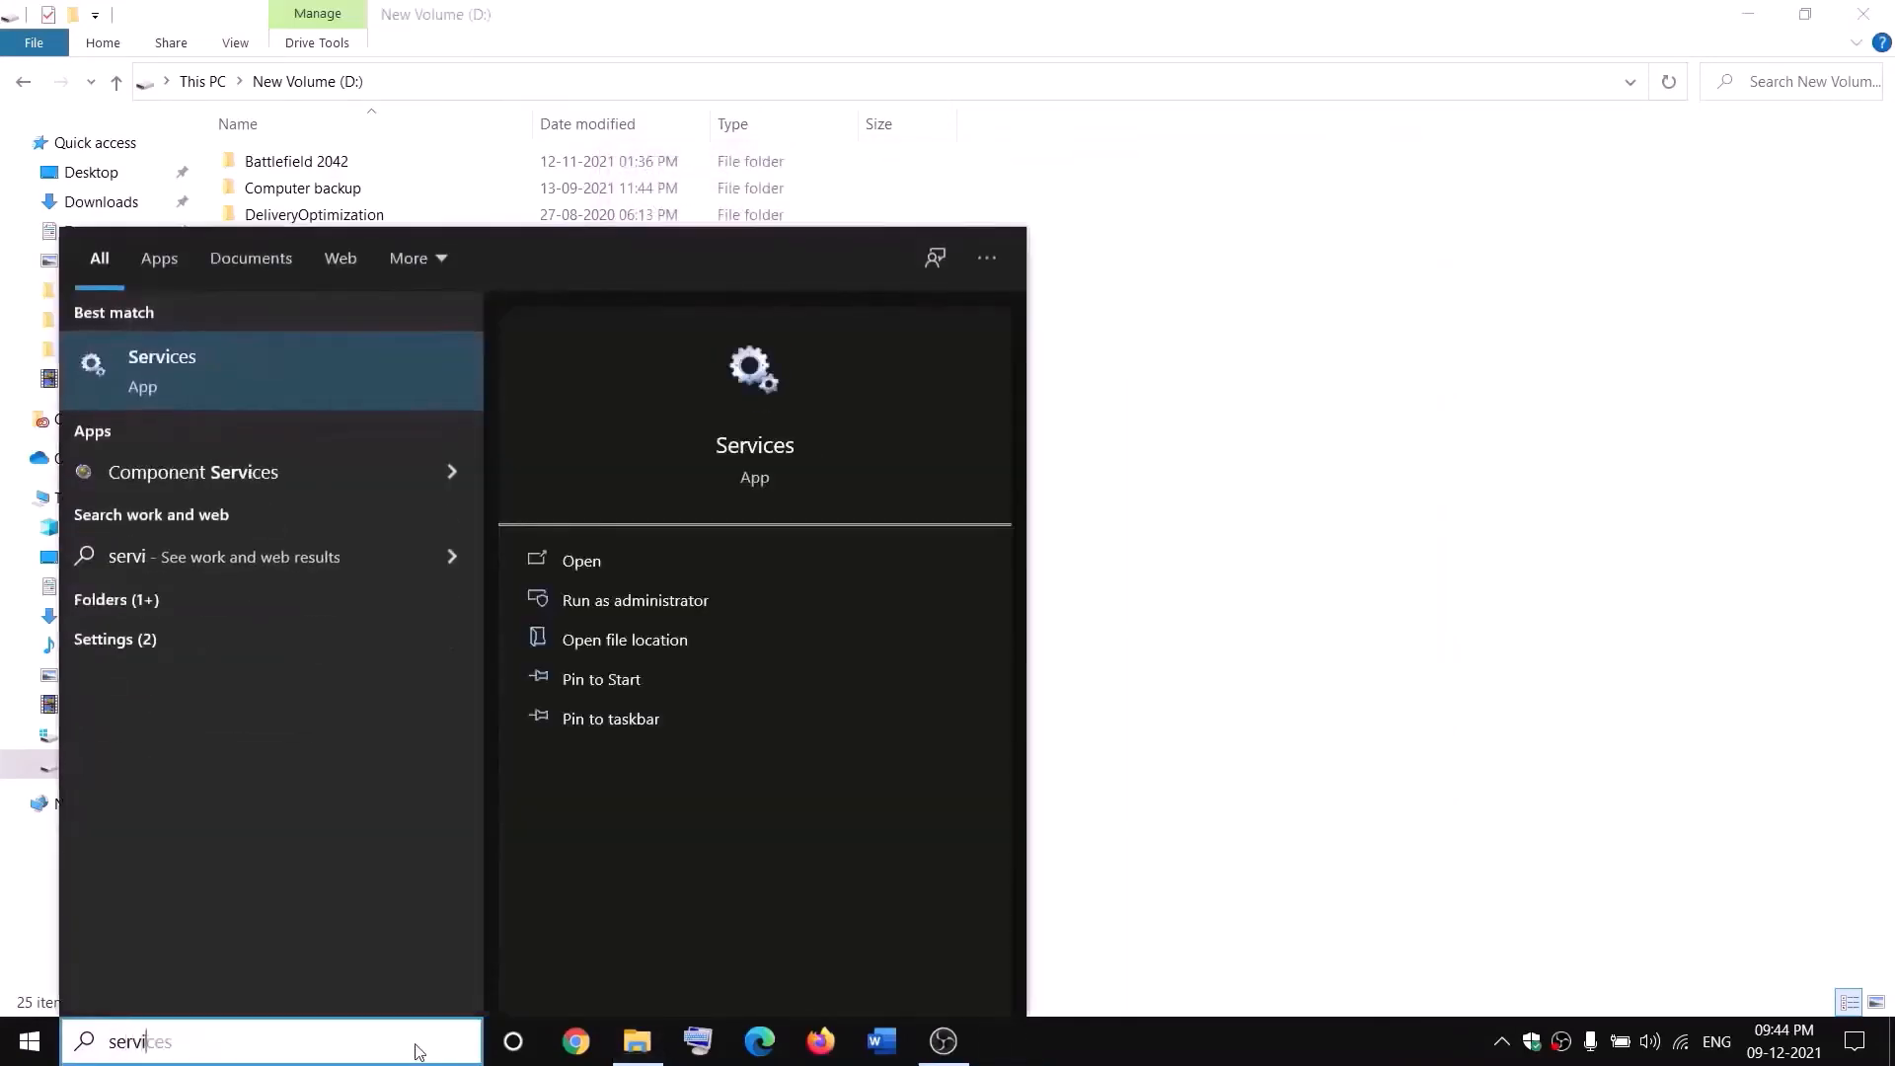
key("Escape")
left_click(814, 527)
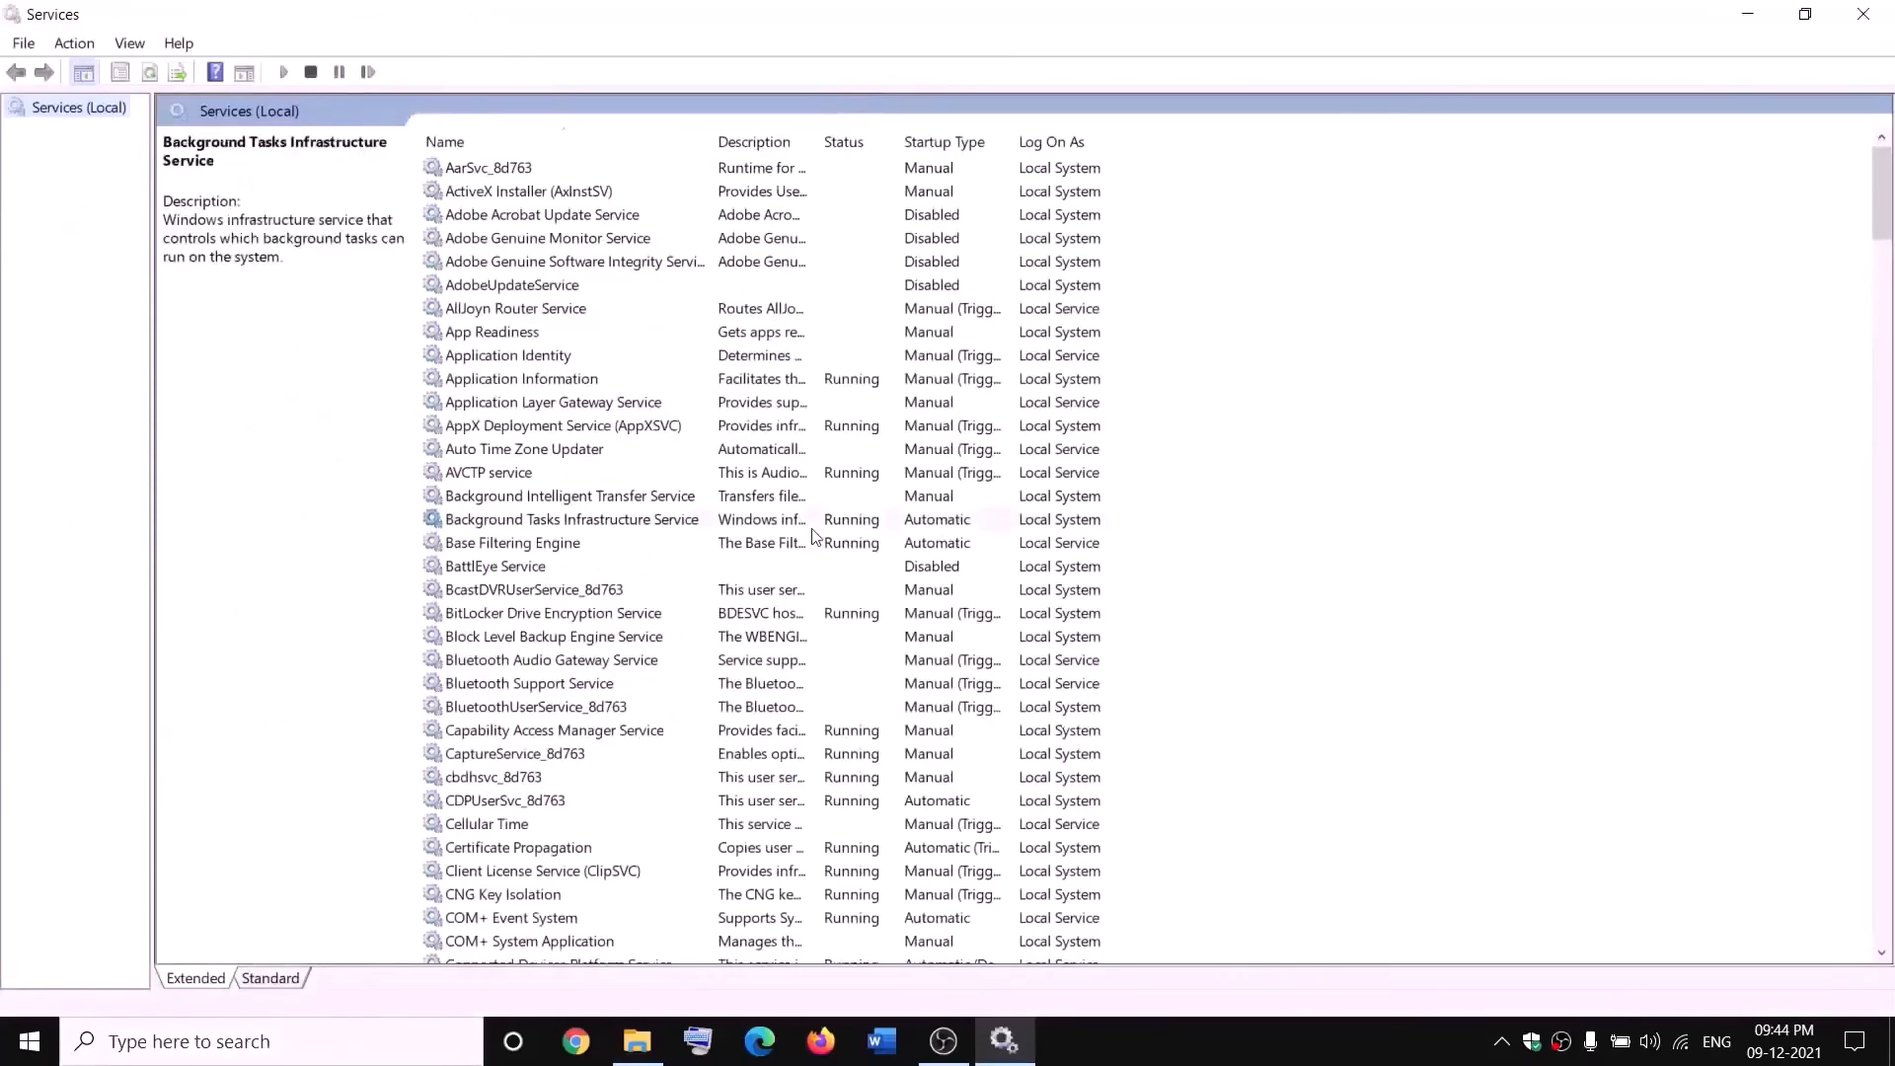
key("g")
left_click(841, 270)
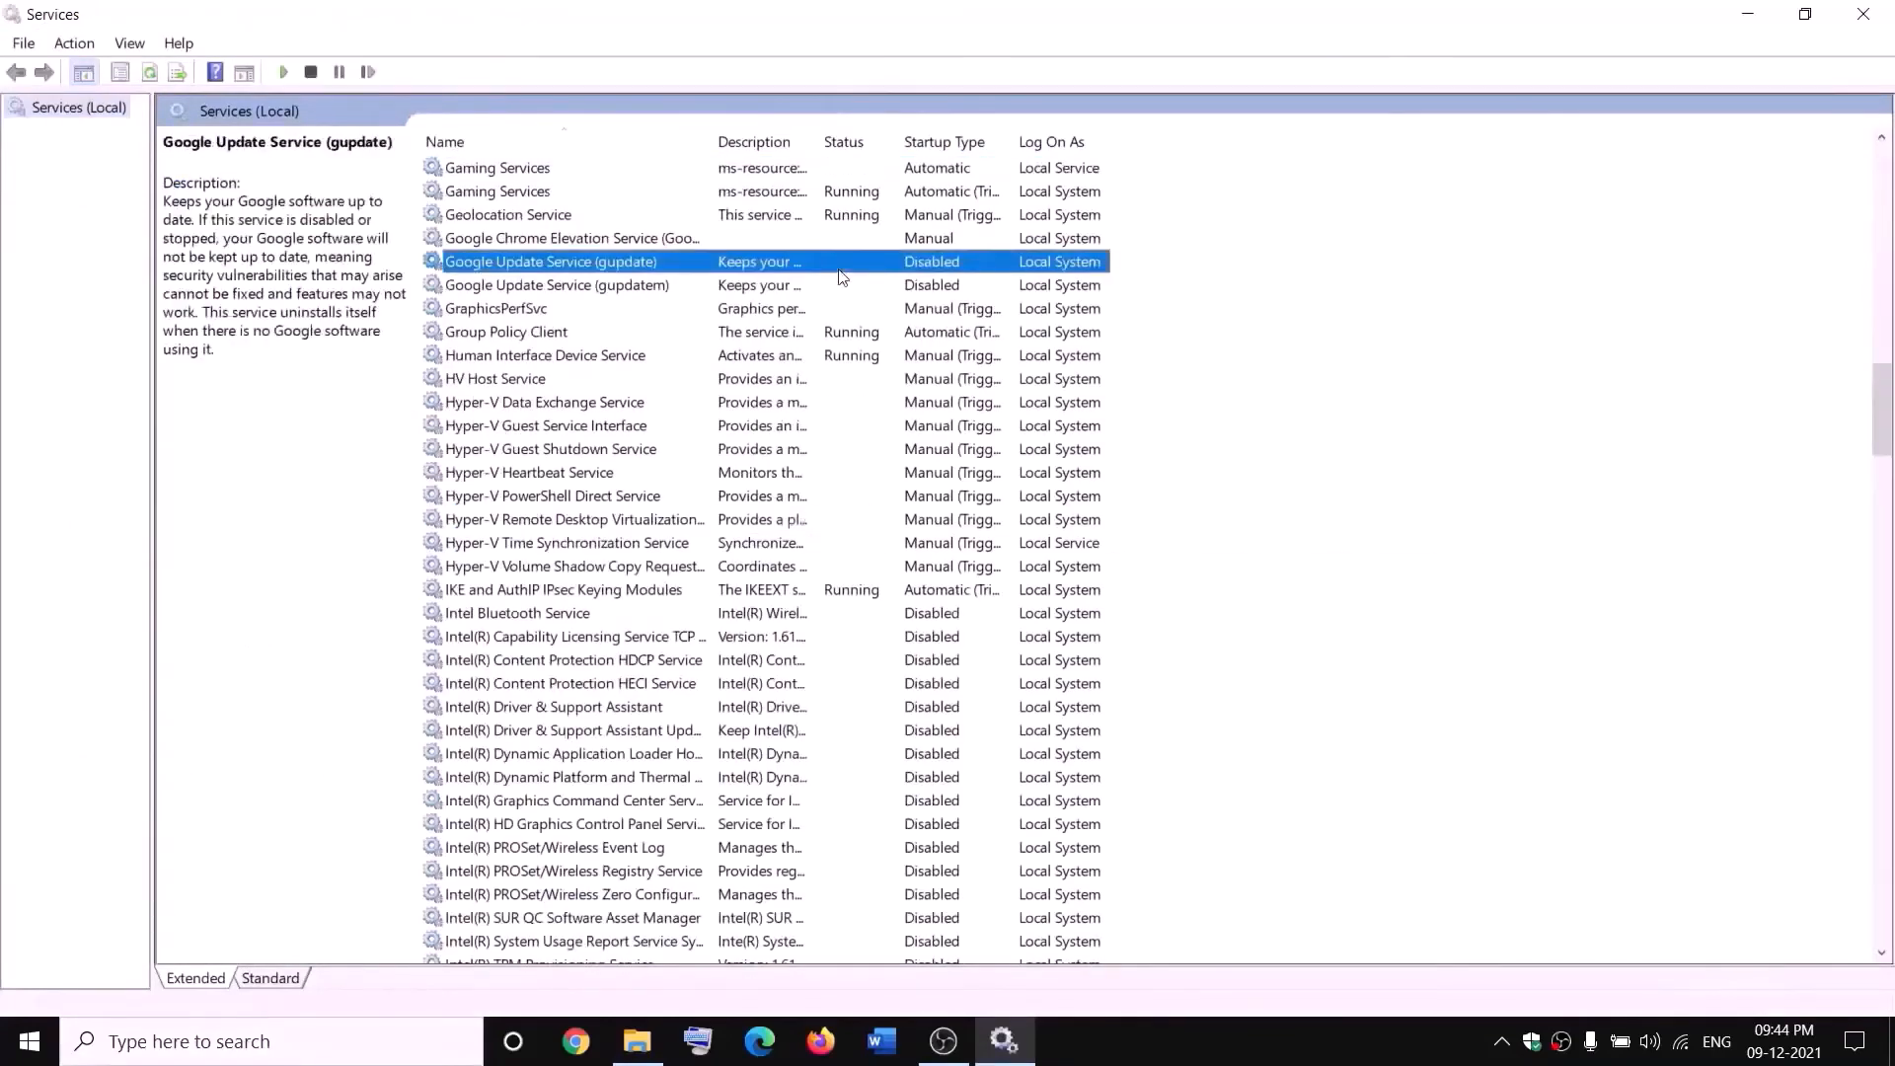
right_click(787, 173)
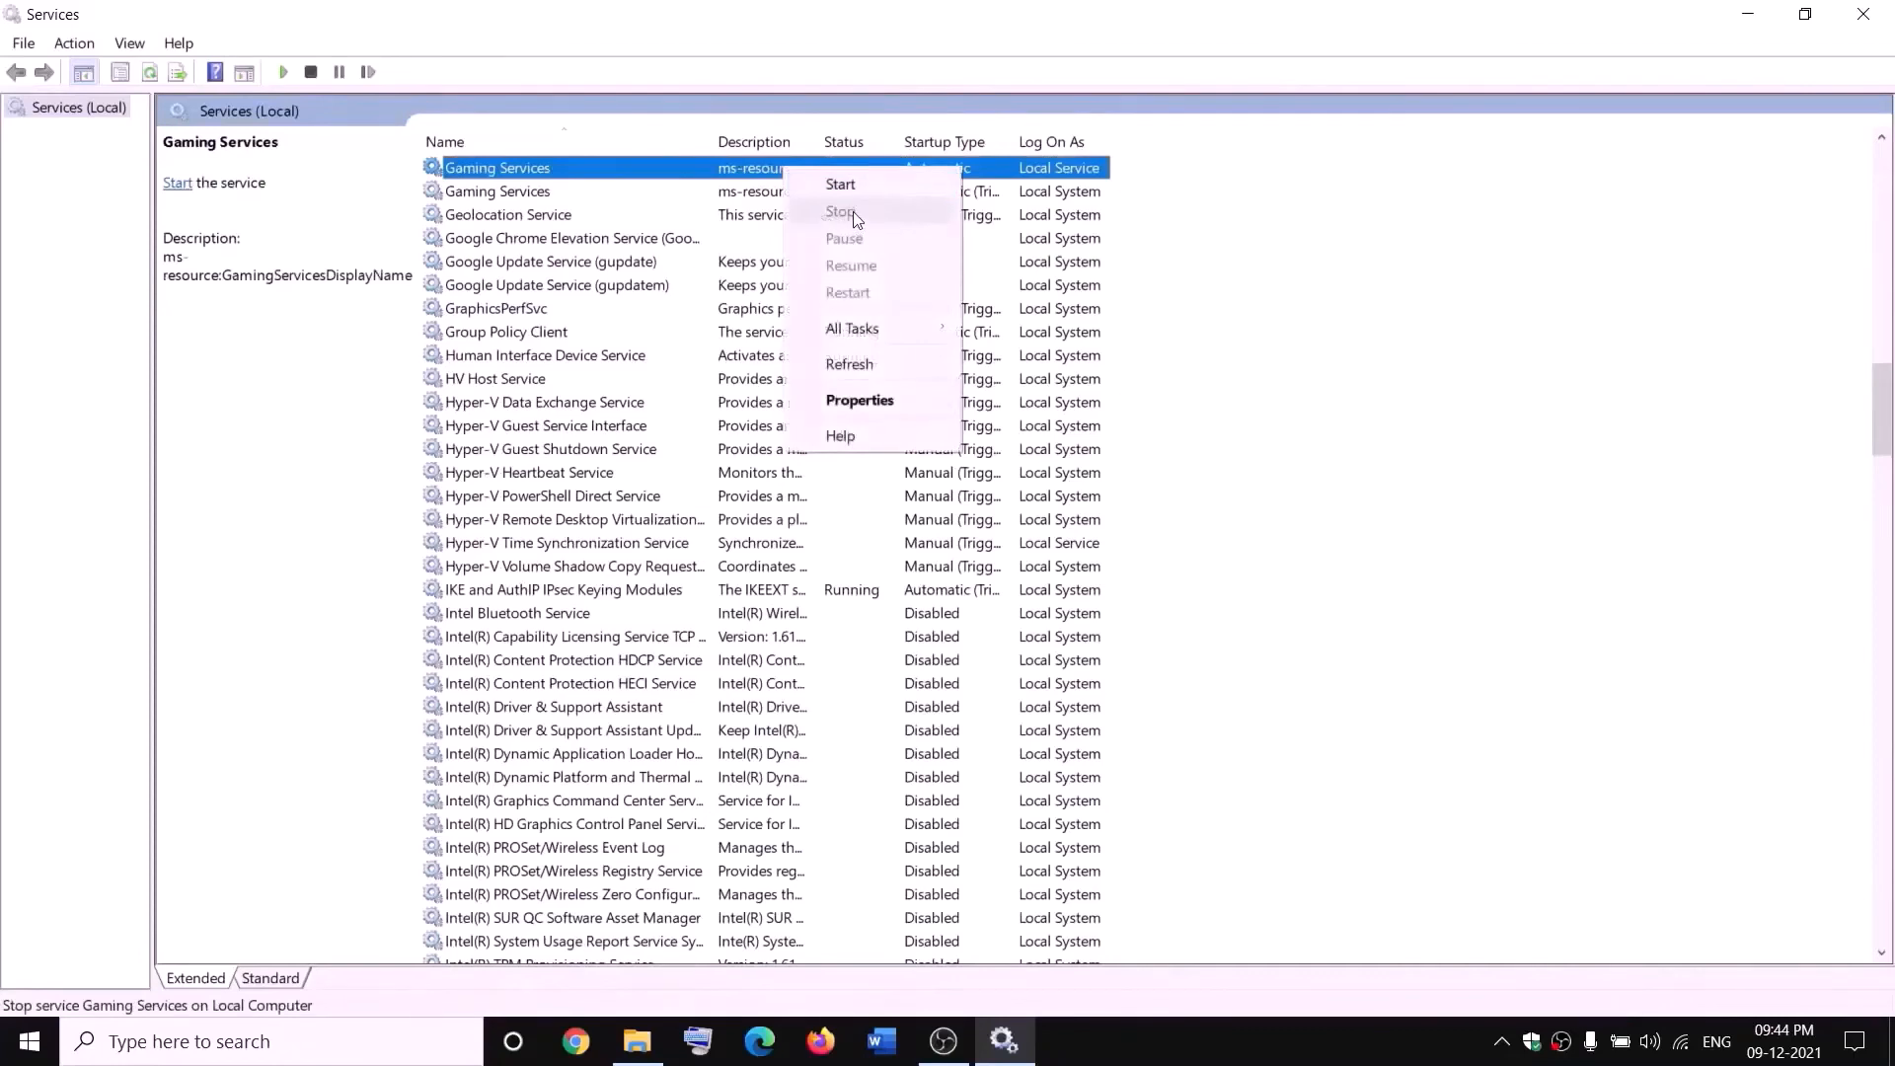
left_click(847, 188)
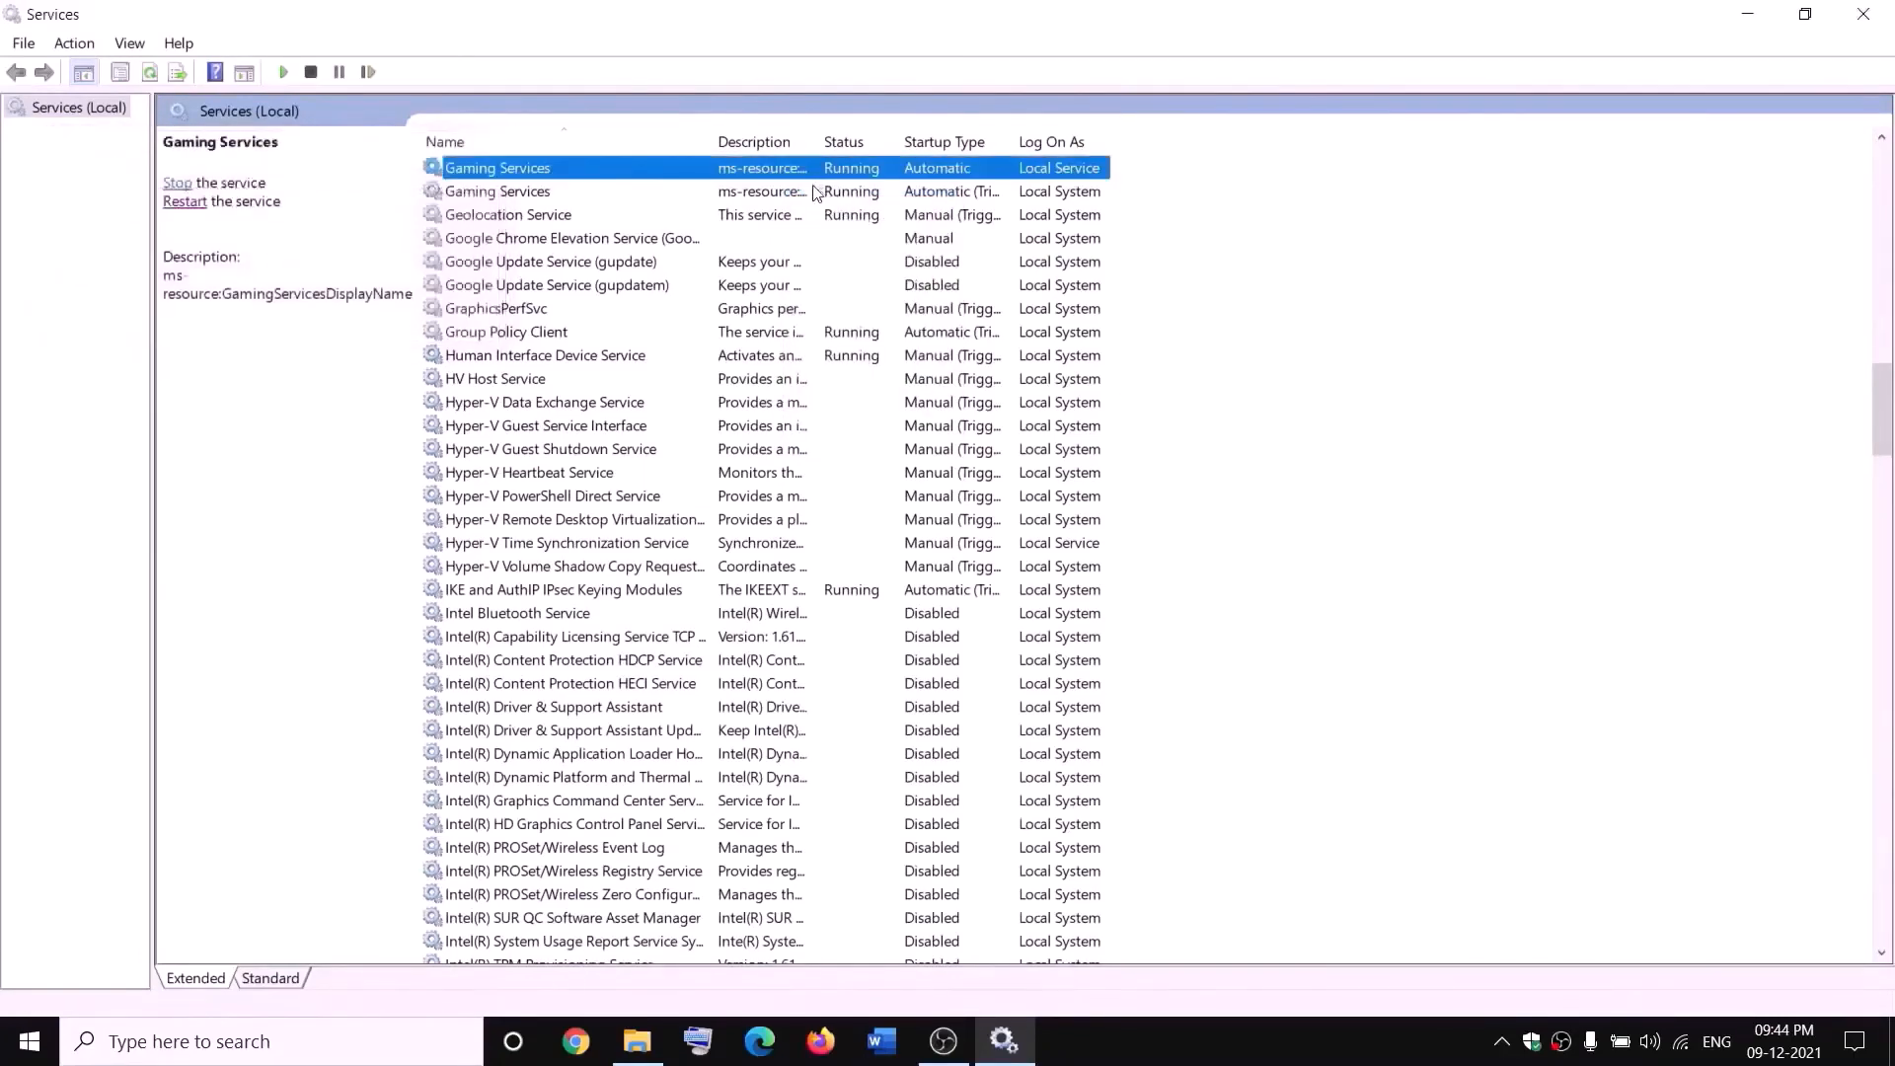
- Stop both Gaming Services services in the Services list
right_click(773, 178)
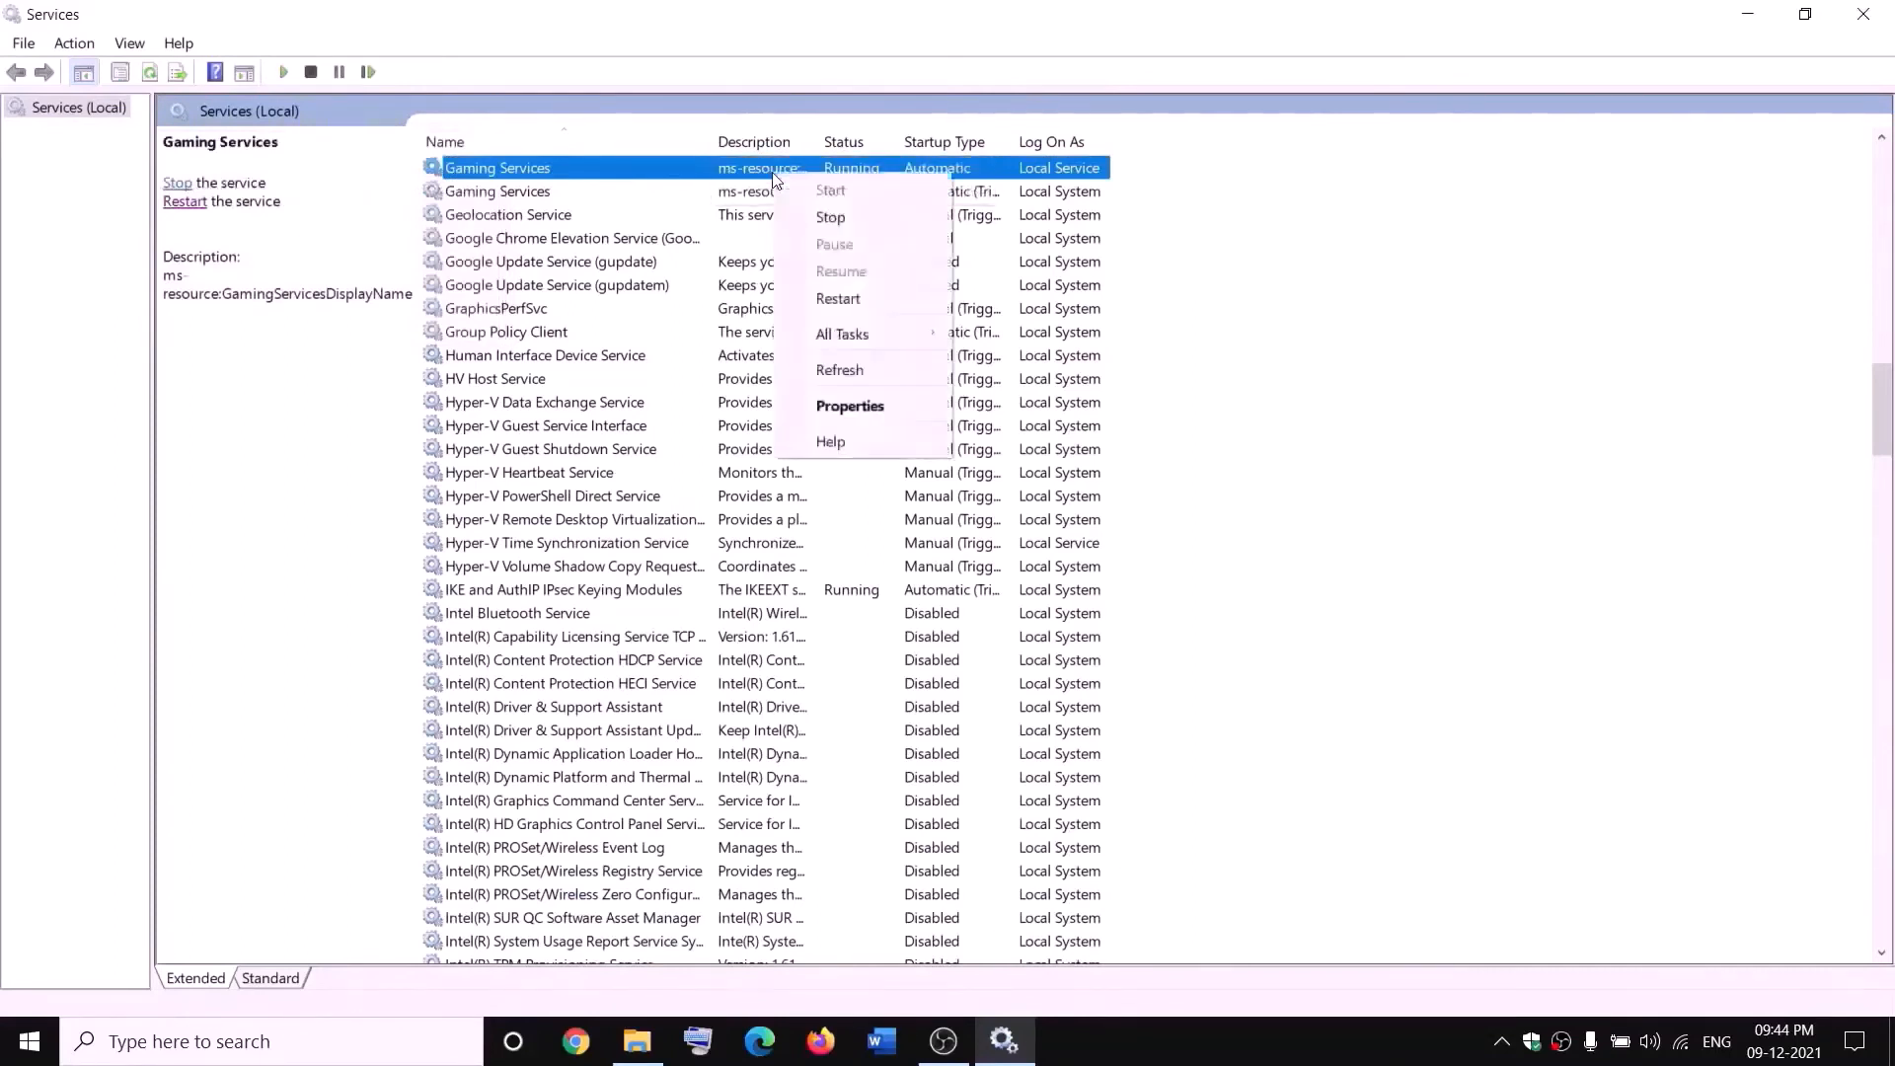
left_click(829, 213)
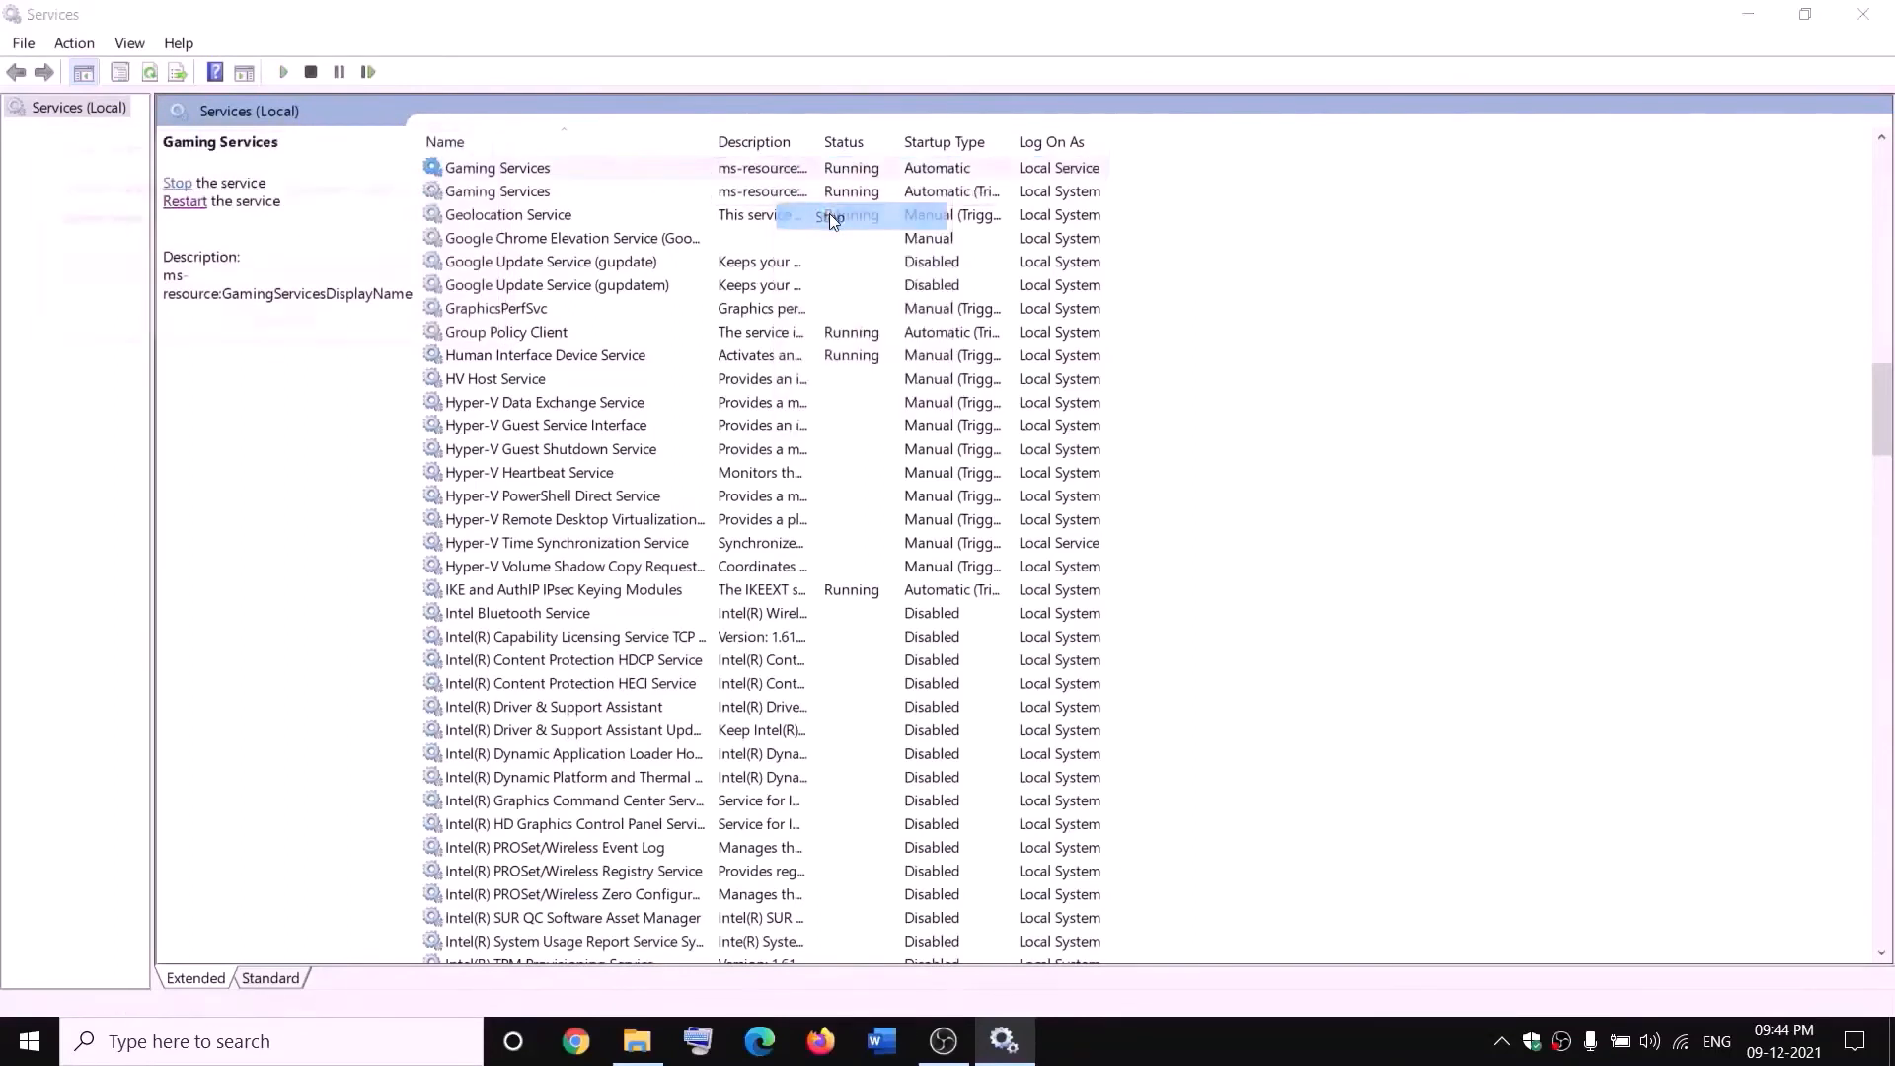
left_click(773, 196)
right_click(773, 196)
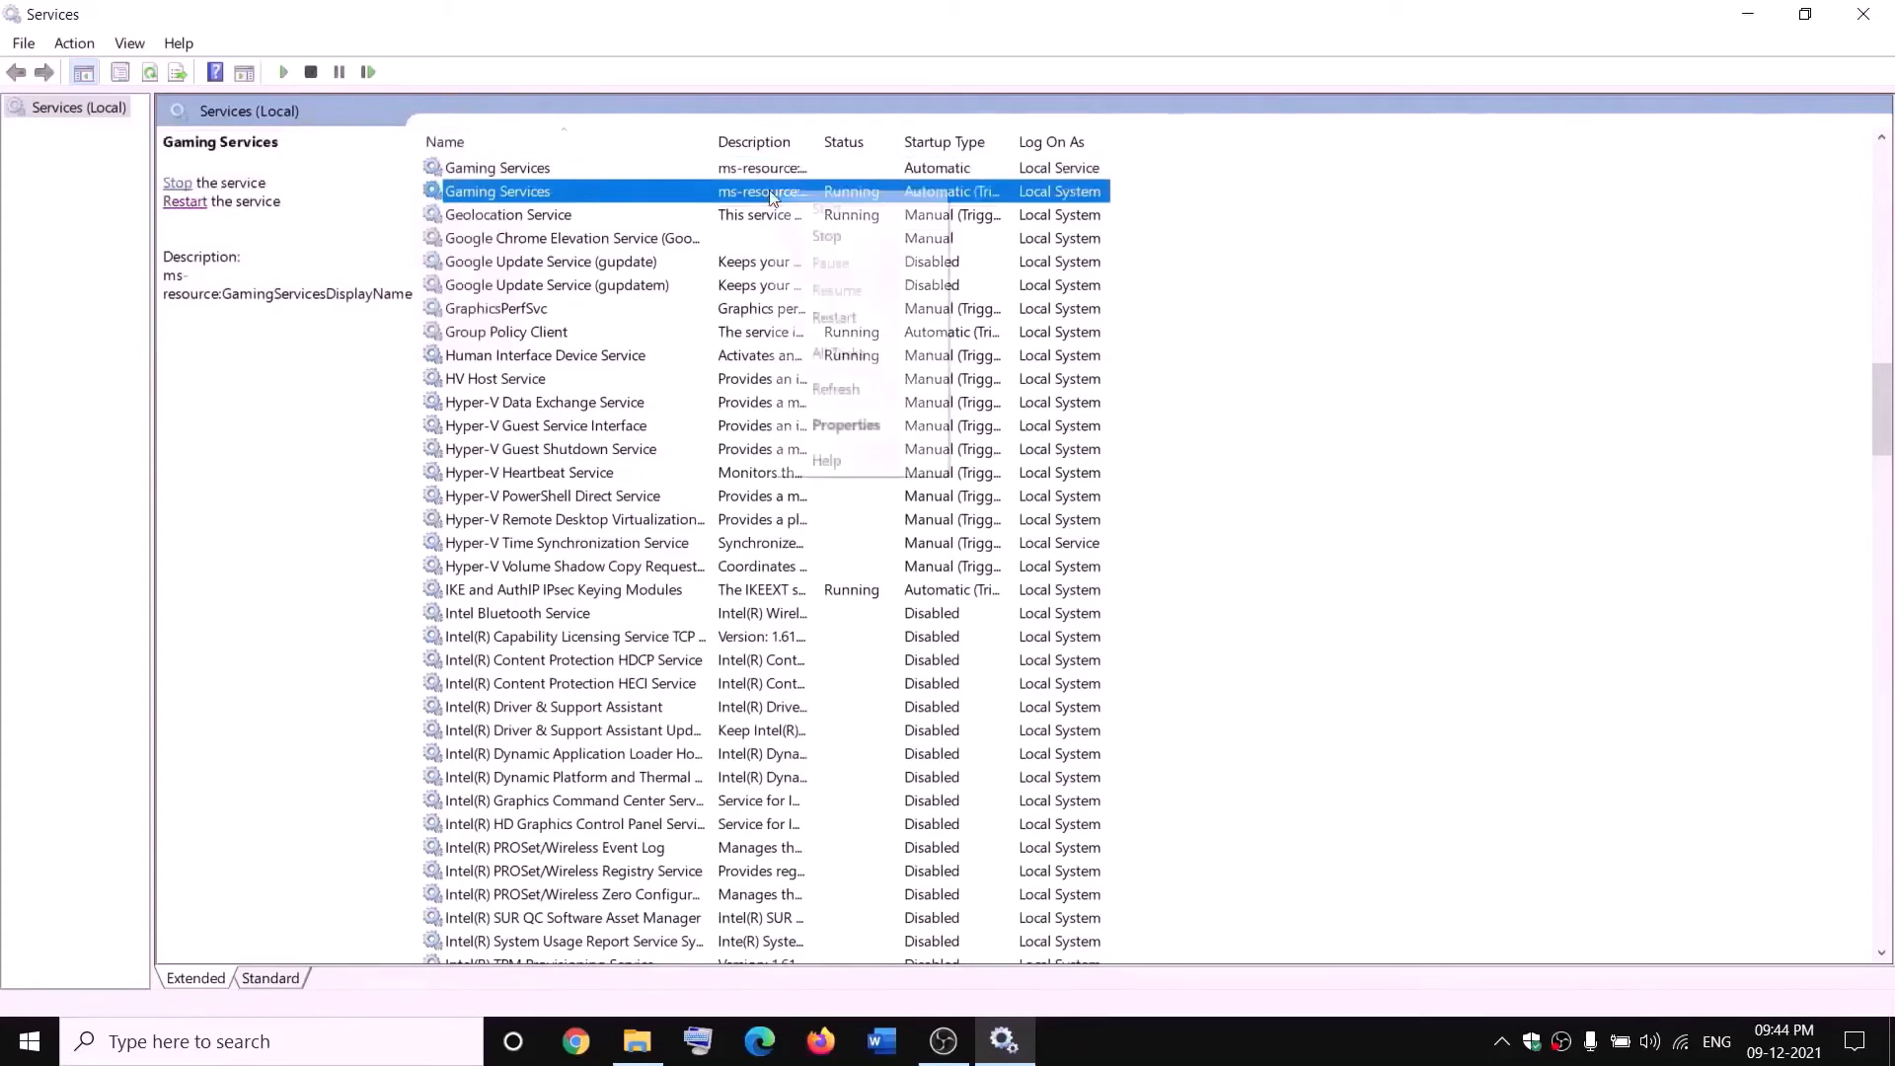
left_click(861, 233)
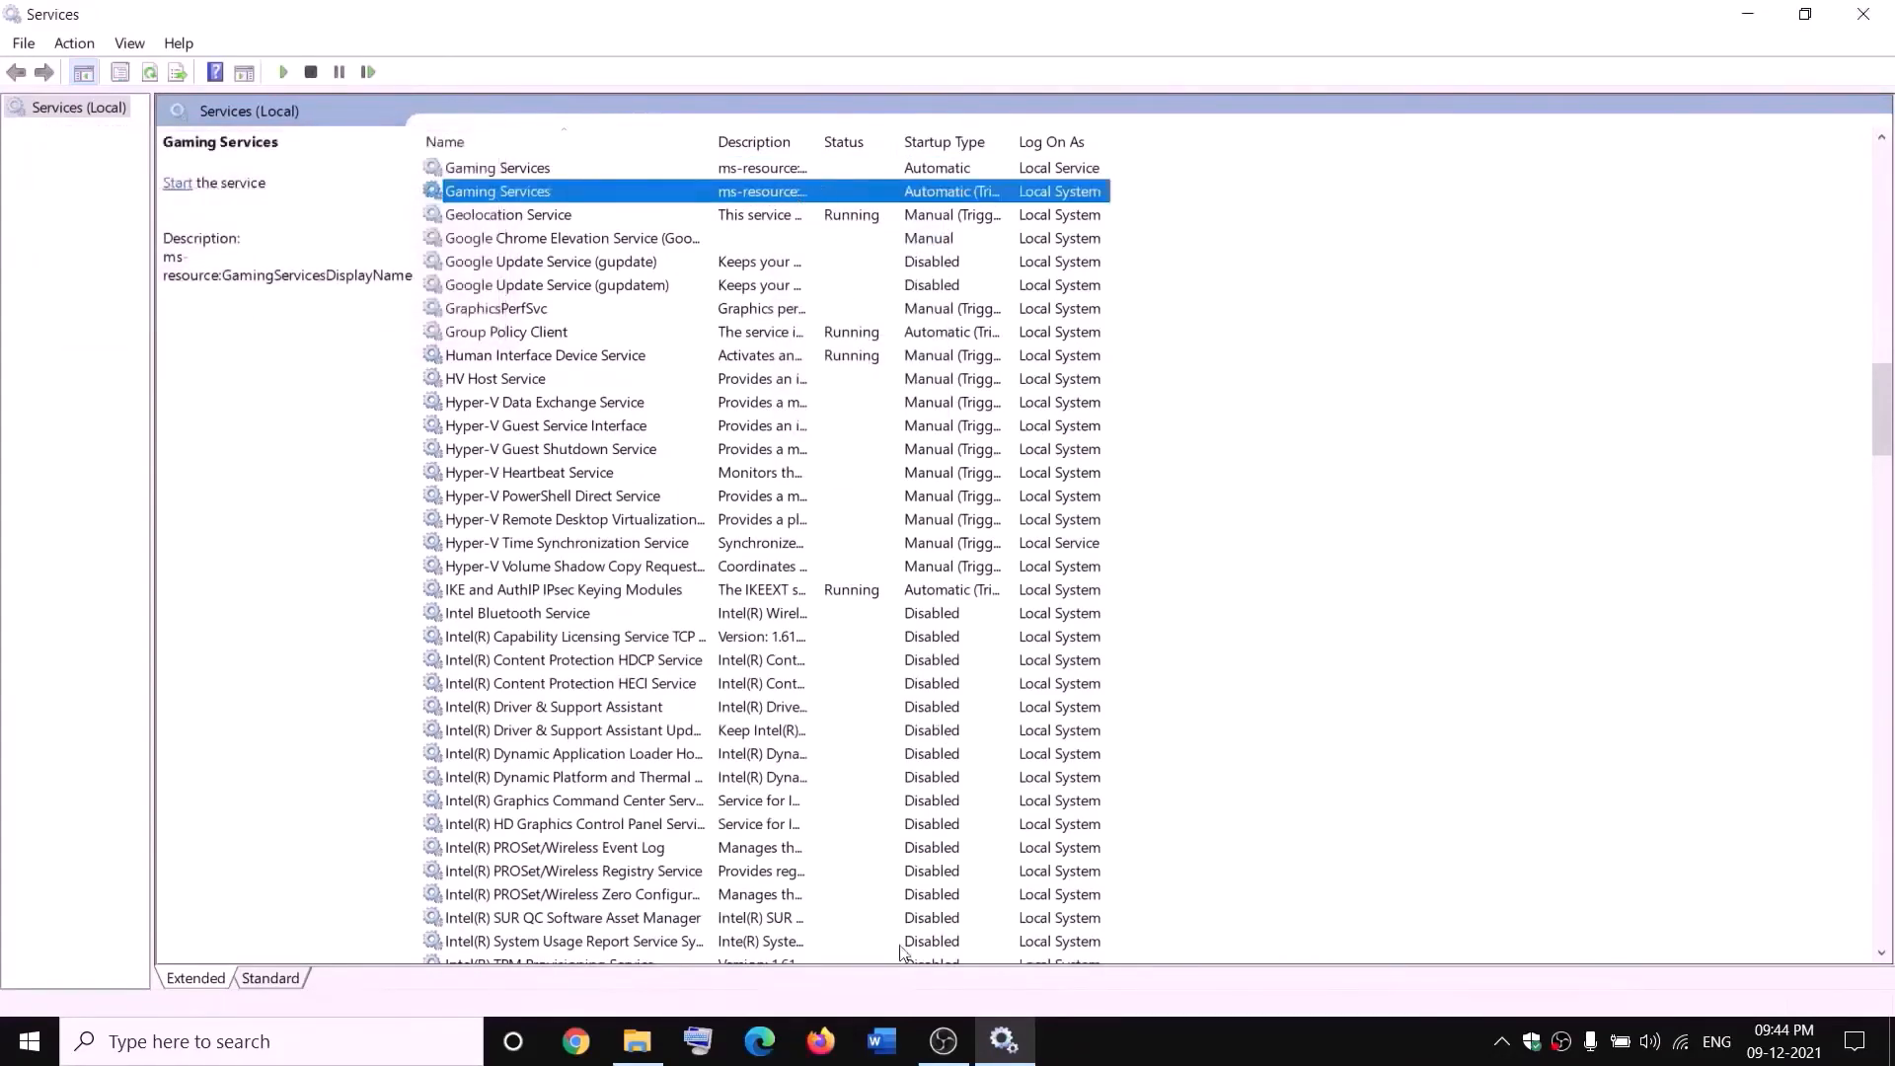
- Start both Gaming Services services again
left_click(638, 1042)
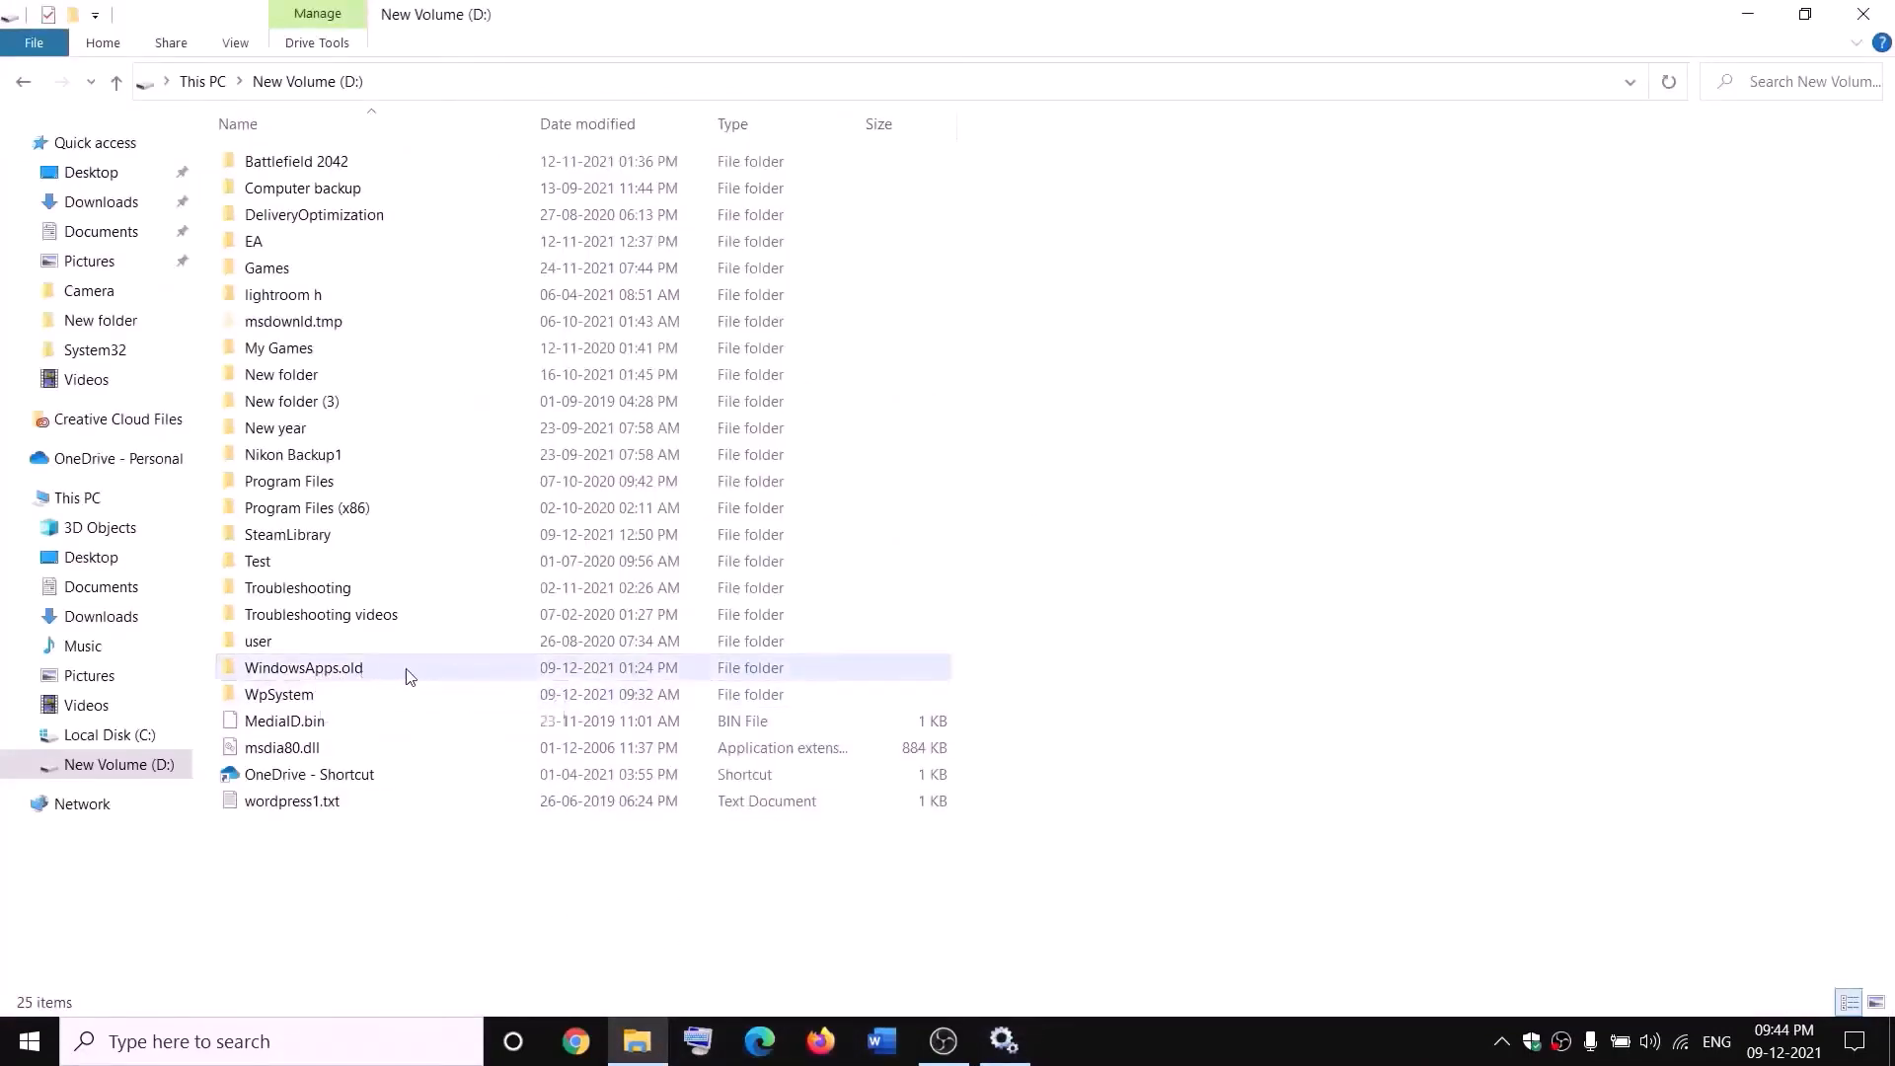
key("alt+Tab")
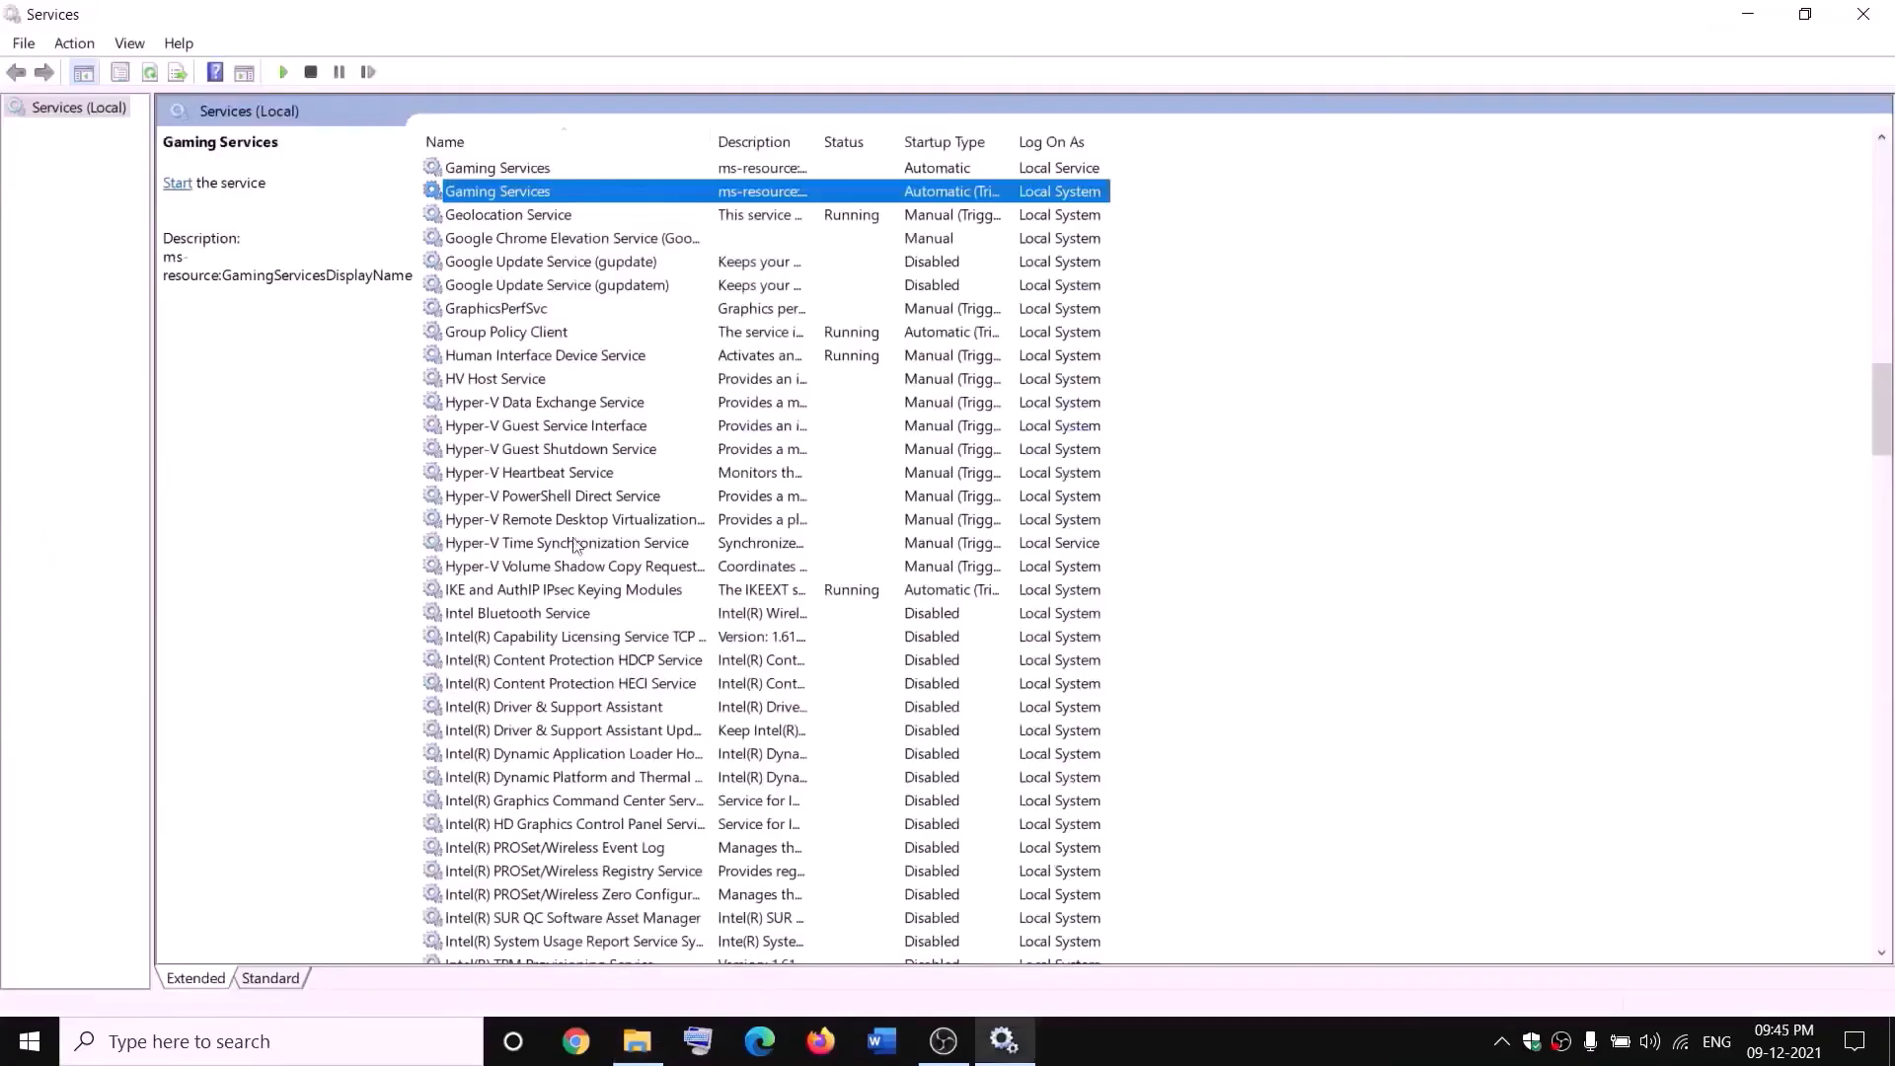
left_click(701, 170)
right_click(700, 169)
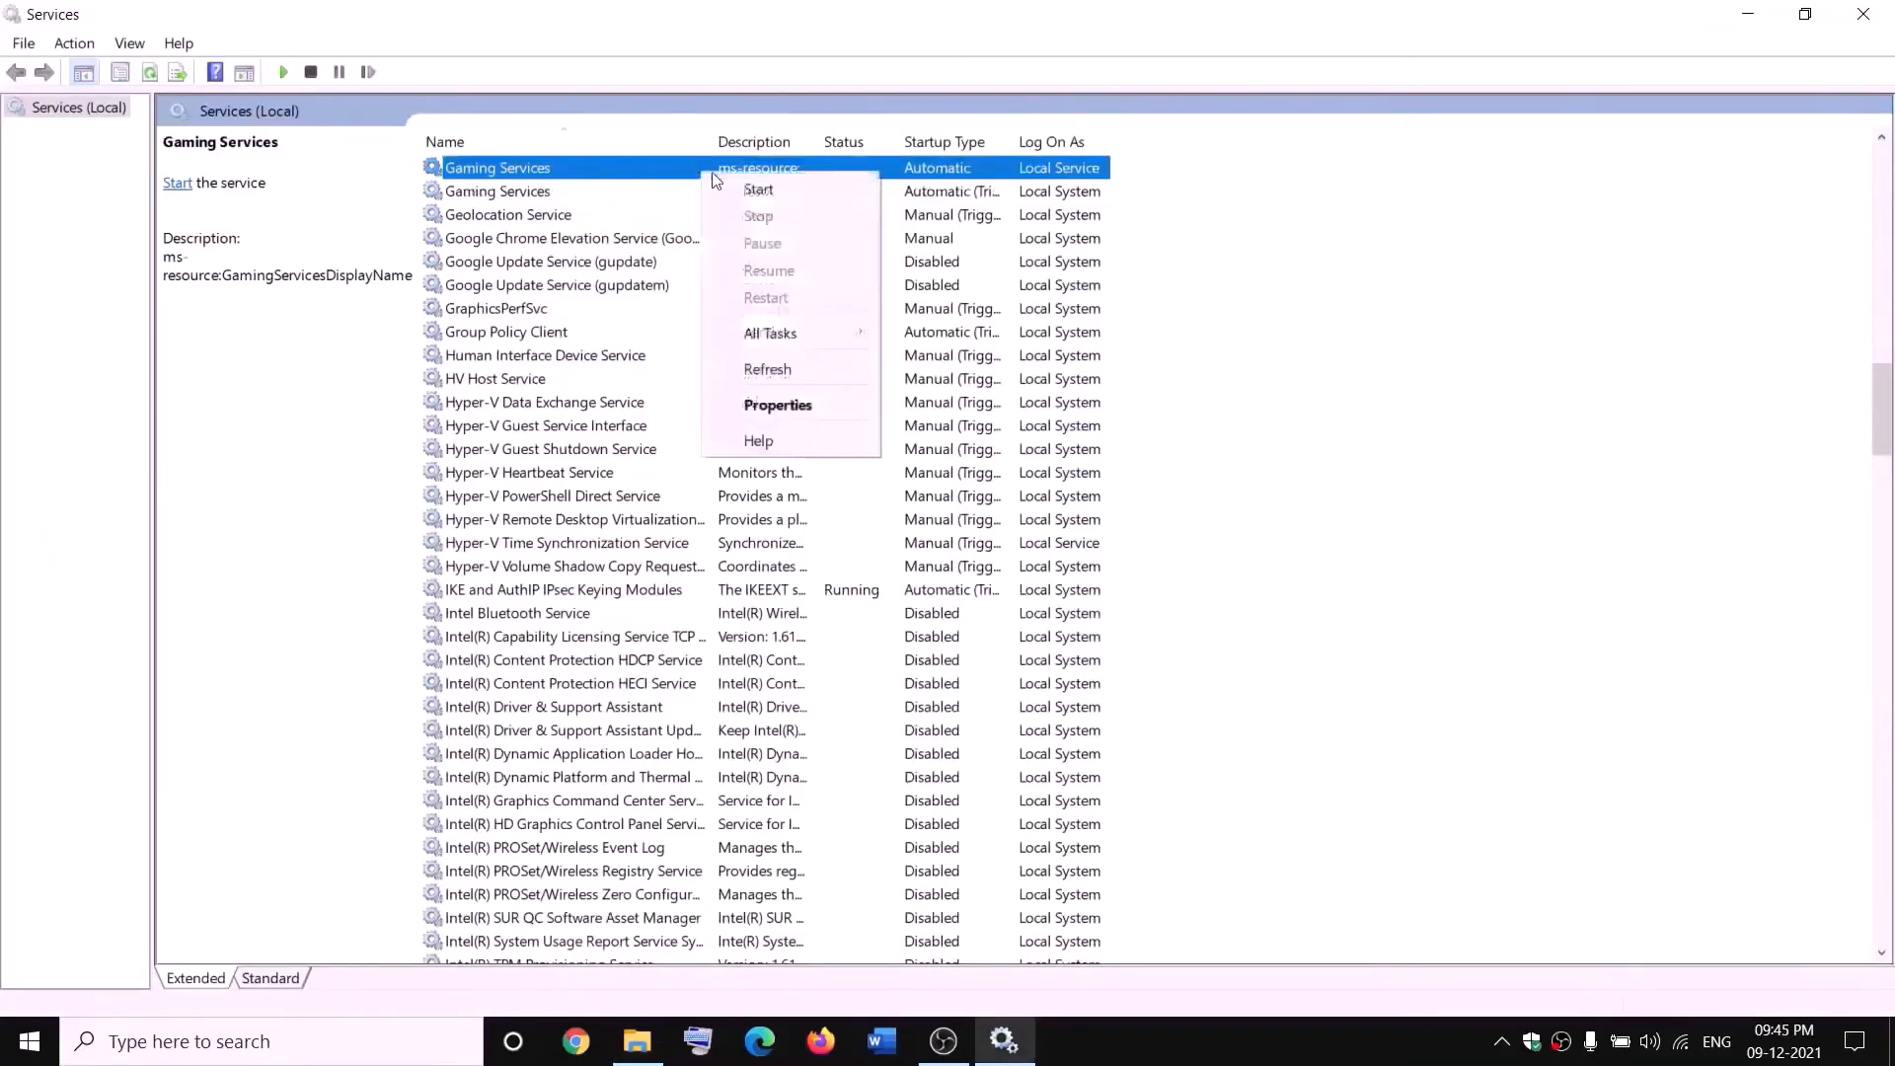
left_click(737, 189)
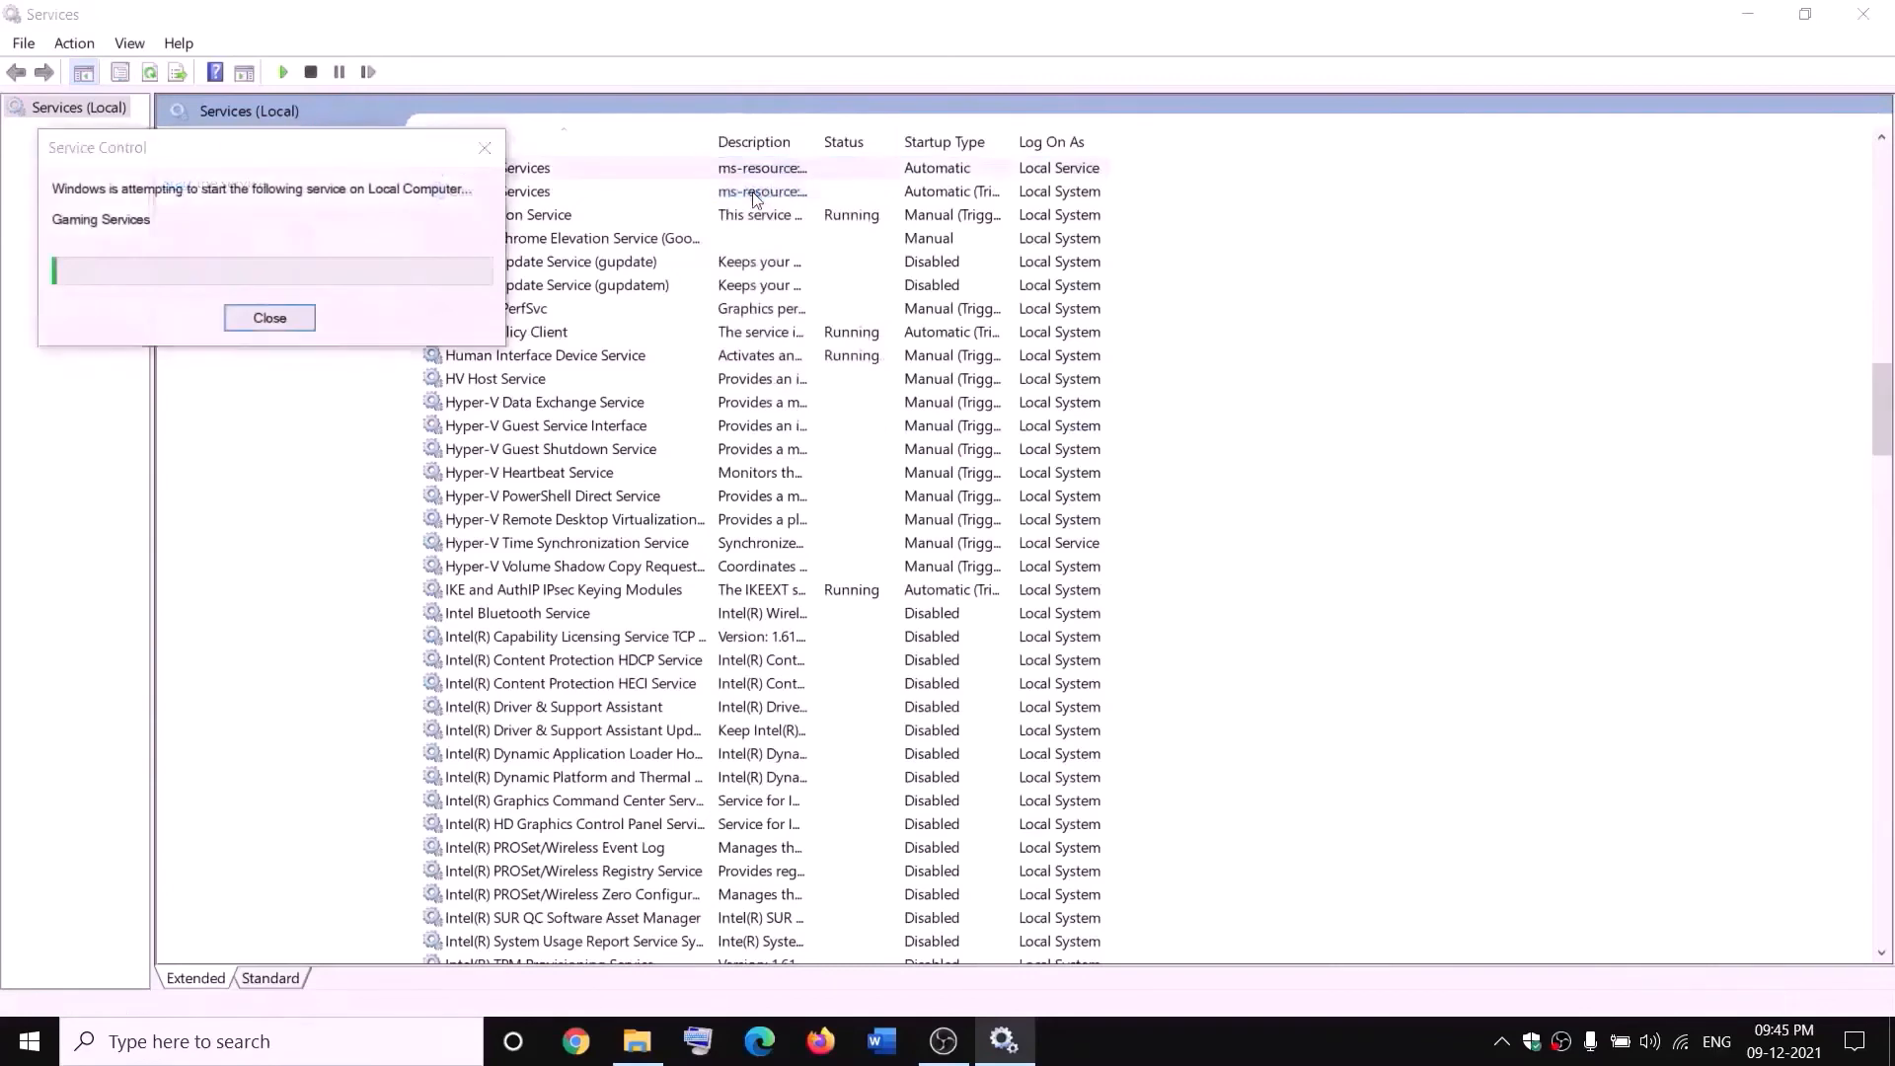
right_click(780, 194)
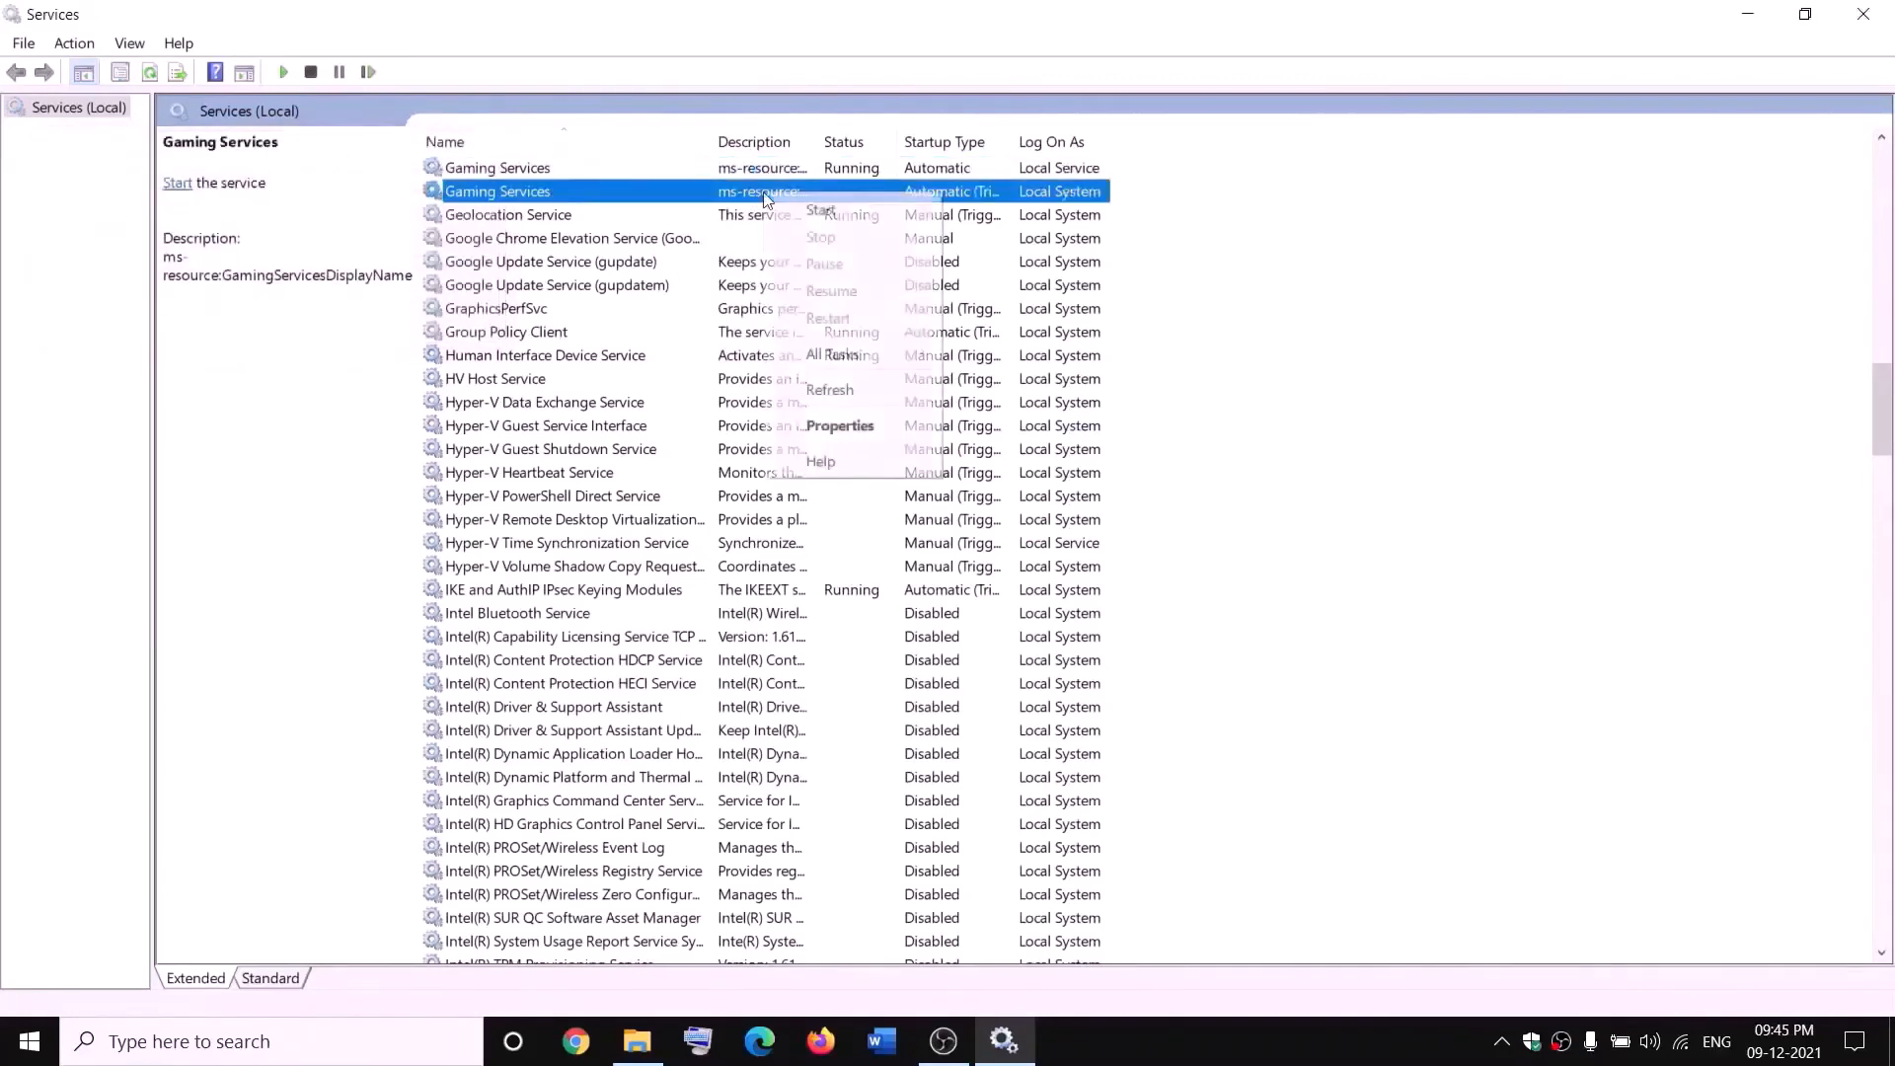
left_click(808, 211)
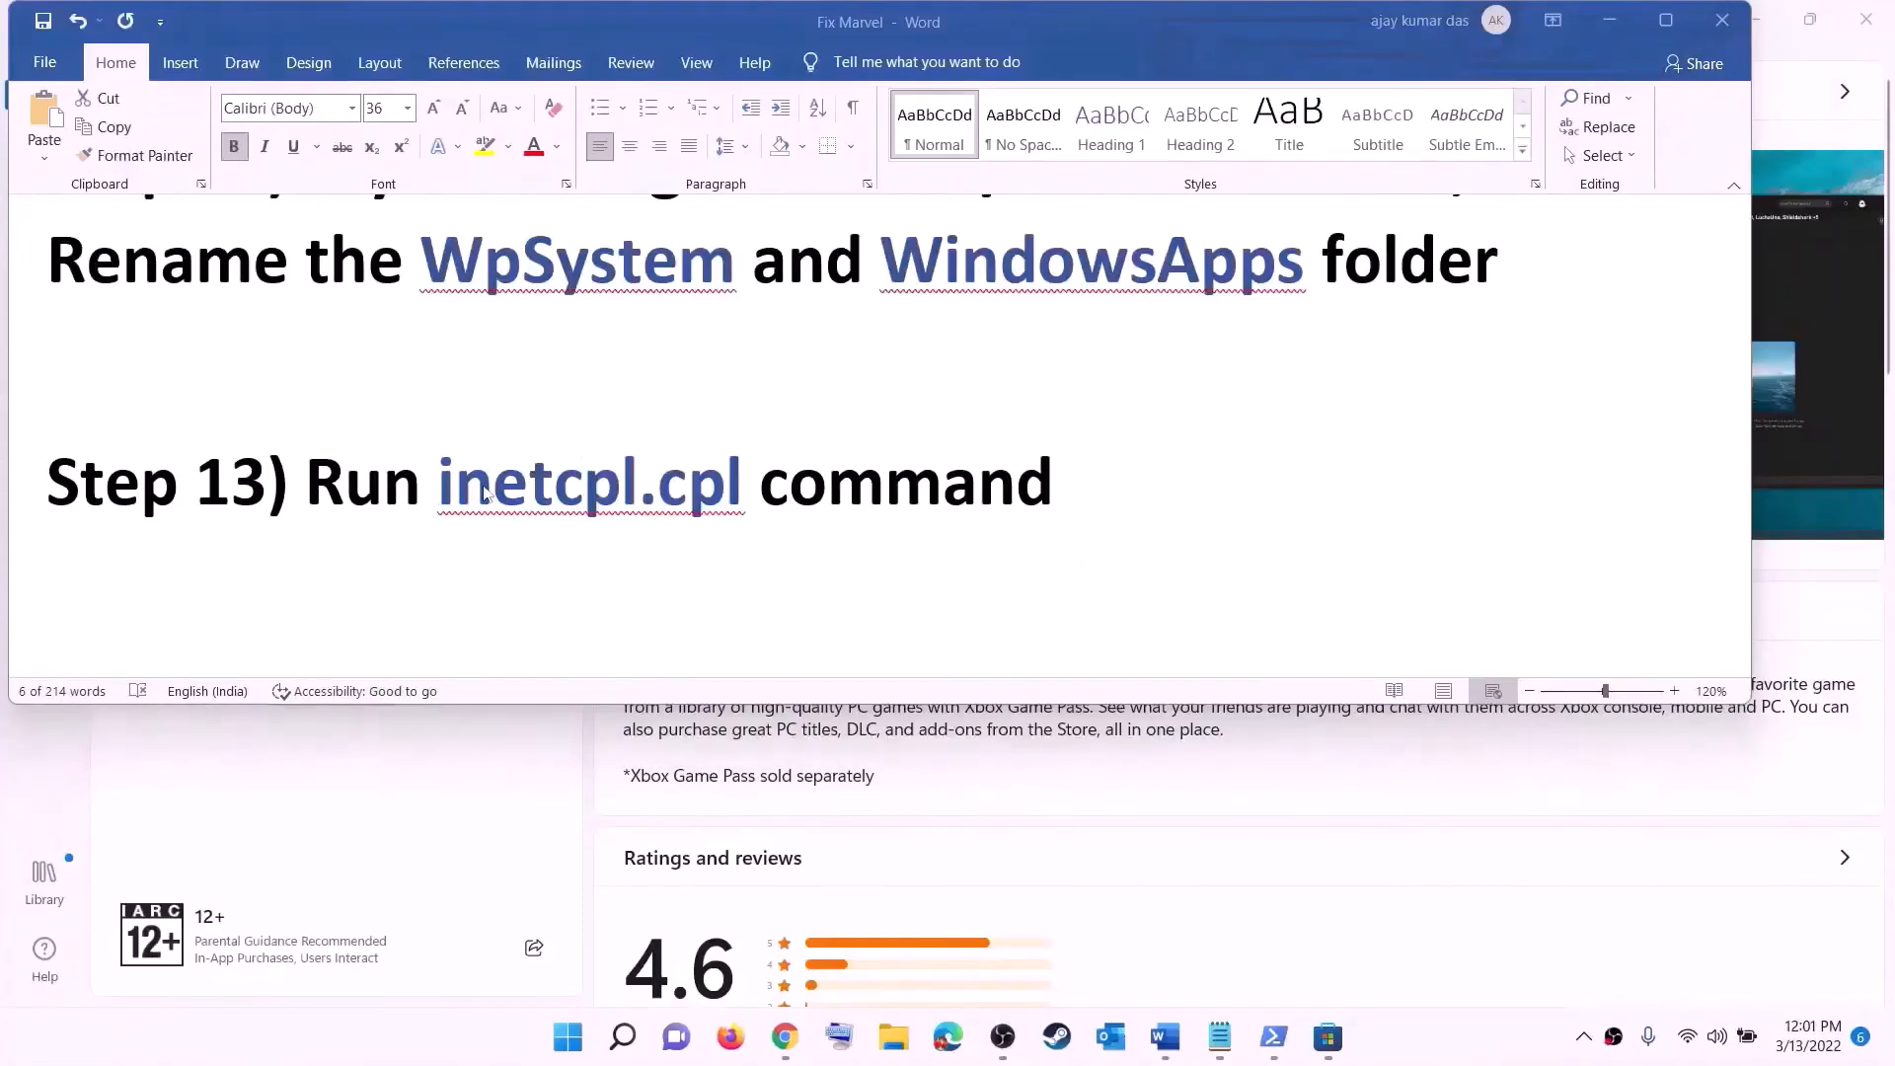
- Run the inetcpl.cpl command from the Start search using the text in the notes document
left_click(483, 489)
left_click_drag(456, 481, 704, 466)
key("ctrl+c")
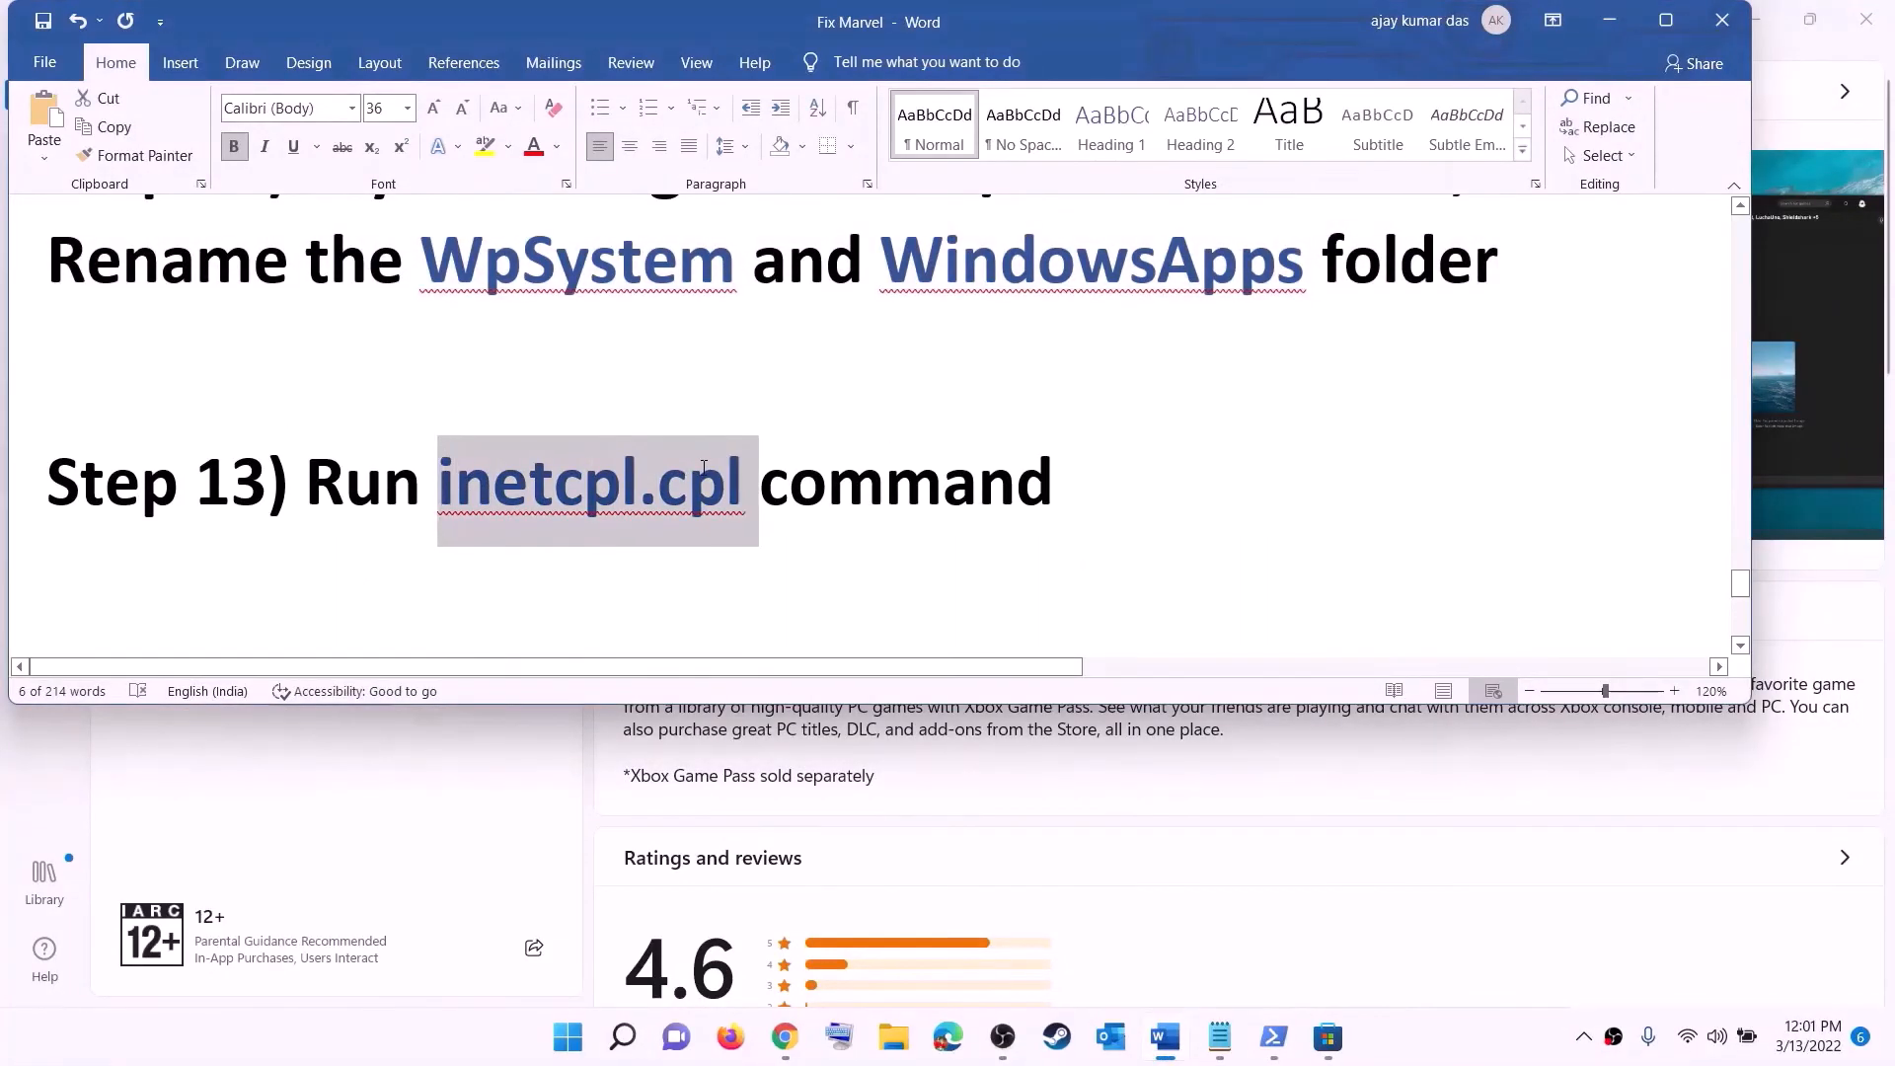
left_click(590, 1041)
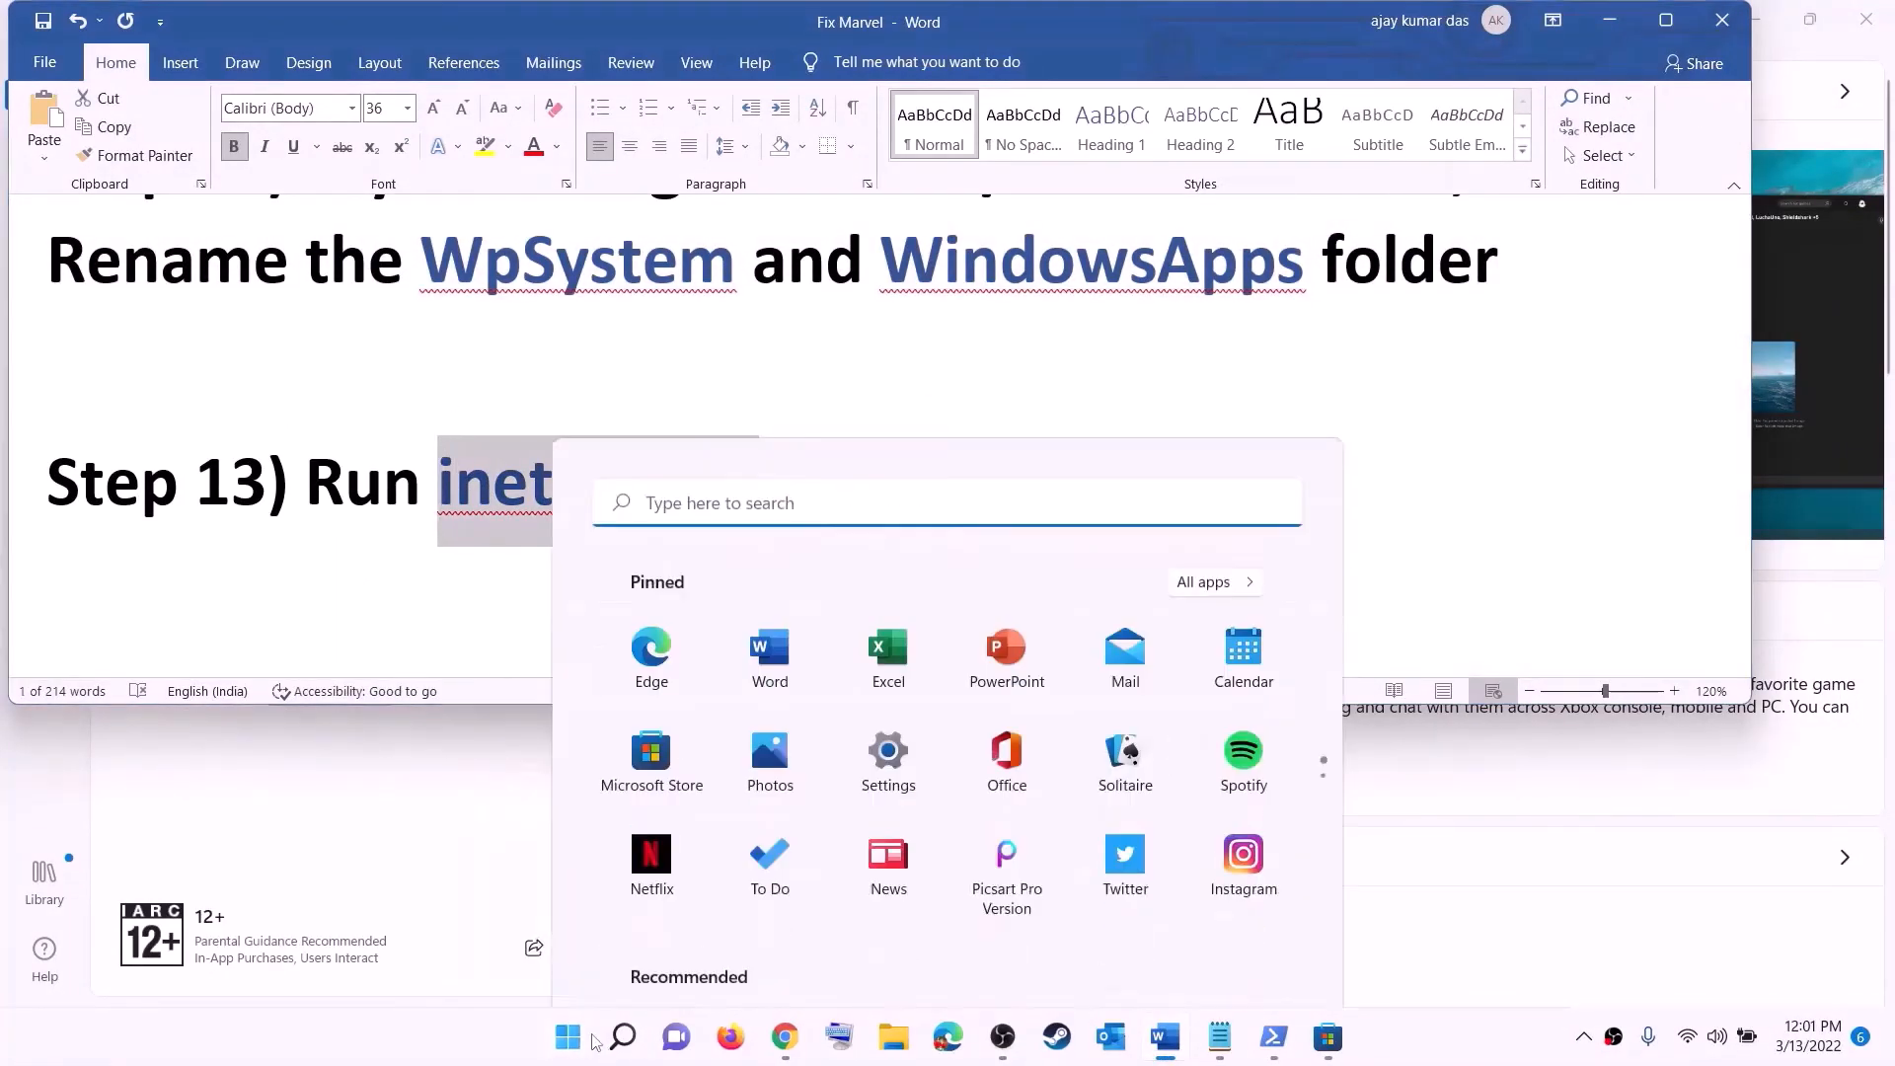
key("ctrl+v")
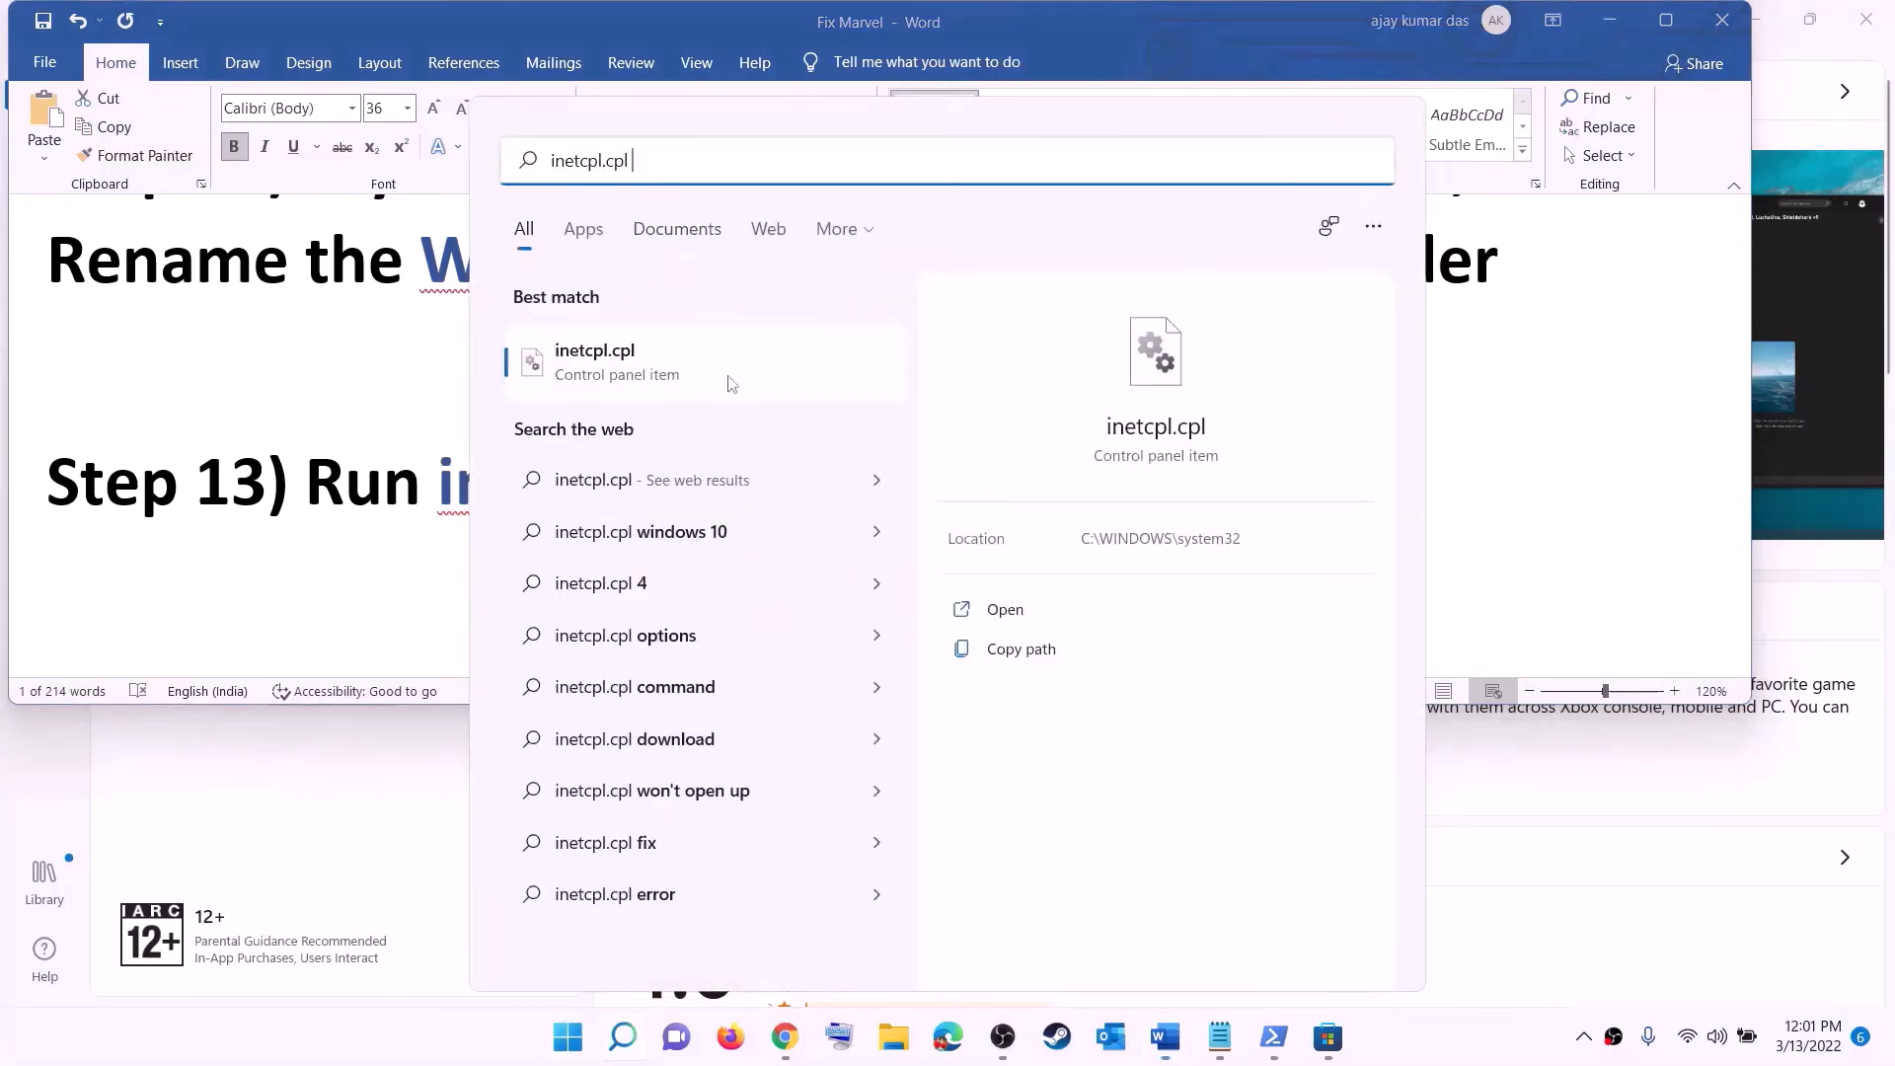
left_click(606, 372)
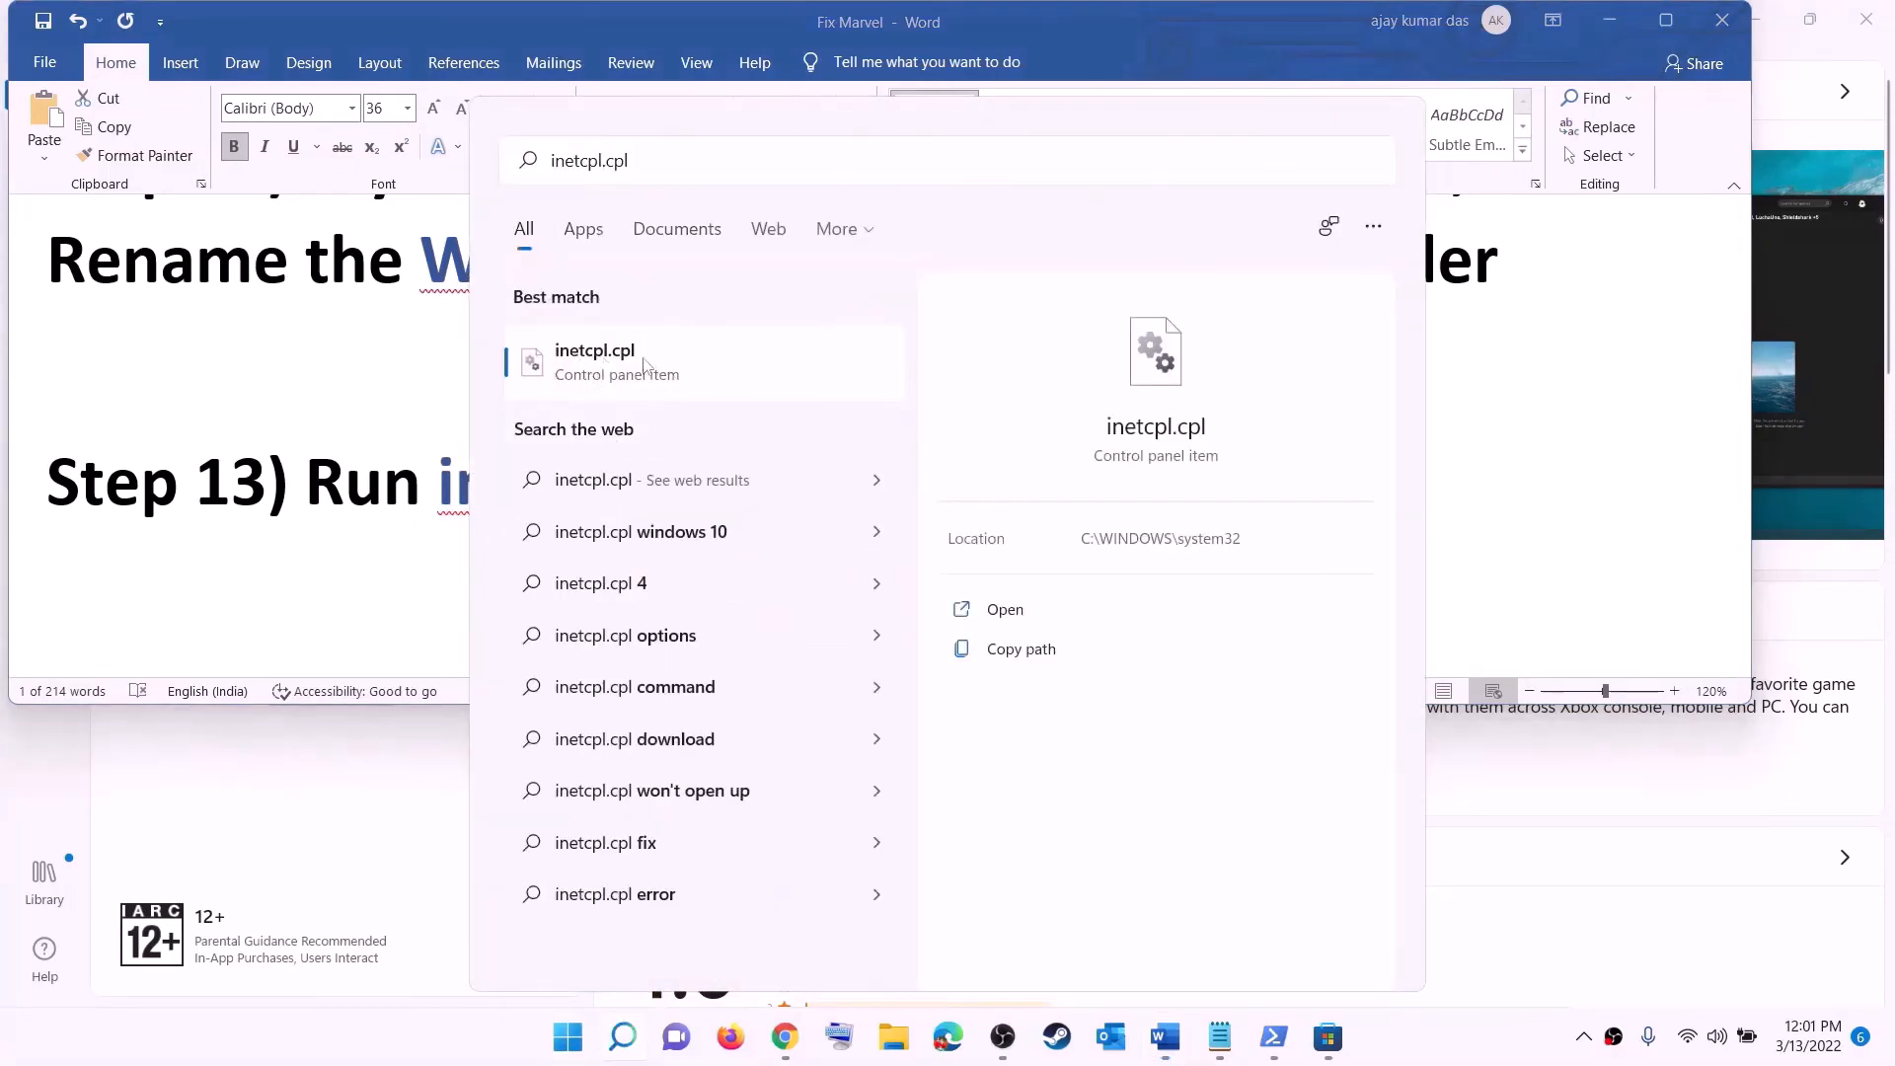
- Review the Advanced tab settings of Internet Properties and close the dialog with OK
left_click_drag(580, 107, 1214, 192)
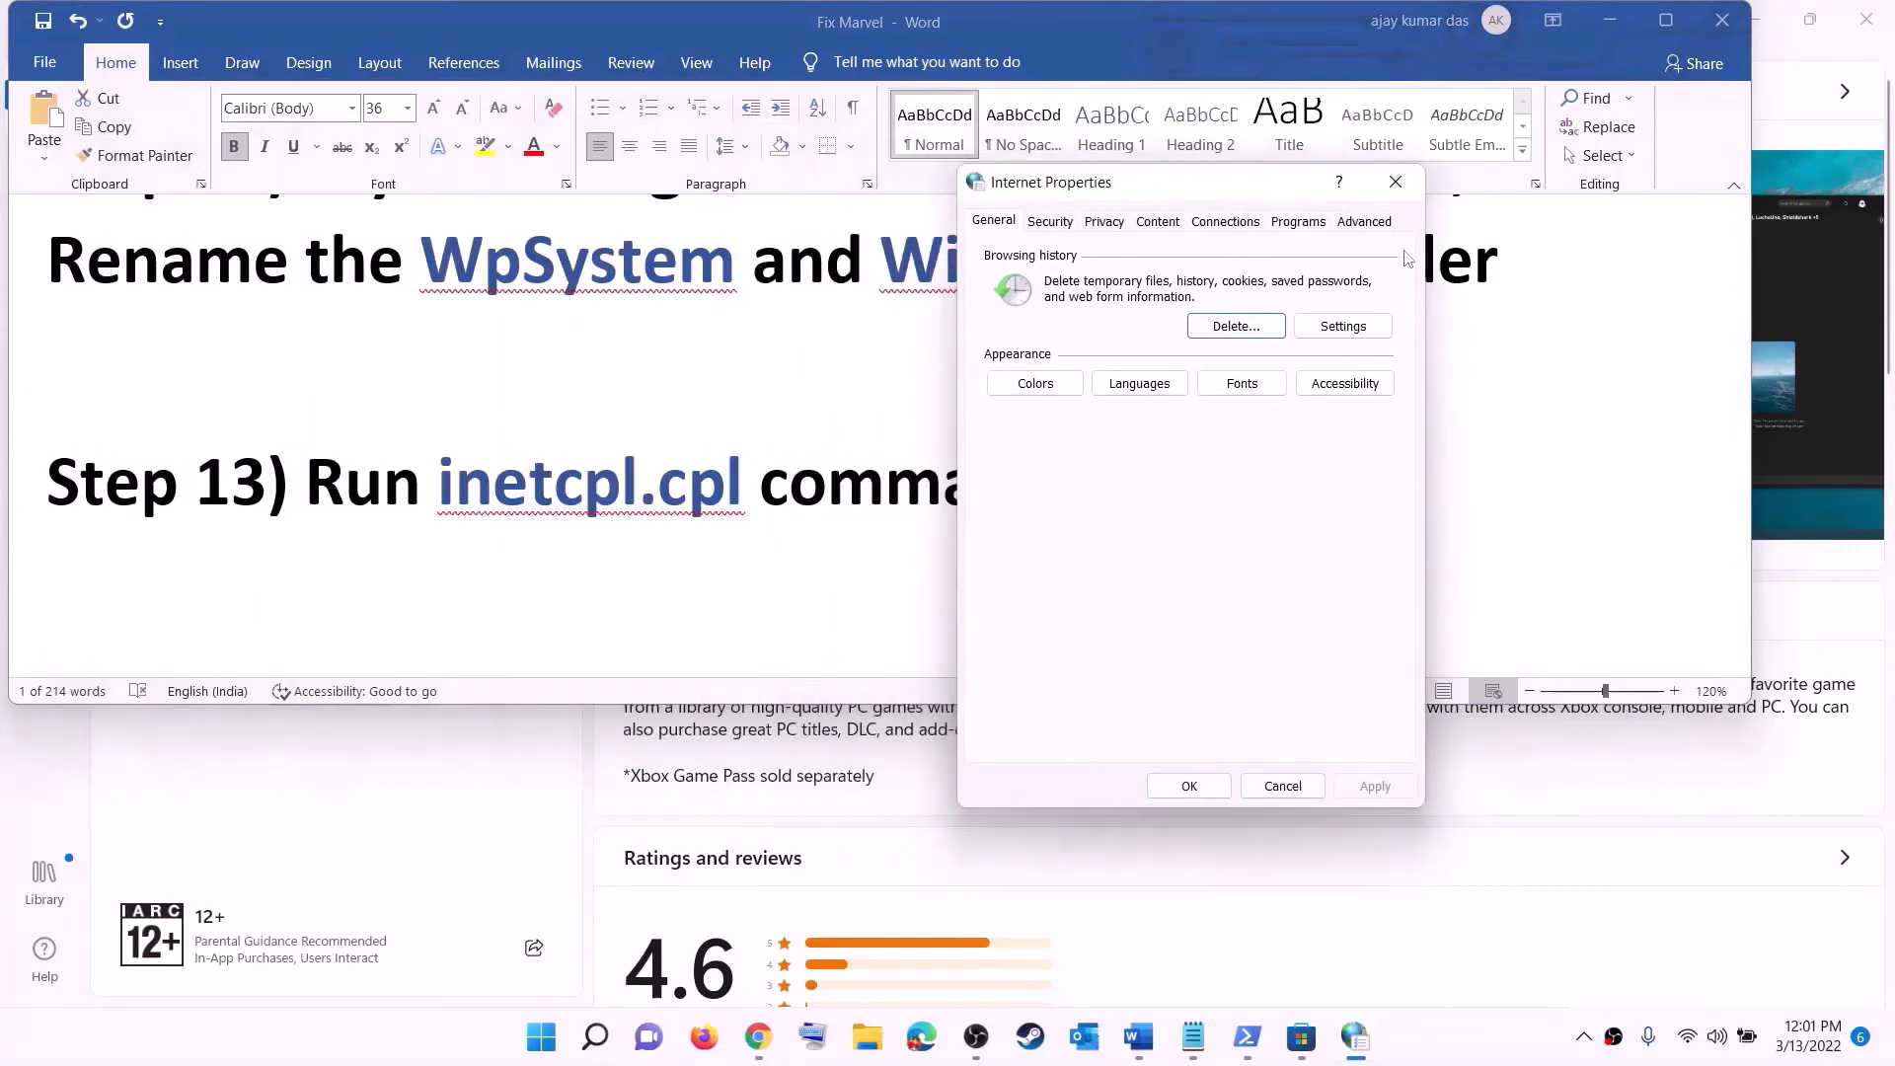
left_click(1364, 220)
scroll(1202, 484, "down", 5)
scroll(1202, 491, "down", 8)
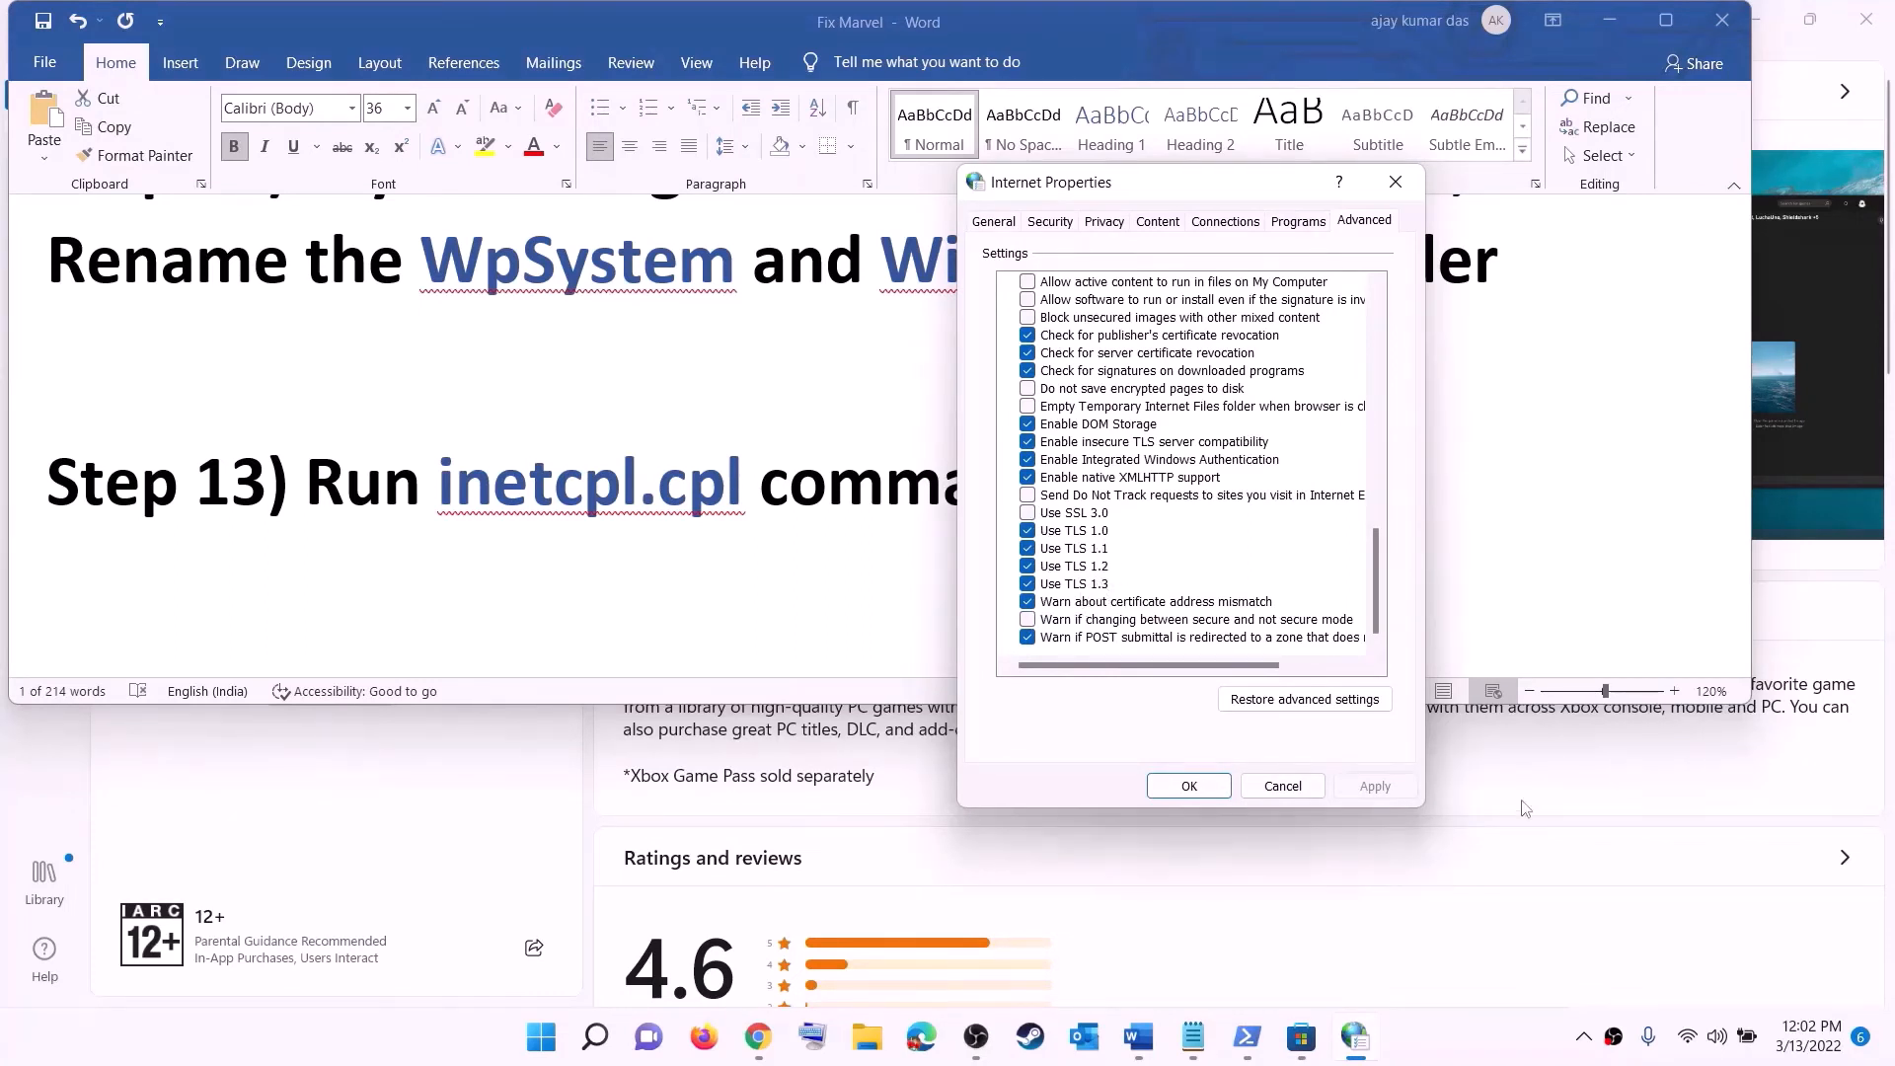
left_click(1189, 787)
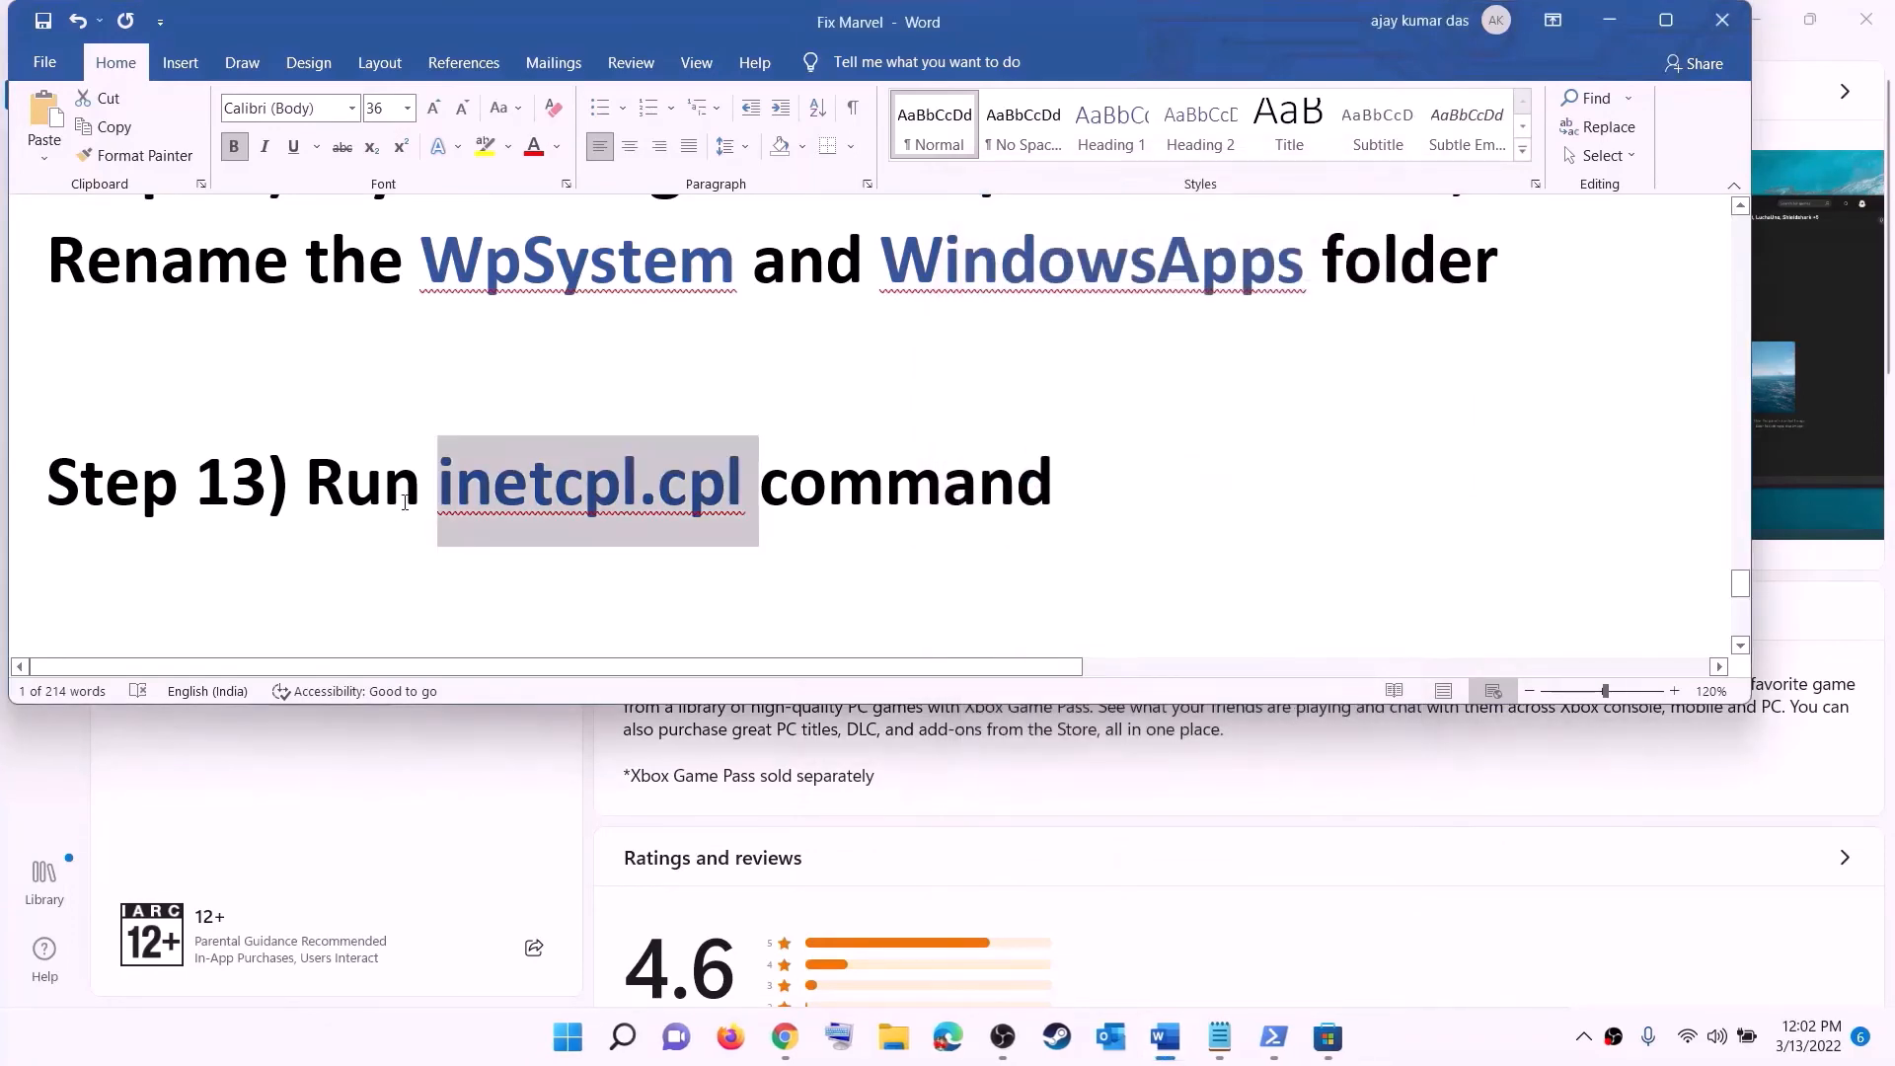
- Read the notes on updating Windows with the media creation tool and its download links, then minimize the document
scroll(404, 503, "down", 4)
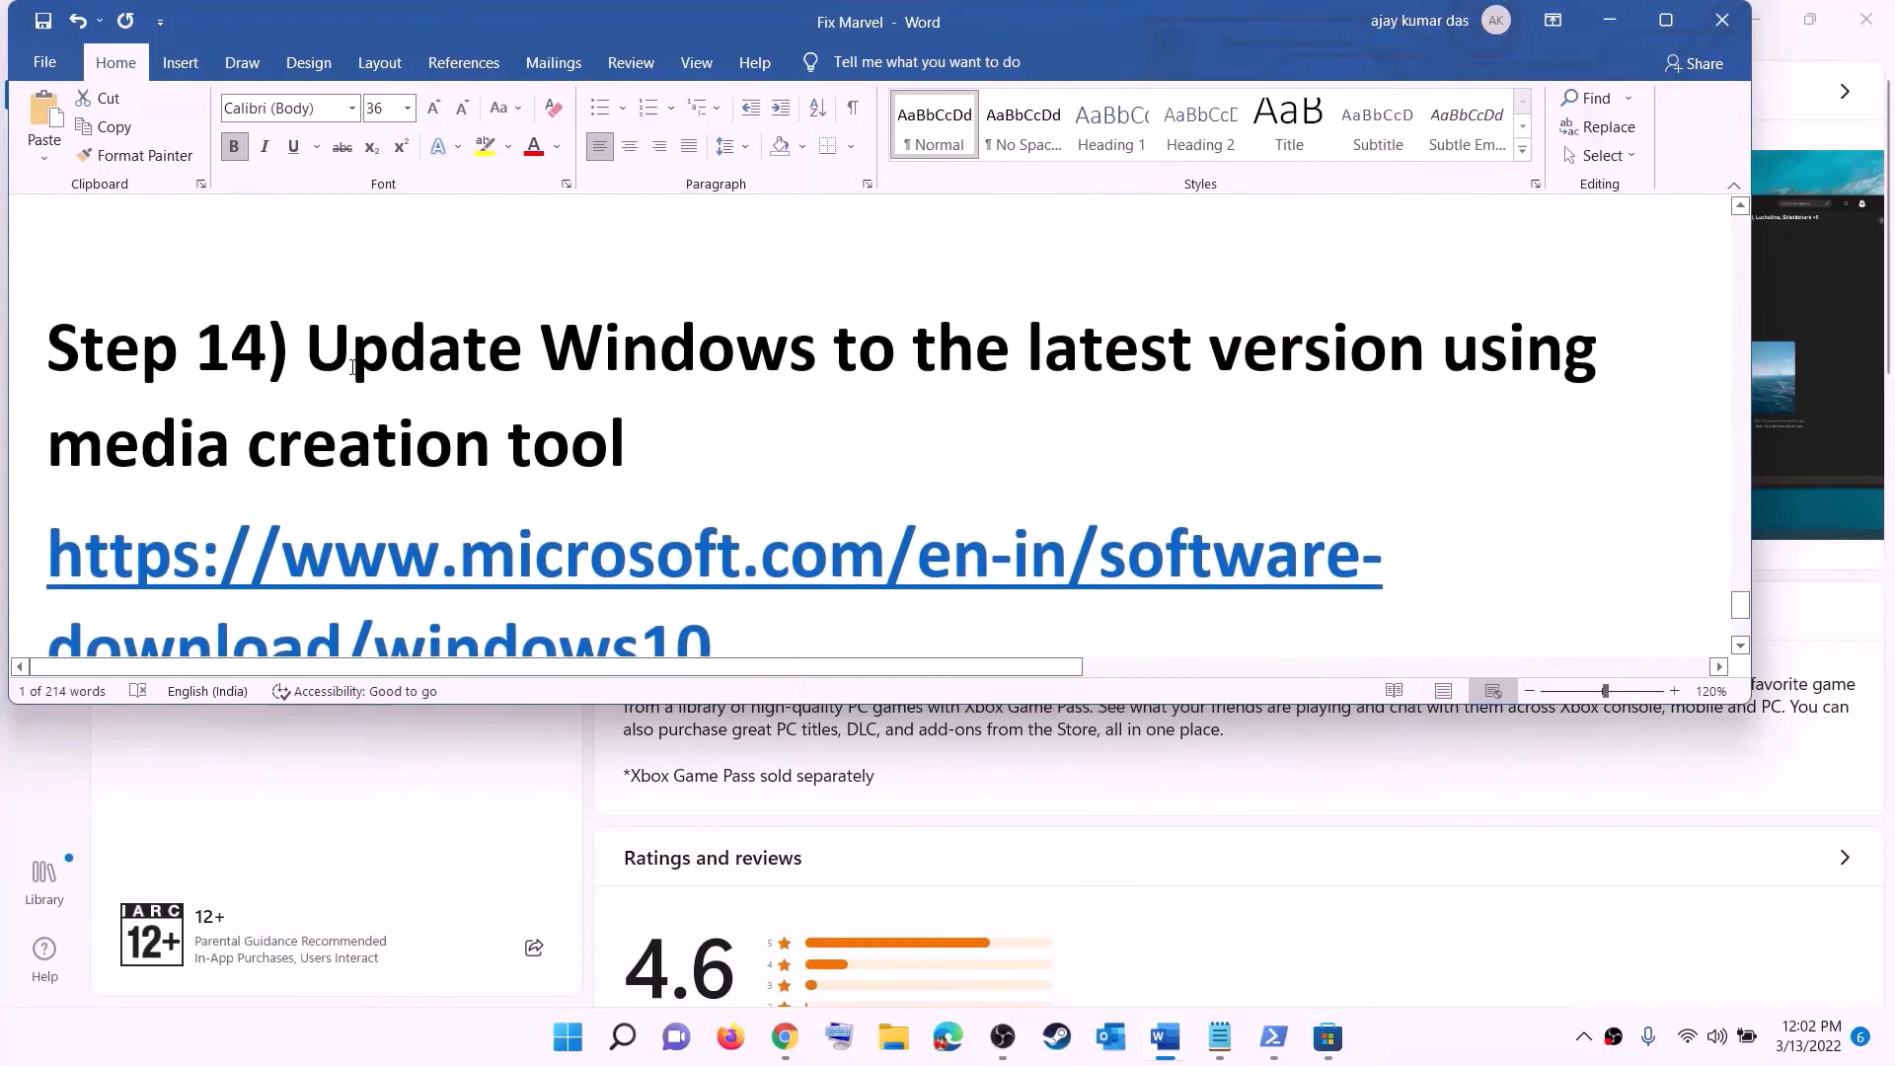
left_click_drag(305, 349, 605, 444)
scroll(691, 444, "down", 2)
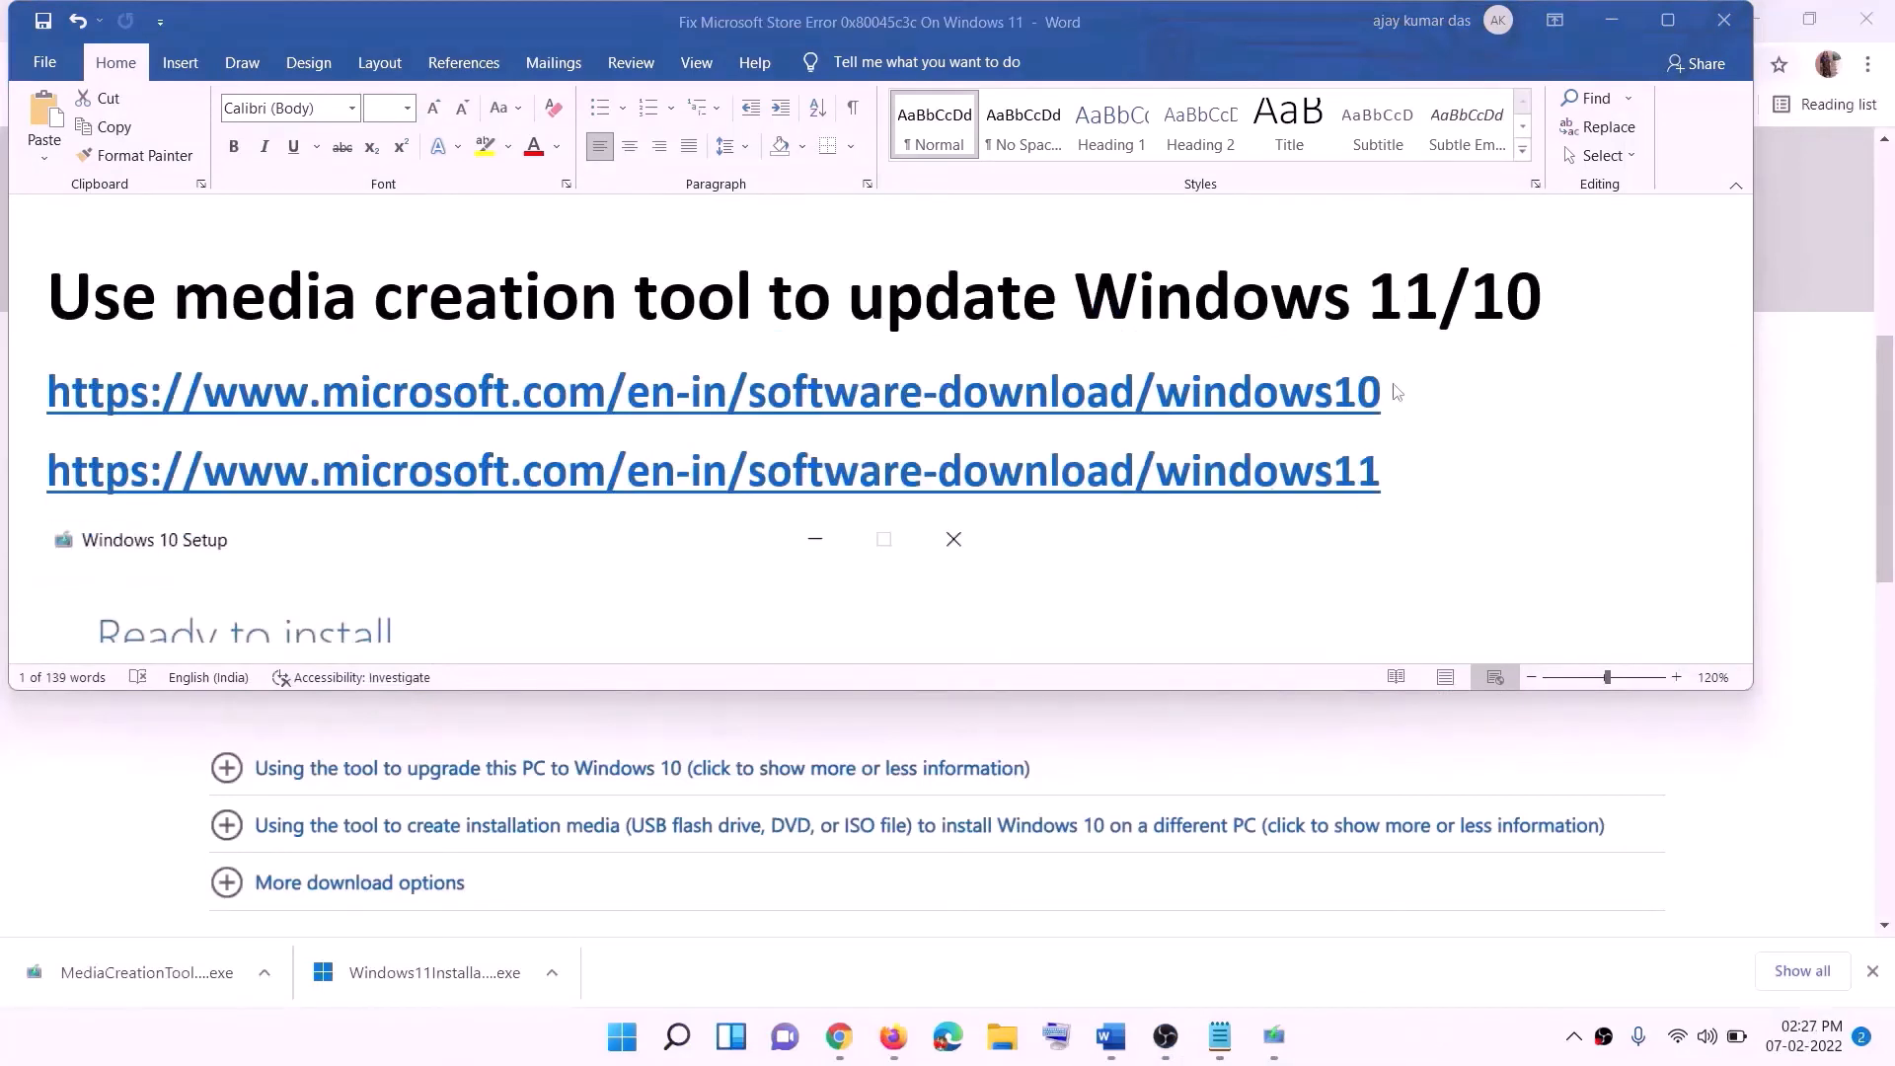
left_click_drag(1398, 392, 516, 385)
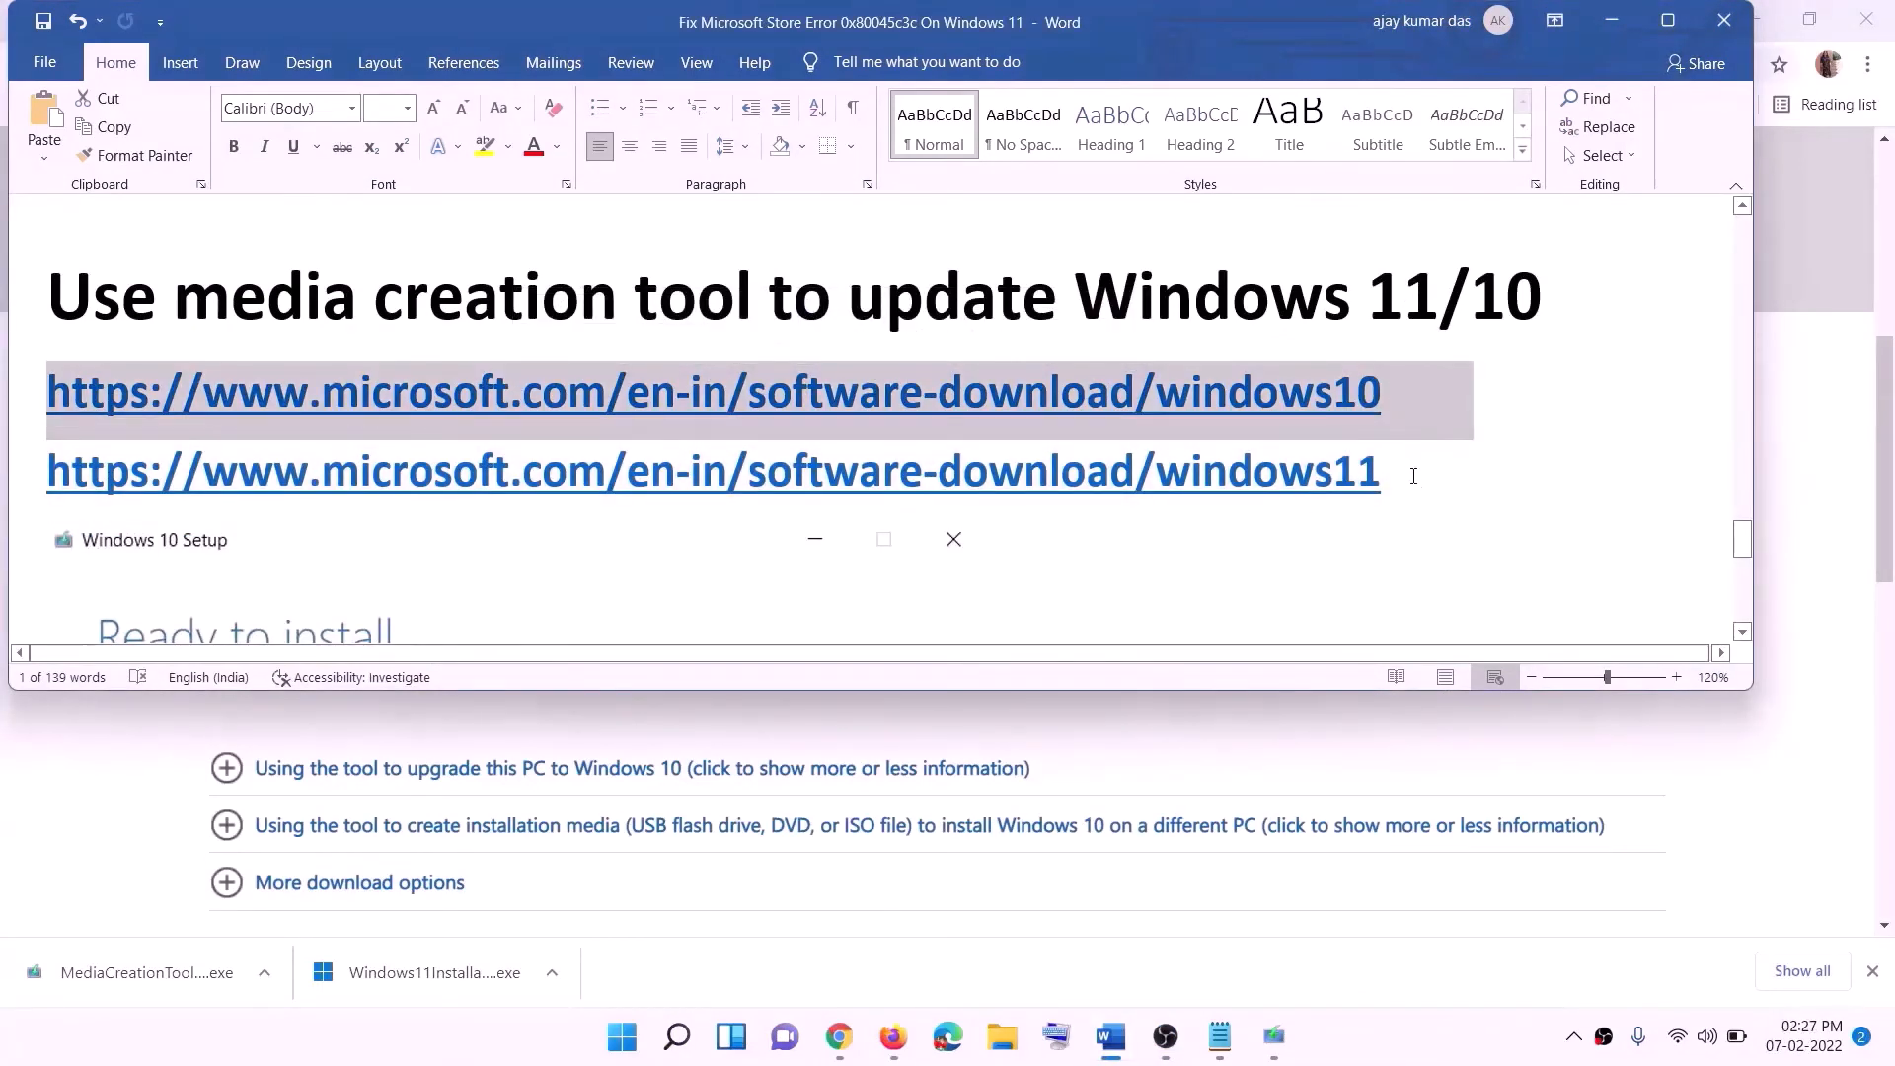
left_click_drag(1414, 476, 50, 471)
left_click(1611, 21)
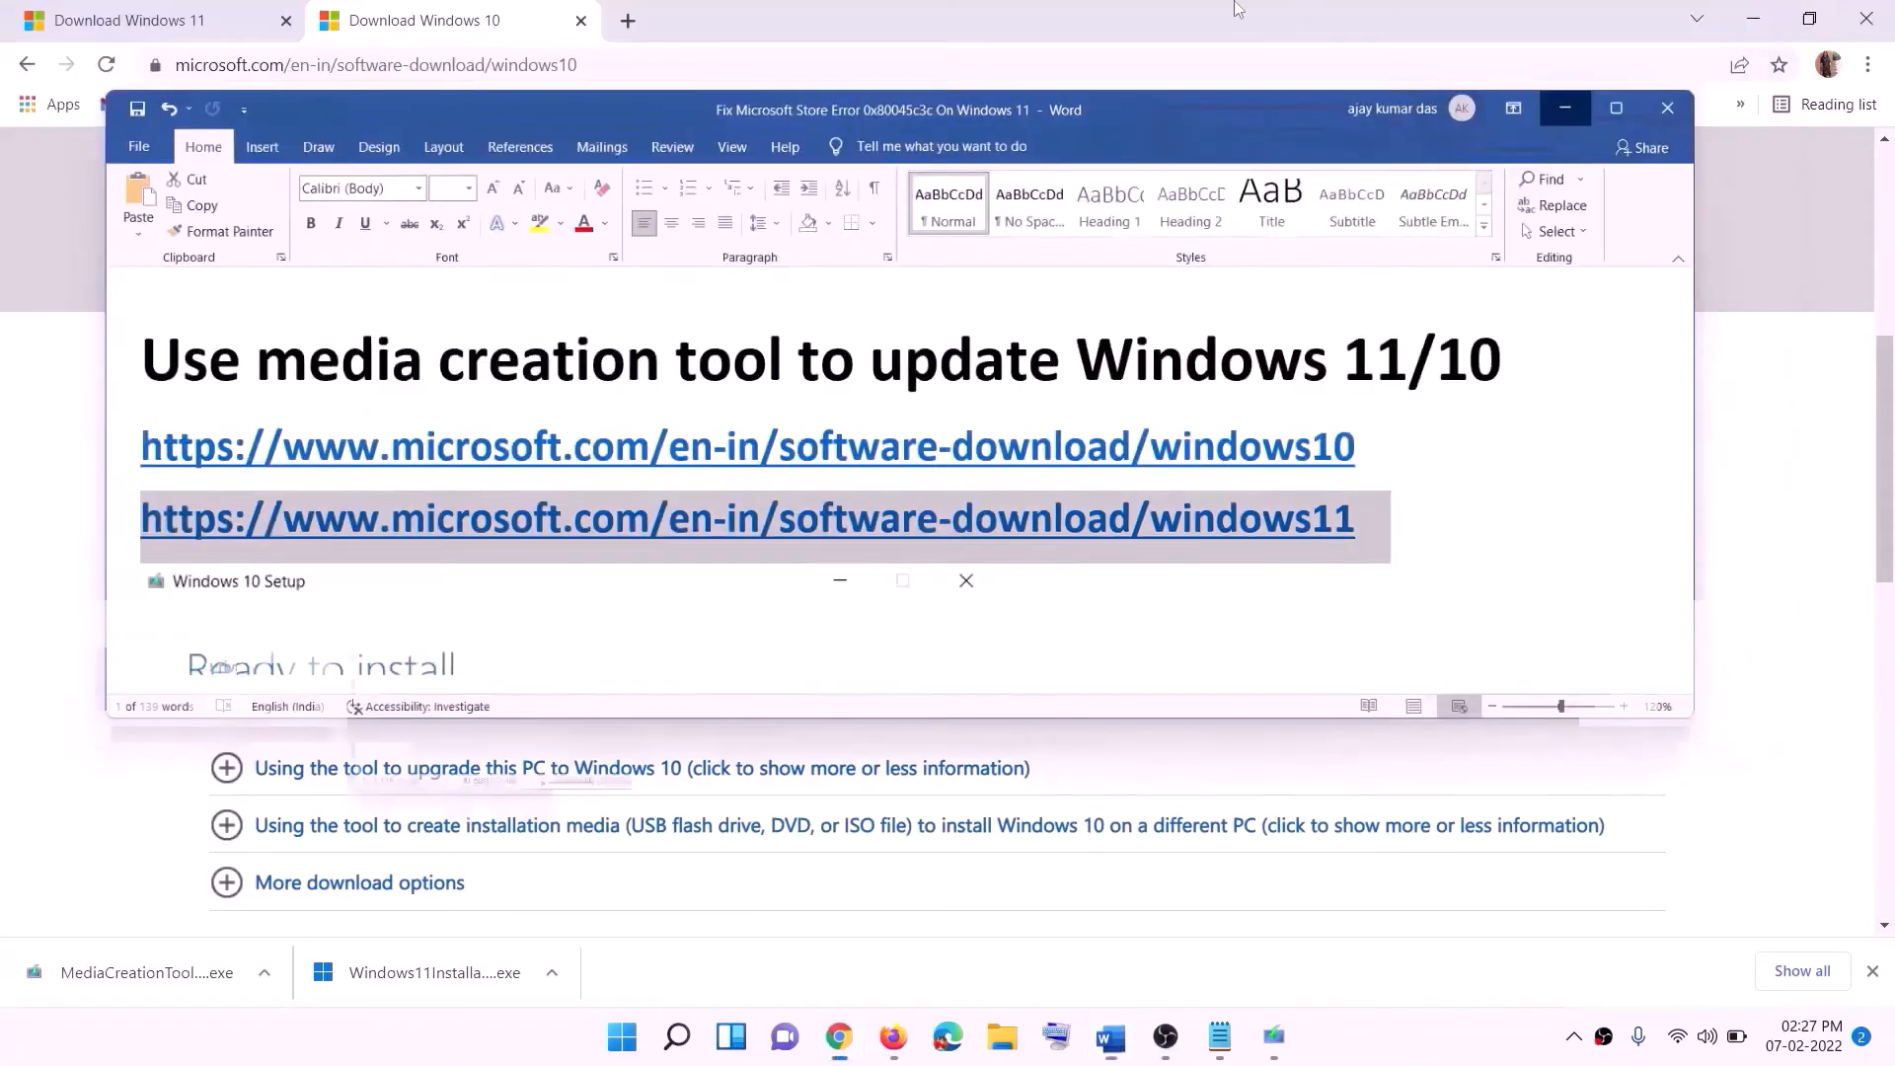
- Download the media creation tool from the Windows 10 Create installation media section
scroll(805, 498, "up", 5)
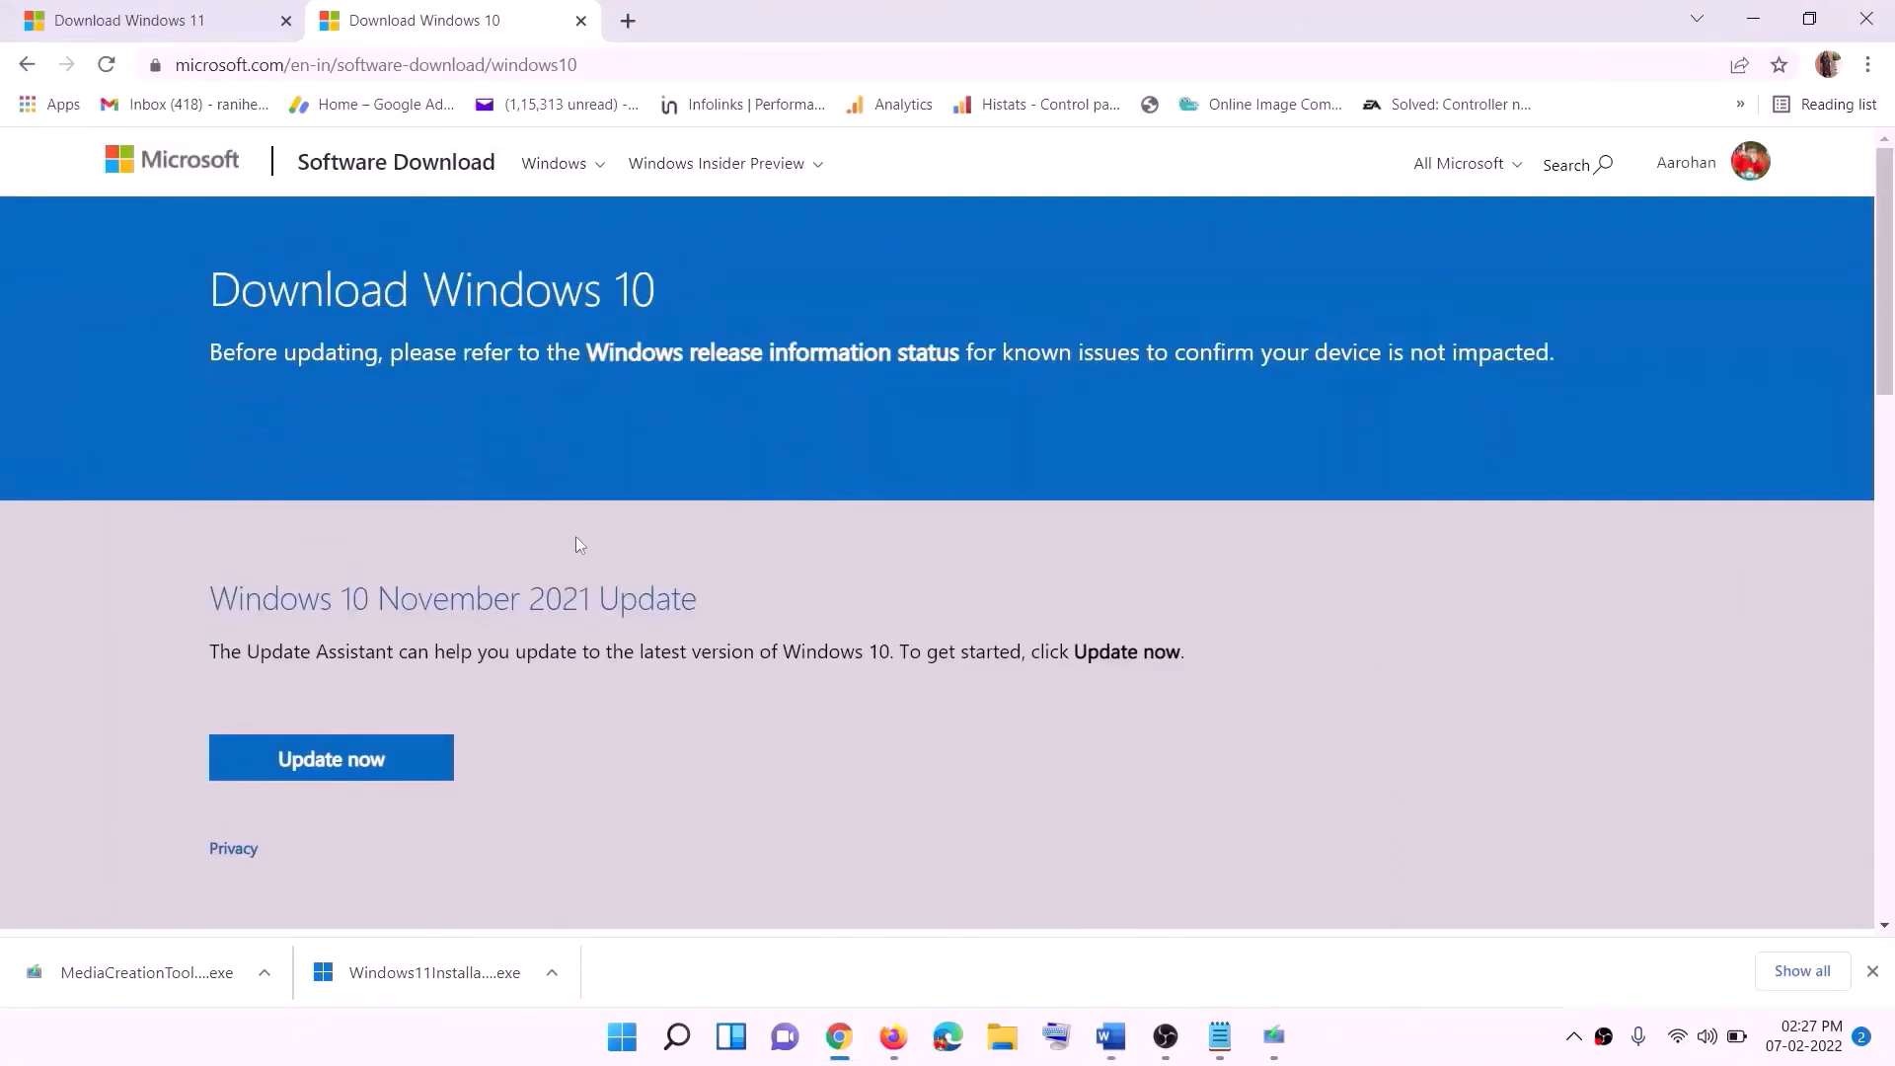
scroll(580, 544, "down", 5)
left_click_drag(226, 593, 422, 593)
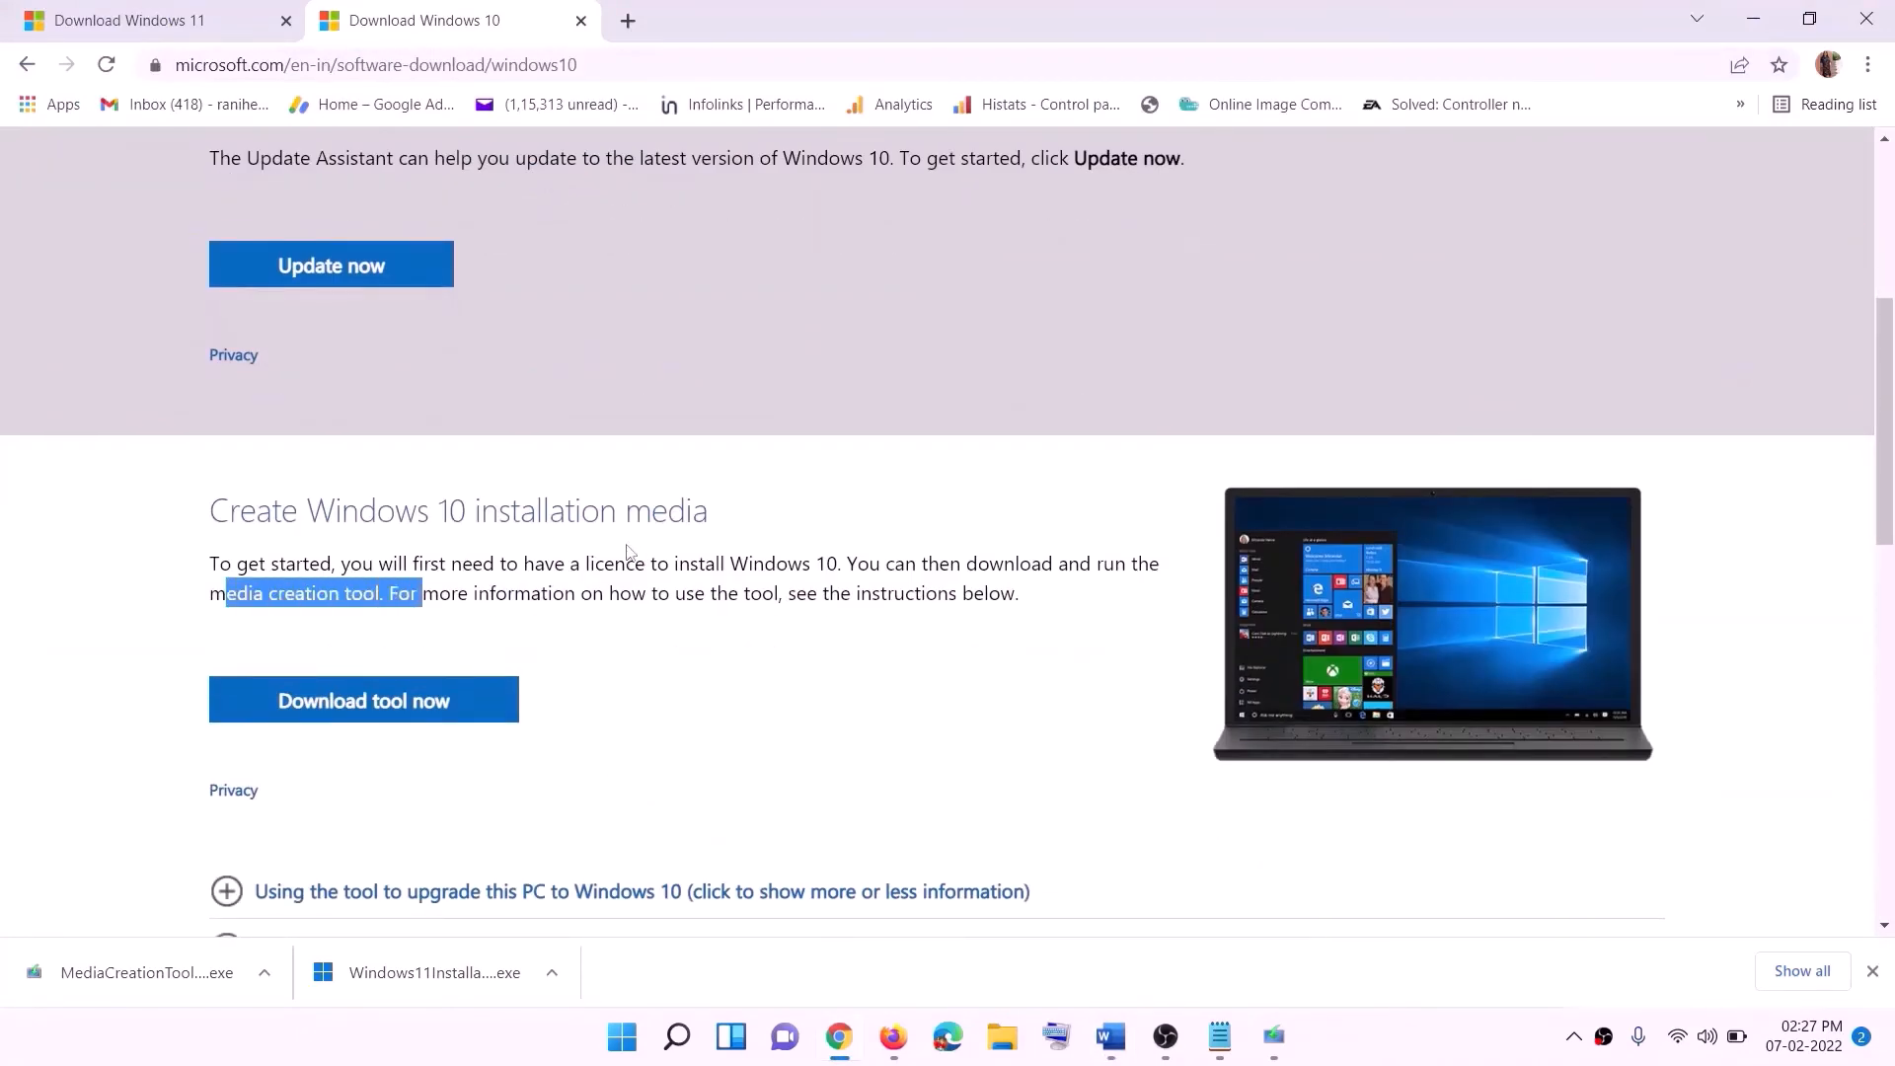
scroll(632, 548, "down", 3)
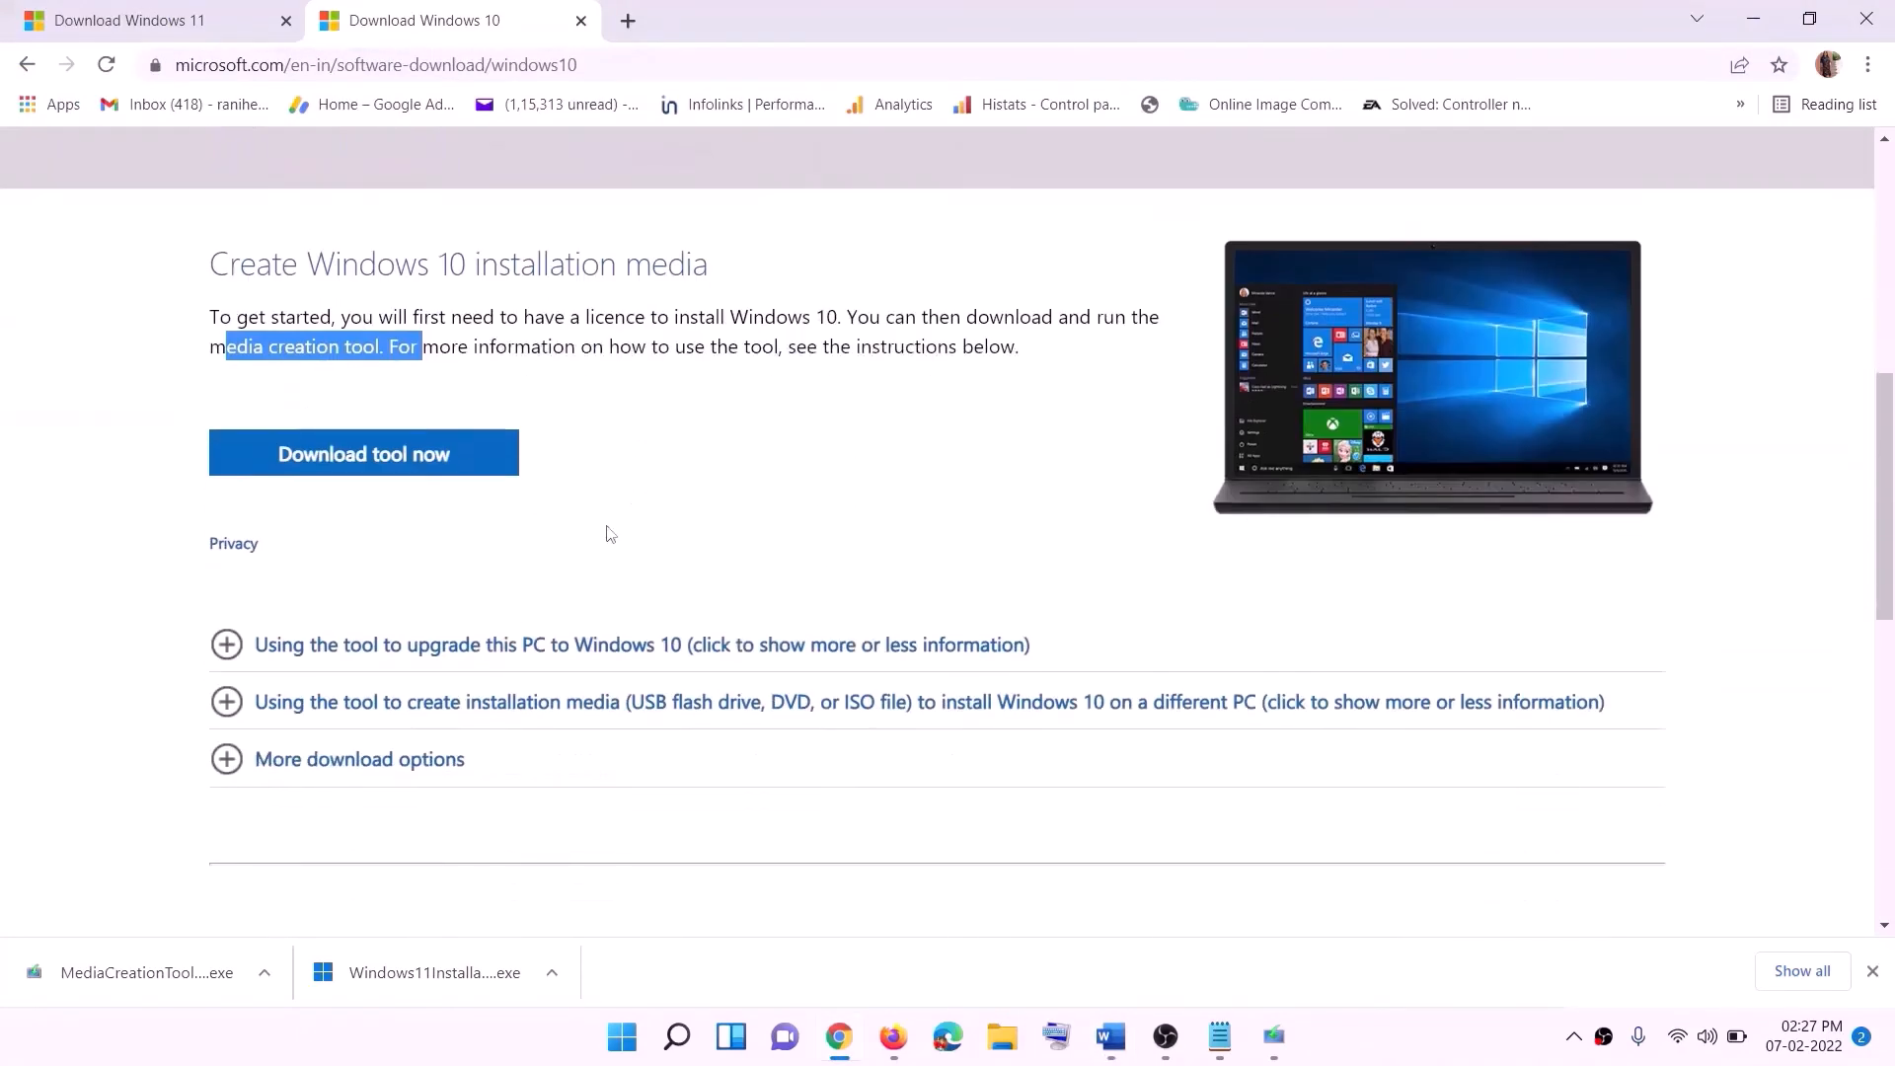
left_click(394, 474)
- Run the media creation tool, accept the licence terms, and choose Upgrade this PC now
left_click(1275, 1037)
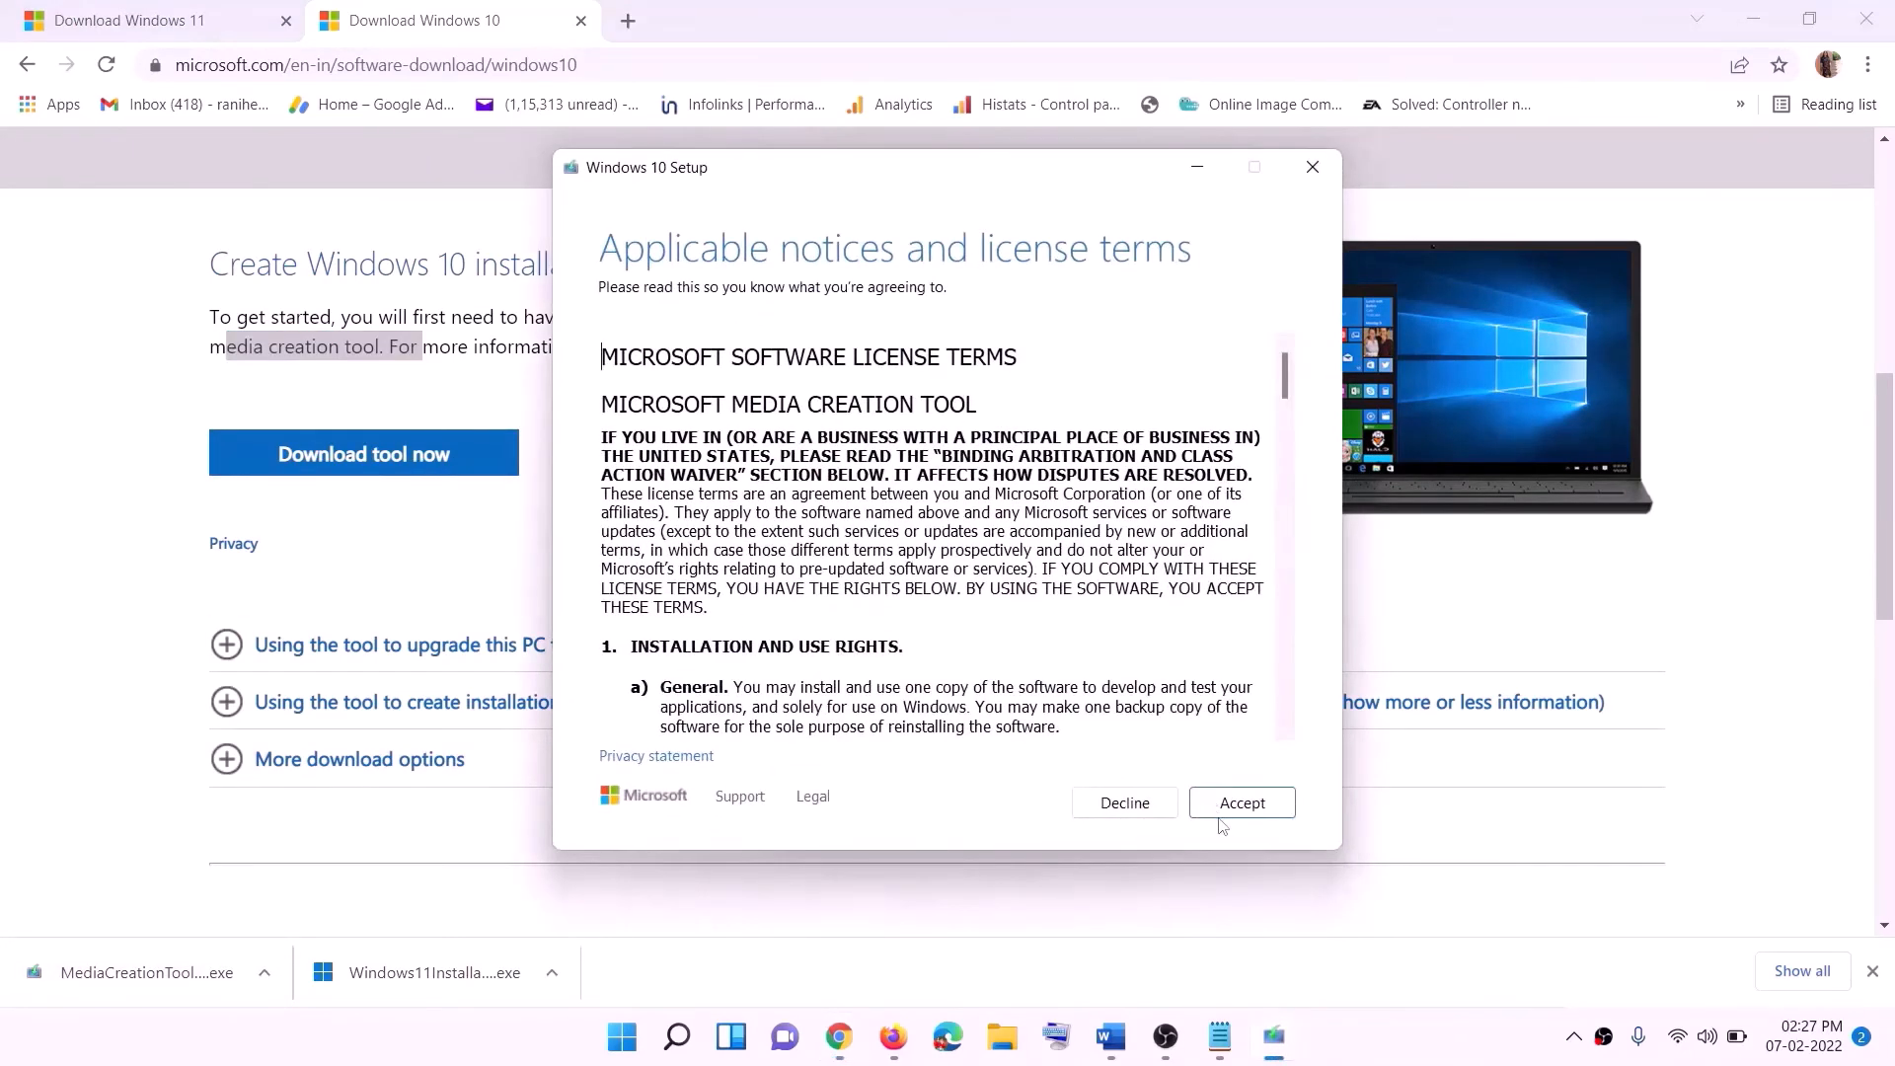
left_click(1238, 810)
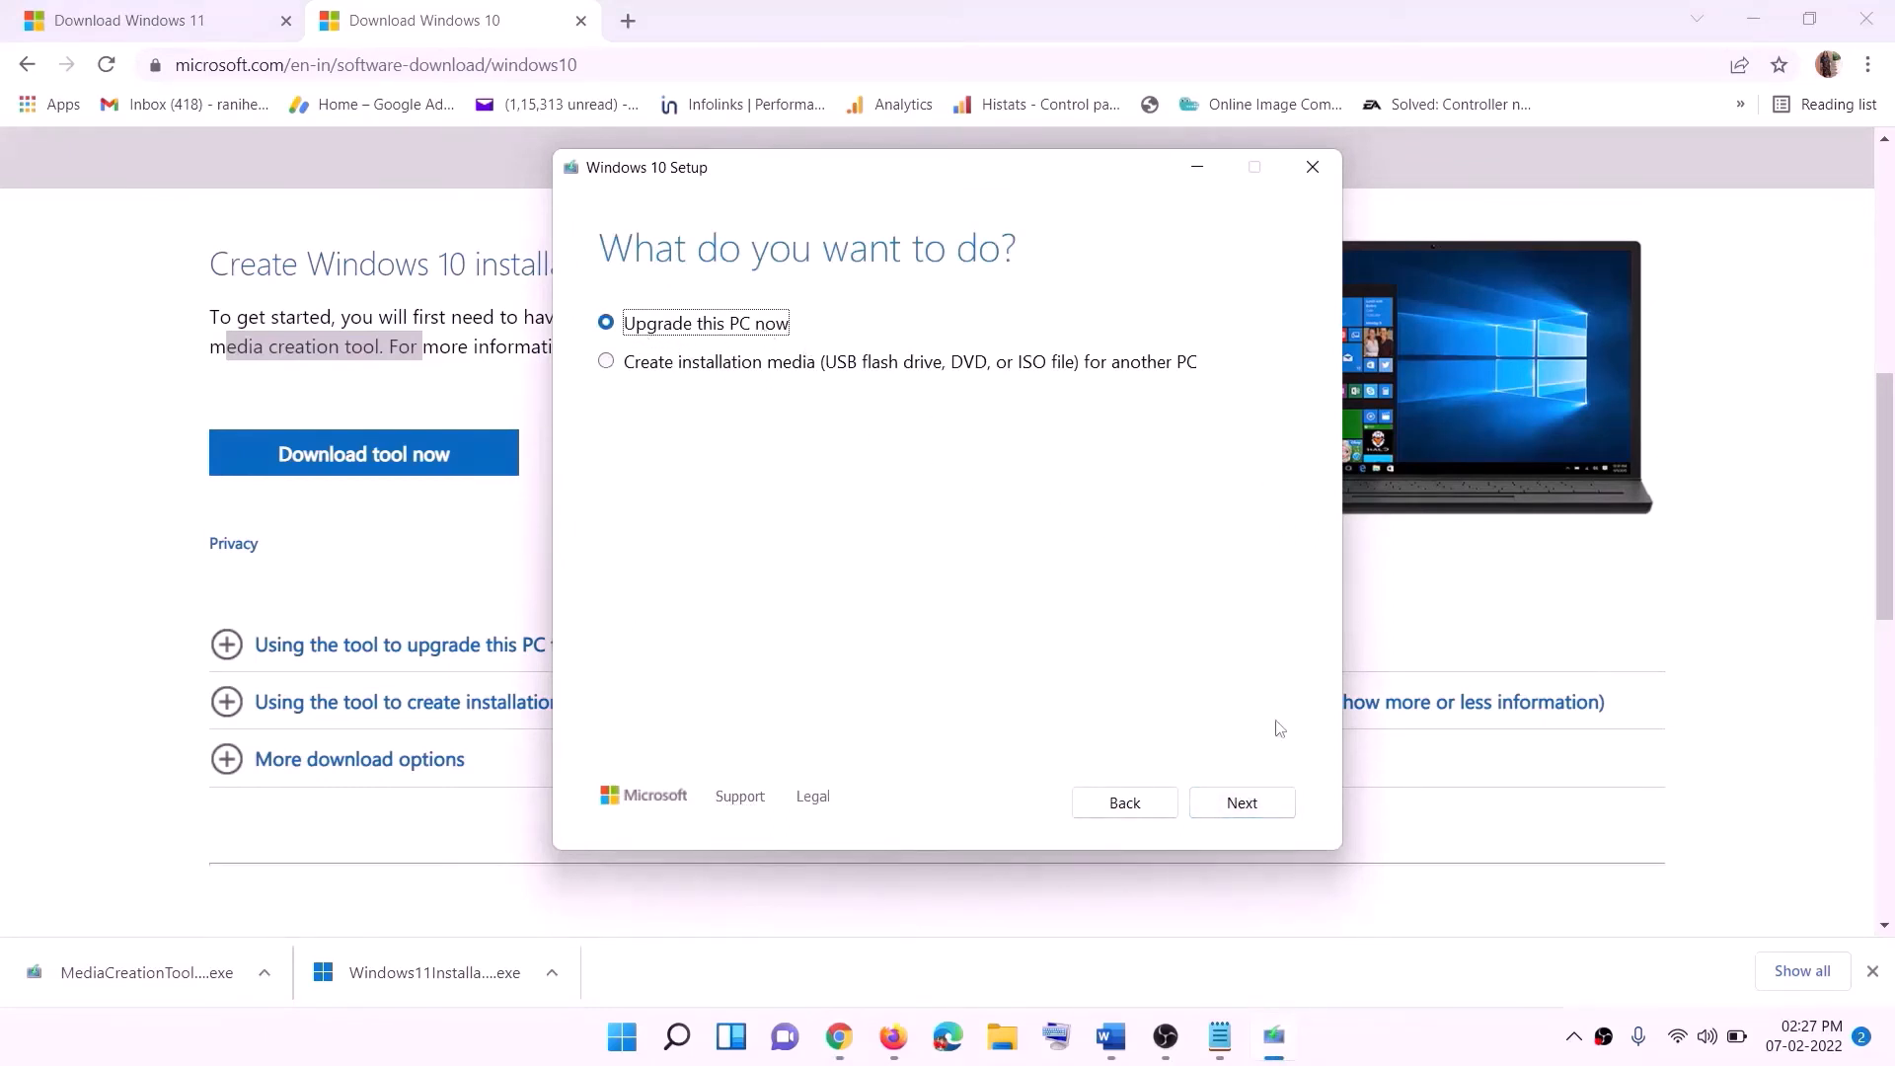
left_click(1240, 804)
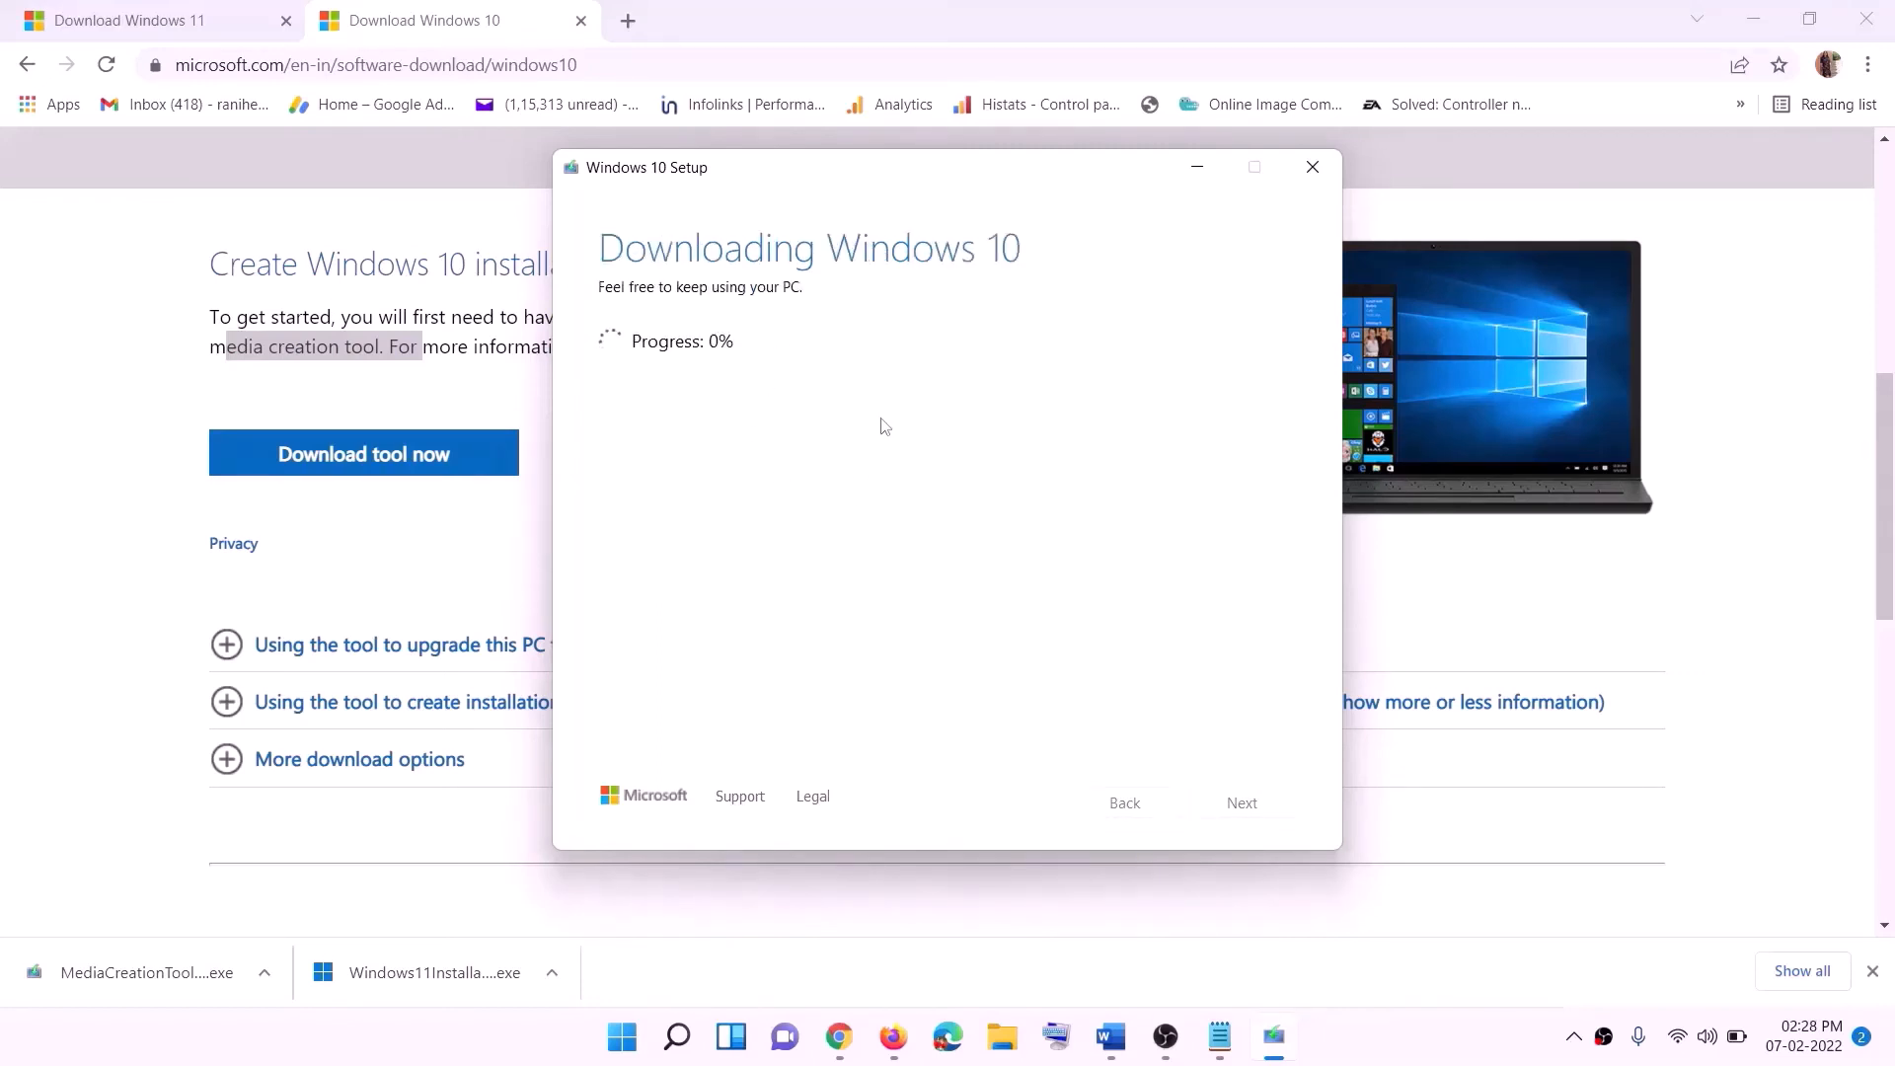
left_click(1400, 1056)
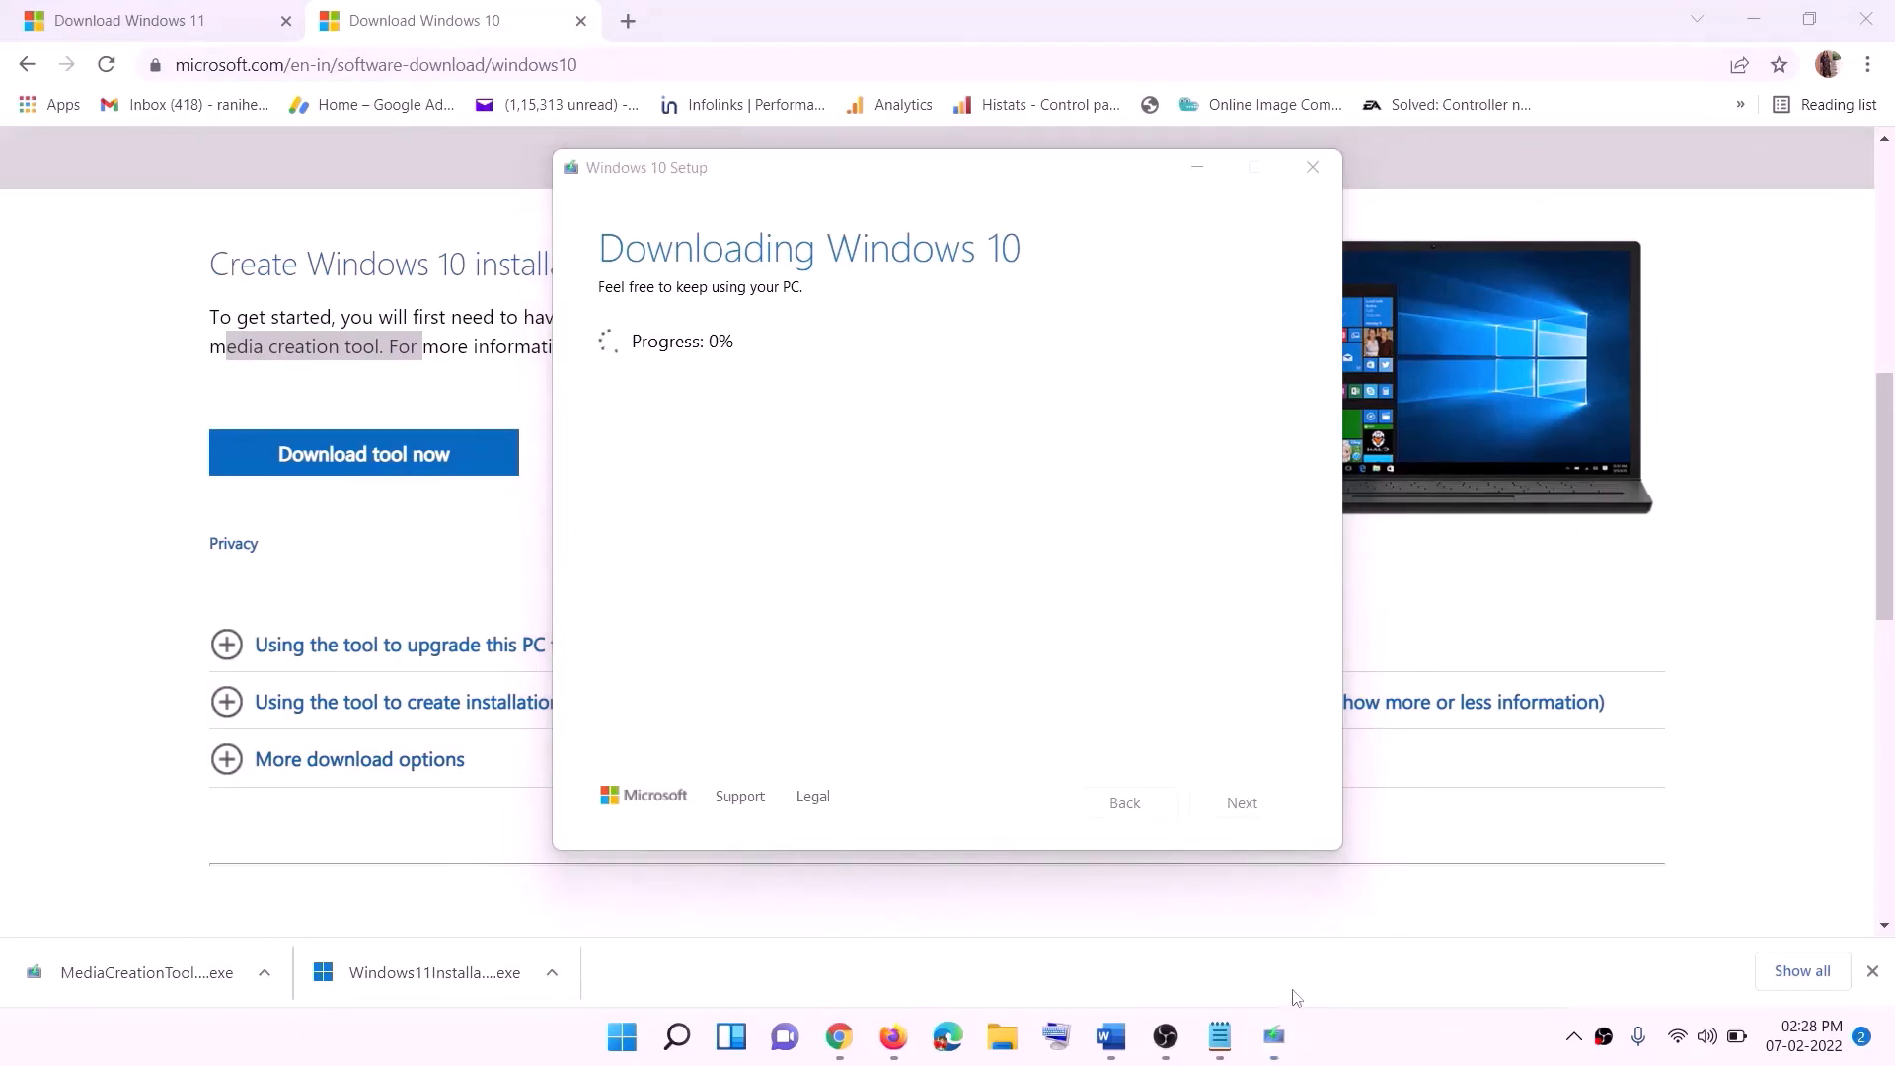
left_click(1111, 1035)
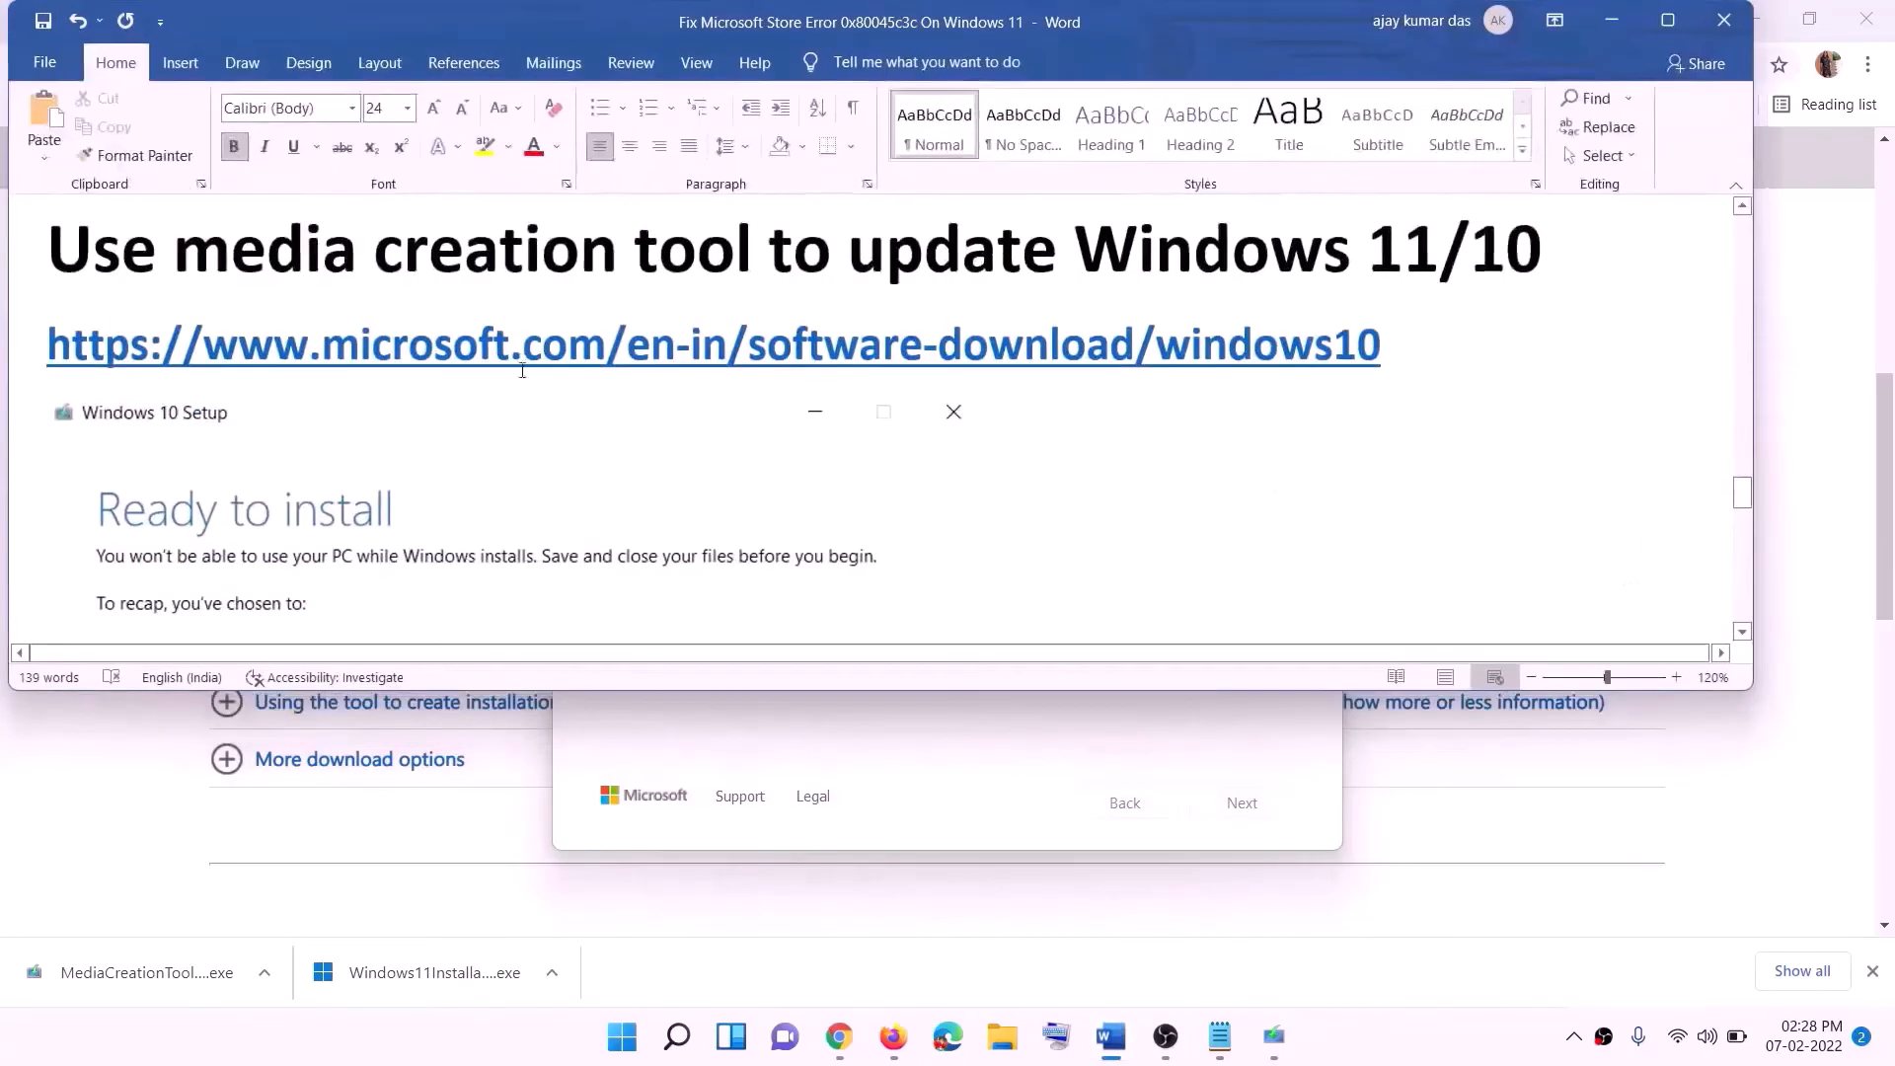
- Maximize the document and review the Windows 10 Setup Ready to install screenshot and its chosen options
scroll(203, 480, "down", 1)
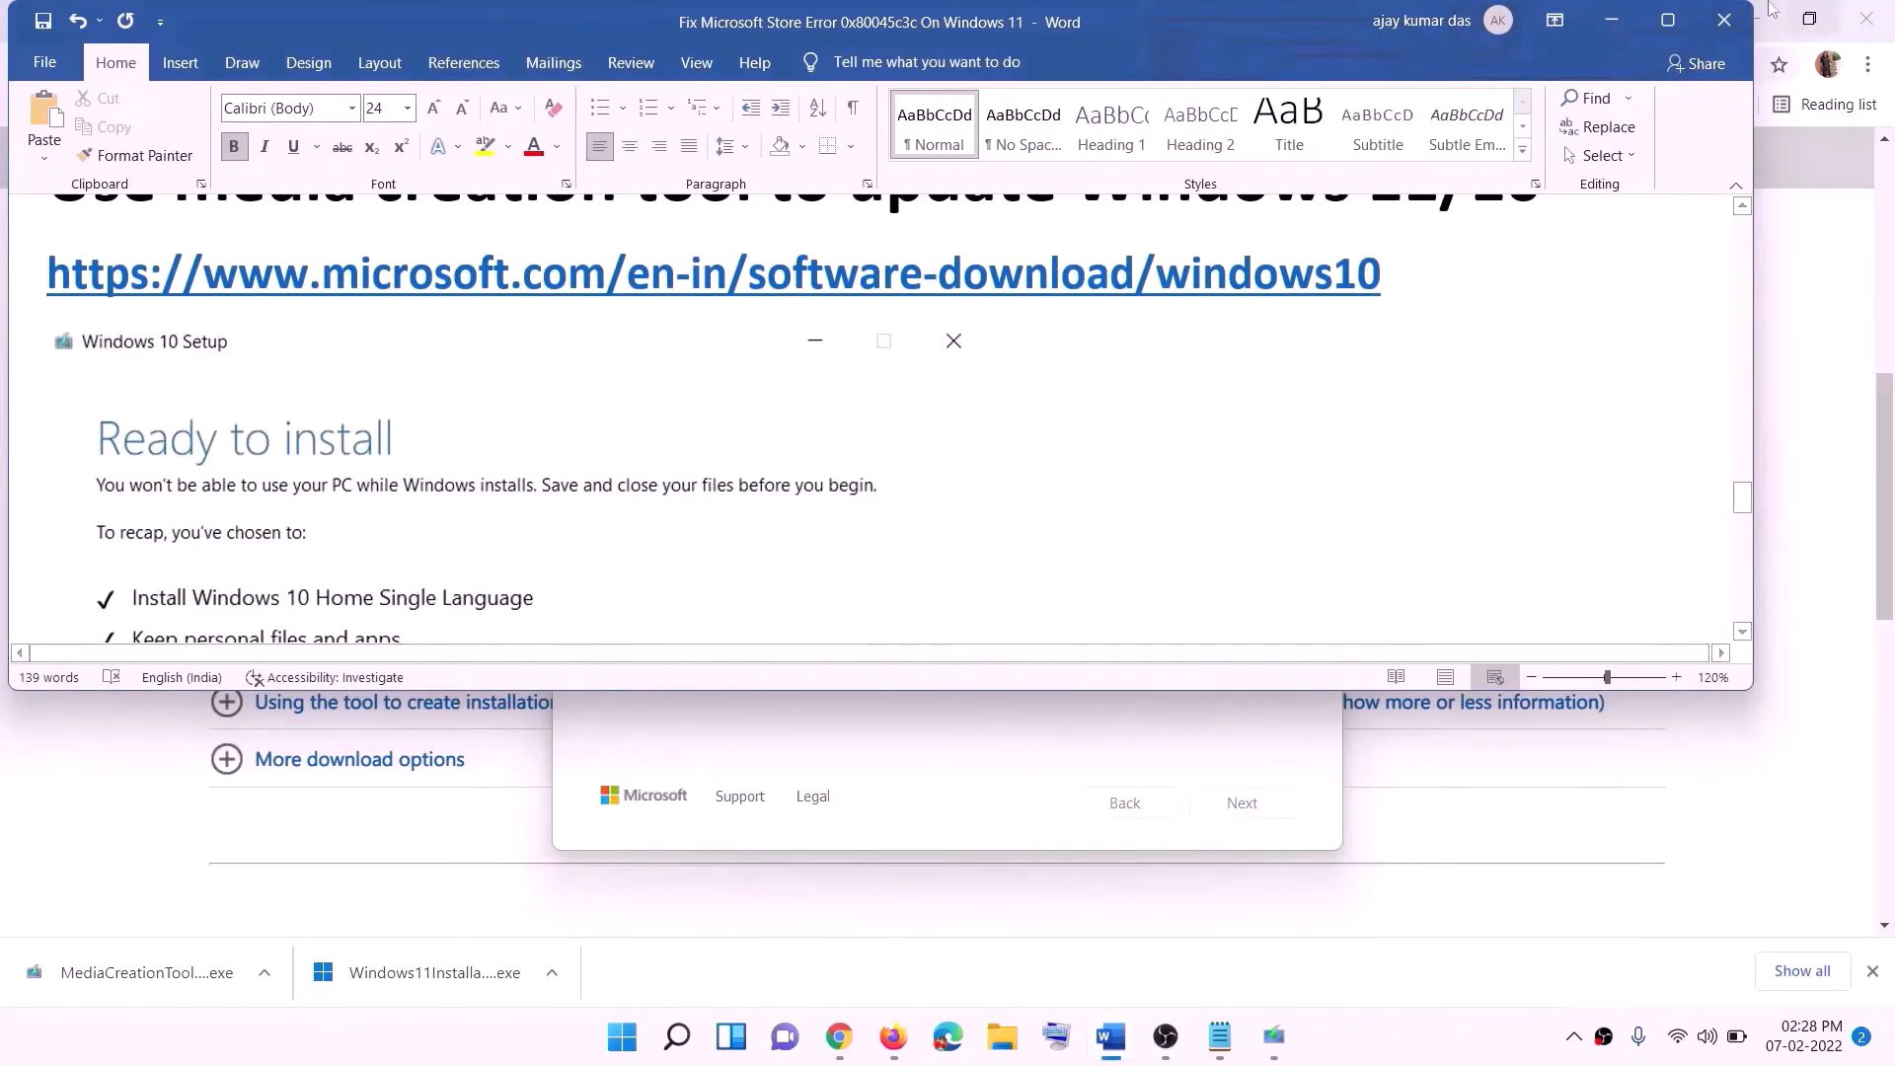
left_click(1678, 29)
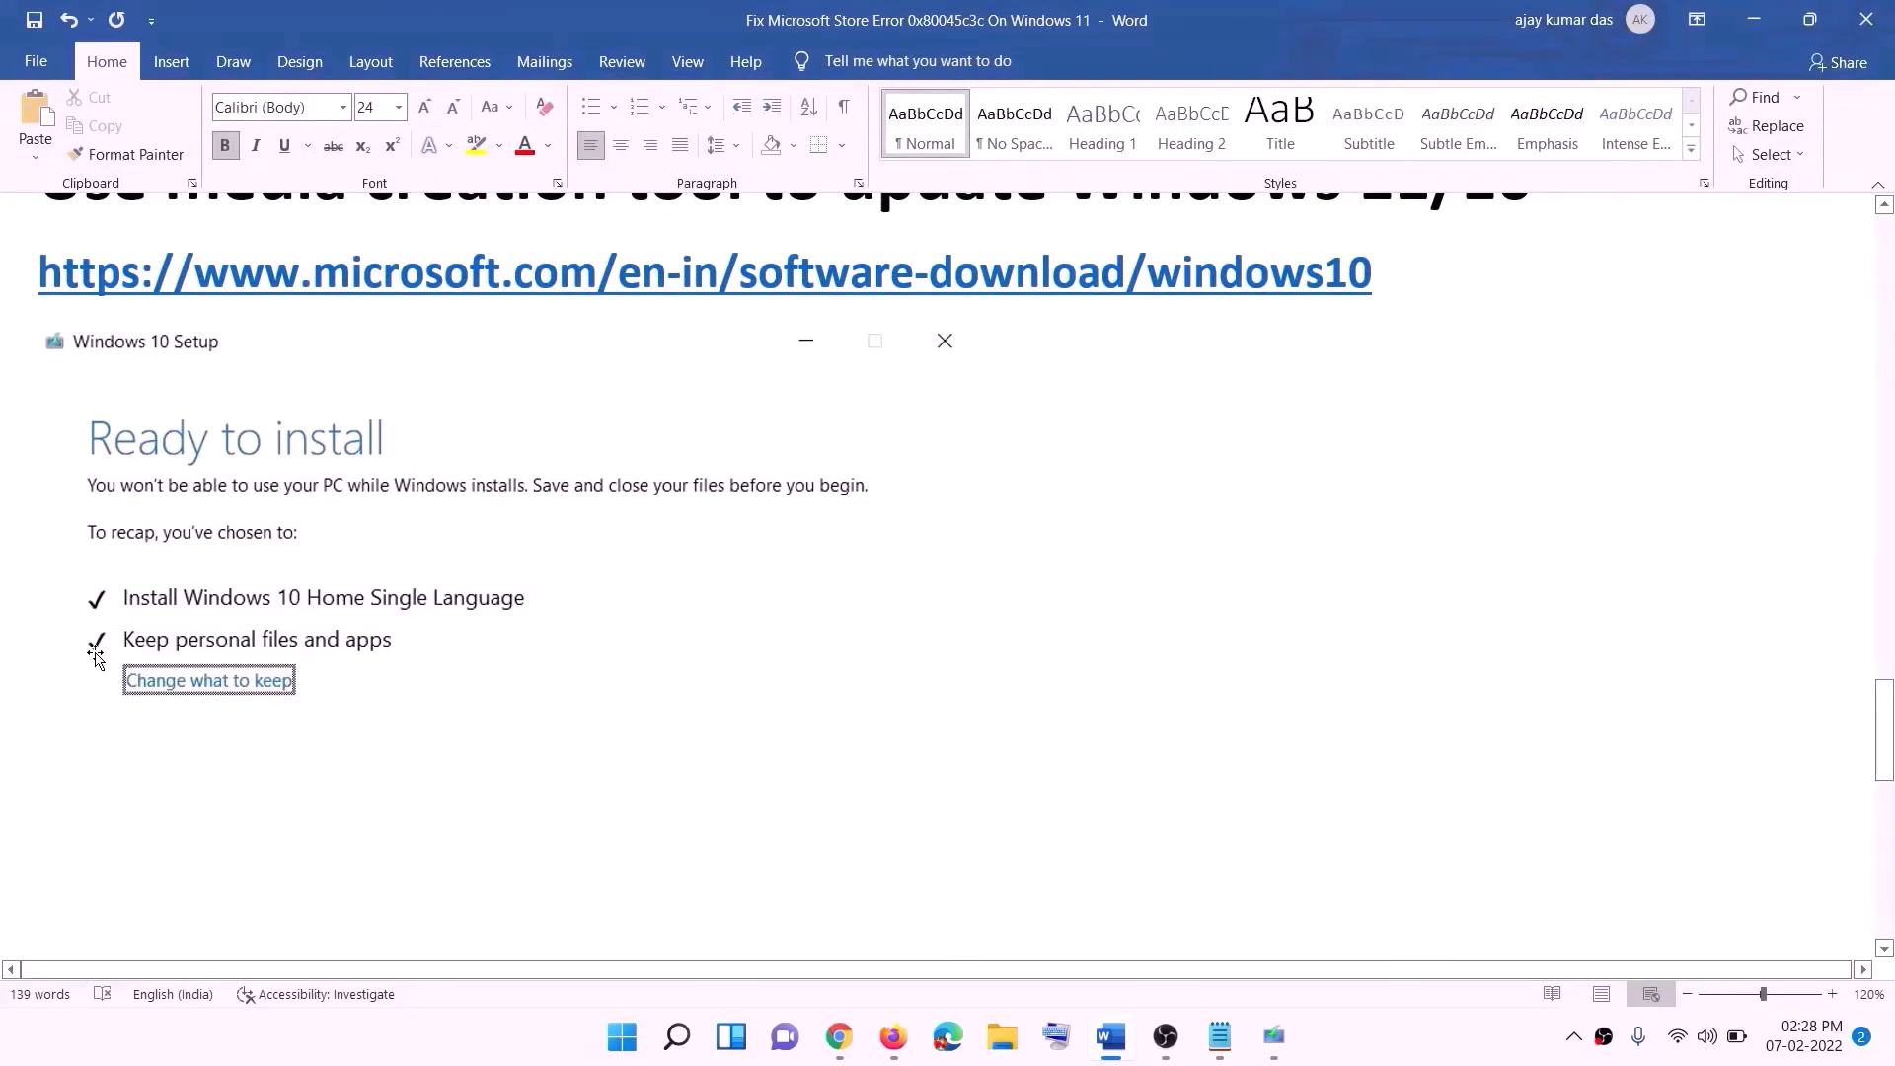
scroll(974, 686, "down", 3)
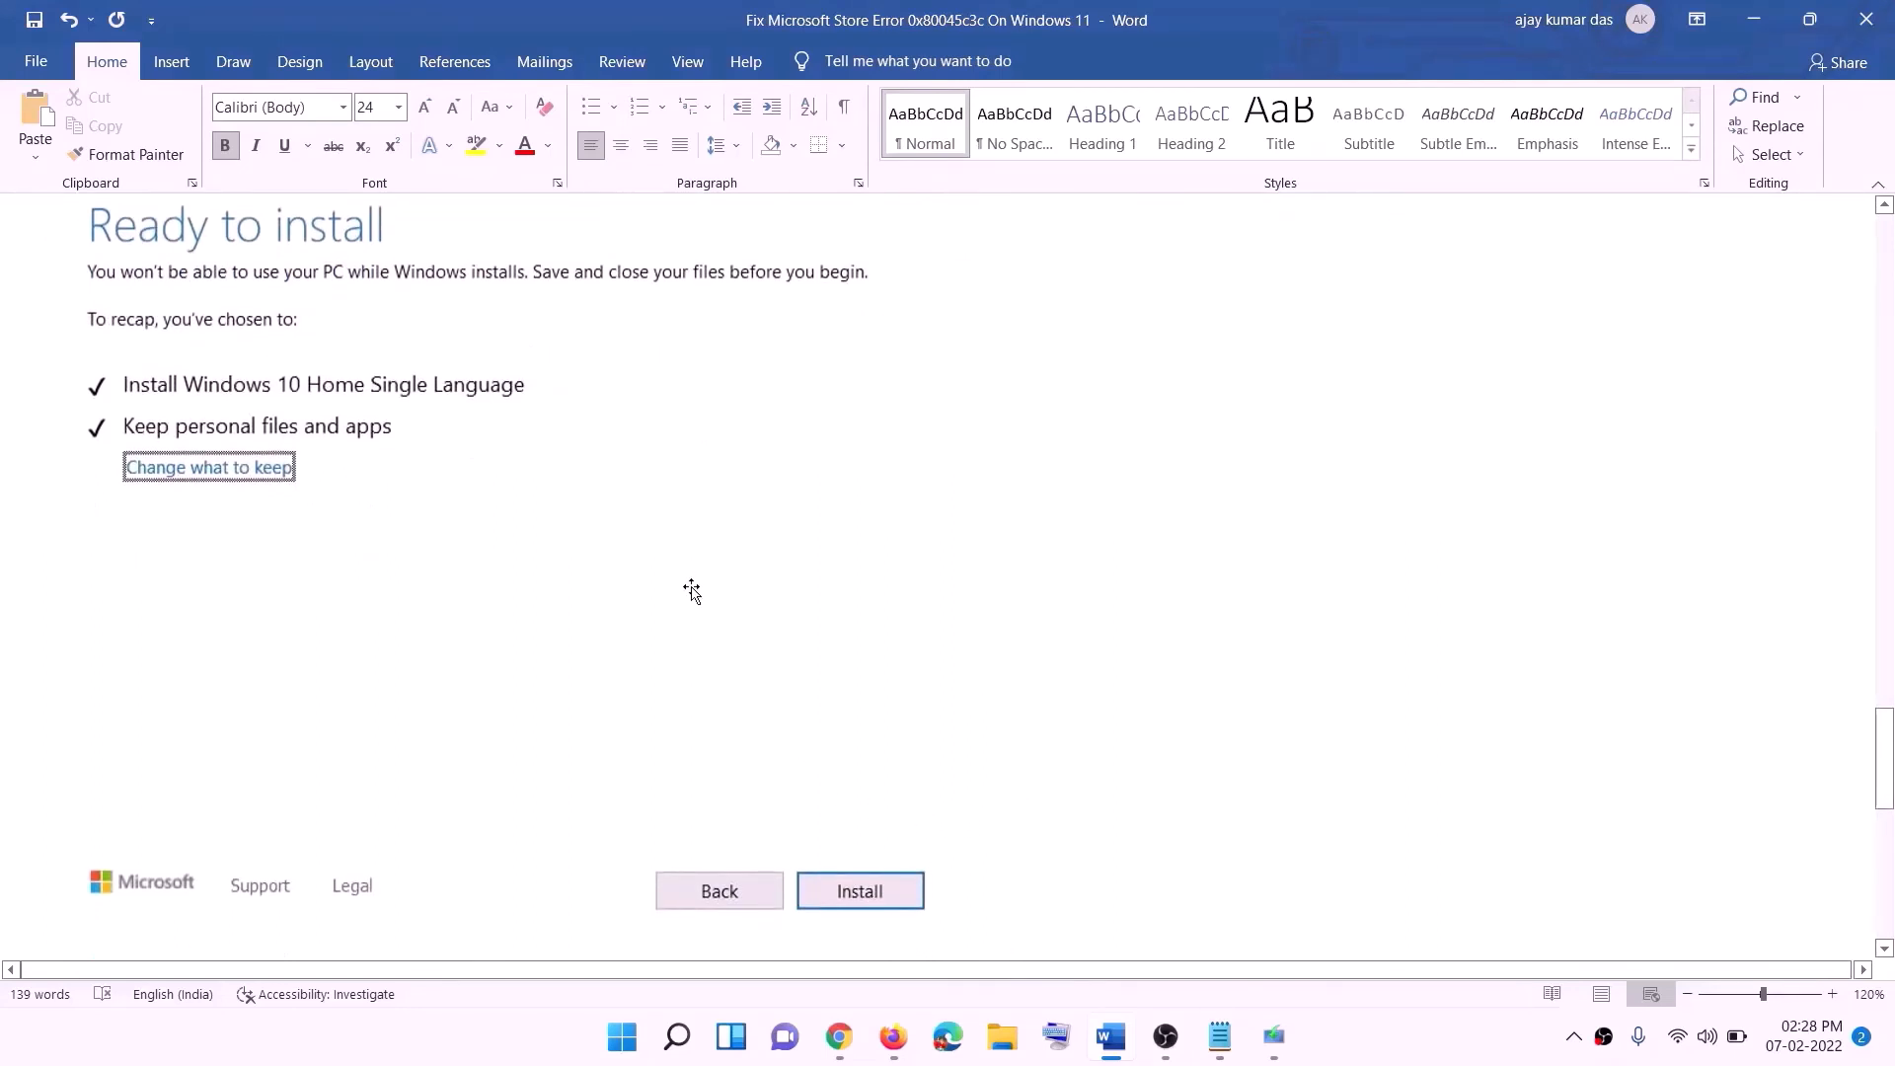
scroll(775, 610, "up", 1)
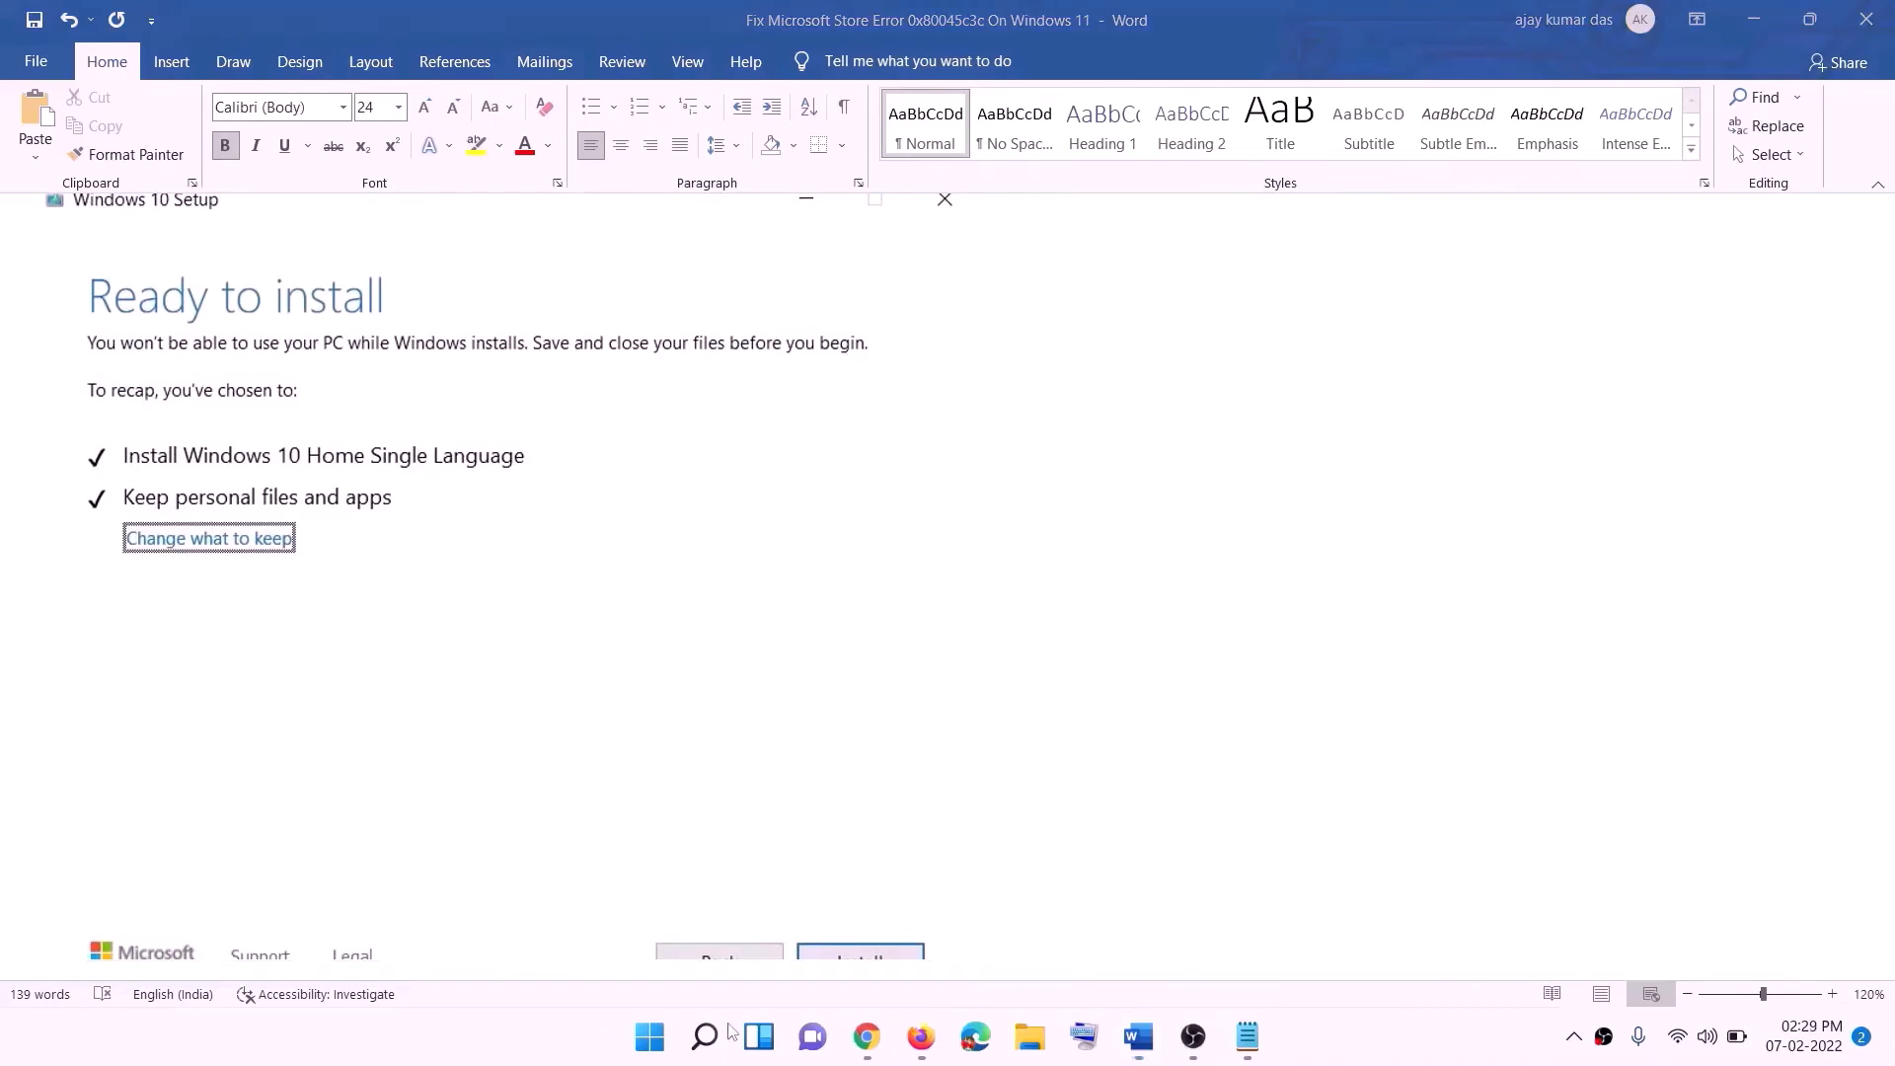
- Download the media creation tool from the Create Windows 11 Installation Media section of the Download Windows 11 page
left_click(873, 1045)
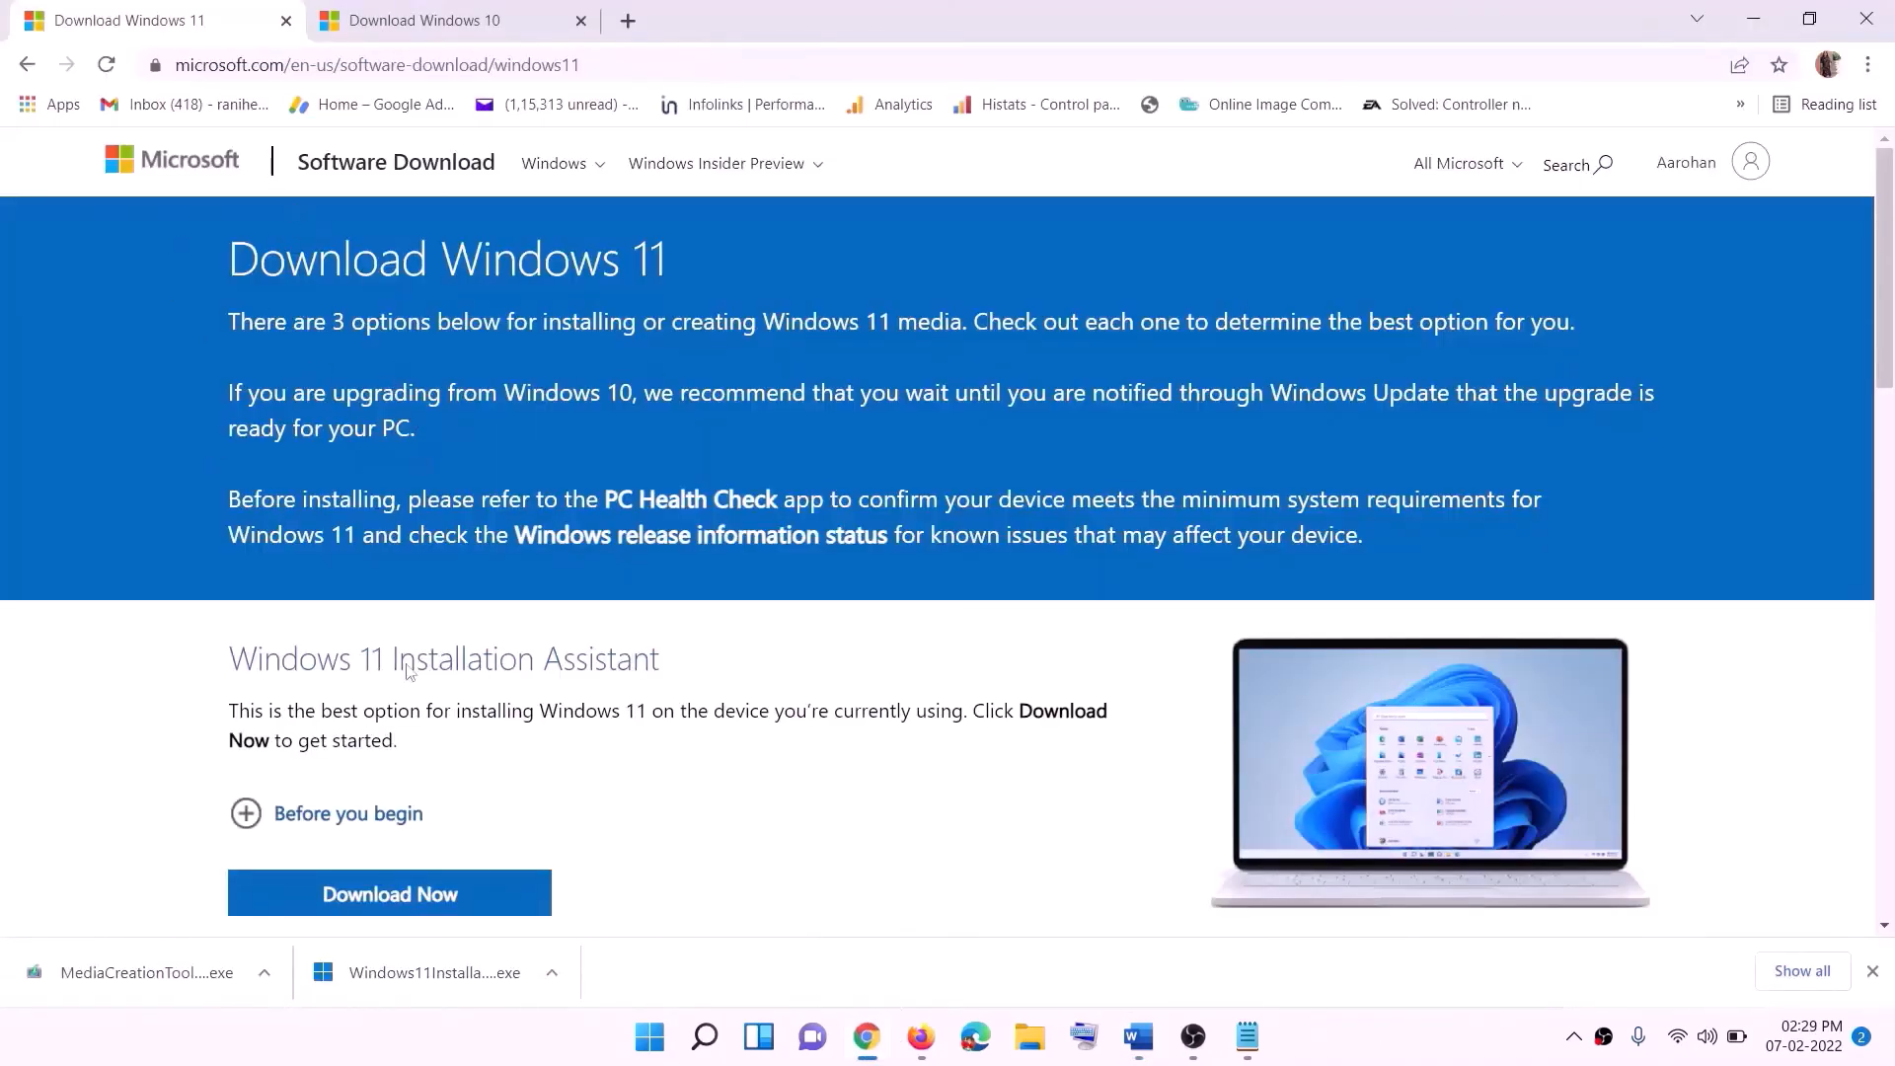
scroll(394, 642, "down", 4)
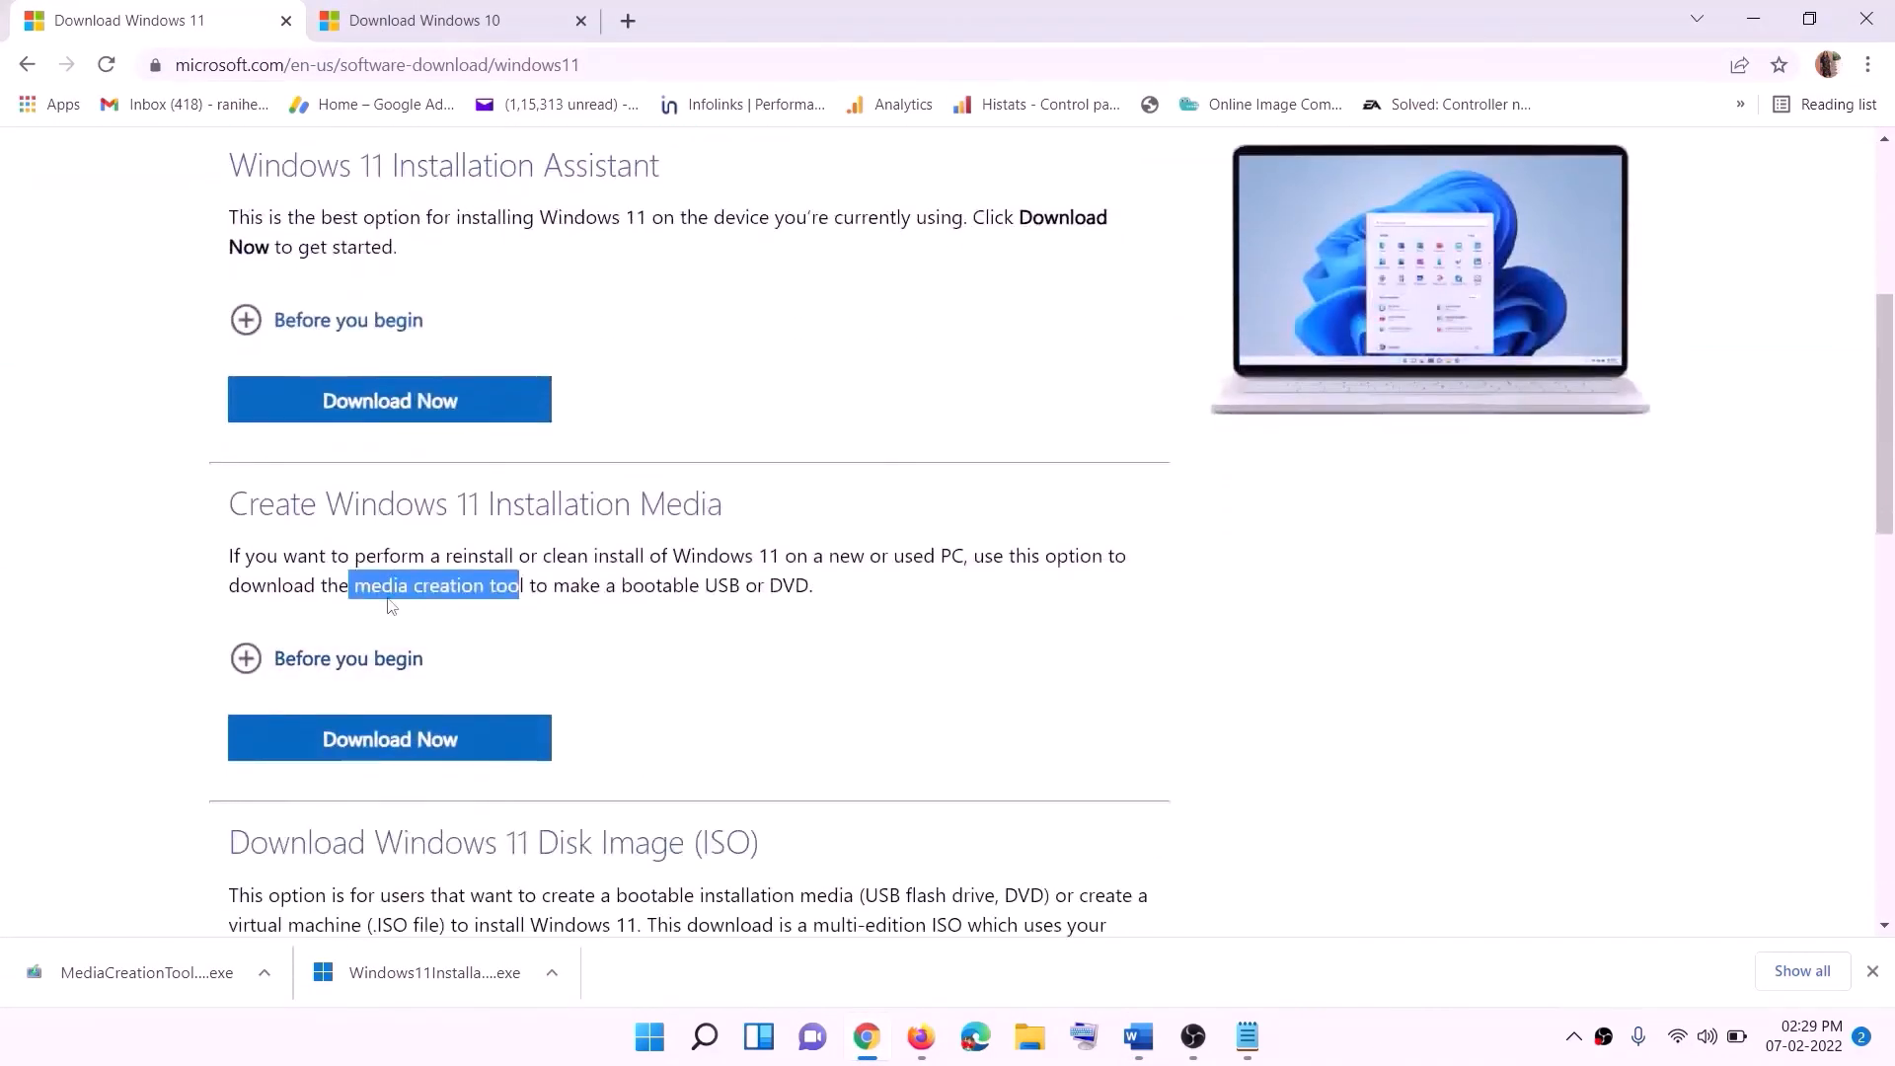
left_click_drag(355, 586, 548, 586)
left_click(375, 752)
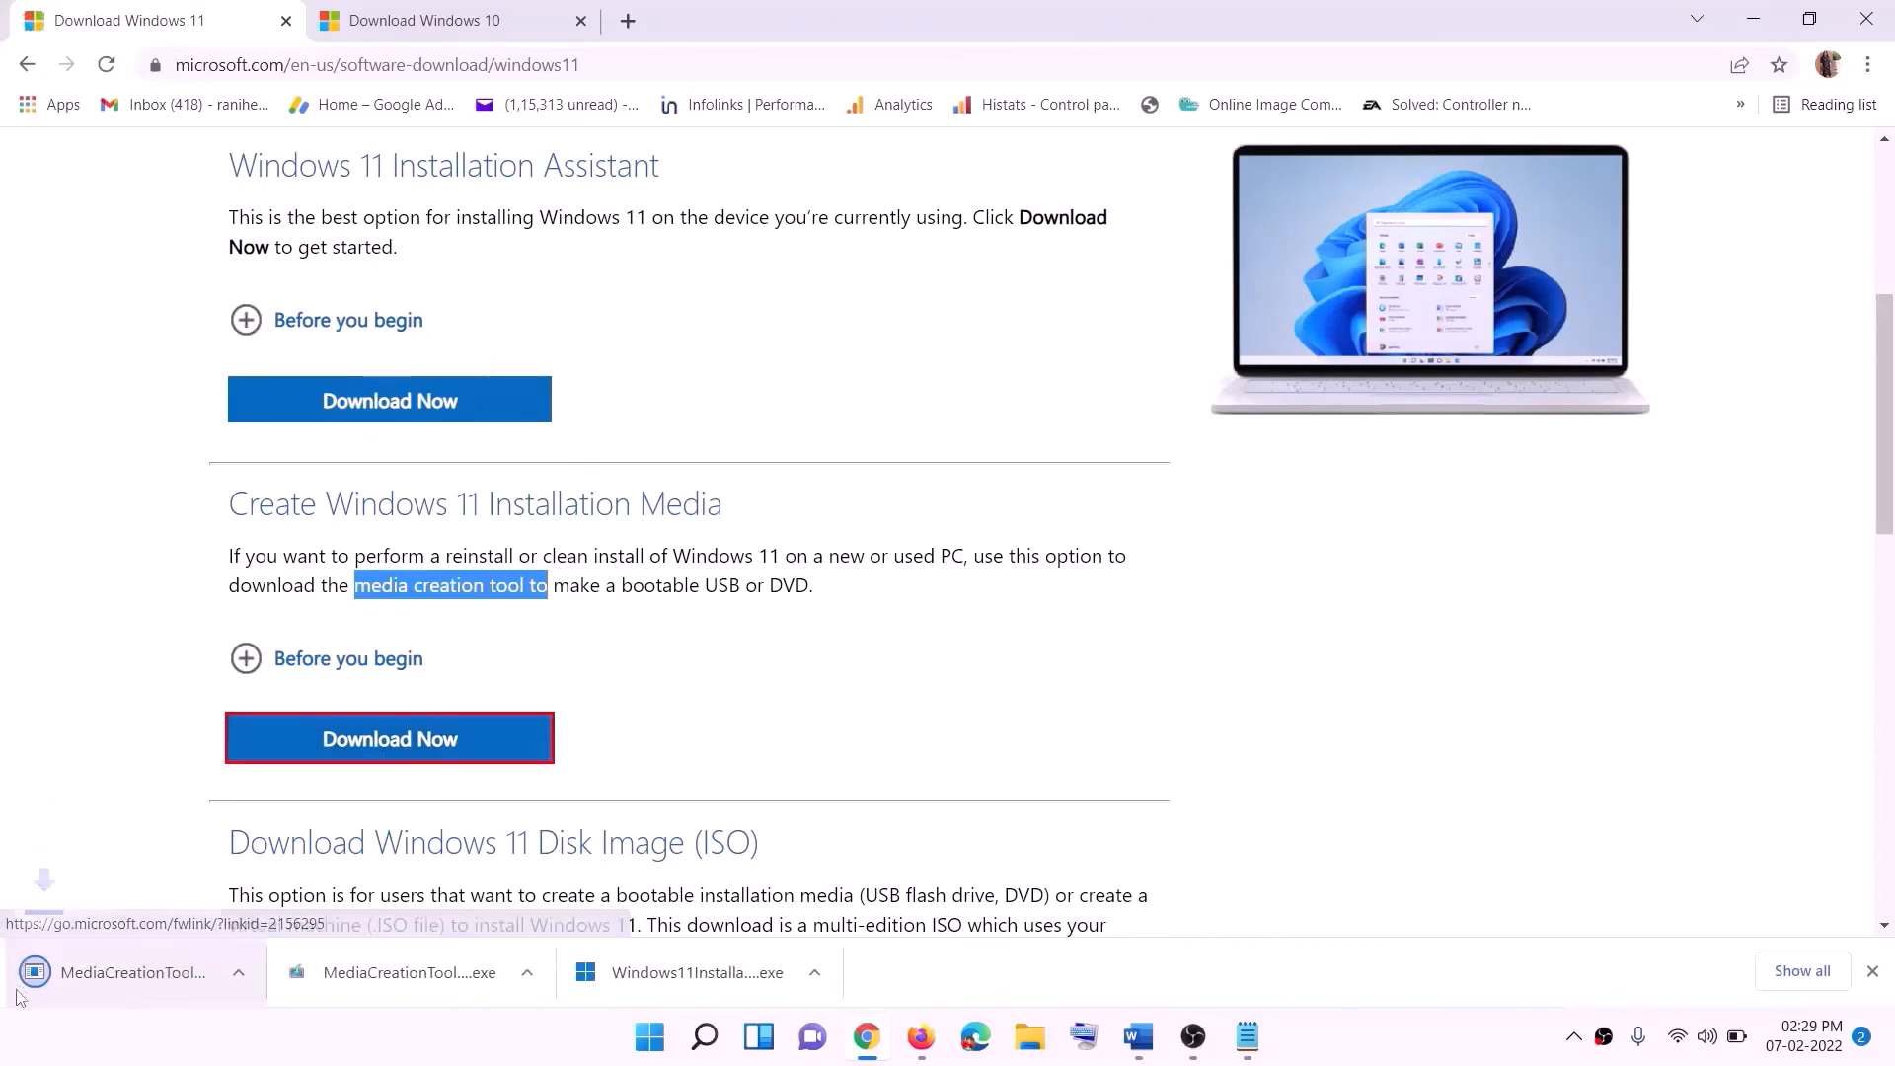
- Run the downloaded media creation tool and accept the licence terms
left_click(168, 977)
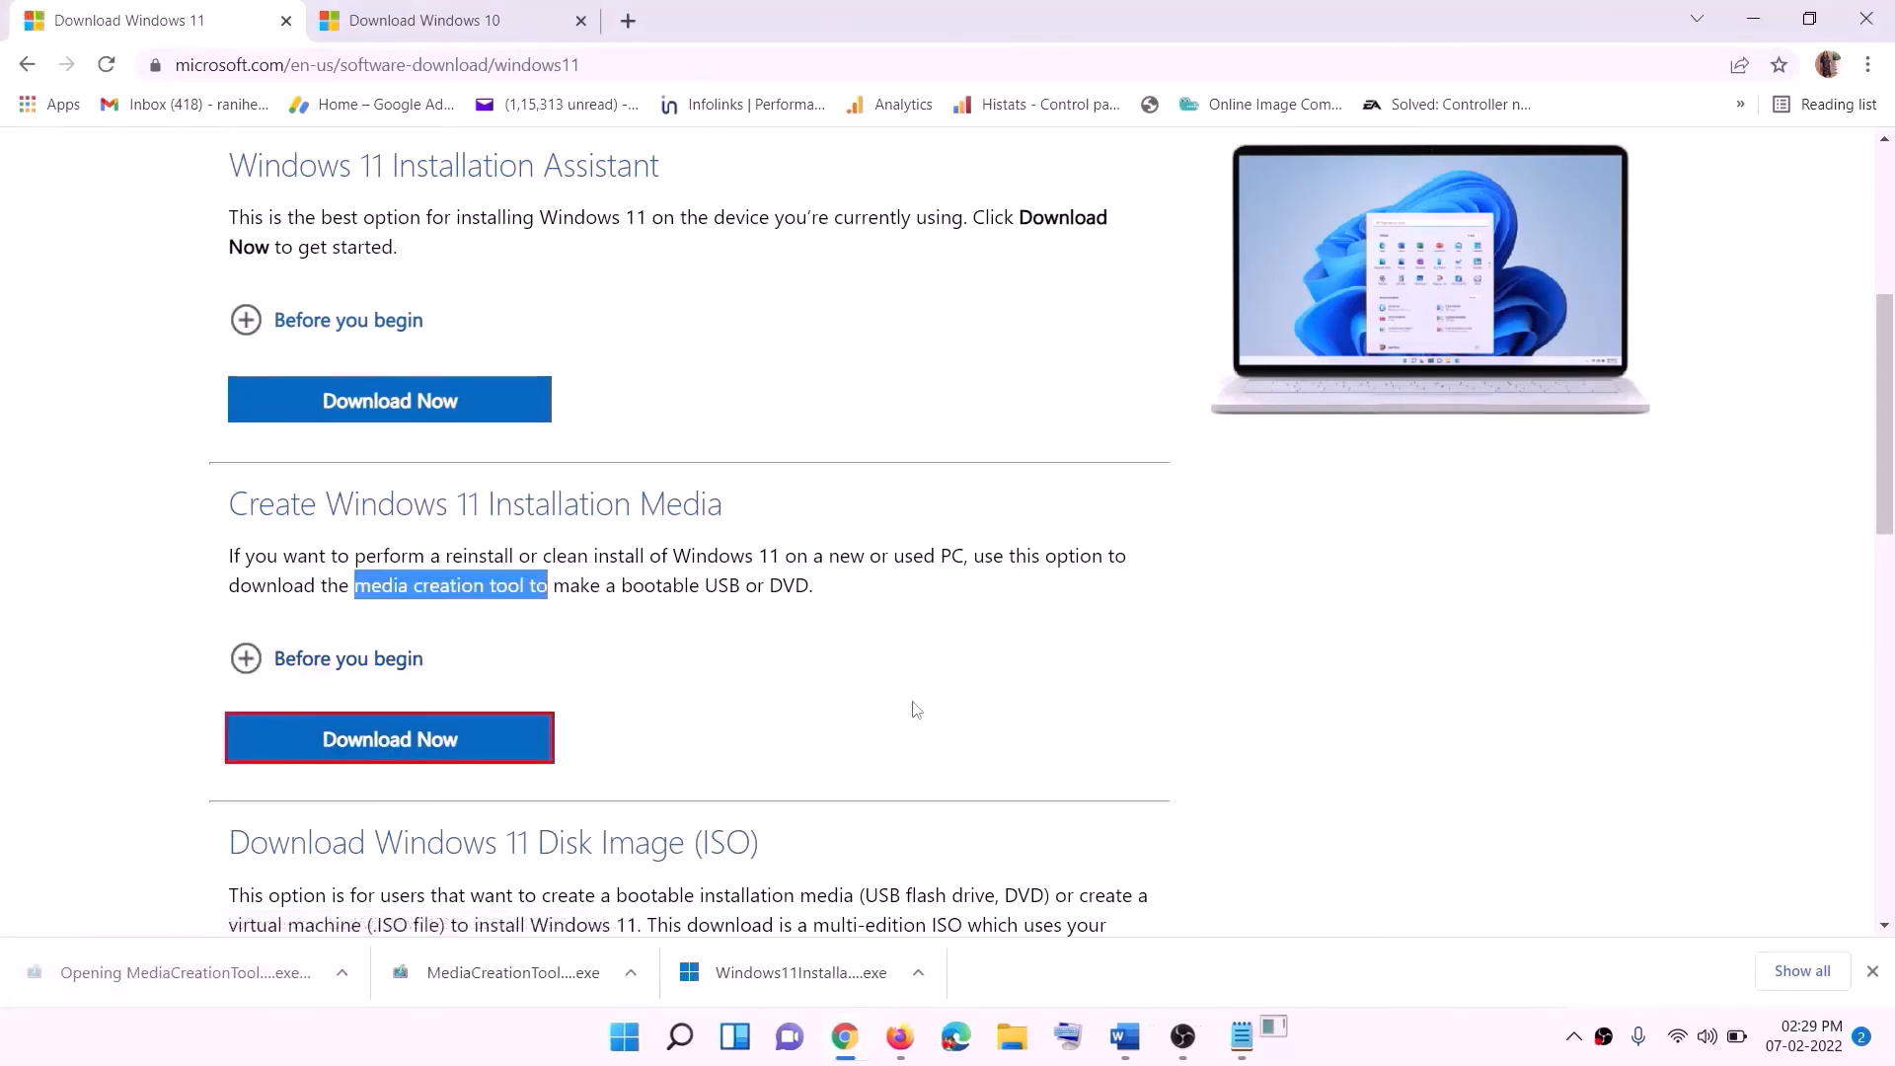
left_click(822, 720)
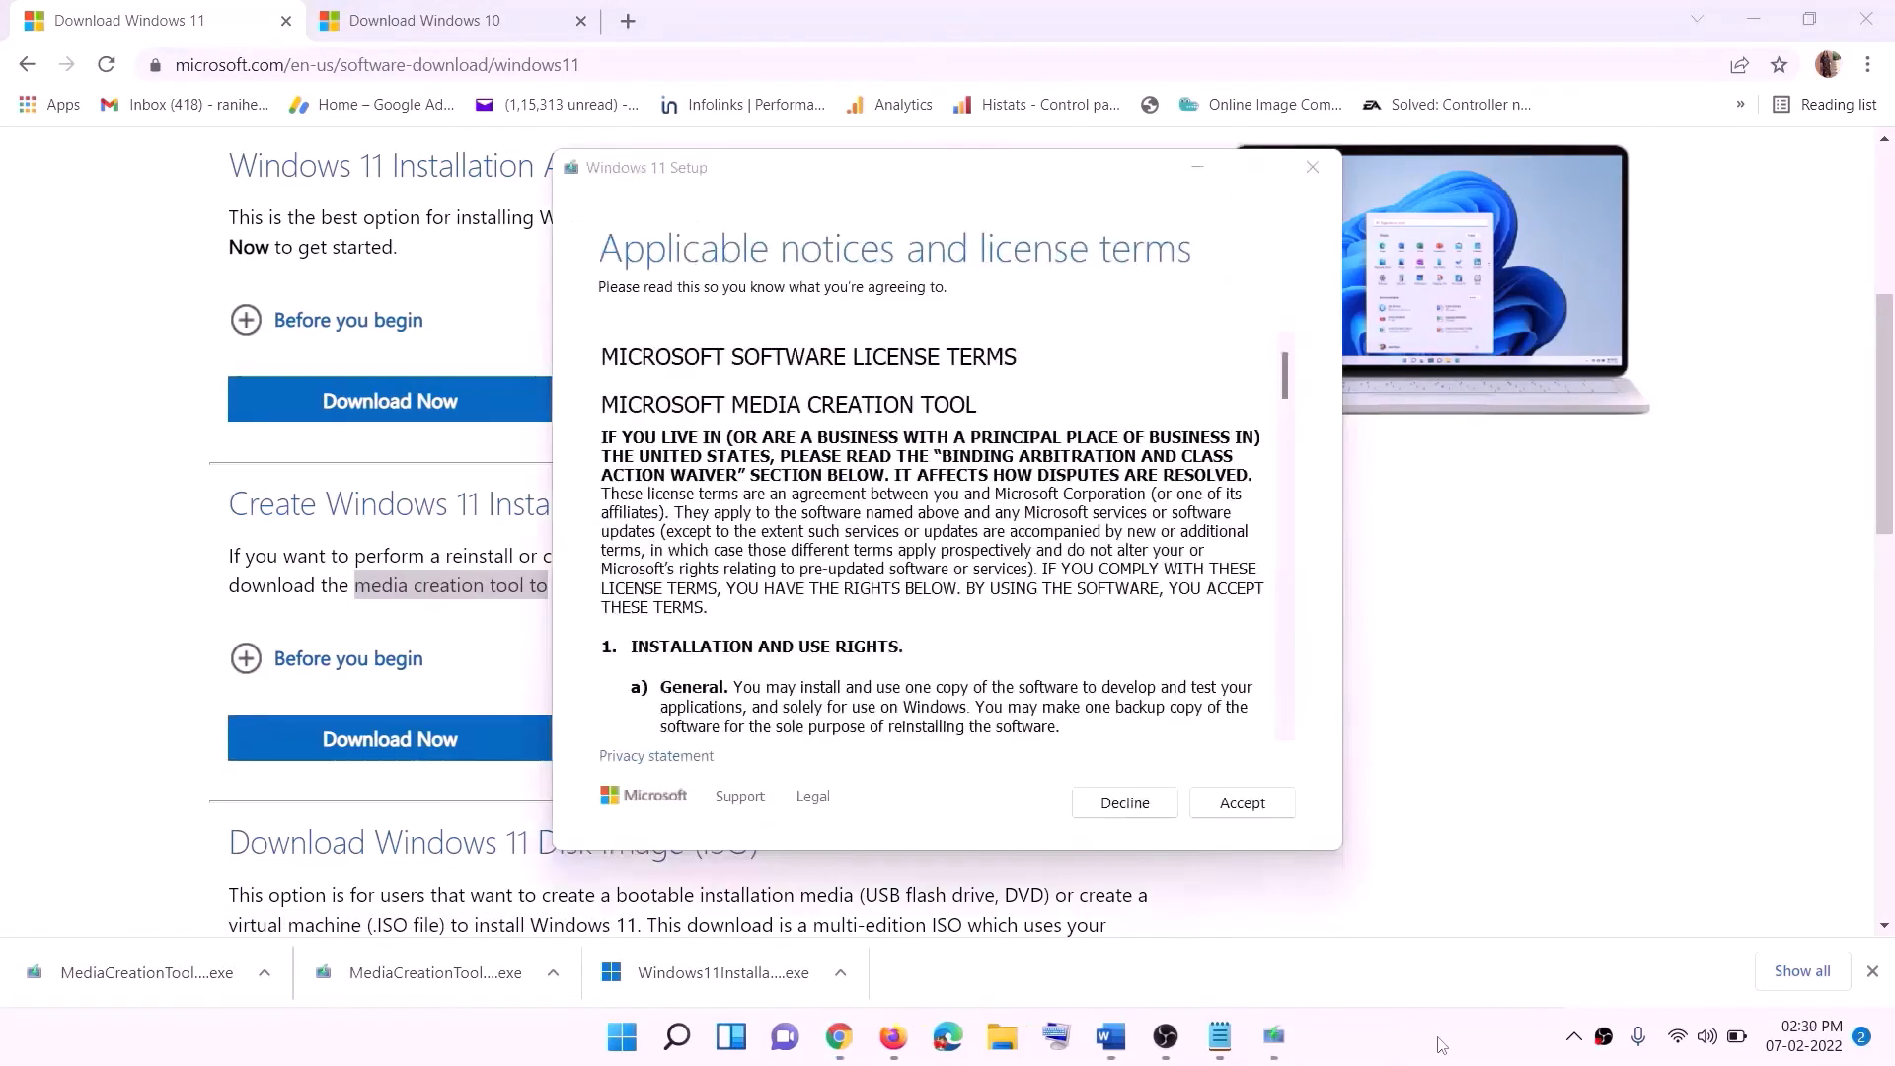
left_click(1240, 803)
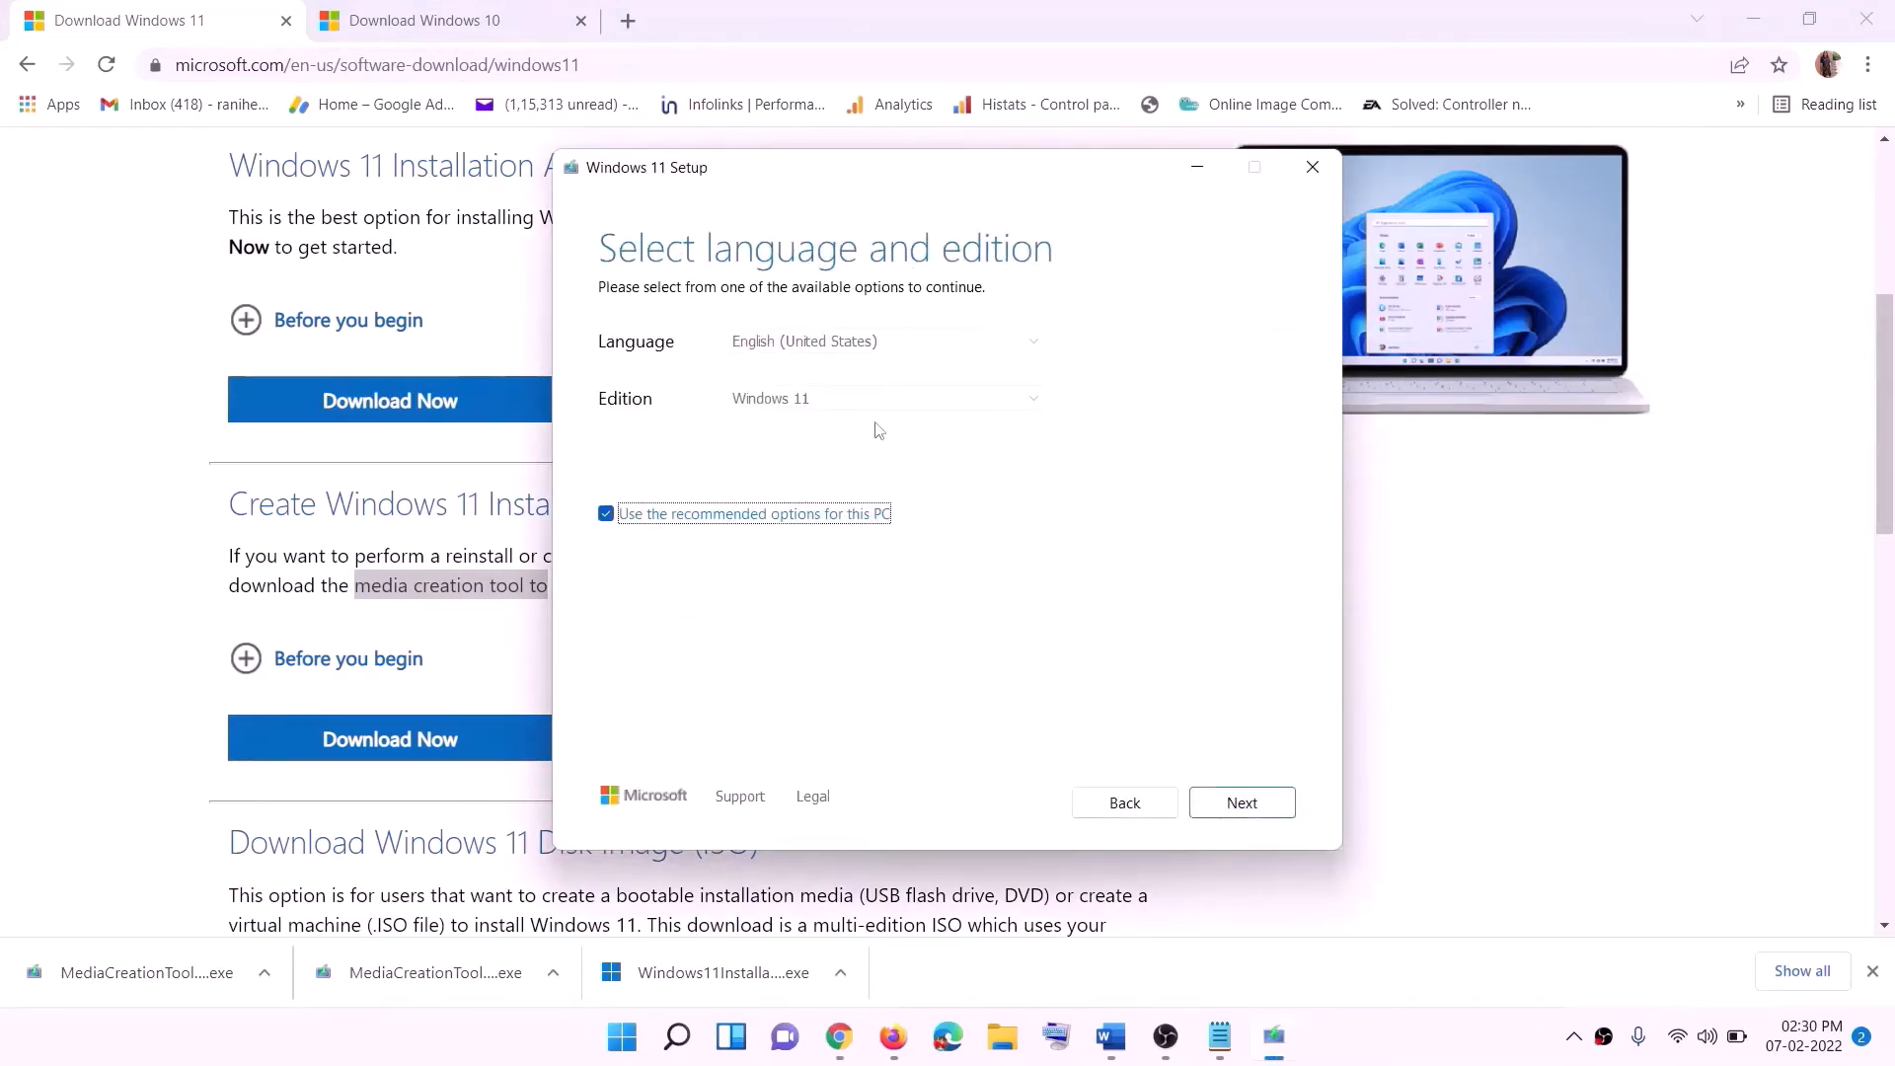
- Keep the recommended language and edition, choose ISO file, and save it as Windows on the Desktop
left_click(1231, 799)
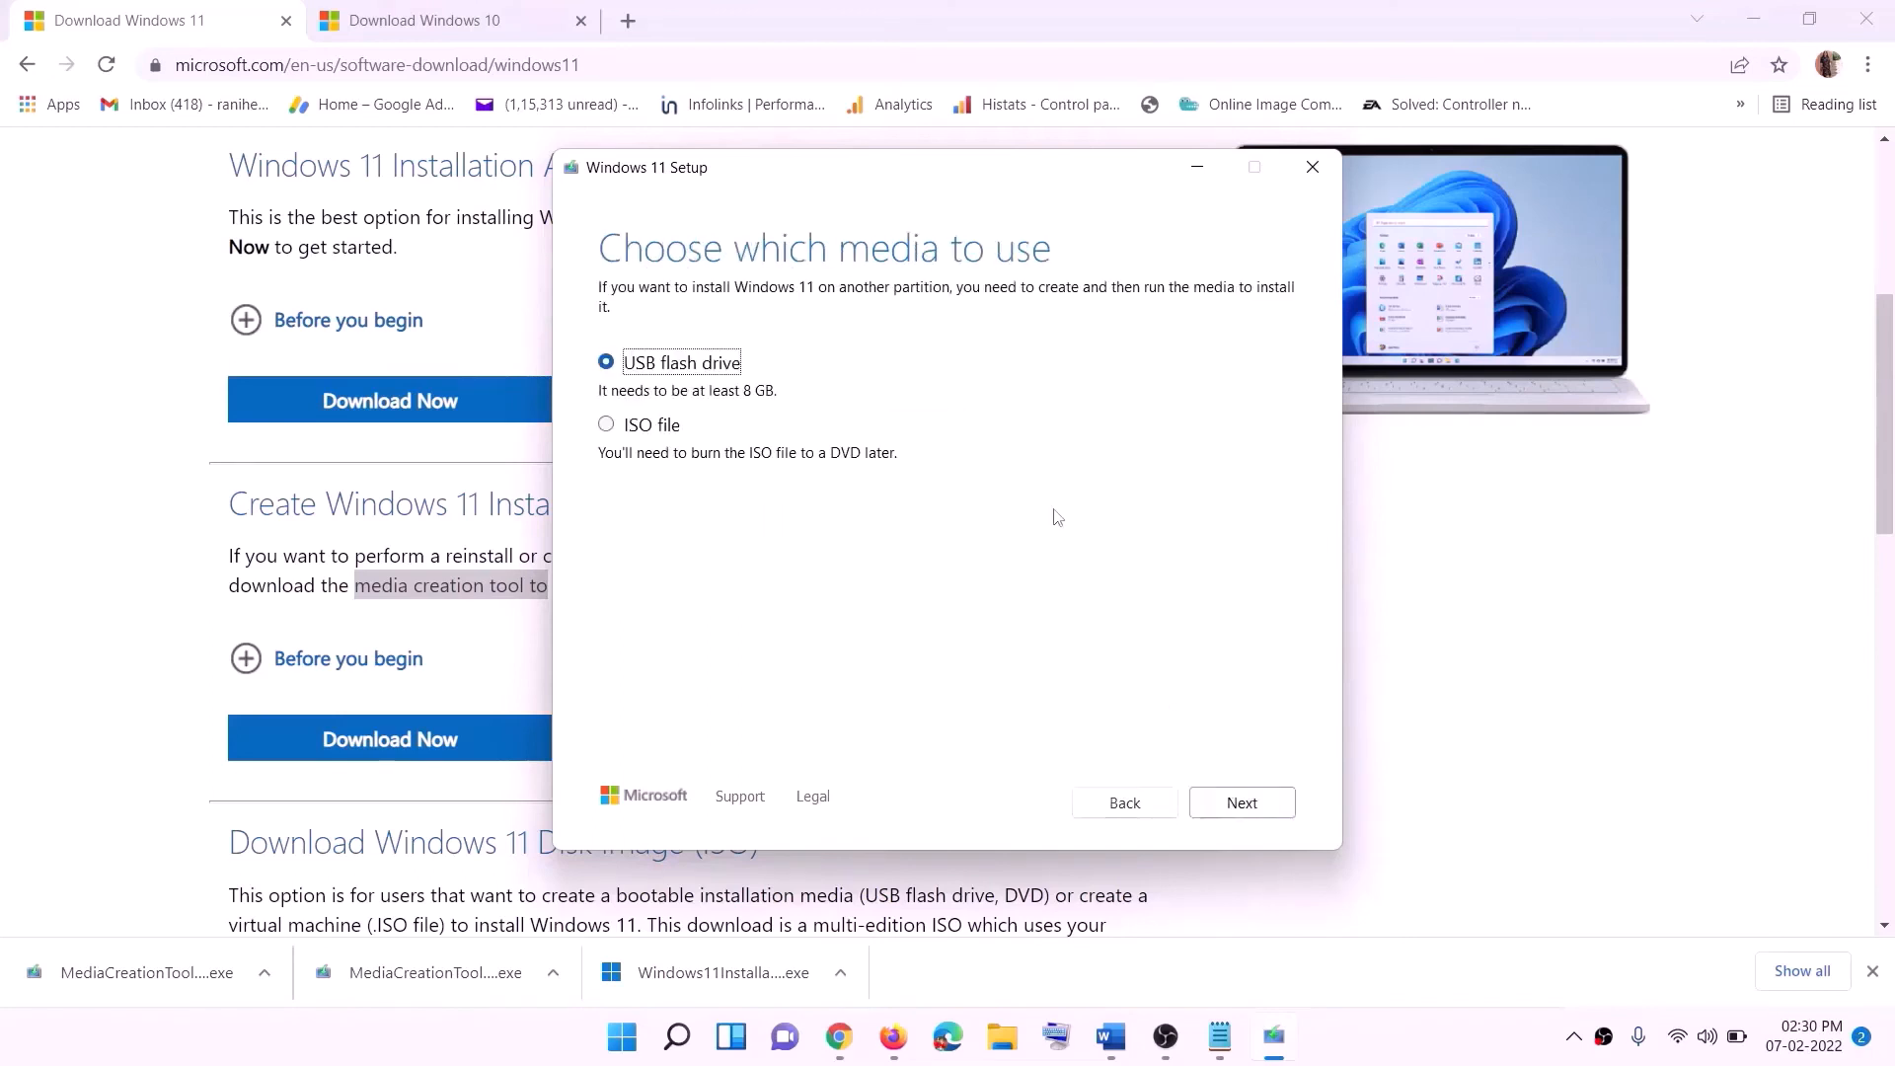
left_click(620, 433)
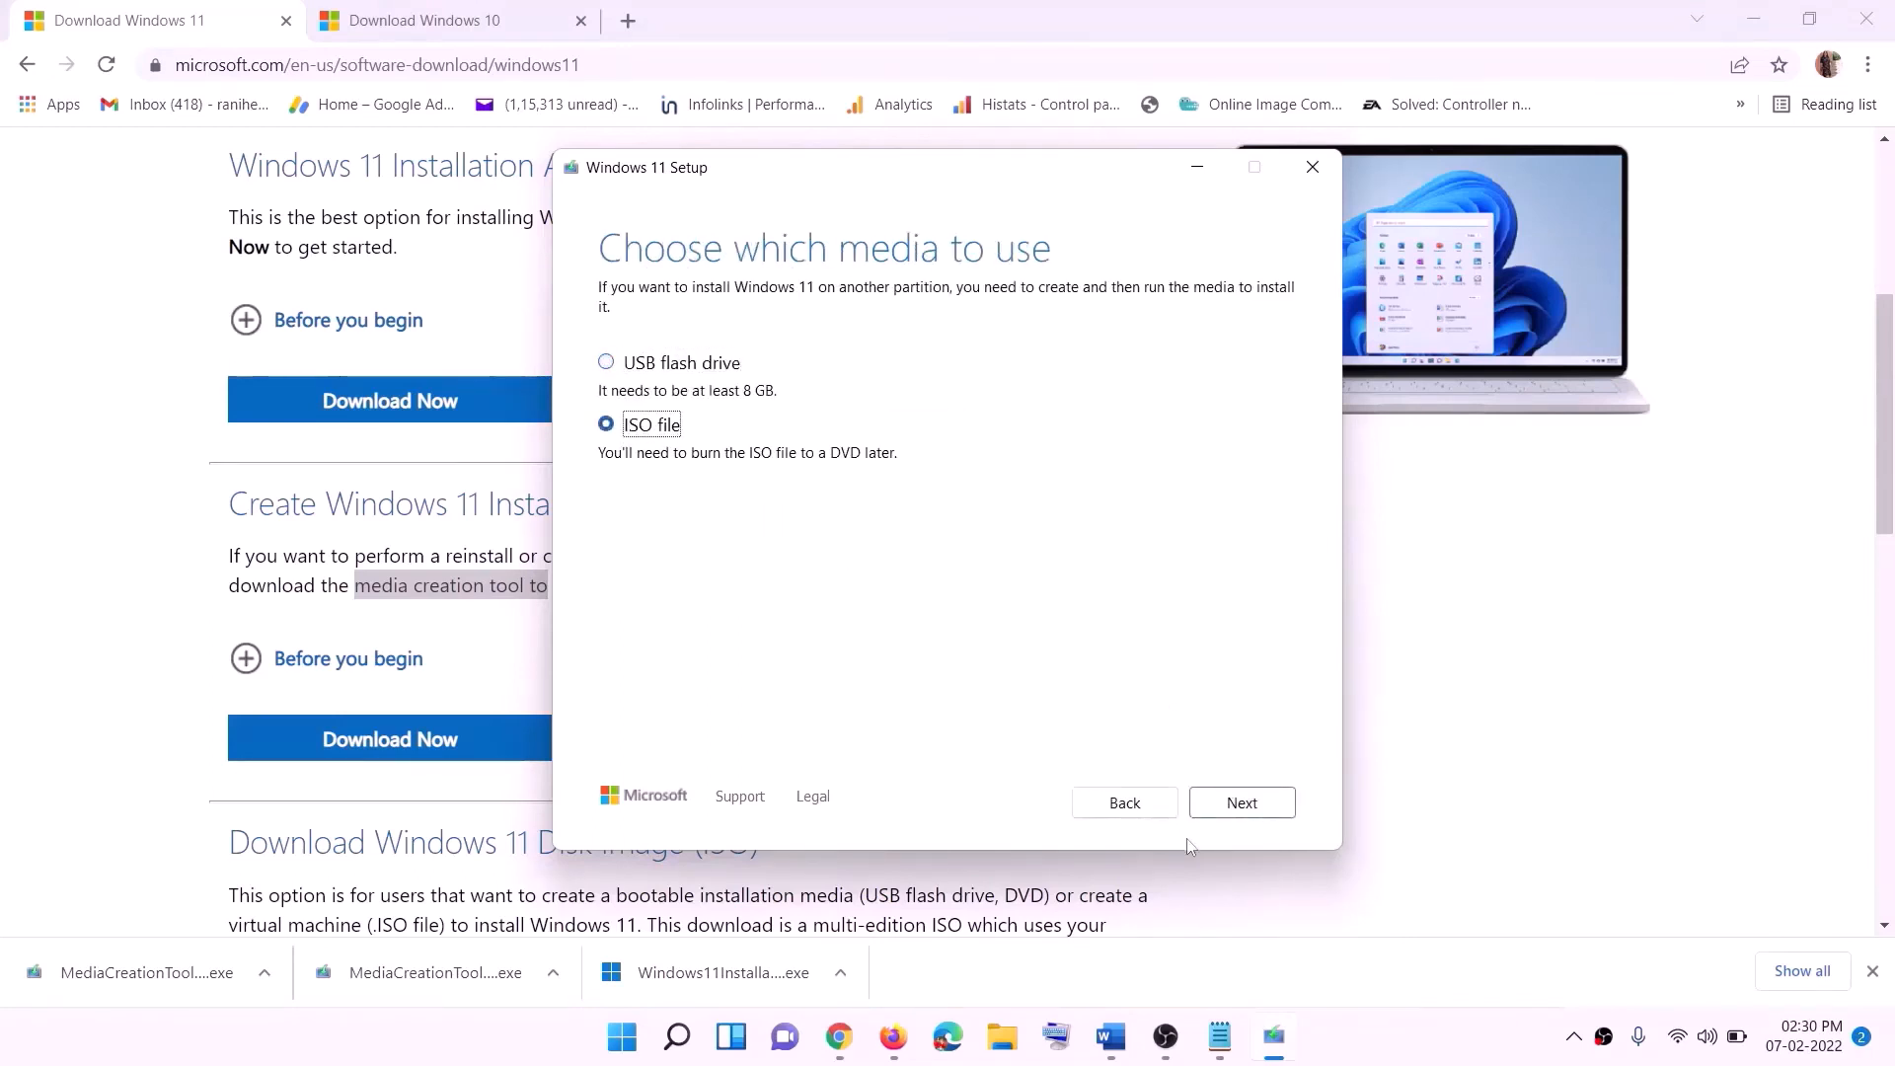
left_click(1248, 801)
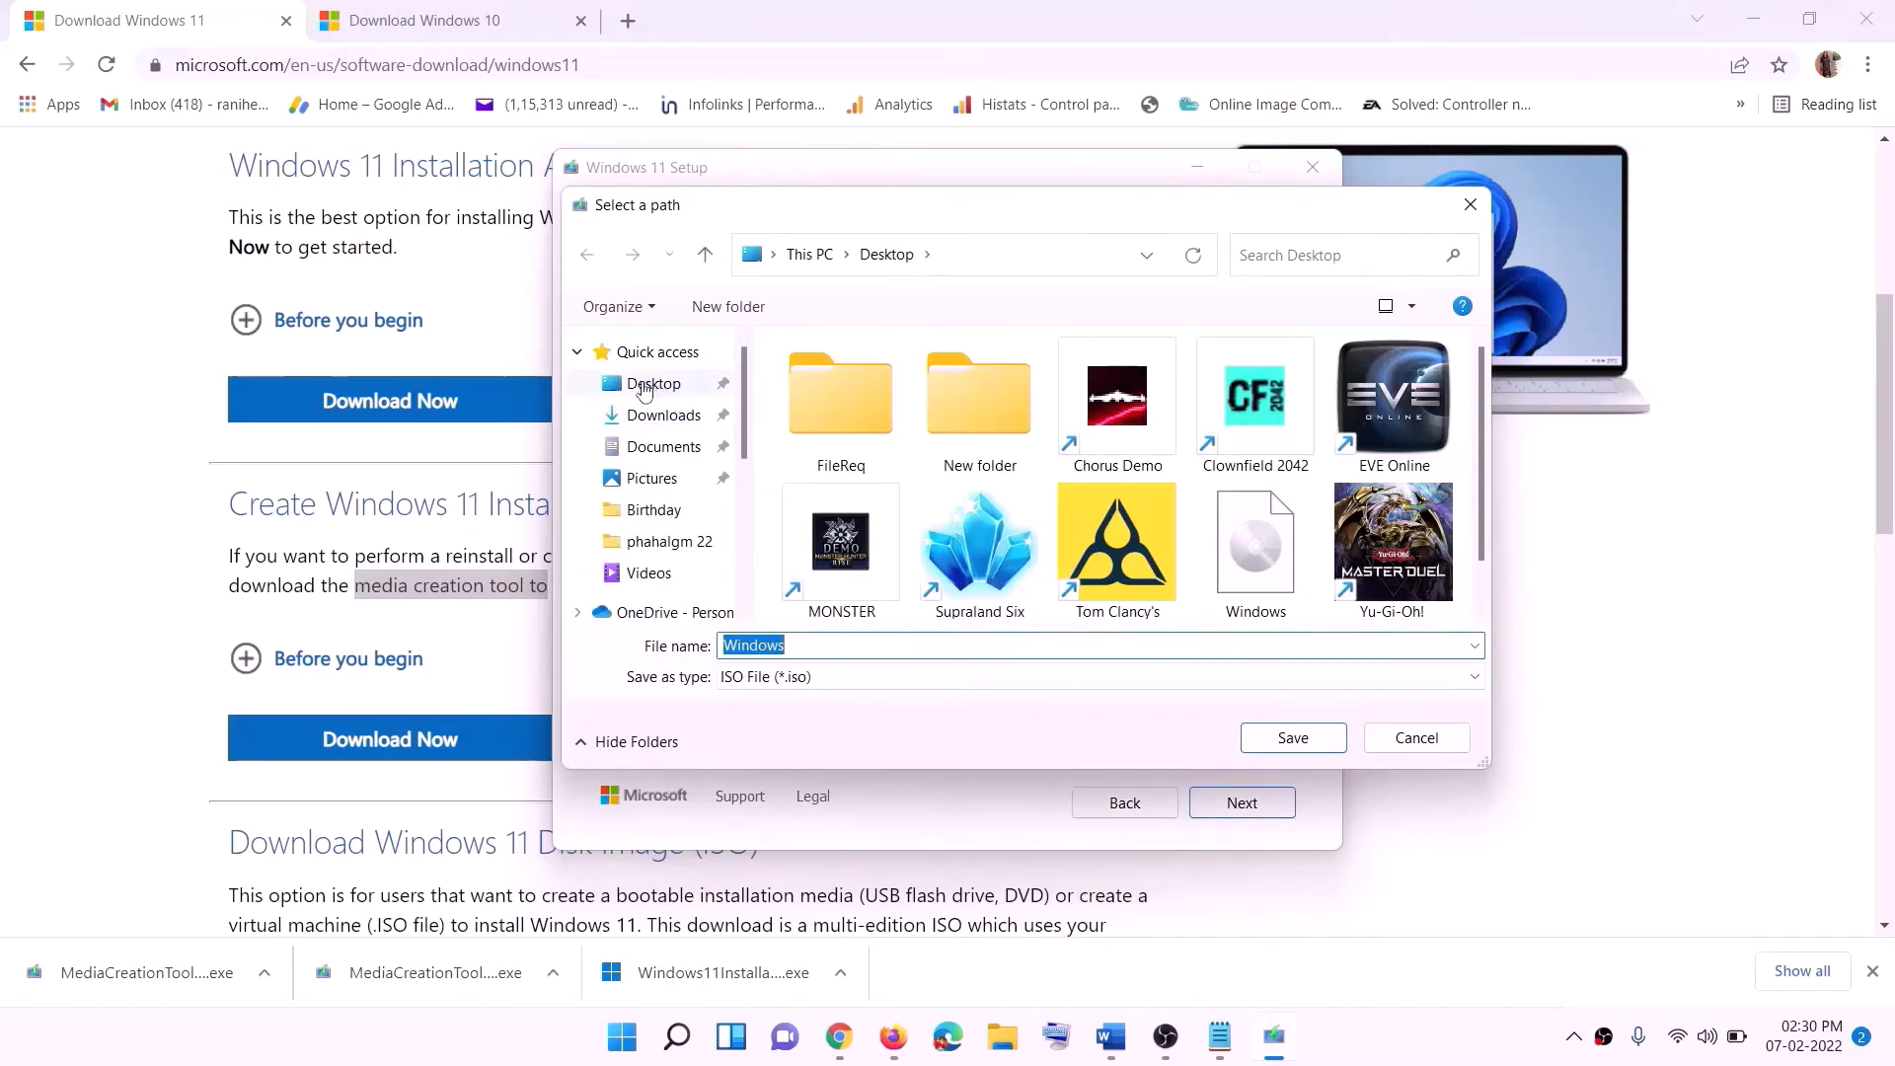
left_click(651, 385)
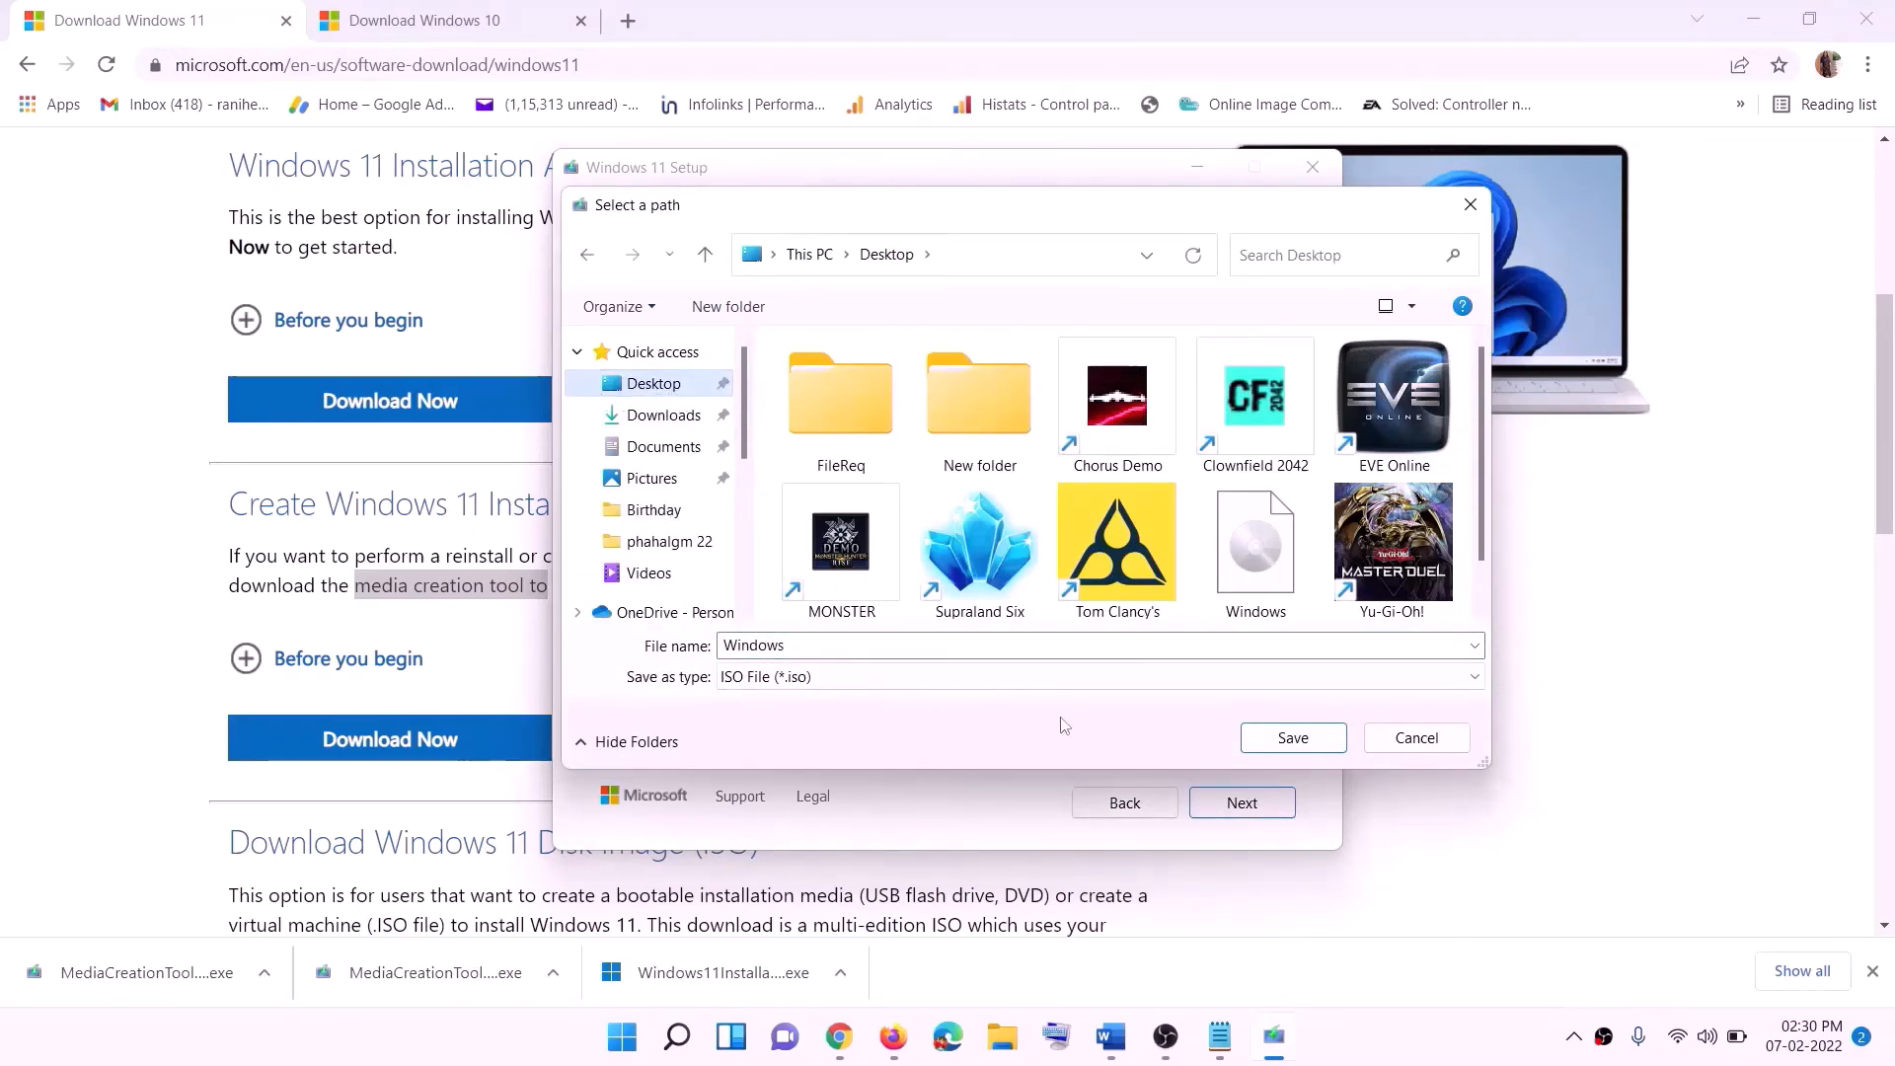
left_click(1339, 1036)
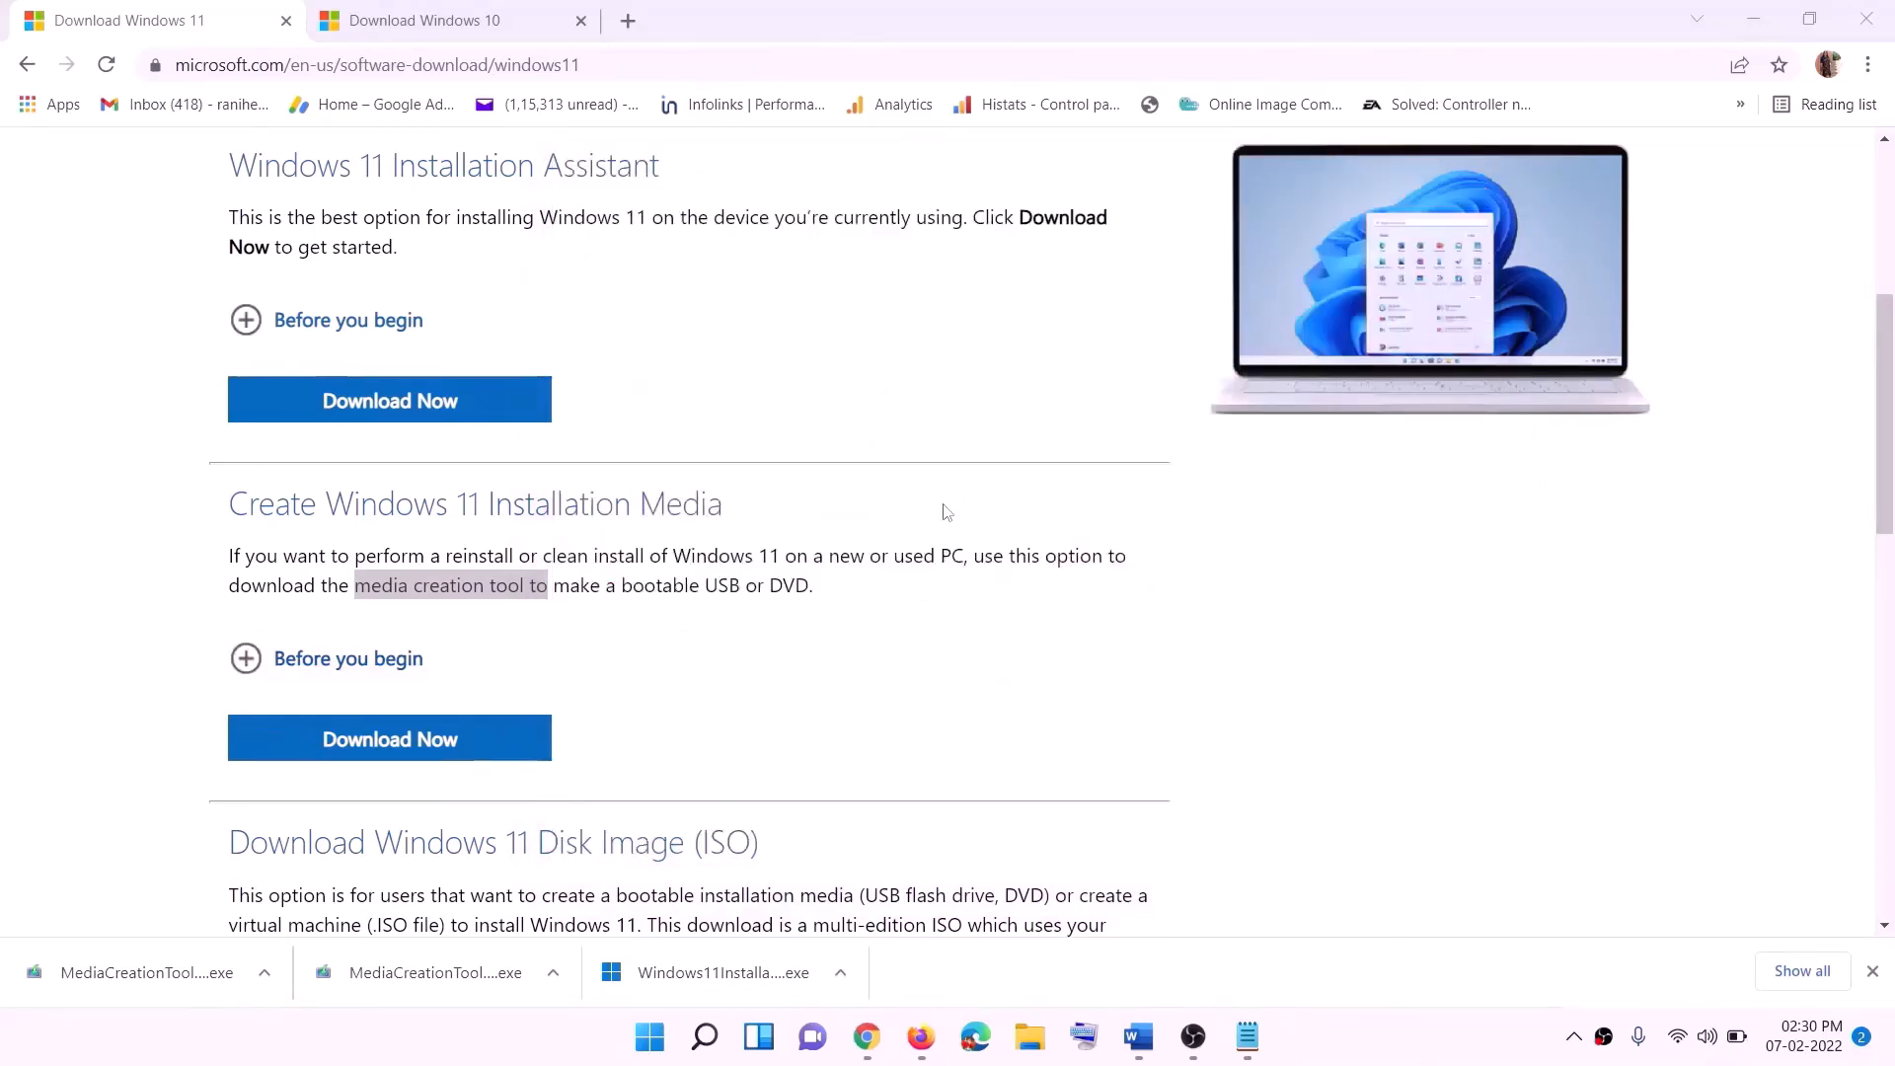
- Open the Windows ISO from the Desktop, run its setup application, and continue past the Install Windows 11 screen
key("super+d")
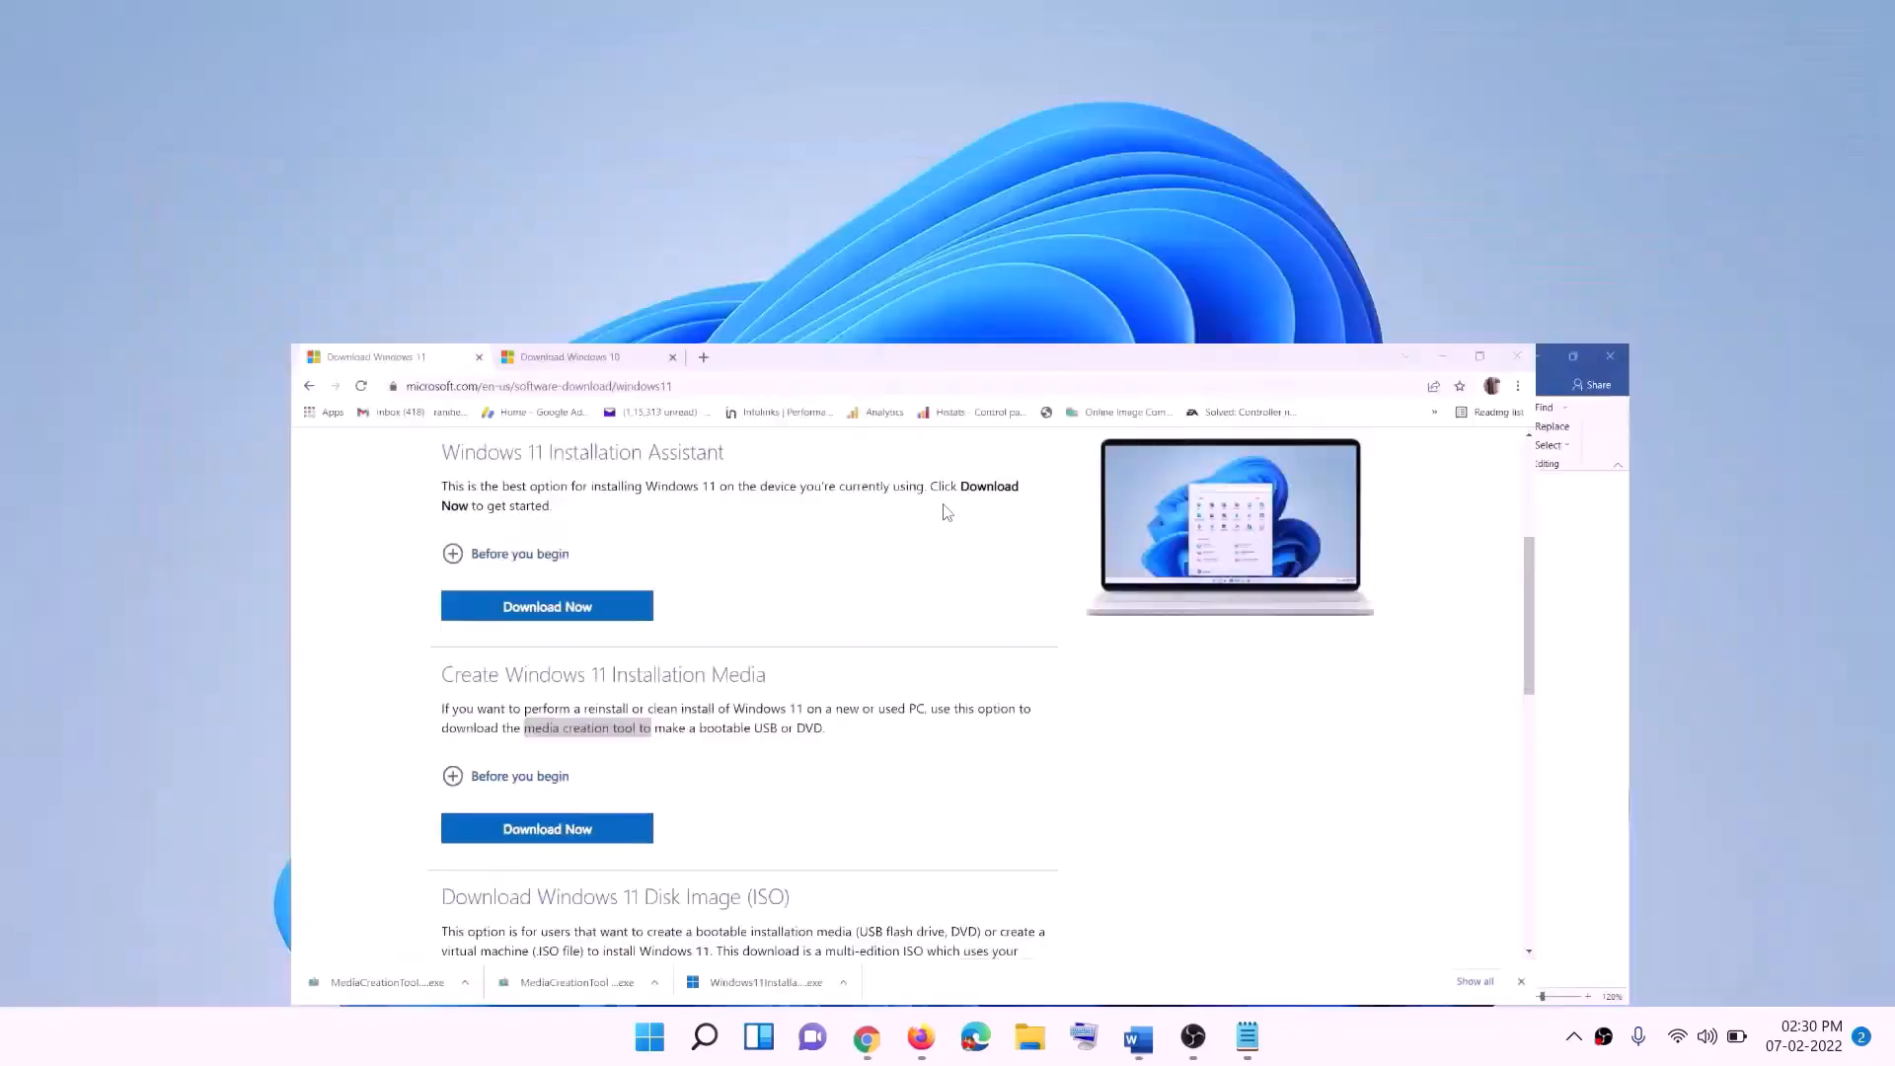
left_click_drag(459, 59, 750, 589)
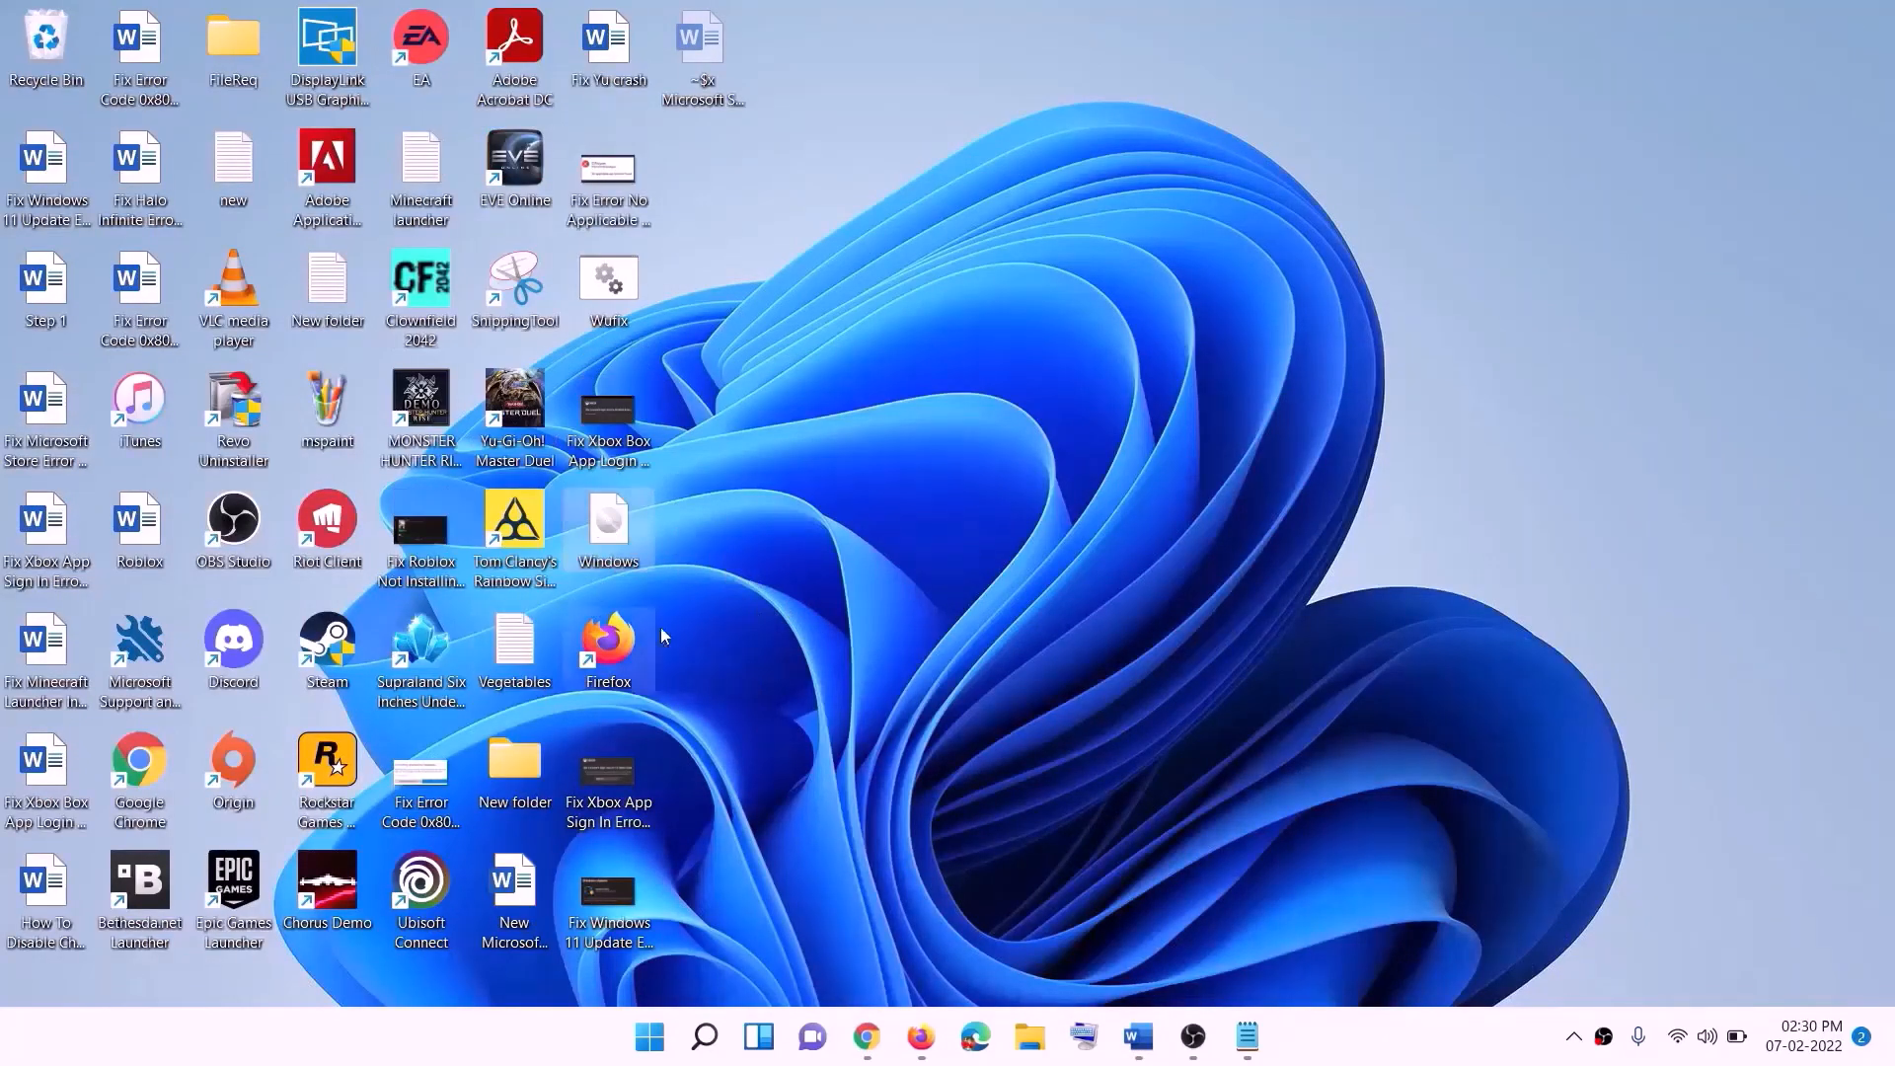
double_click(611, 528)
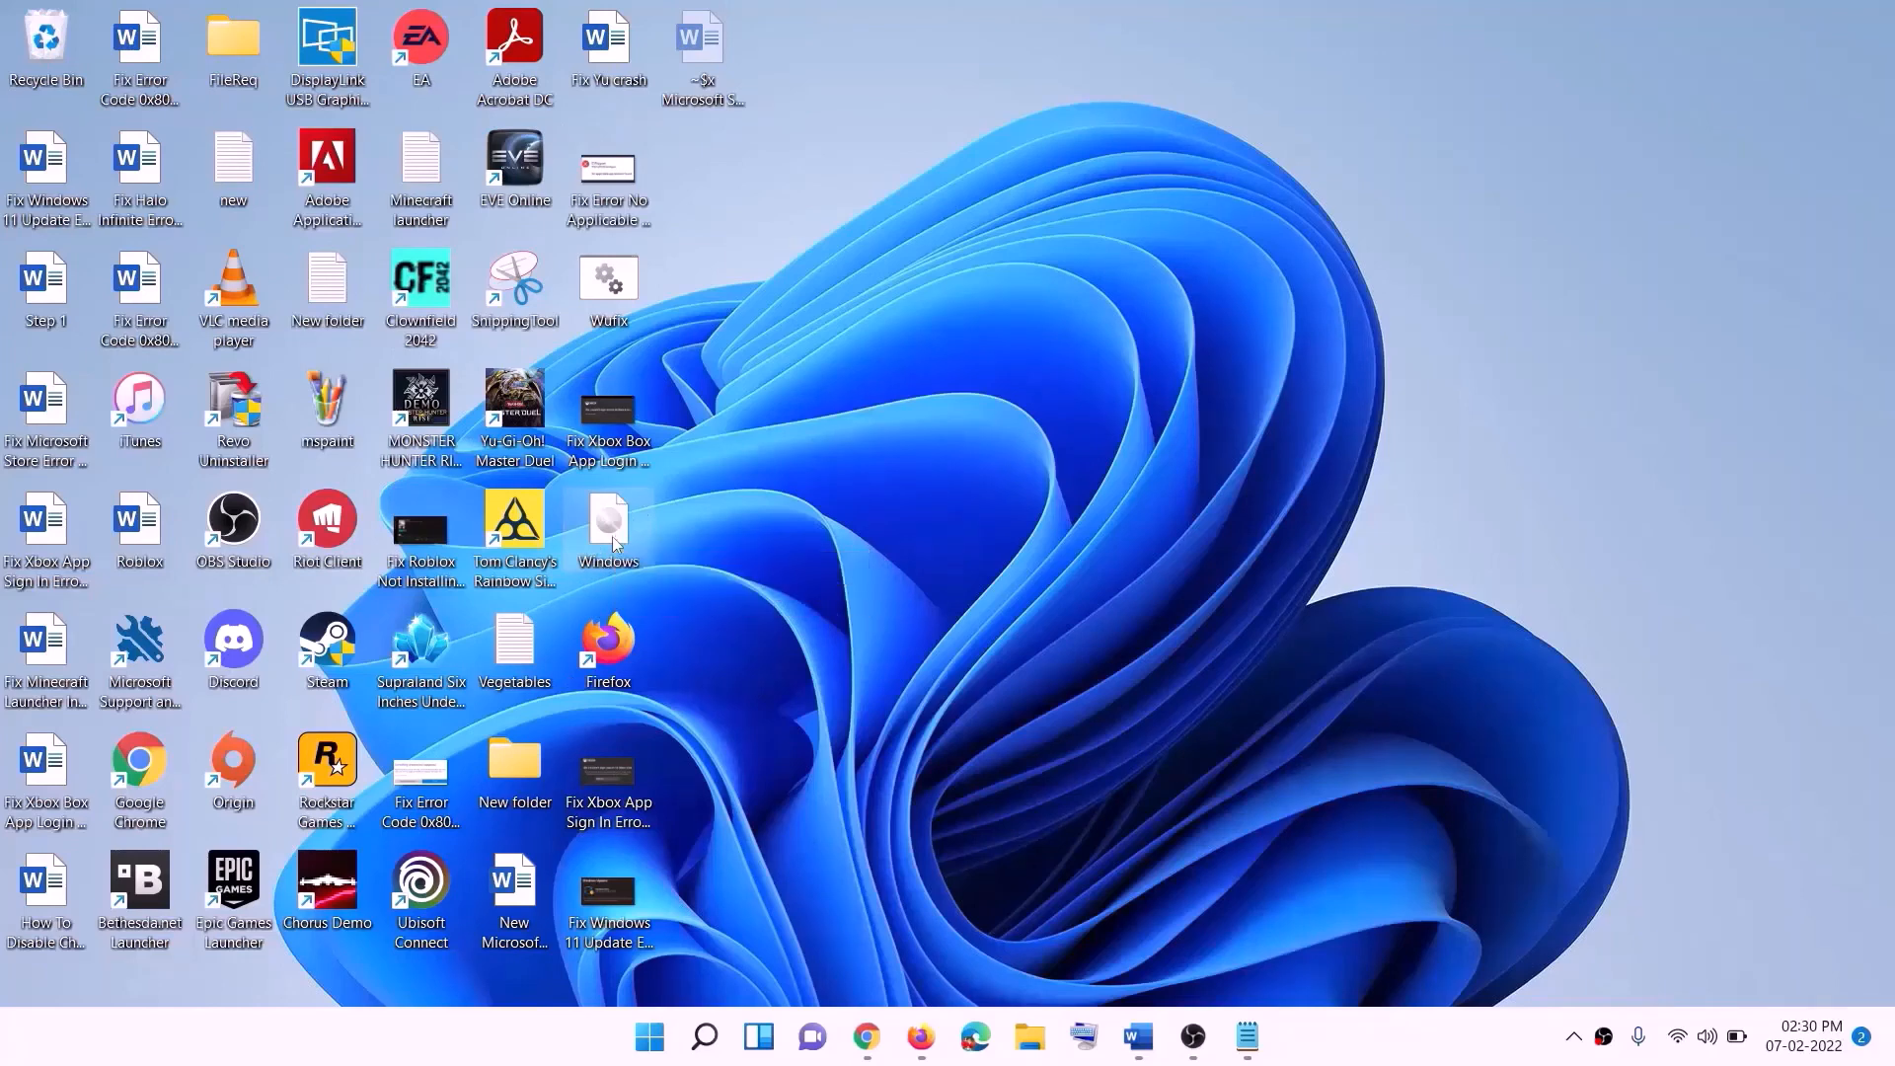
left_click(601, 688)
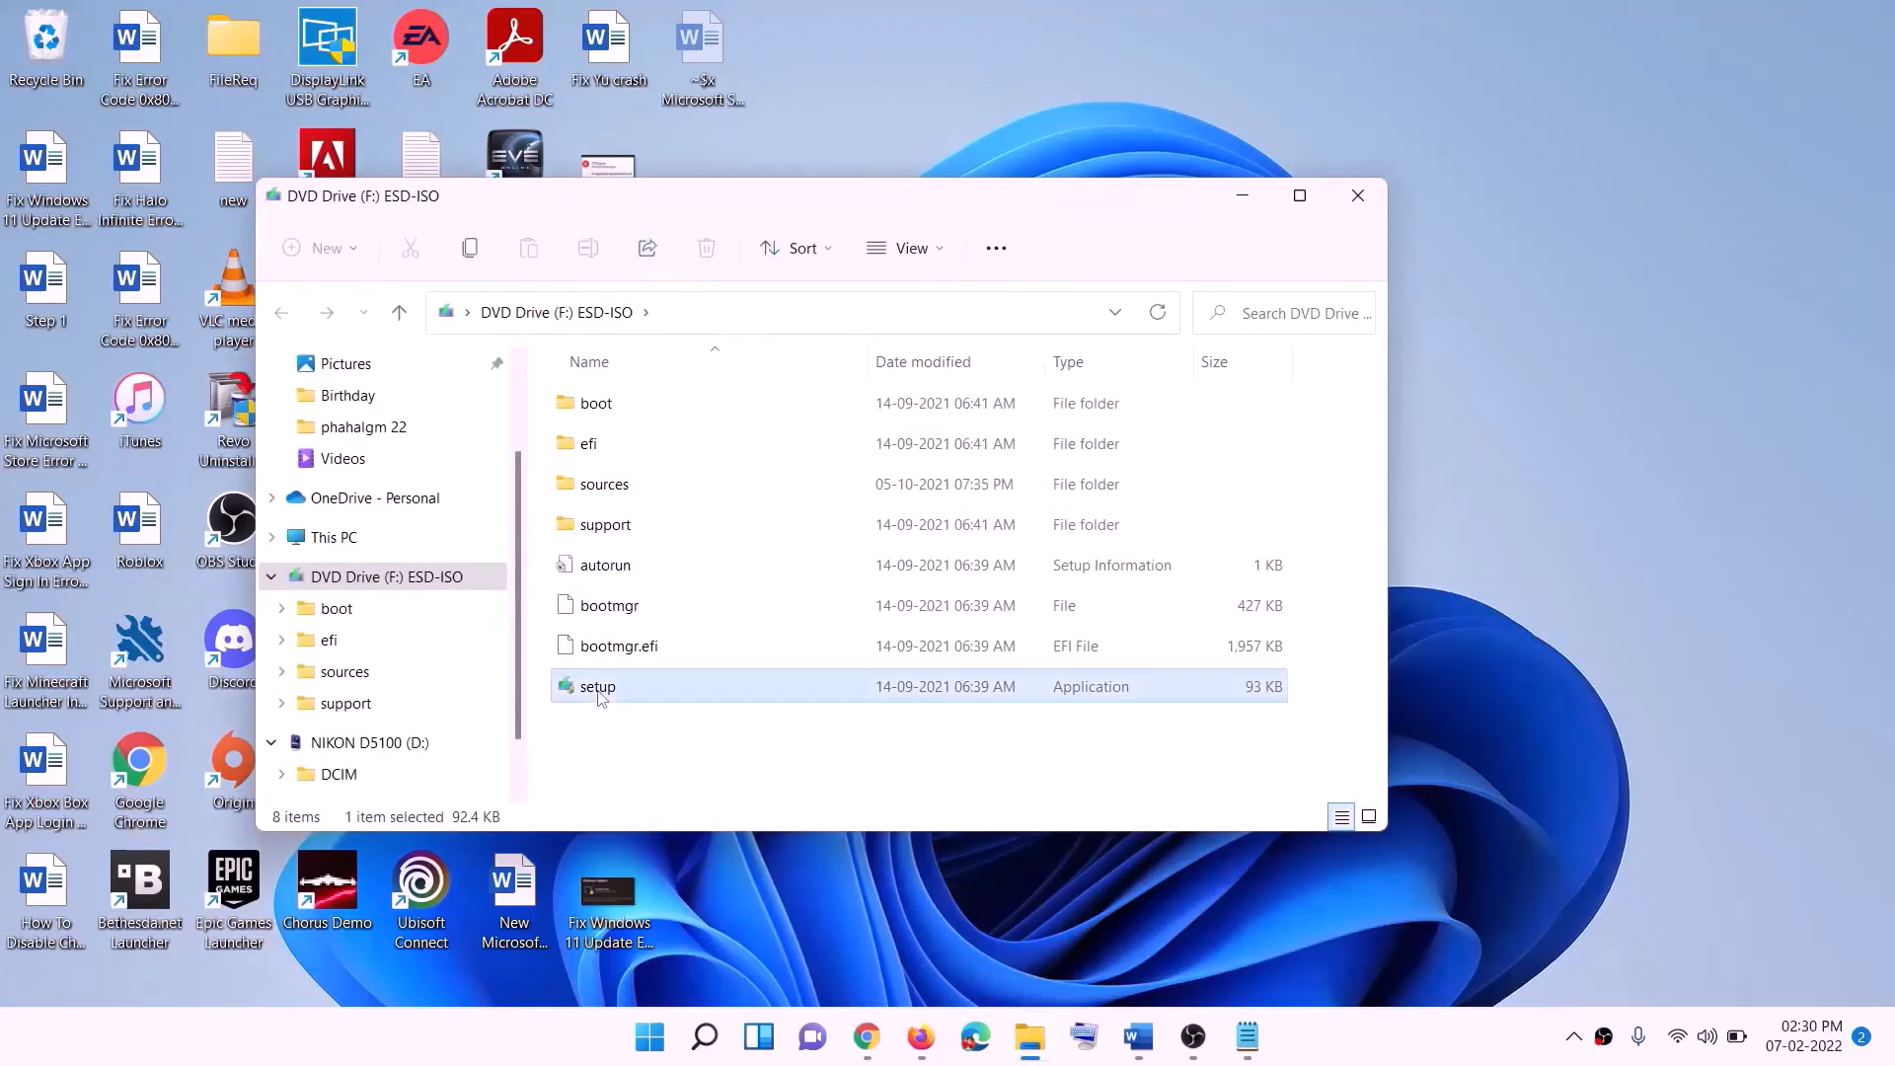
double_click(648, 684)
left_click(786, 775)
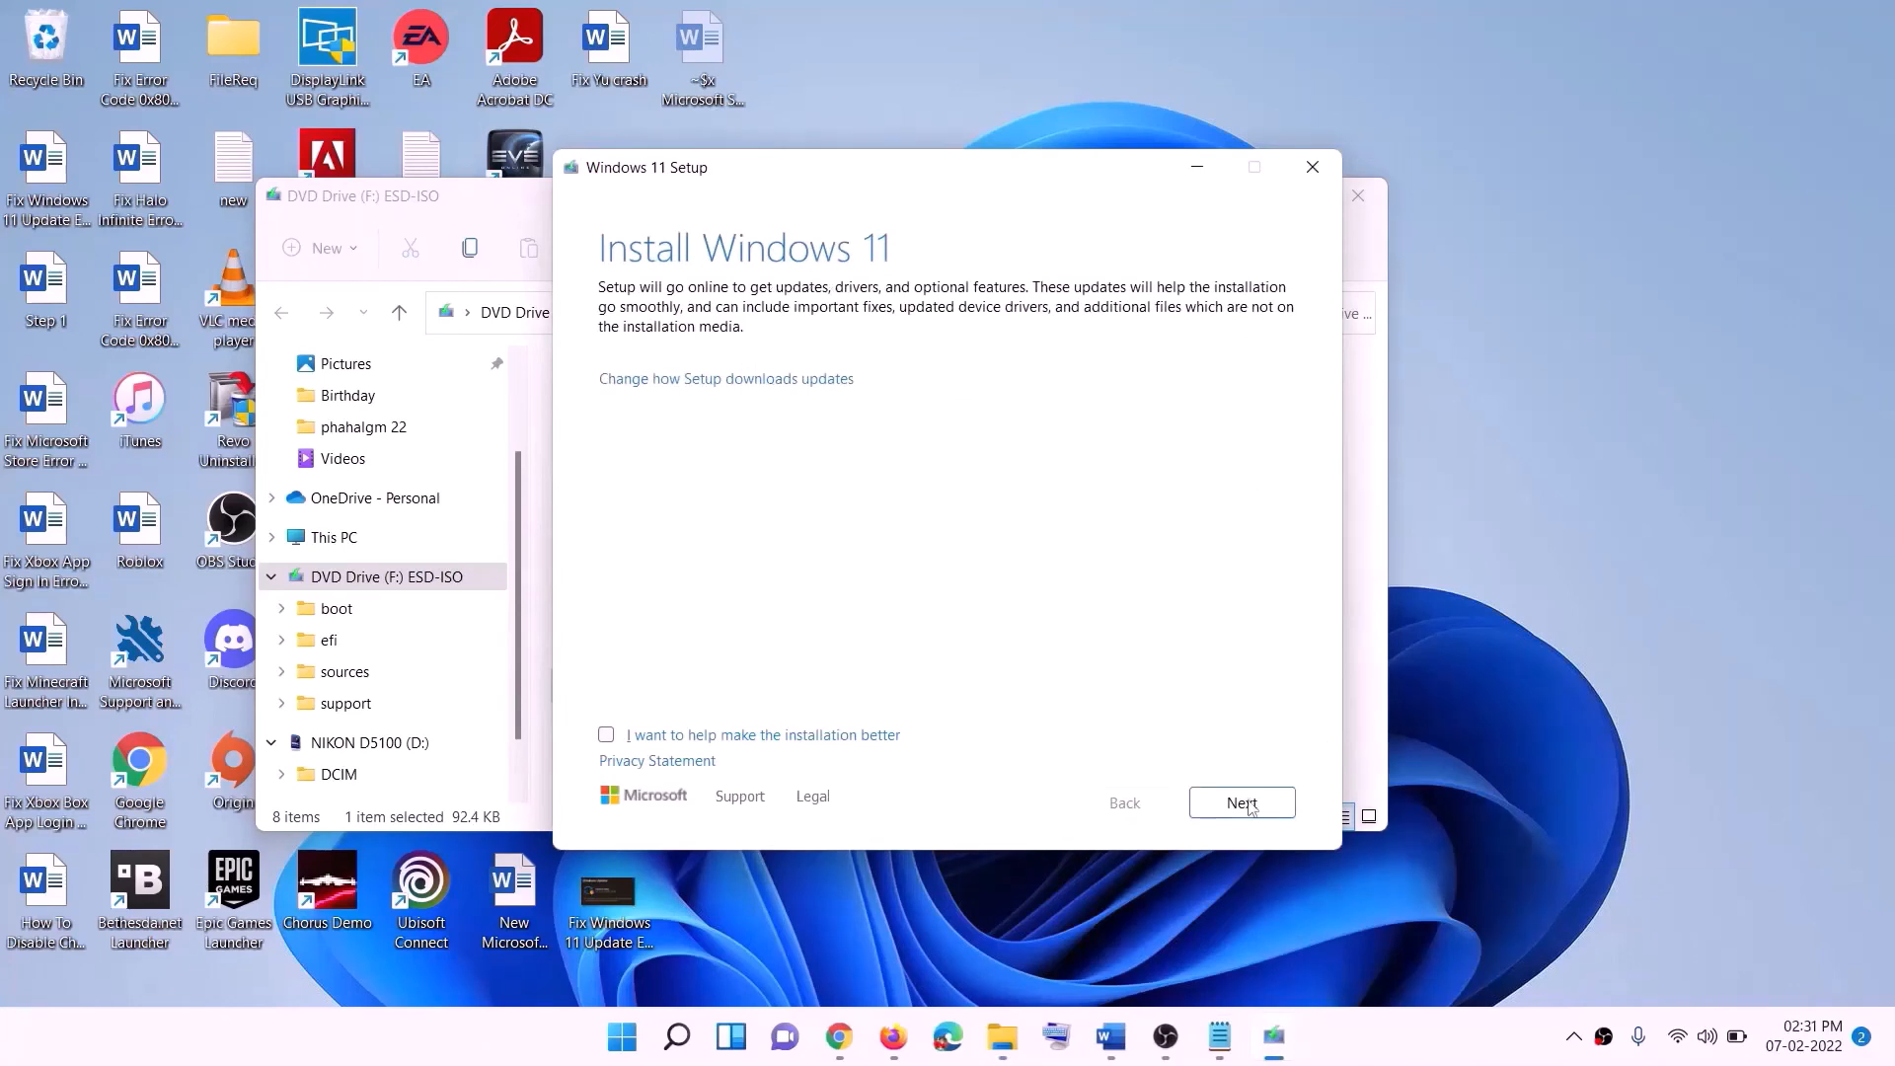
left_click(1246, 805)
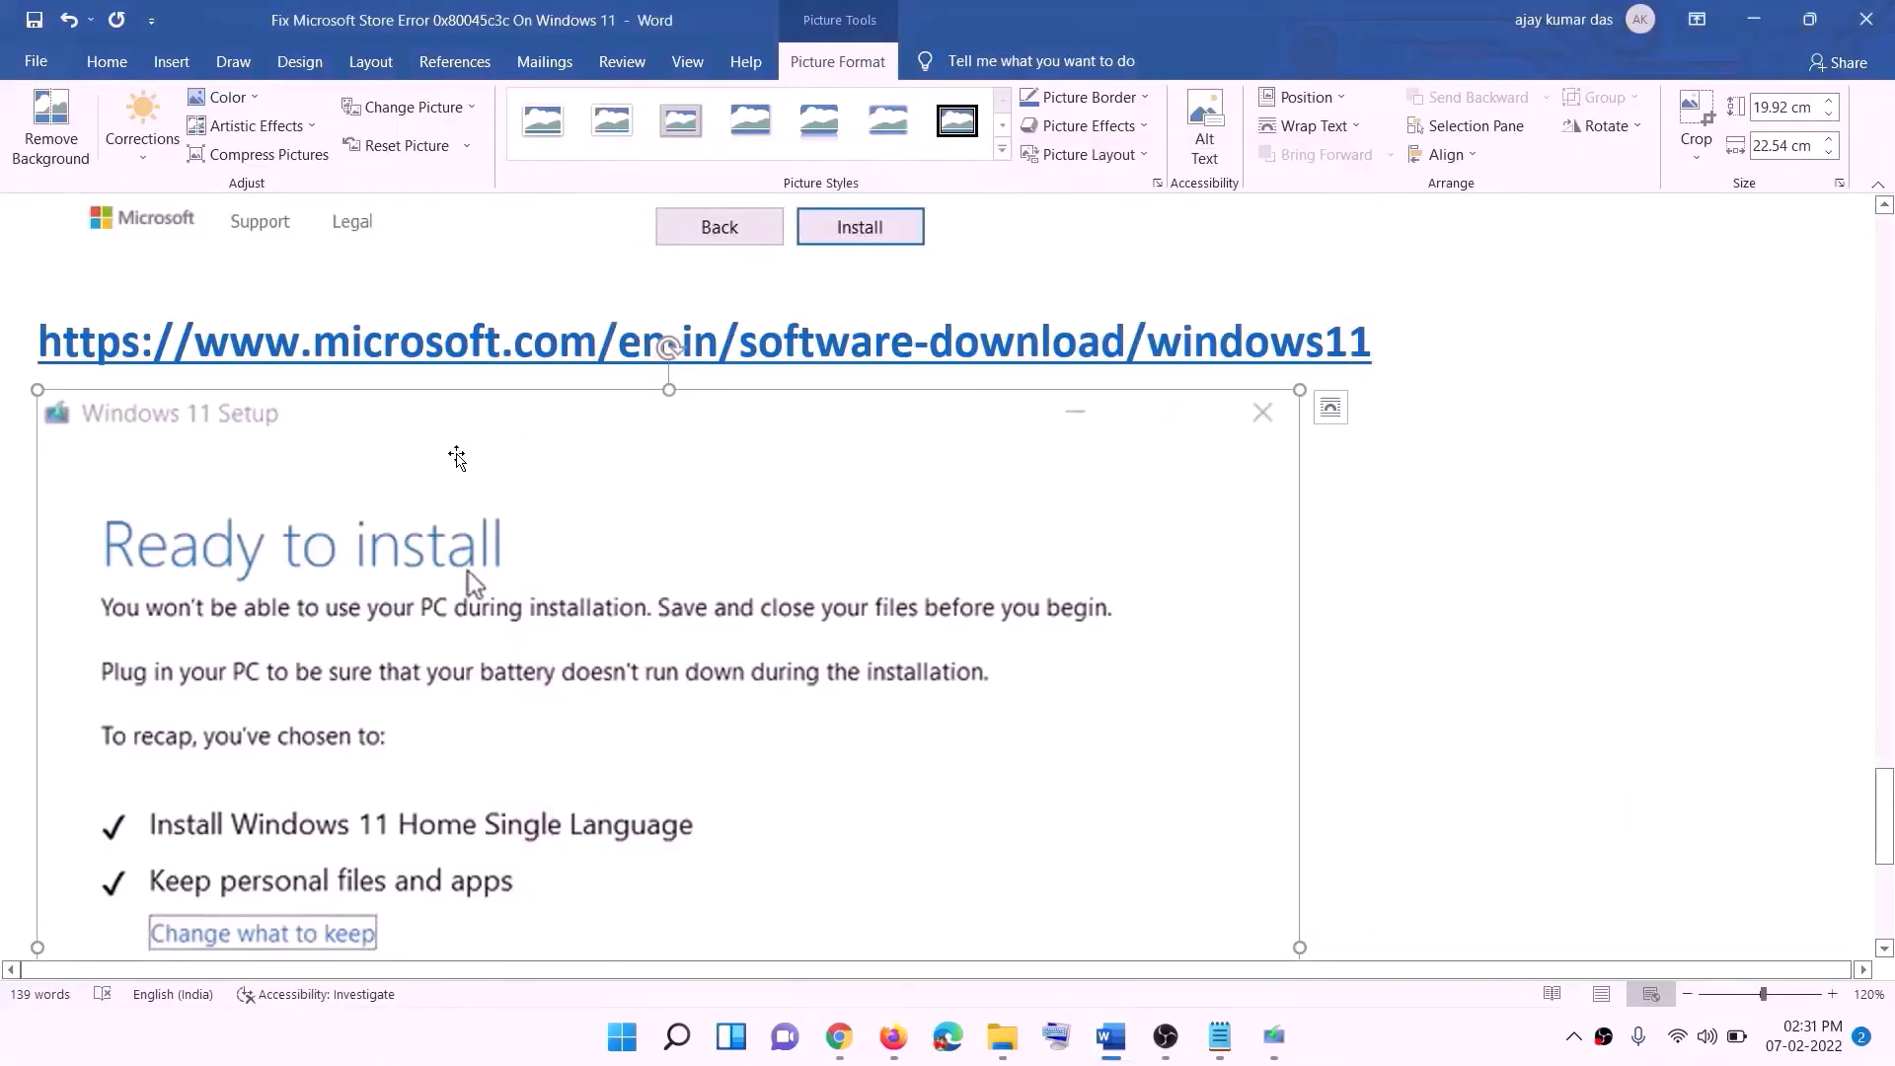
- Review the Windows 11 Setup Ready to install screenshot and its chosen options in the document
scroll(441, 494, "down", 2)
scroll(440, 494, "down", 2)
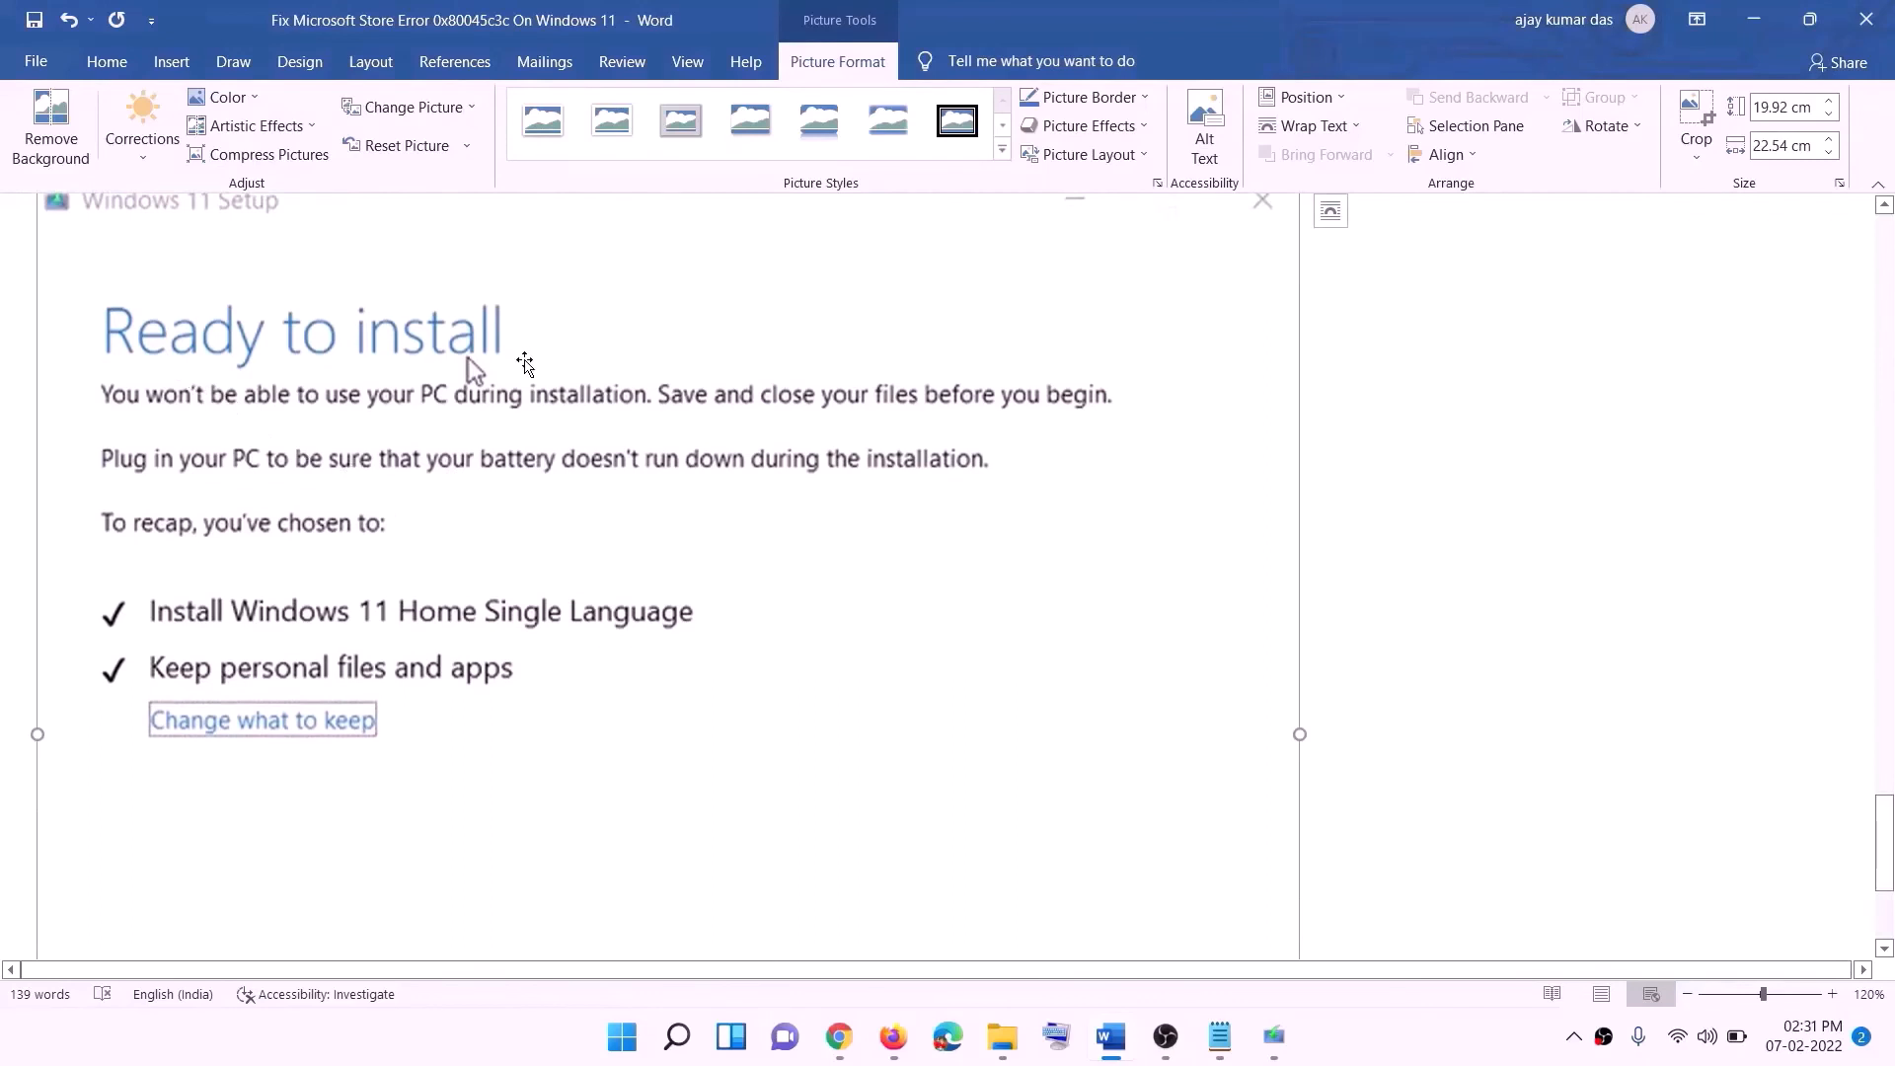
scroll(415, 571, "down", 1)
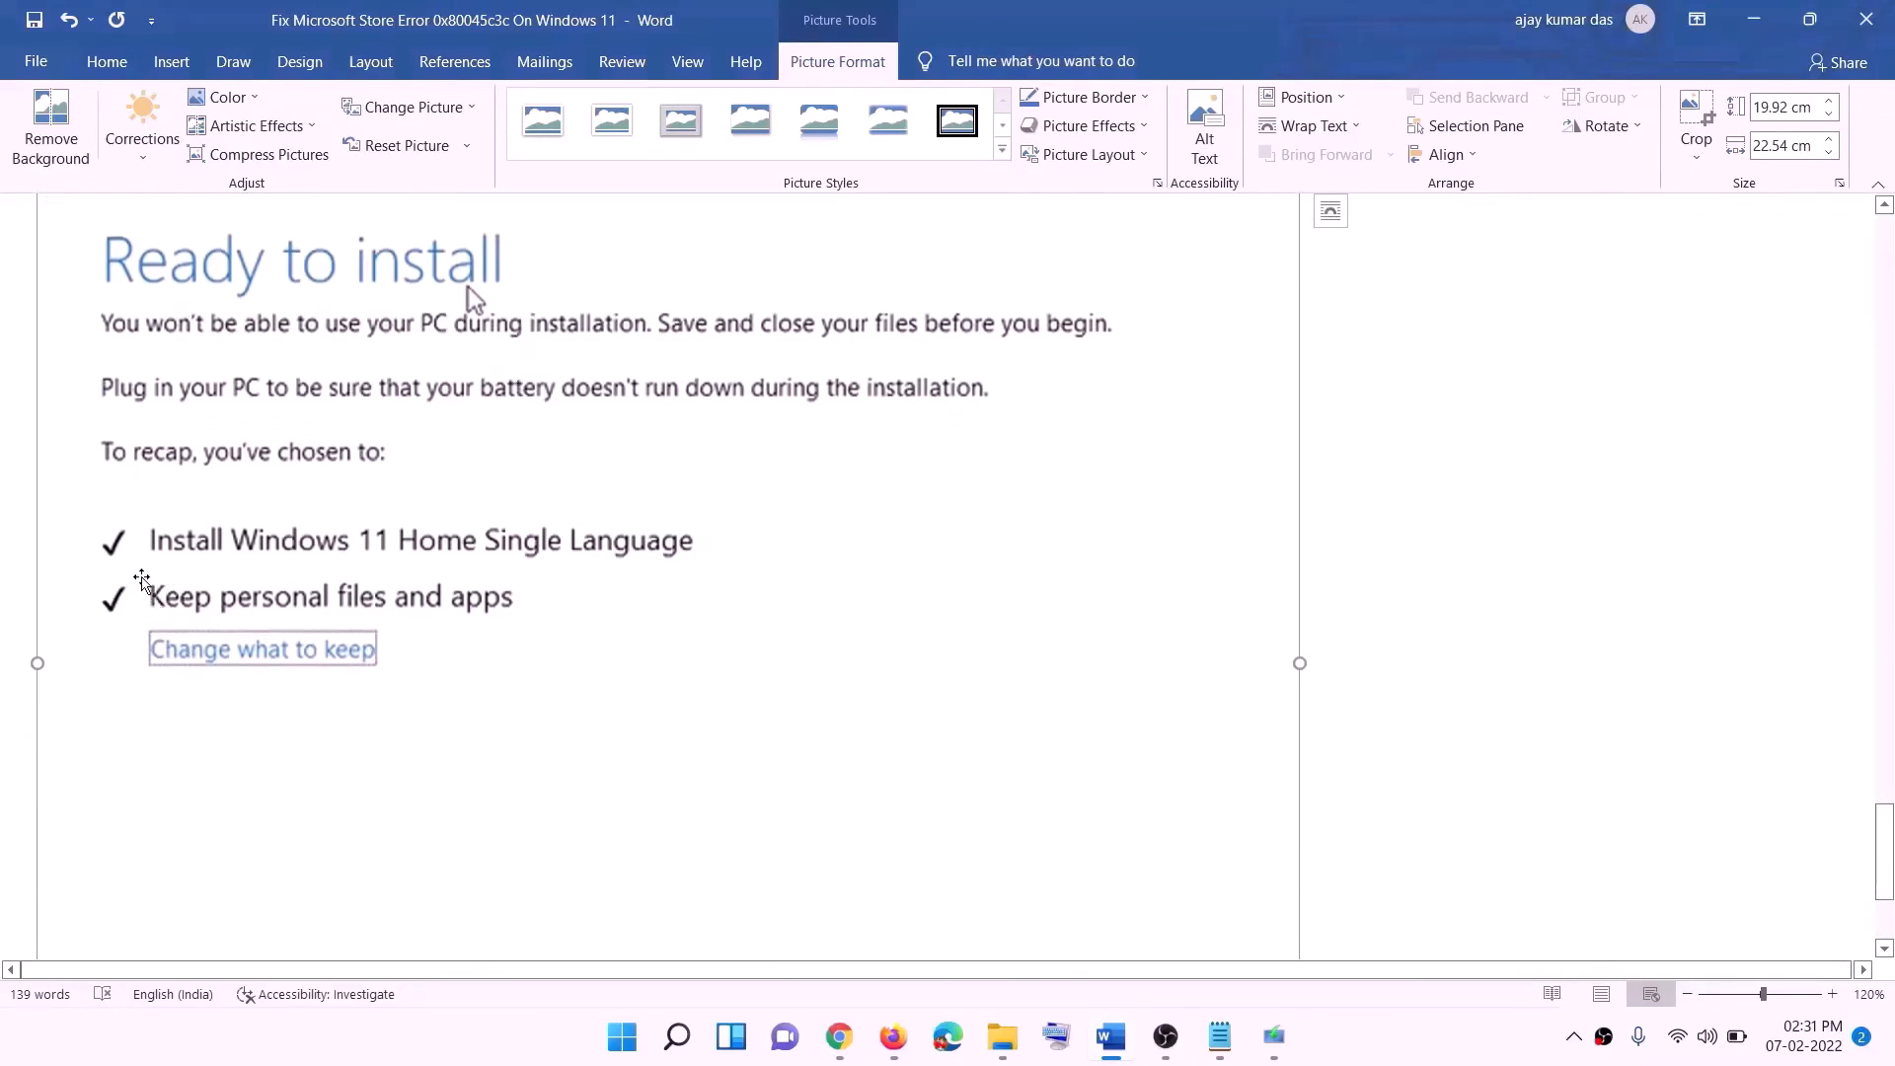
scroll(669, 618, "down", 3)
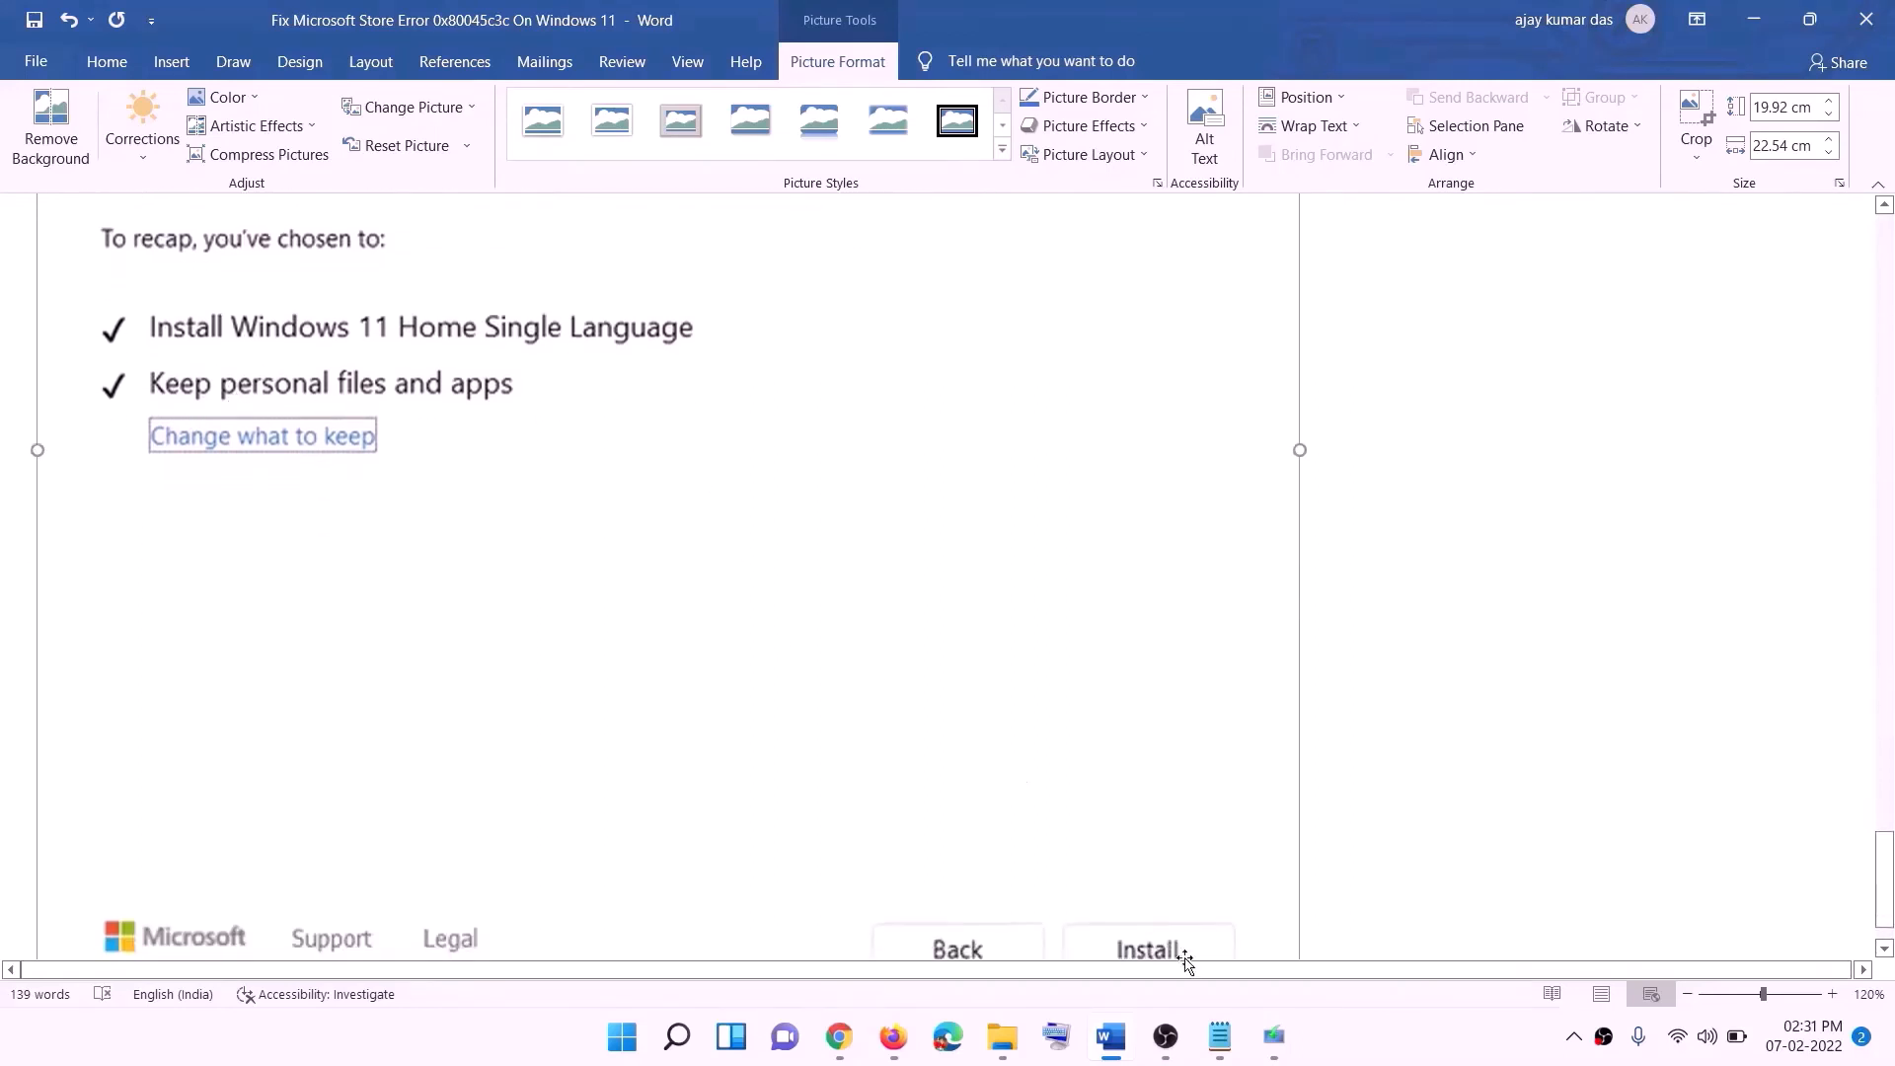
scroll(467, 362, "up", 7)
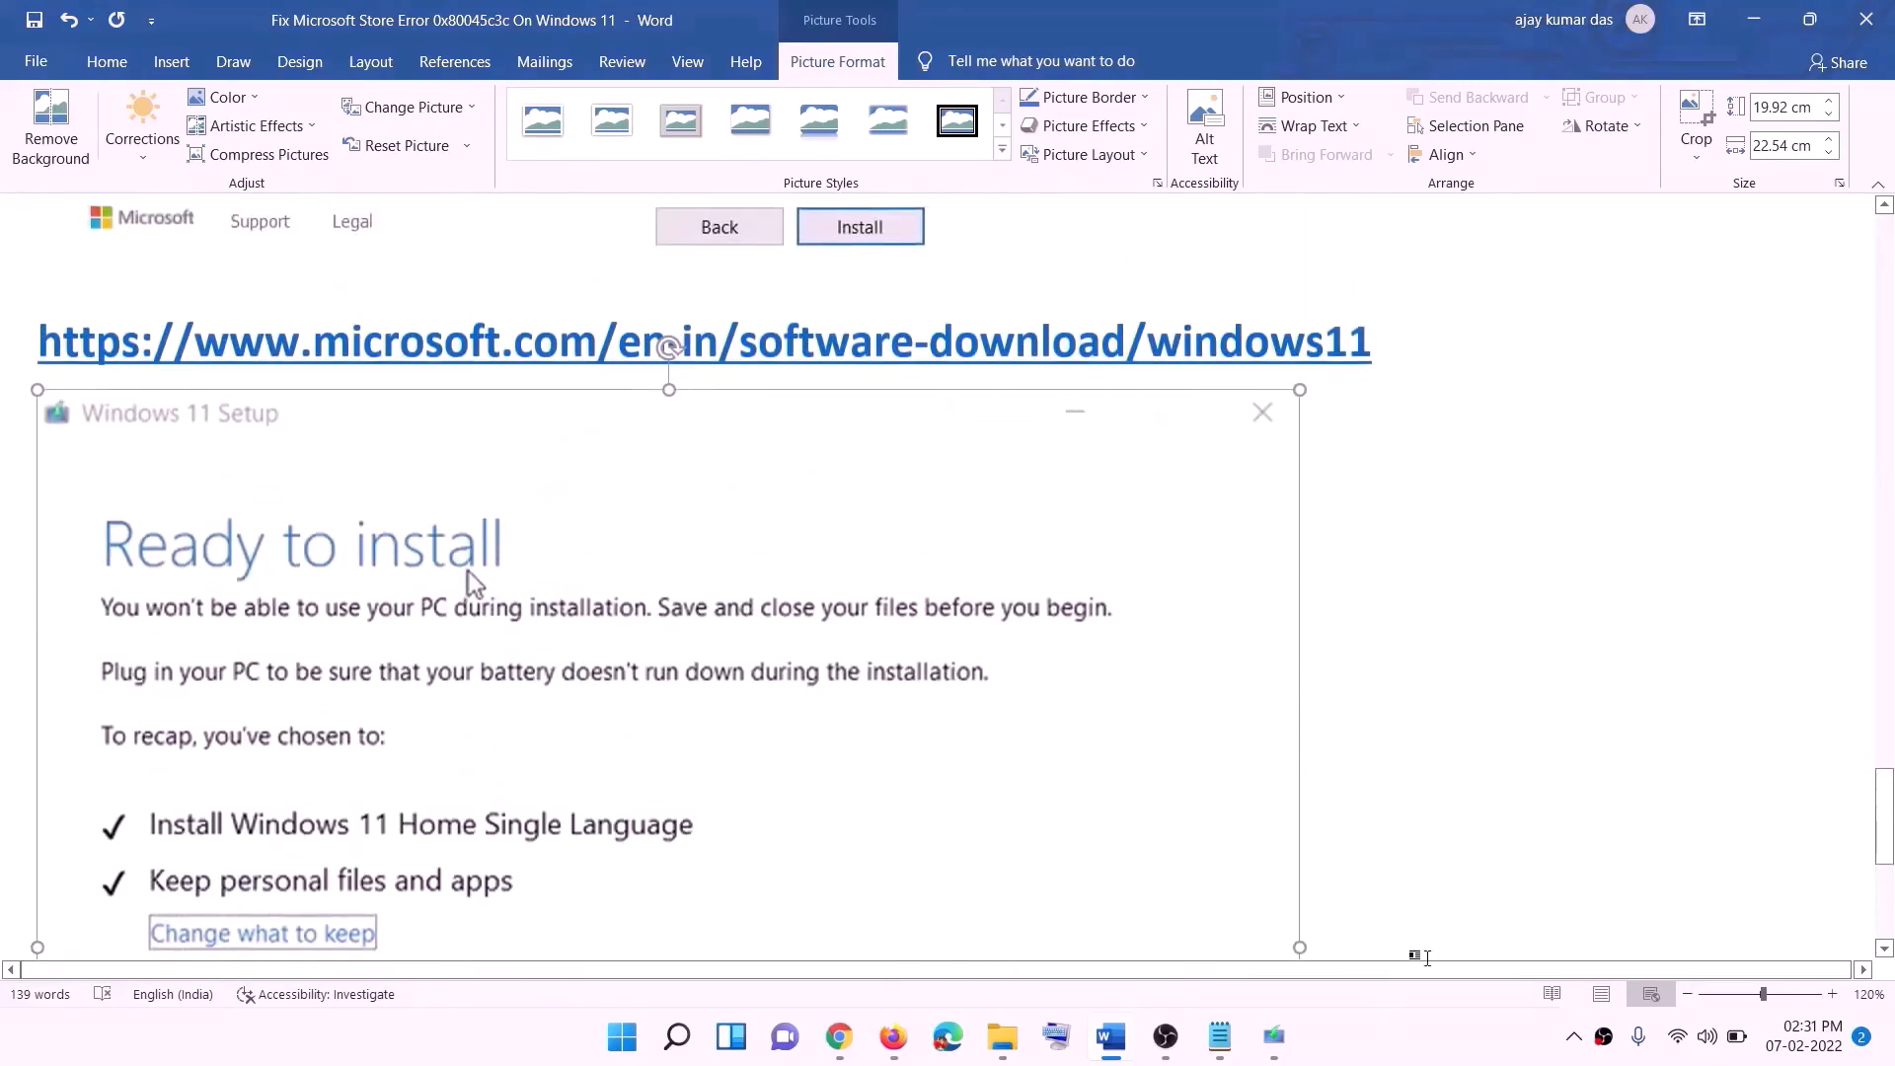